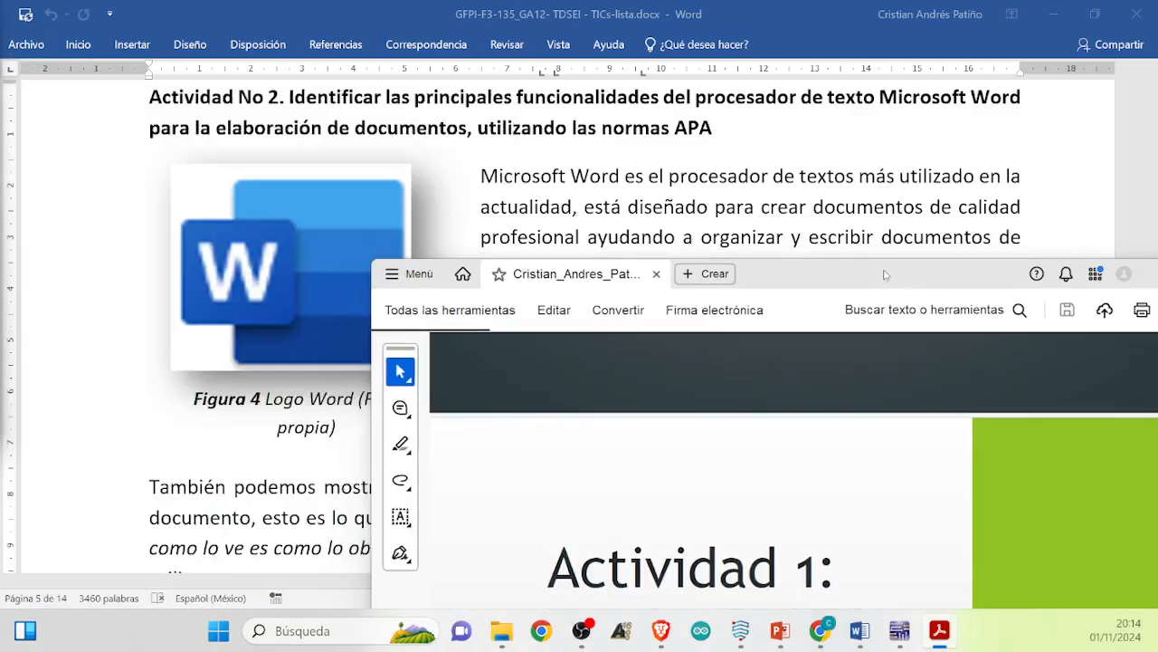
Maximize the Diseño de RED report PDF and look through its pages from the cover to the end
double_click(885, 274)
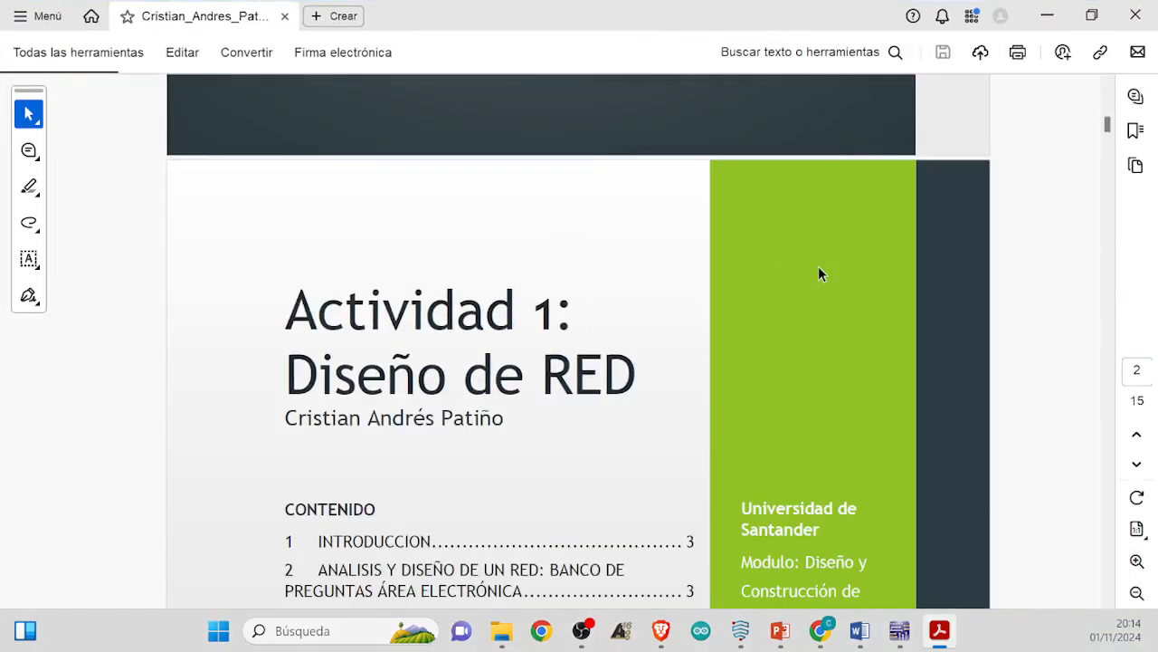
scroll(903, 407, down, 1)
scroll(903, 380, up, 5)
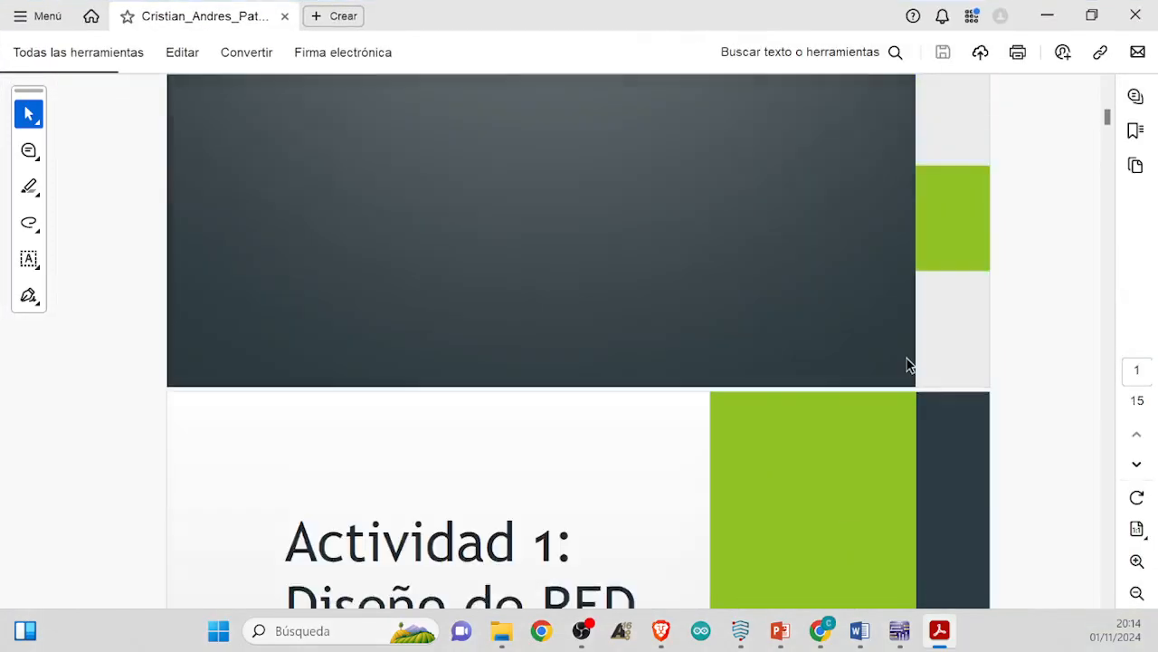
scroll(909, 334, up, 5)
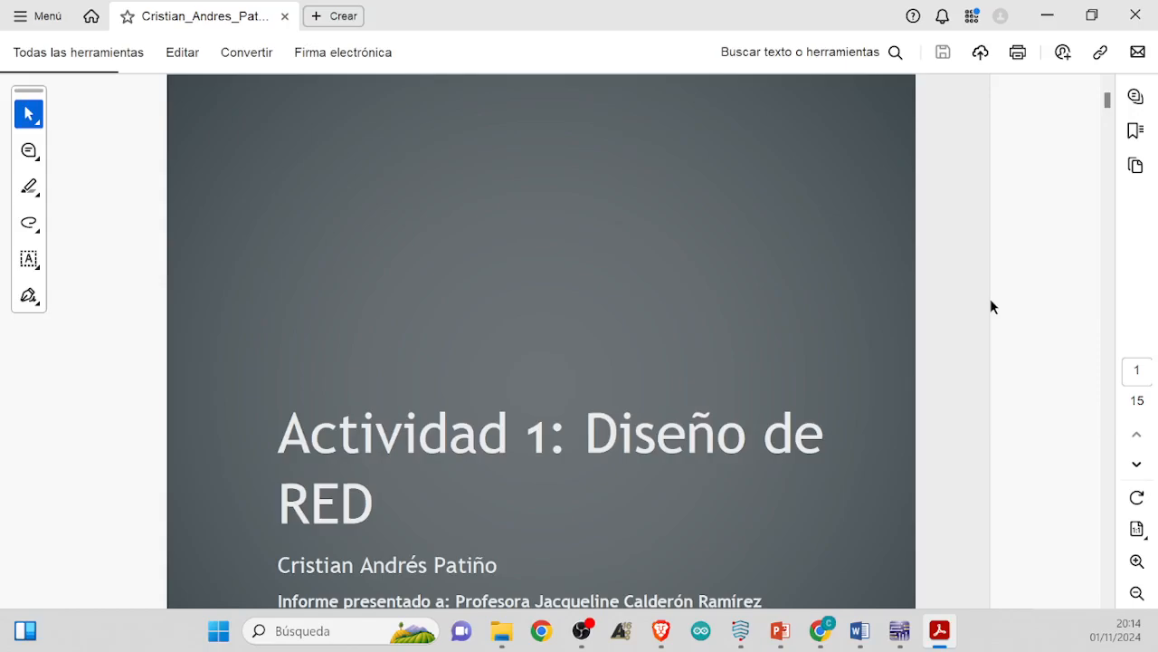
scroll(991, 305, down, 5)
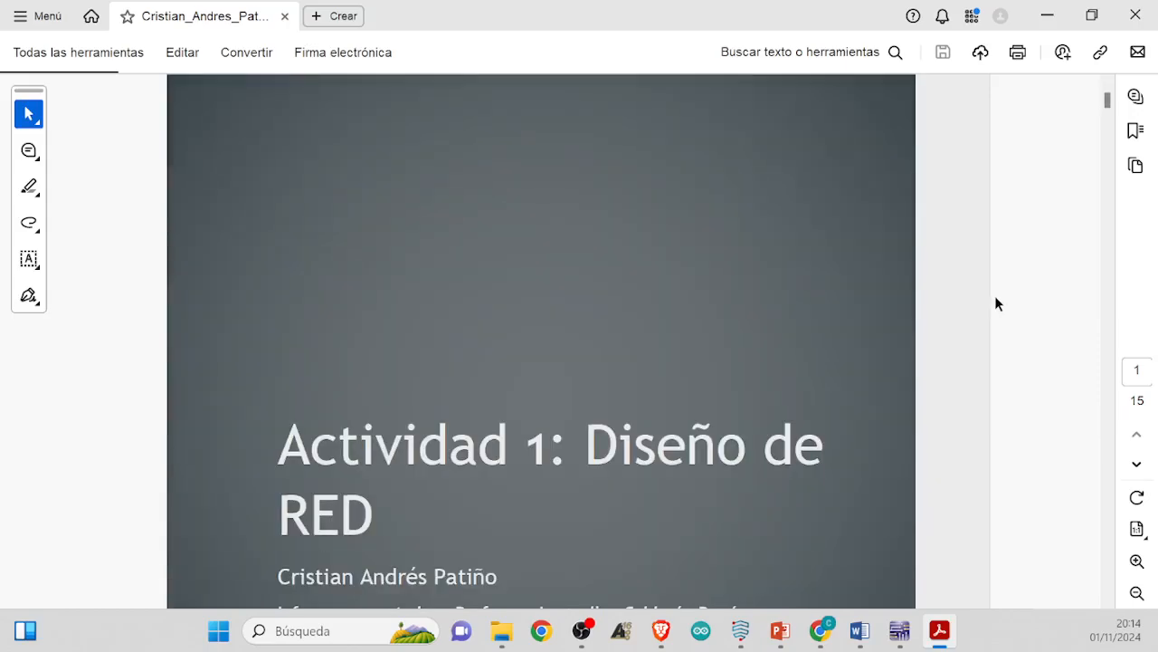
scroll(1023, 281, down, 6)
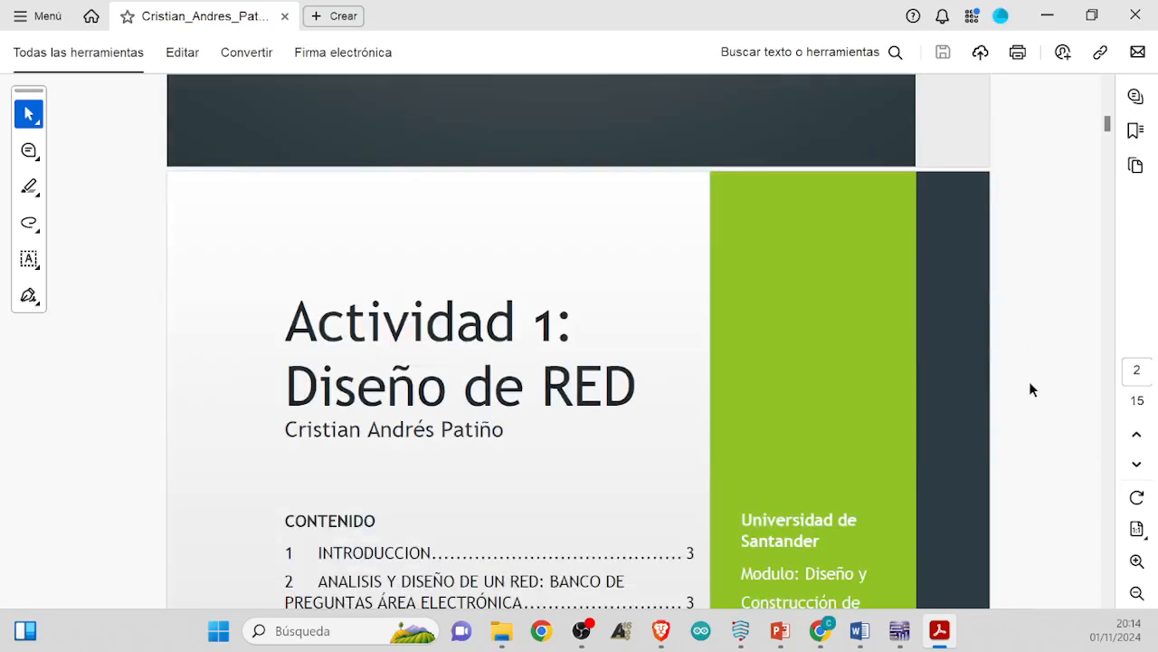
drag(1106, 125, 1023, 43)
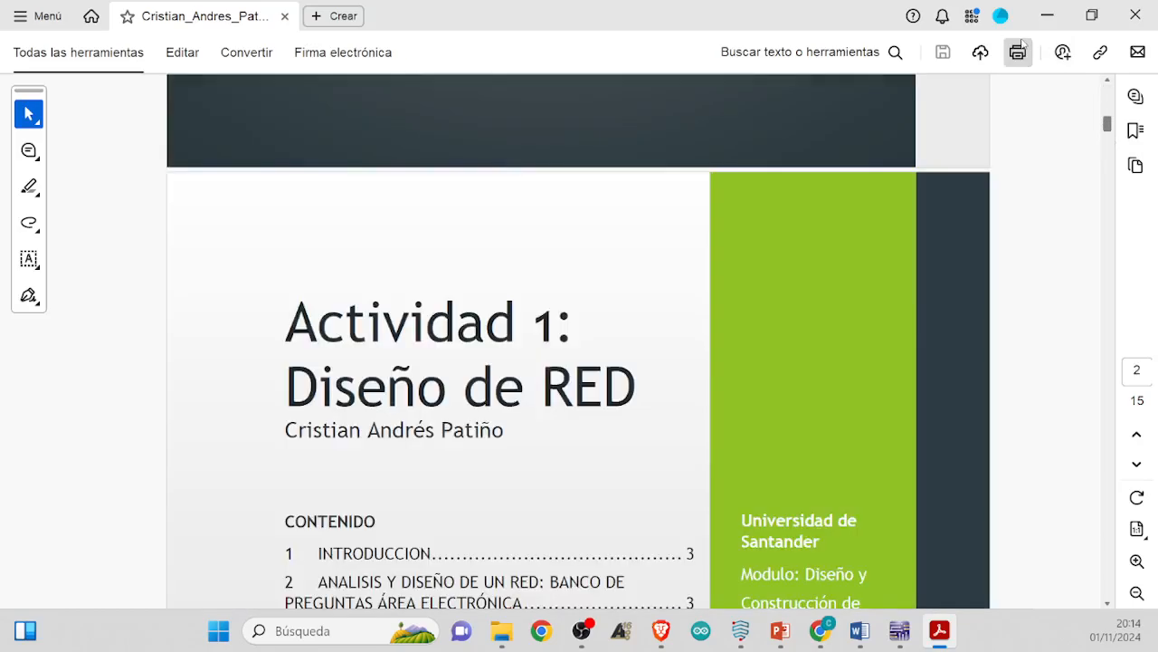
mouse_move(1106, 127)
mouse_down()
mouse_move(1146, 299)
mouse_move(1142, 386)
mouse_move(1120, 403)
mouse_move(1130, 564)
mouse_move(1106, 589)
mouse_up()
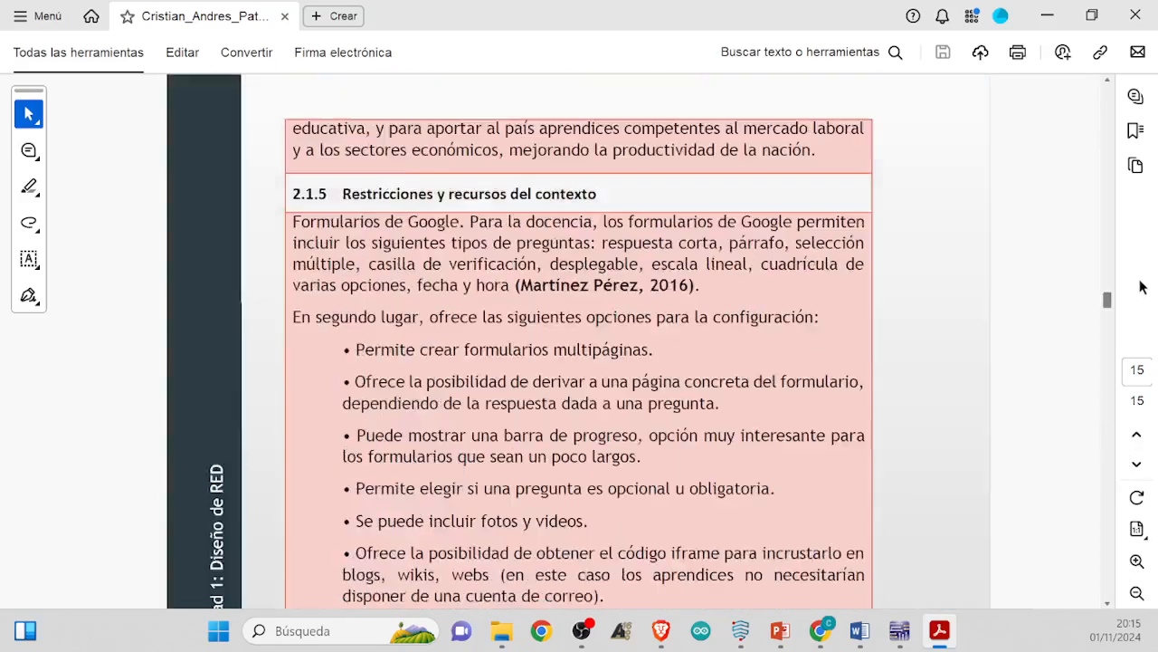
drag(1142, 286, 1104, 94)
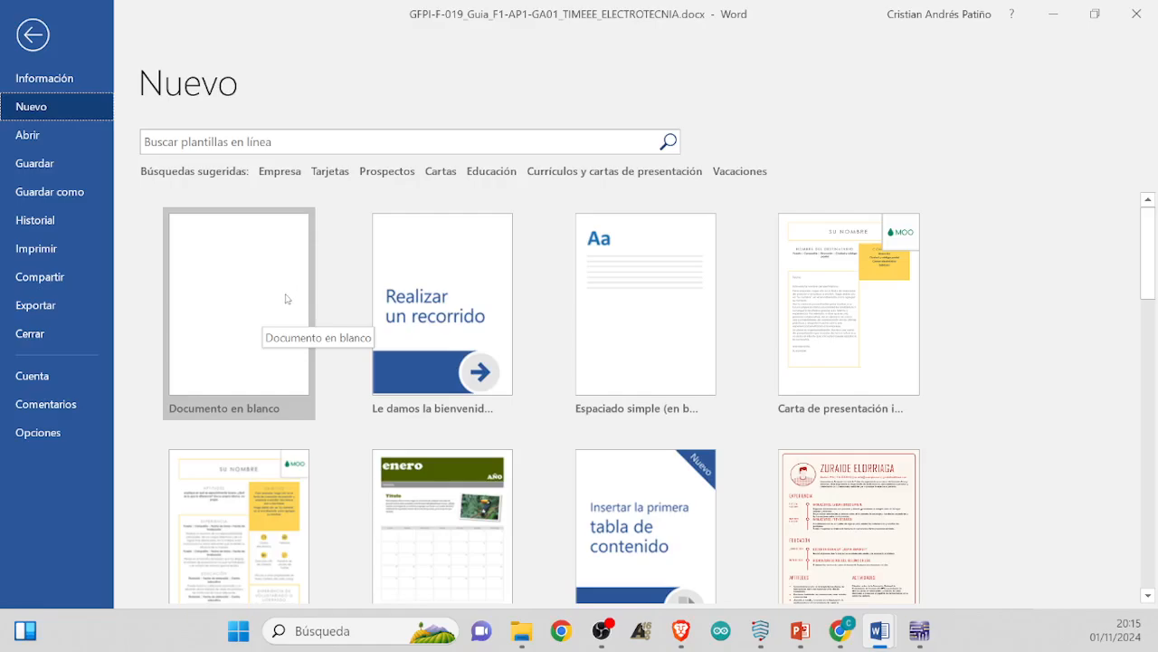
Create a blank document in Word and enter the heading text "Comandos básicos de Windows"
click(235, 324)
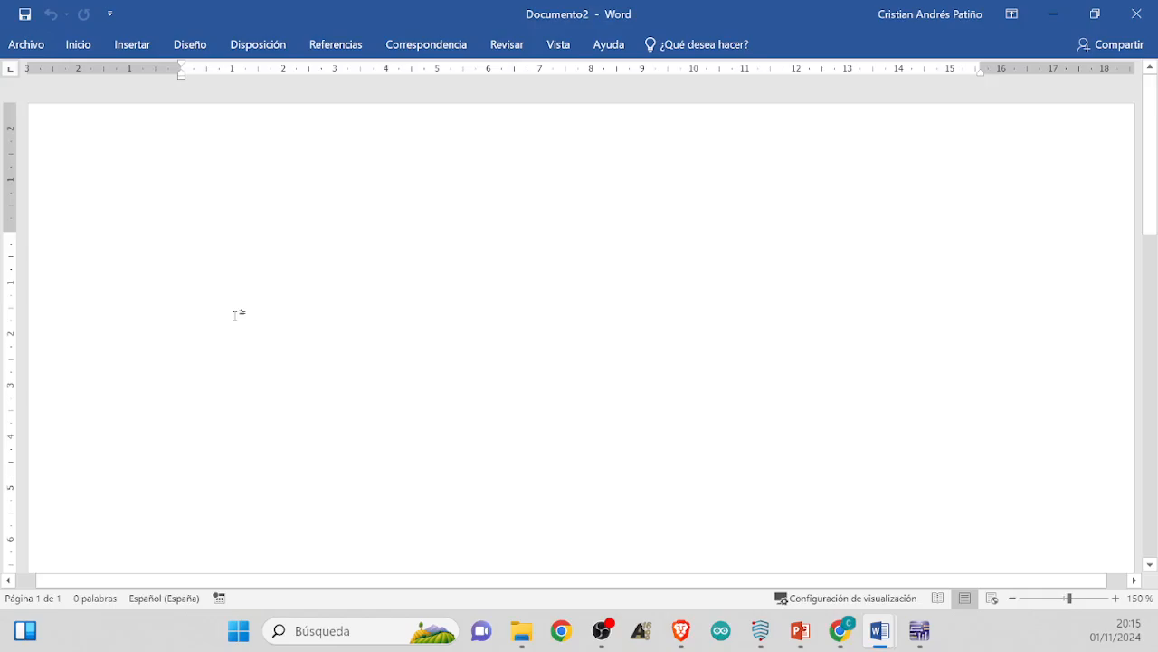
scroll(235, 315, up, 6)
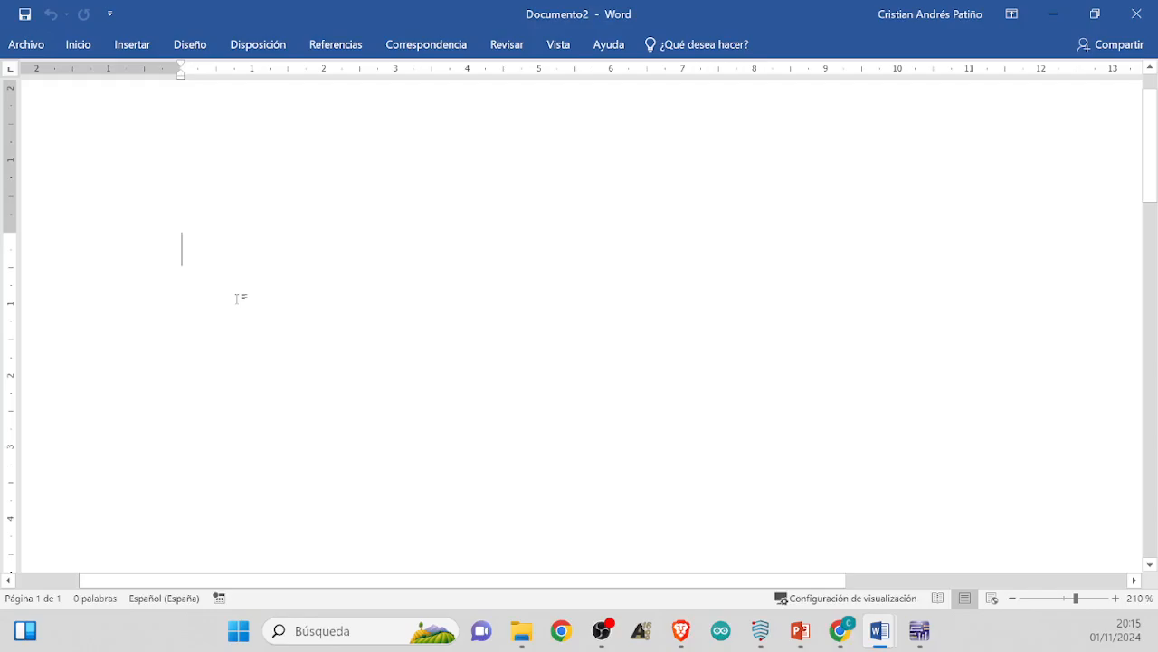
text(Comandos )
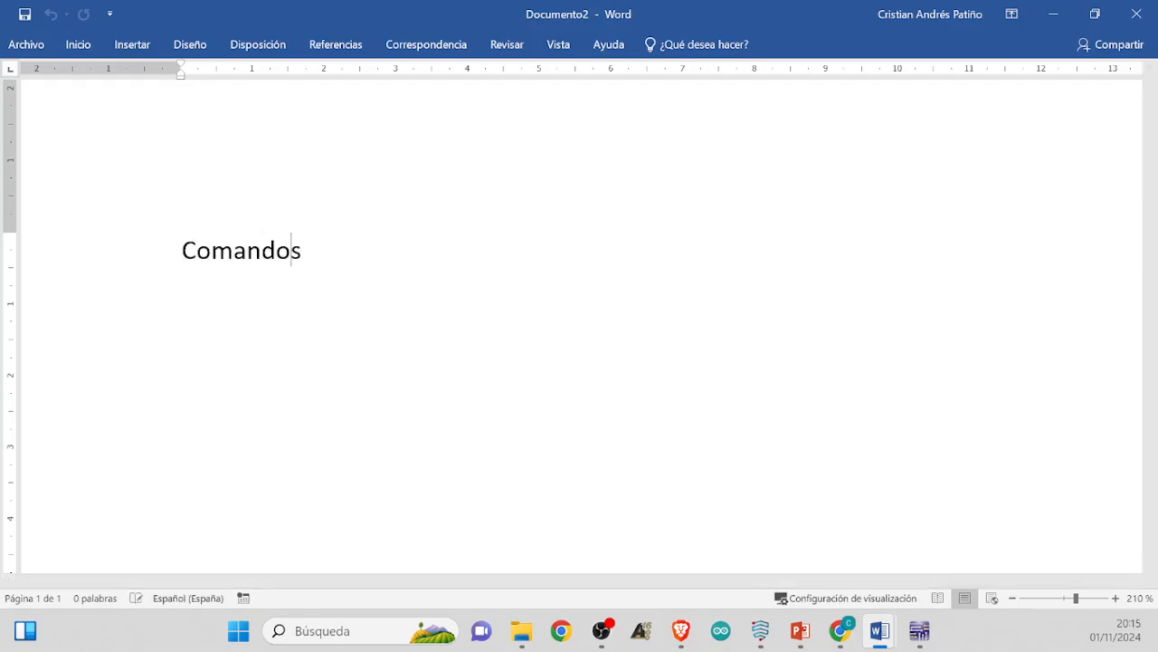
text(básis)
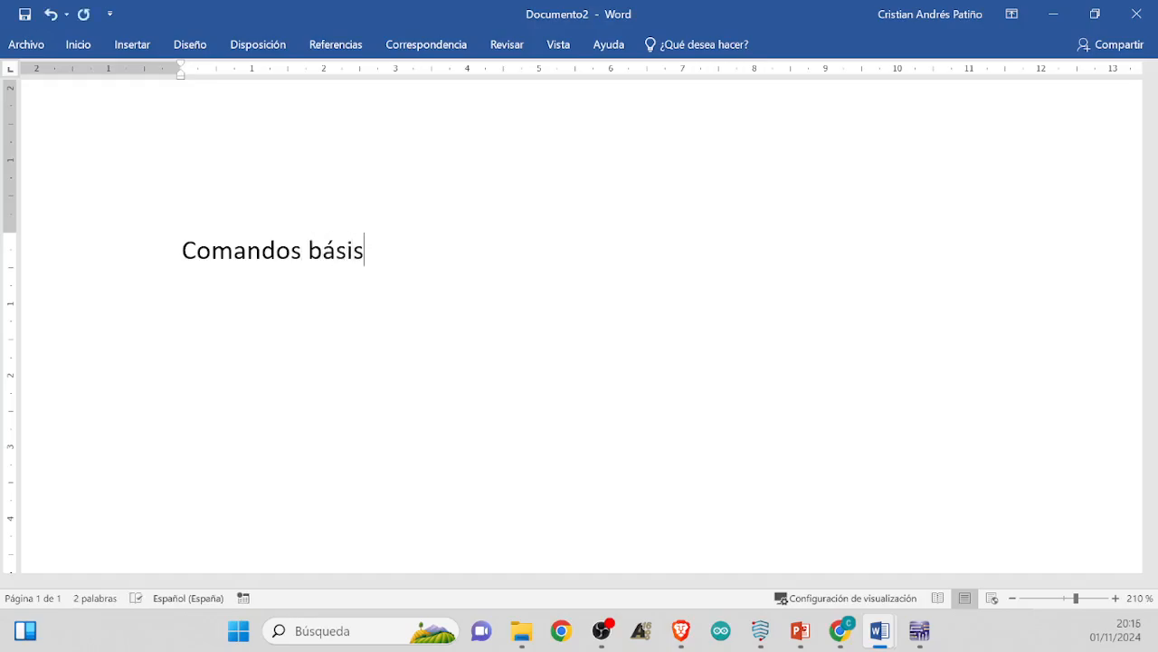
key(BackSpace)
text(cos de )
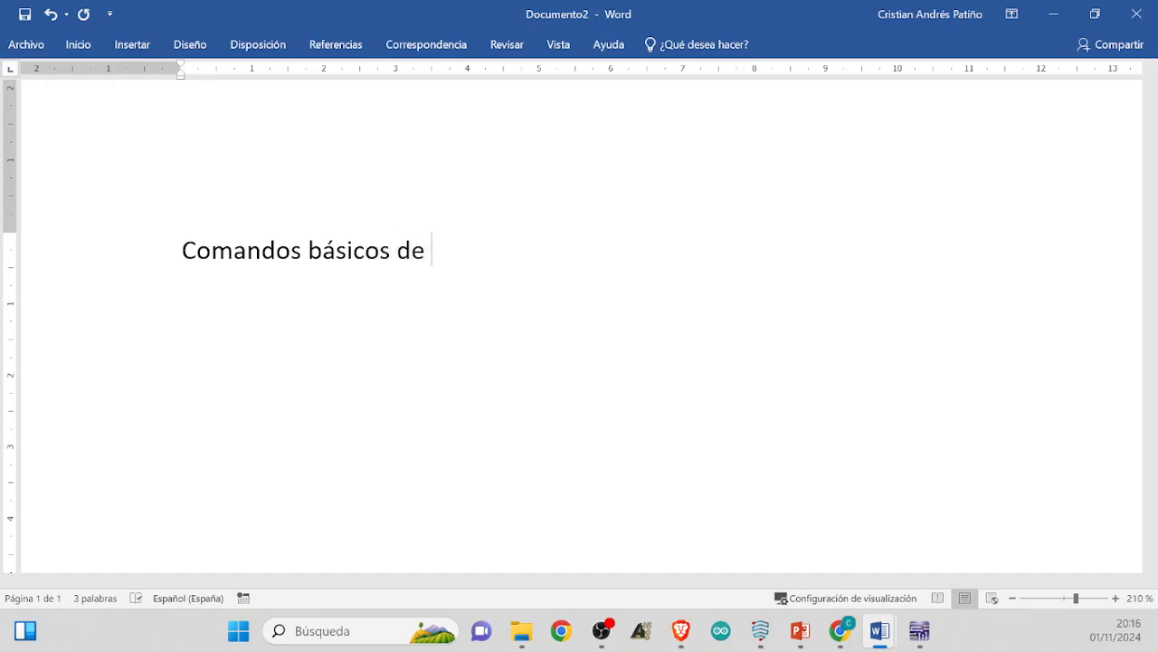
text(Windo)
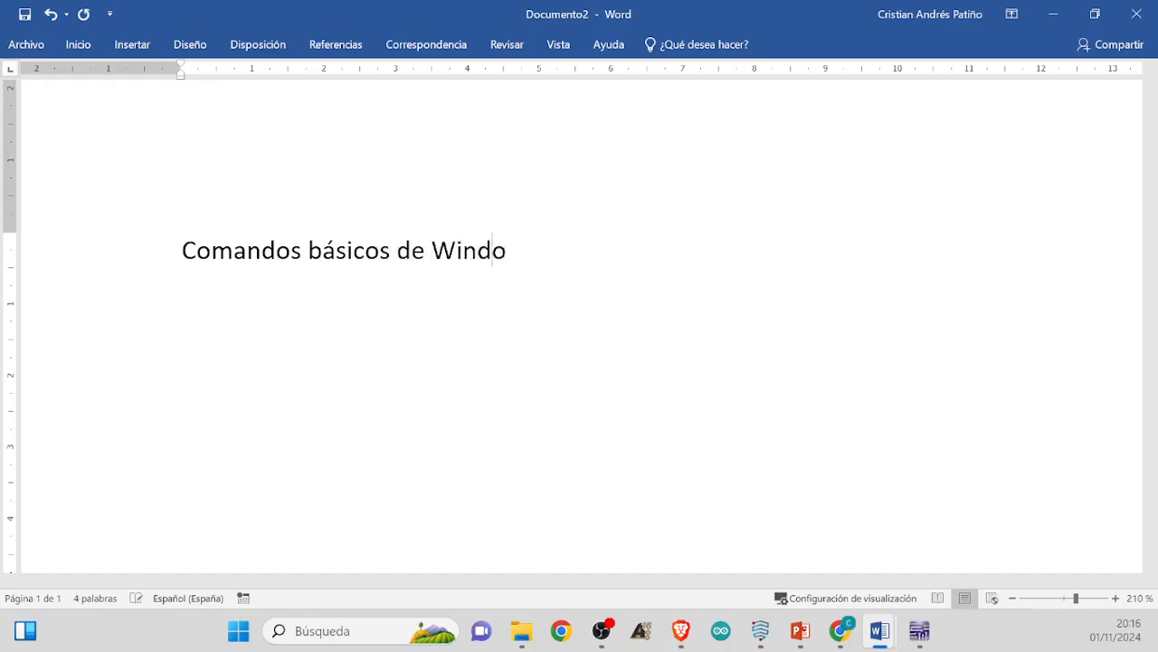
text(ws)
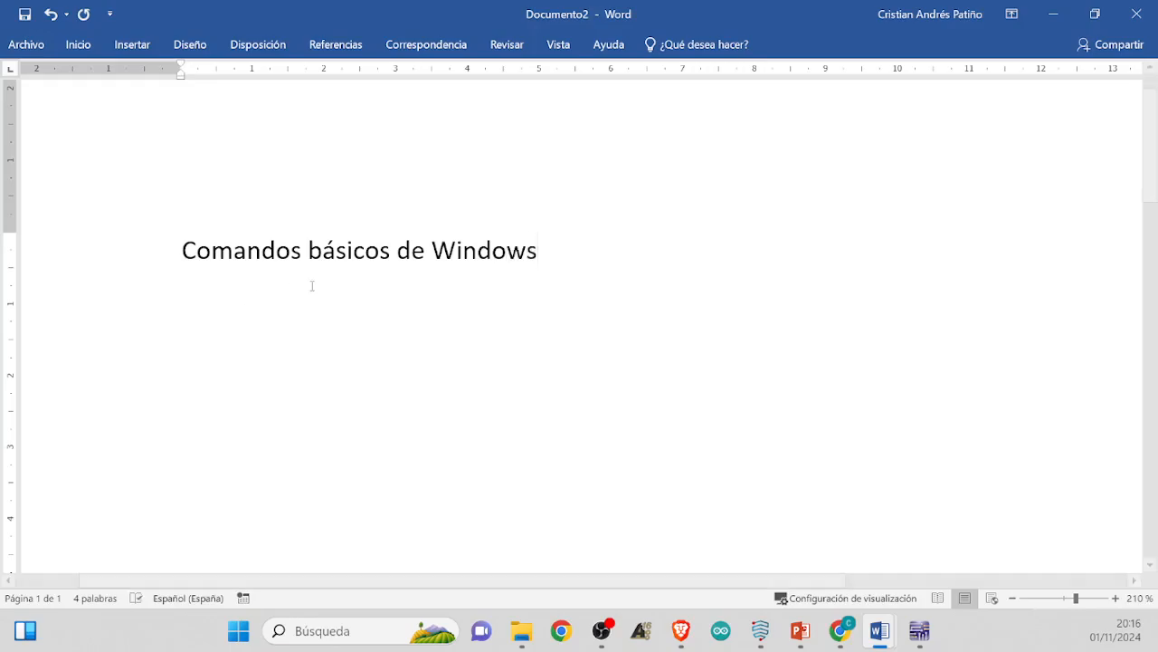
Apply the Título 1 style to the line "Comandos básicos de Windows"
ctrl+scroll(571, 258, up, 10)
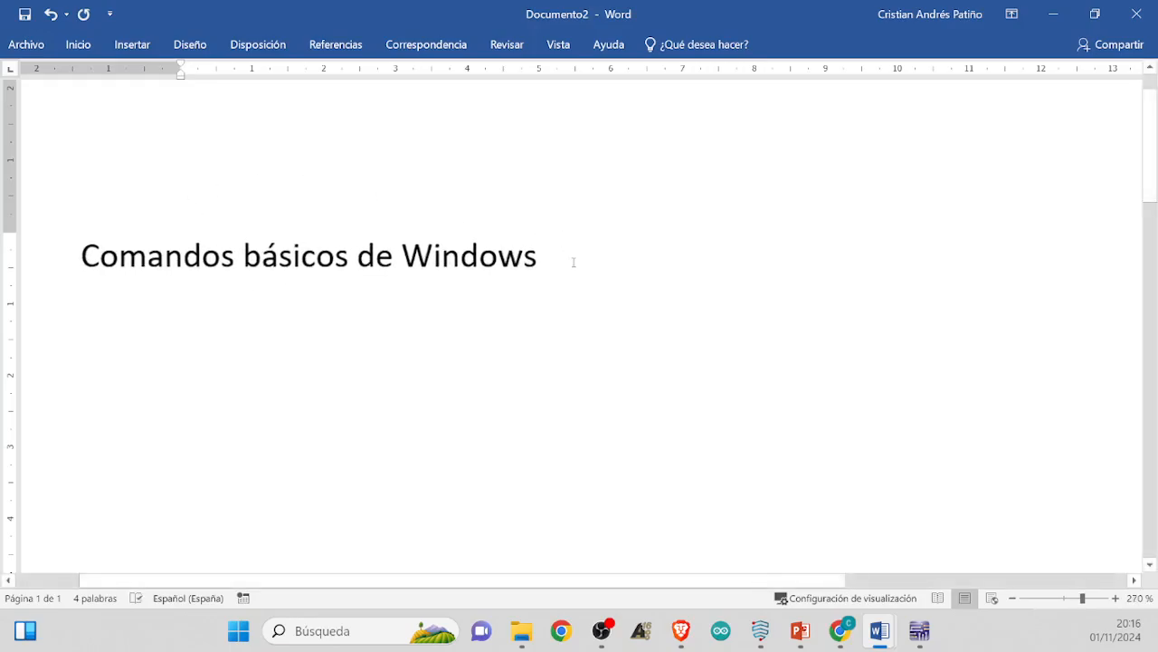
triple_click(207, 270)
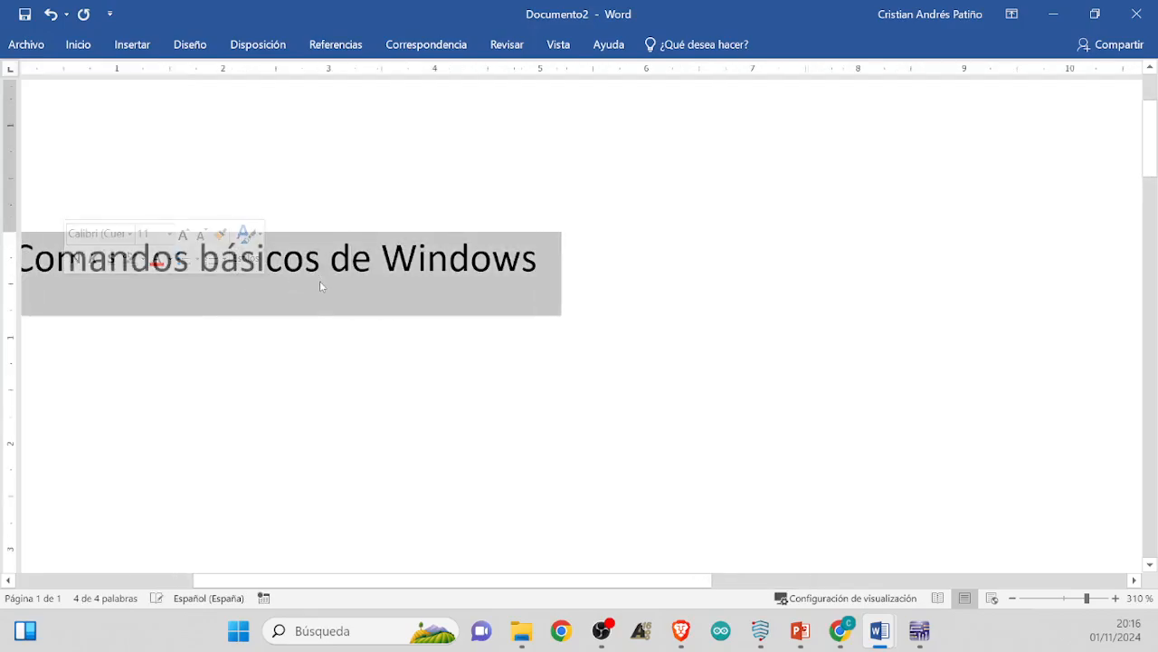
drag(650, 580, 621, 576)
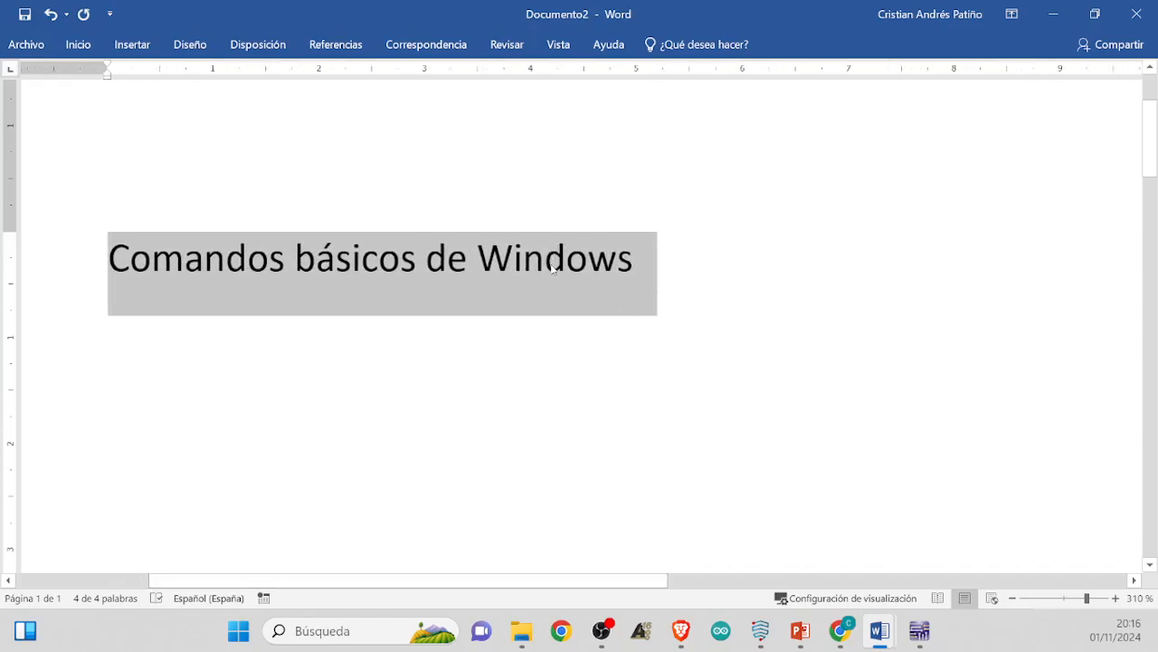
right_click(554, 269)
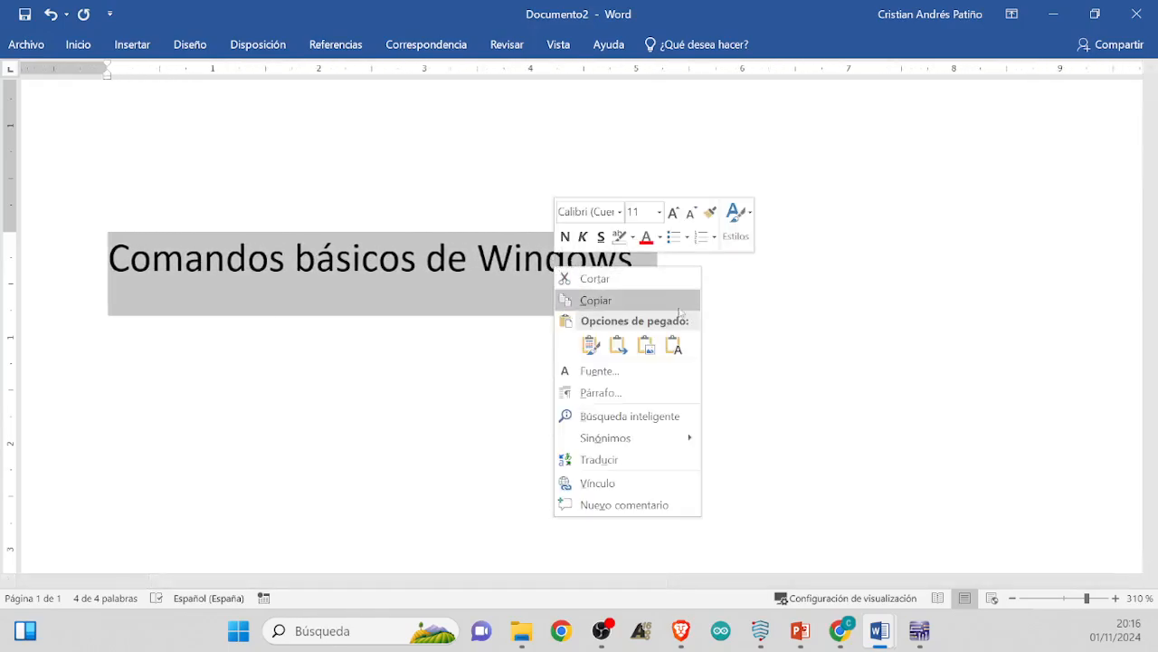
click(723, 230)
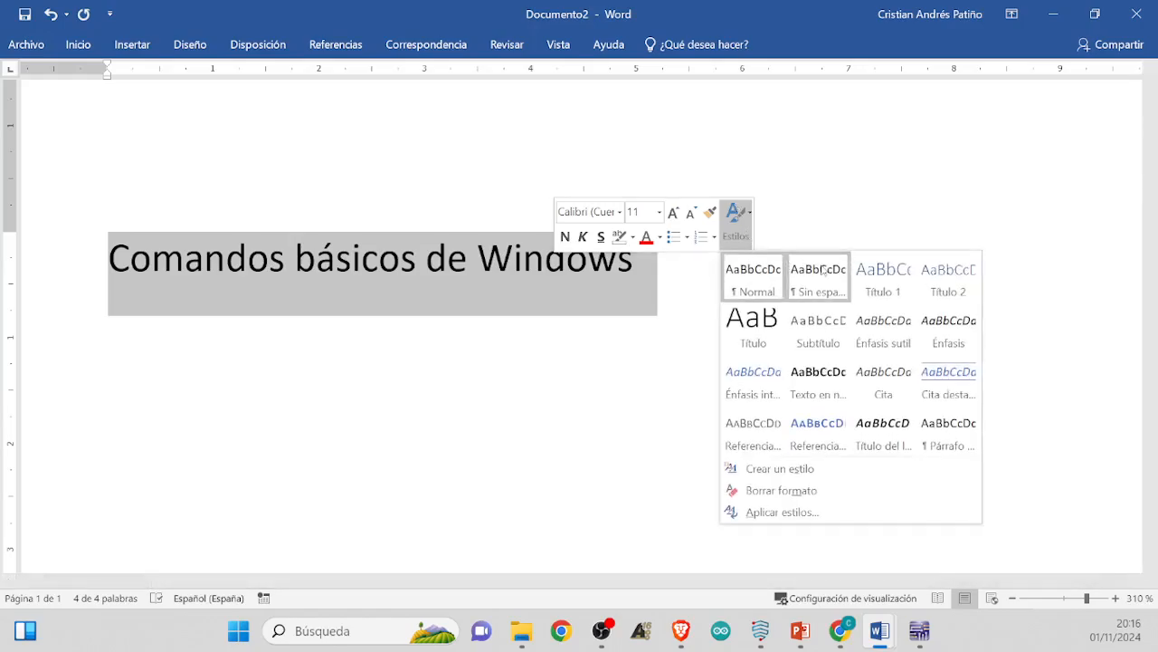
click(883, 271)
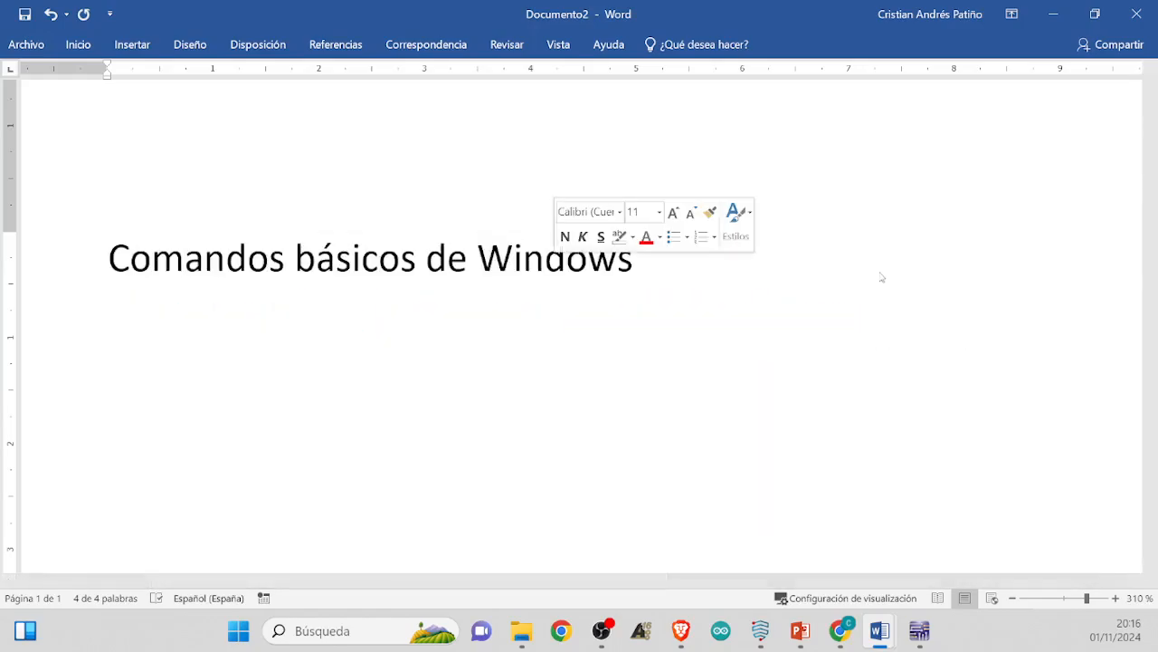
click(646, 419)
click(926, 336)
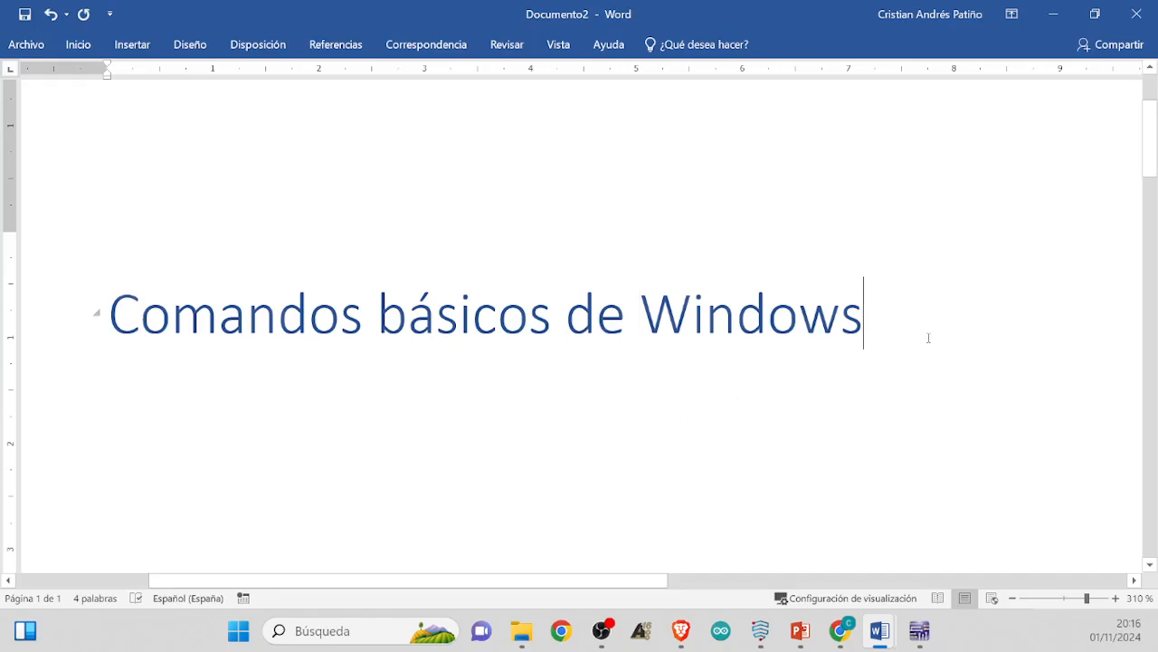
Start a new line below the heading with the shortcut name "Alt + Tab:"
key(Return)
ctrl+scroll(900, 381, down, 1)
ctrl+scroll(898, 381, down, 2)
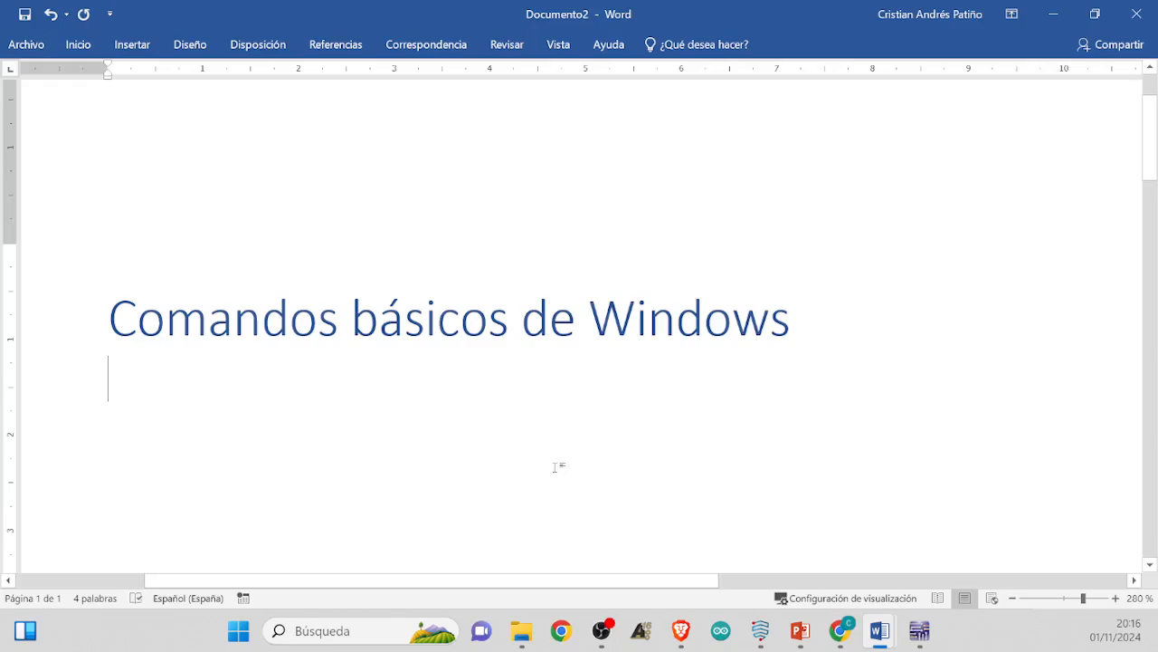
scroll(559, 467, down, 3)
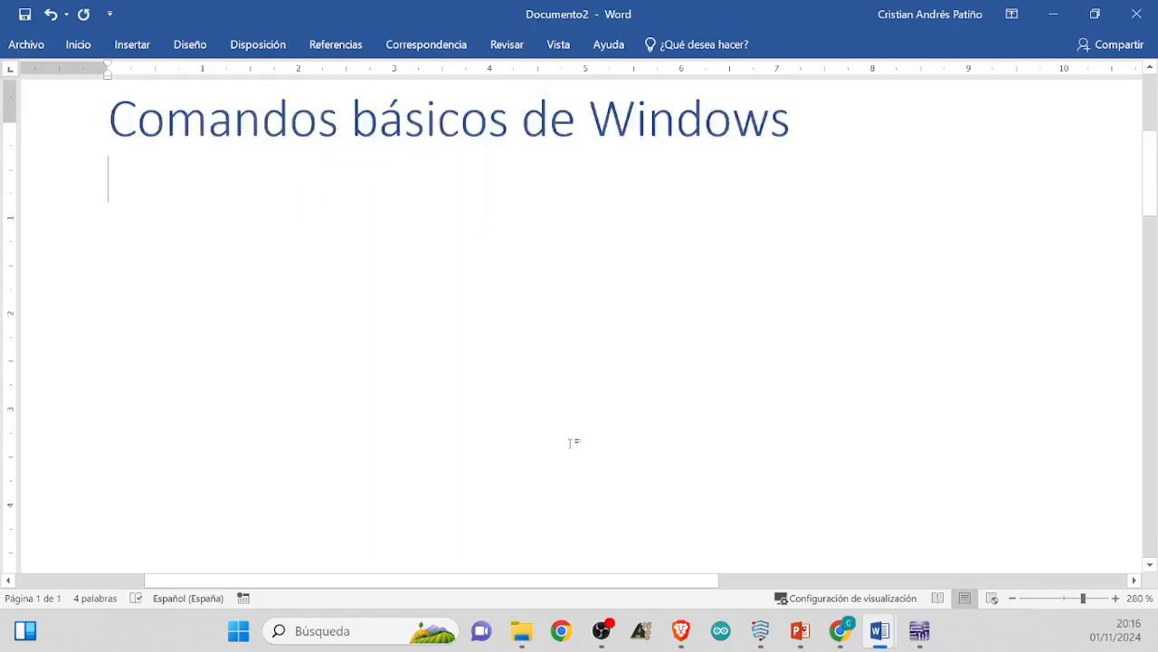
scroll(571, 443, up, 1)
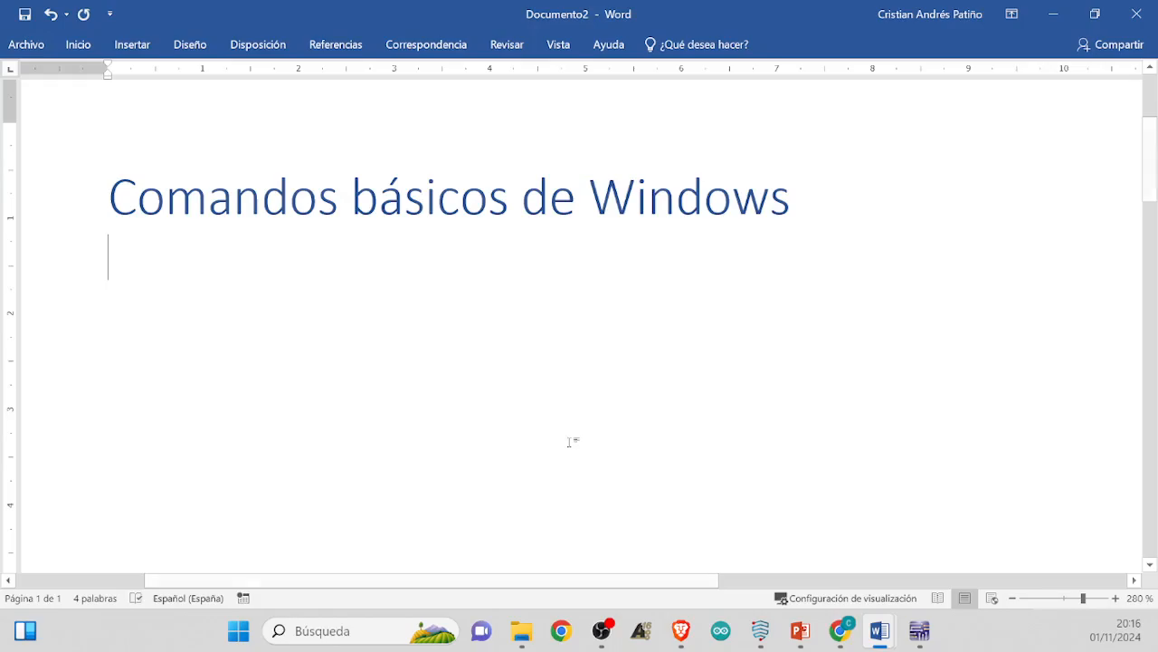
text(A)
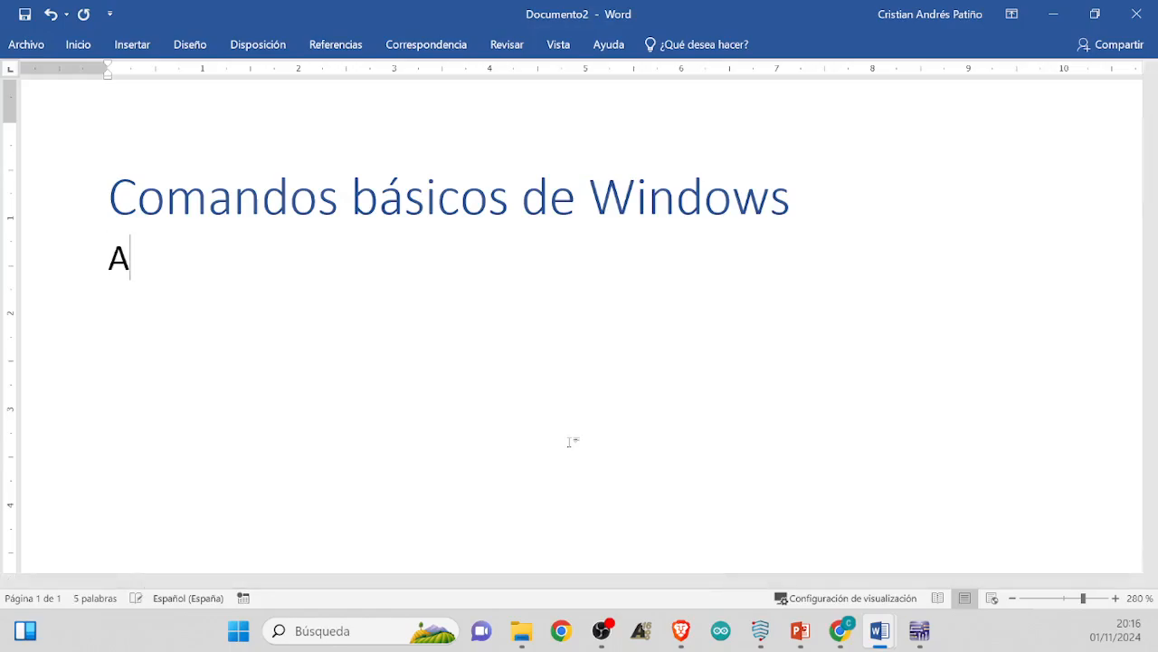
text(lt + Tab: )
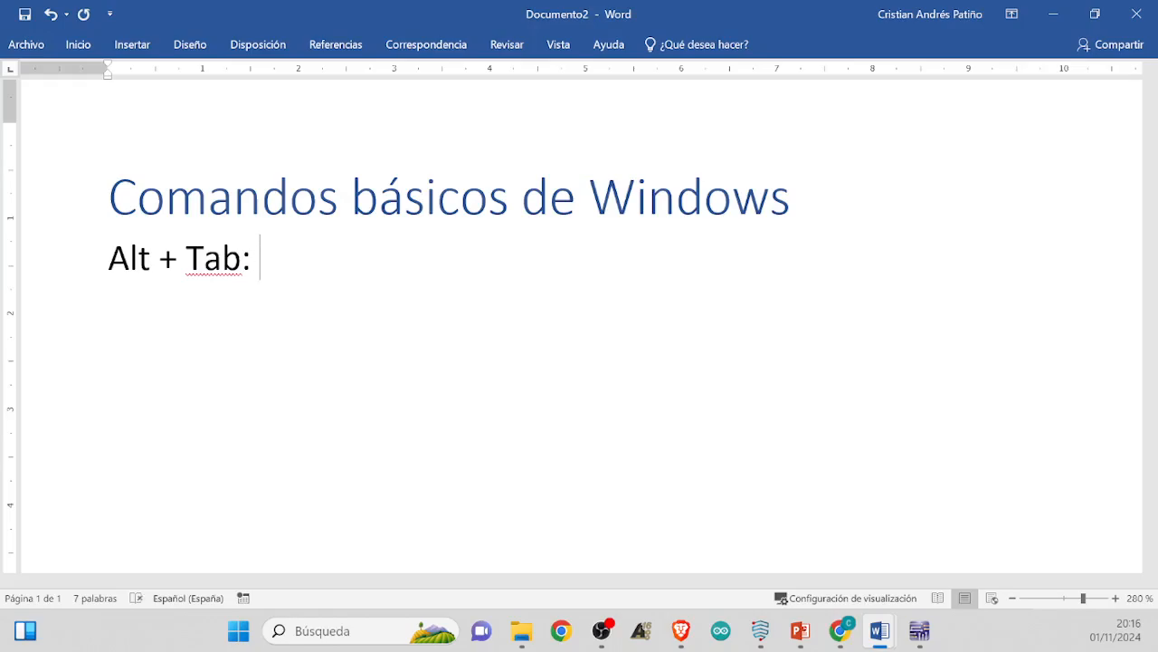
Complete the Alt + Tab line with the description "permite alternar ventanas"
text(n)
key(BackSpace)
text(permite alr)
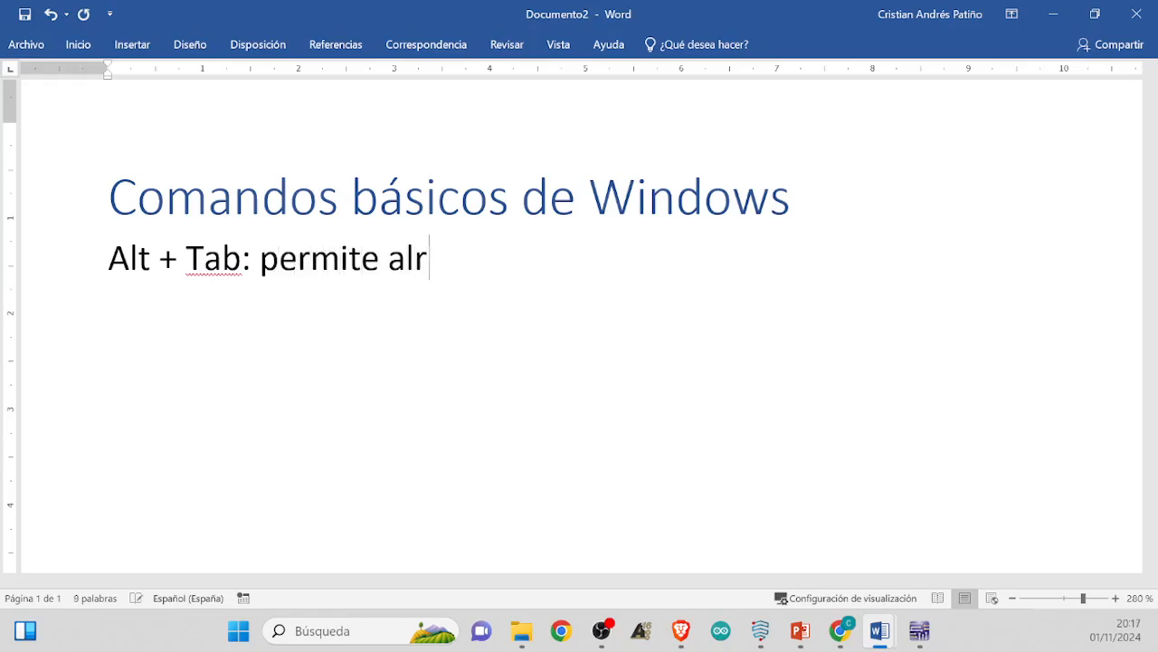
key(BackSpace)
text(ternar v)
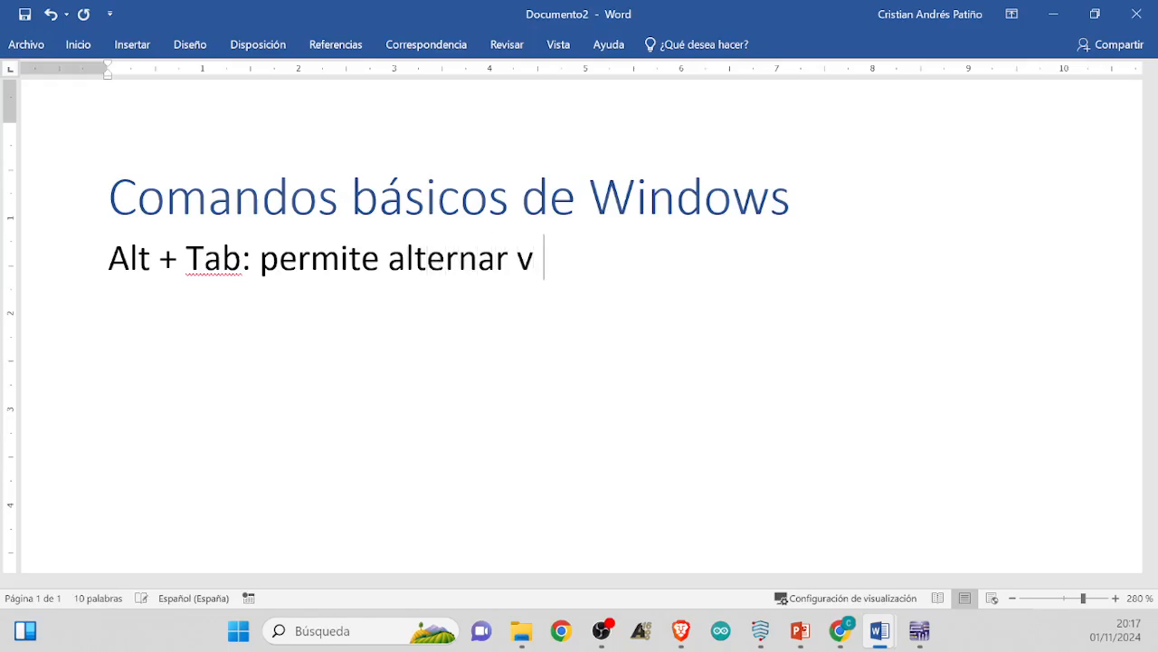
text(entas)
key(Right)
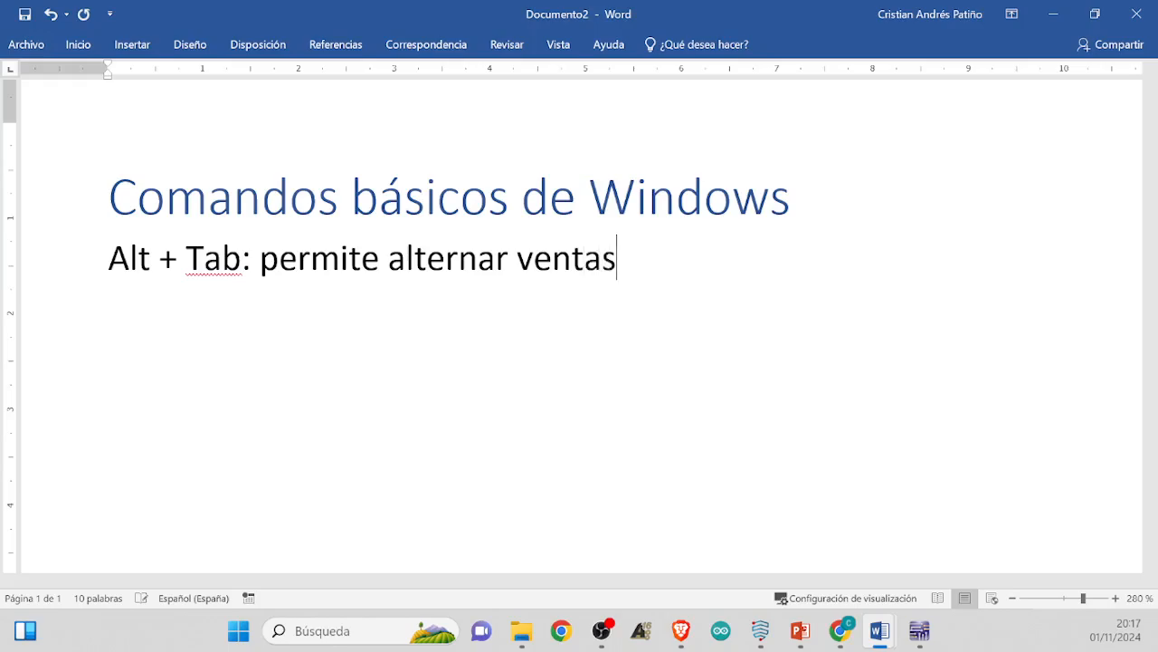
key(BackSpace)
text(nas)
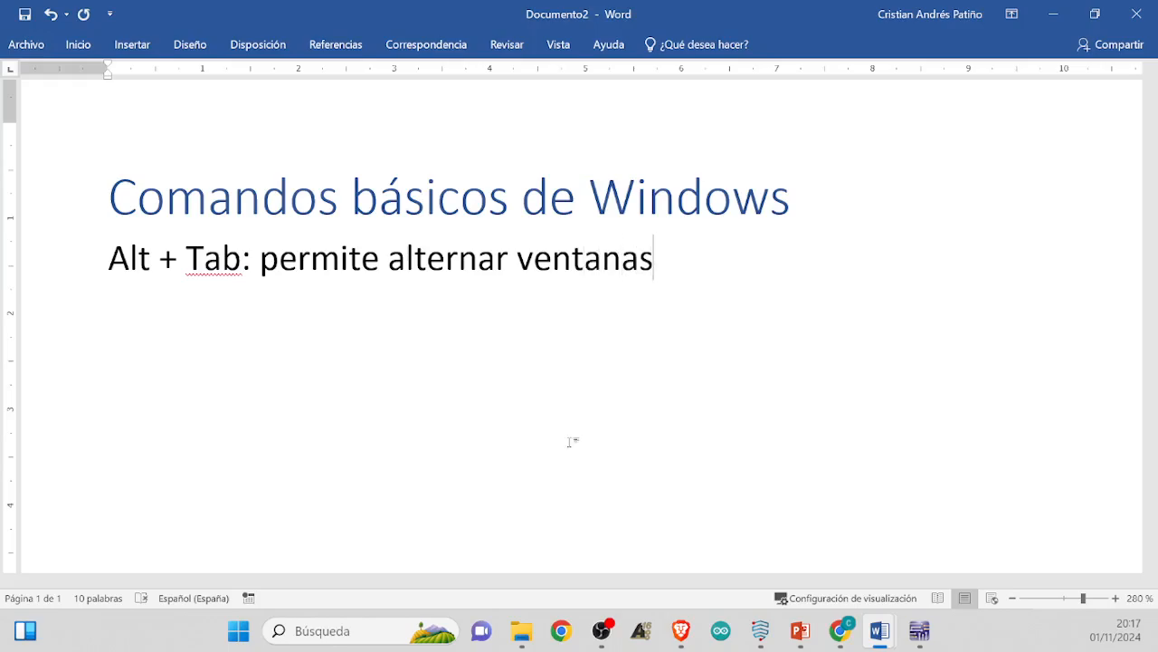
Capture the window switcher showing the open windows and paste the screenshot on a new line below the Alt + Tab description
key(alt+Tab)
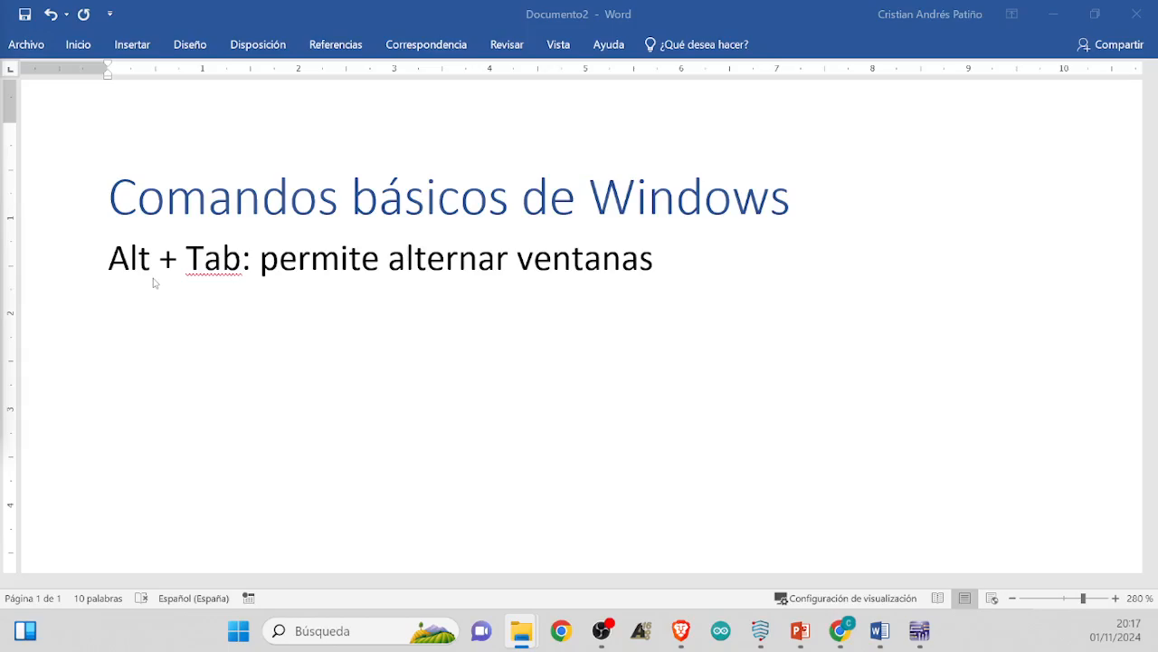
key(alt+Tab)
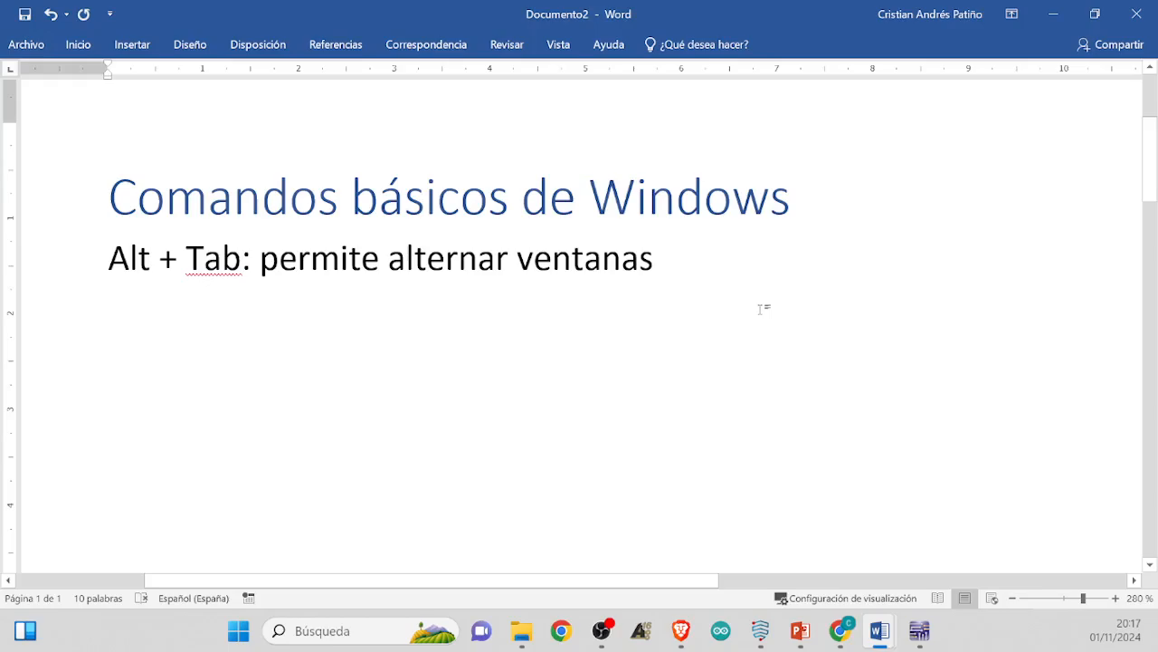
key(Return)
key(ctrl+v)
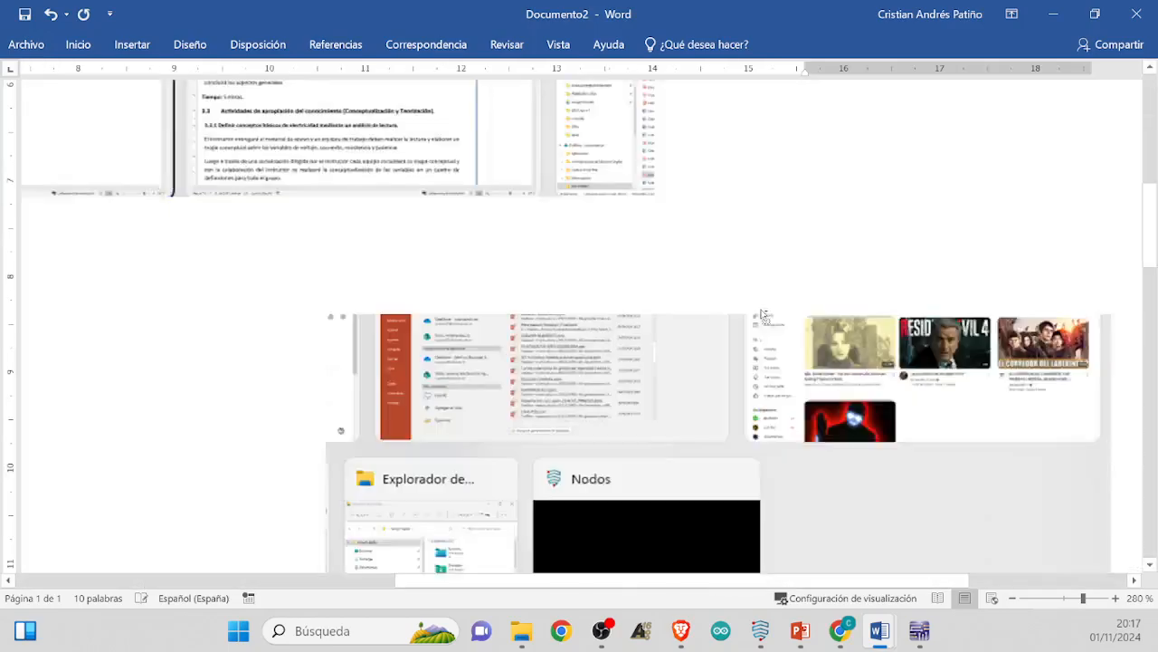
scroll(628, 382, down, 2)
drag(621, 581, 481, 588)
scroll(359, 363, up, 3)
scroll(359, 363, down, 6)
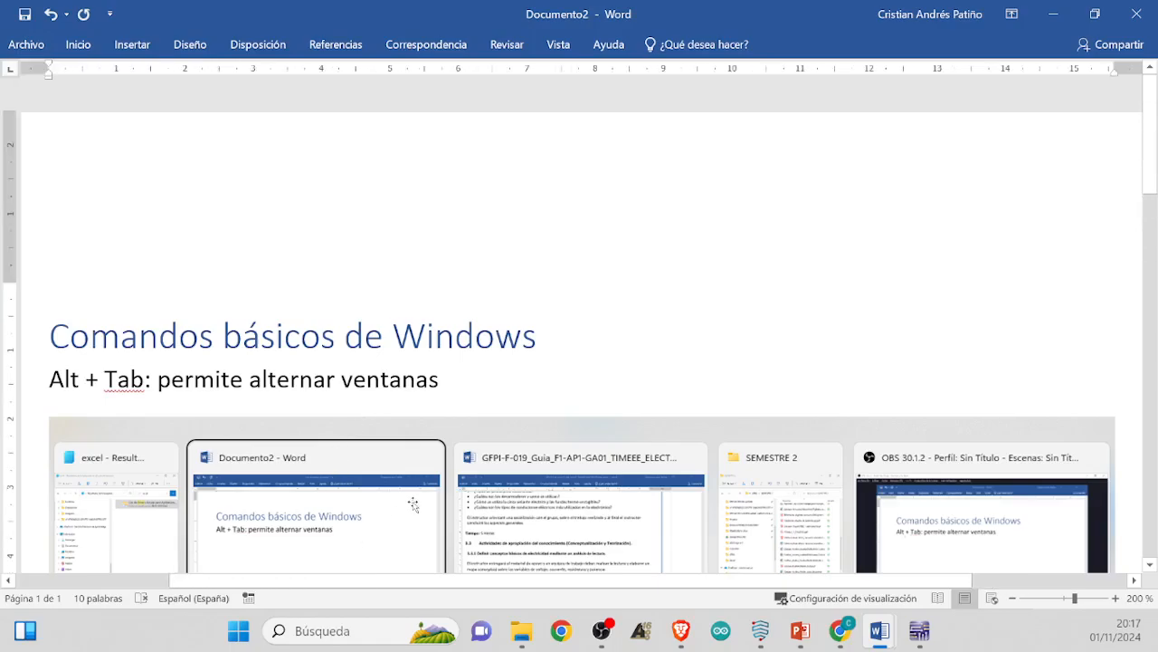
Examine the pasted window-switcher screenshot below the Alt + Tab description at different zoom levels
scroll(414, 504, down, 3)
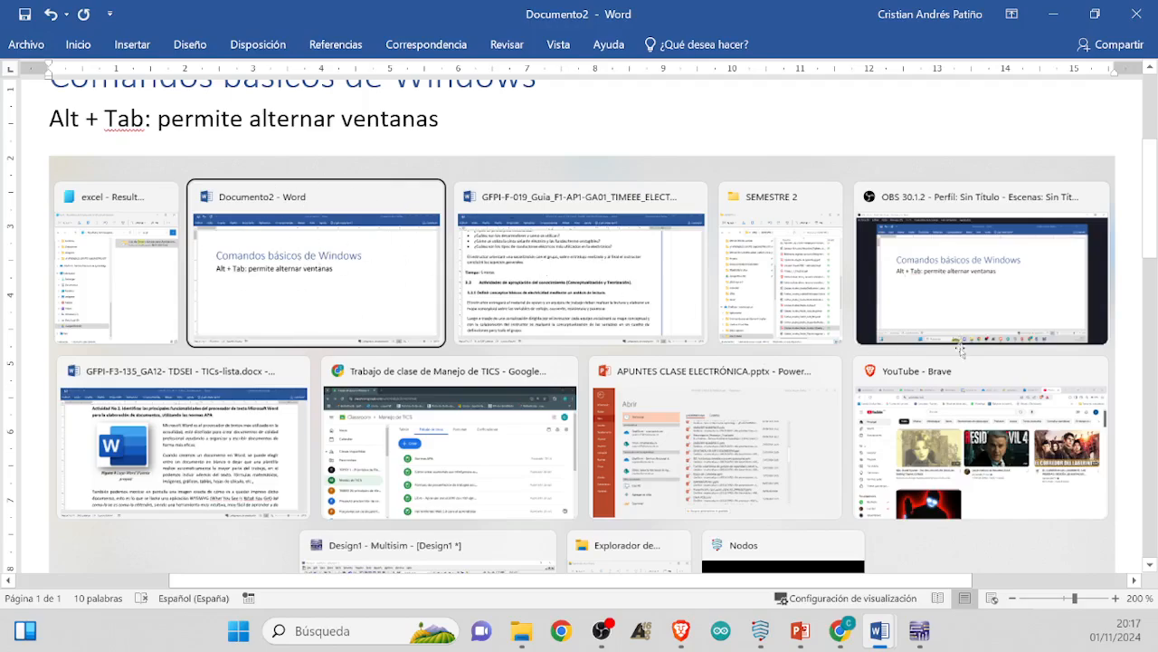
scroll(403, 514, down, 3)
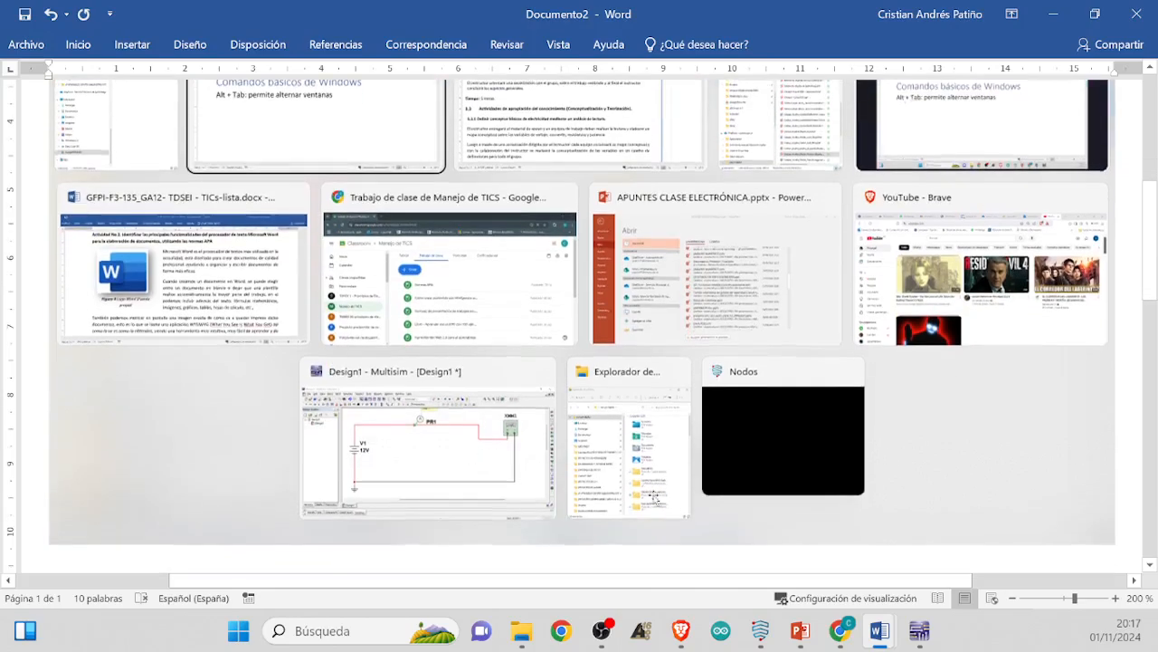
scroll(638, 487, up, 5)
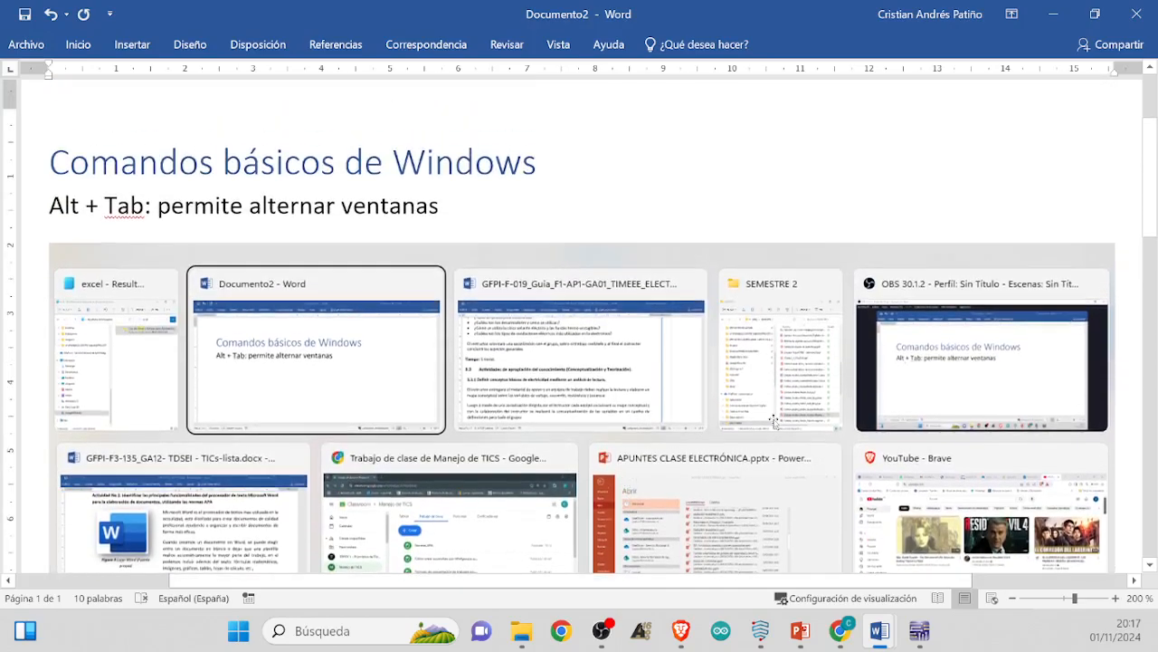
scroll(775, 425, down, 4)
ctrl+scroll(776, 425, down, 3)
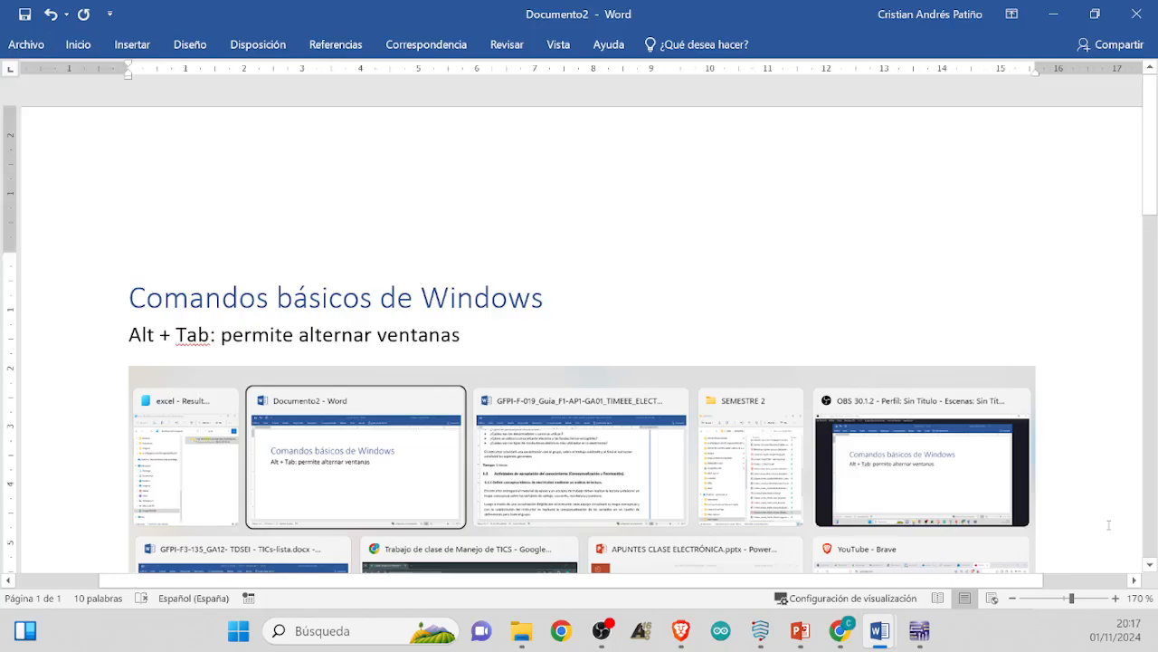
scroll(806, 425, down, 3)
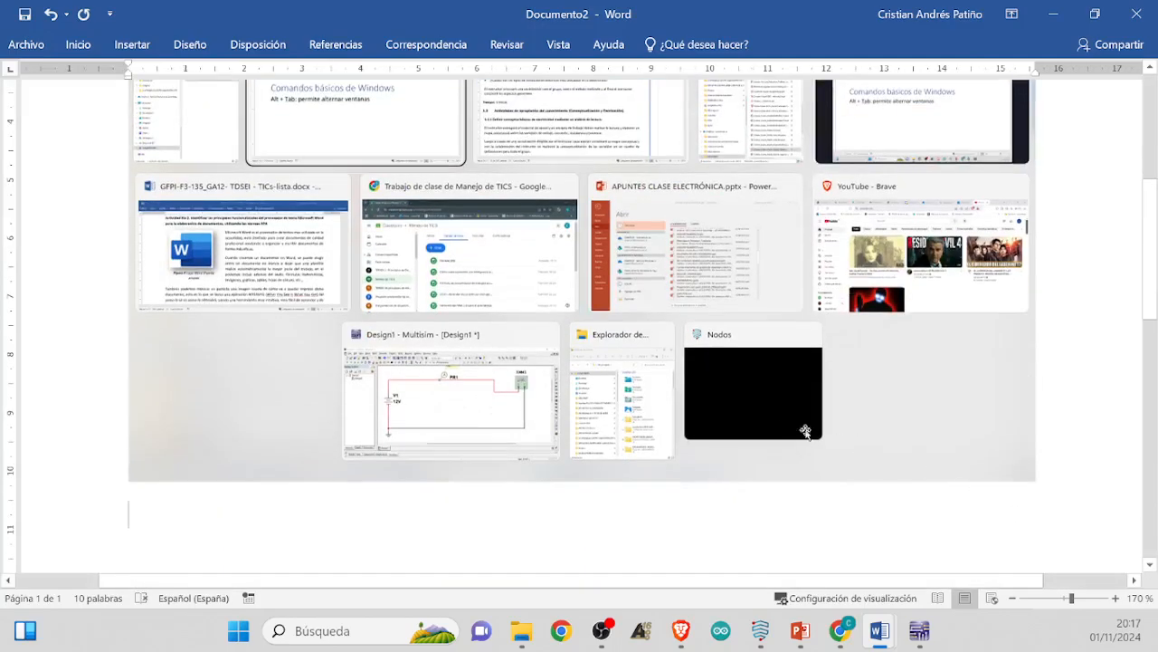
ctrl+scroll(784, 407, up, 4)
ctrl+scroll(805, 377, down, 2)
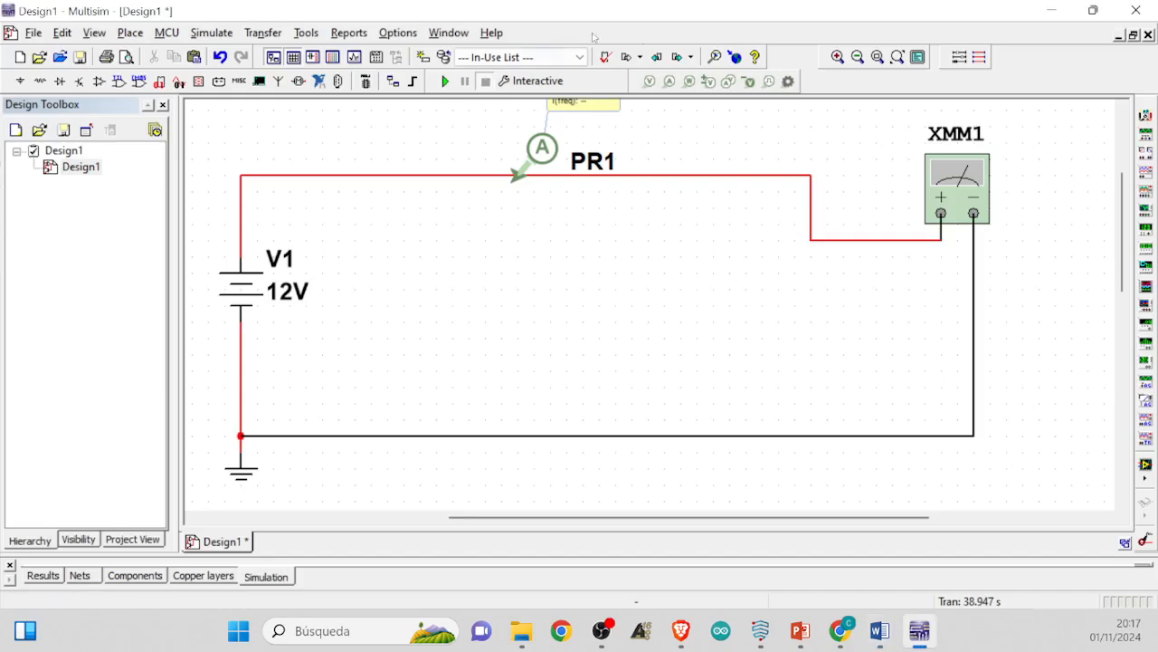
Close Multisim, discarding the changes to Design1, and select the window-switcher screenshot in the Word document
click(1137, 11)
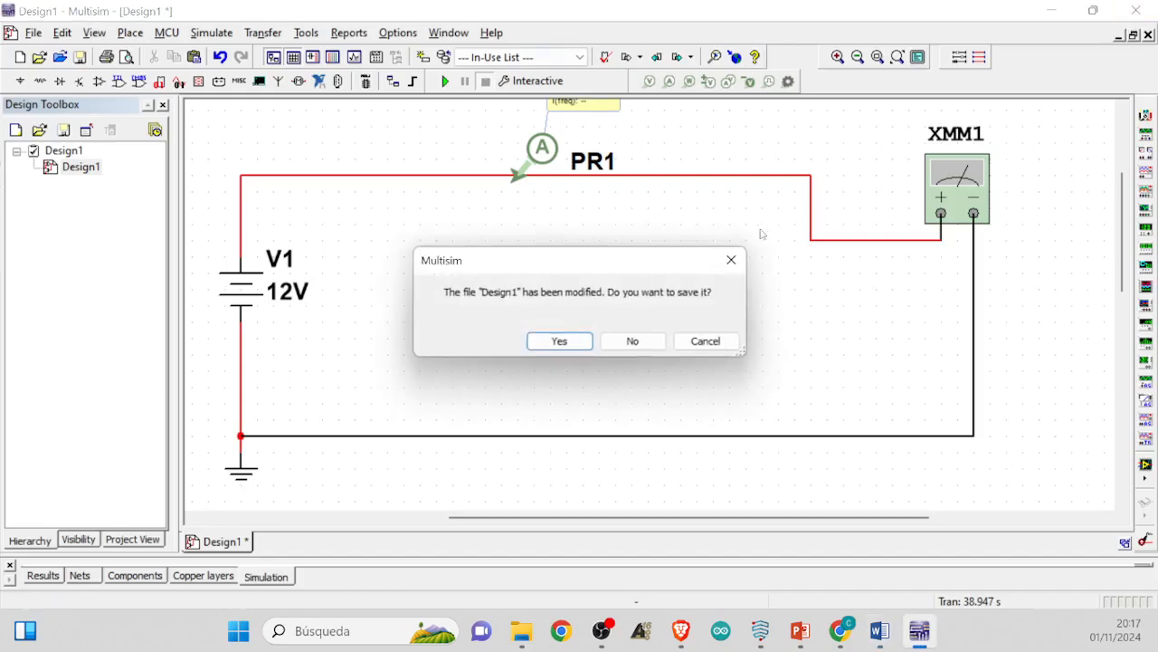
click(633, 342)
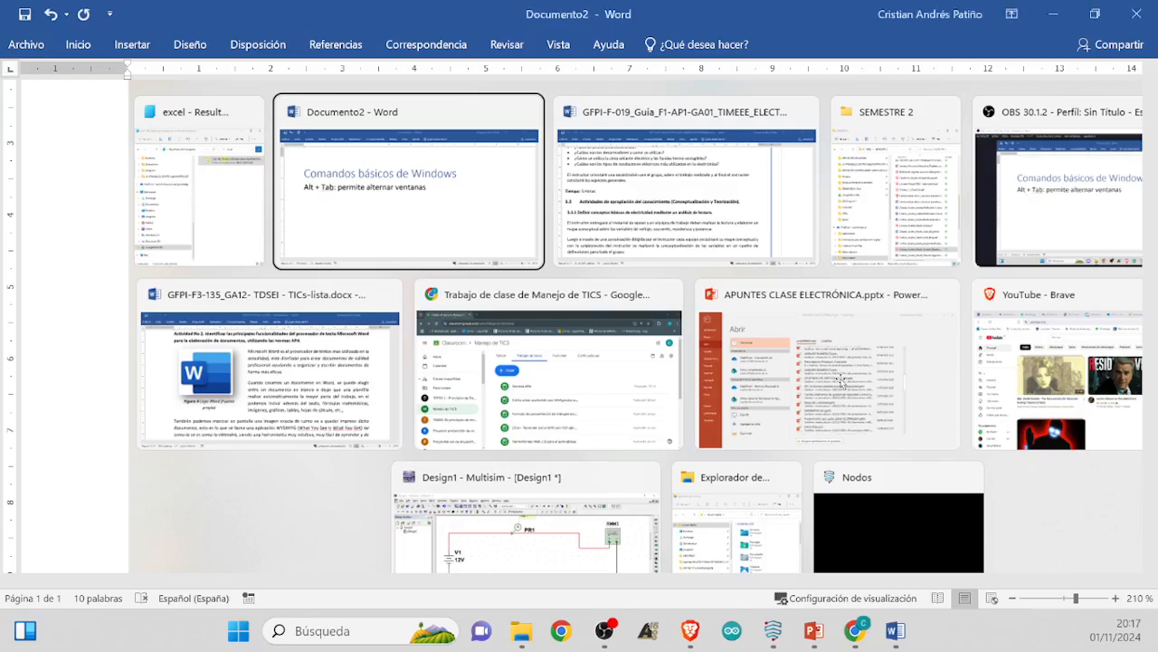
key(alt)
click(711, 389)
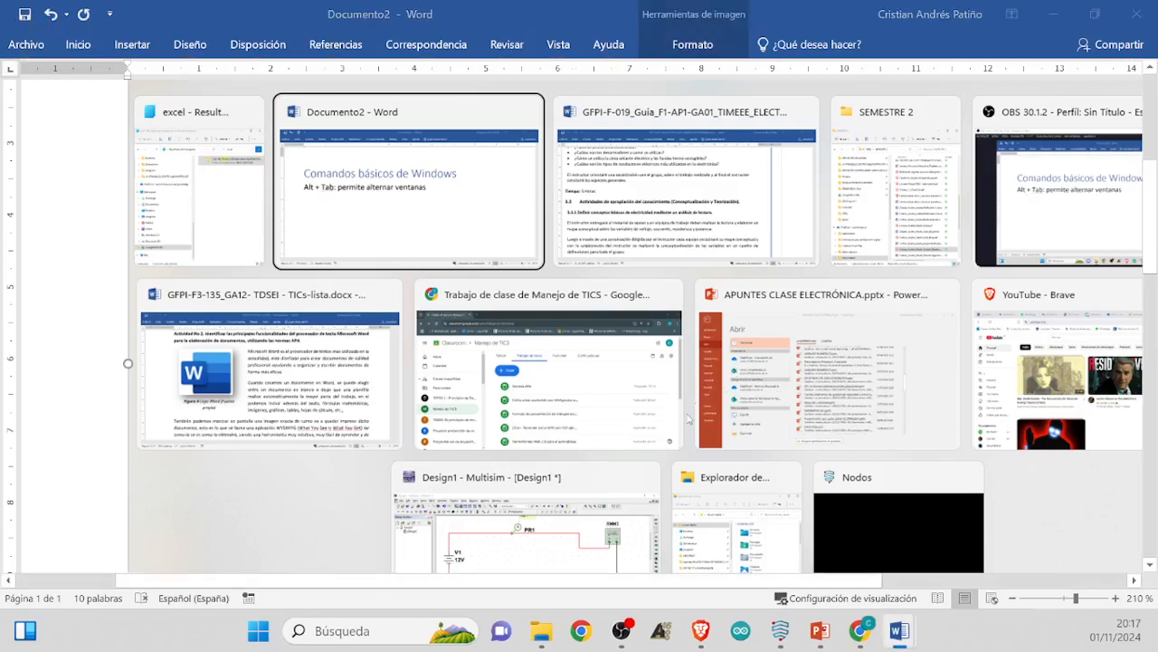
Switch to the GFPI-F-019_Guia_F1-AP1-GA01_TIMEEE_ELECTROTECNIA.docx document, close it and return to Documento2
key(alt+Tab)
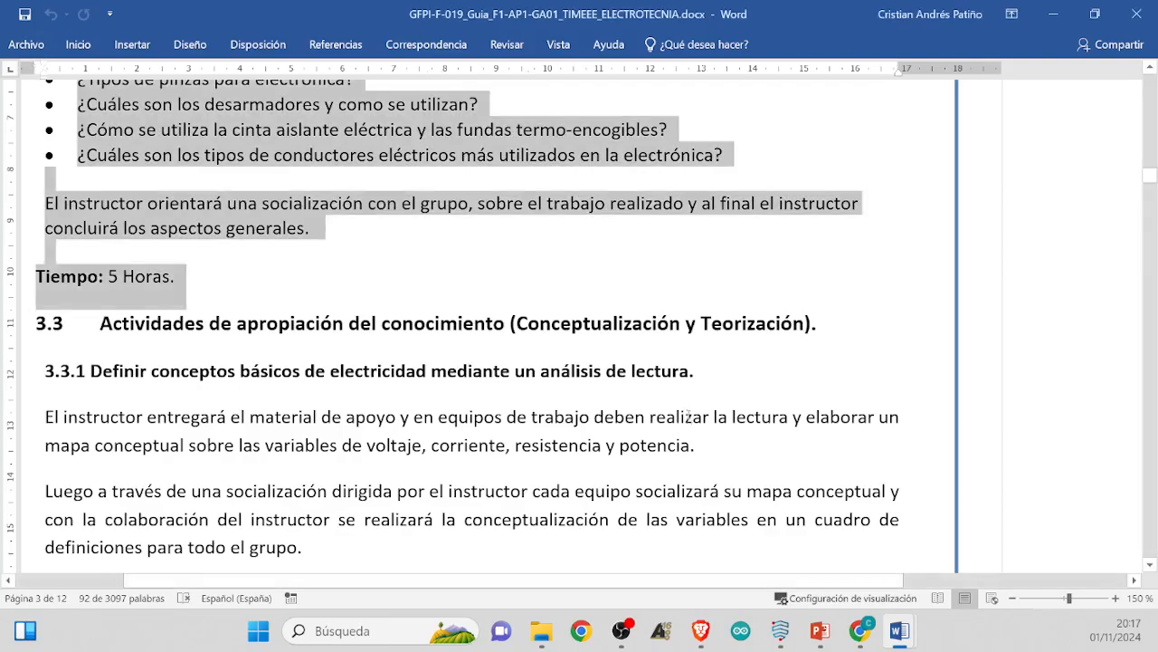
drag(802, 581, 705, 587)
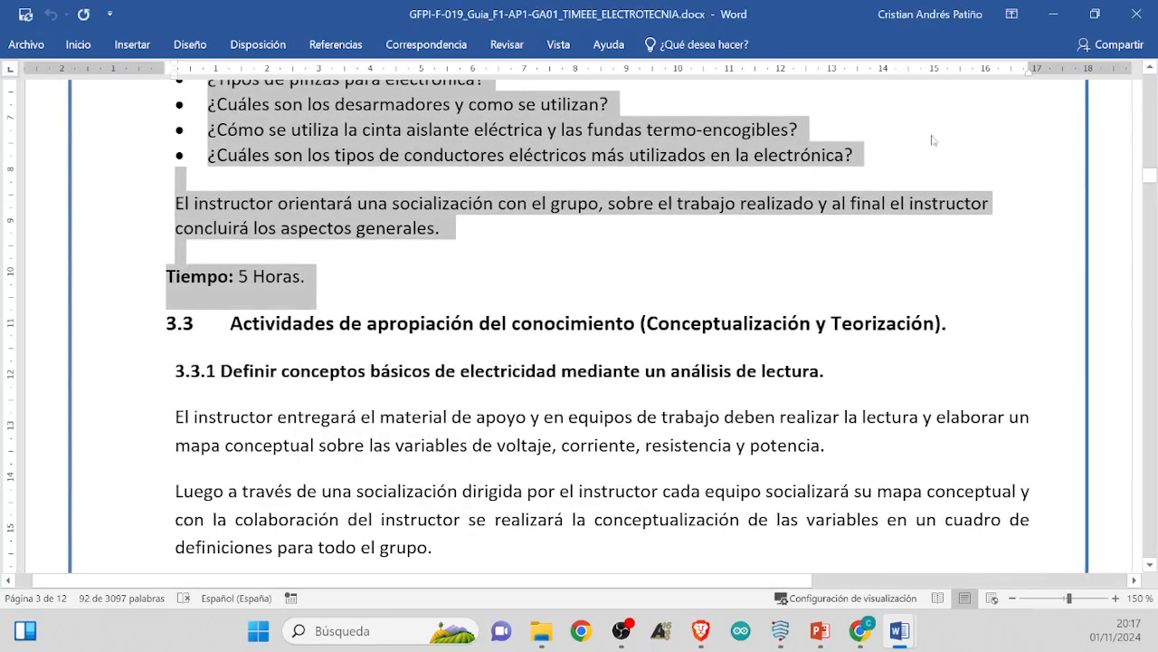
click(1134, 15)
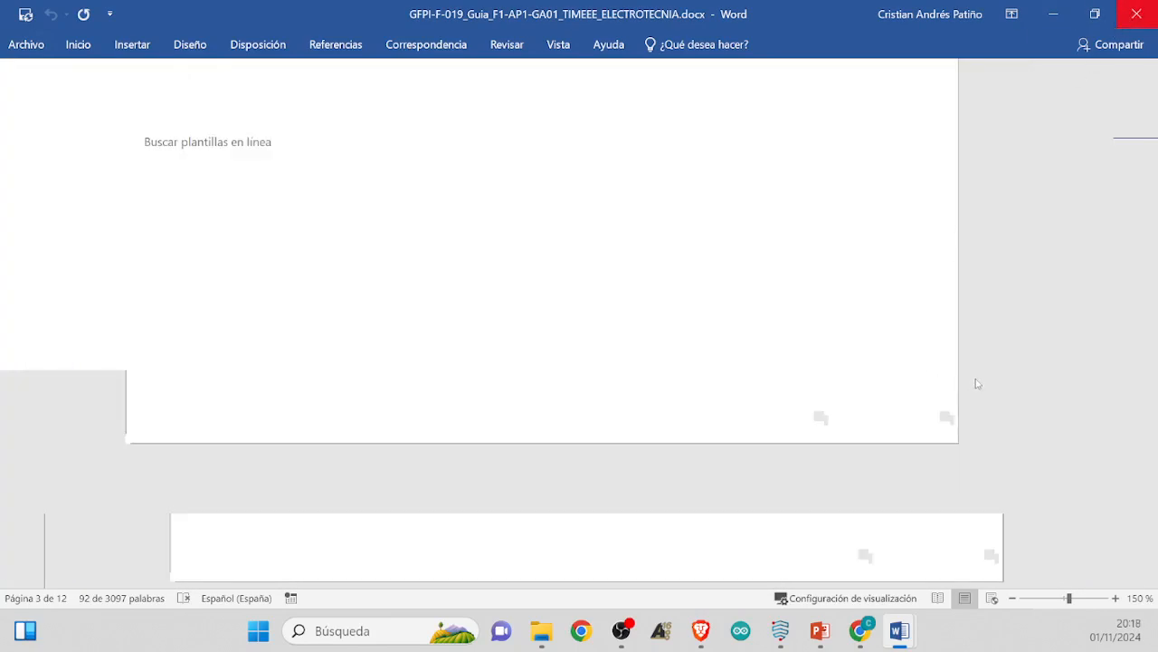
key(alt+Tab)
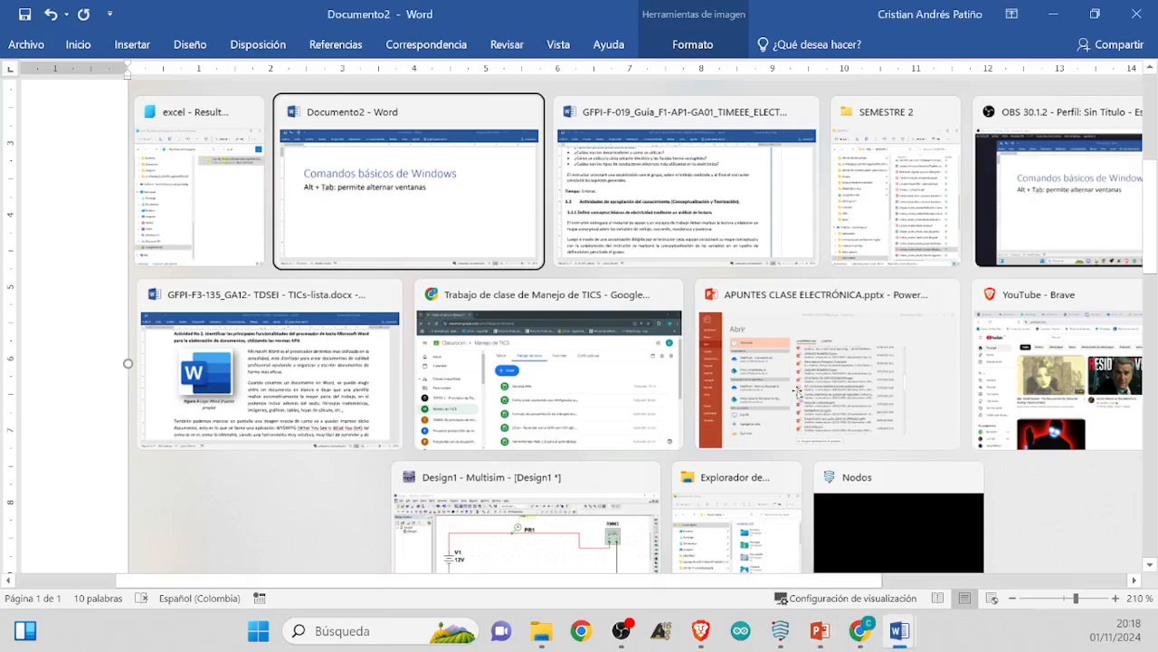
Place the insertion point on the empty line below the window-switcher screenshot
scroll(796, 393, down, 3)
ctrl+scroll(787, 349, down, 2)
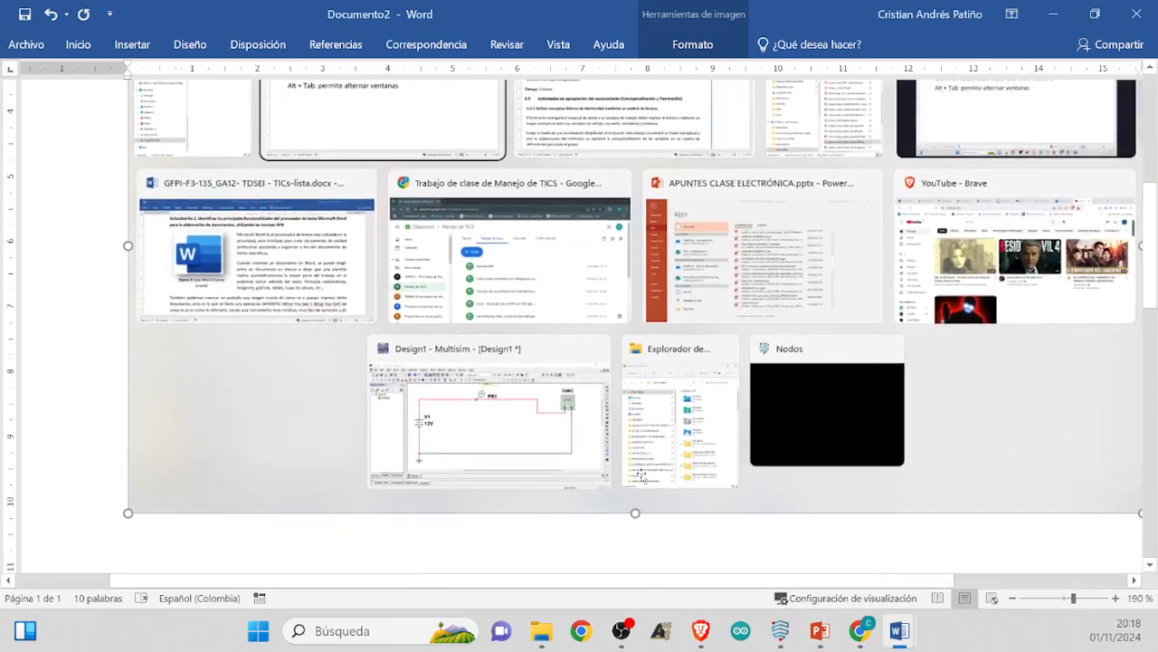
click(554, 537)
scroll(582, 447, down, 1)
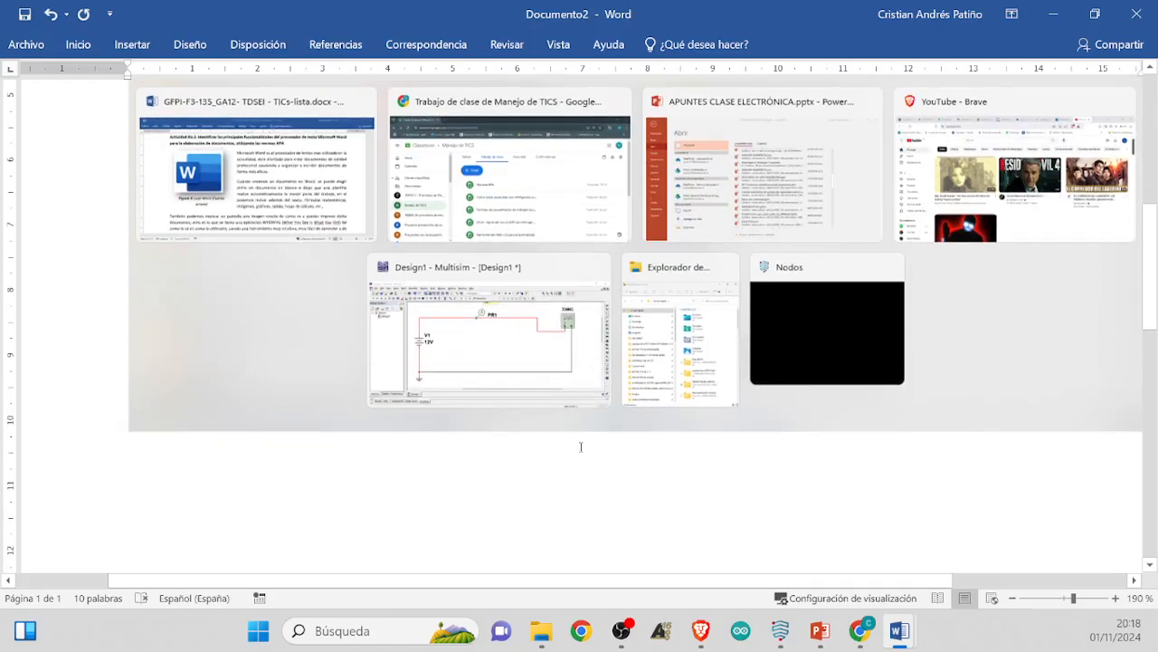
Open Task View, switch to the Google Classroom window in Chrome and return to the Word document
key(super+Tab)
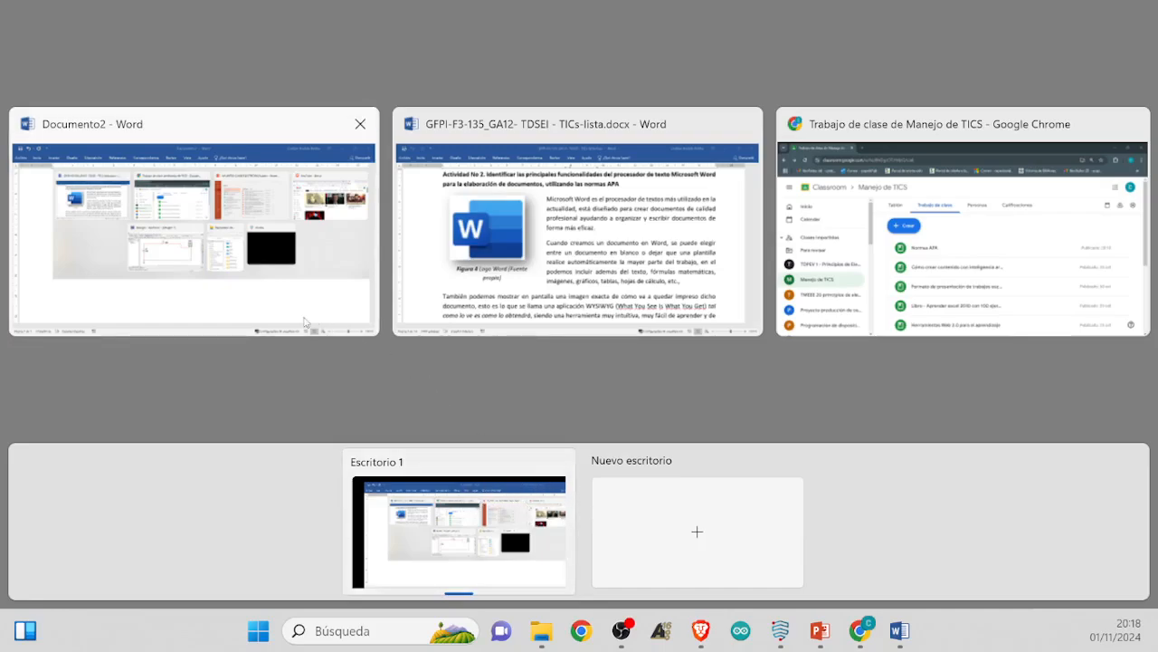
click(937, 286)
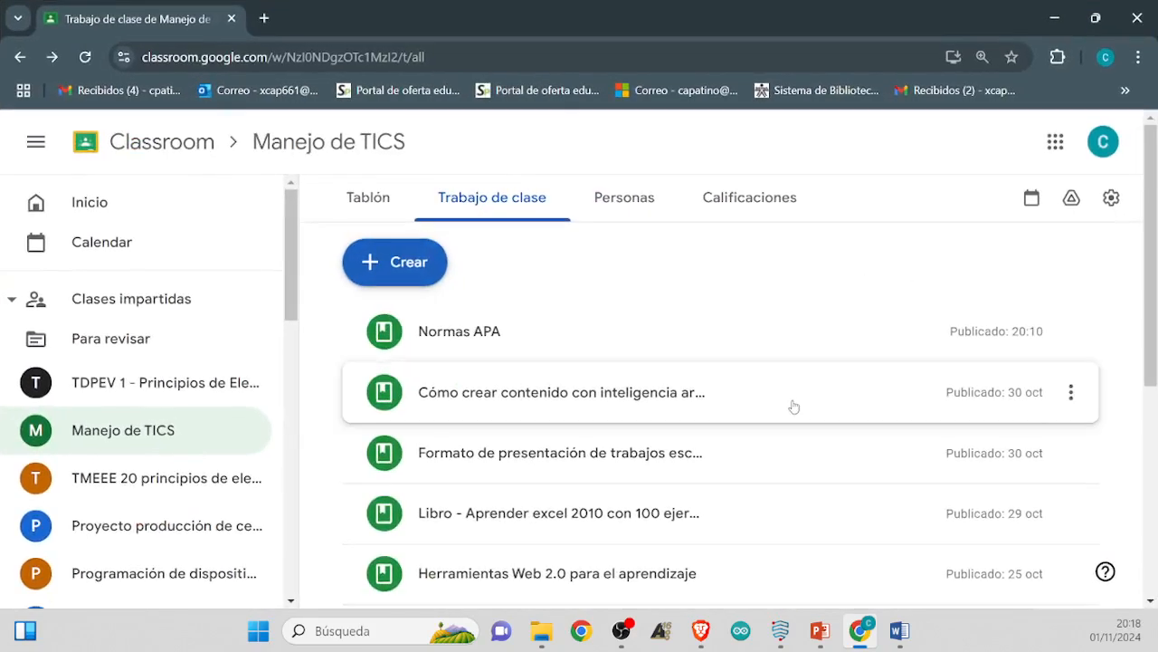
key(alt+Tab)
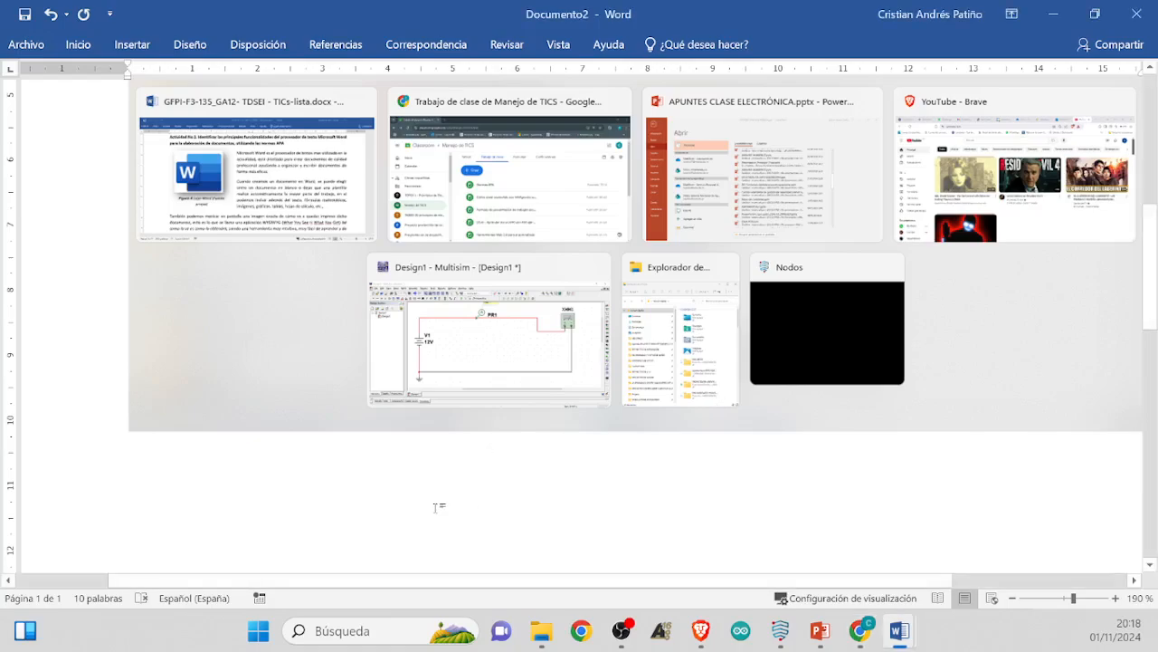
Enter the shortcut name "Windows + Tab:" on the line below the window-switcher screenshot
text(Windows)
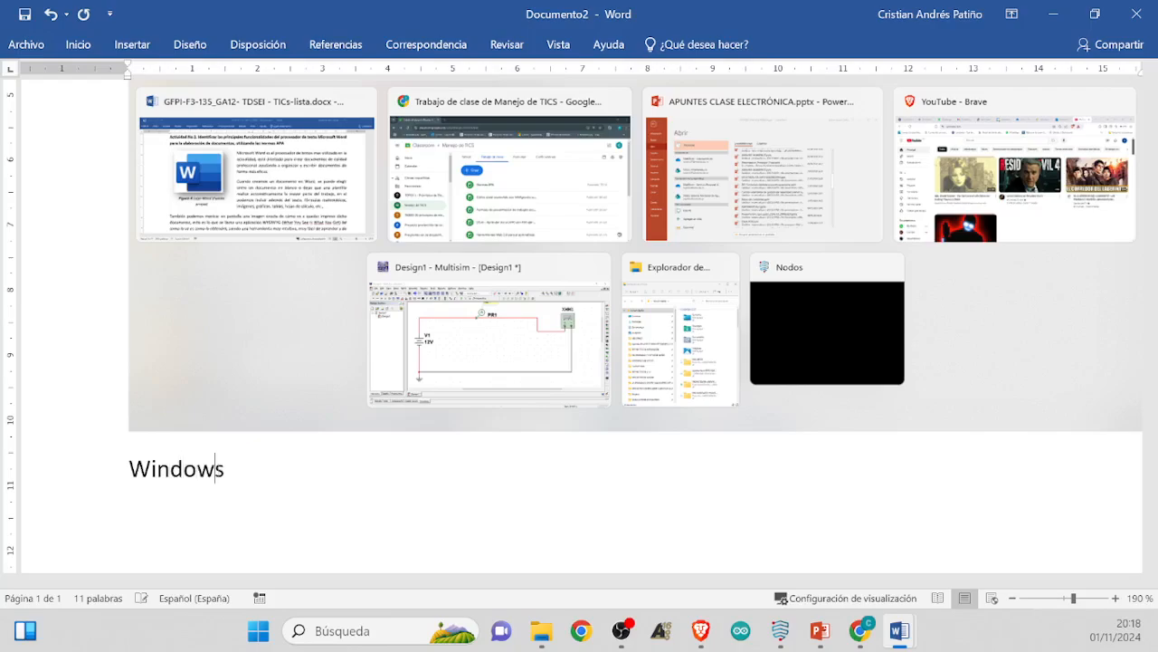
key(End)
text(+ A)
key(BackSpace)
text(Tab: a)
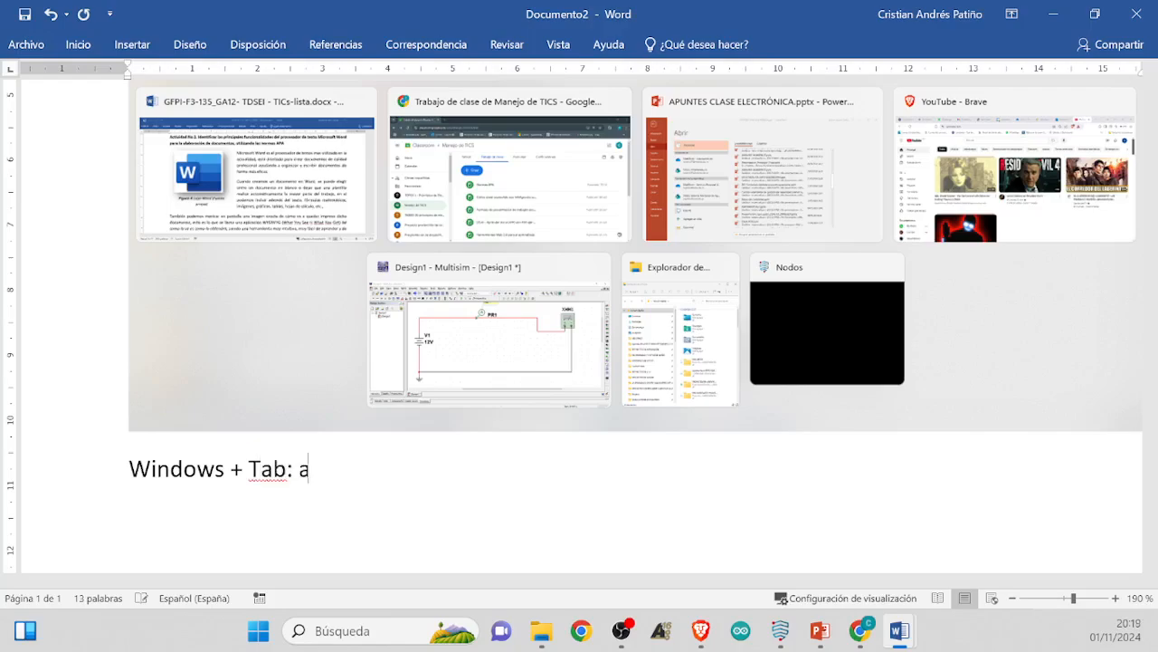
Complete the Windows + Tab line with the description "alternar entre ventanas y escritorios"
text(lternar)
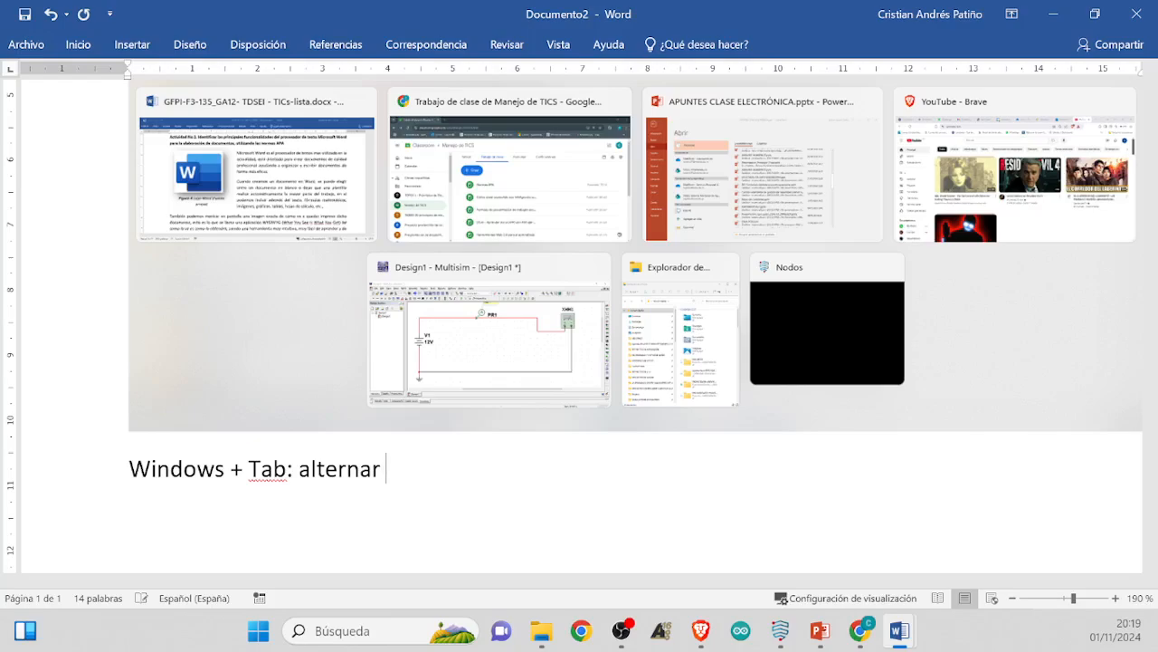
text( entre ve)
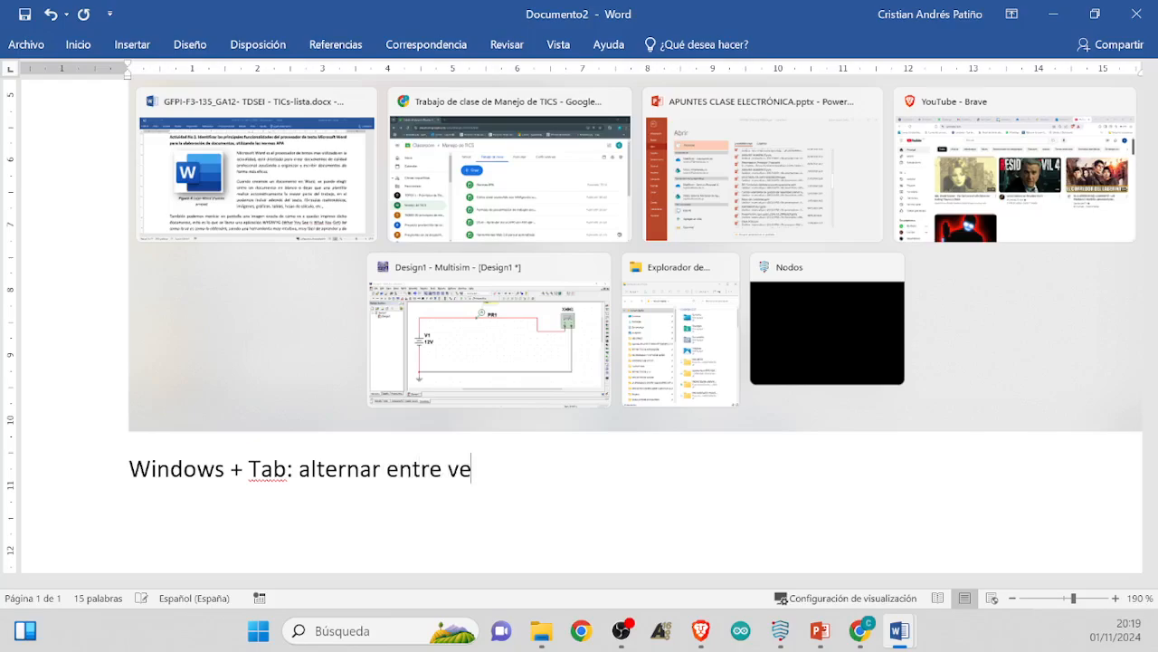
text(ntans)
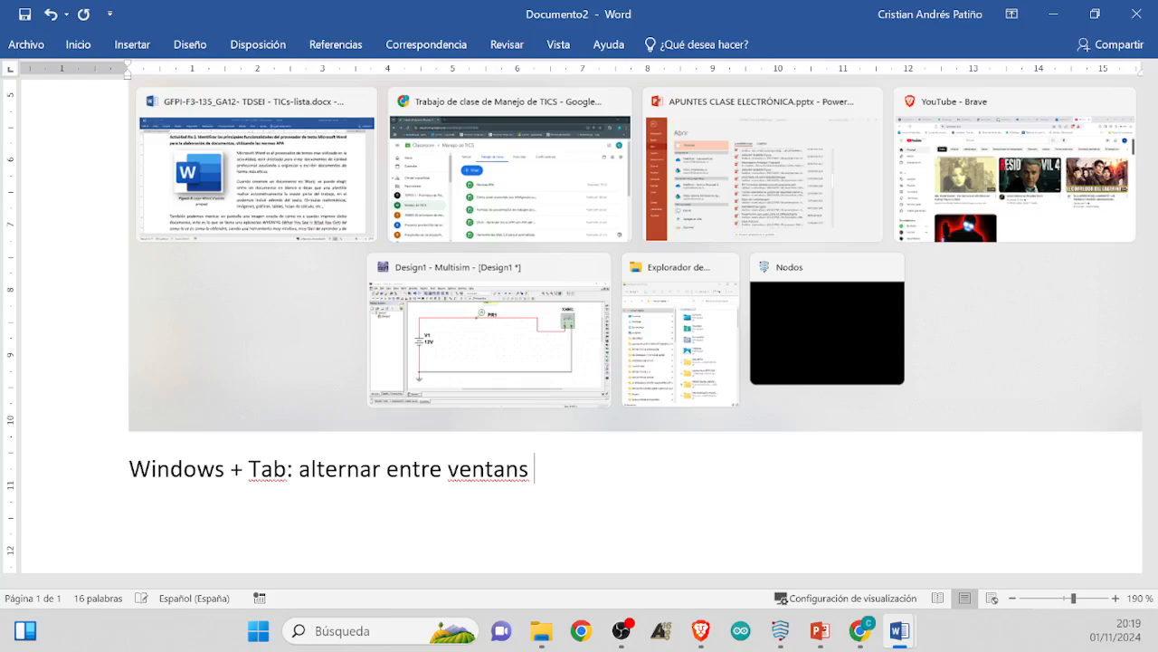
key(BackSpace)
key(BackSpace)
text(as y e)
text(scin)
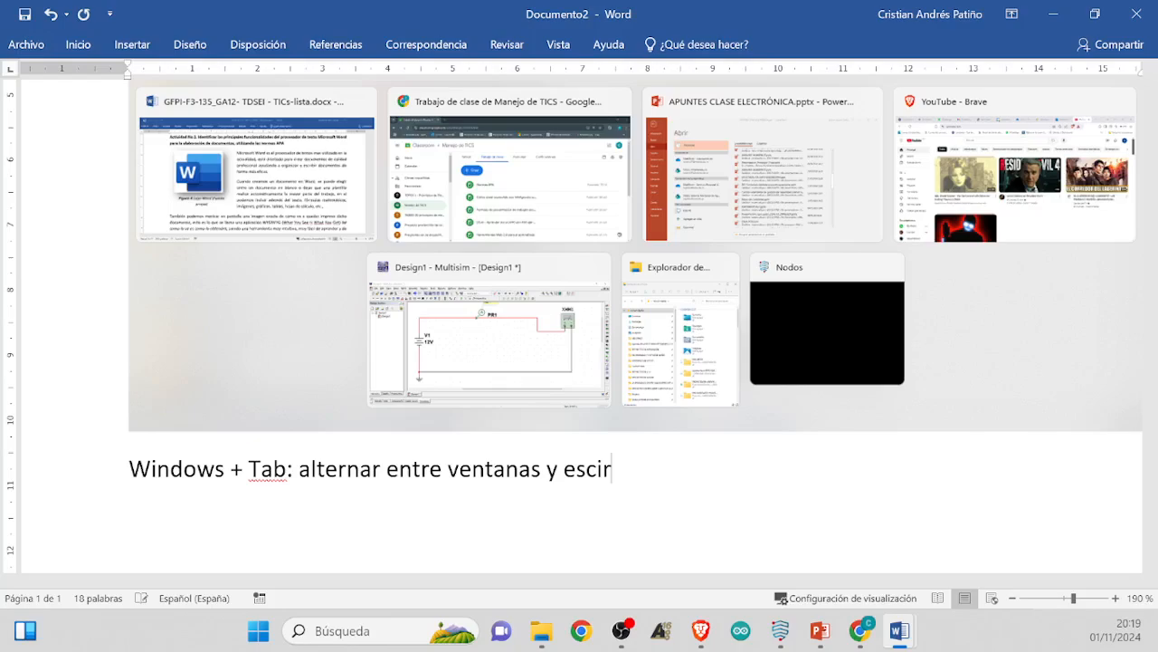
key(BackSpace)
text(to)
key(BackSpace)
text(ri)
text(t)
key(BackSpace)
text(itorios)
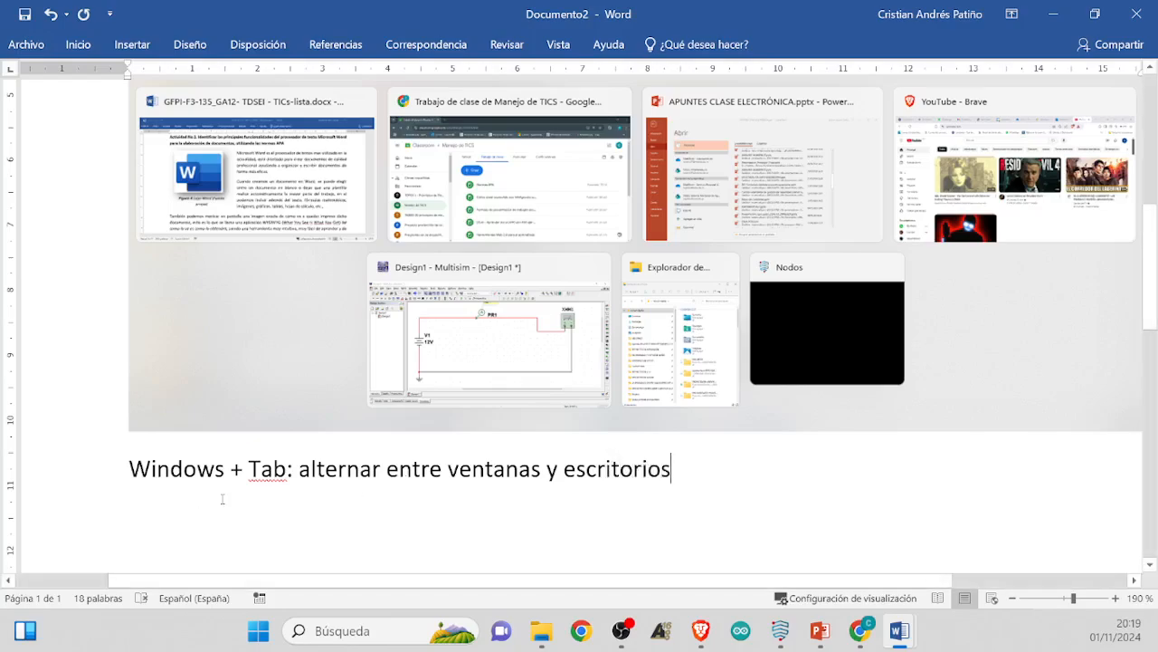
Format the shortcut name "Windows + Tab:" in bold and italic
drag(127, 470, 292, 470)
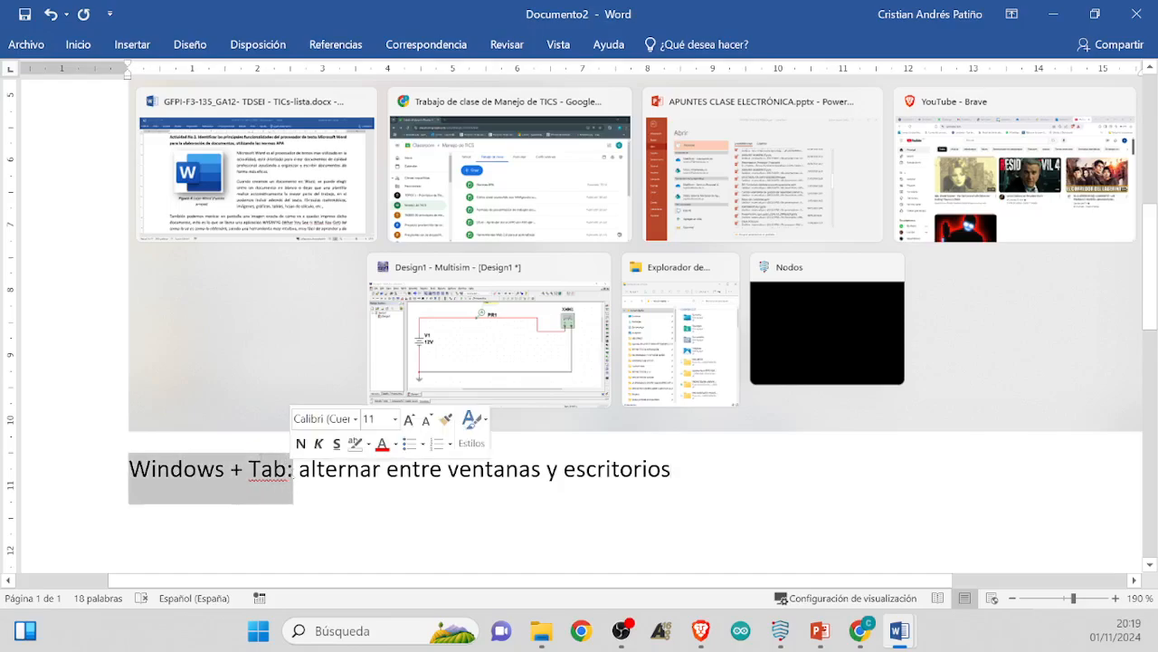
key(ctrl+n)
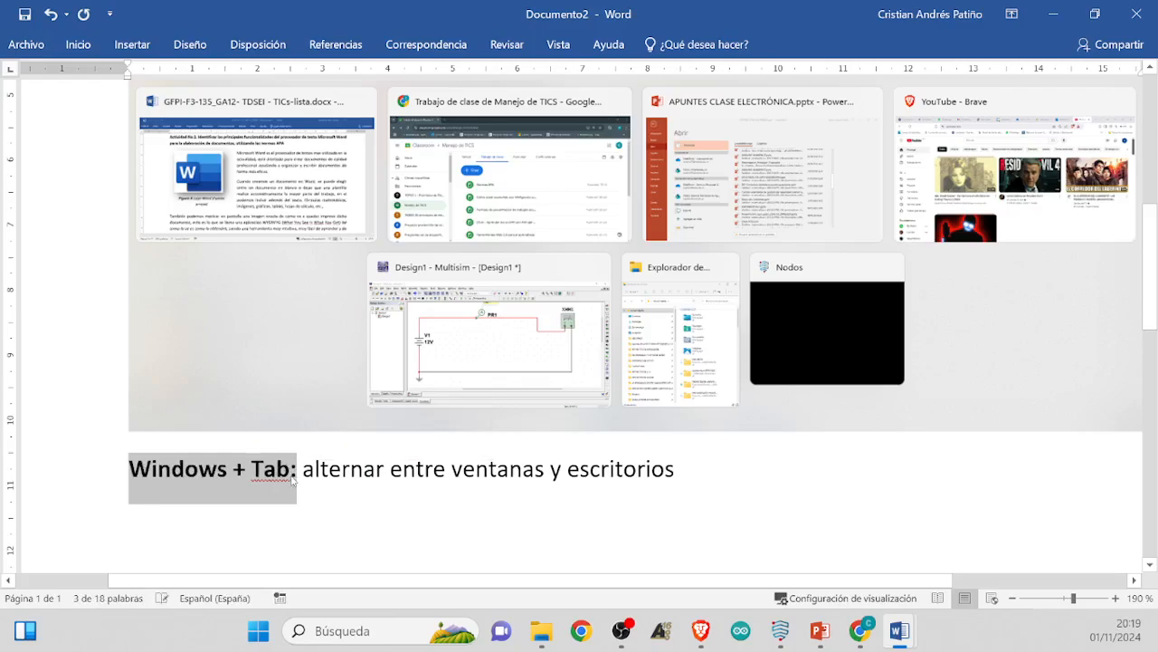
key(ctrl+k)
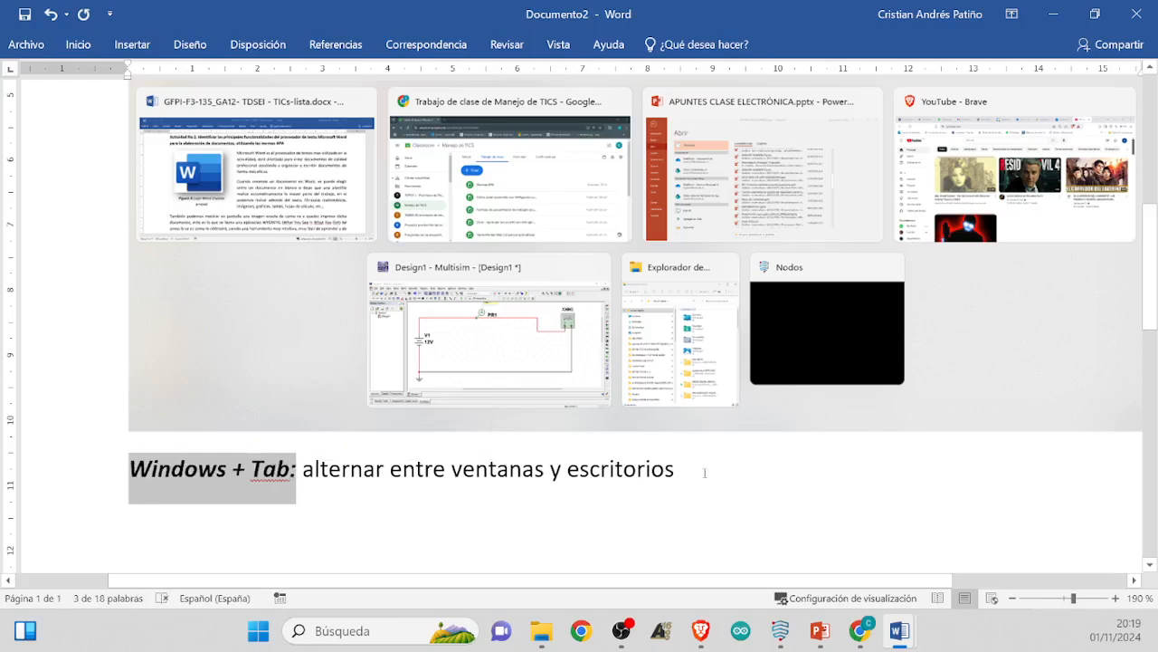
Capture Task View with its windows and desktops and paste the screenshot on a new line below the Windows + Tab description
click(720, 474)
key(Return)
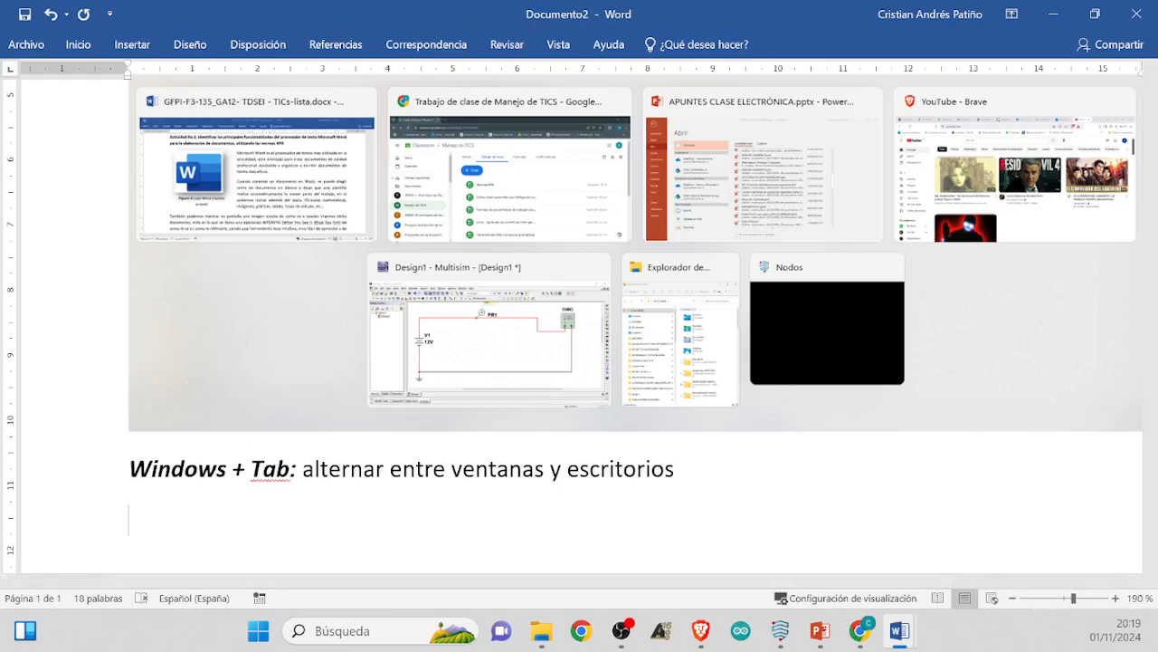
scroll(733, 472, down, 3)
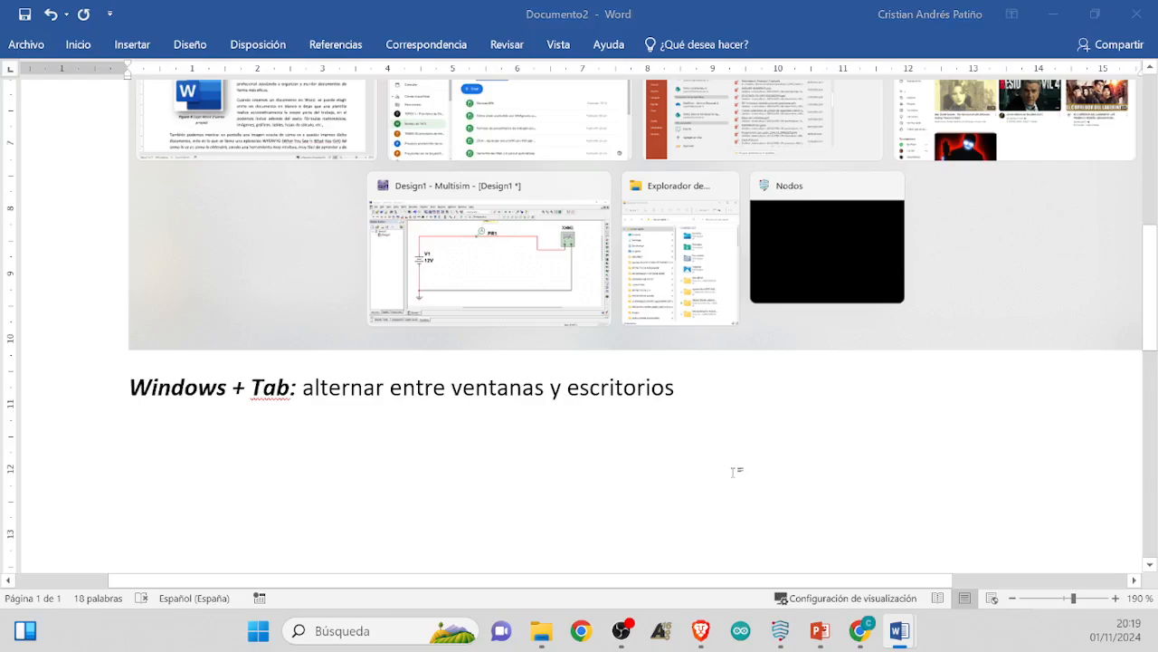
key(super+Tab)
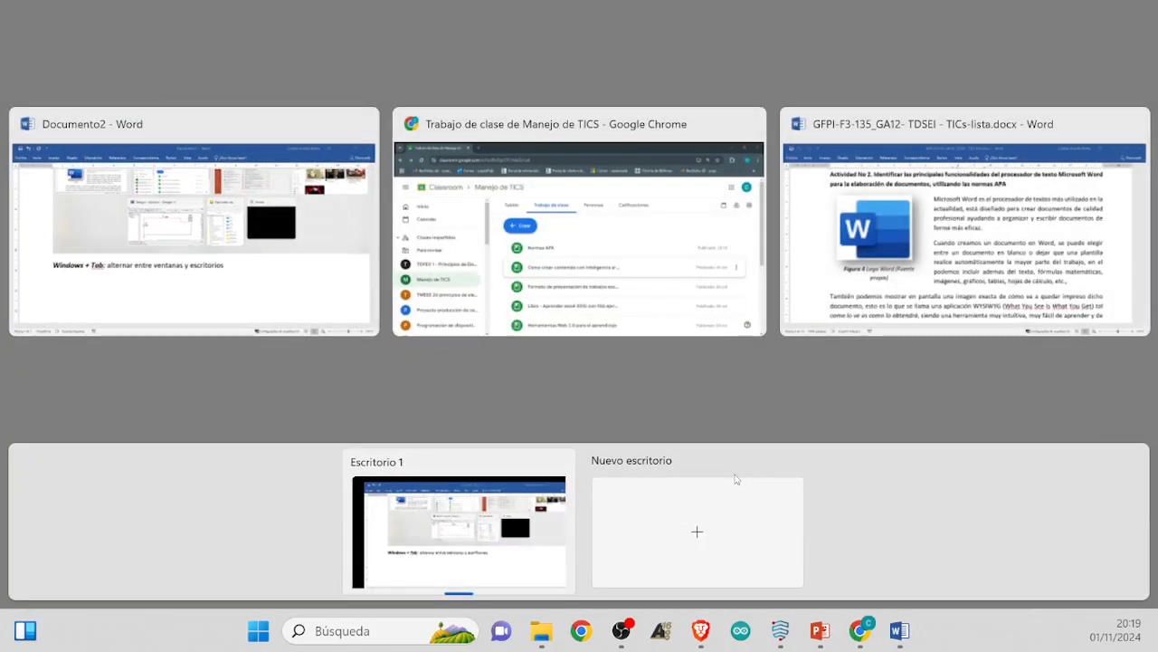
key(Escape)
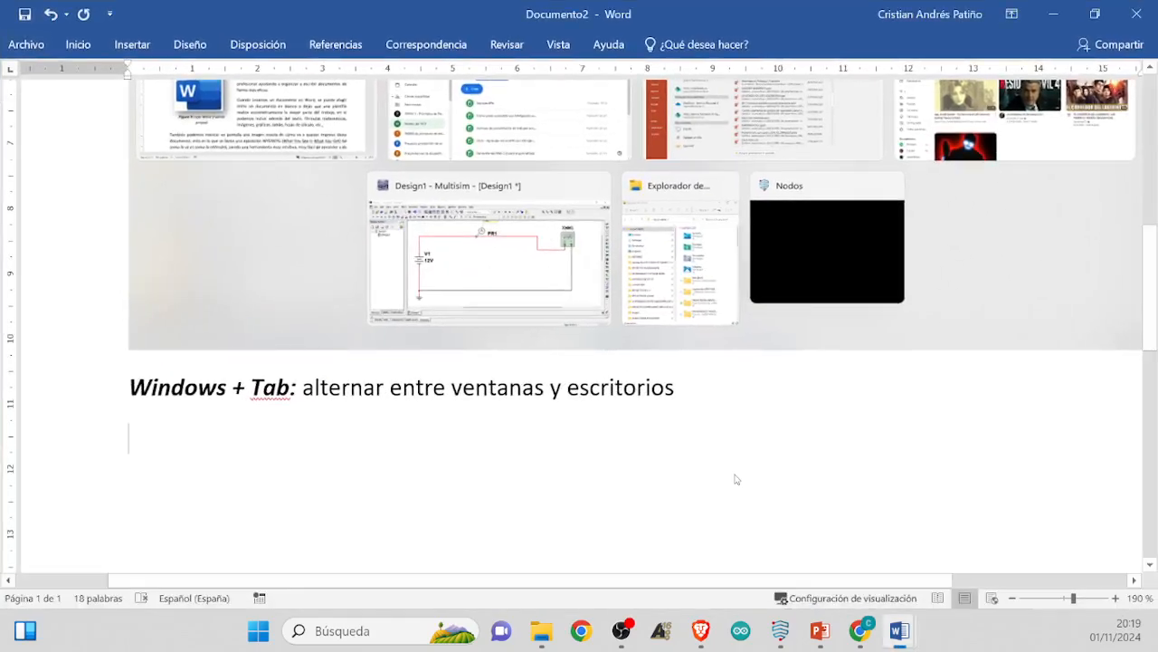
key(ctrl+v)
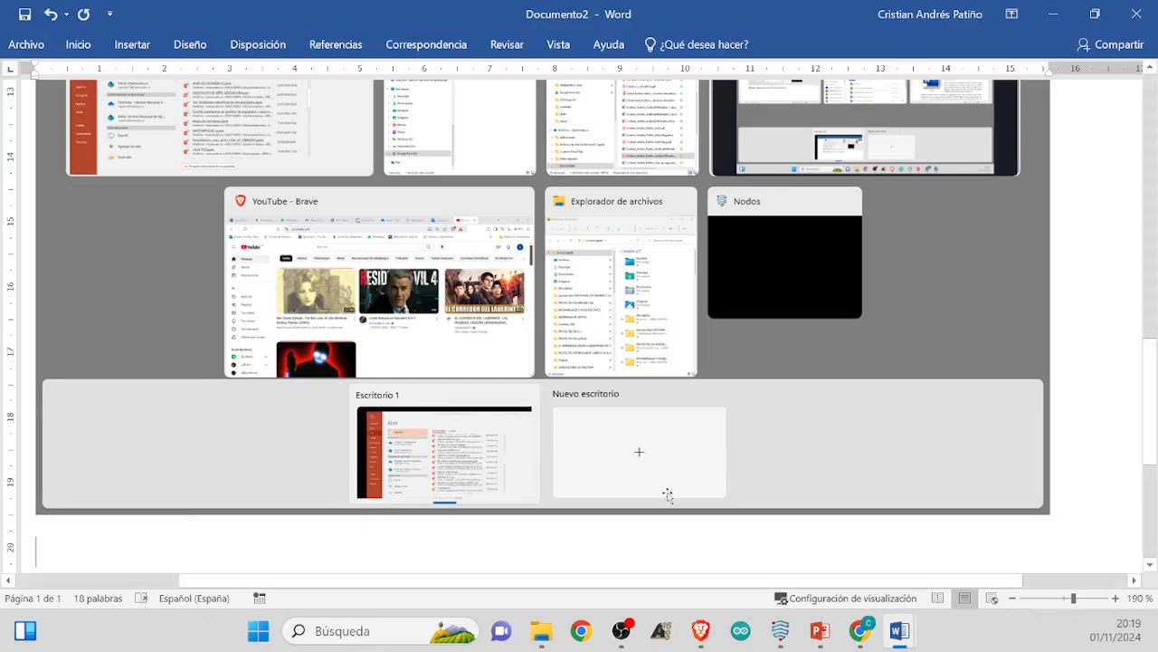
scroll(665, 493, down, 3)
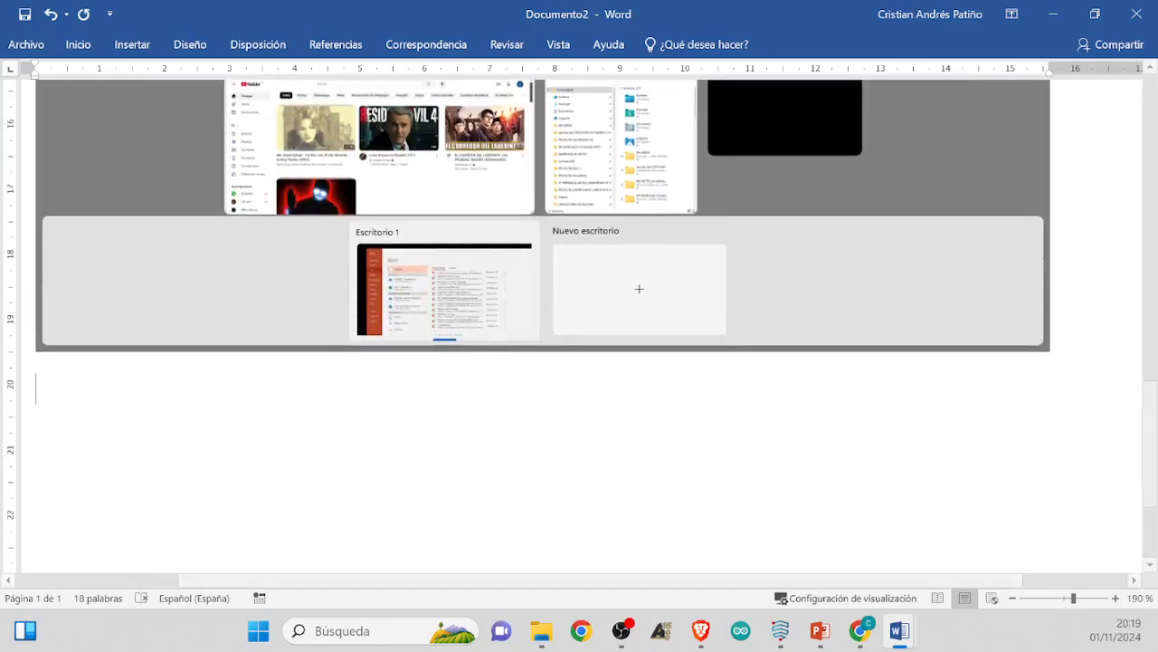
scroll(300, 431, up, 2)
scroll(300, 431, up, 8)
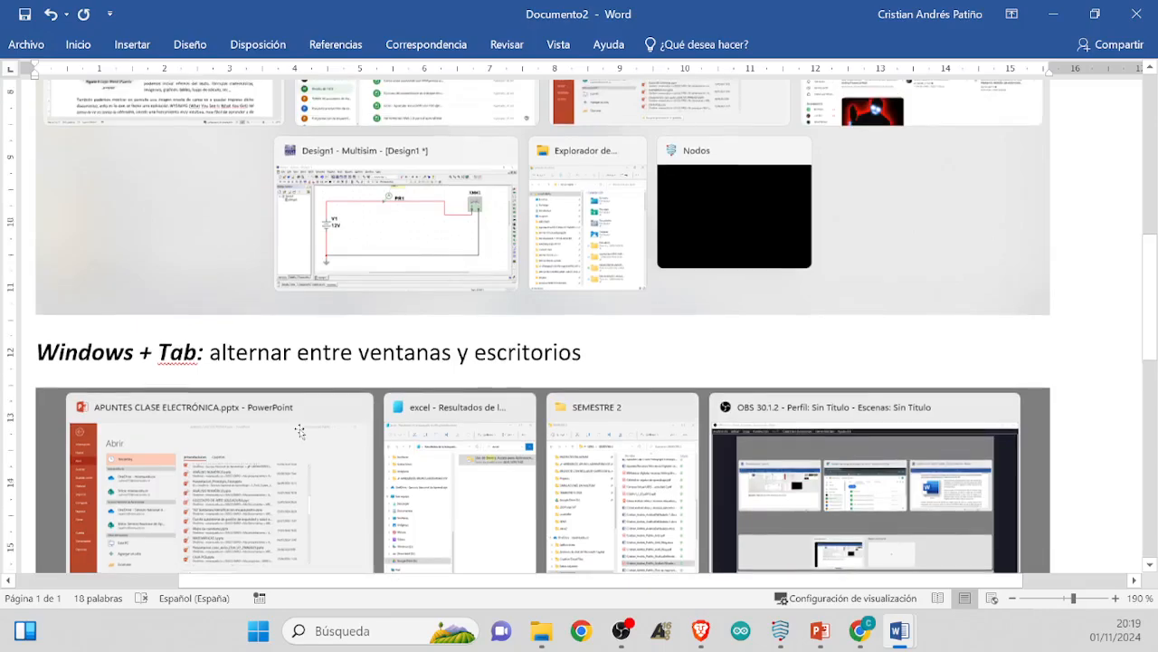
Enter the shortcut name "Windows + ." on the line below the Task View screenshot
scroll(300, 430, down, 9)
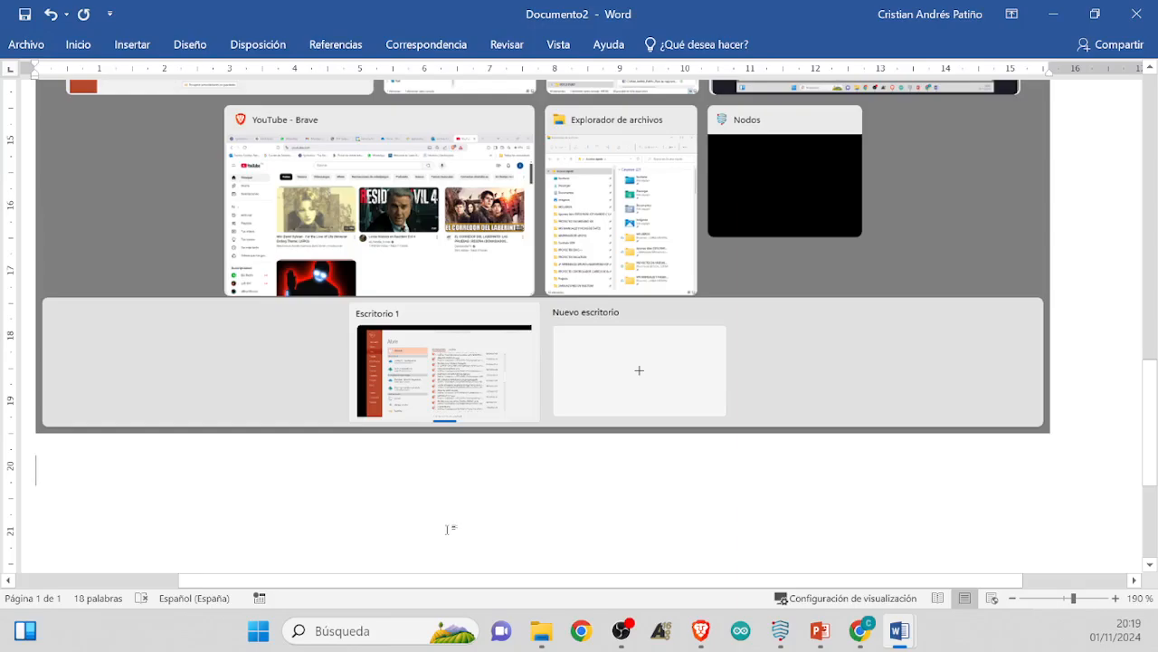
text(Windo)
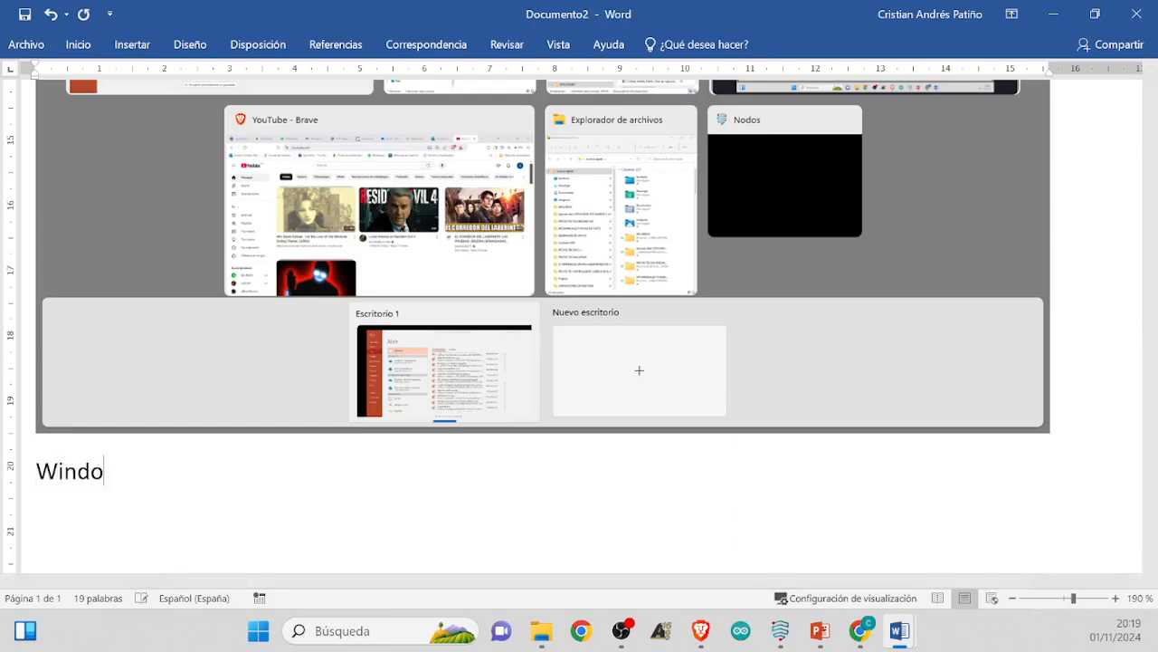
text(ws + .)
Format the shortcut name "Windows + ." in bold
key(ctrl+e)
scroll(527, 395, down, 5)
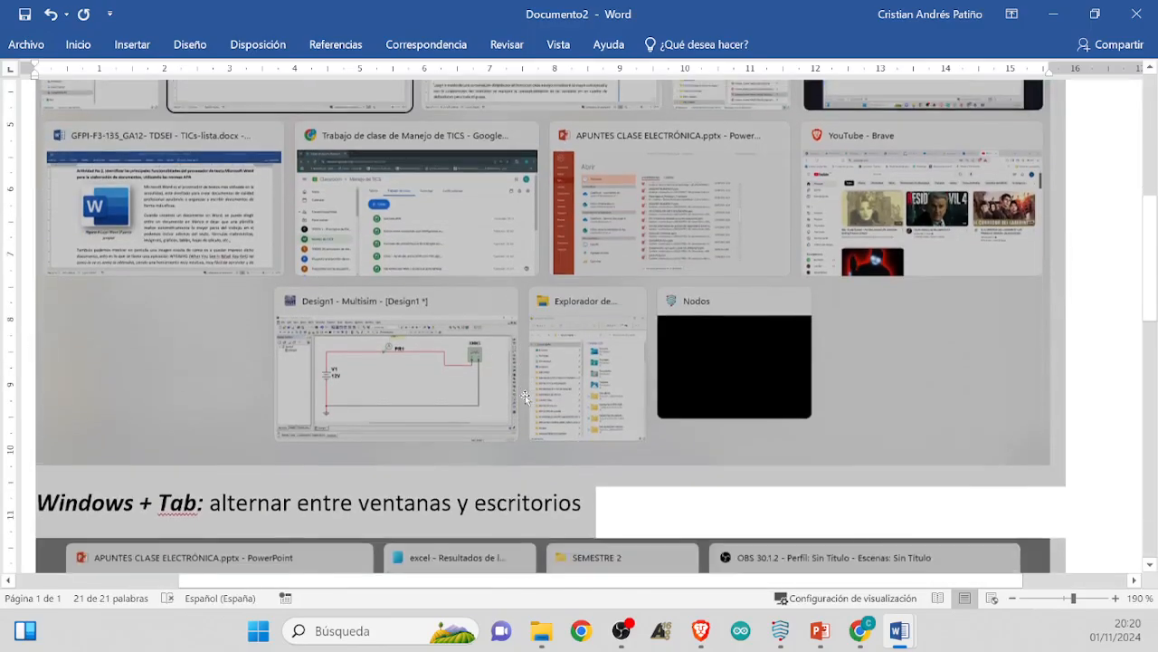
scroll(525, 395, down, 10)
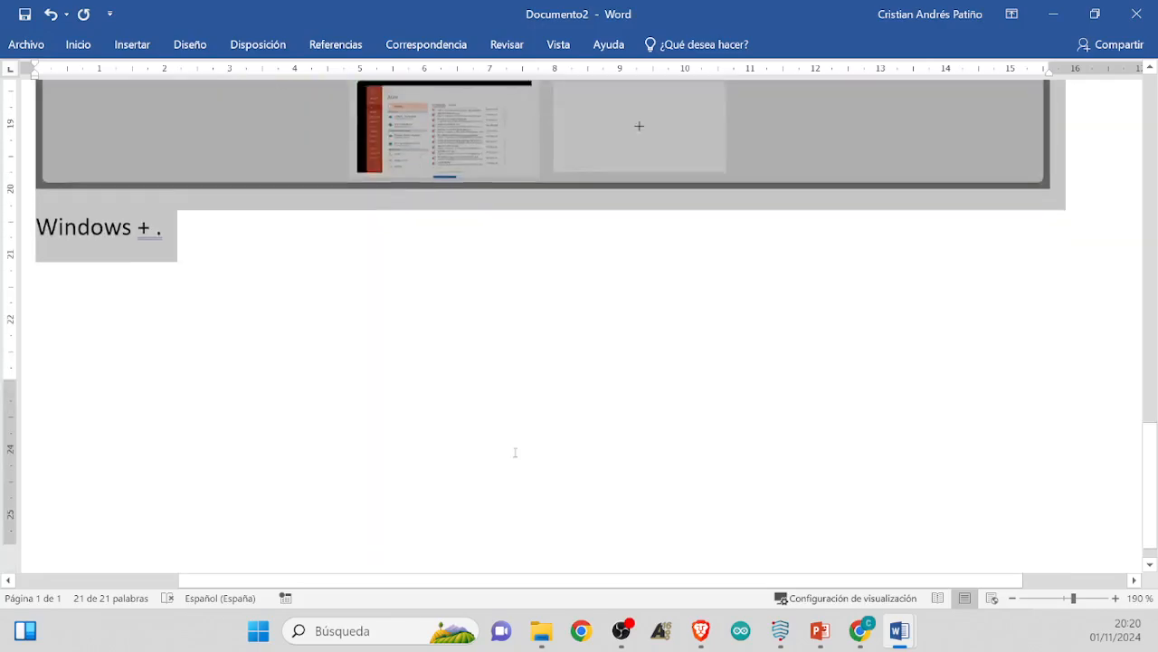
click(339, 306)
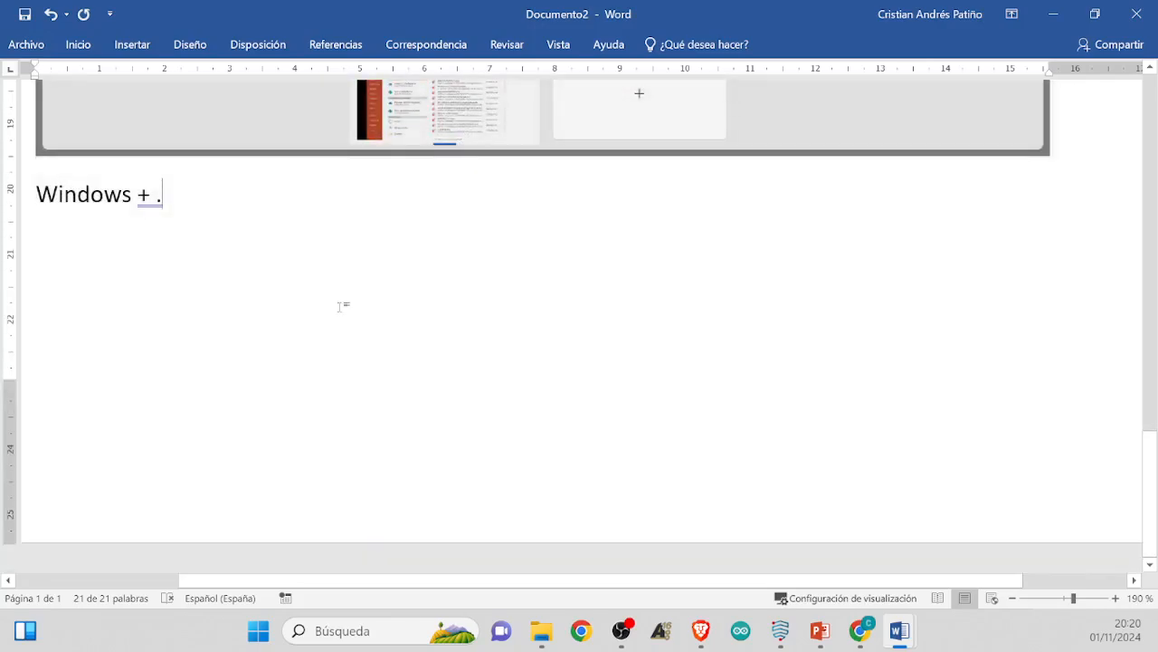
click(29, 226)
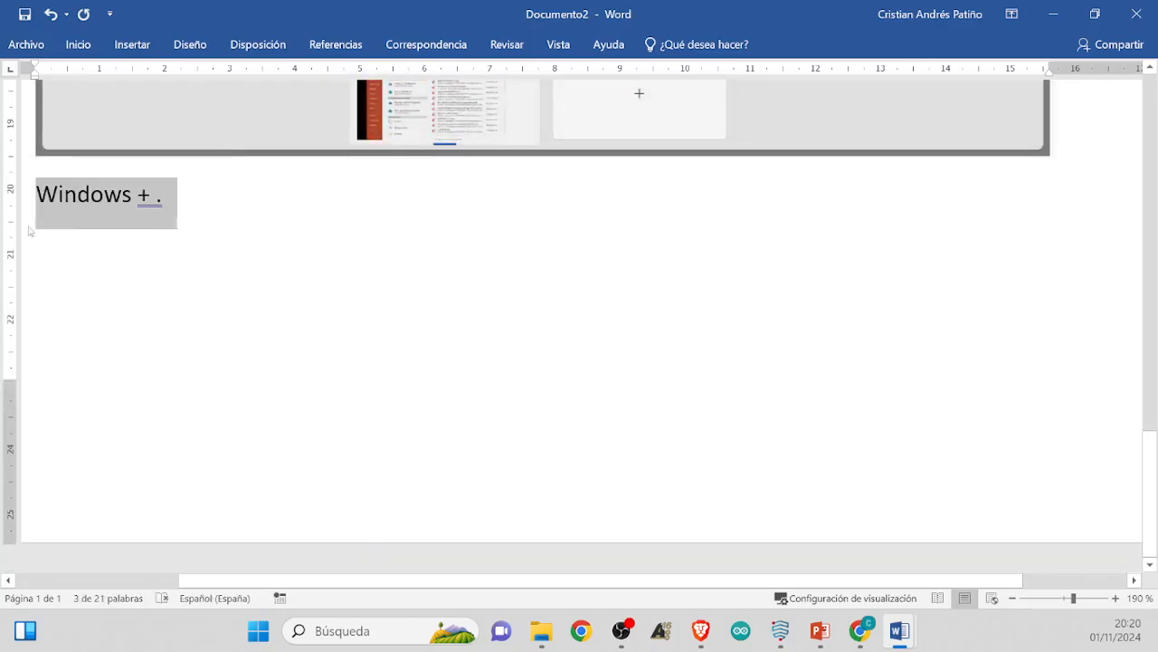
key(ctrl+n)
scroll(145, 271, up, 12)
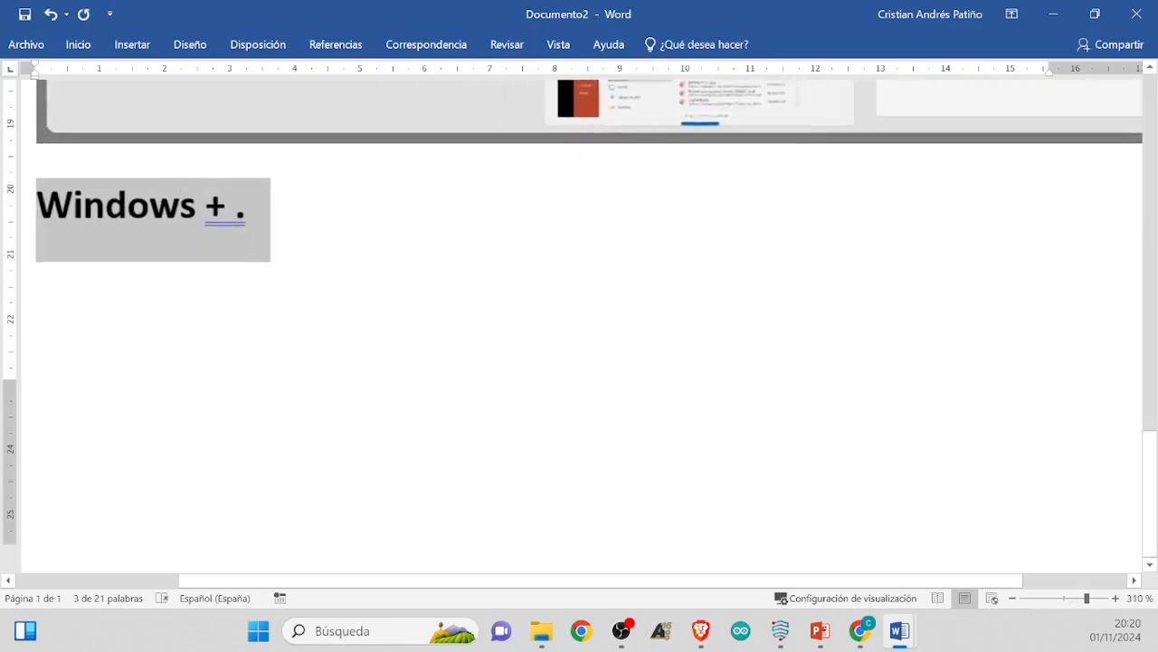
Complete the "Windows + ." line with a bold colon and the regular-weight description "emojis"
click(407, 219)
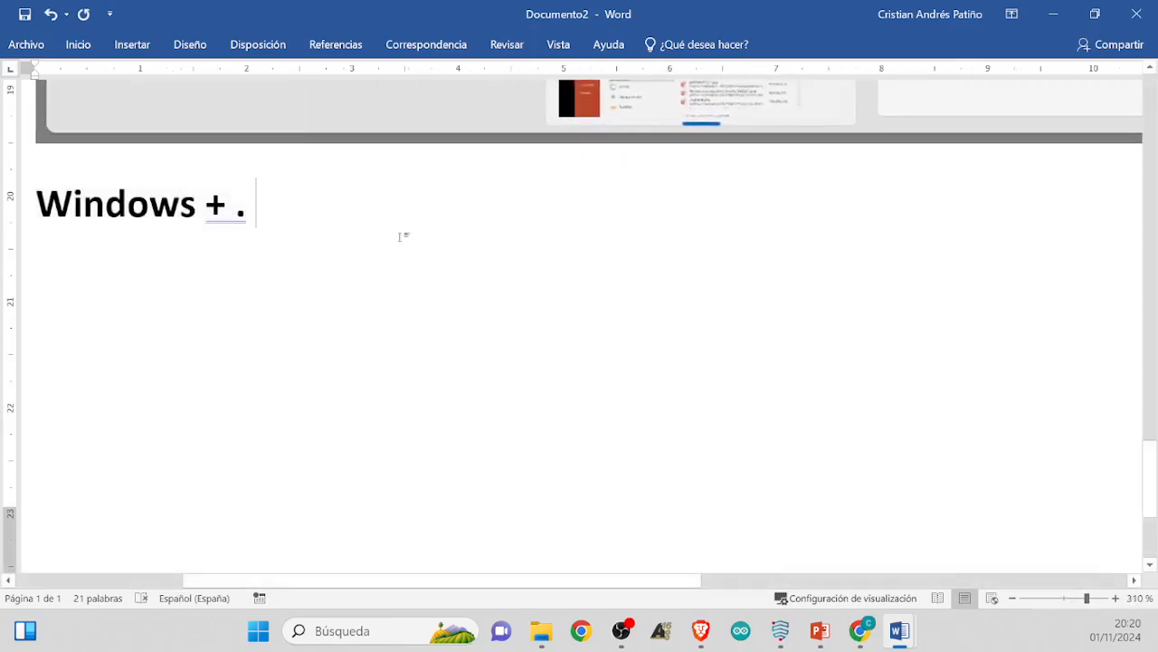
text(:)
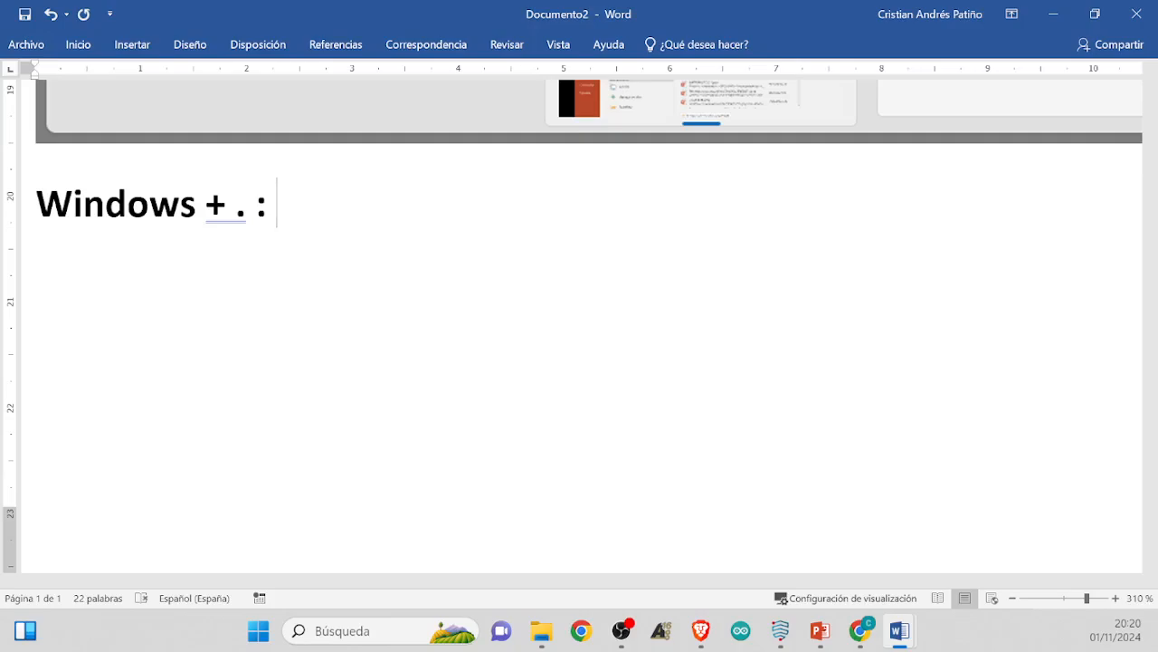
text( ej)
key(BackSpace)
text(mojis)
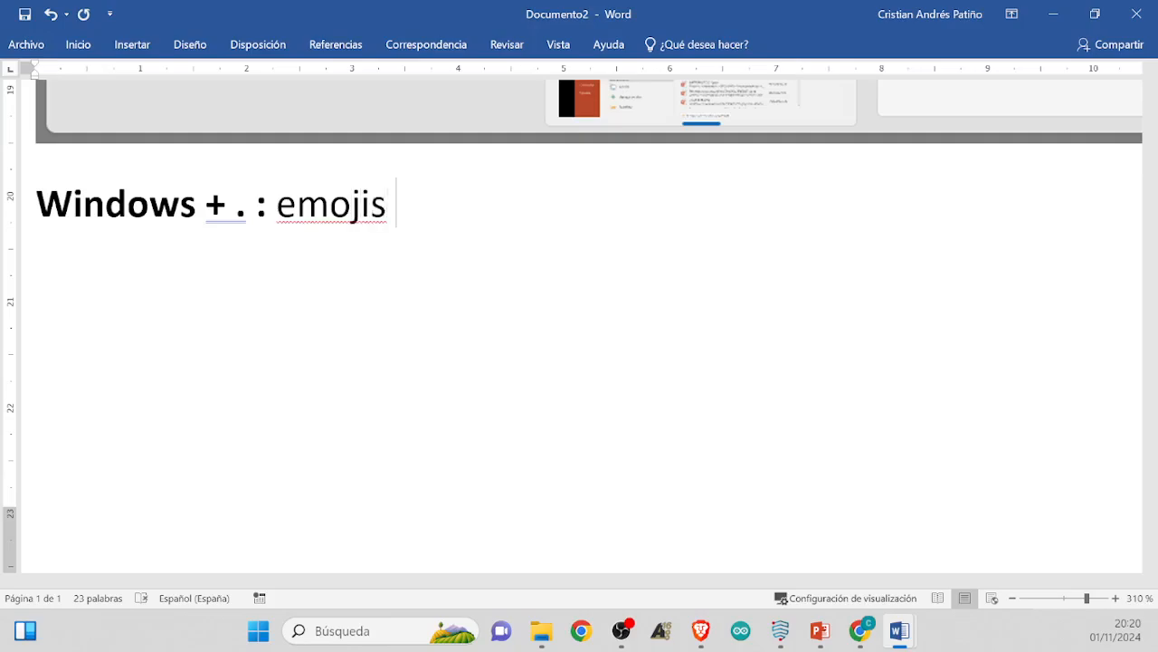
Open the Windows emoji panel and look through its emoji and GIF sections
key(super+period)
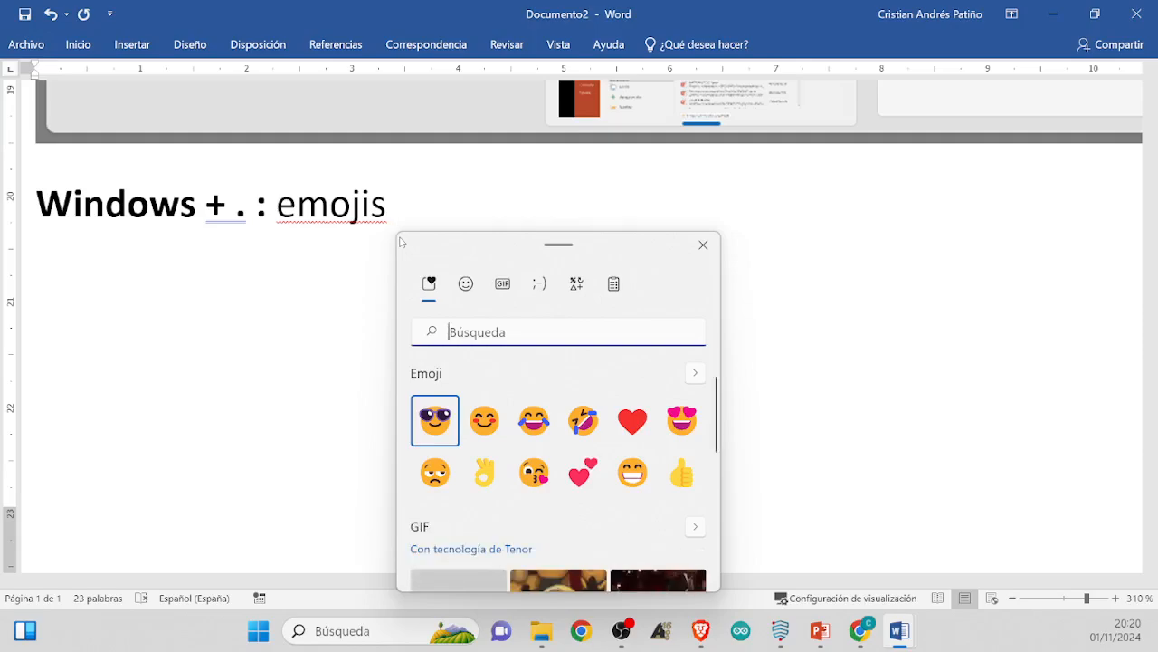
scroll(543, 445, down, 2)
scroll(545, 447, up, 2)
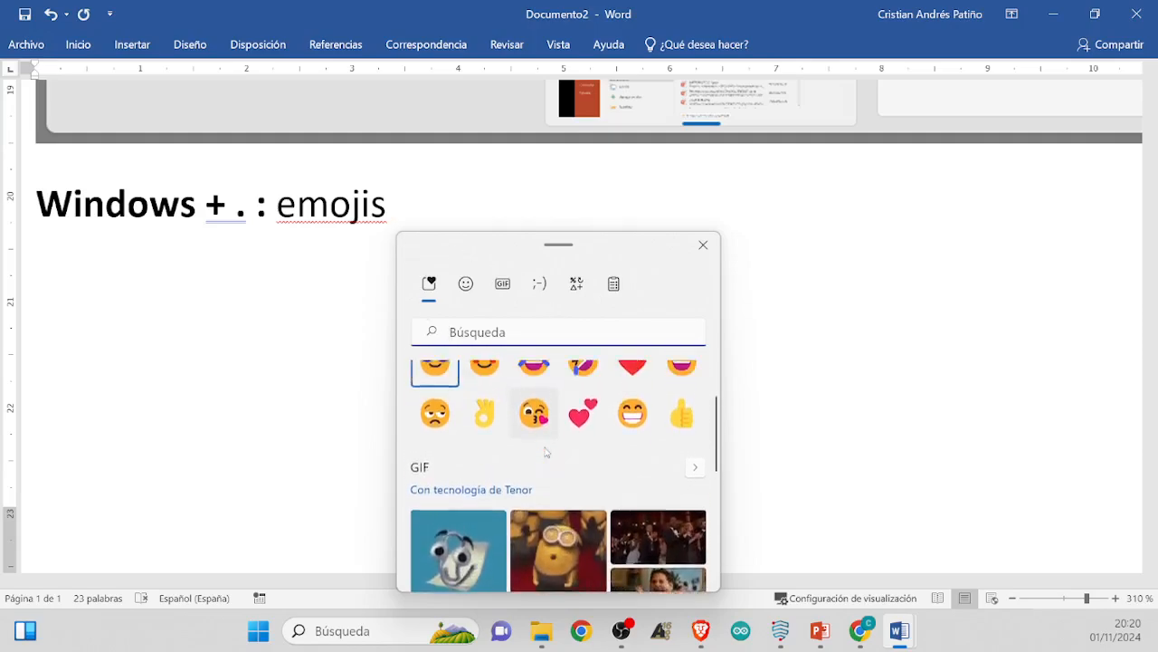
scroll(546, 451, down, 3)
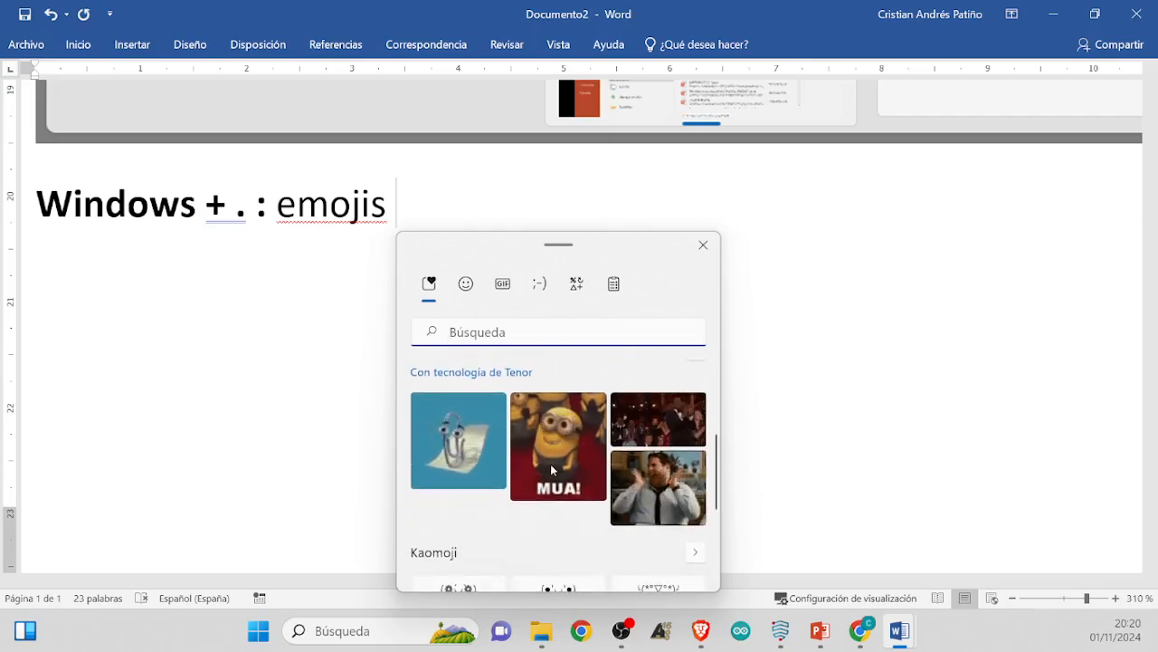
scroll(518, 410, up, 2)
scroll(518, 410, up, 1)
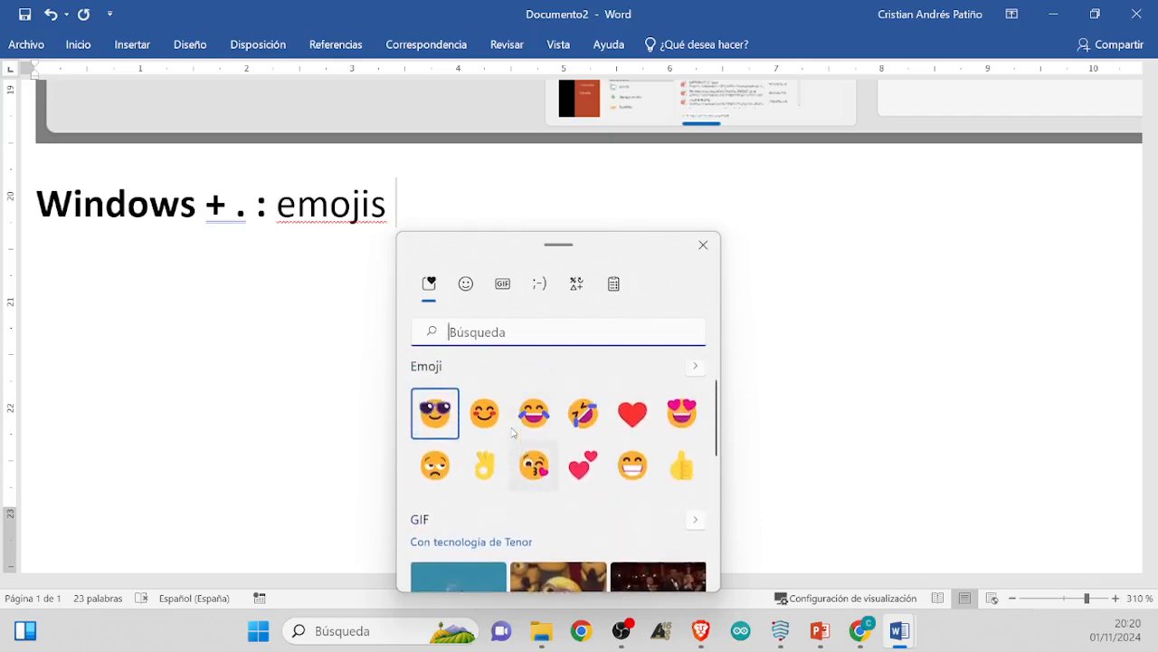
Look through the trending GIFs in the emoji panel and close the panel
click(695, 526)
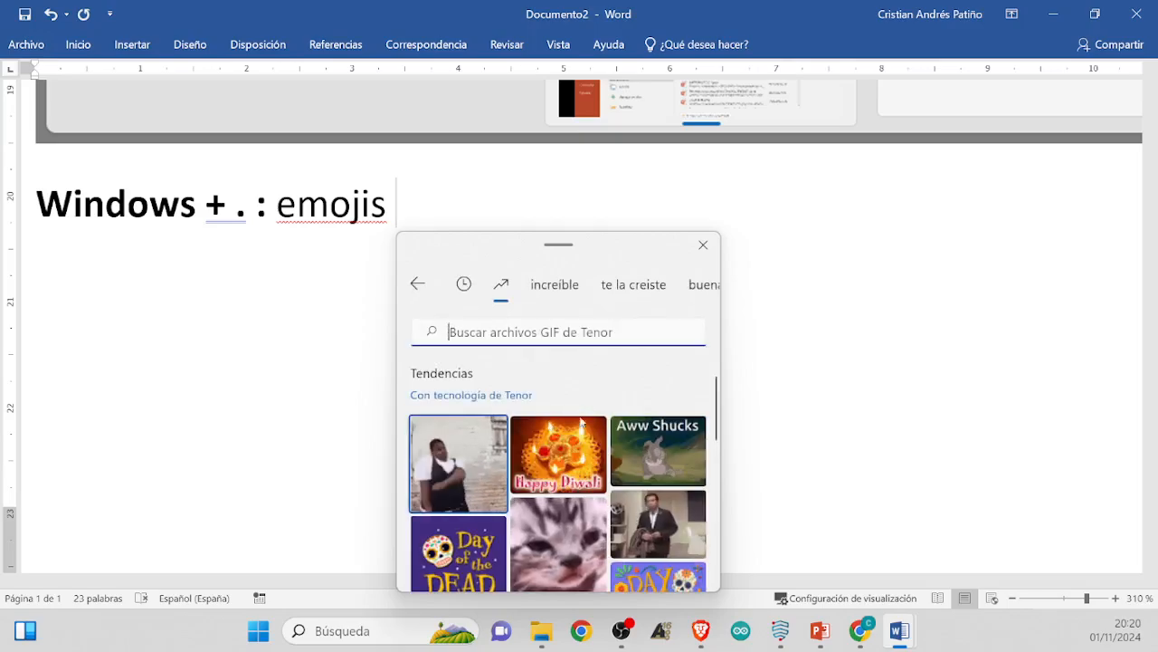
scroll(576, 478, down, 1)
scroll(575, 479, down, 5)
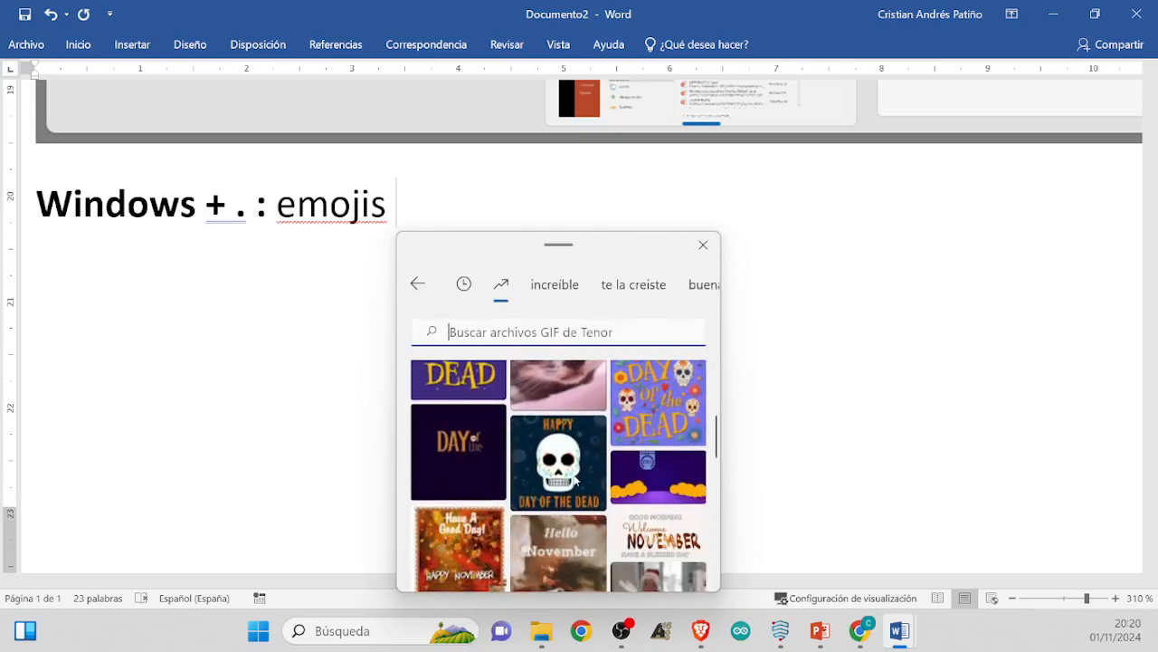
scroll(575, 480, down, 3)
scroll(575, 480, up, 8)
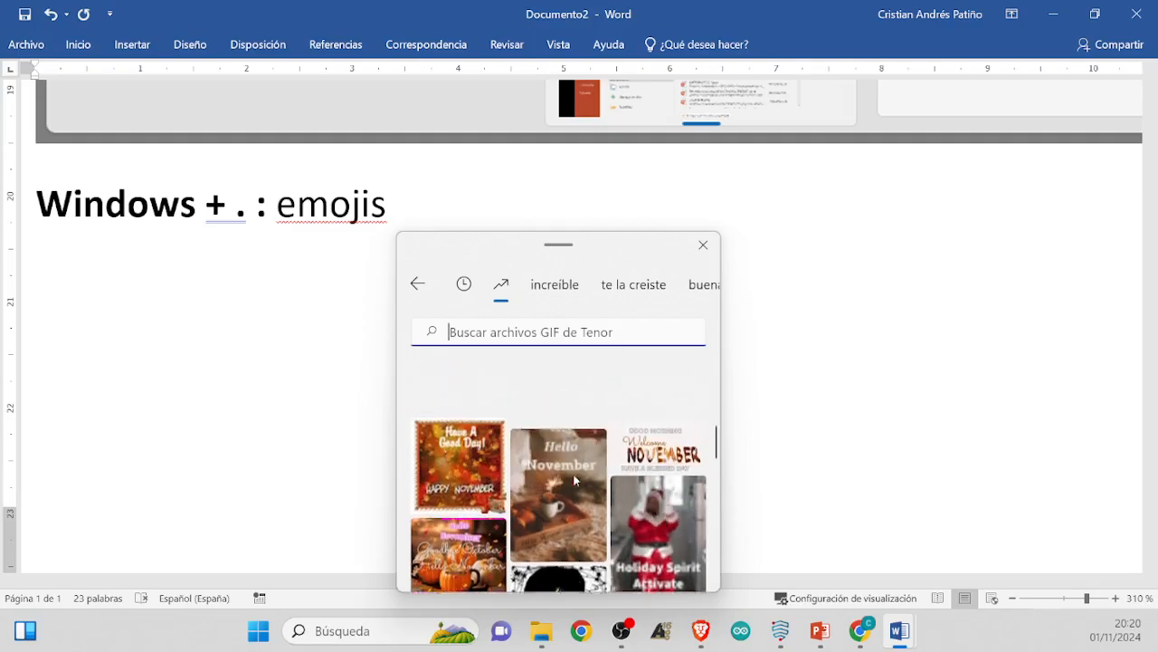
scroll(574, 480, up, 1)
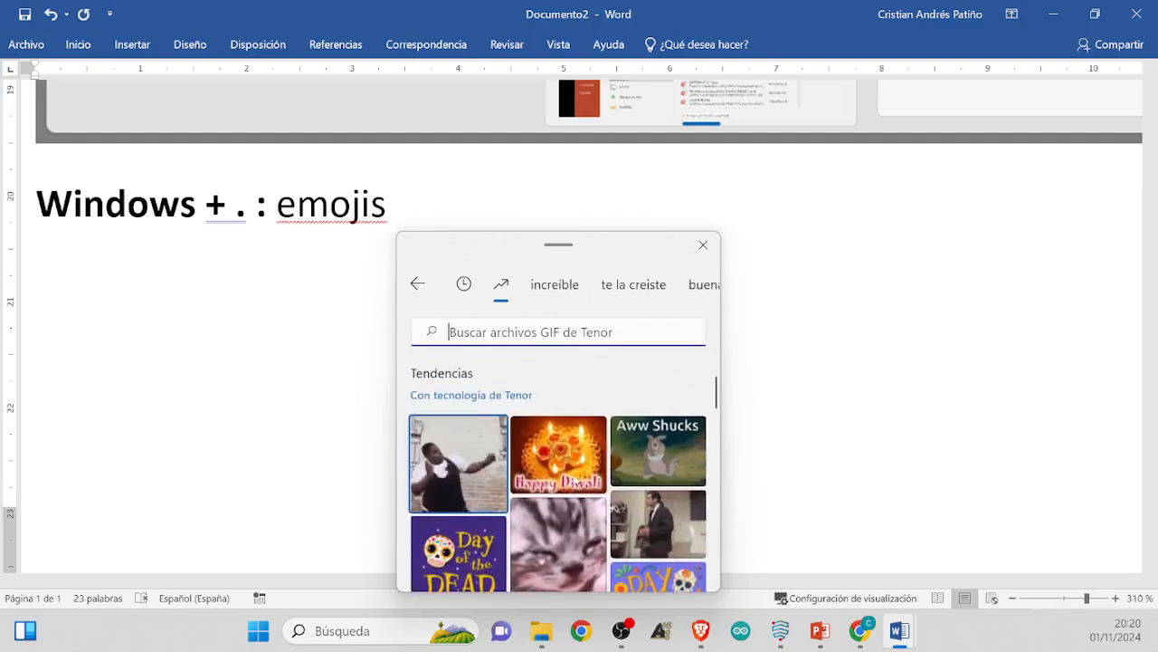
click(705, 245)
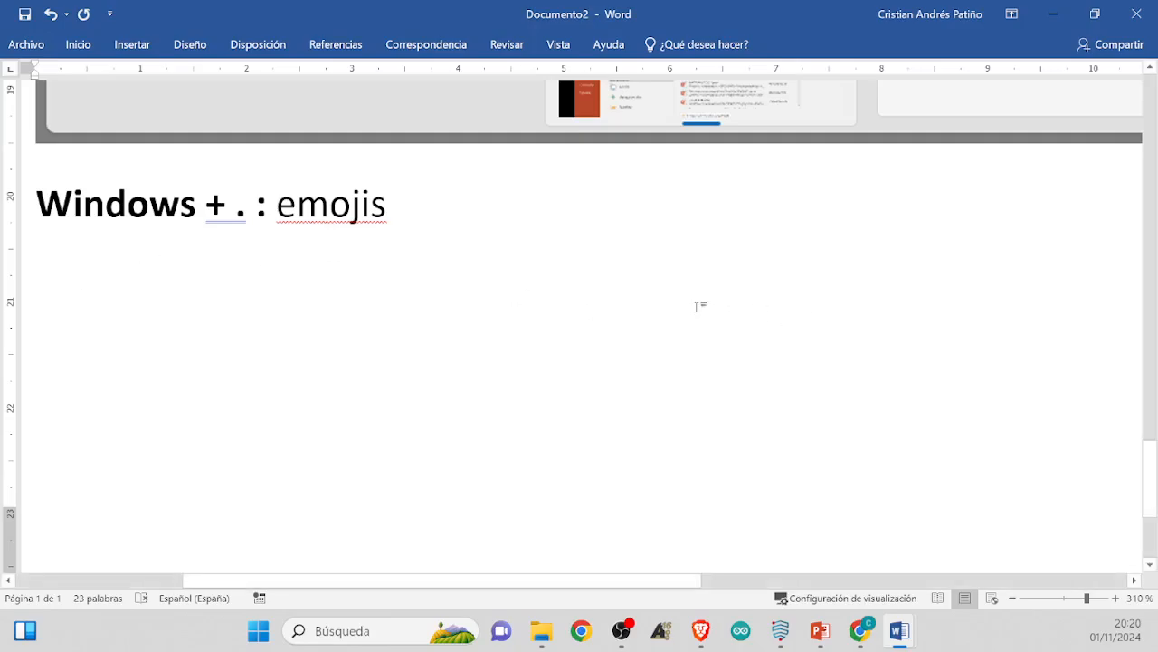
Switch to APUNTES CLASE ELECTRÓNICA.pptx in PowerPoint and insert the heart-eyes emoji at the end of slide 14's title
key(alt+Tab)
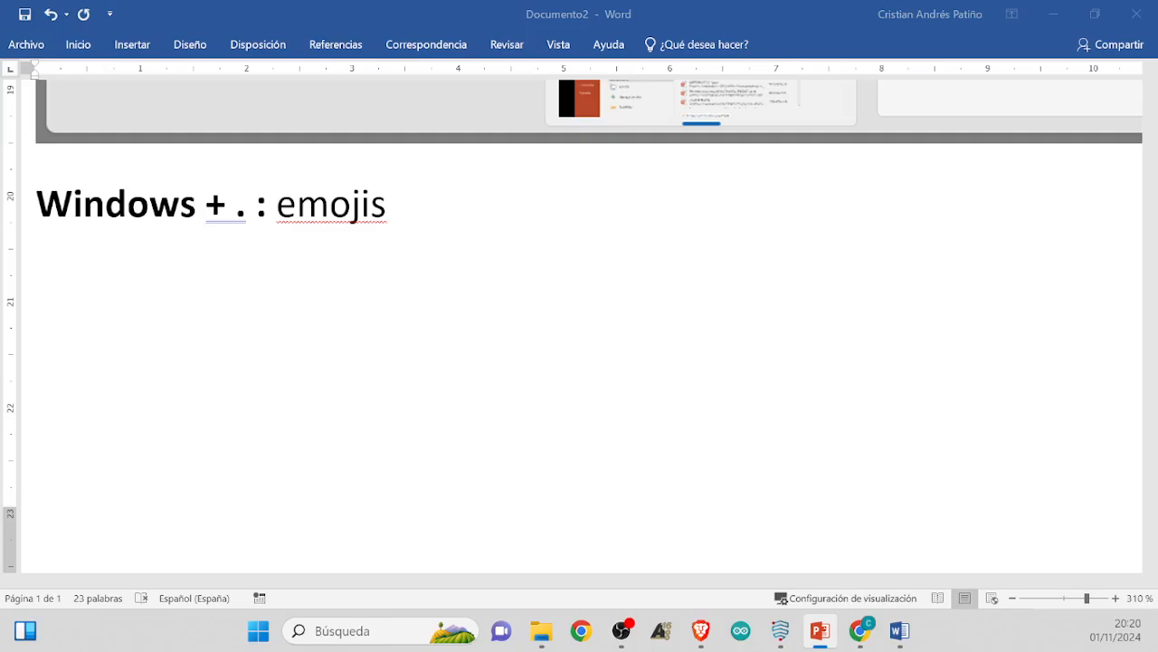
drag(0, 156, 742, 2)
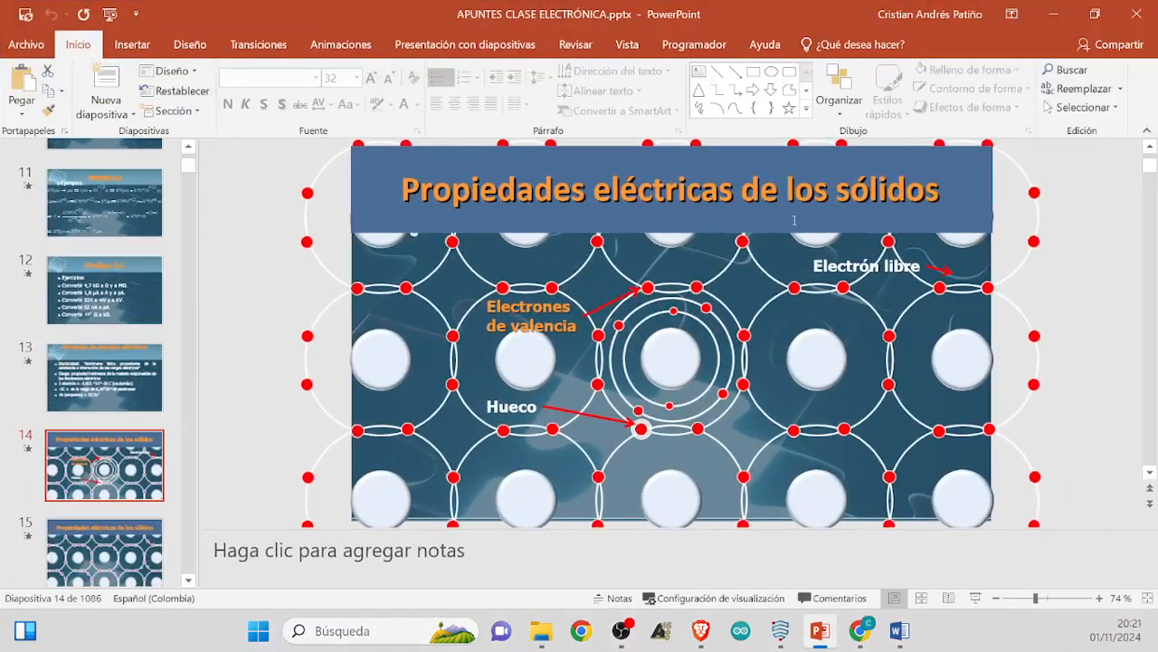
click(936, 198)
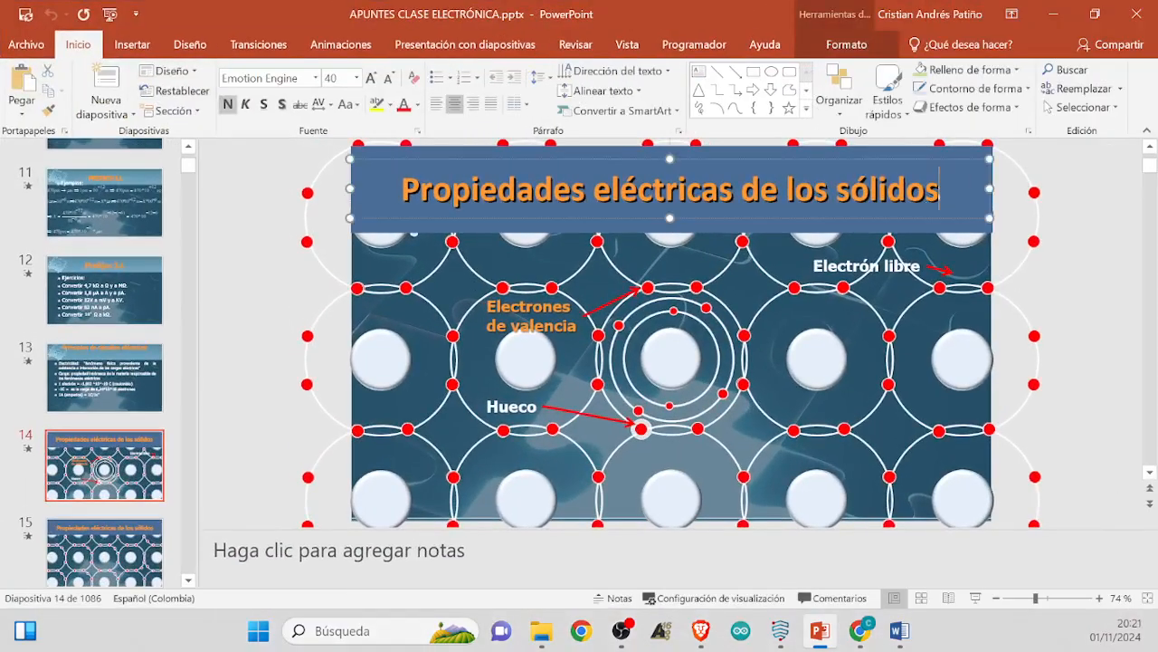
key(super+period)
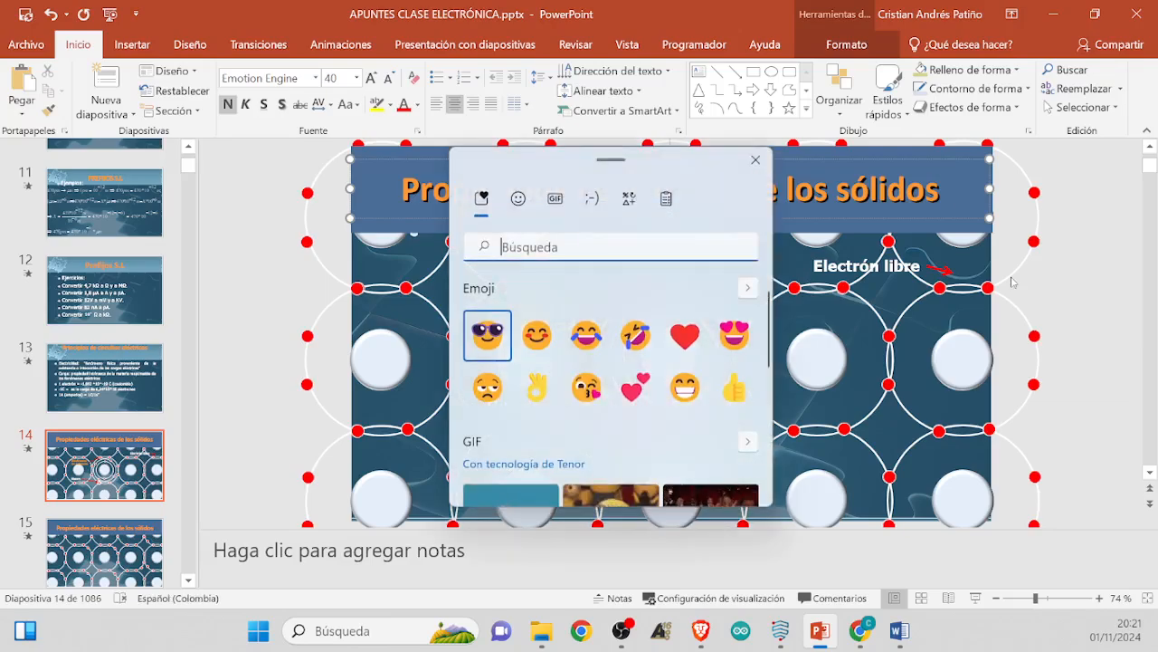
click(727, 339)
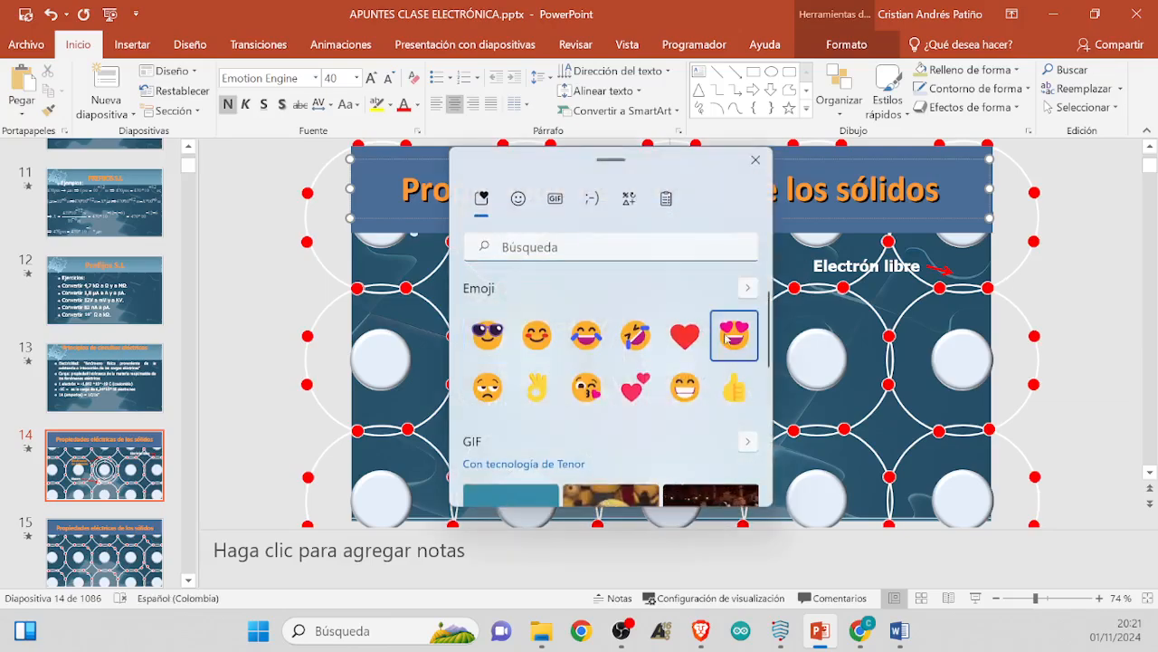
click(754, 161)
Delete the emoji from the slide title and close the presentation without saving
key(BackSpace)
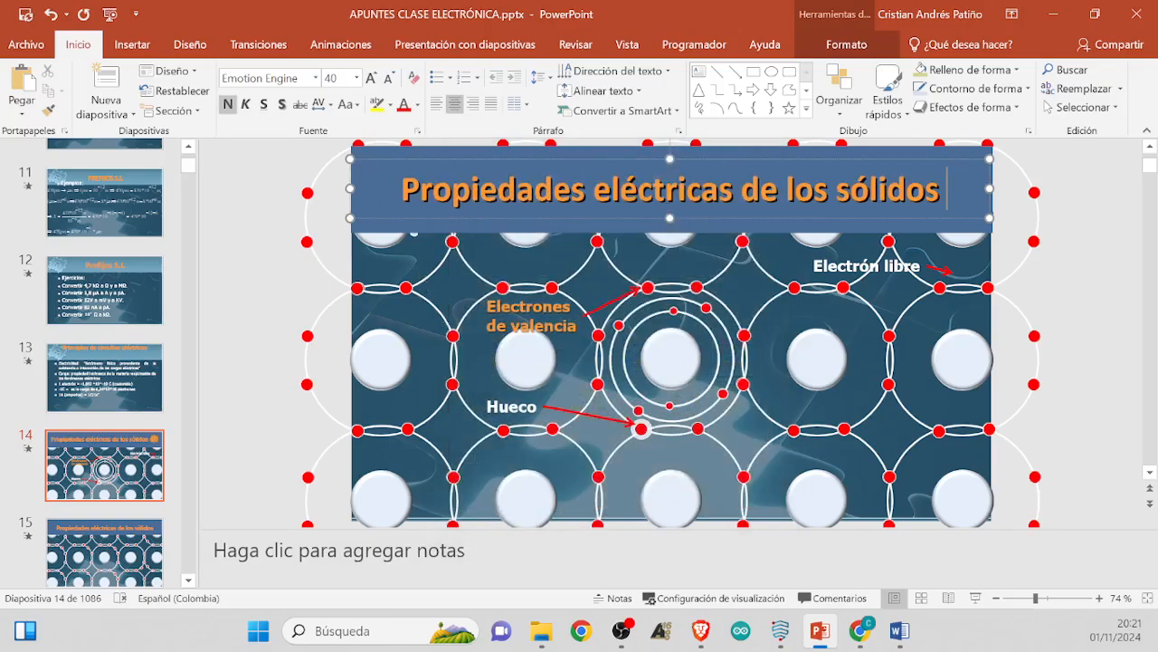
key(BackSpace)
click(1136, 14)
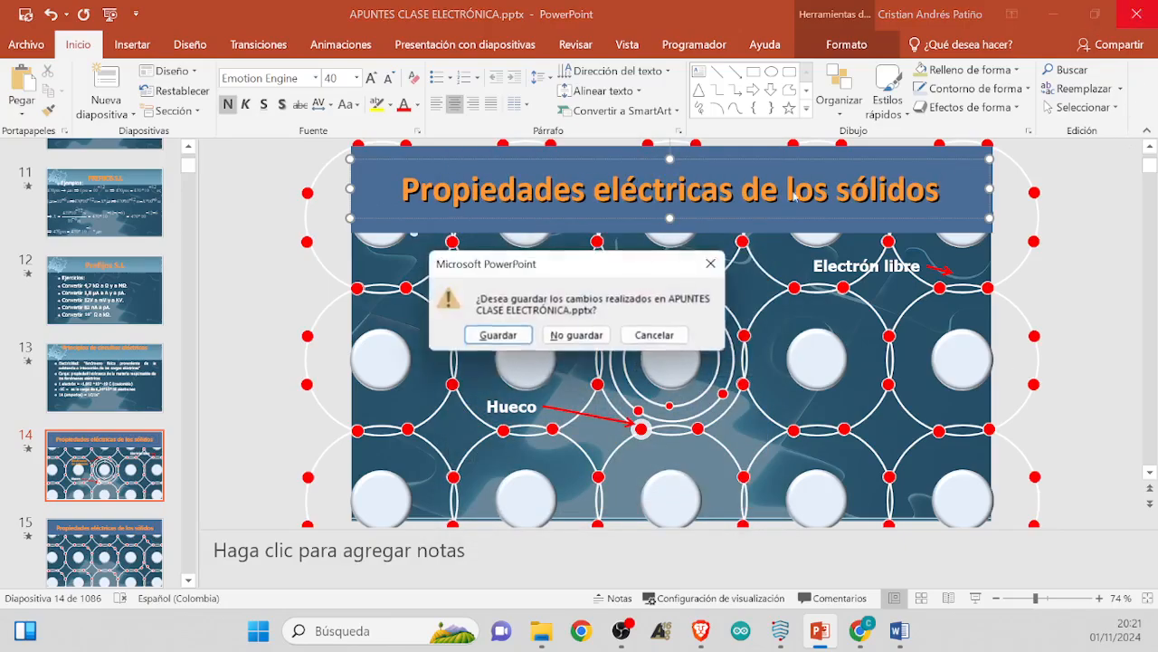
click(579, 343)
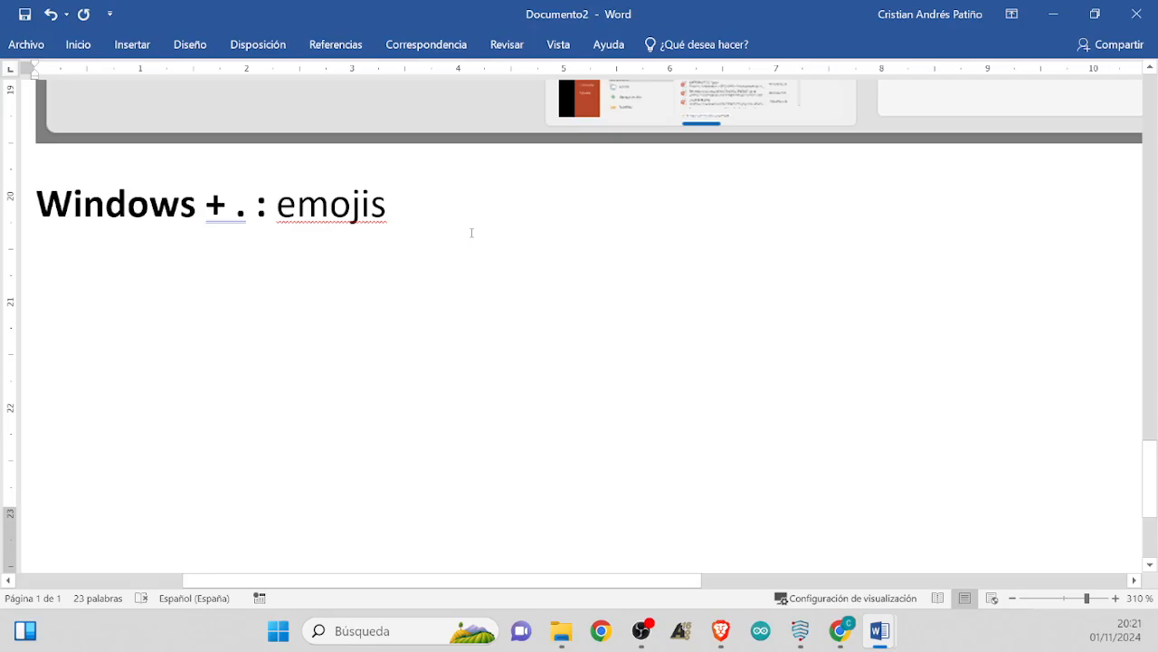
Enter the shortcut name "Windows + flechas de dirección:" on a new line below the emojis line
text(Windows +)
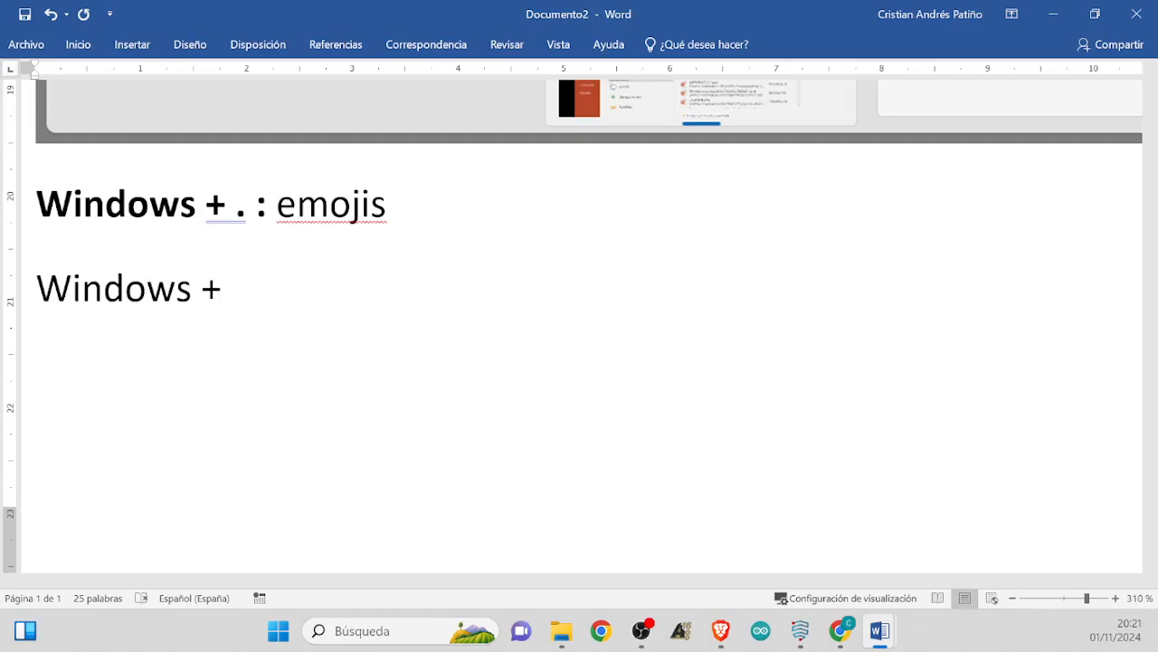
text( fles)
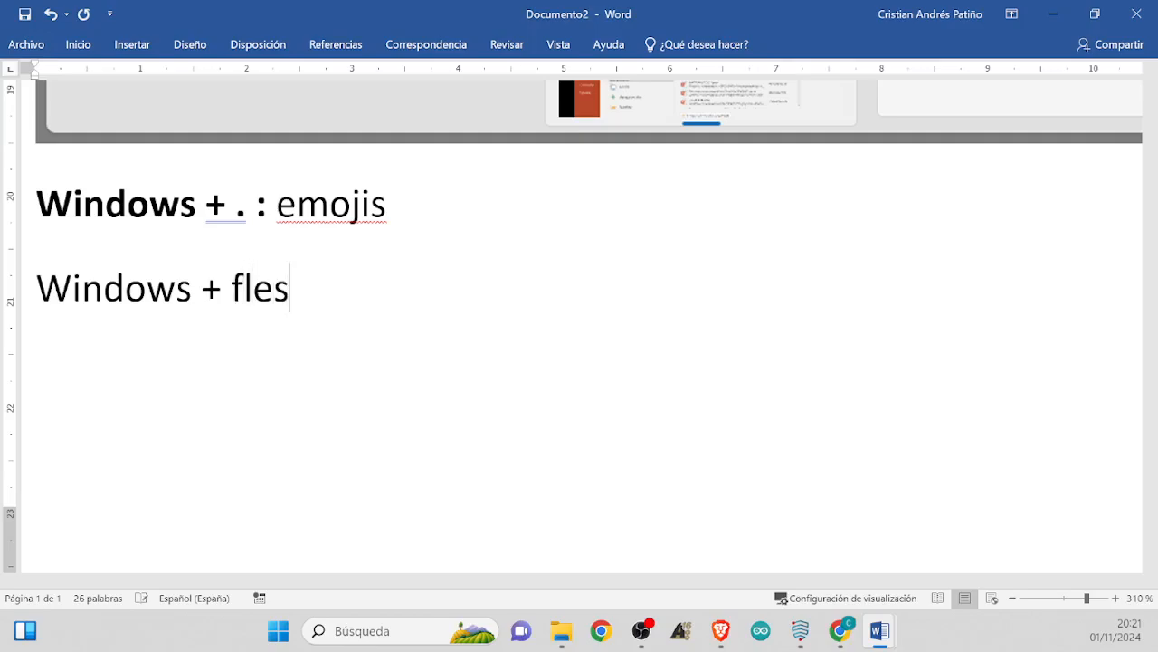
key(BackSpace)
text(chas d)
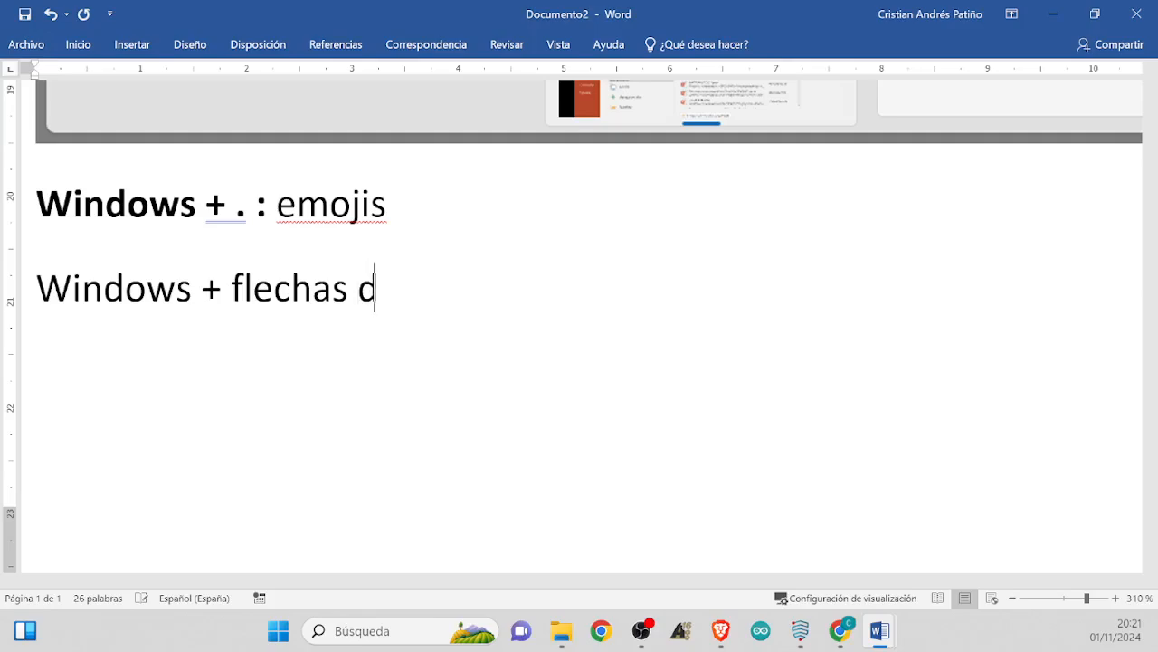
text(e direcció)
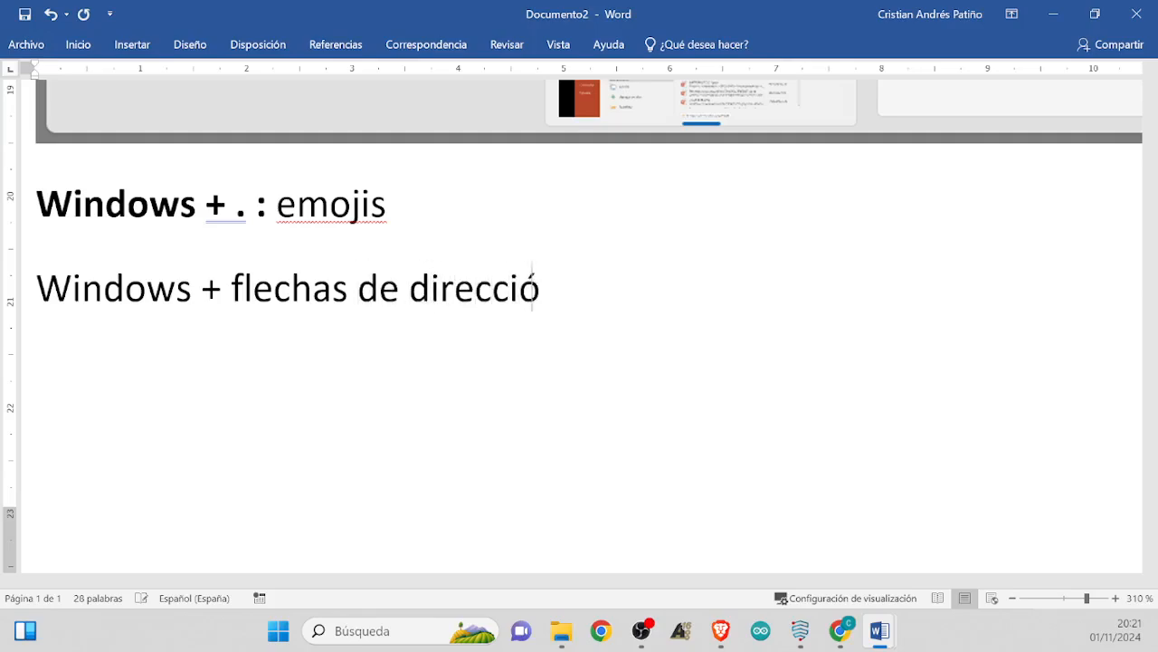
text(n:)
Format the shortcut name "Windows + flechas de dirección:" in bold and italic
key(shift+Home)
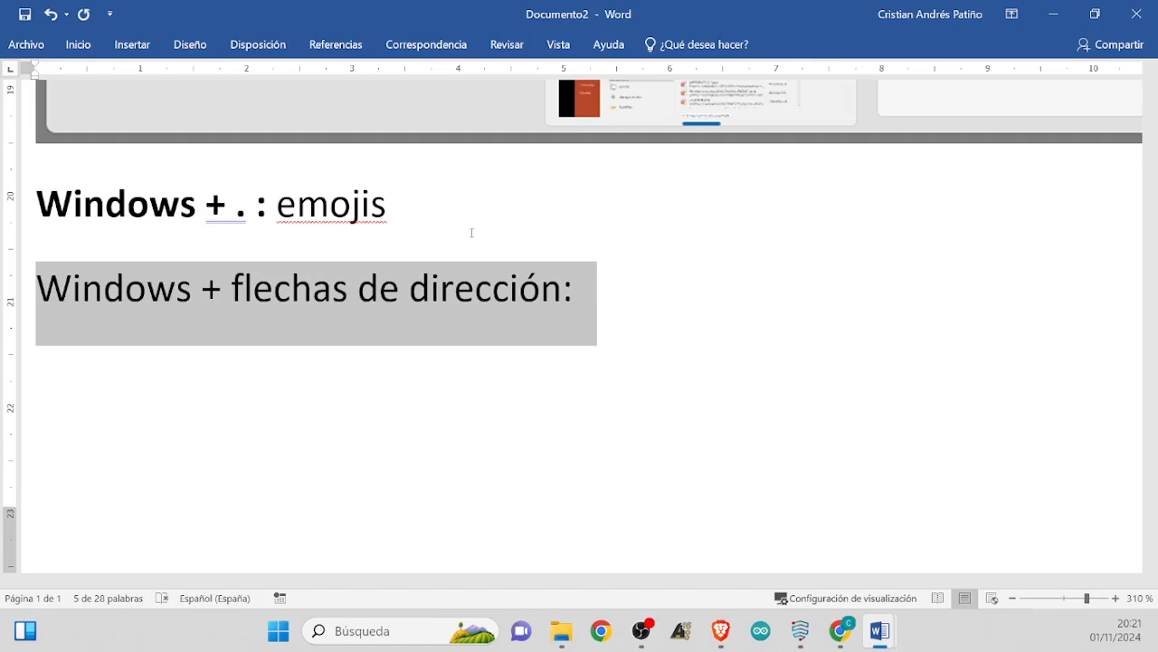
key(ctrl+n)
key(ctrl+k)
key(End)
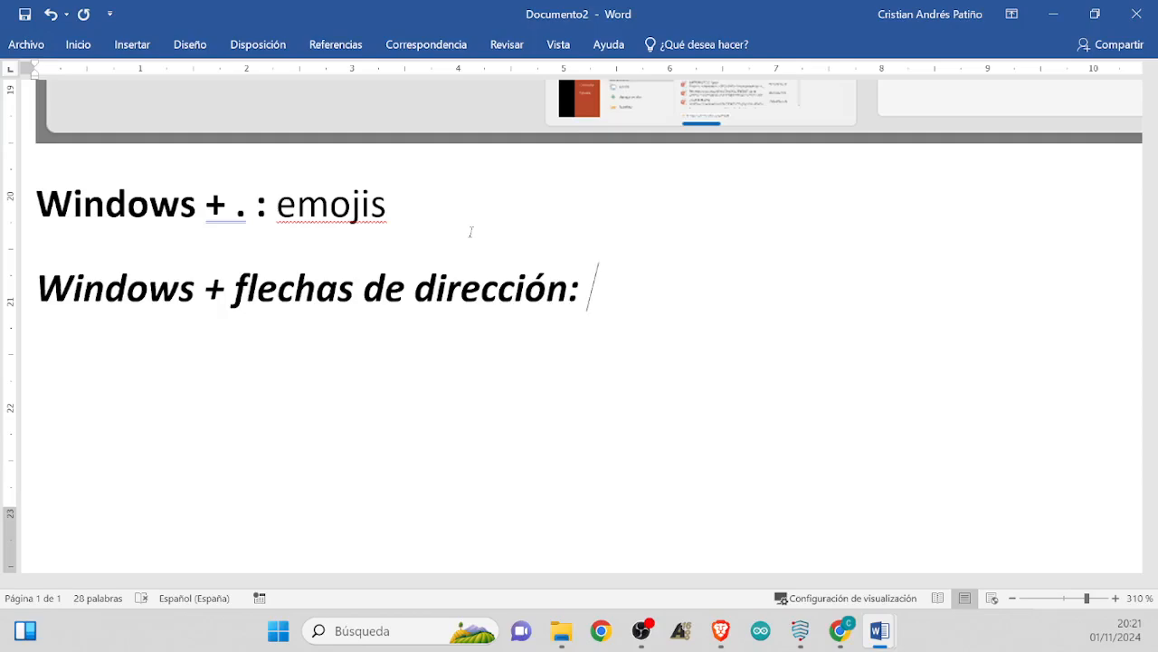
Enter the word "manipular" in plain formatting after the shortcut name "Windows + flechas de dirección:"
text(m)
key(BackSpace)
key(ctrl+space)
text(ma)
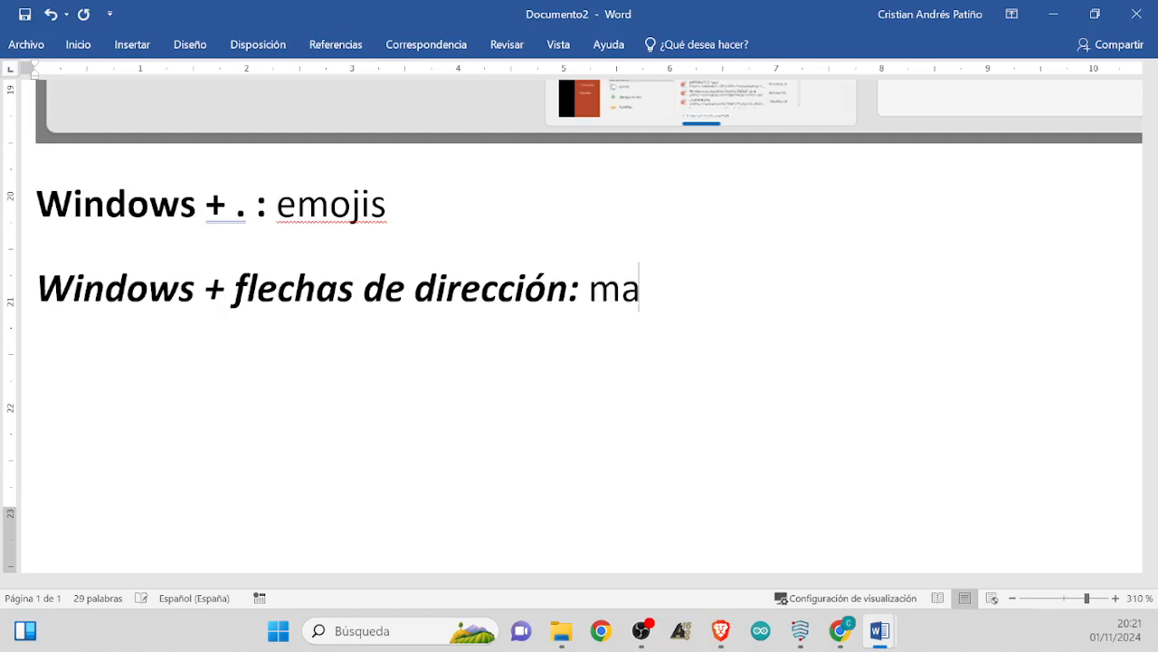
text(nipular)
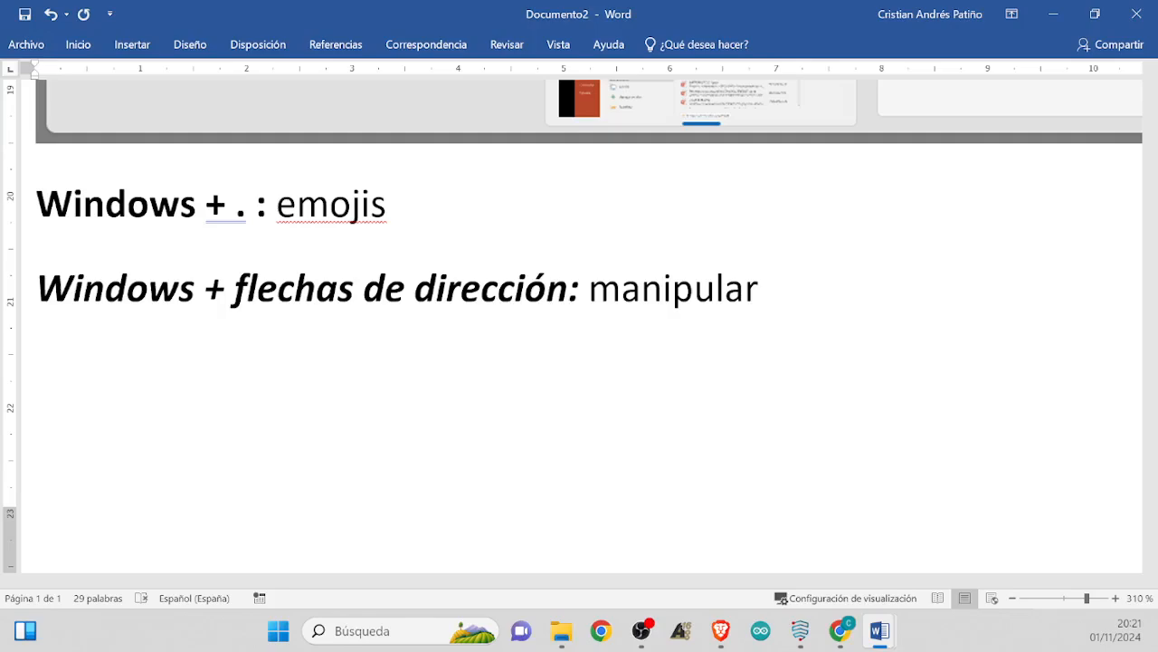
Snap the Documento2 window to the upper half of the screen and the Classroom browser window to the lower-right quarter
key(super+Up)
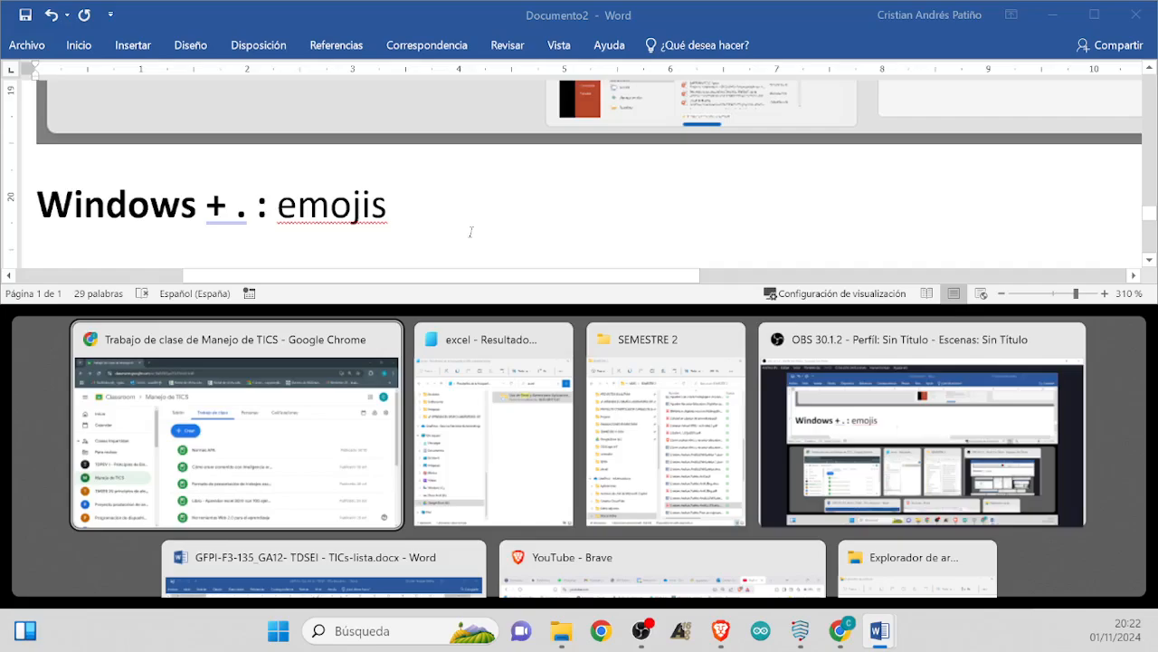
key(Return)
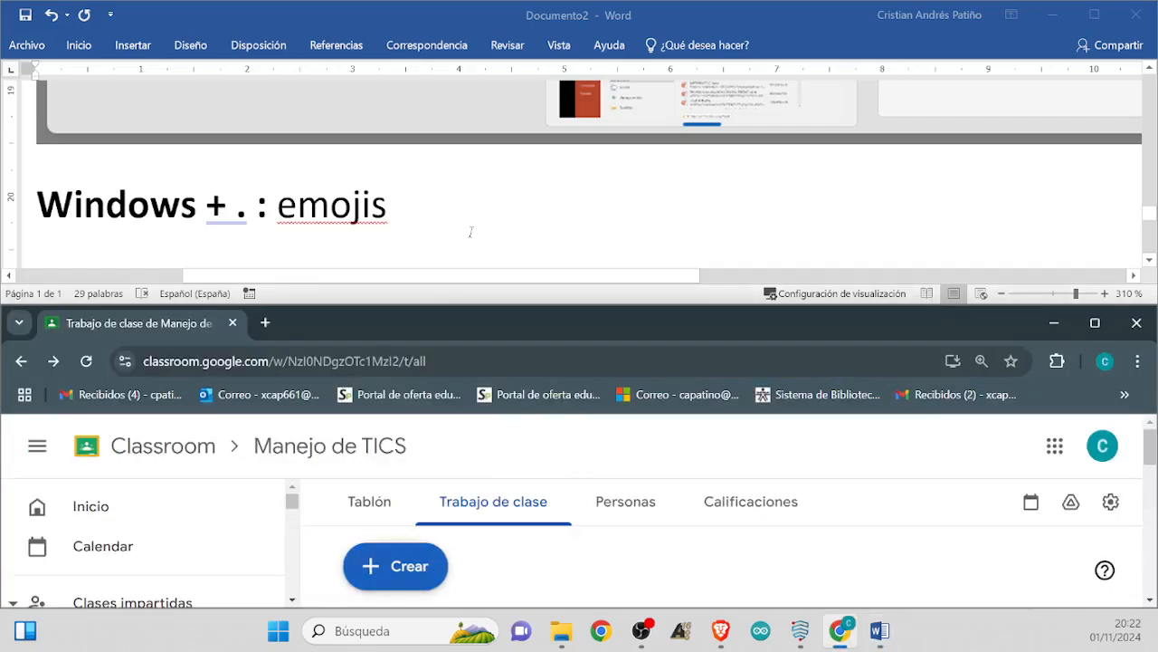
key(super+Right)
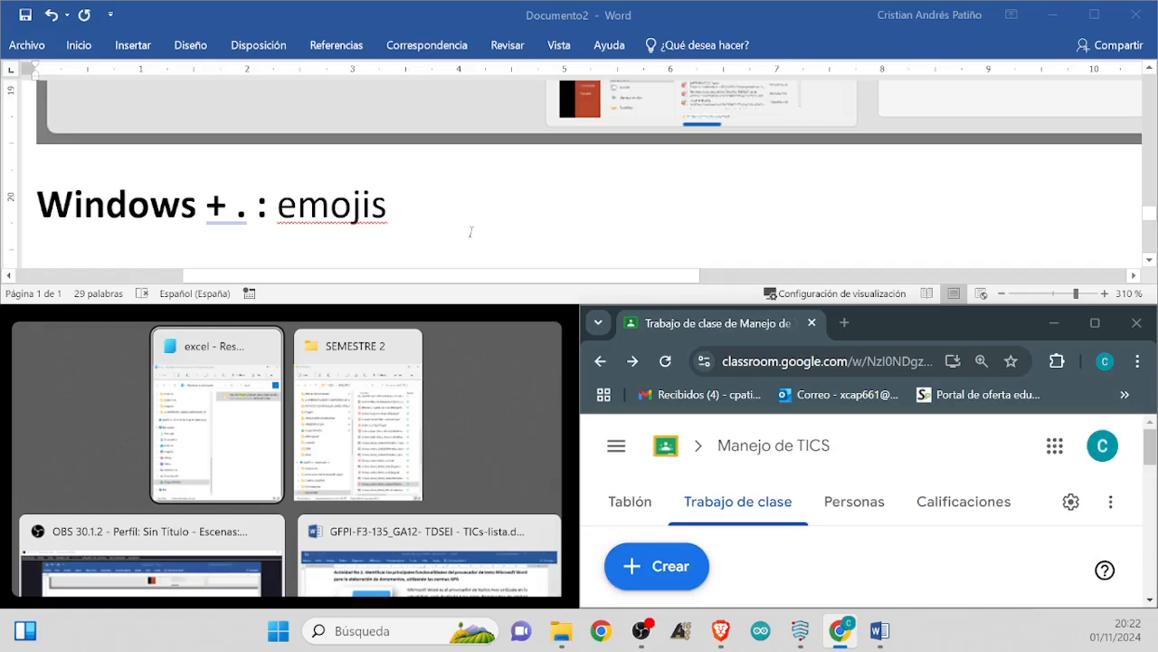
key(Escape)
key(Up)
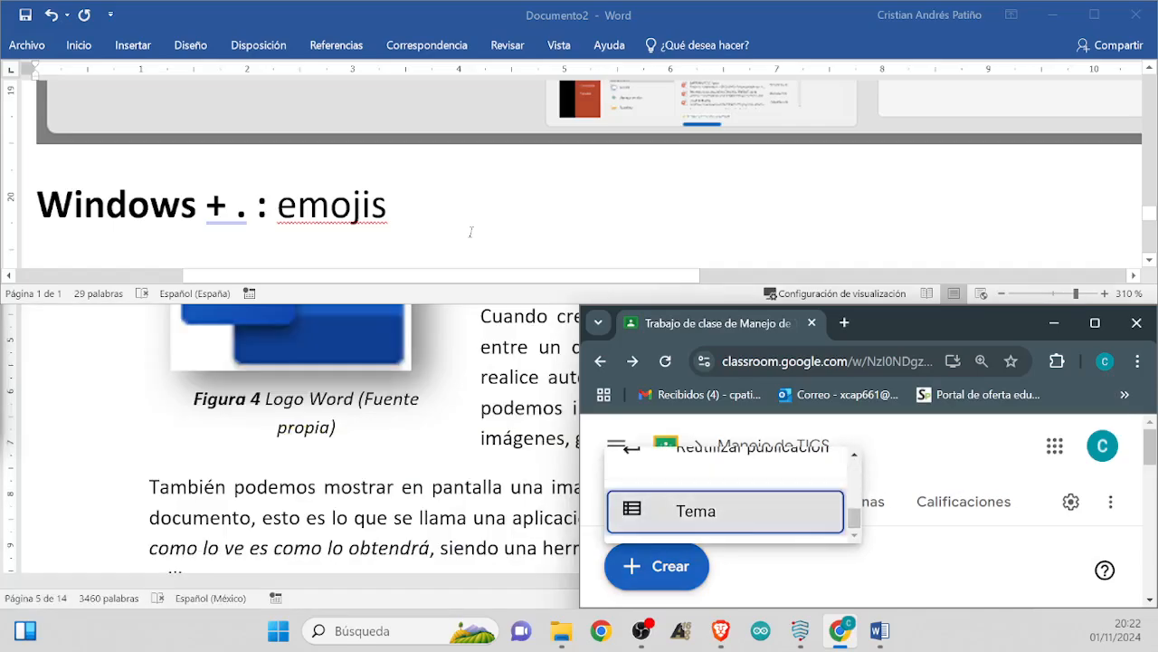
click(471, 232)
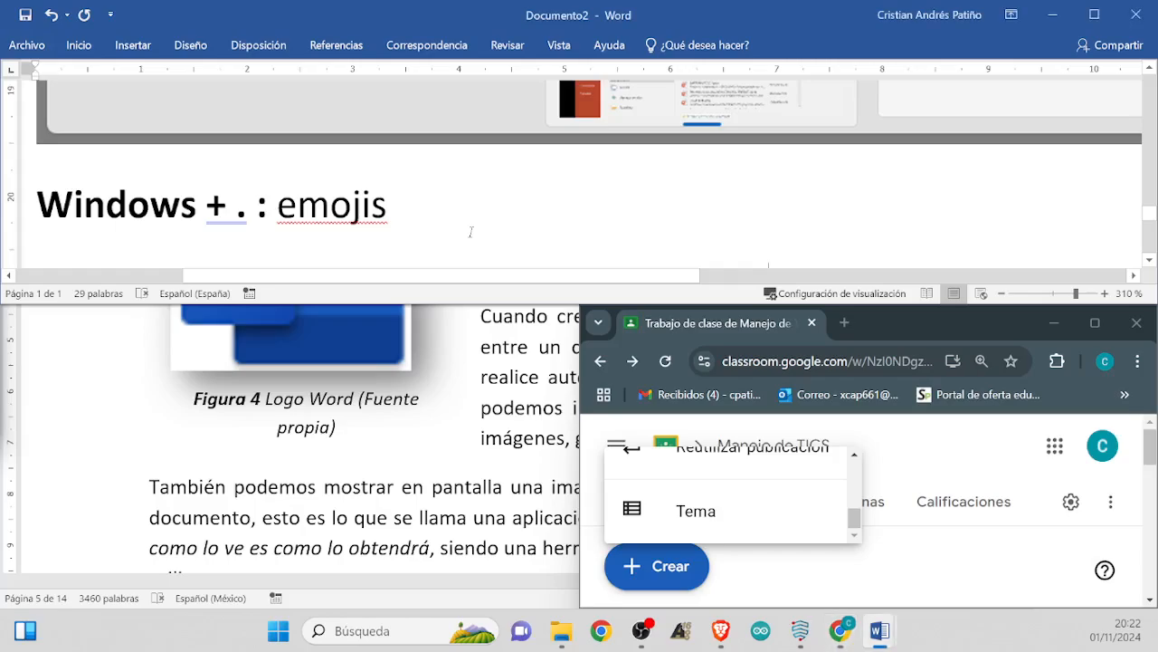
Snap Documento2 to the upper-left quarter of the screen and the excel search results window to the upper-right quarter
key(super+Left)
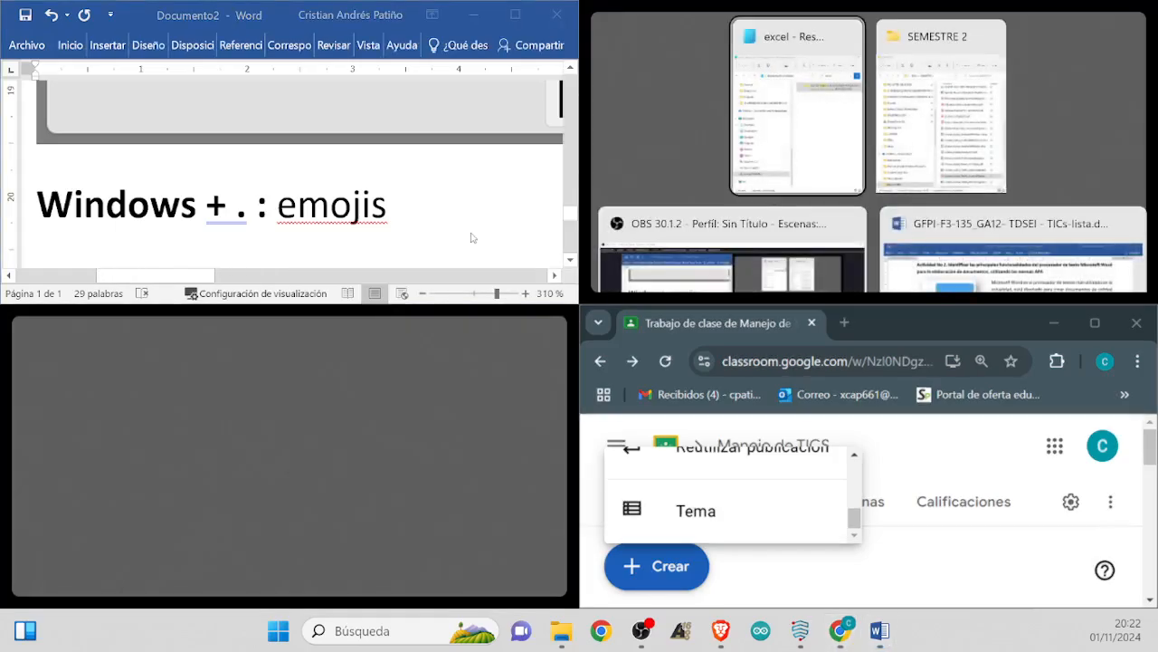
key(Return)
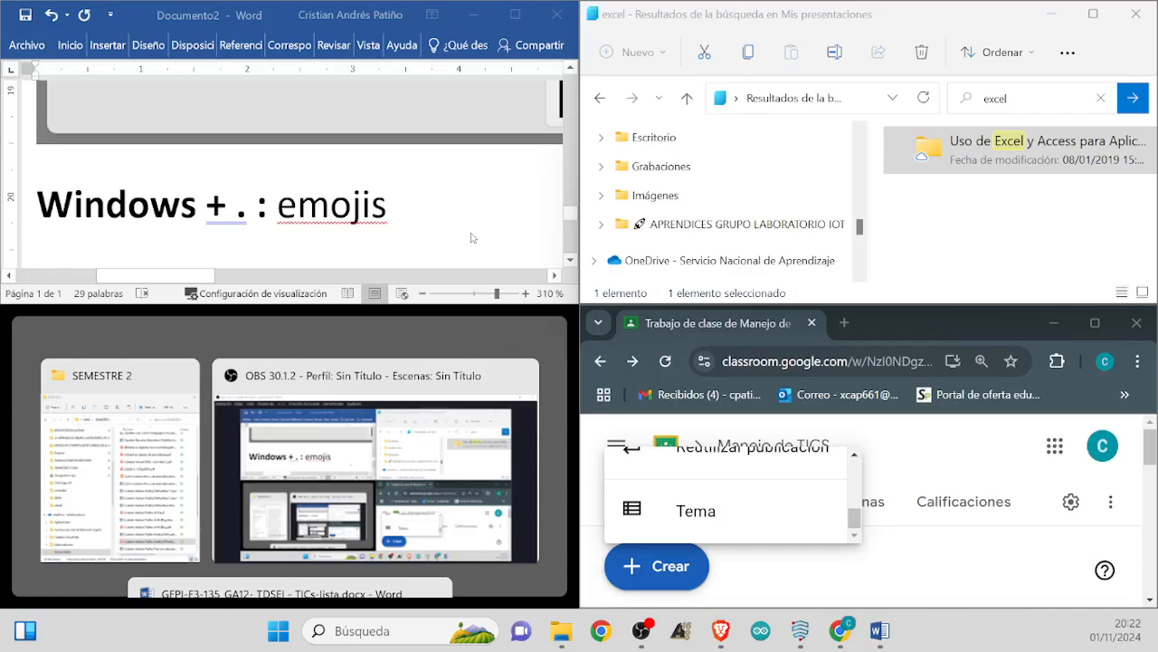
key(Return)
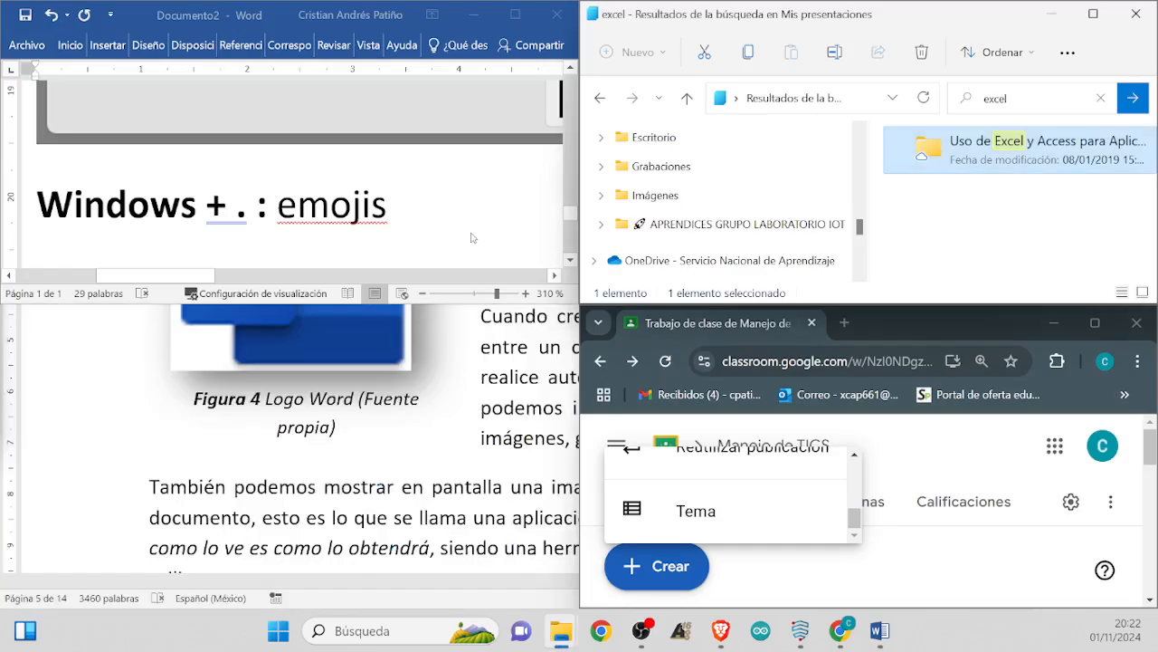
Snap the excel search results window to the left half of the screen and Documento2 to the right half
key(super+Up)
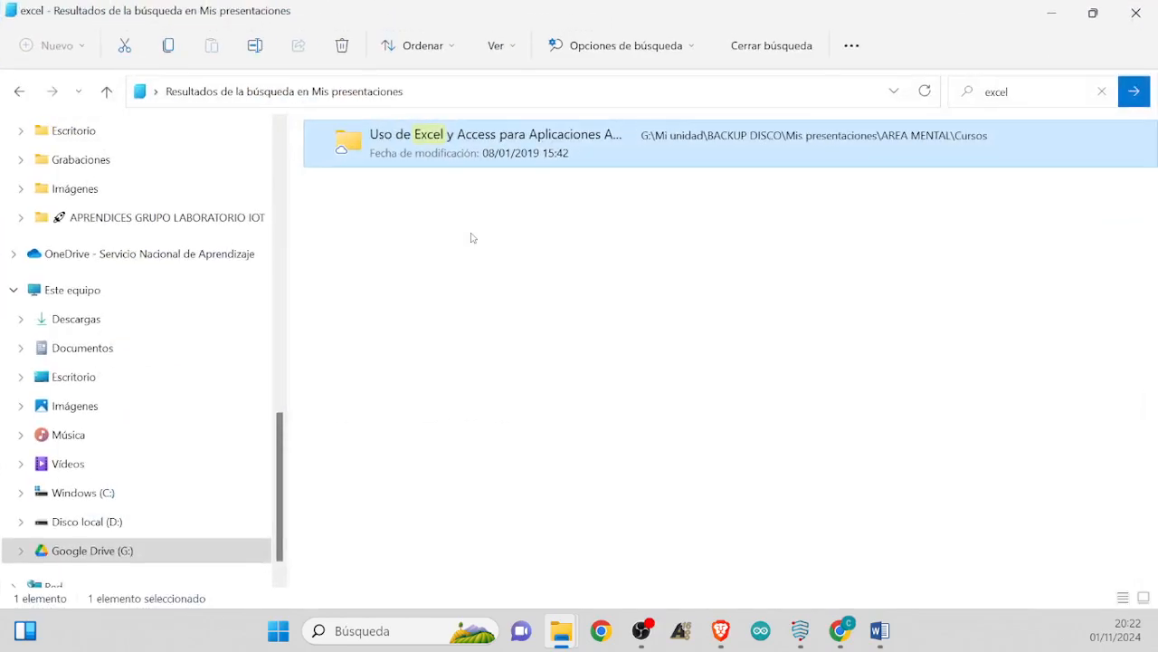
key(super+Left)
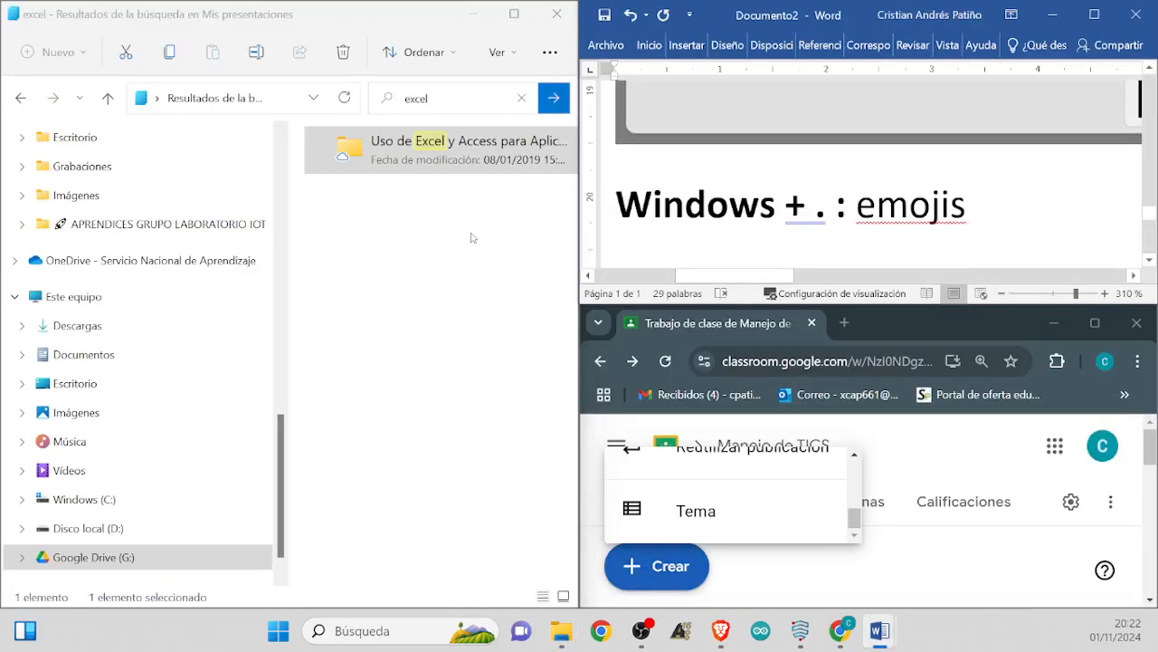
key(super+Up)
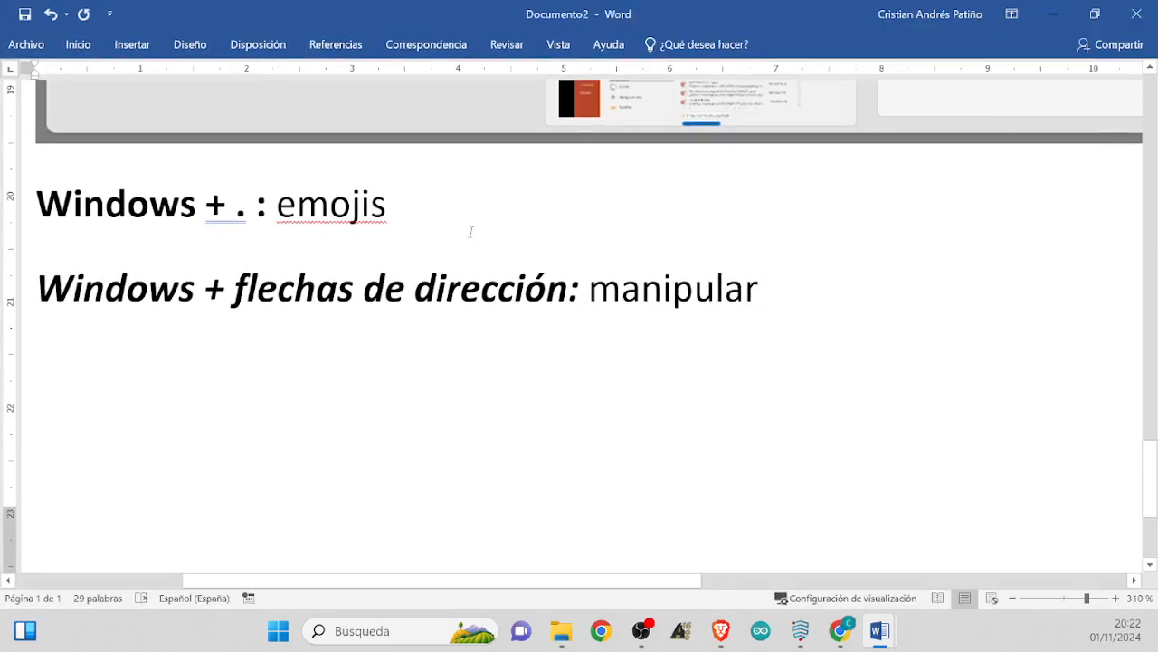
key(super+Right)
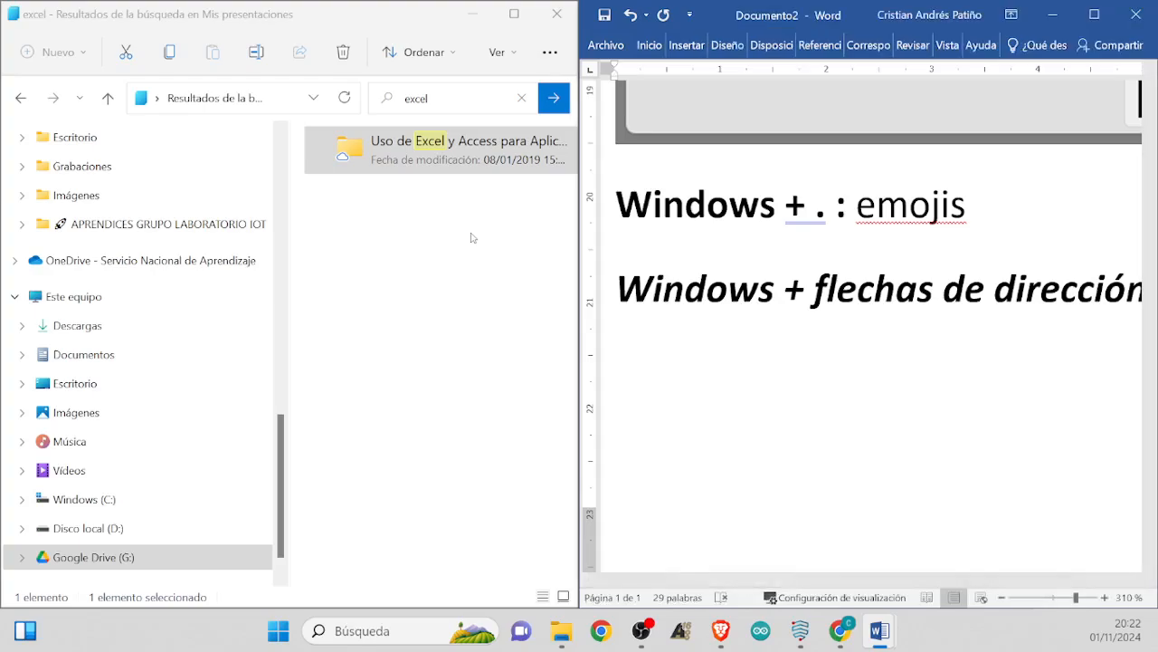
key(super+Up)
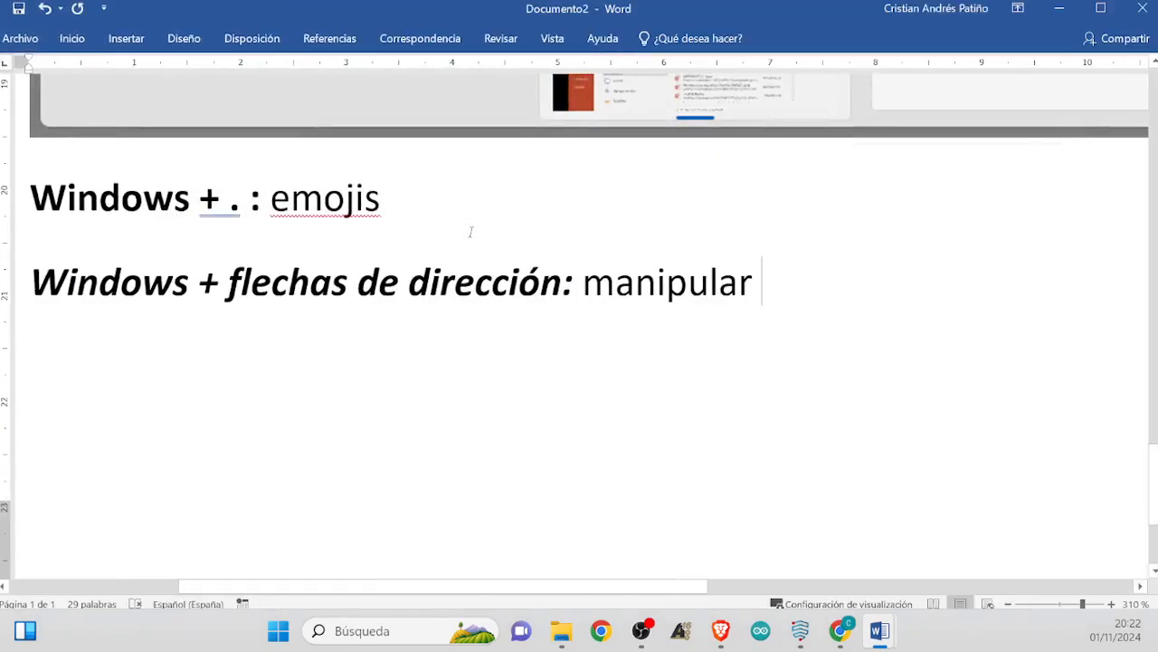
key(super+Left)
key(super+Up)
key(super+Right)
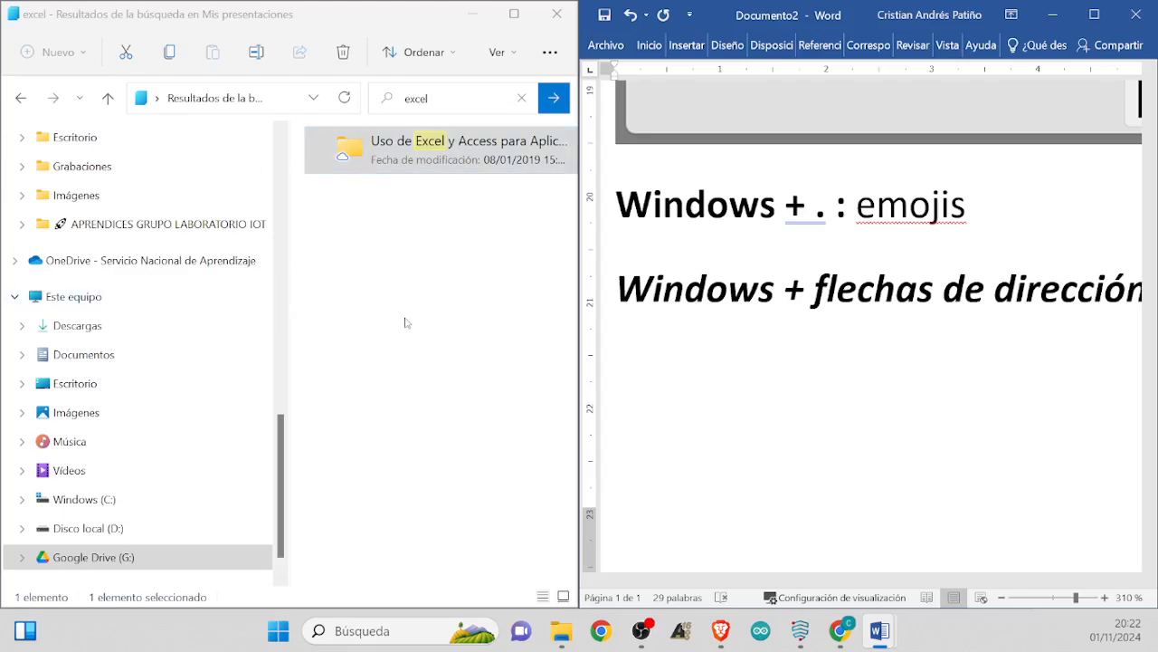
Close the excel search results window and snap the GFPI-F3-135 Word document to the left half, zoomed to 100%
click(557, 13)
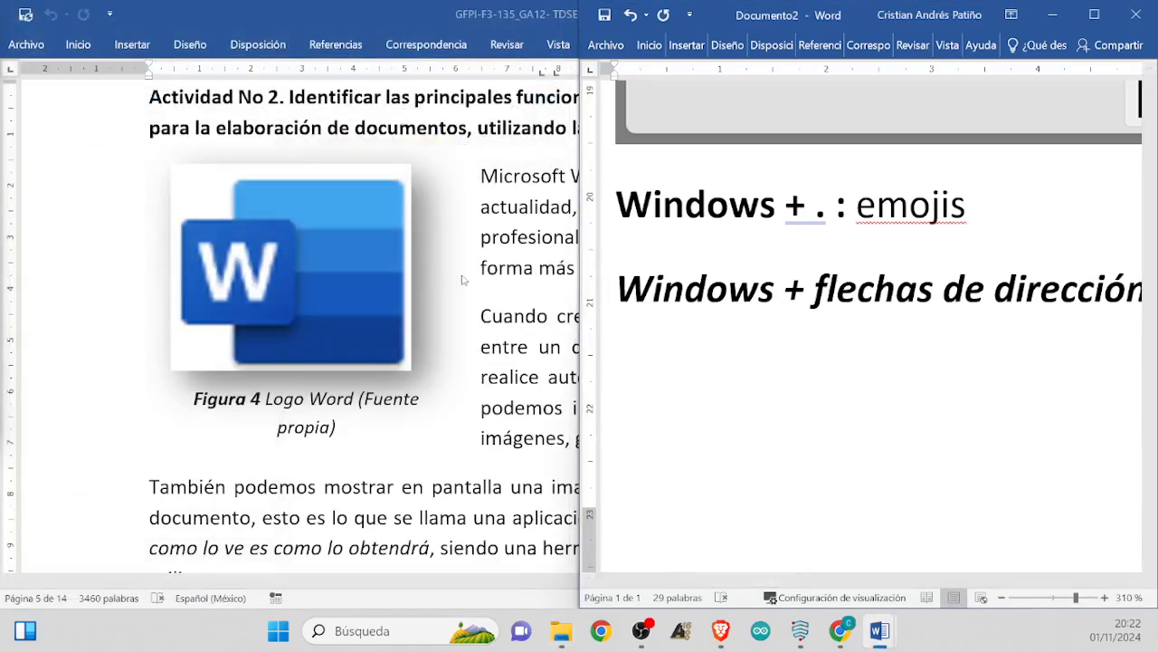
key(super+Up)
key(super+Down)
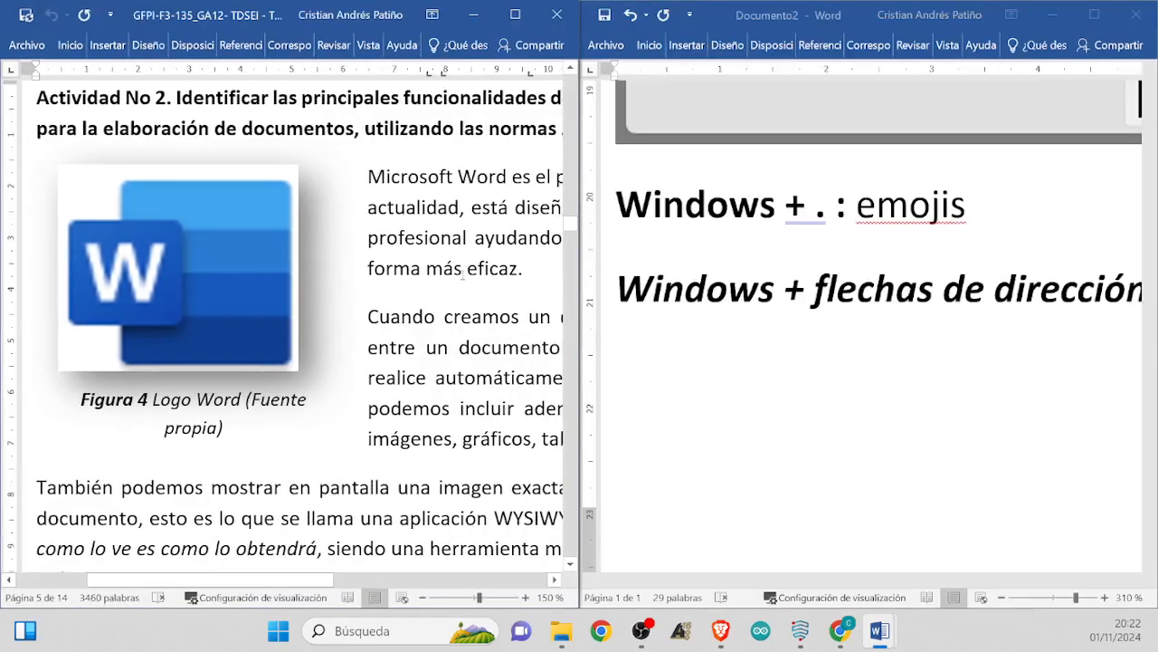
scroll(283, 443, down, 5)
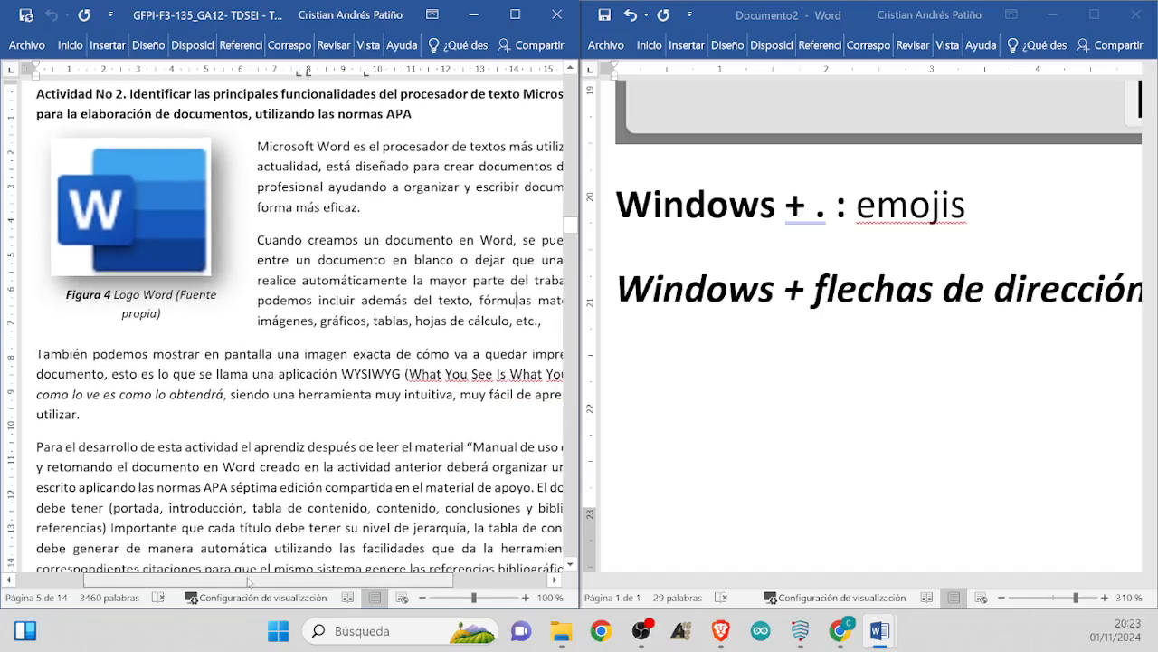
drag(389, 580, 449, 581)
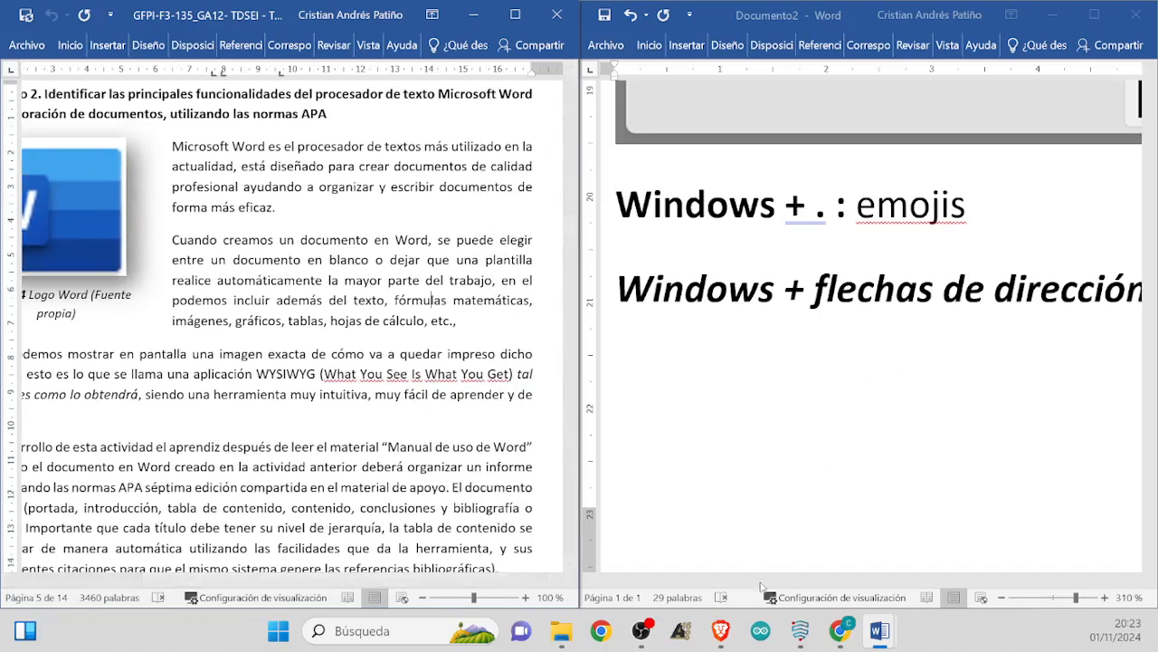
Complete the arrow-keys shortcut description in Documento2 with "ventanas" and start a new line below it
click(719, 586)
mouse_move(738, 581)
mouse_down()
mouse_move(778, 582)
mouse_move(691, 582)
mouse_move(790, 579)
mouse_move(715, 582)
mouse_move(727, 582)
mouse_up()
scroll(751, 502, down, 2)
scroll(756, 511, down, 8)
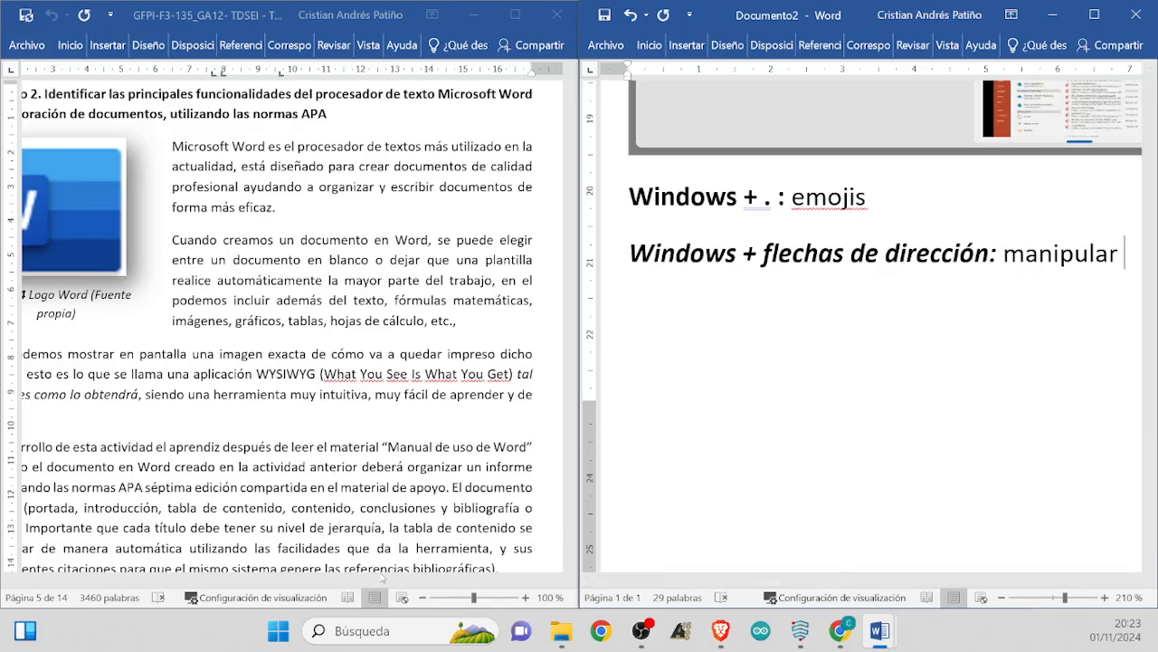
drag(387, 579, 342, 582)
click(840, 438)
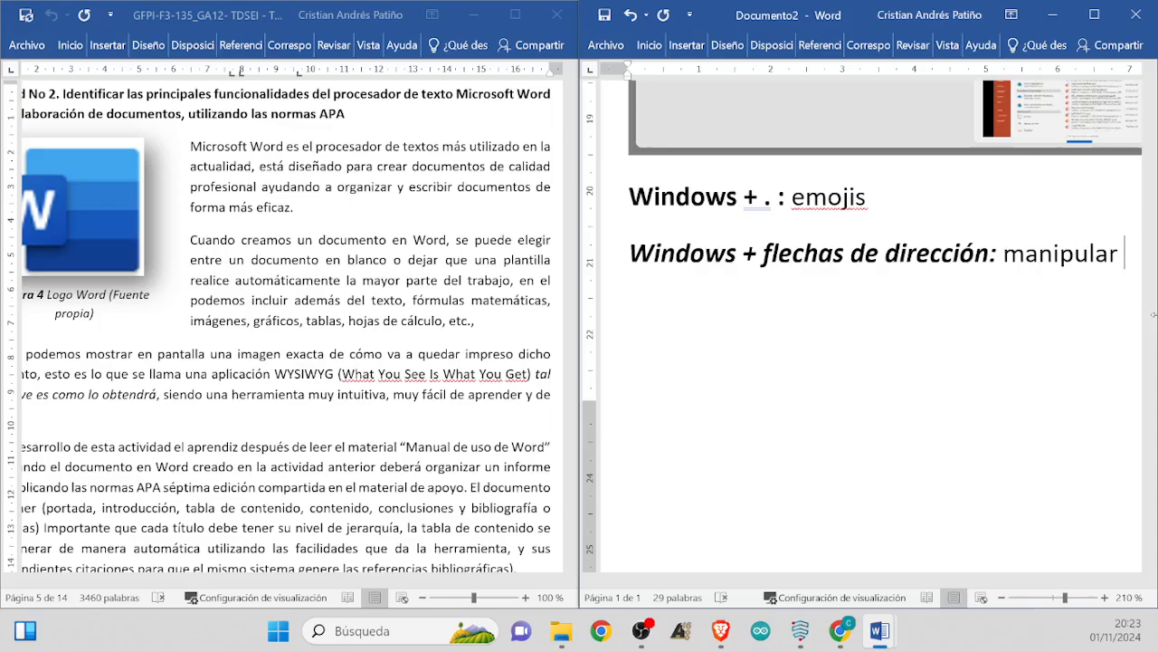
text(ventans)
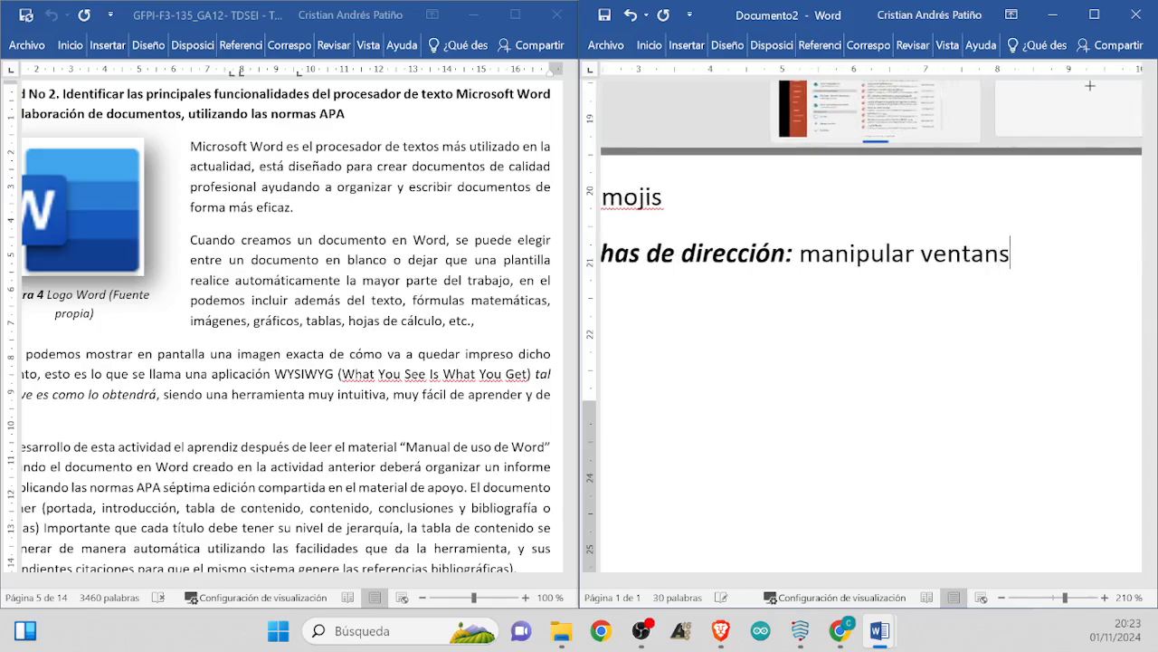
key(BackSpace)
text(as)
key(Return)
Enter "Windows + G: Game bar" on the new line below the arrow-keys shortcut
ctrl+scroll(1146, 311, down, 4)
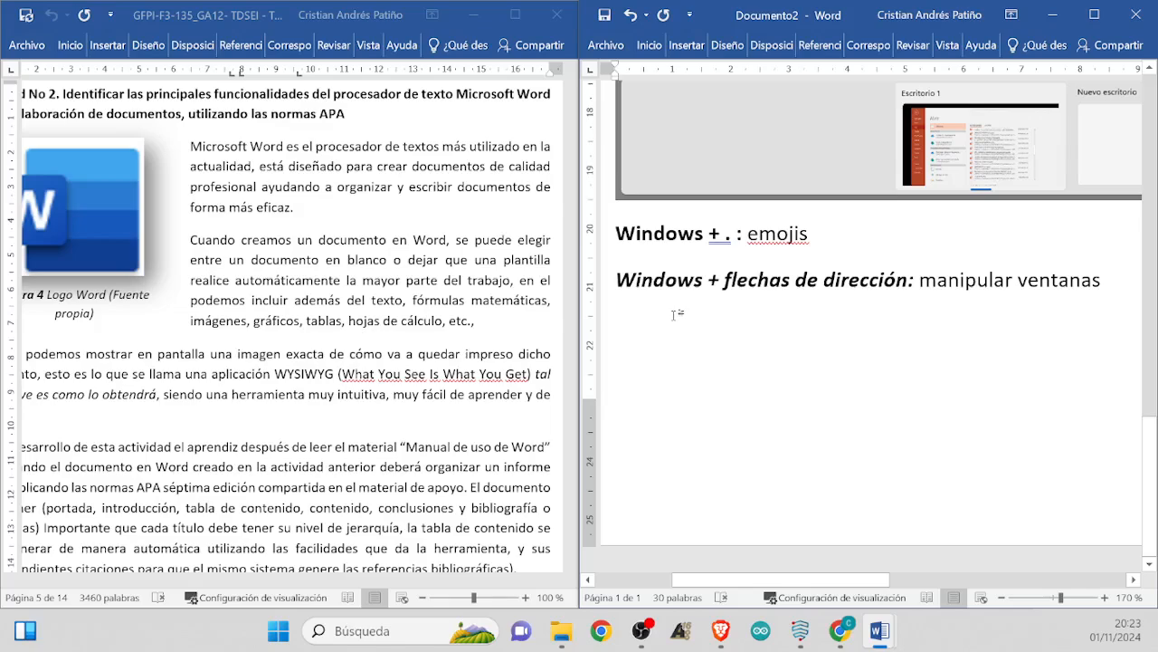
key(super+shift+s)
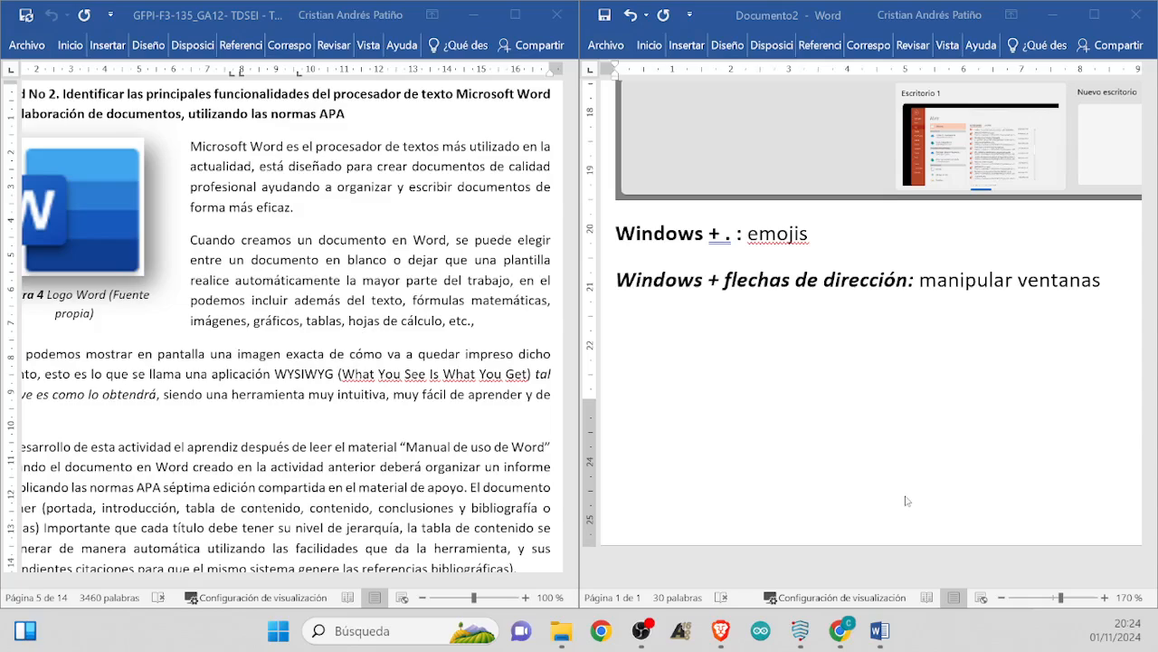
click(638, 355)
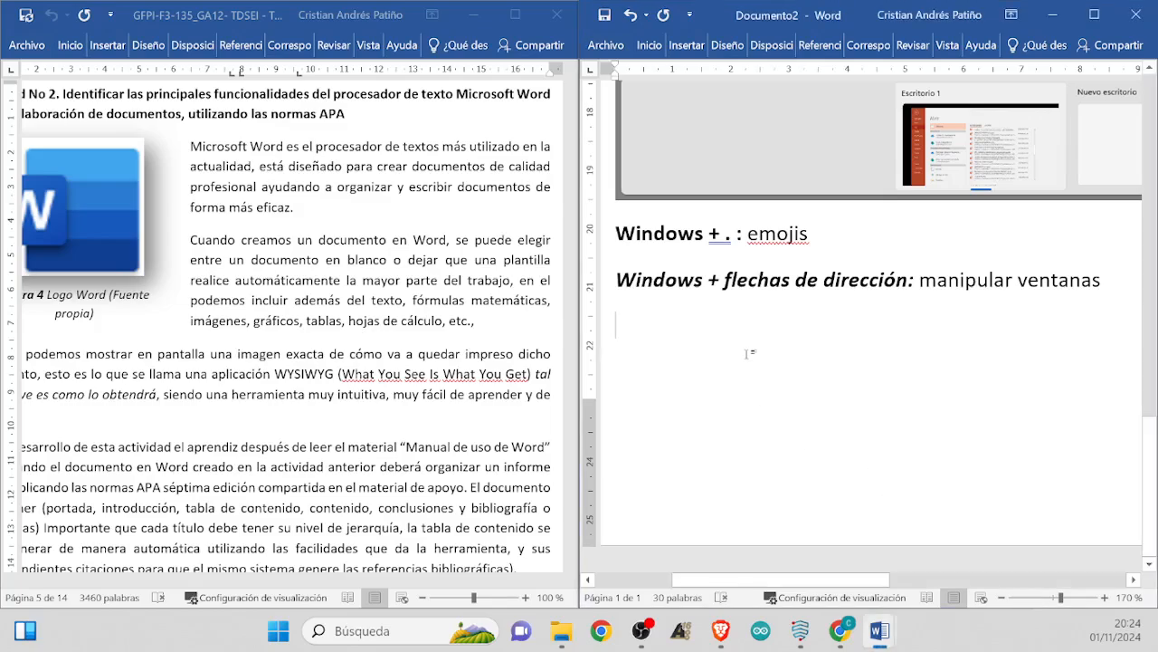
text(Windows)
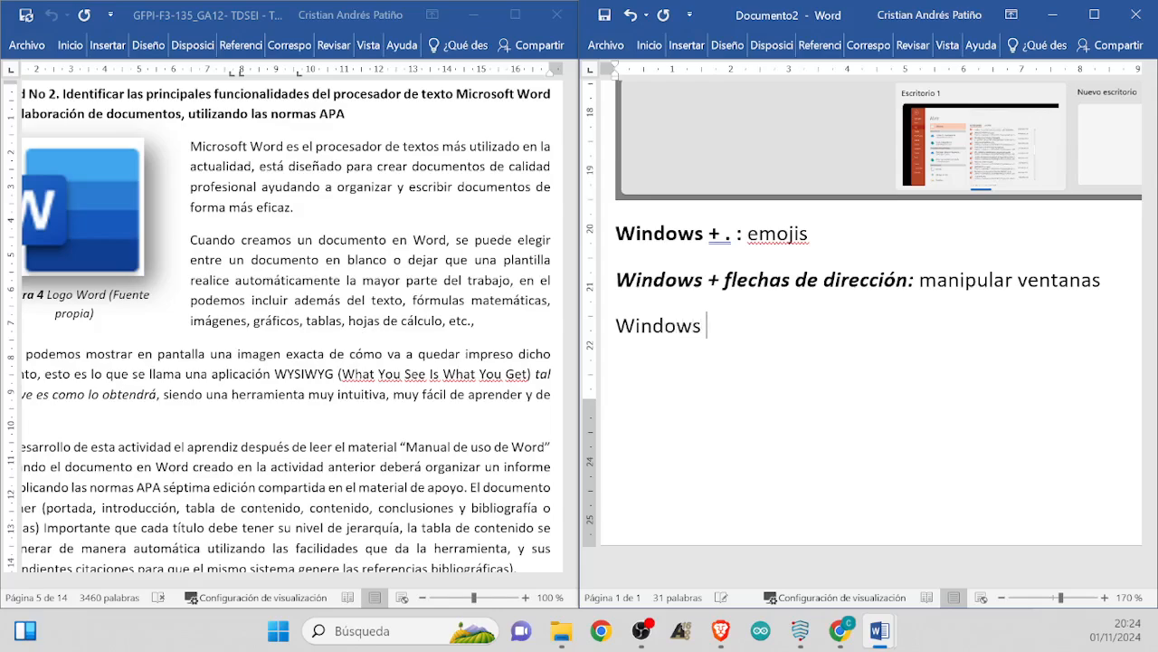
text( + G: c)
key(BackSpace)
text(Game)
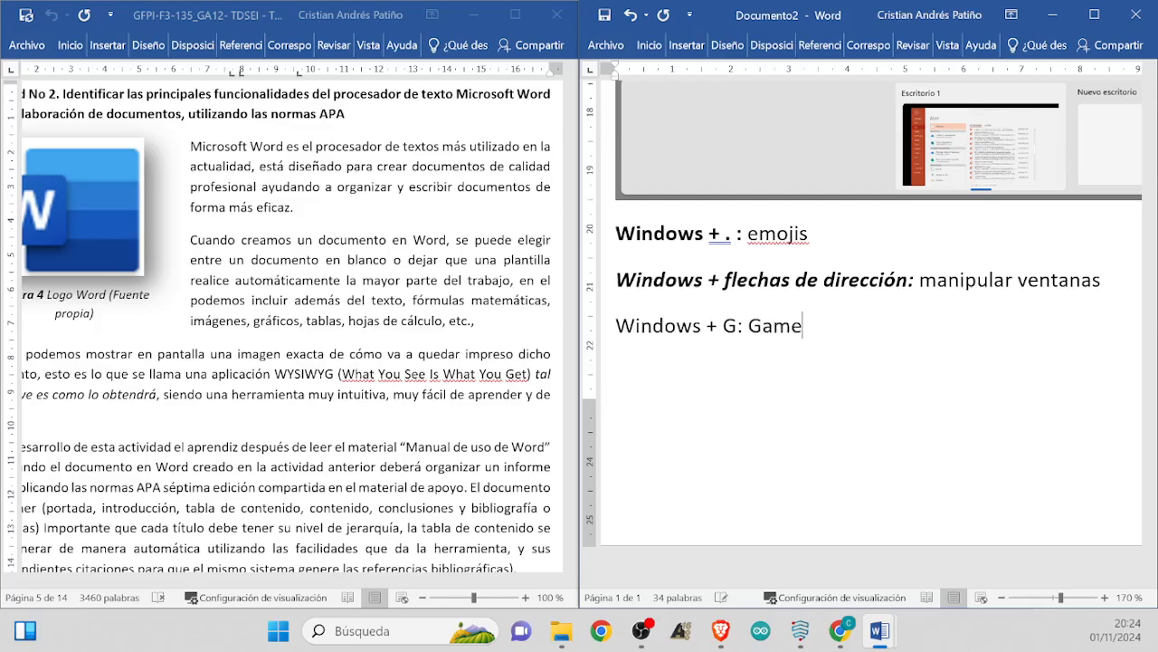
text( bar)
Format the shortcut name "Windows + G:" in bold and italic, and start a new line after its description
key(Left)
key(Left)
key(Left)
key(Left)
key(Left)
key(Left)
key(Left)
key(Left)
key(Left)
key(Left)
key(shift+Left)
key(shift+Left)
key(shift+Left)
key(shift+Left)
key(shift+Left)
key(shift+Left)
key(shift+Left)
key(shift+Left)
key(shift+Left)
key(shift+Left)
key(shift+Left)
key(shift+Left)
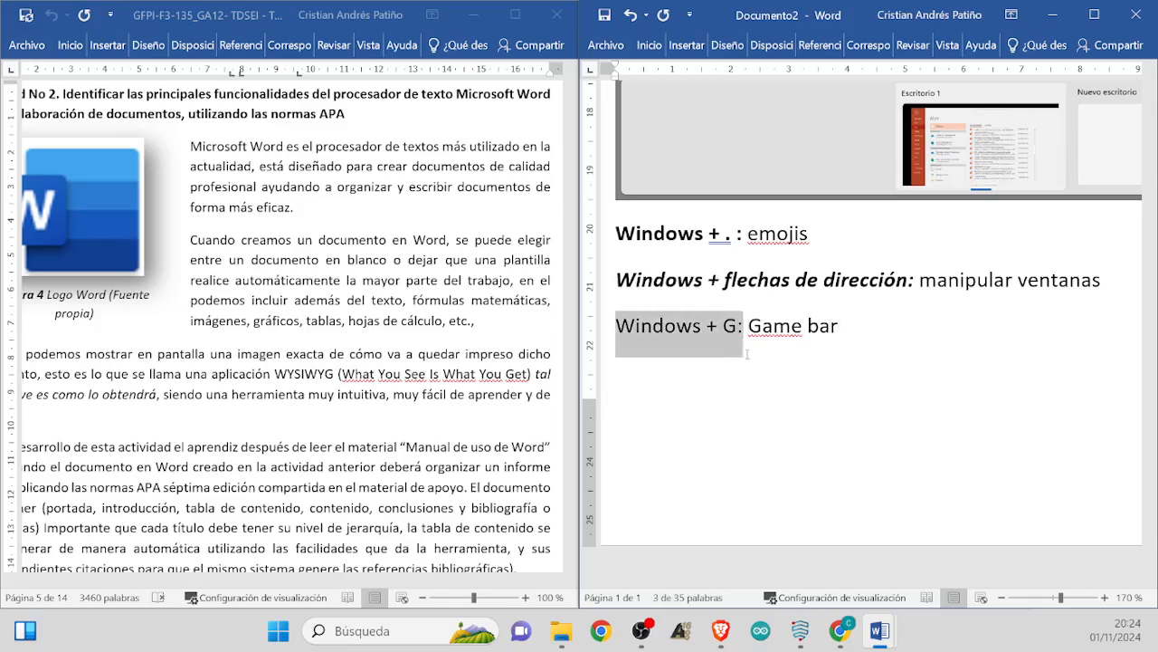
key(ctrl+n)
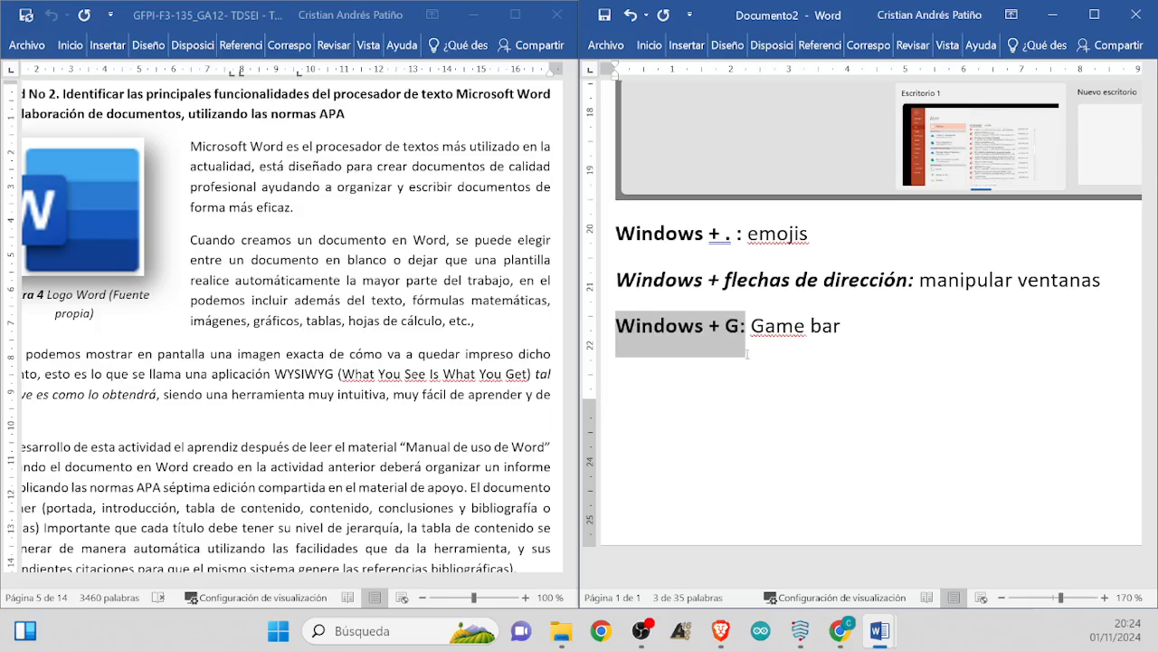
key(ctrl+k)
key(End)
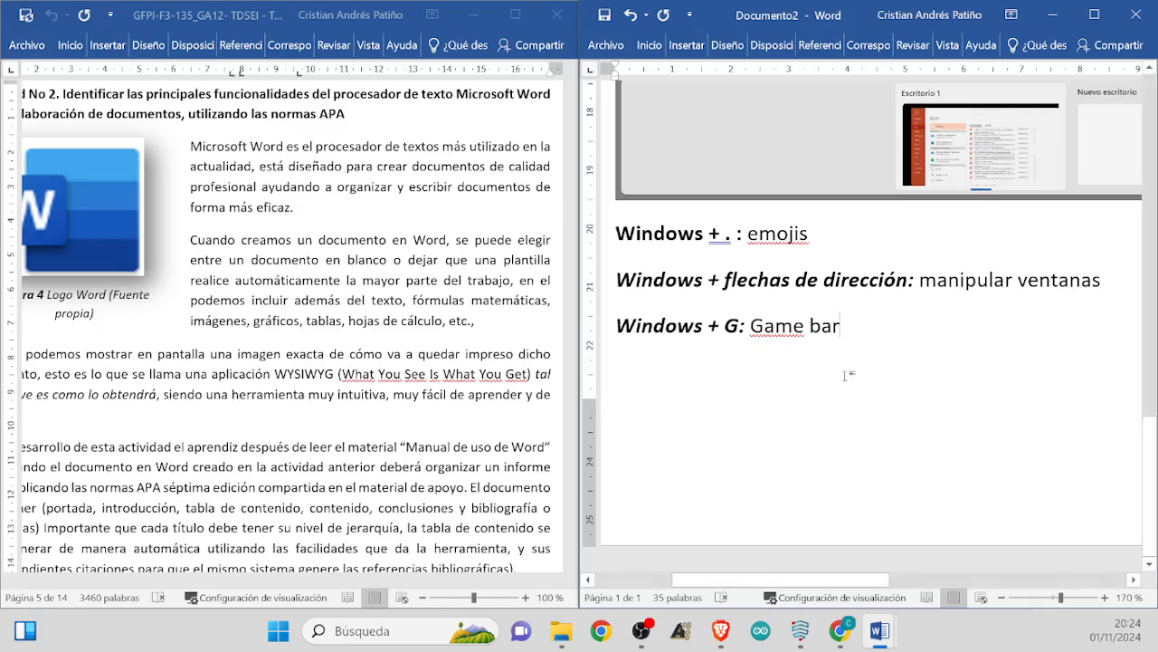
key(Return)
scroll(815, 439, up, 1)
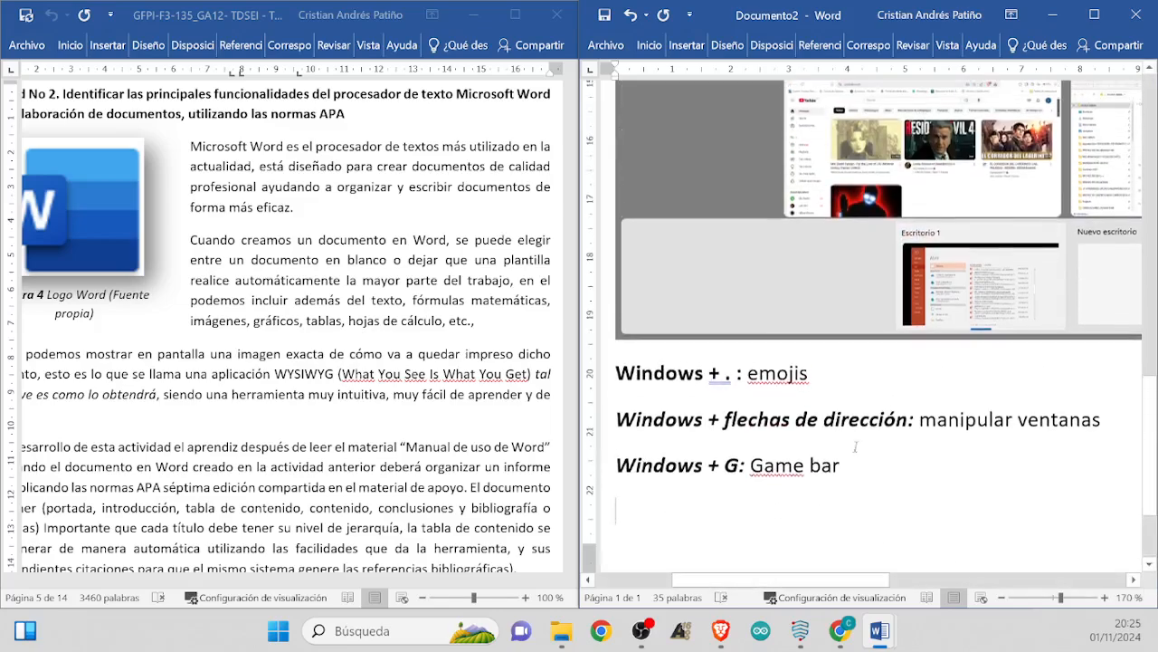
scroll(486, 418, down, 2)
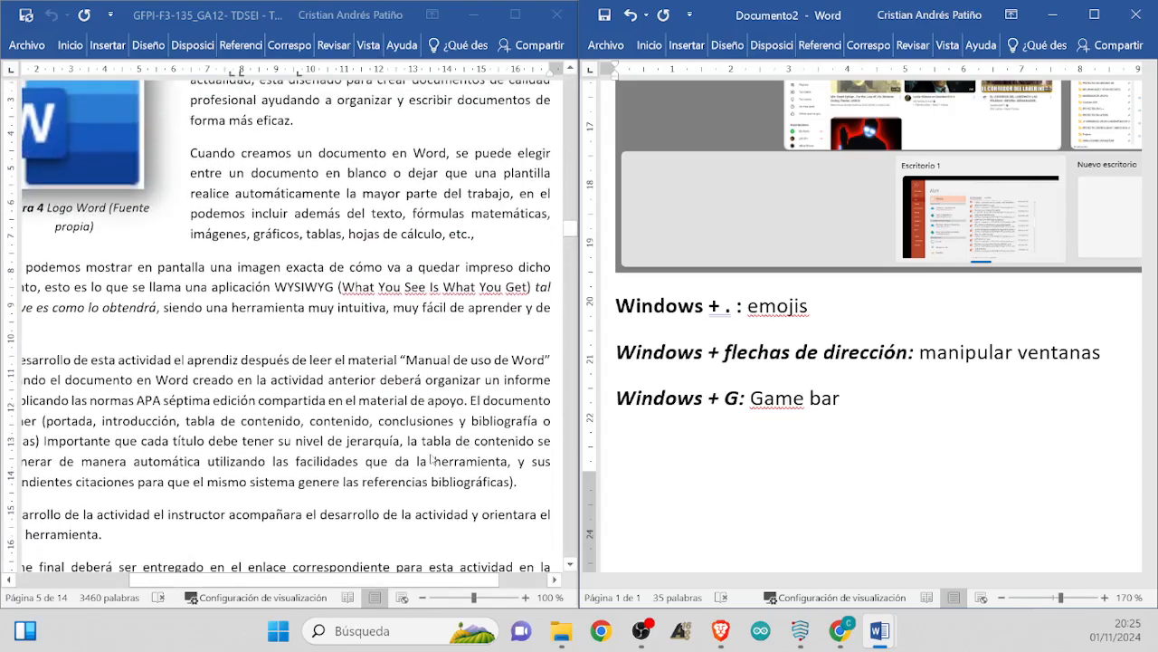
drag(341, 578, 292, 579)
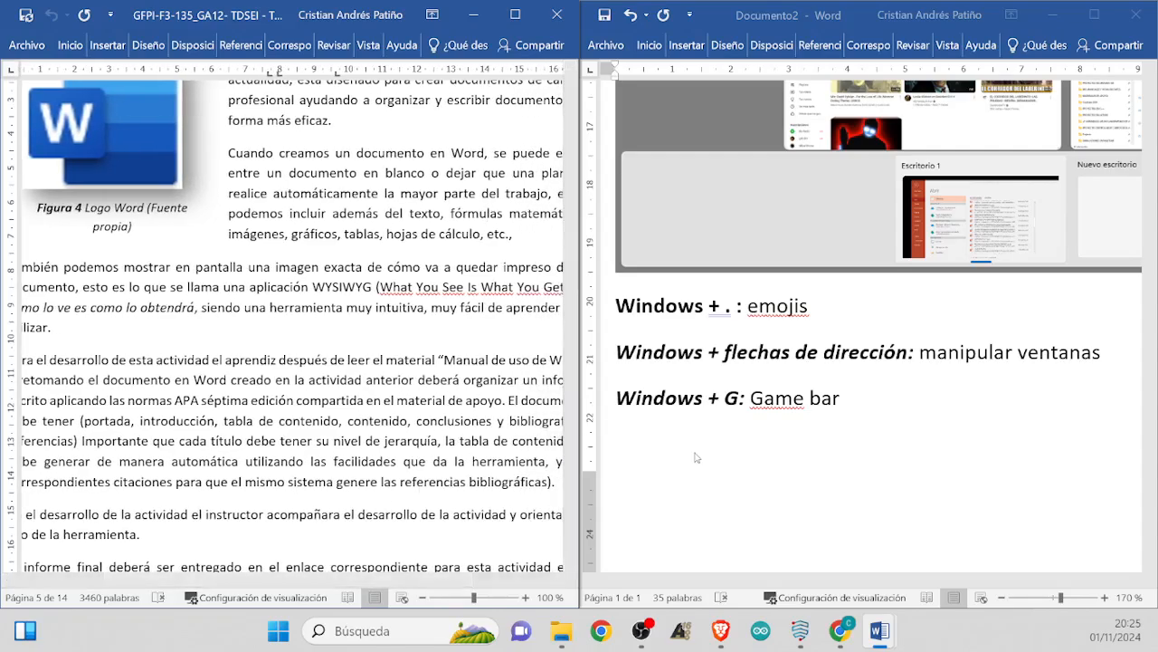
click(693, 455)
scroll(886, 484, up, 5)
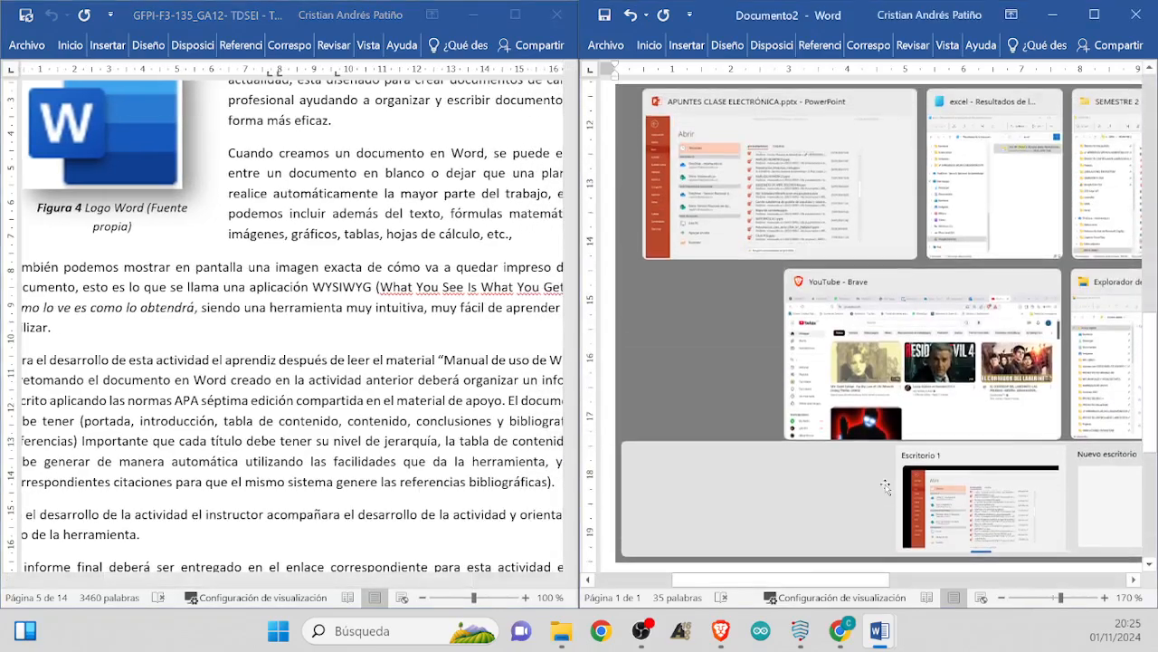
Maximize the Documento2 window to fill the whole screen
scroll(886, 484, down, 6)
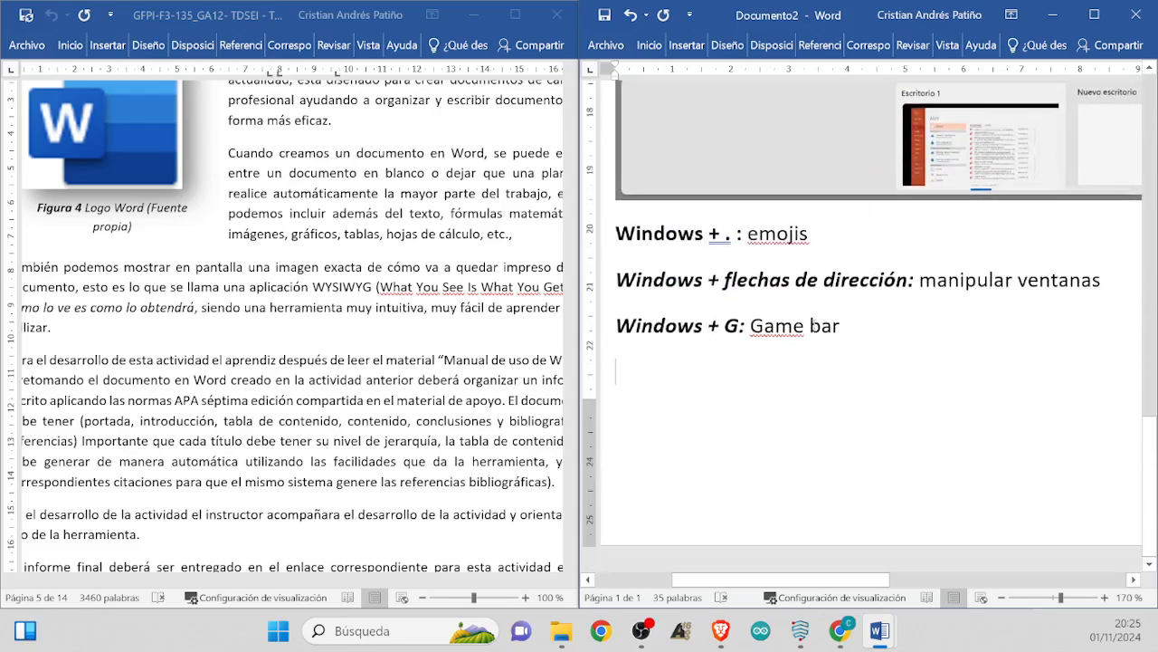
key(super+Up)
key(super+Up)
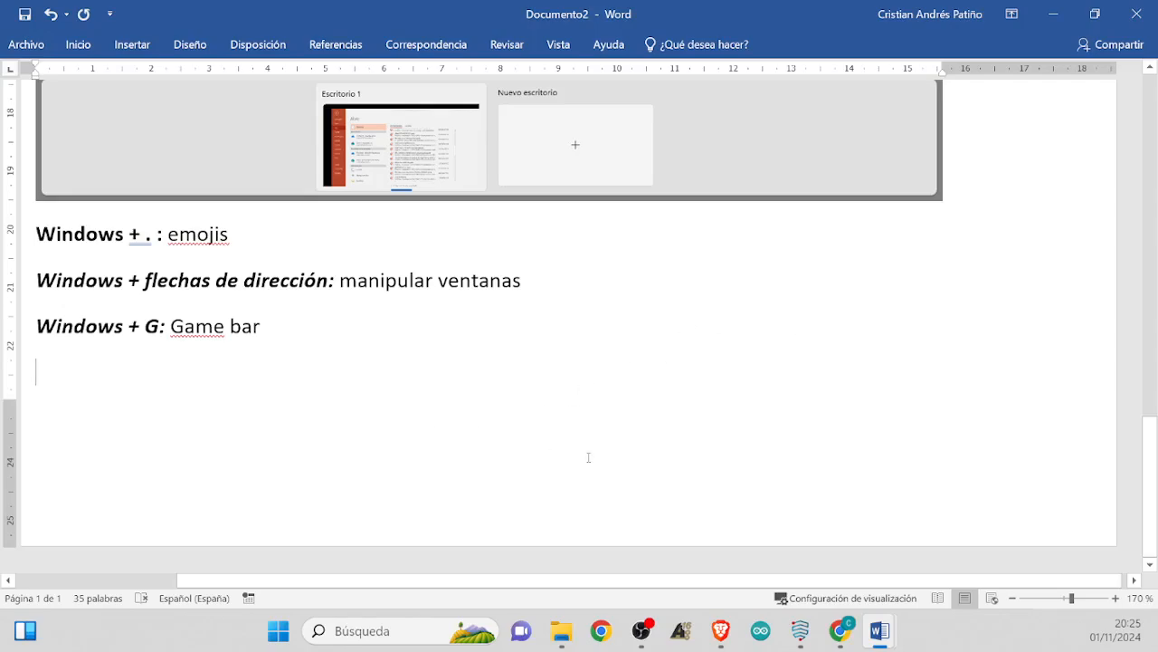
Enter "Windows + L: bloquear pantalla" on the empty line below the Windows + G shortcut
scroll(517, 468, up, 3)
scroll(507, 468, down, 3)
text(Win)
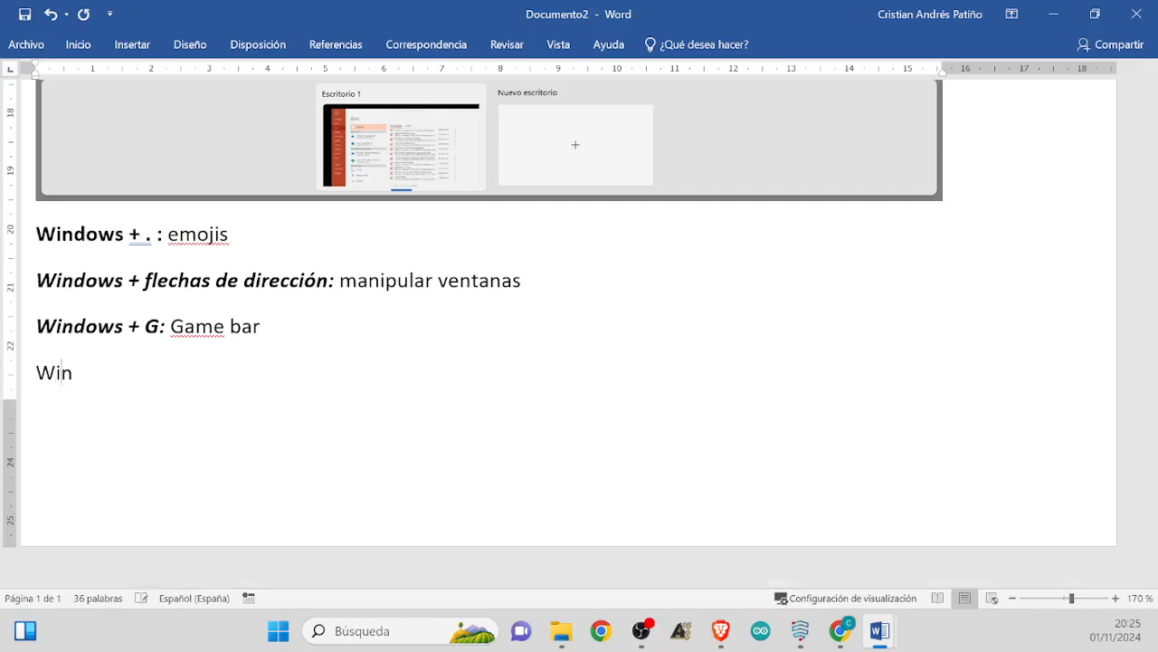
text(dows + L: b)
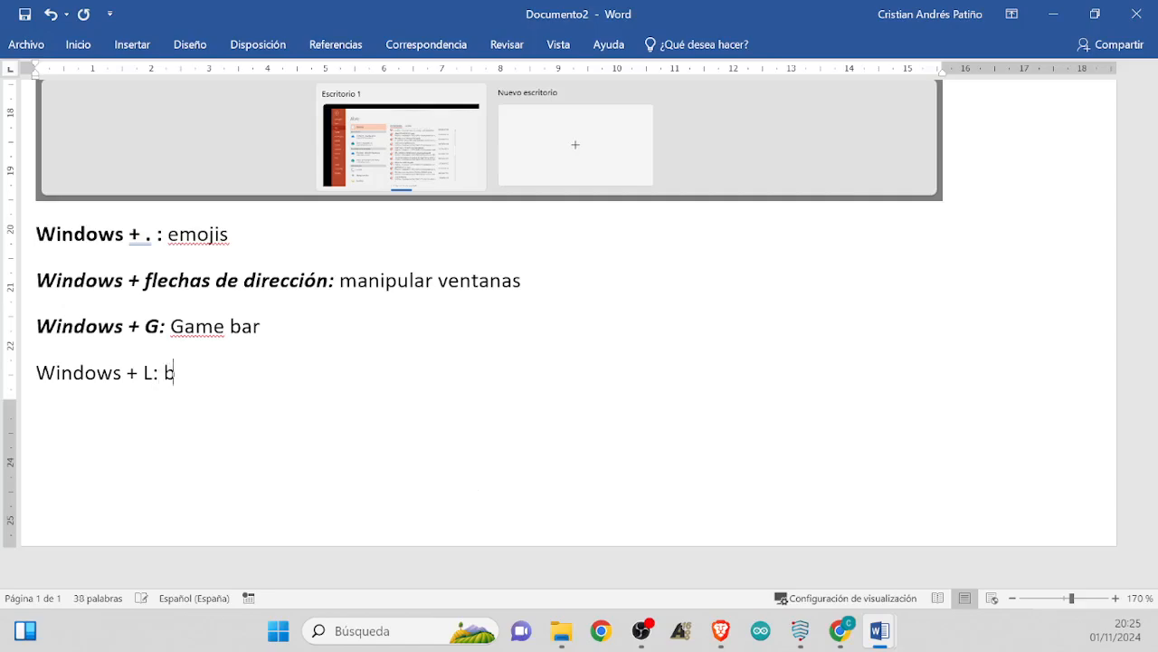
text(loquear pantall)
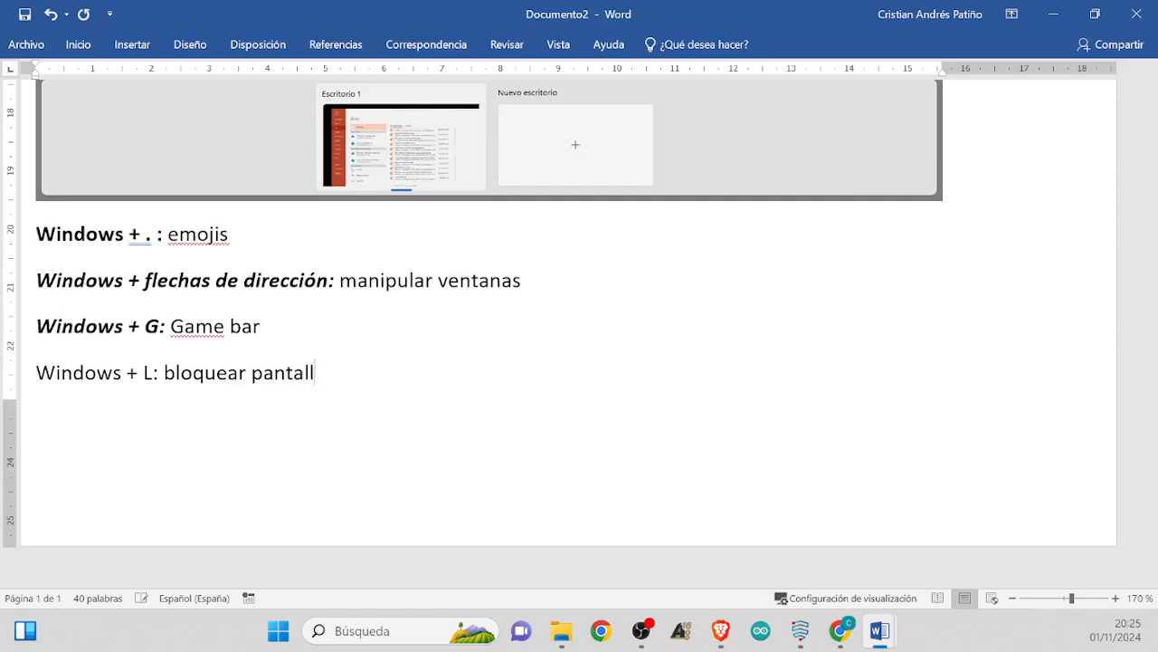
text(e)
key(BackSpace)
text(a)
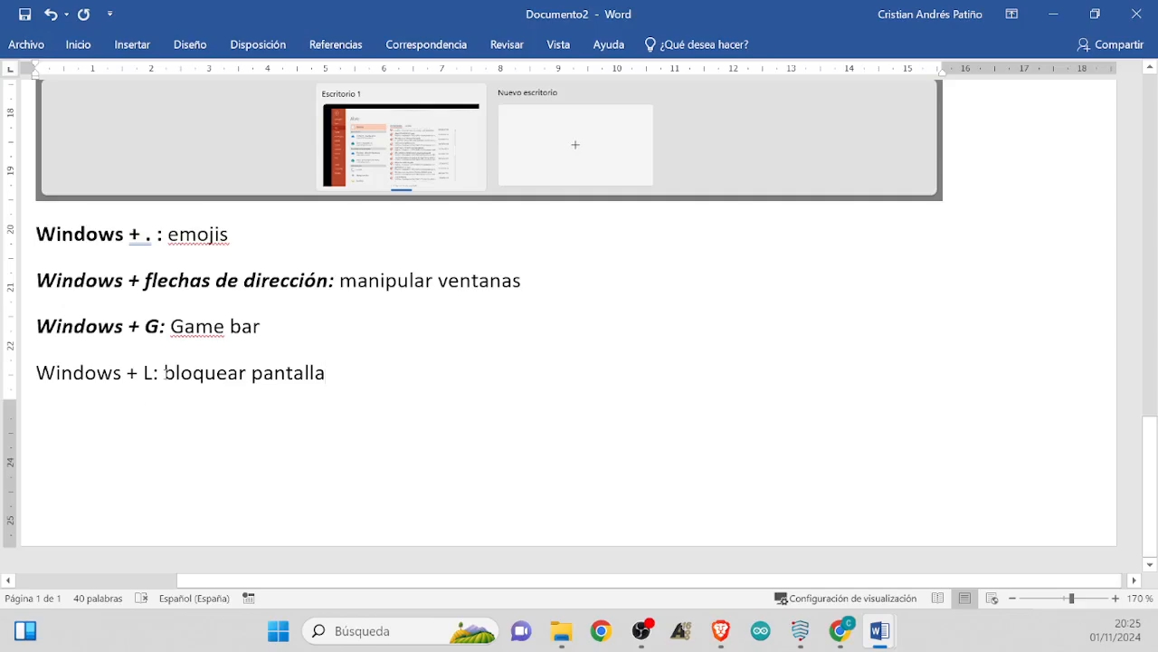
Format the shortcut name "Windows + L:" in bold and italic, and insert a page break after its description
drag(165, 372, 33, 384)
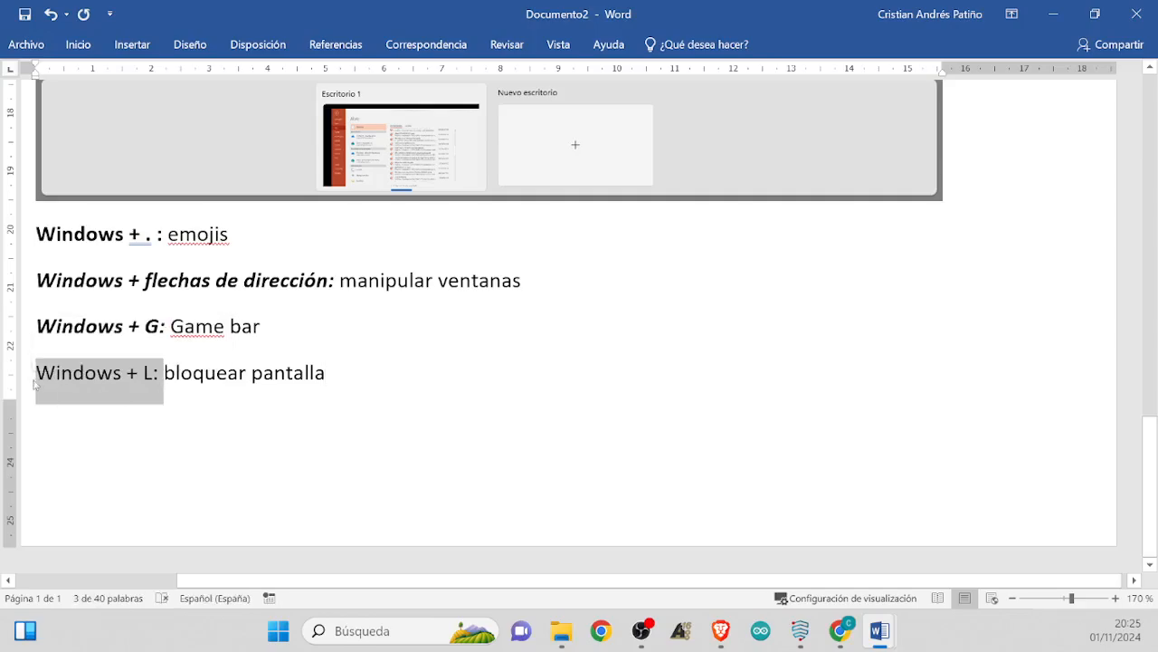
key(ctrl+n)
key(ctrl+k)
key(End)
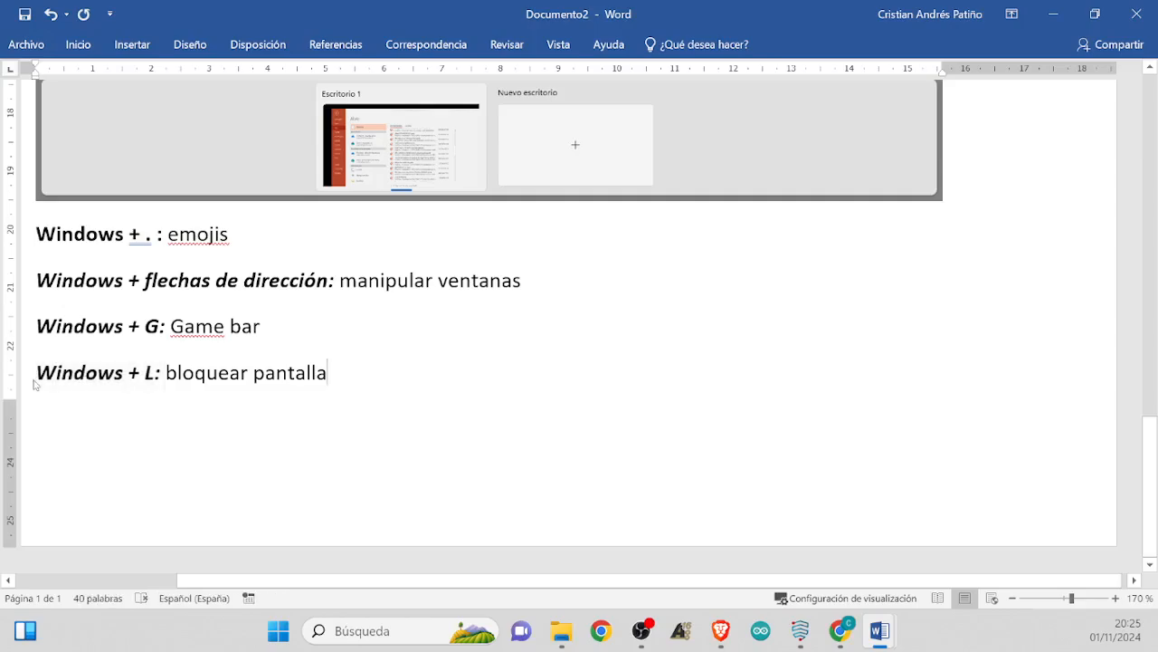
key(ctrl+Return)
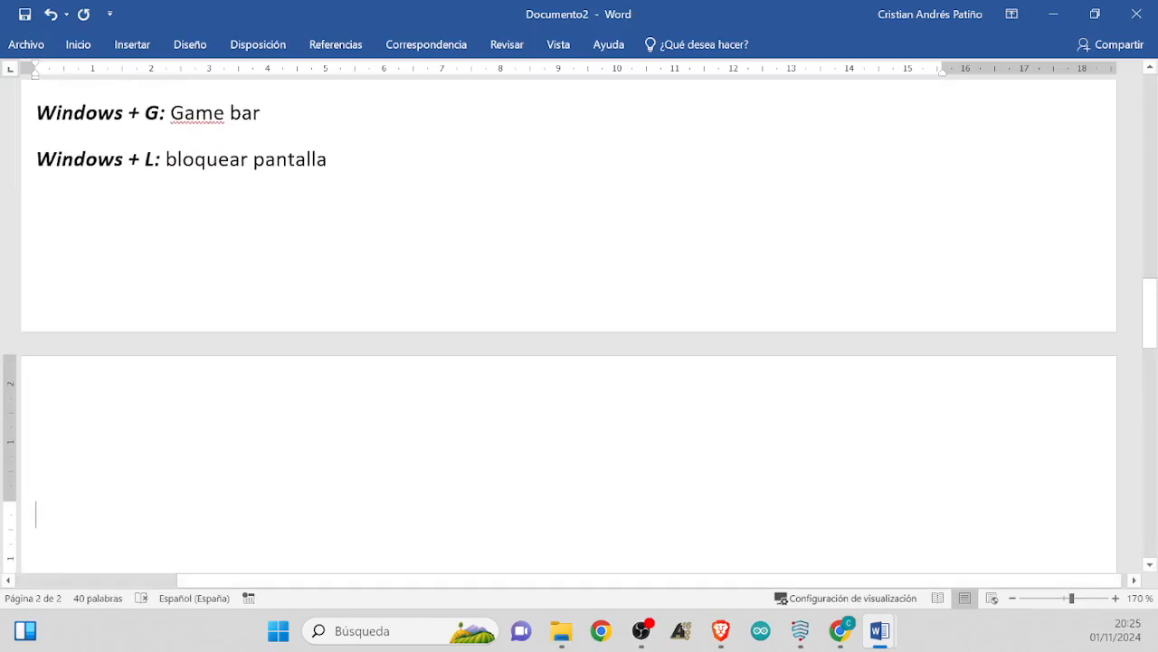
Enter "Windows + D = Windows + M: Minimizar ventanas" as the first line of the second page
text(Windo)
text(w)
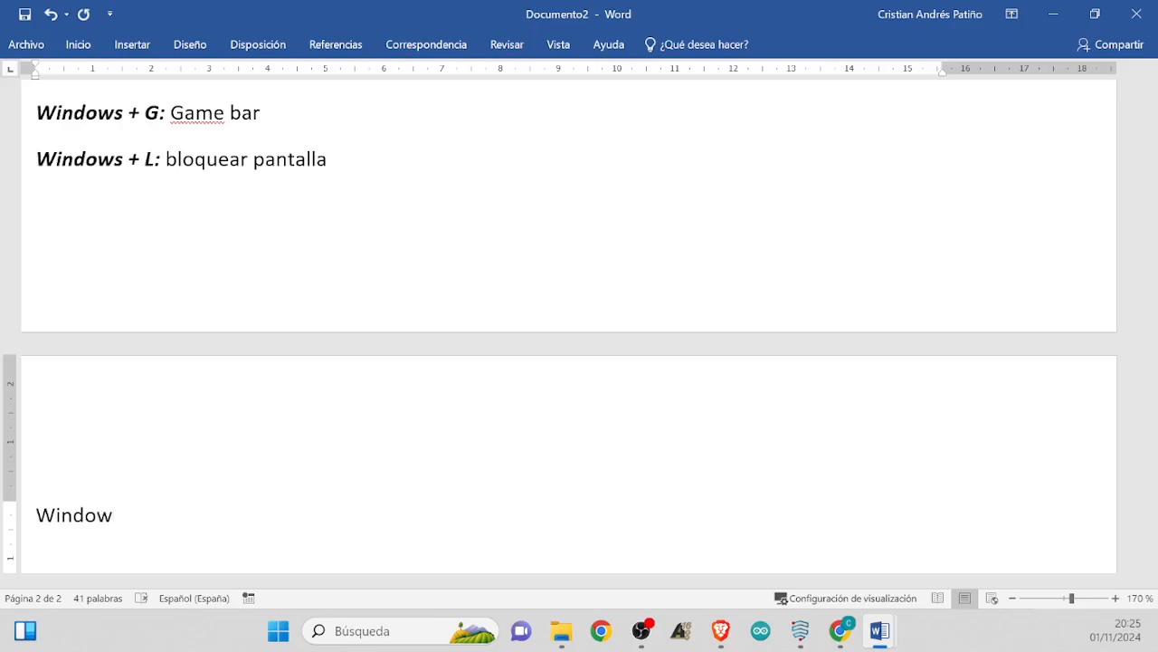
text(s +)
ctrl+scroll(349, 498, up, 11)
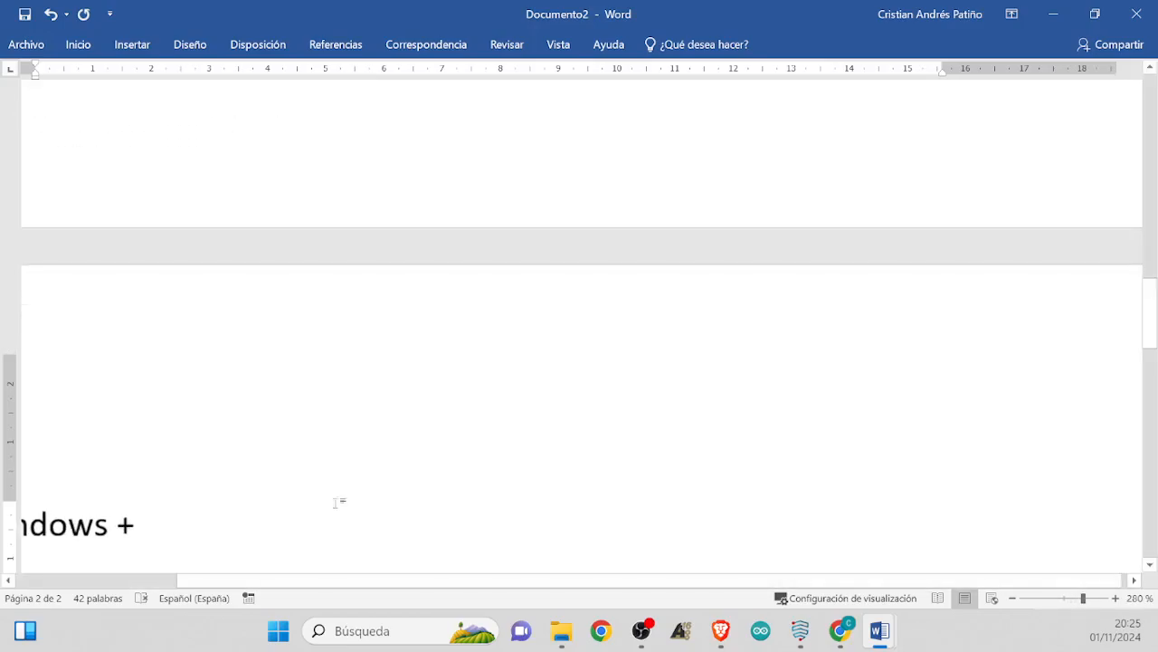
drag(273, 581, 153, 581)
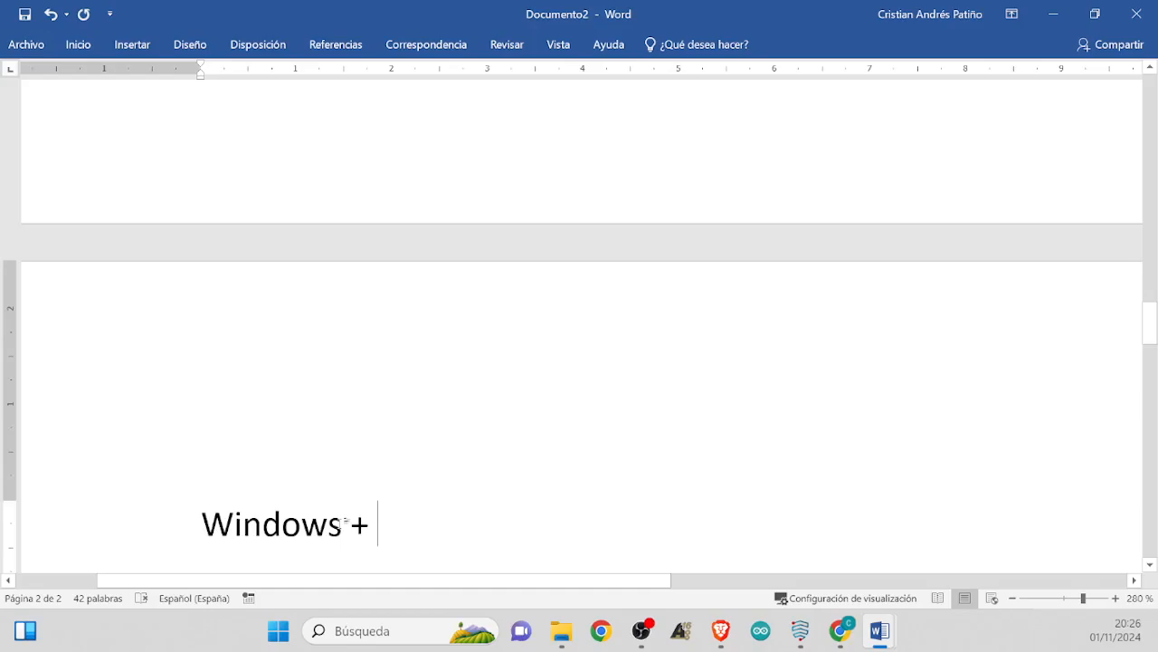
scroll(405, 508, down, 1)
text(D)
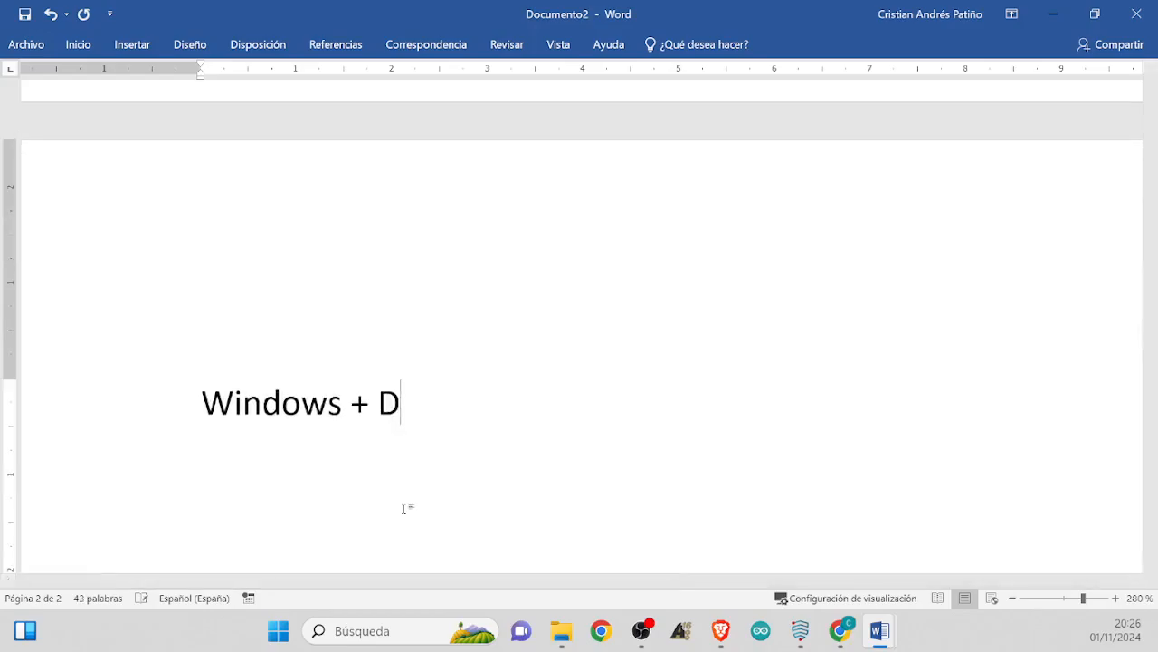
text( = Windo)
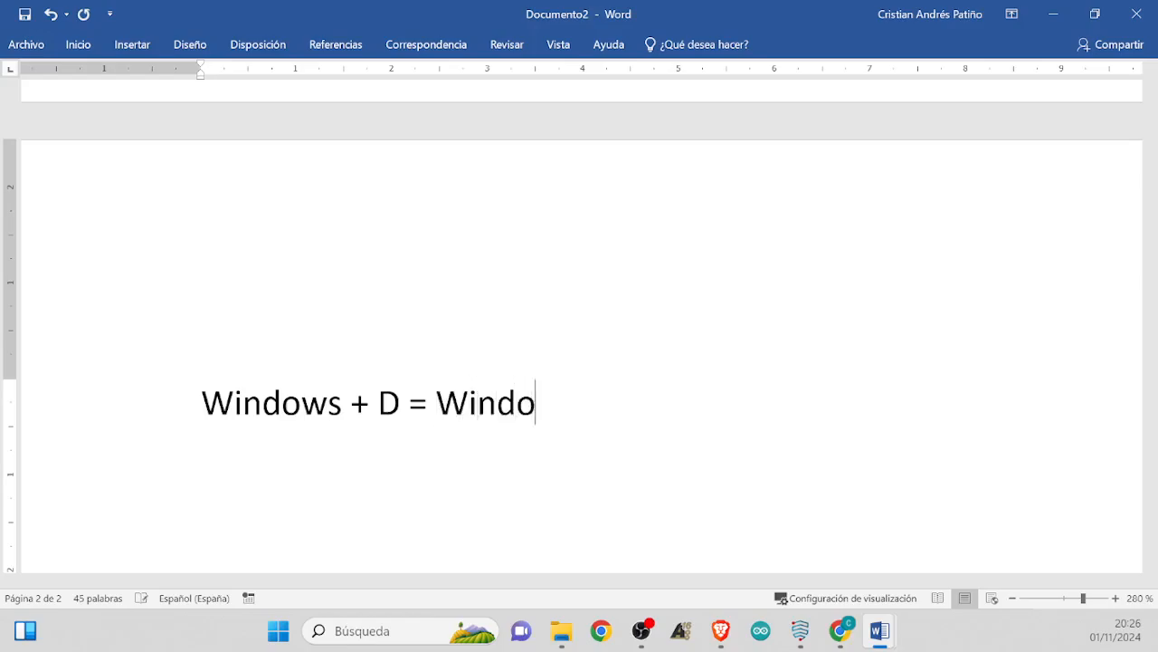
text(wa)
key(BackSpace)
text(s + )
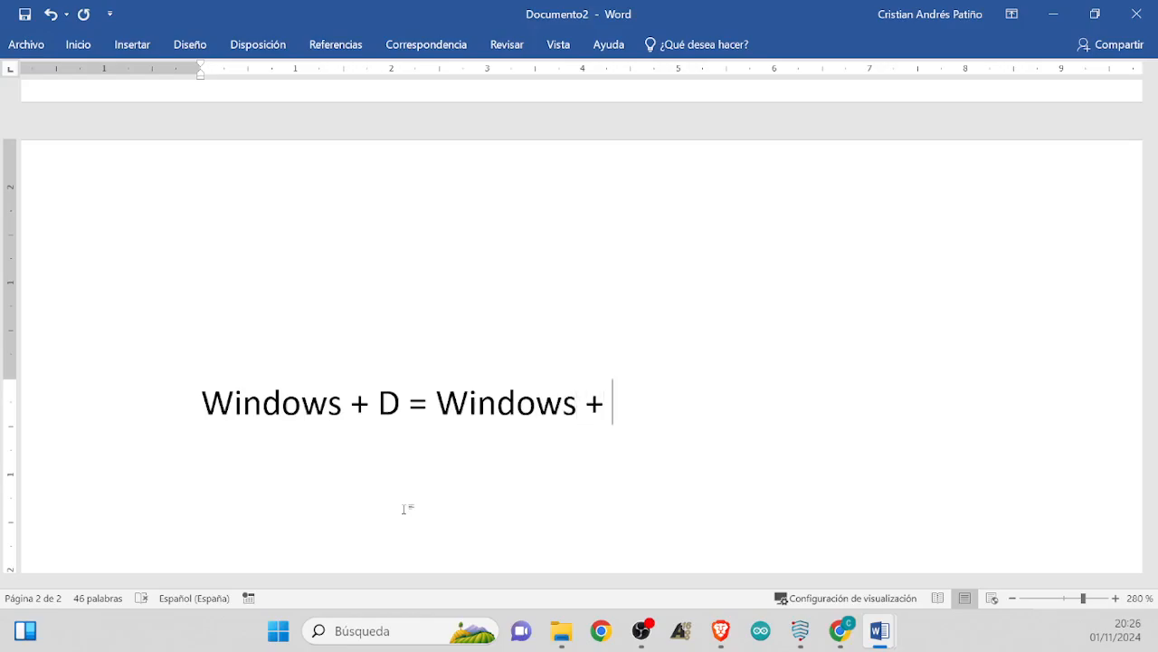
text(M : Mi)
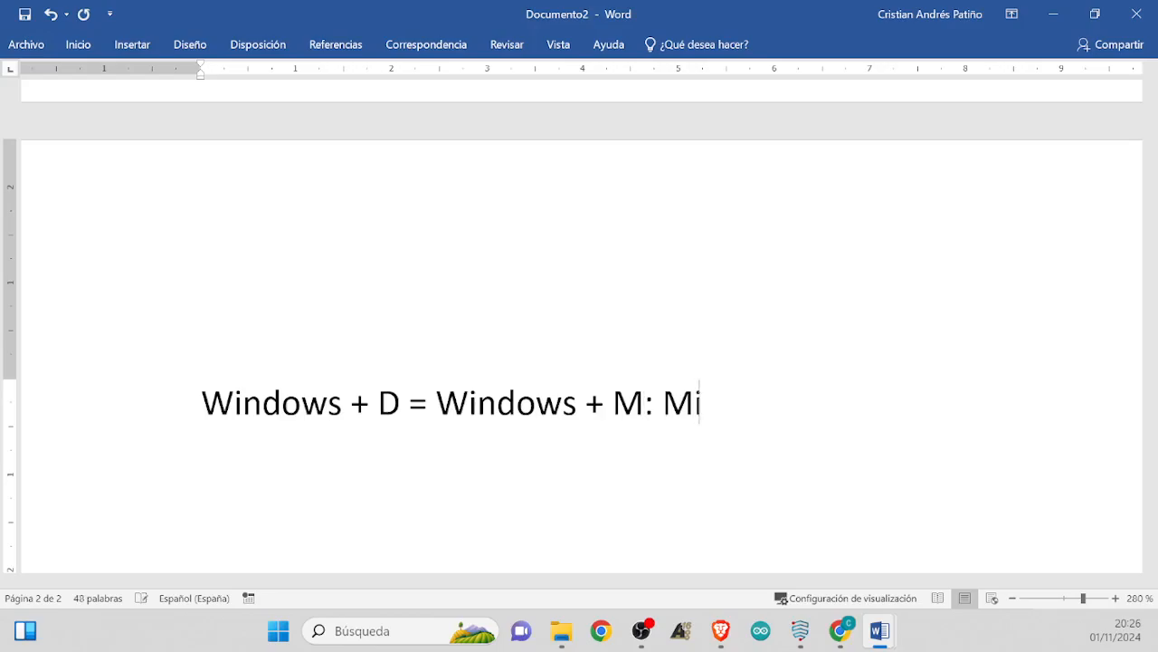
text(nimizar)
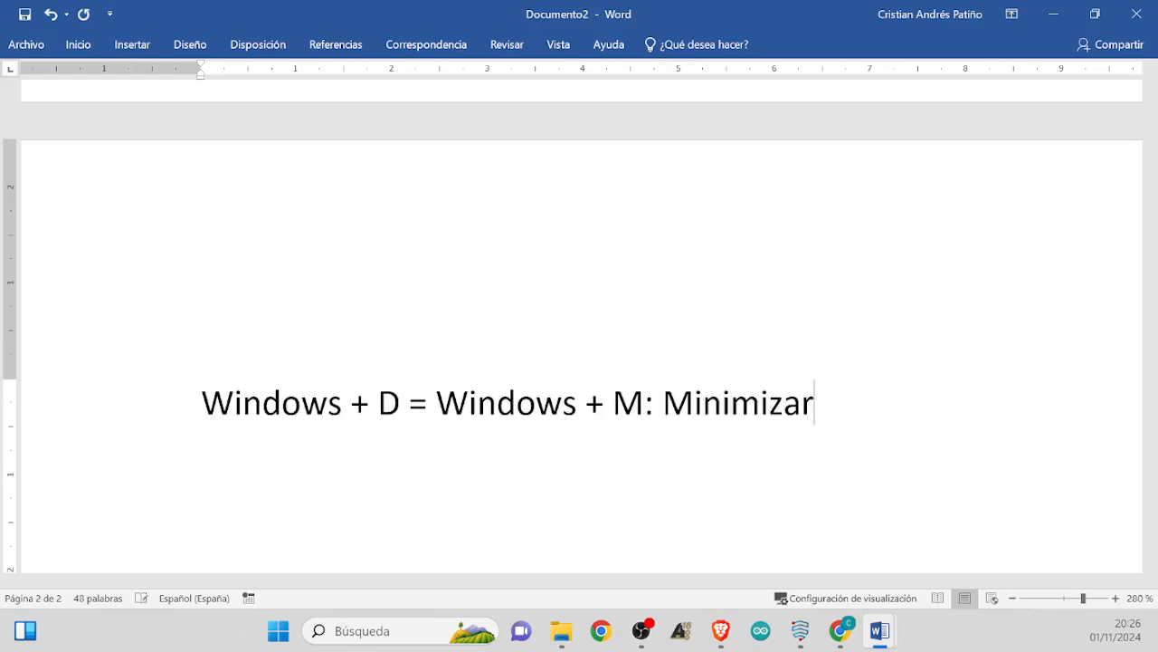
text( ventanas)
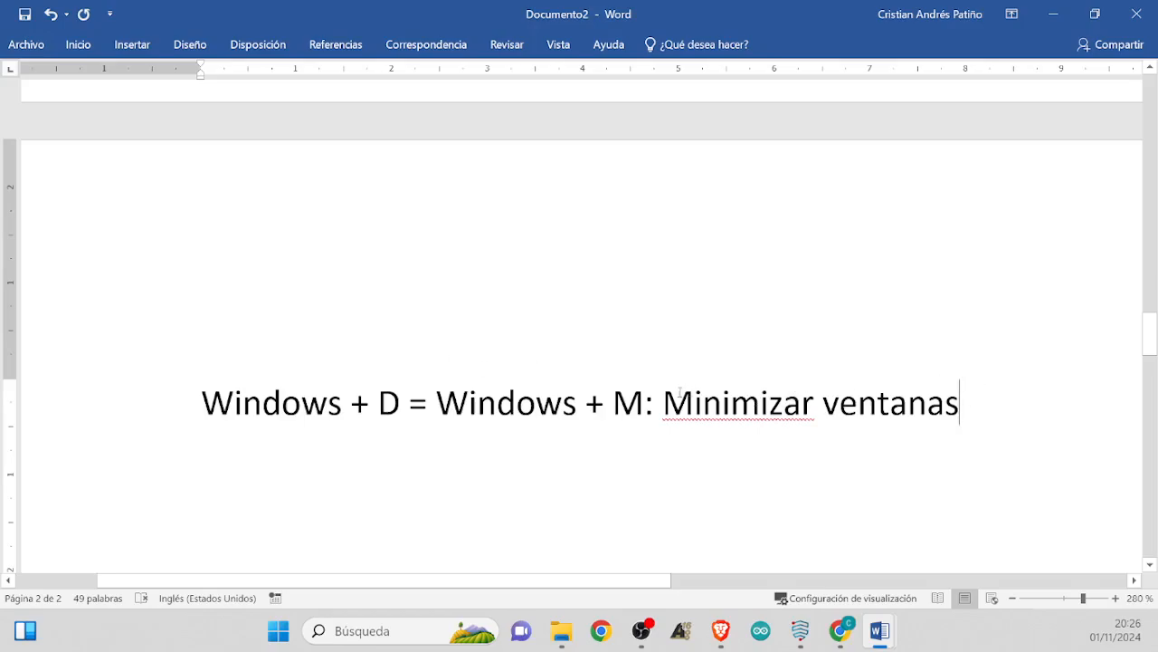
Format "Windows + D = Windows + M:" in bold and italic, and start a new line after its description
drag(664, 407, 201, 402)
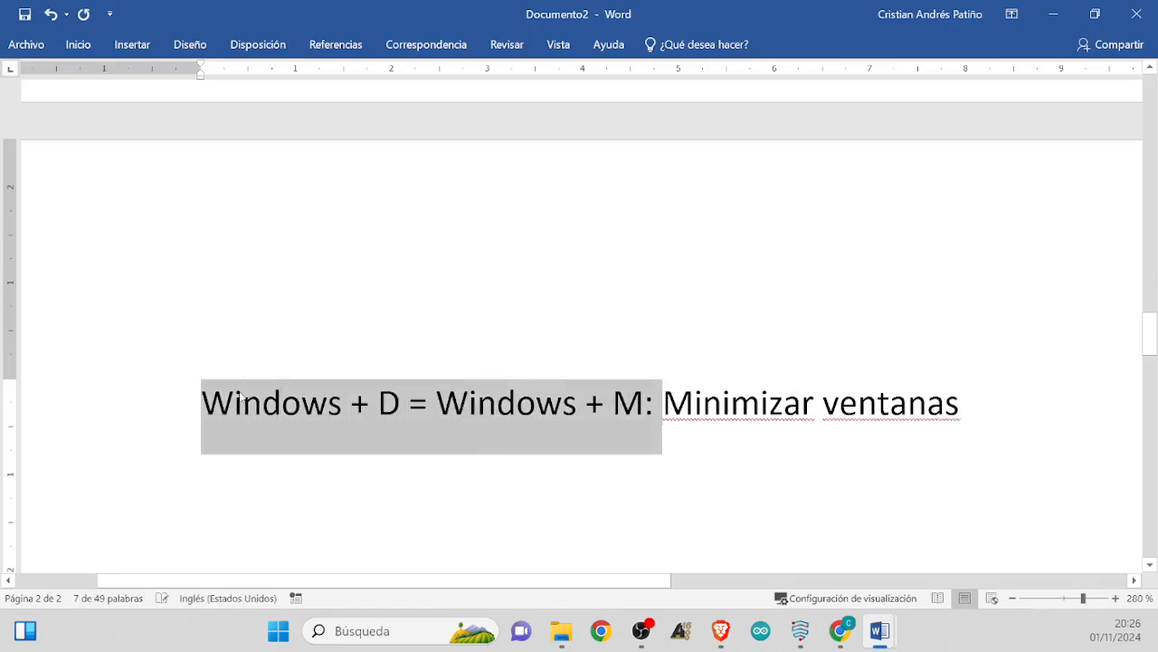
key(ctrl+n)
key(ctrl+k)
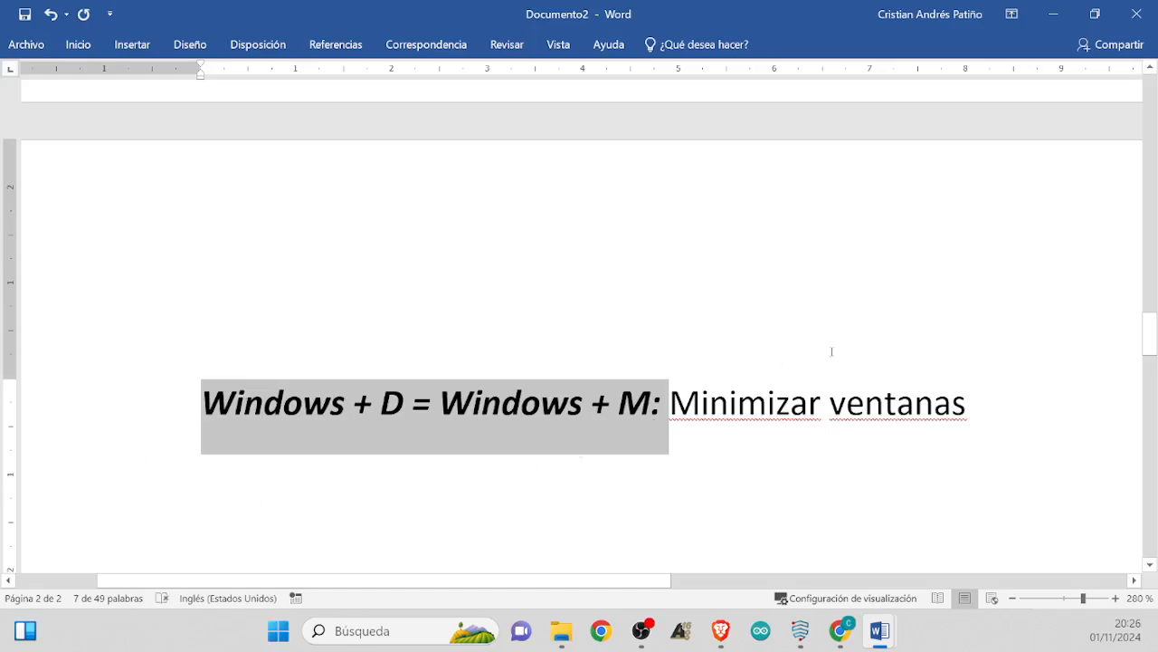
click(1018, 426)
scroll(1014, 434, down, 2)
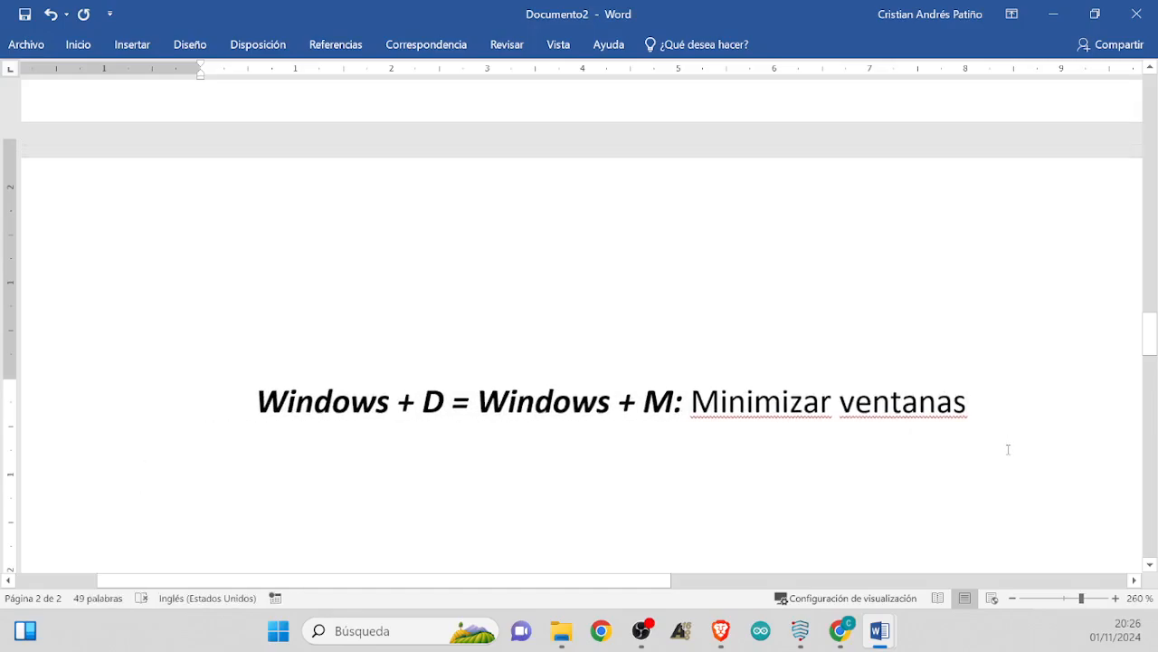
drag(648, 584, 690, 583)
ctrl+scroll(877, 431, down, 2)
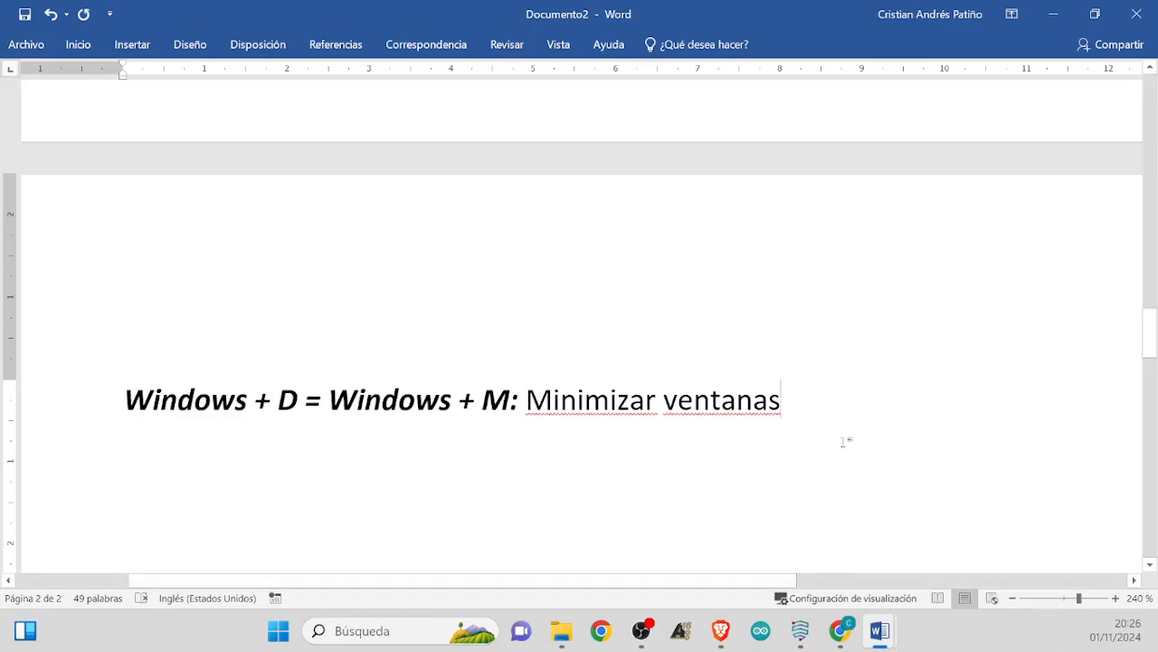
key(Return)
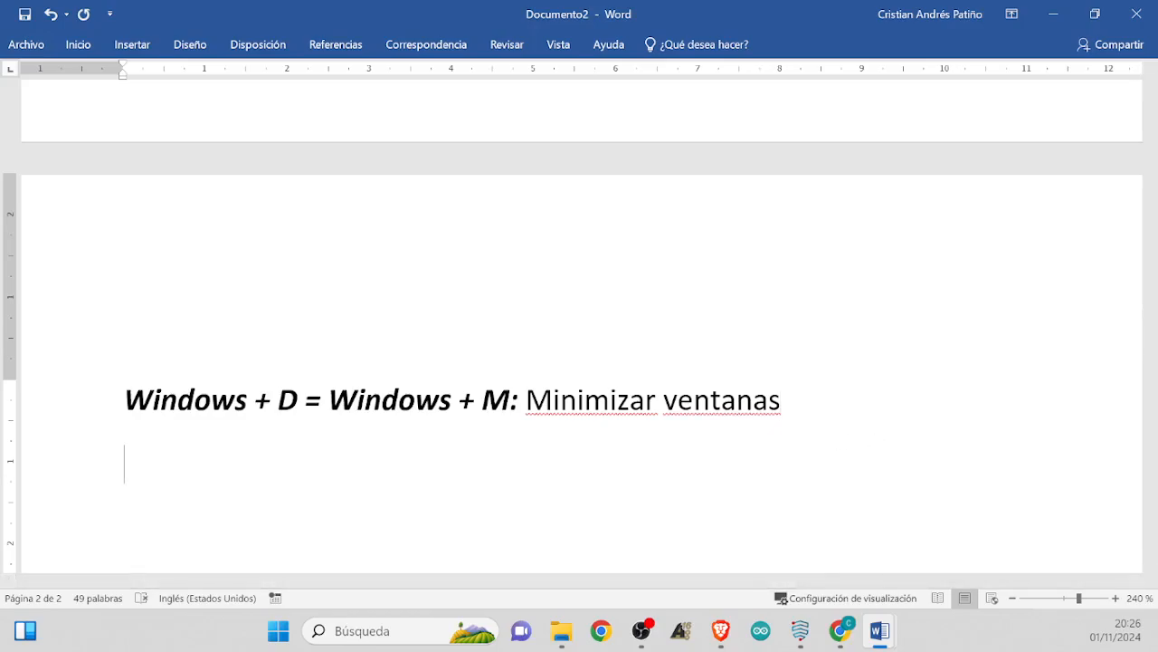
Minimize all open windows to show the desktop, and restore them
key(super+d)
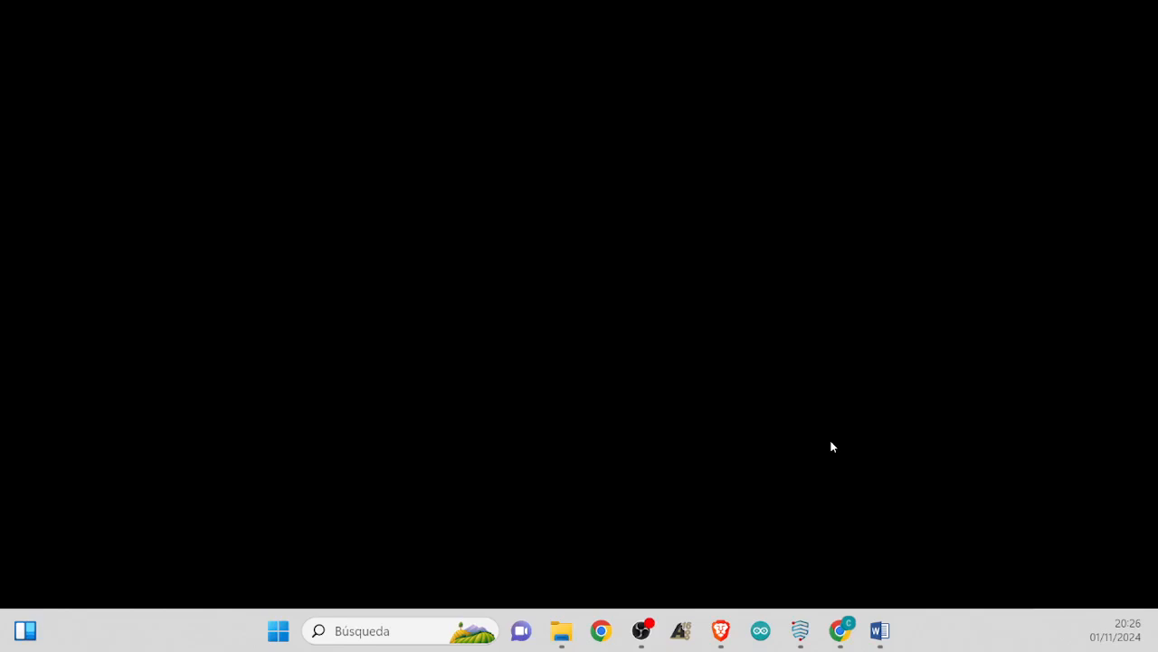
key(super+d)
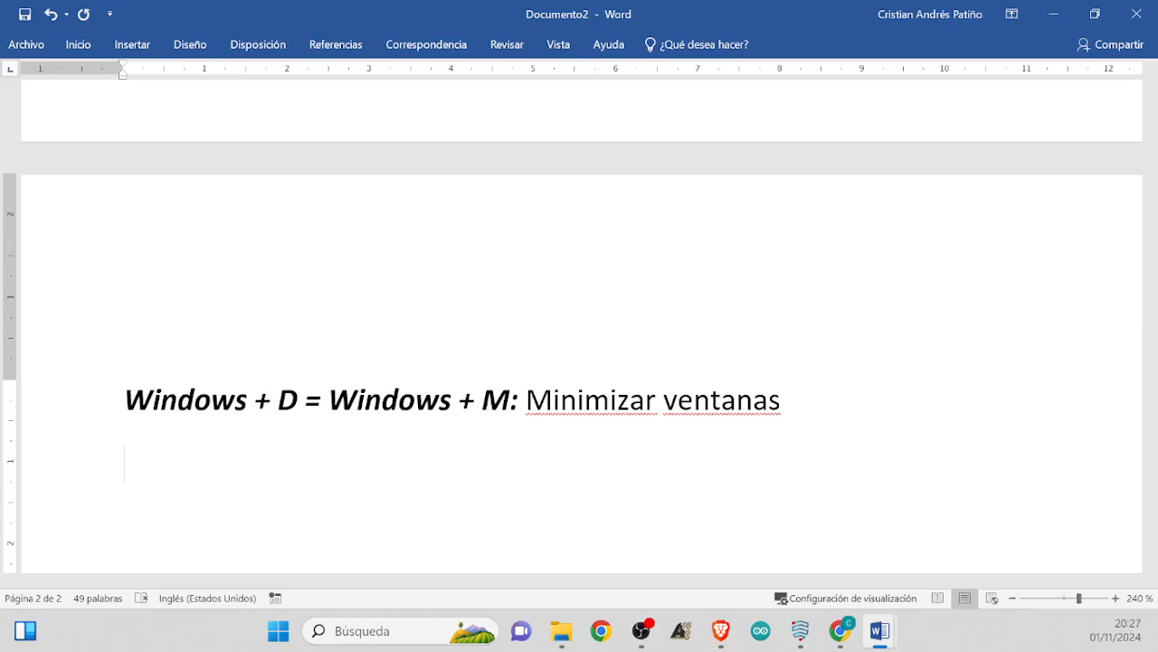
Format the shortcut name "Alt + Tab:" in bold, and return the cursor to the empty line below the Windows + D entry
scroll(452, 476, up, 10)
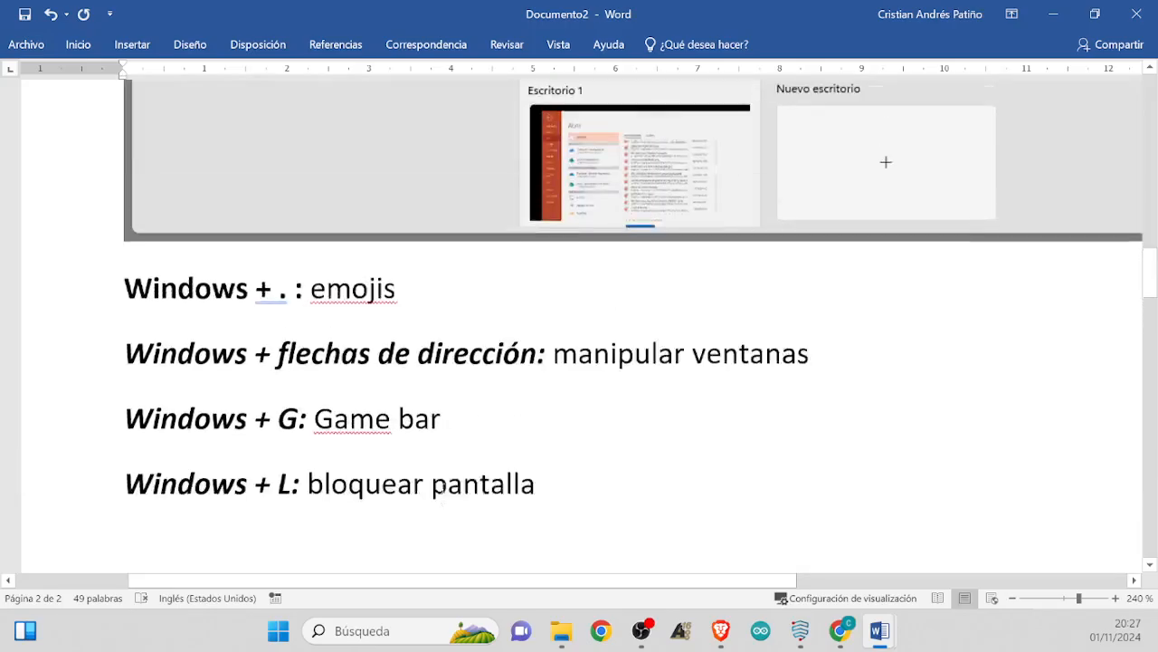
scroll(443, 490, up, 7)
scroll(459, 334, down, 5)
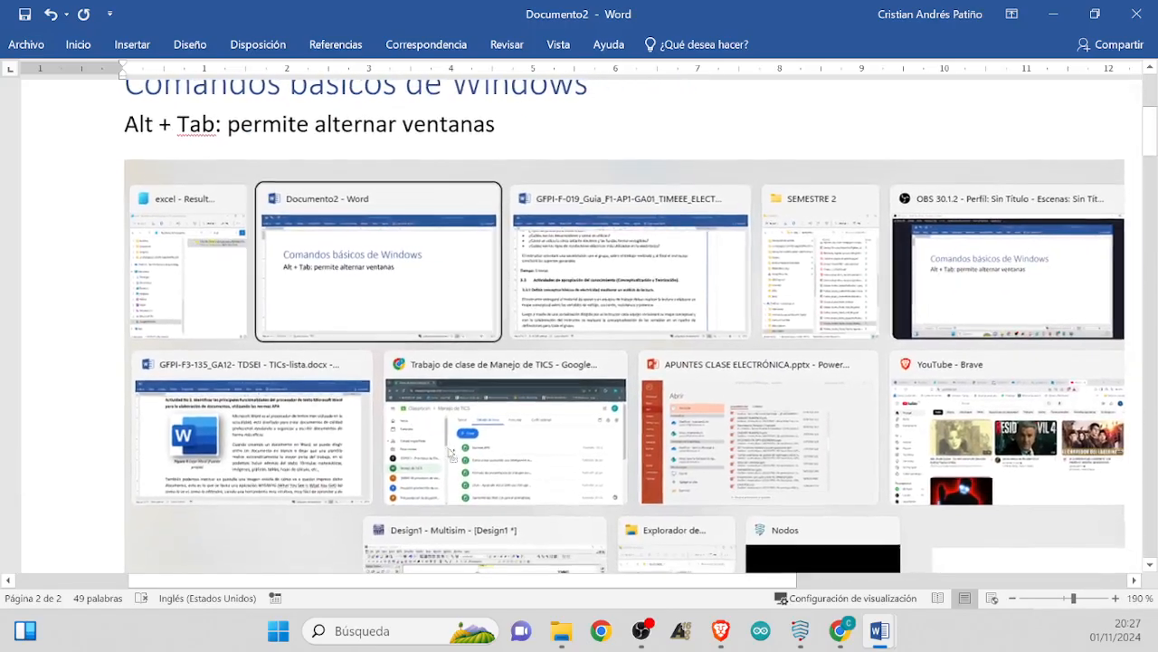
scroll(459, 334, up, 1)
scroll(457, 344, down, 15)
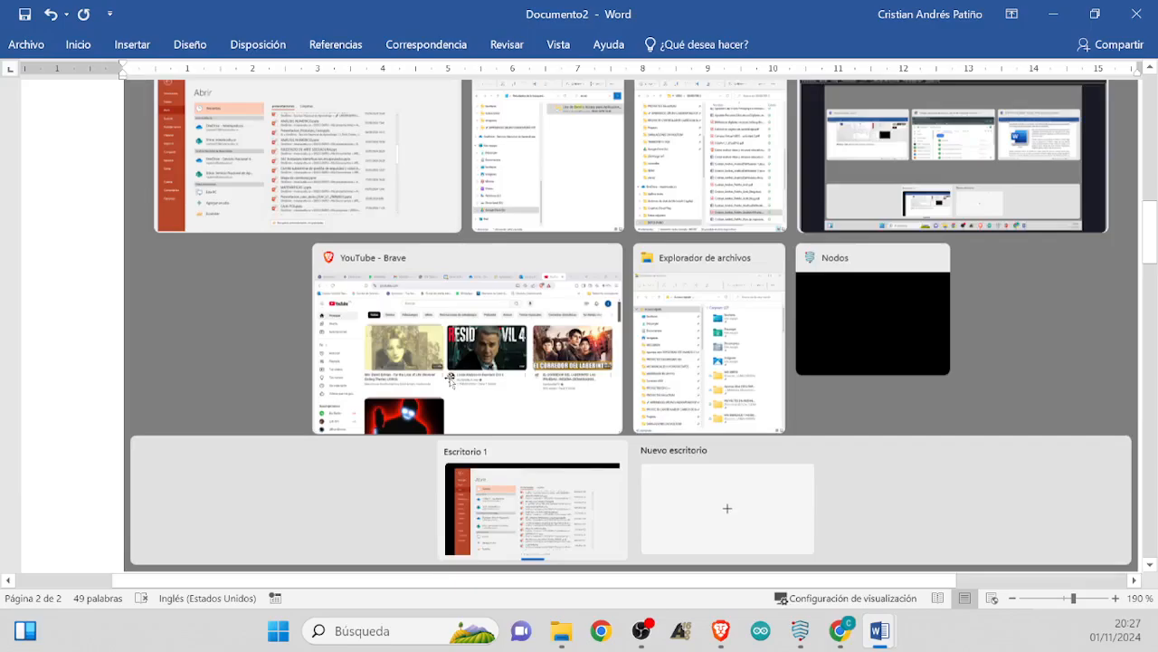
scroll(451, 382, down, 4)
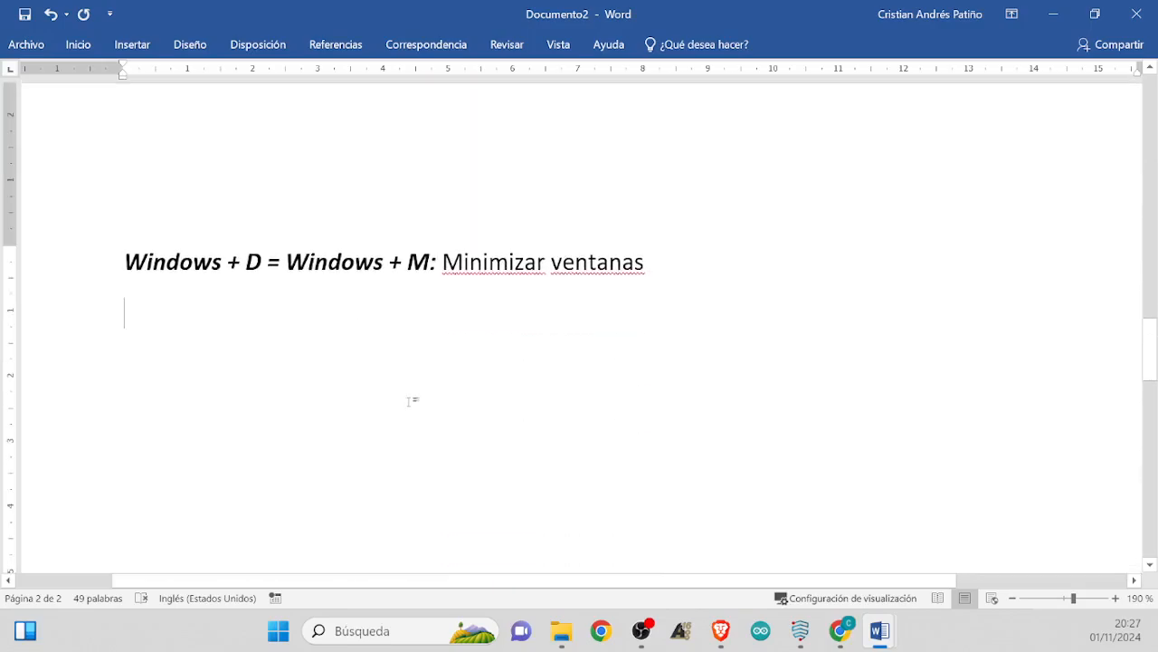
scroll(411, 398, up, 4)
scroll(409, 401, up, 15)
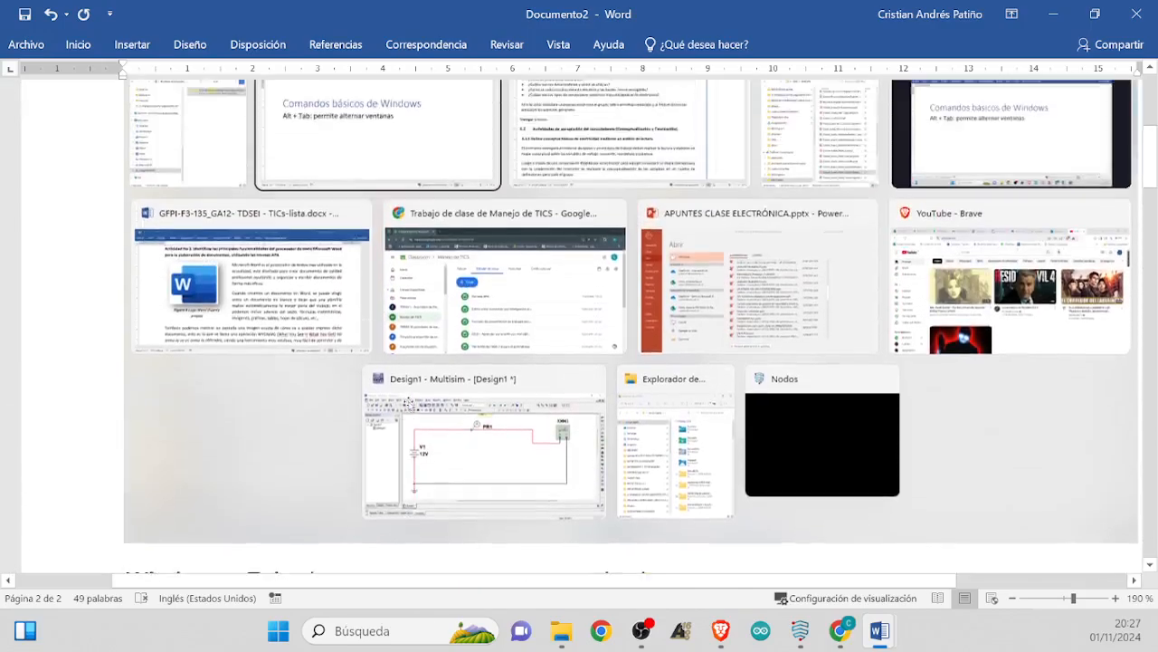
scroll(409, 401, up, 3)
scroll(343, 289, down, 5)
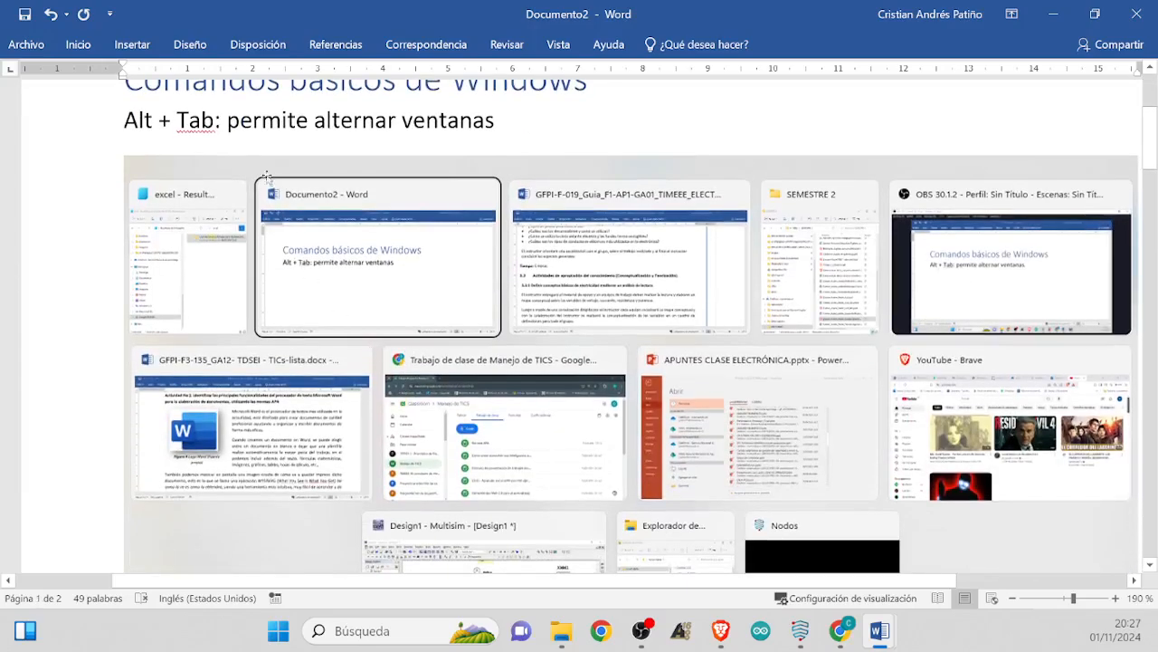
drag(221, 124, 113, 127)
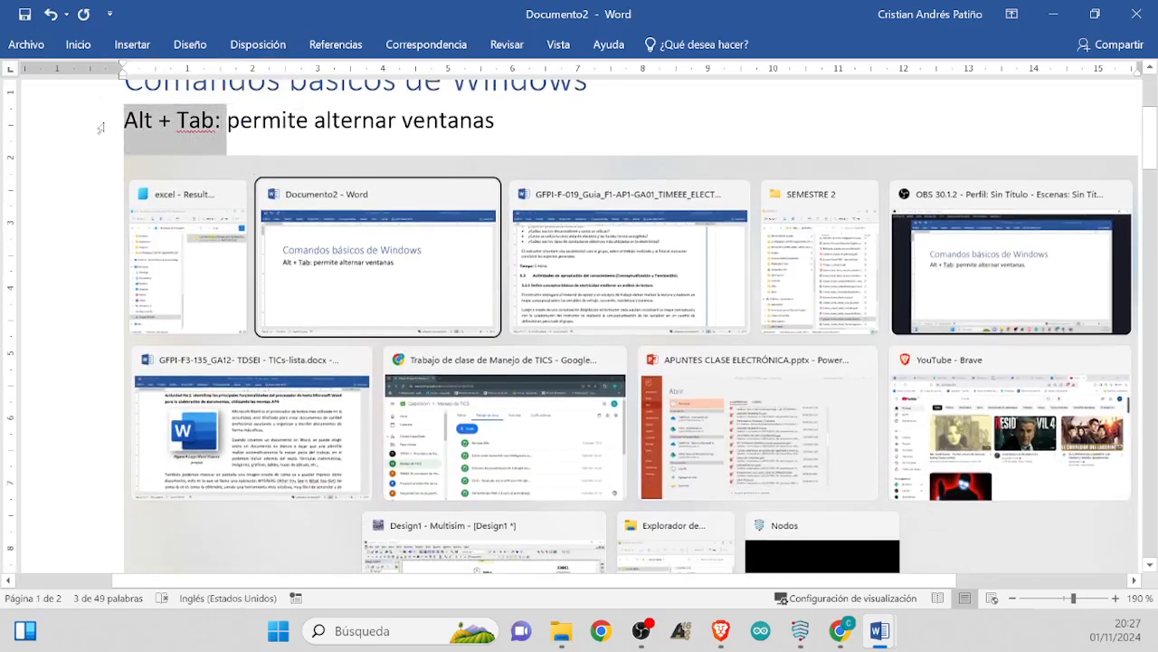
key(ctrl+b)
scroll(289, 384, down, 15)
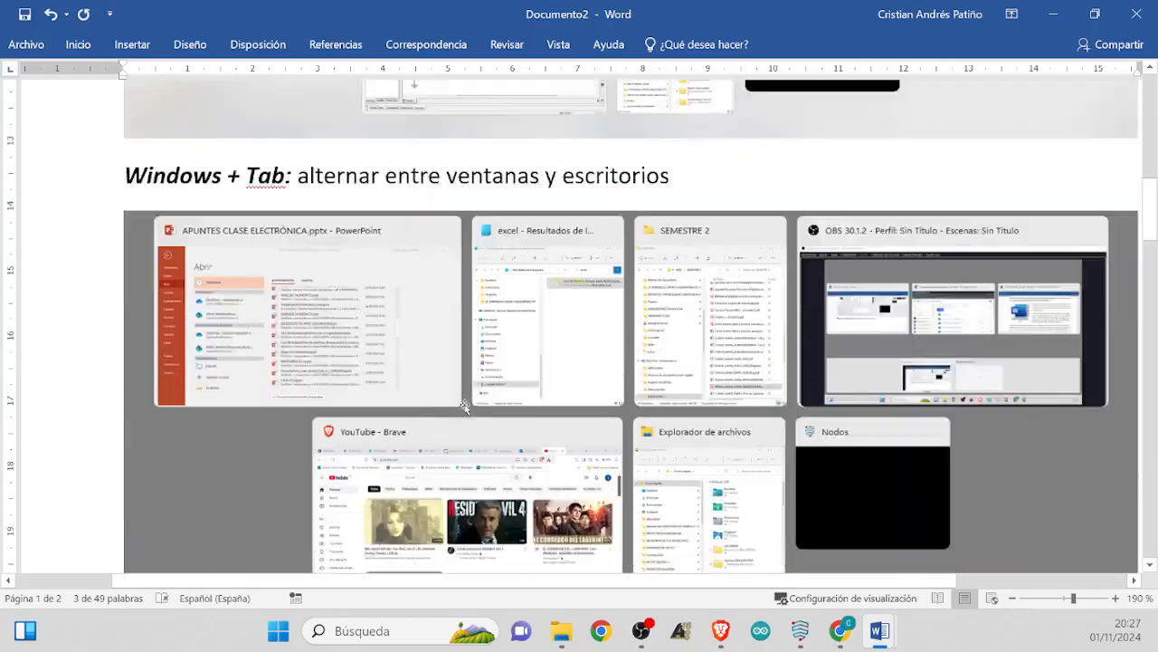
scroll(289, 384, down, 5)
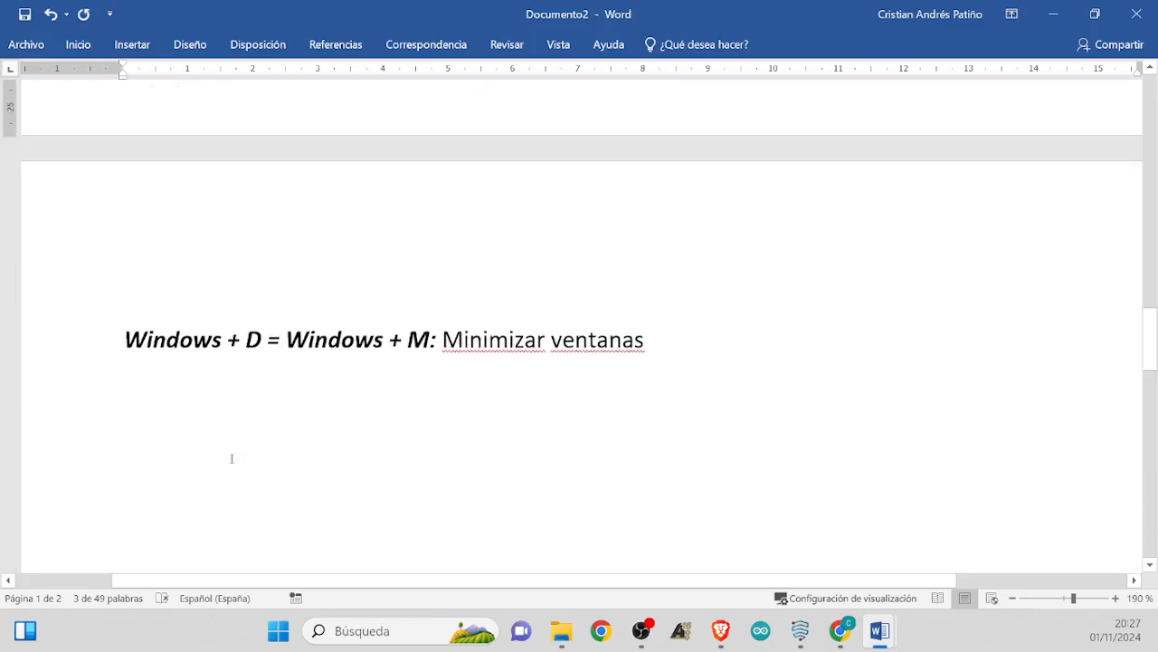
click(256, 458)
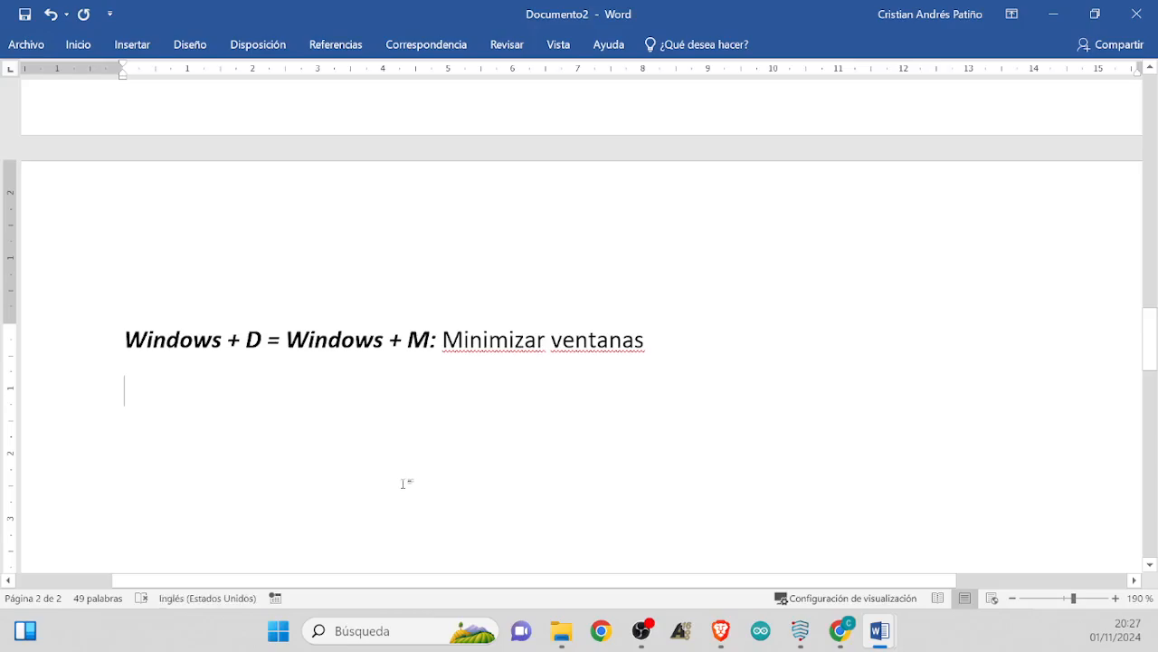
Enter "Reconociendo el entorno de Word" on the empty line below the Windows + D entry
text(Reco)
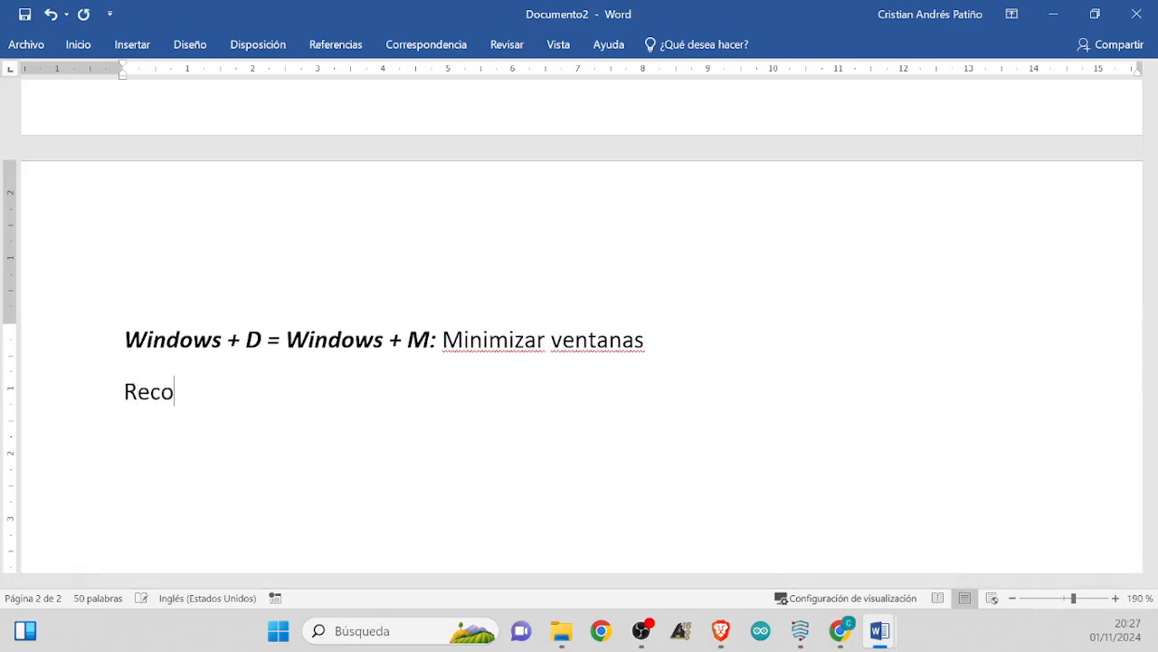
text(nociendo el)
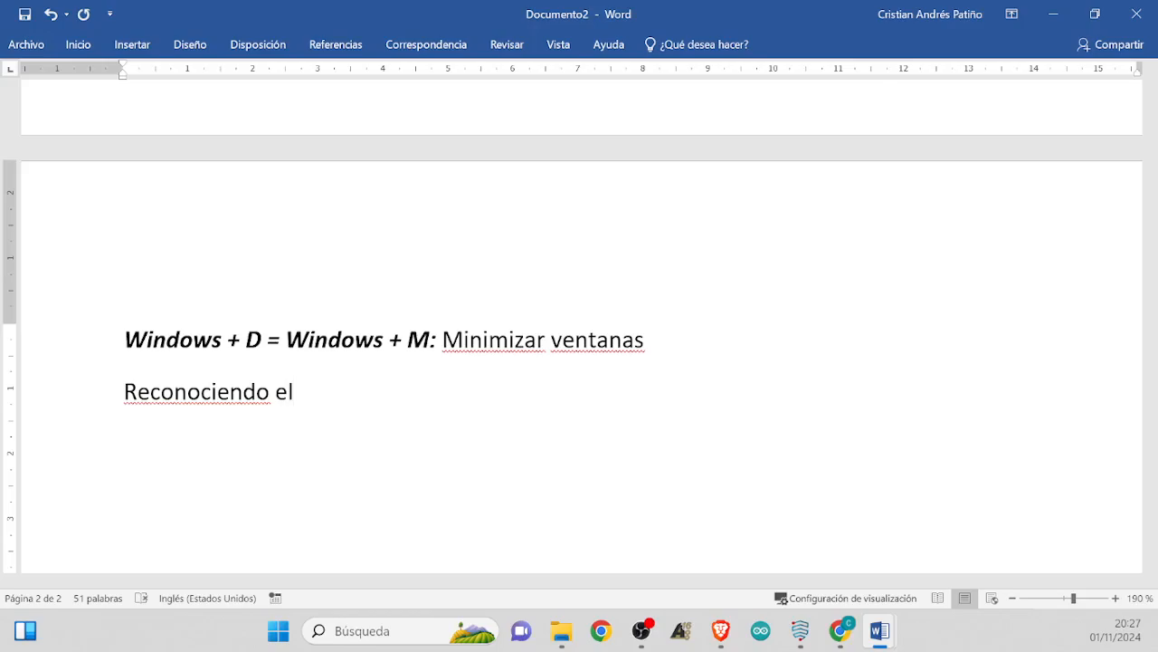
text(enton)
key(BackSpace)
text(r)
key(BackSpace)
key(BackSpace)
key(BackSpace)
key(BackSpace)
key(BackSpace)
text(entorno de )
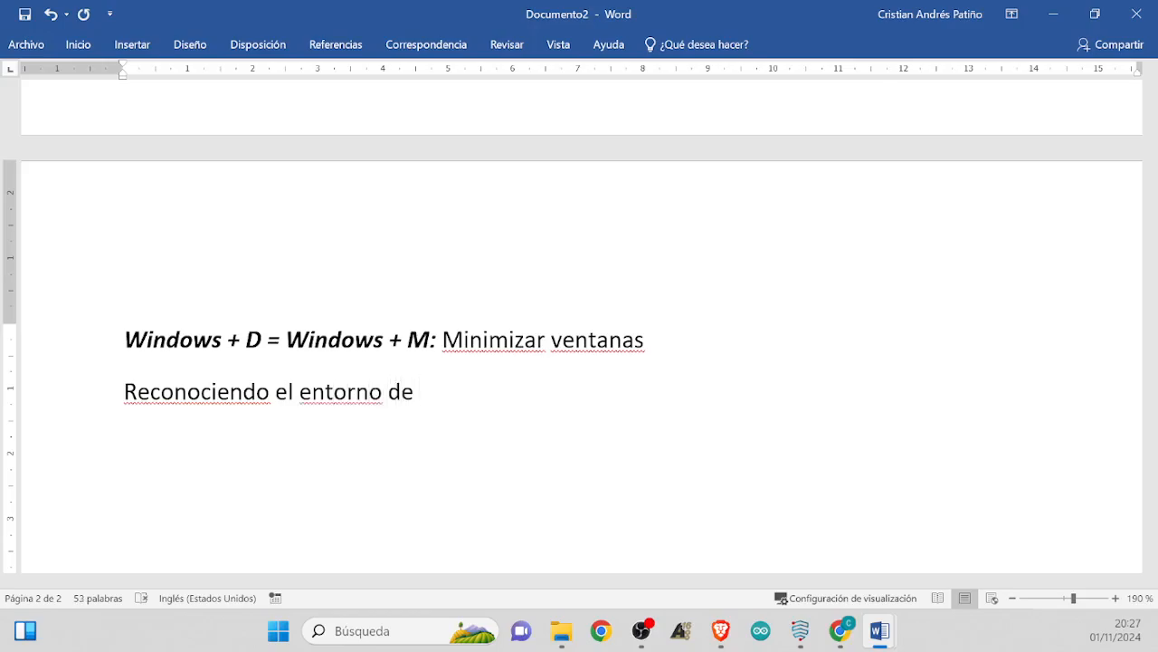
text(Word)
Apply the Título 2 style to "Reconociendo el entorno de Word" and start a new line below it
triple_click(530, 390)
right_click(206, 400)
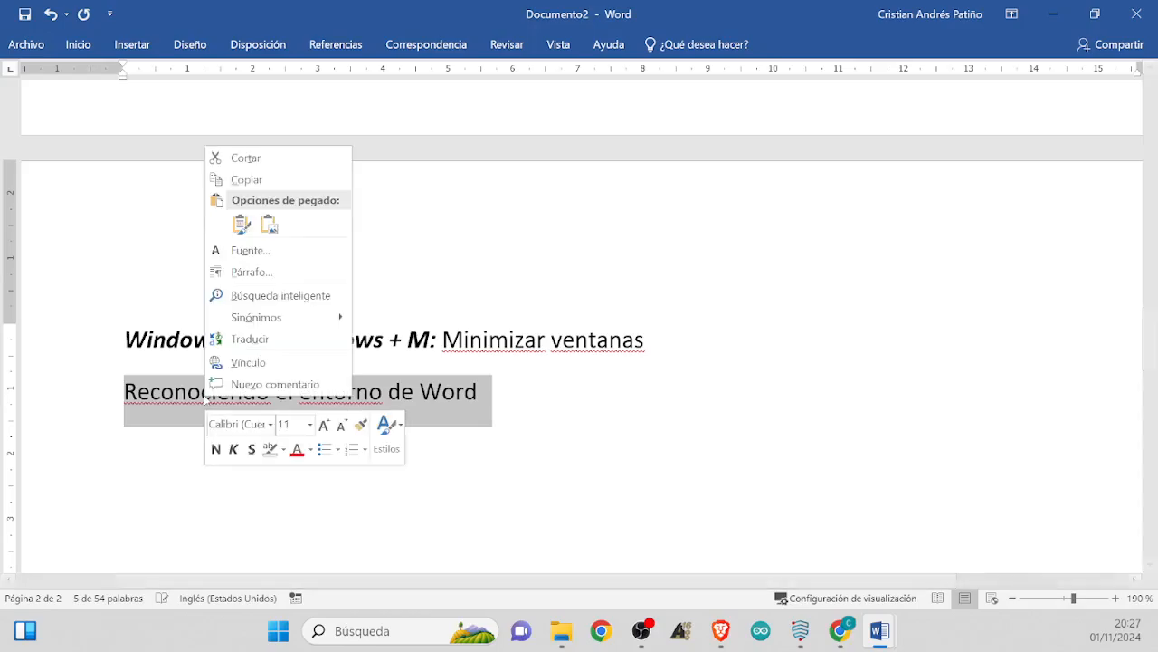
click(387, 427)
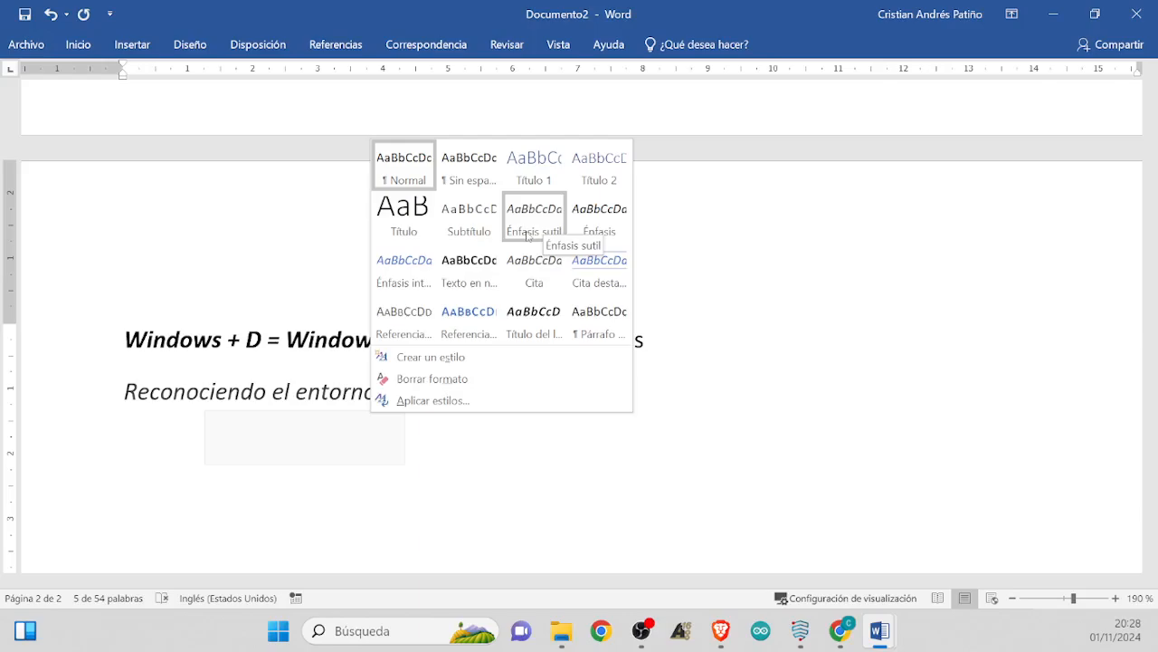
key(Escape)
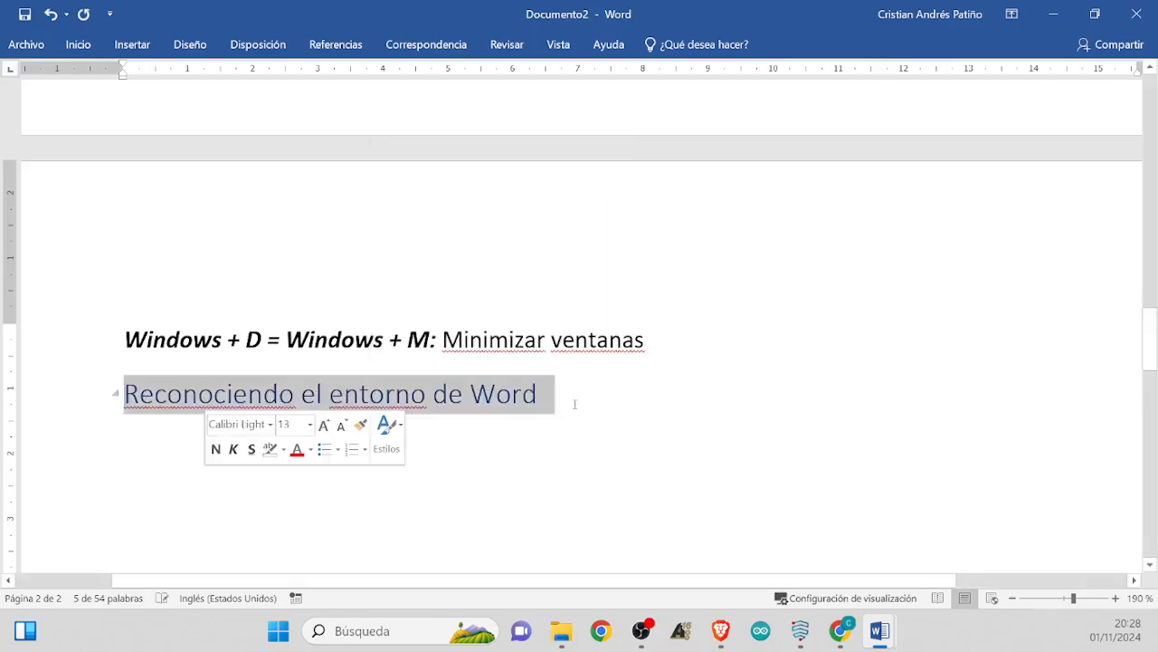
click(585, 473)
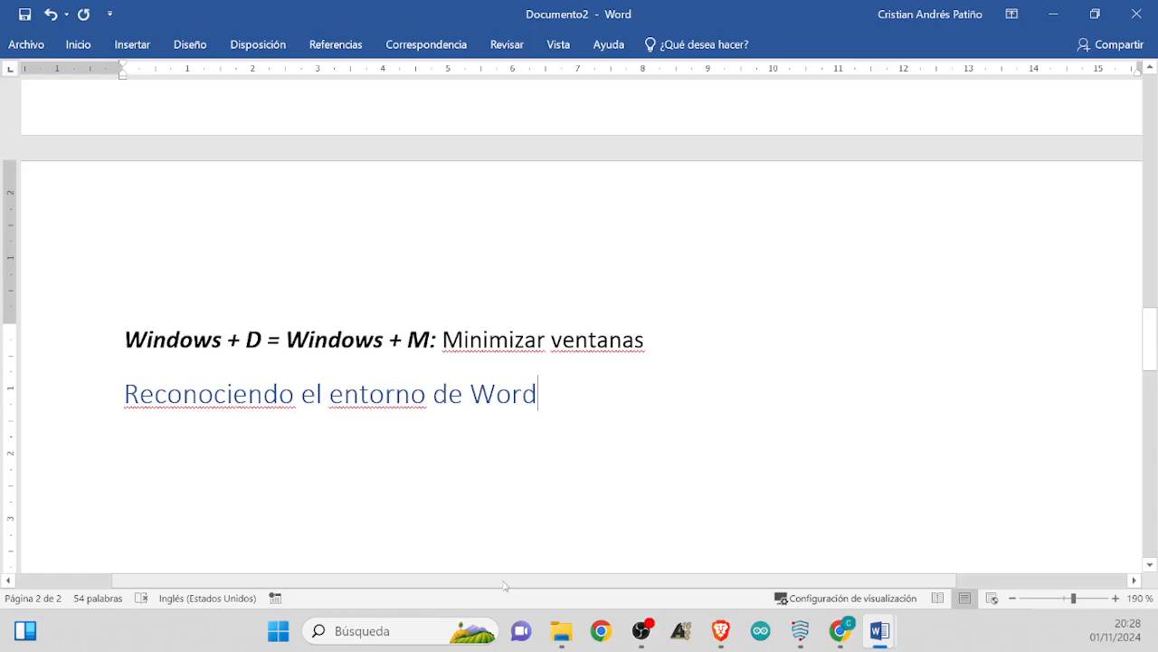
scroll(533, 466, right, 3)
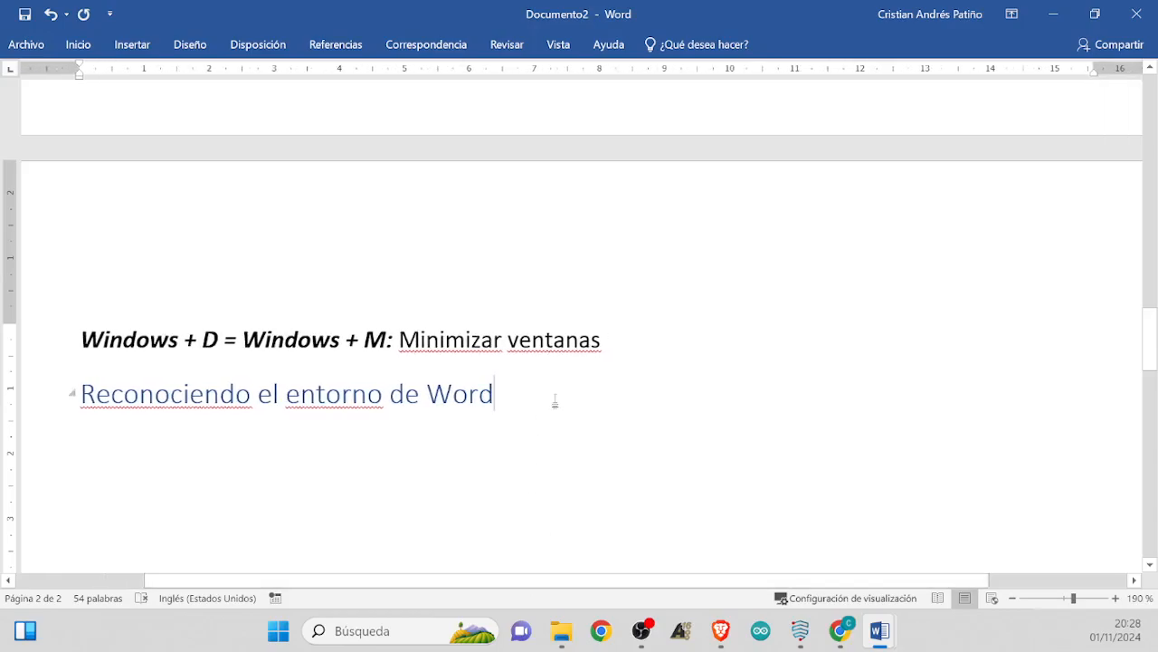
key(Return)
scroll(579, 412, down, 2)
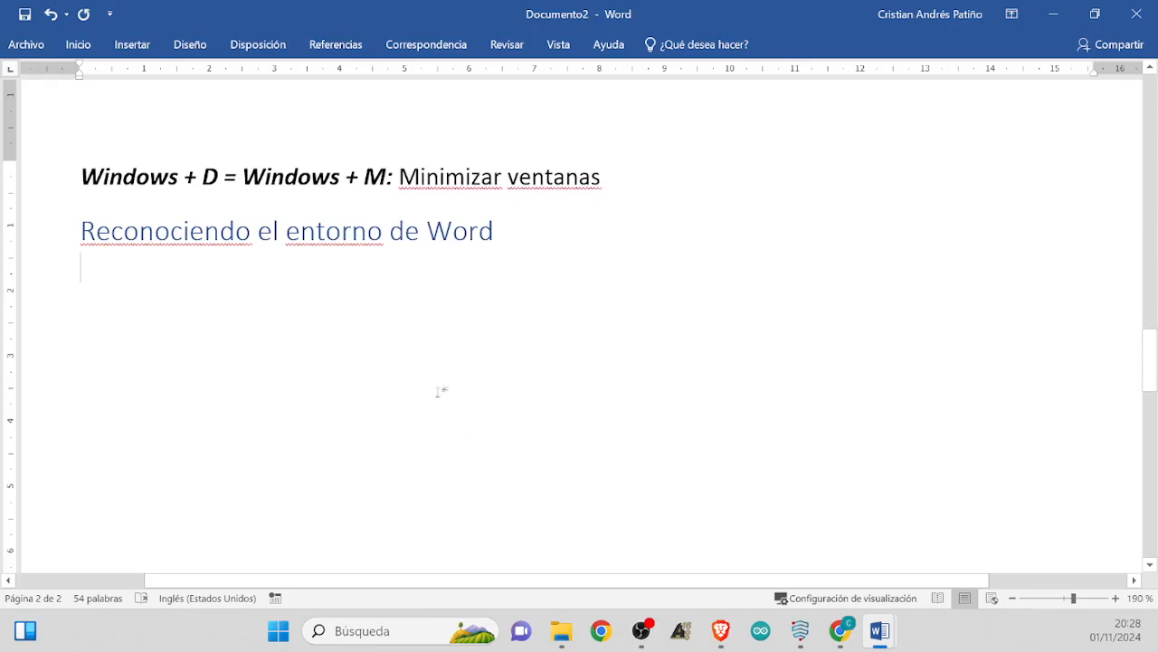
click(26, 45)
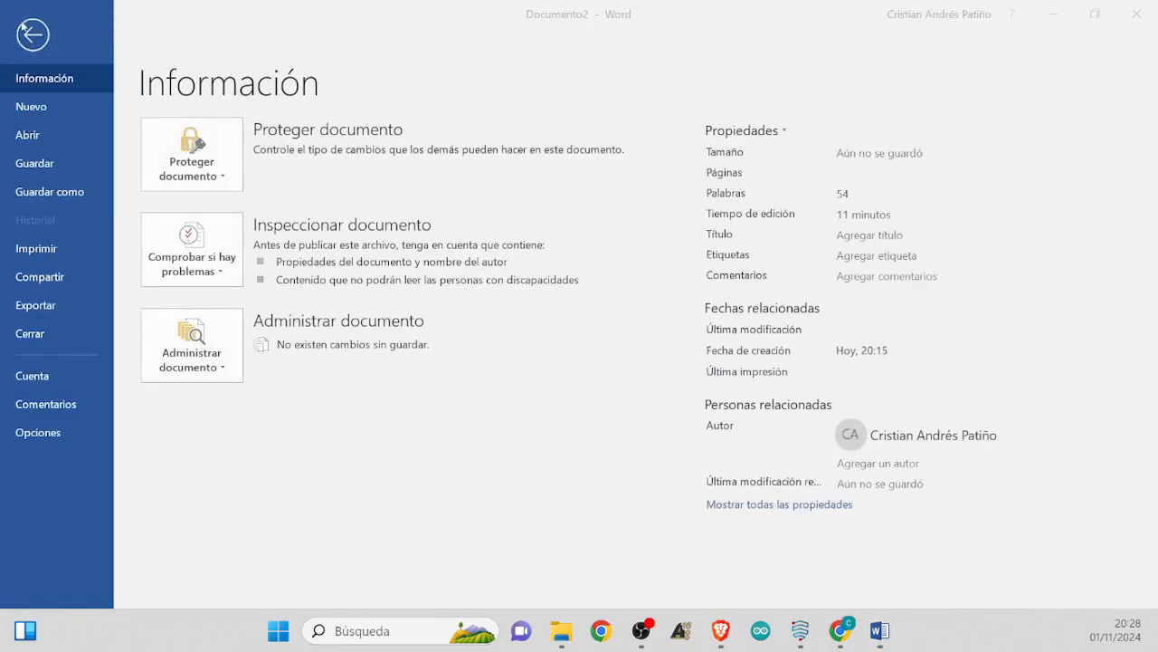
click(32, 34)
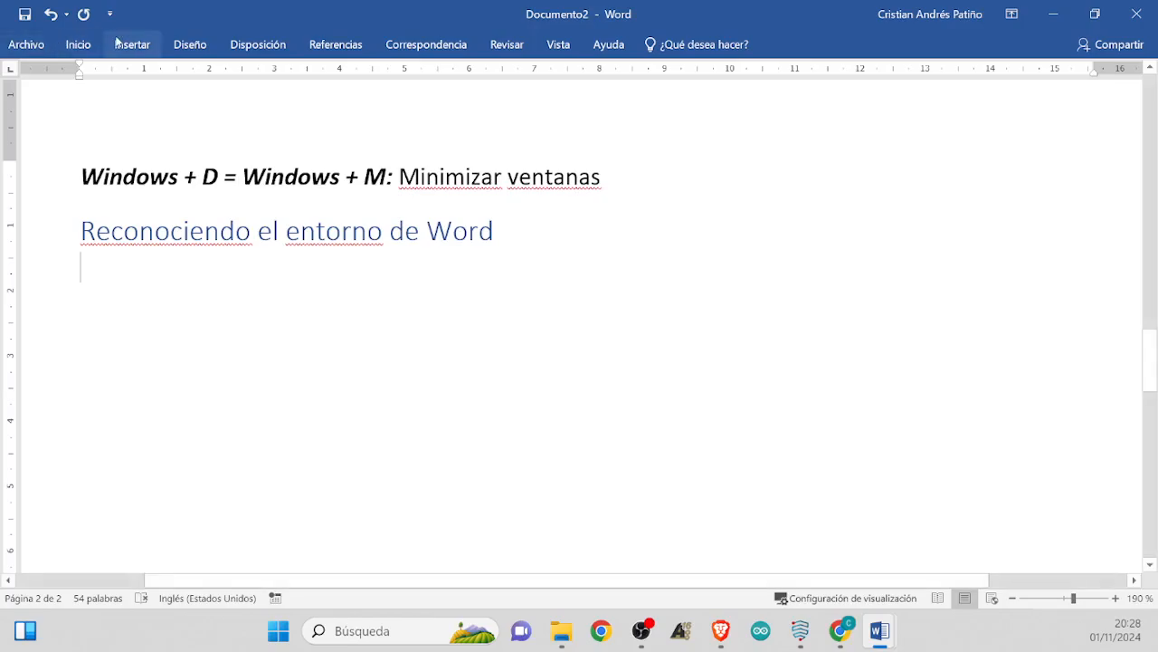
click(83, 45)
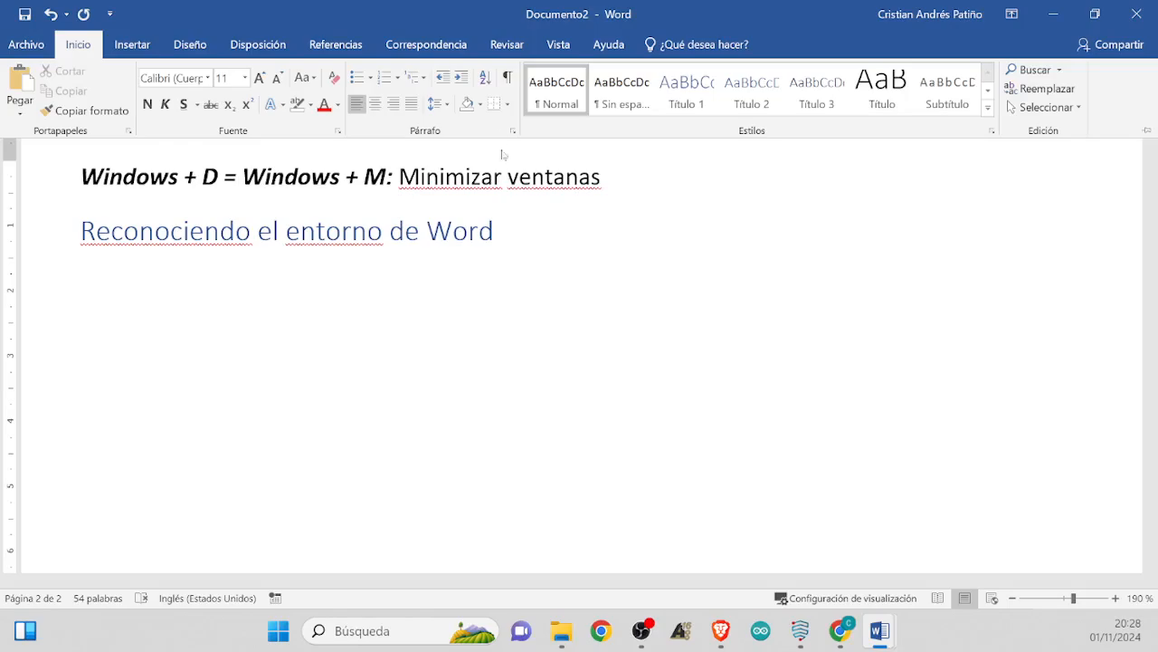
Insert a line between the Windows + D entry and the heading reading "Windows + shitf + s: Captura área de pantalla"
click(653, 187)
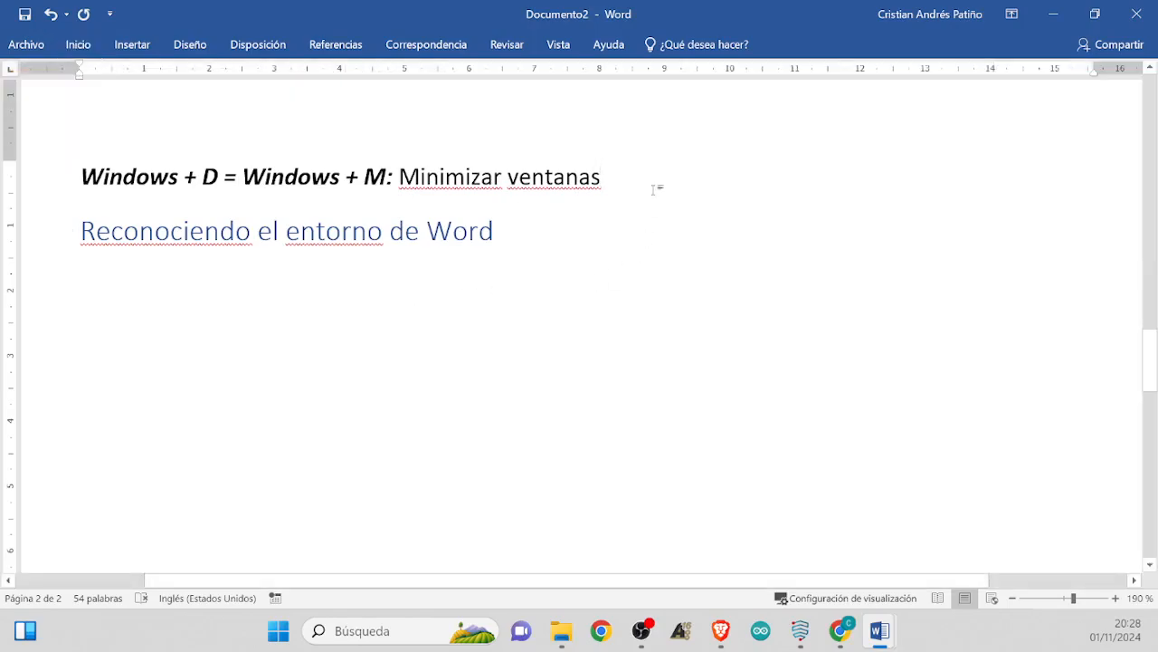
key(Return)
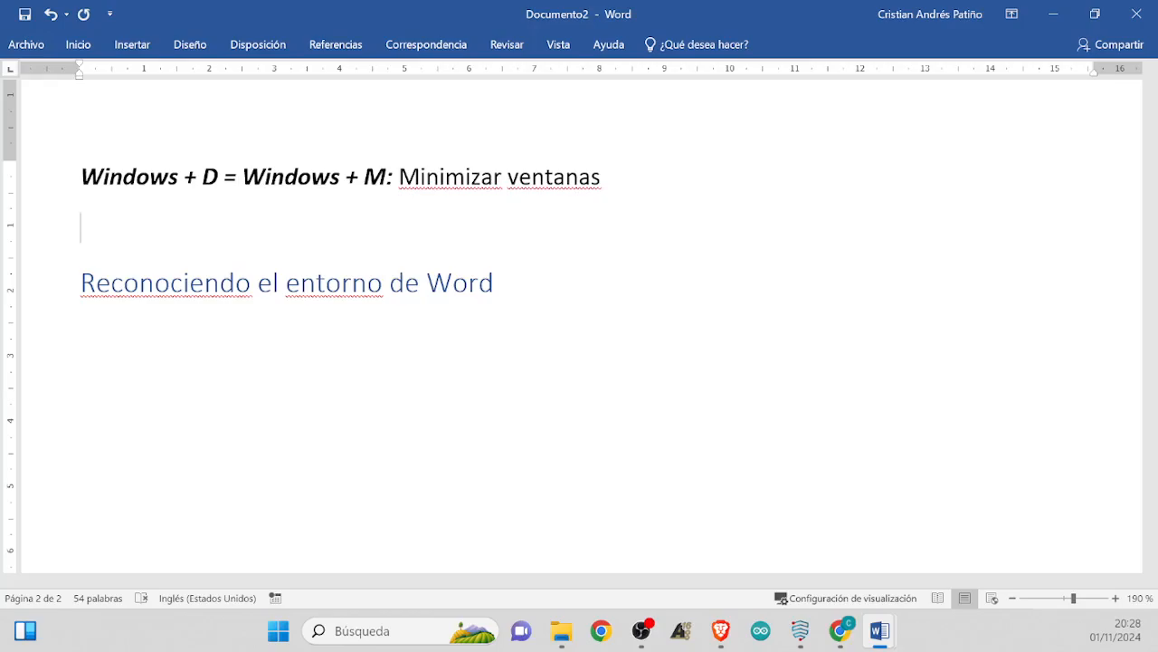
text(windowa)
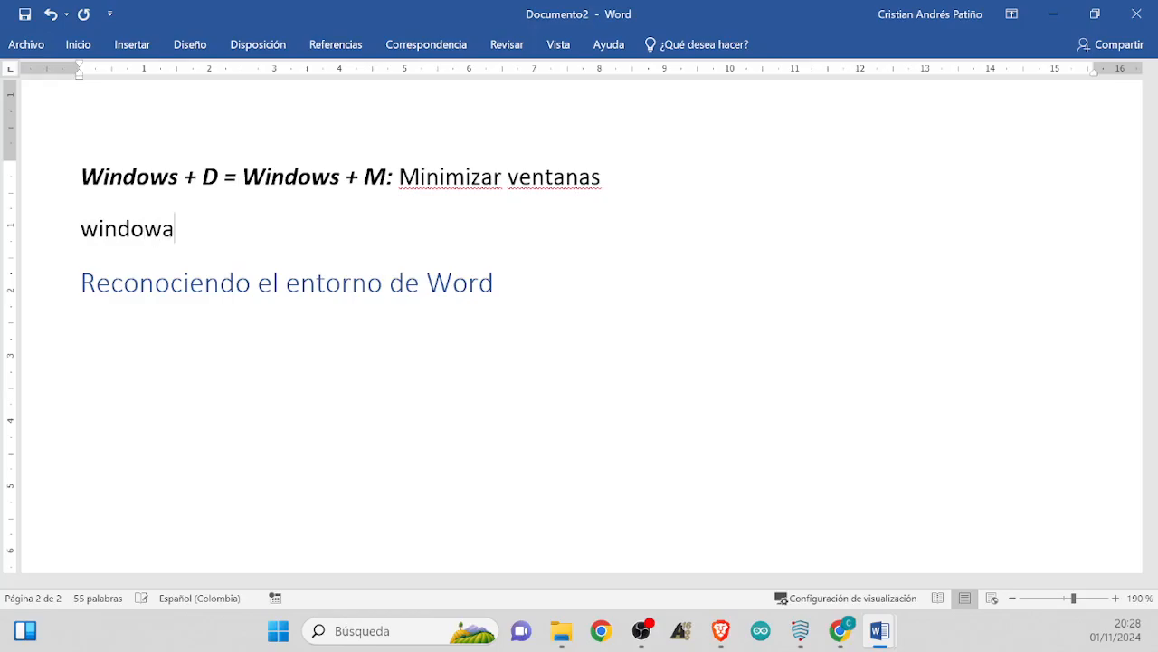
key(BackSpace)
text(s + )
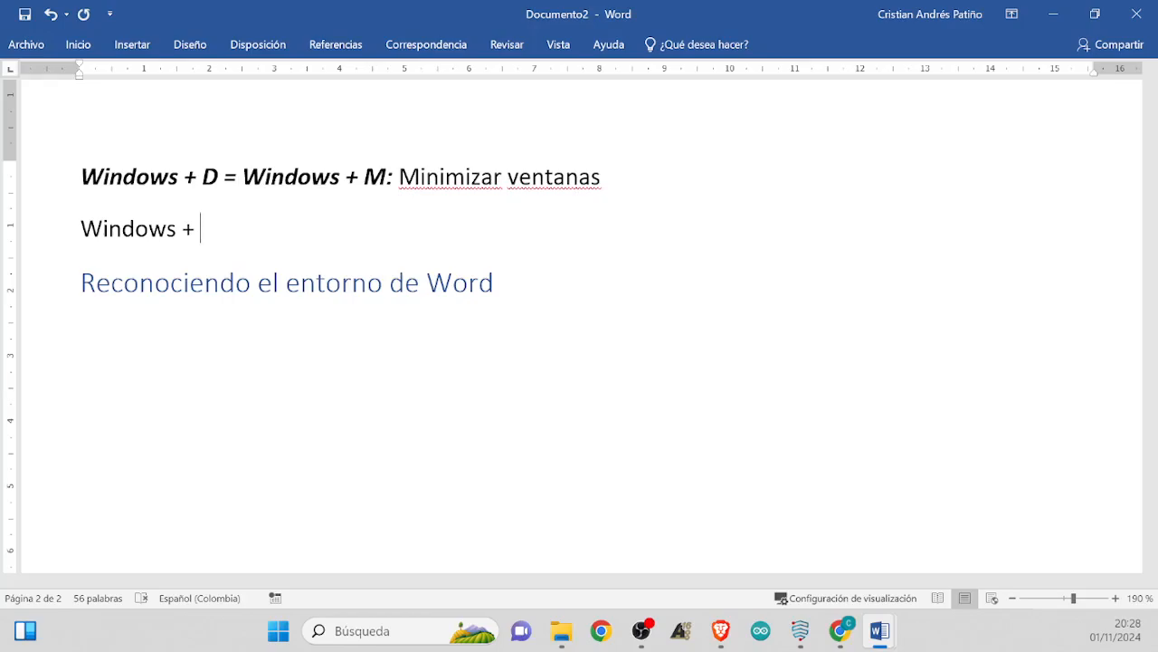
text(shitf + )
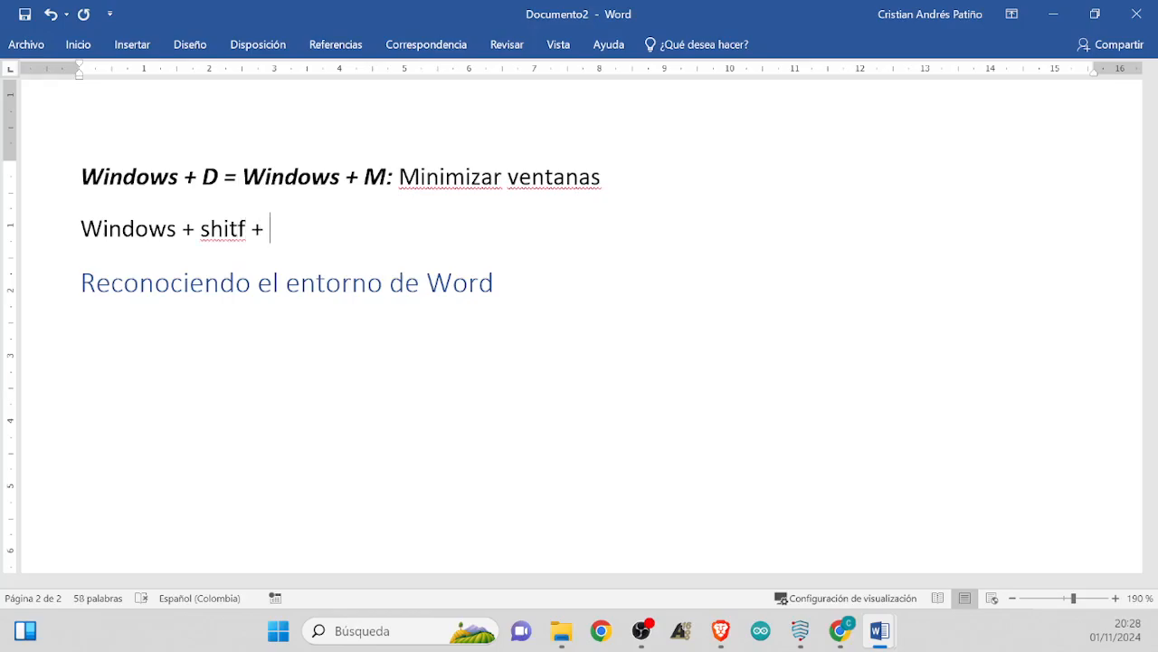
text(s: Captu)
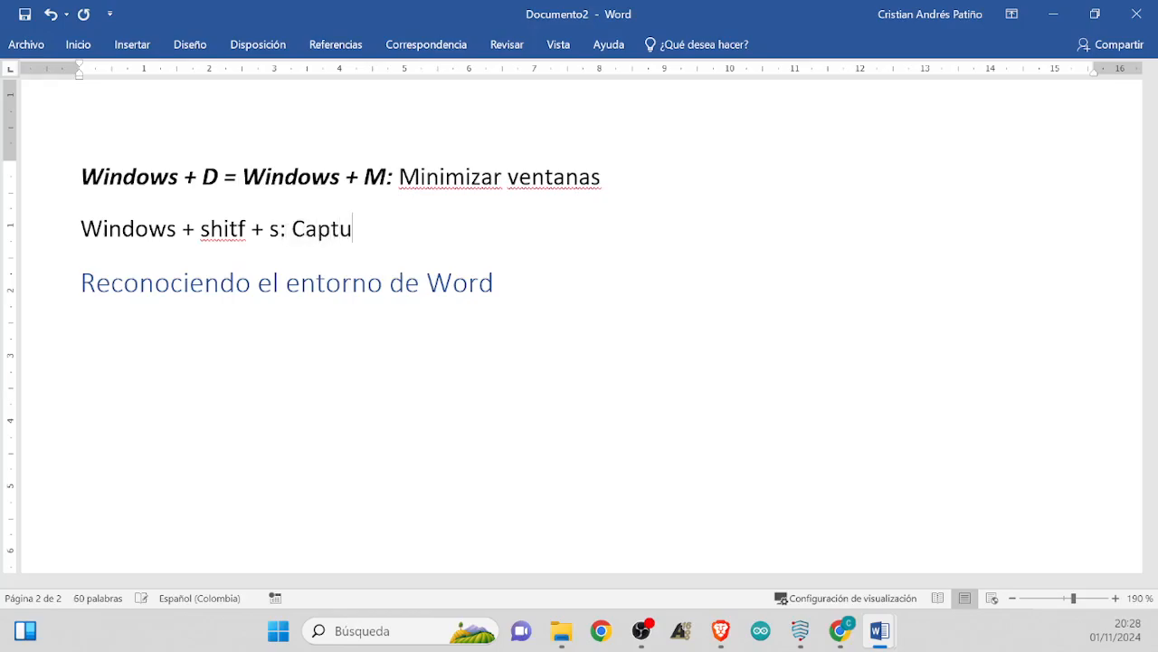
text(ra áre)
text(a)
key(BackSpace)
text(área)
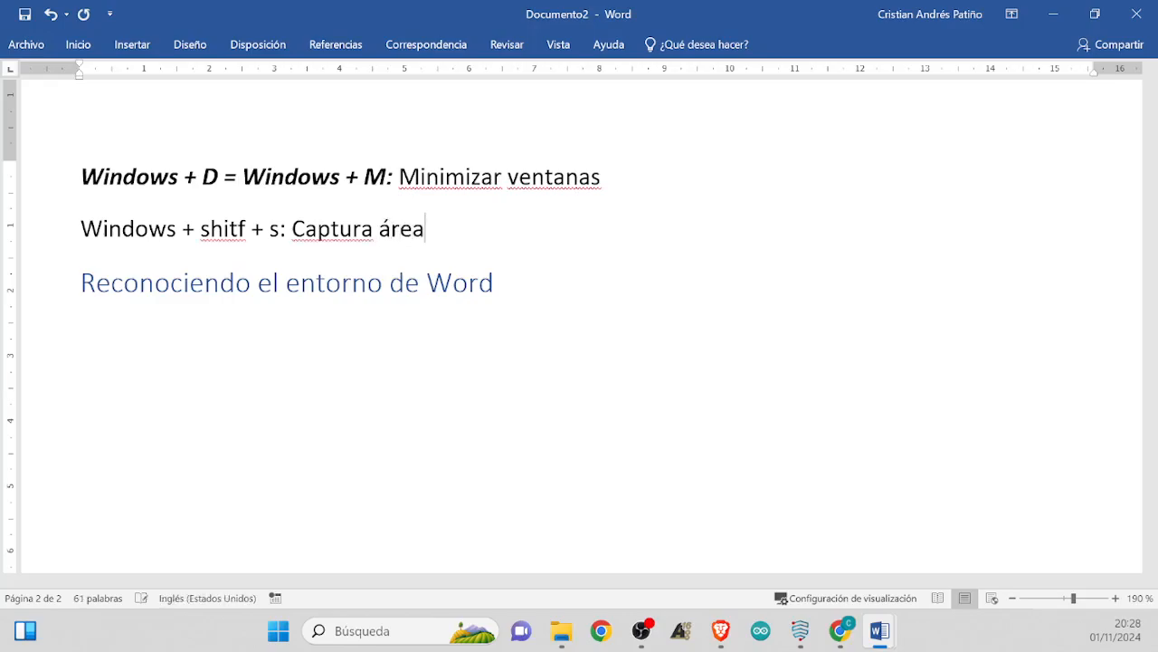
scroll(480, 397, up, 7)
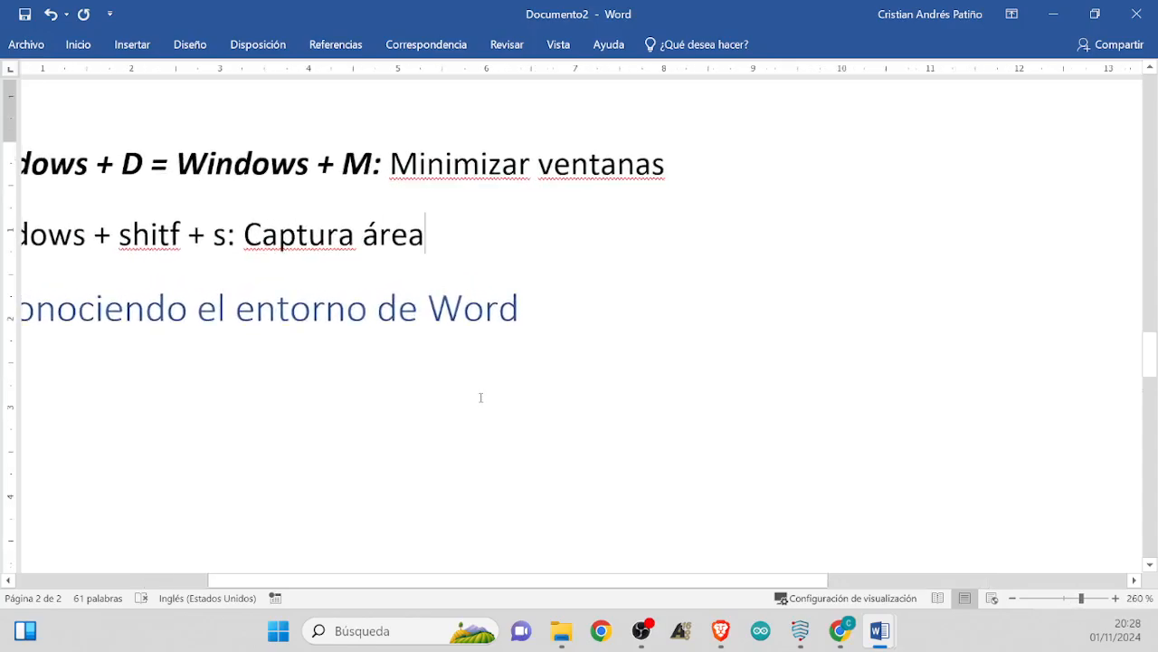
text(de )
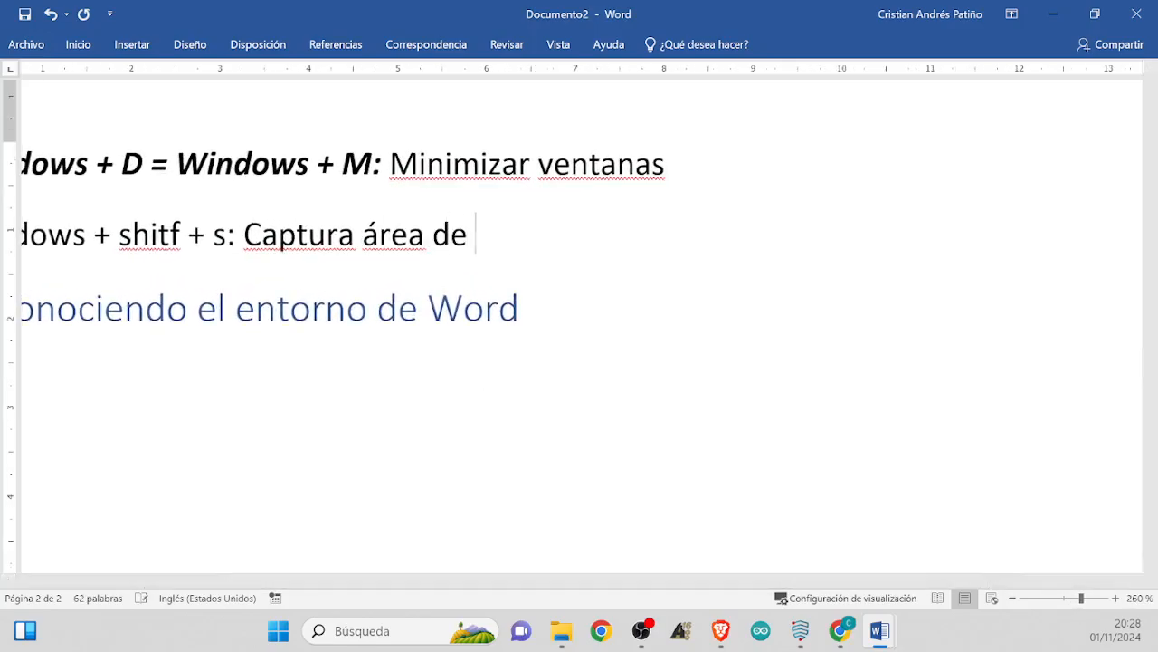
text(pantalla)
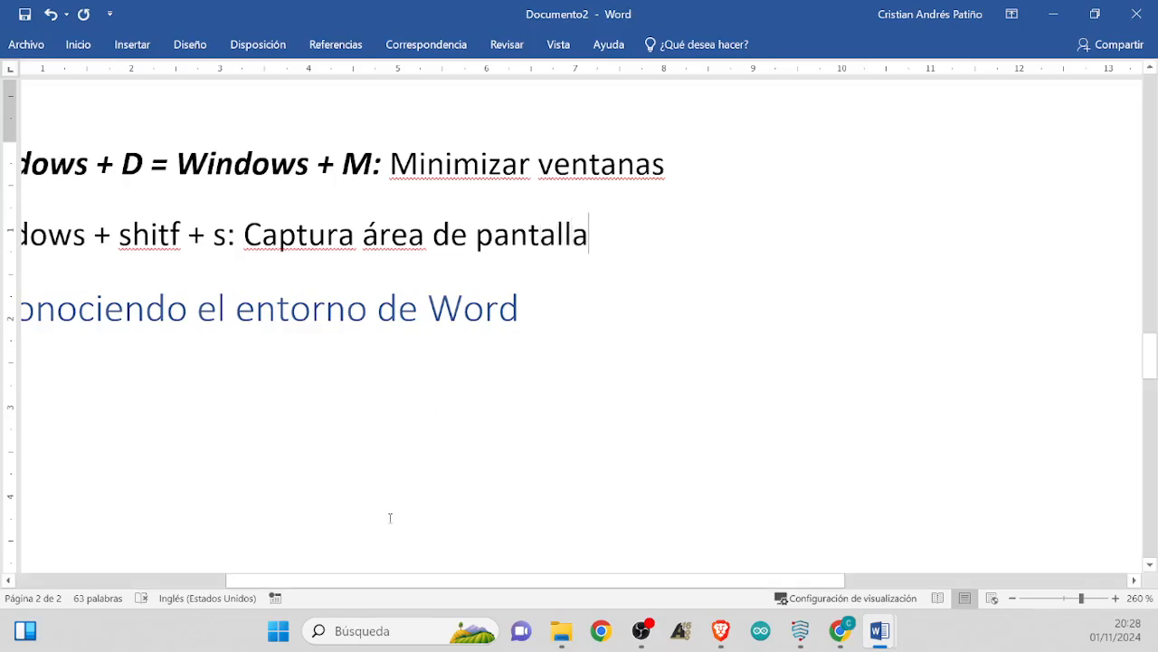
Format the shortcut name "Windows + shitf + s:" in bold and italic
drag(375, 580, 292, 543)
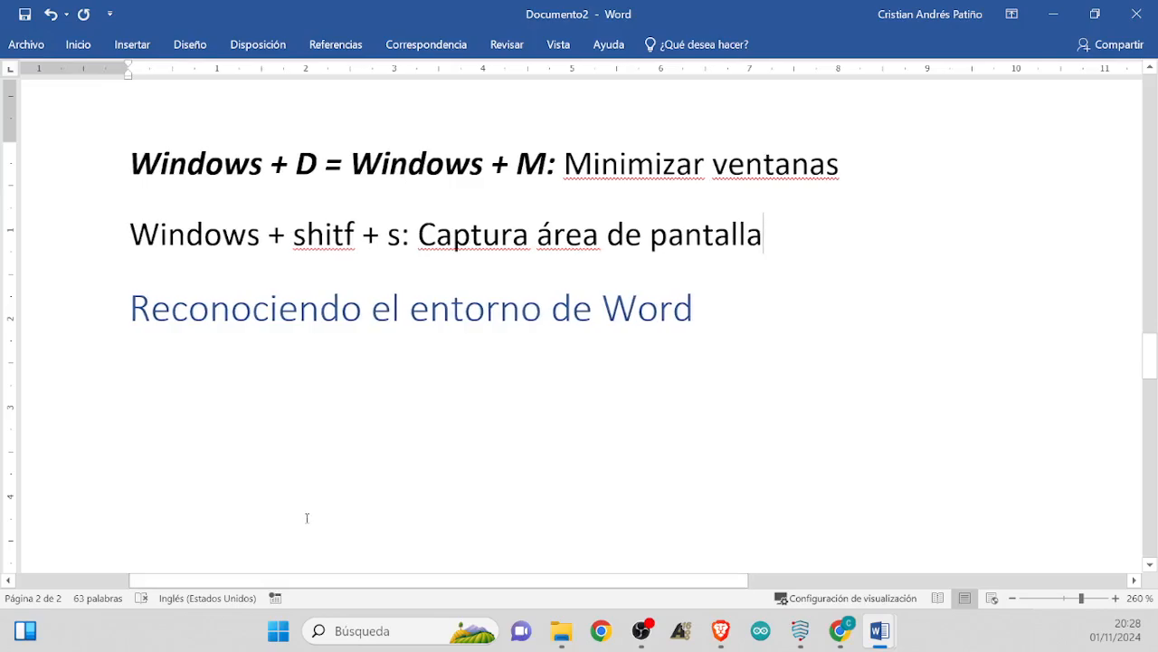
drag(416, 235, 134, 238)
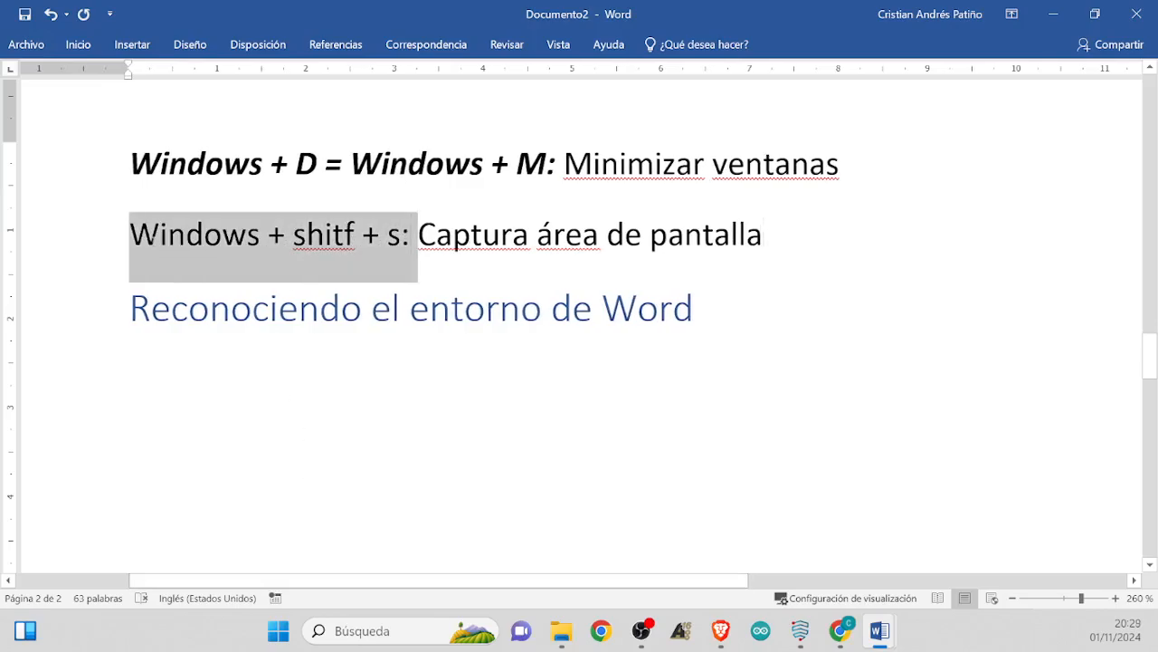
key(ctrl+n)
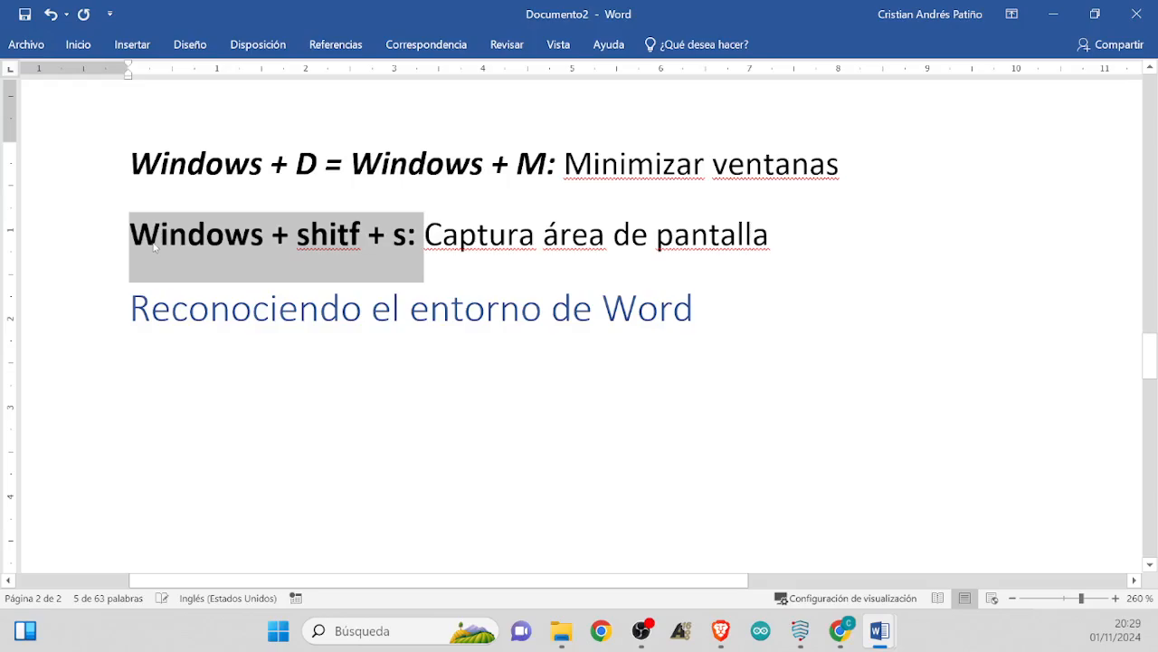
key(ctrl+k)
click(428, 307)
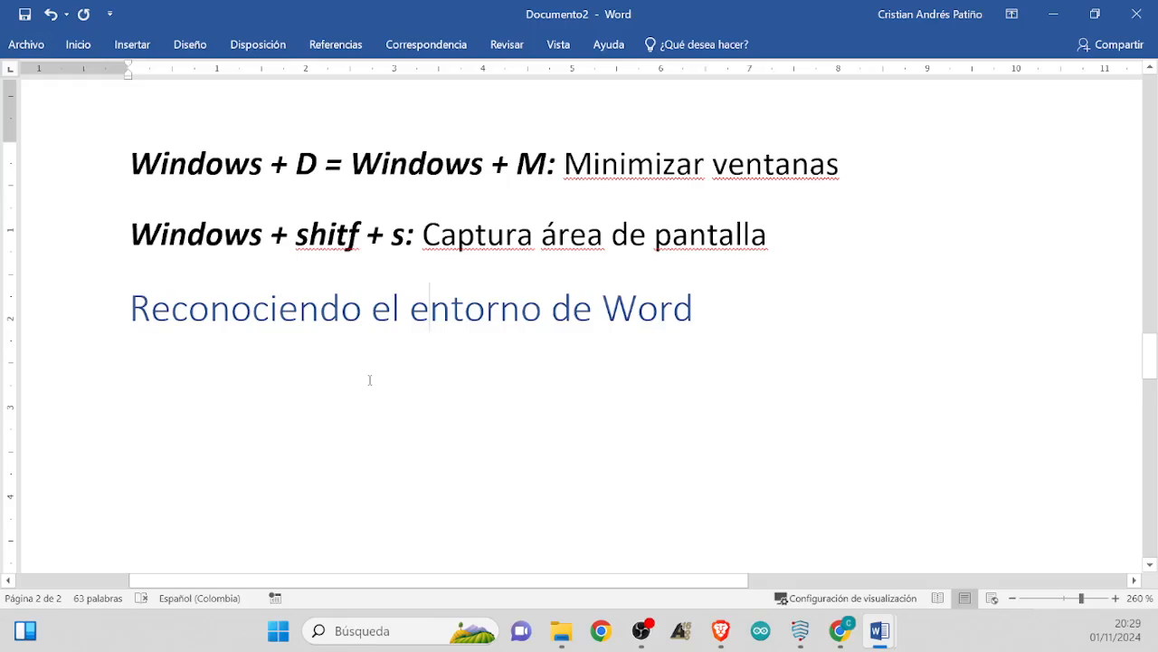
Capture a screen snip of the title bar and expanded Inicio ribbon, and paste it below the "Reconociendo el entorno de Word" heading
key(super+shift+s)
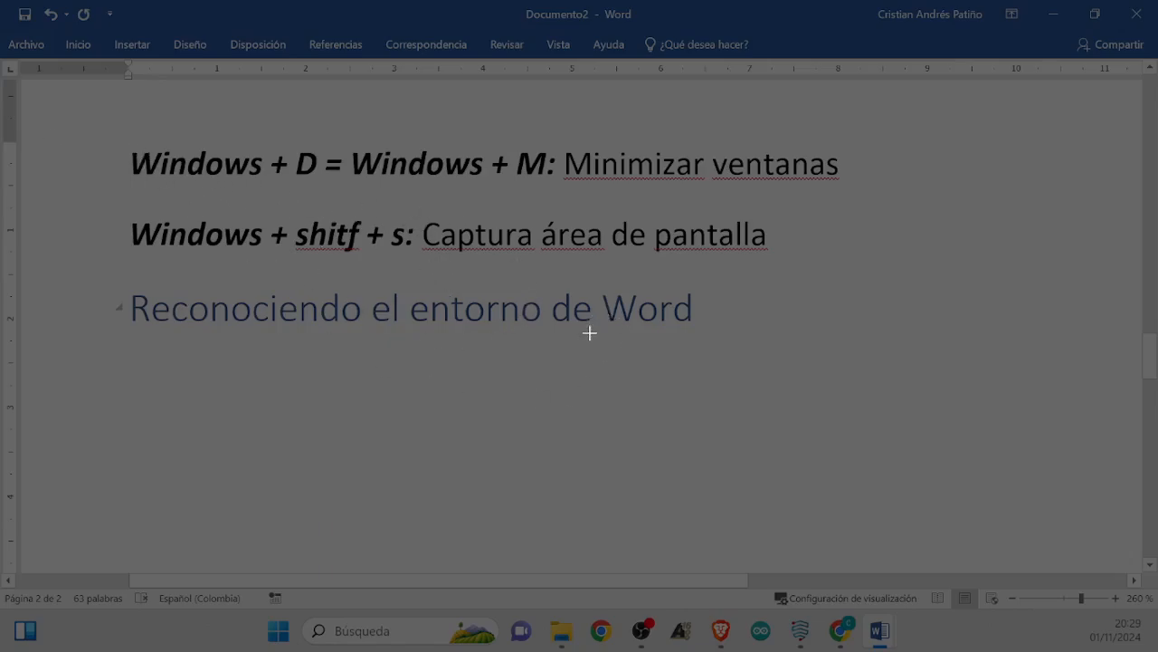
key(Escape)
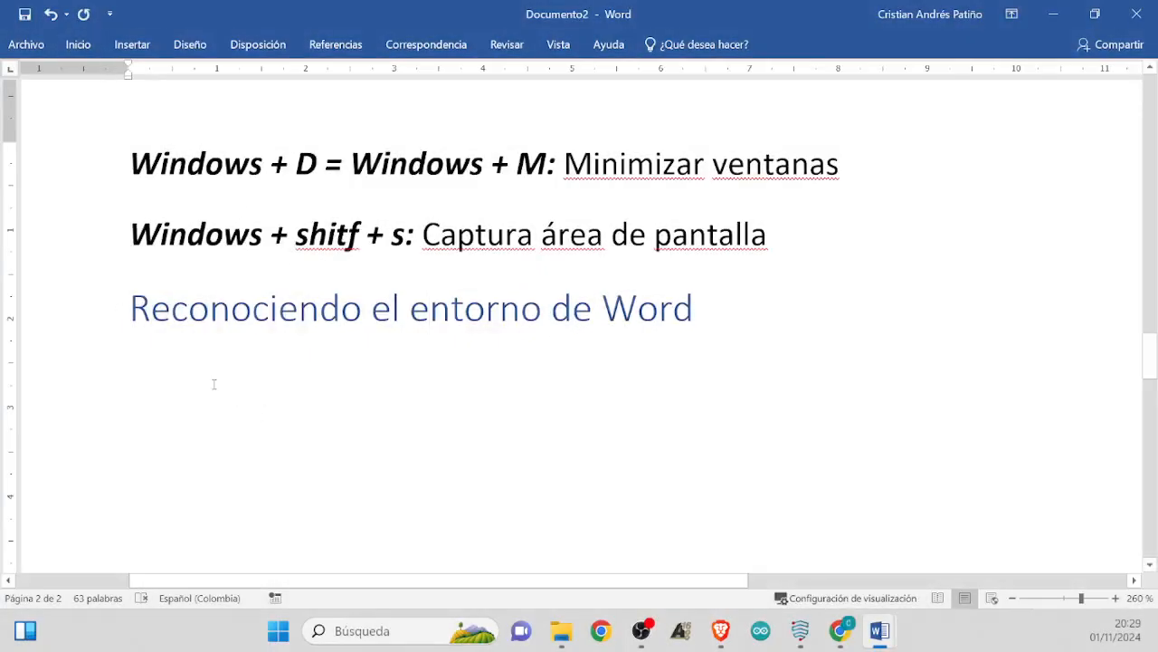
click(91, 42)
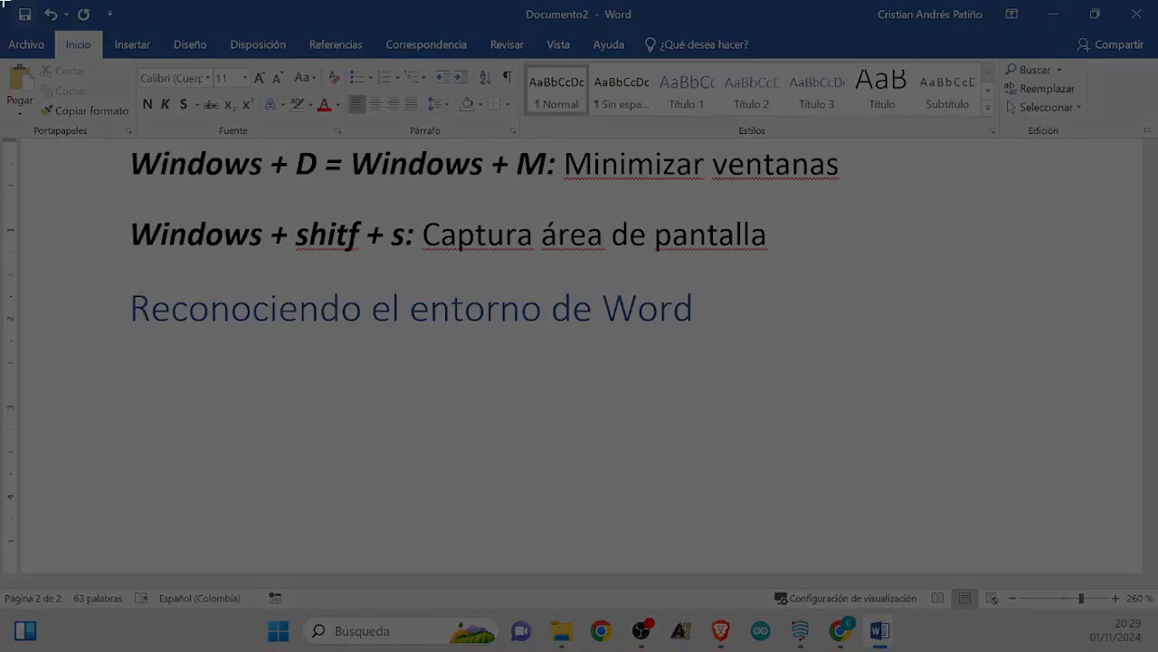
drag(2, 3, 1153, 143)
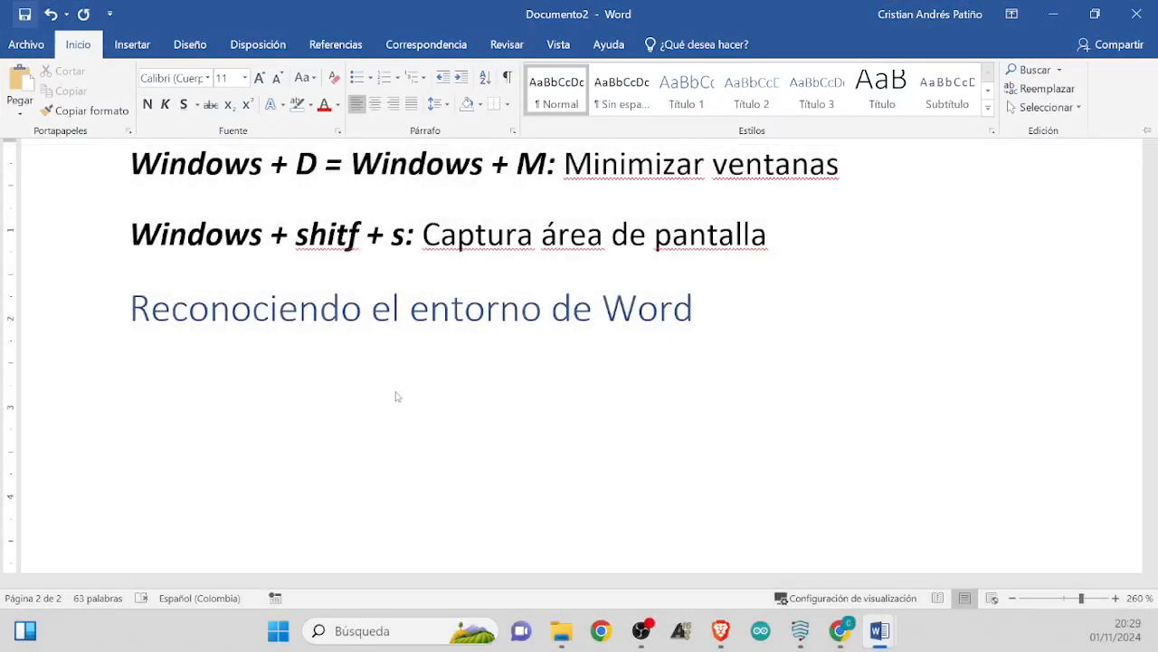
click(399, 397)
key(ctrl+v)
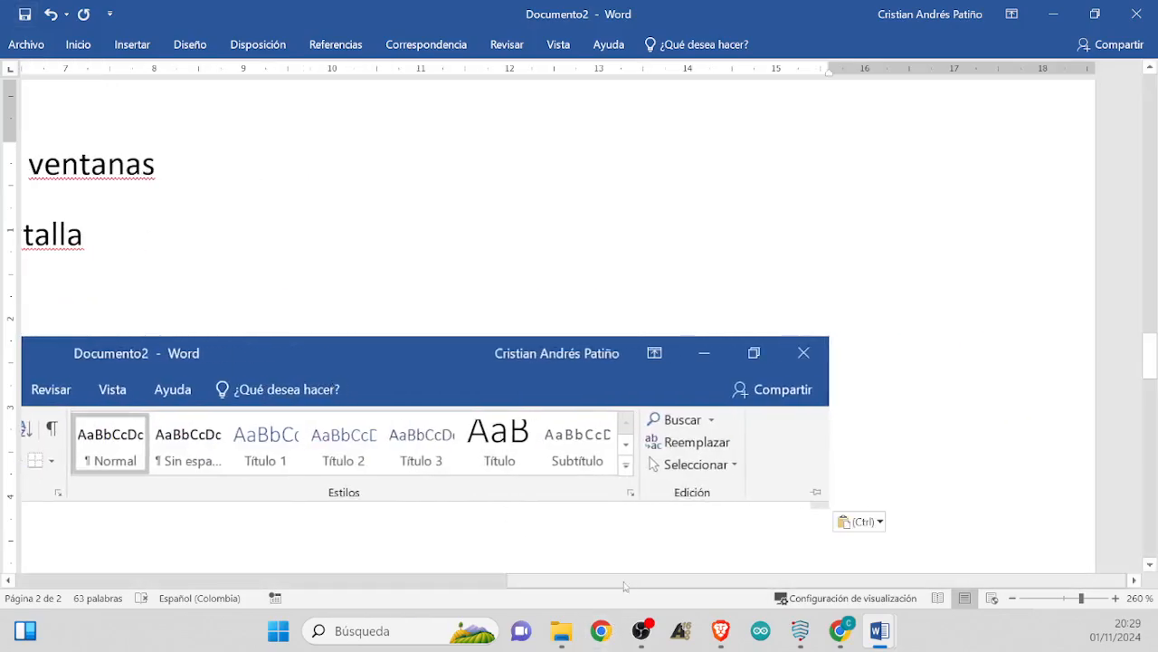
Add the line "Cintas de opciones" between the heading and the pasted ribbon screenshot
drag(626, 583, 176, 563)
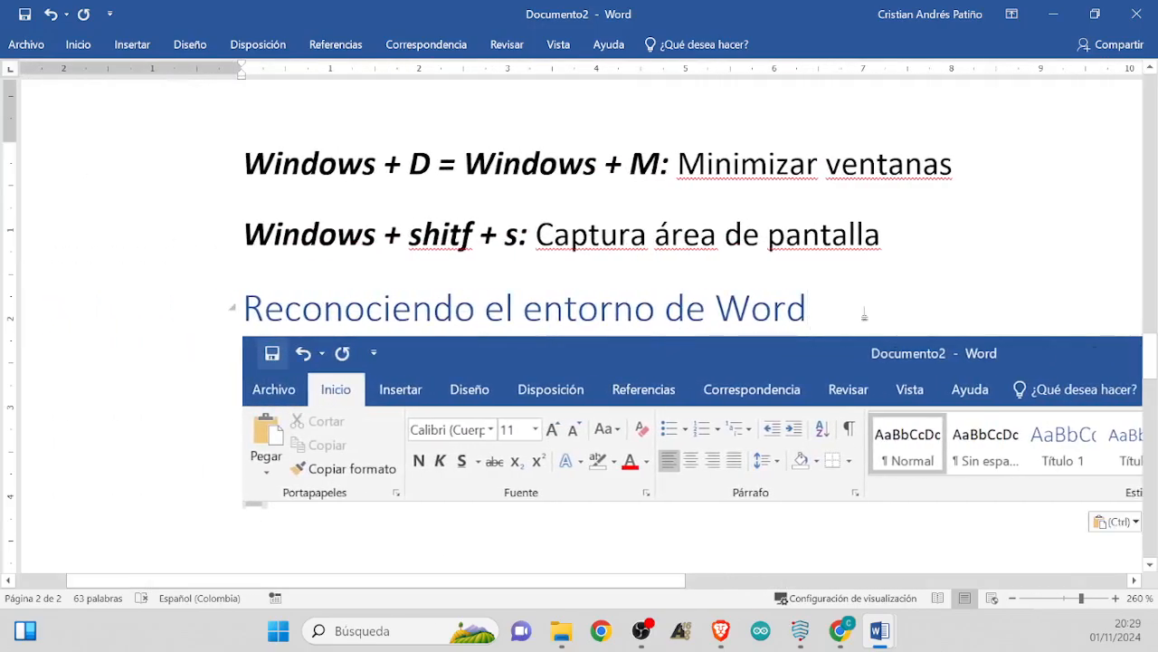
key(Return)
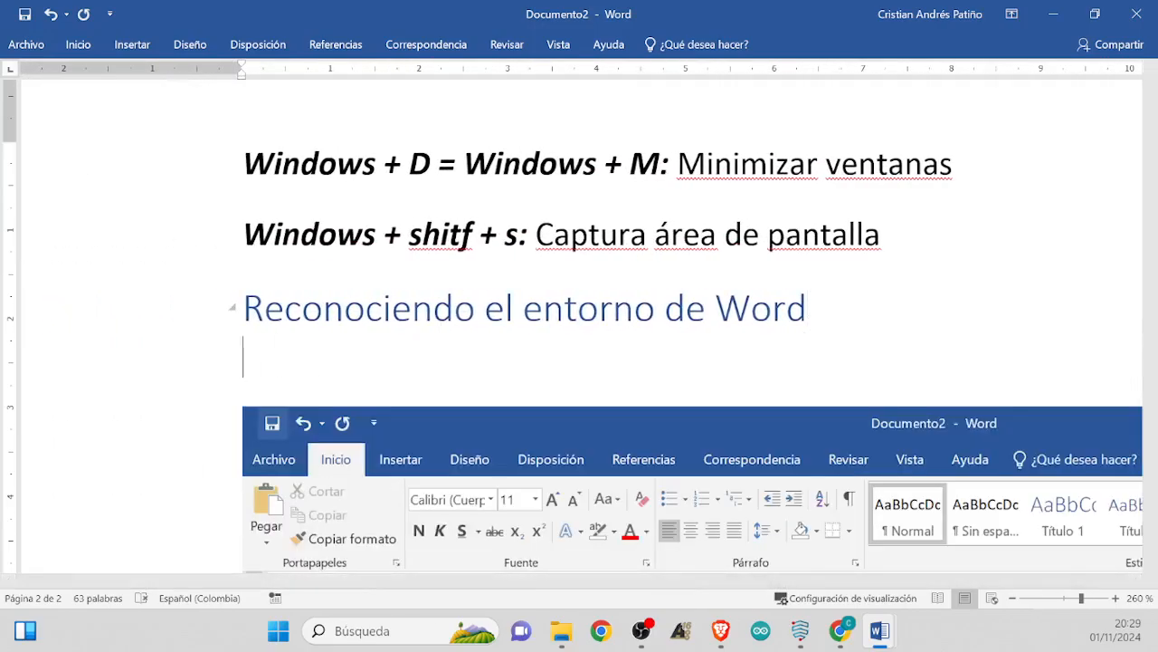
text(Cintas de)
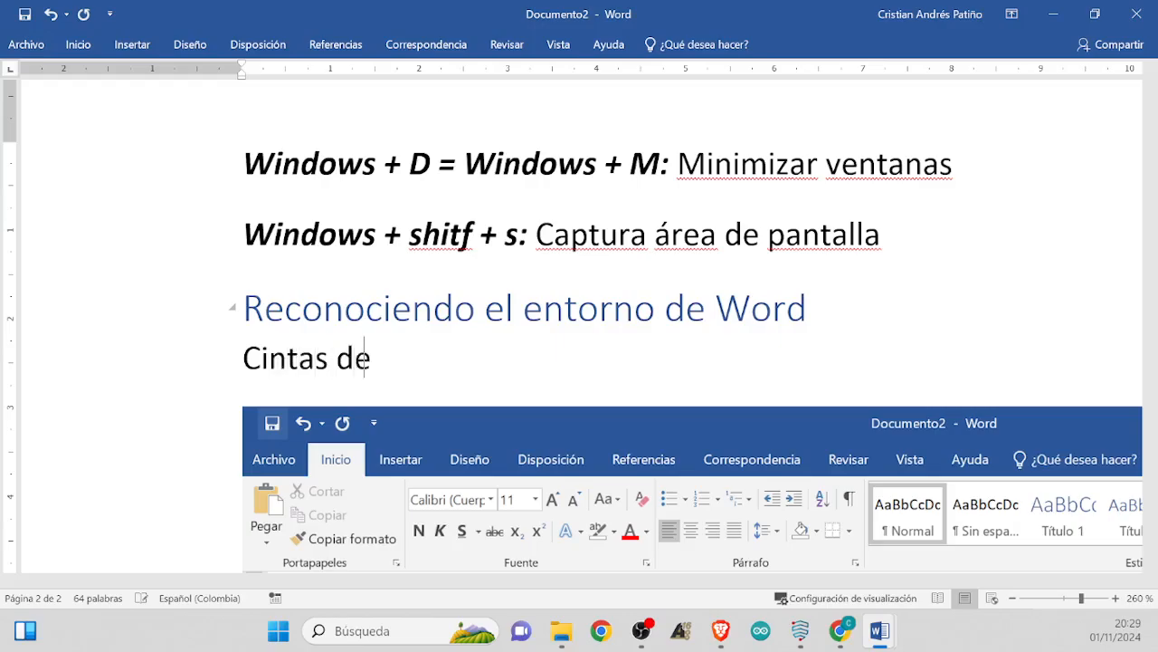
text( opciones)
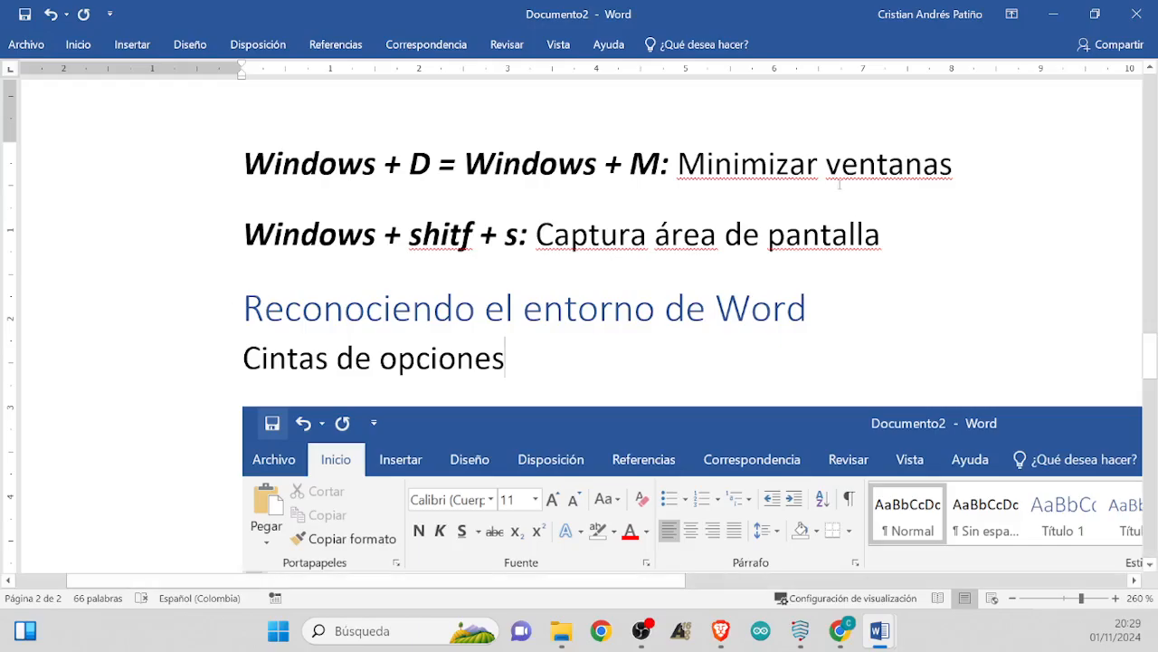
Examine the pasted ribbon screenshot under "Cintas de opciones" across its whole width
drag(623, 581, 707, 587)
scroll(731, 380, down, 3)
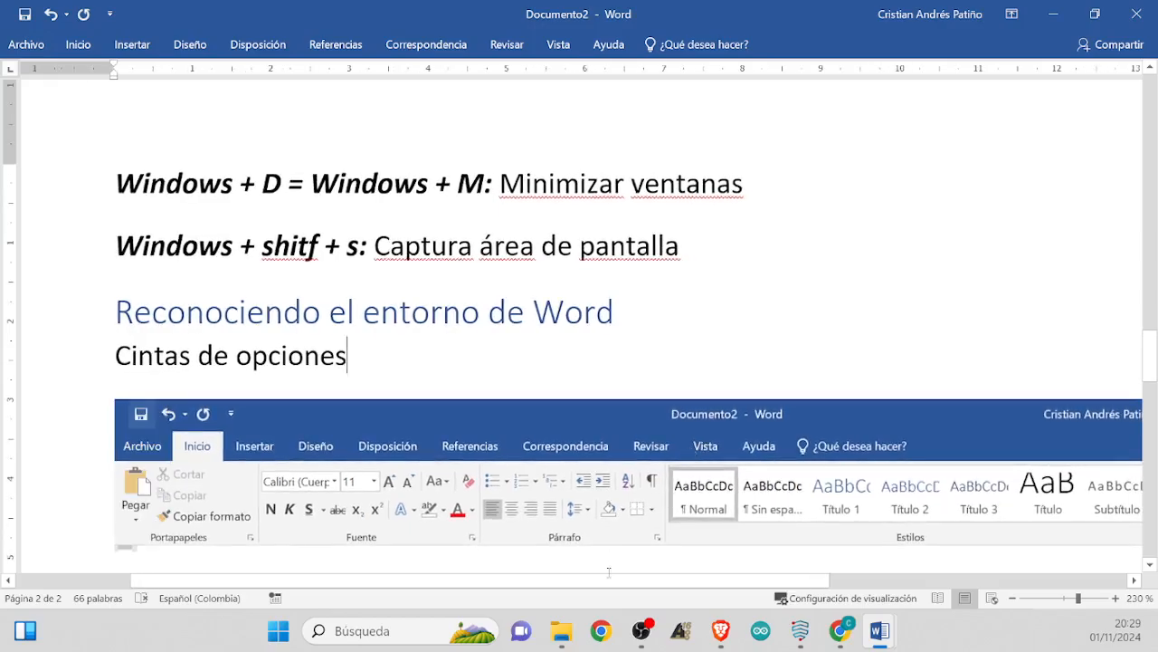
drag(625, 584, 641, 584)
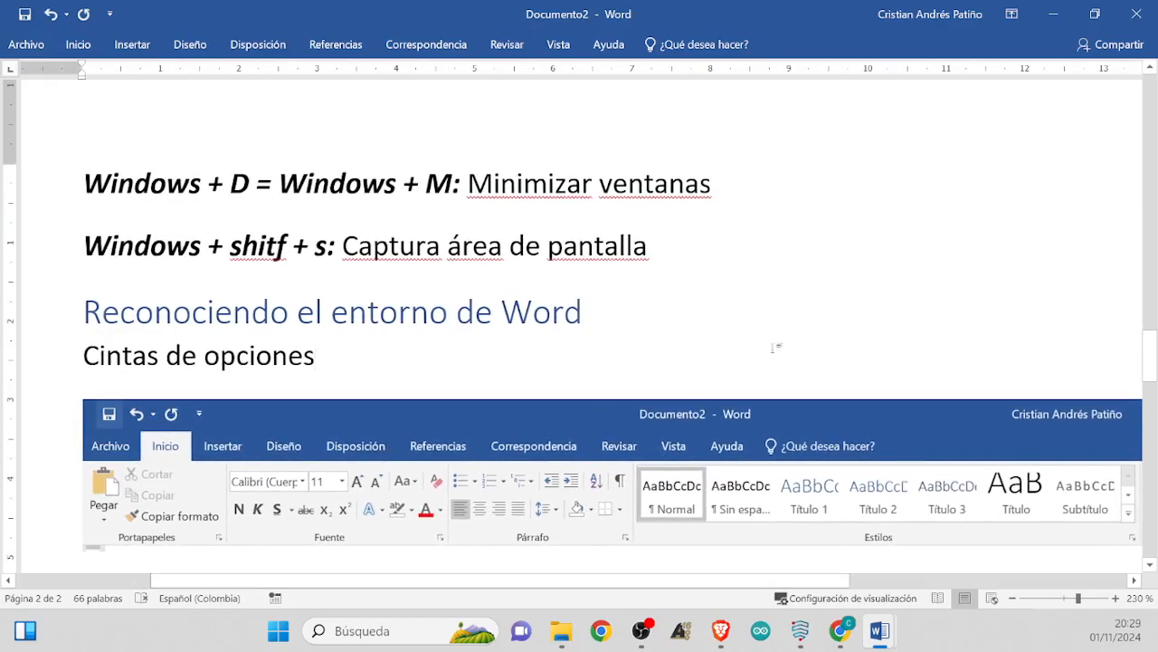
scroll(694, 360, down, 2)
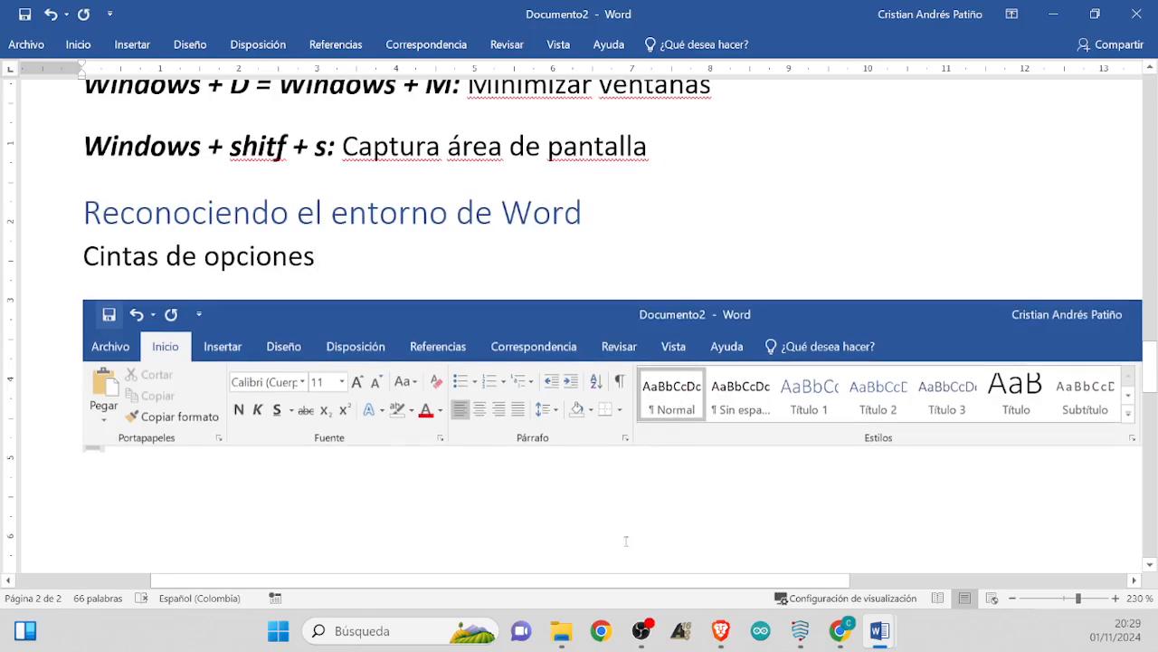
drag(598, 582, 615, 583)
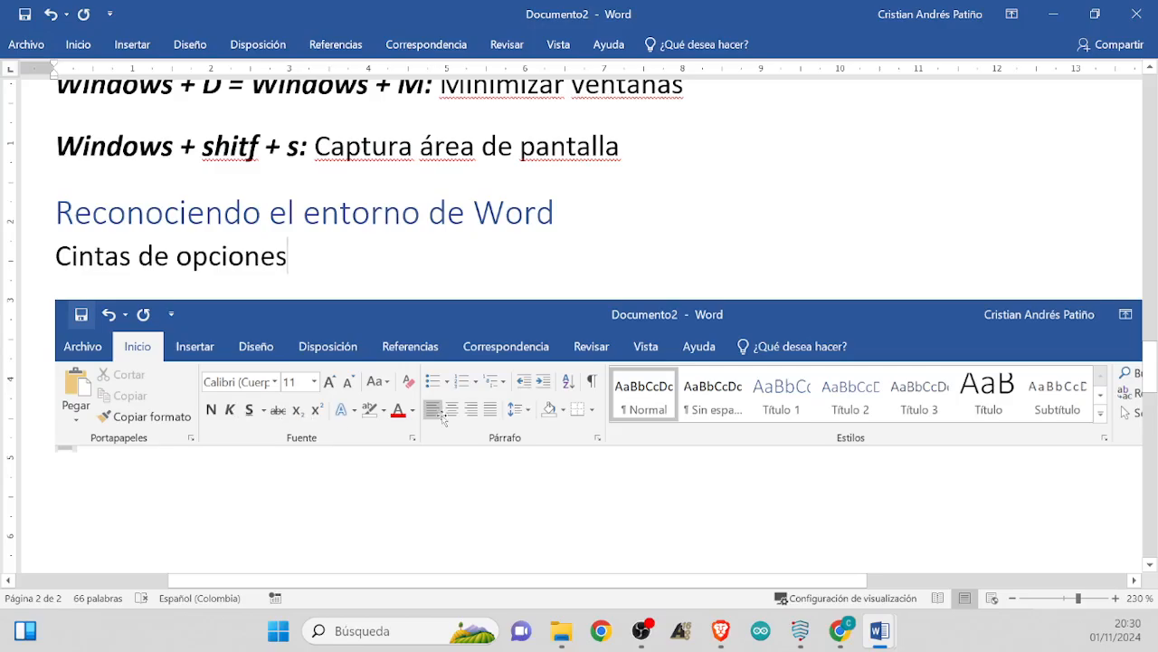
drag(653, 583, 665, 584)
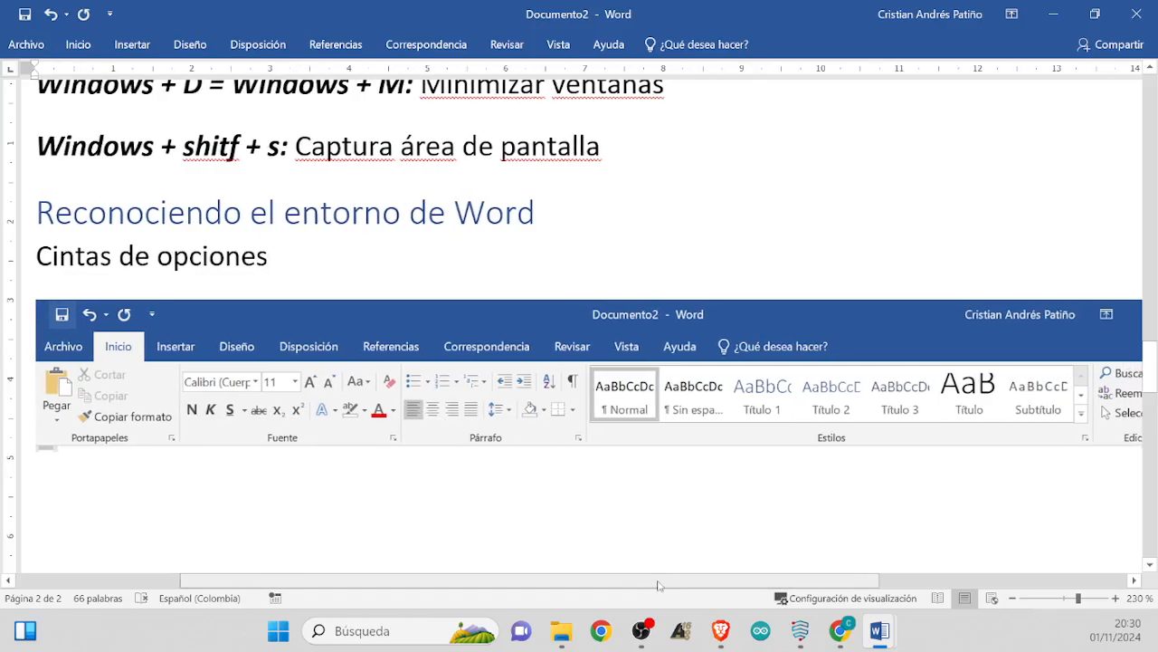
ctrl+scroll(680, 503, down, 2)
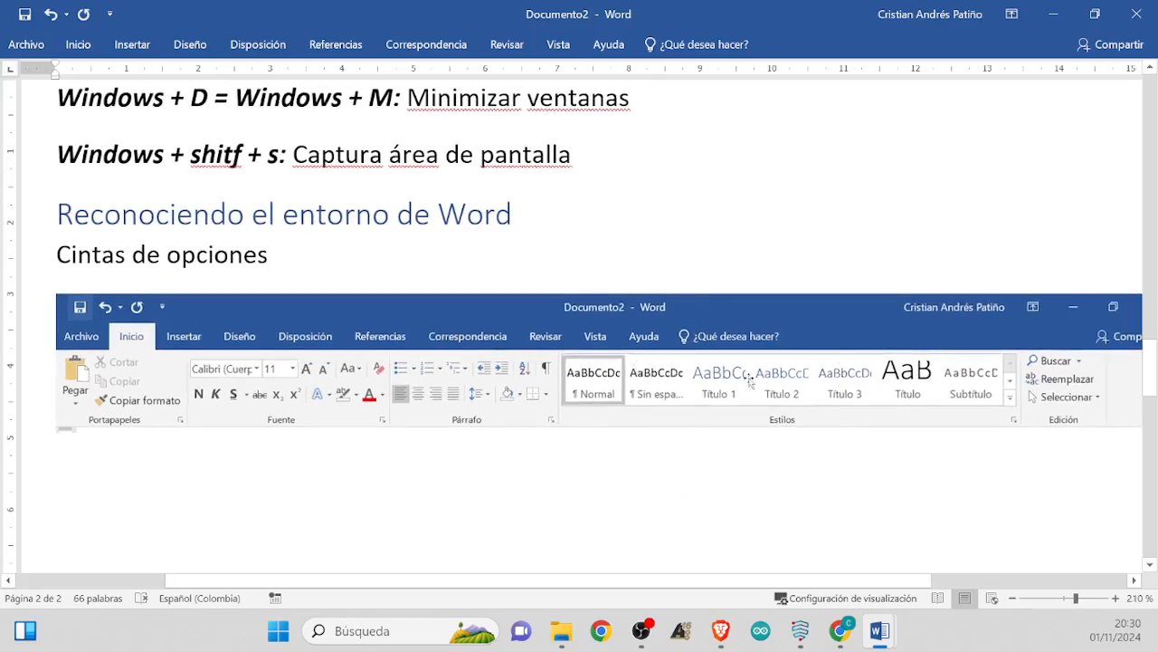
Apply the Normal style to the heading "Reconociendo el entorno de Word"
drag(512, 214, 58, 215)
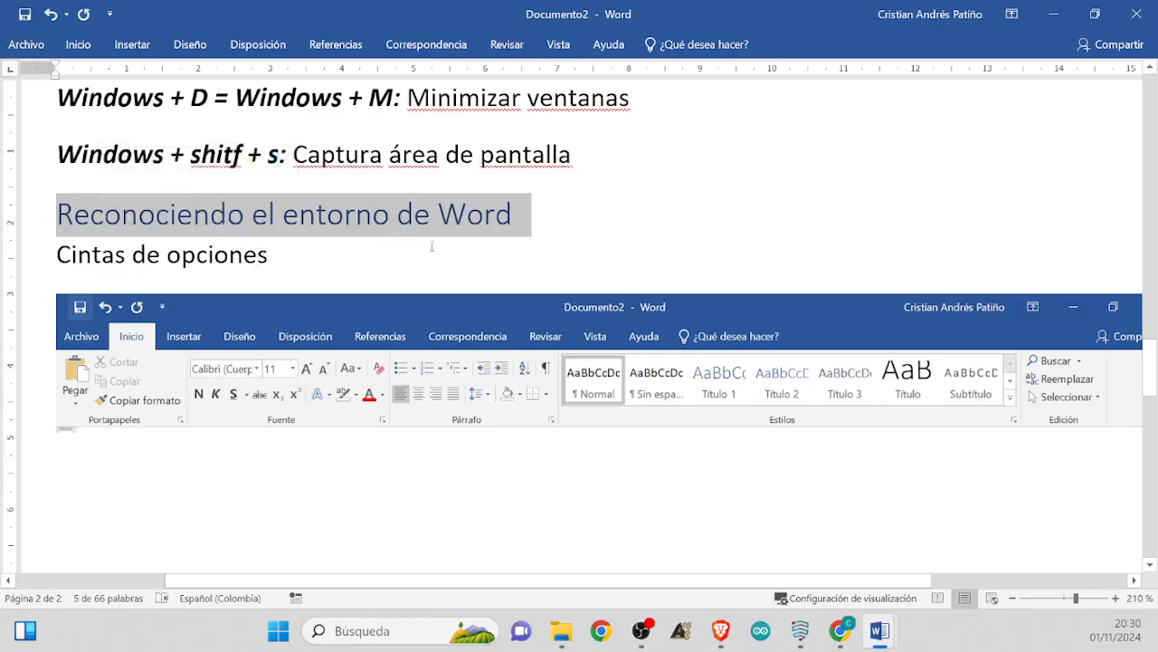
click(521, 233)
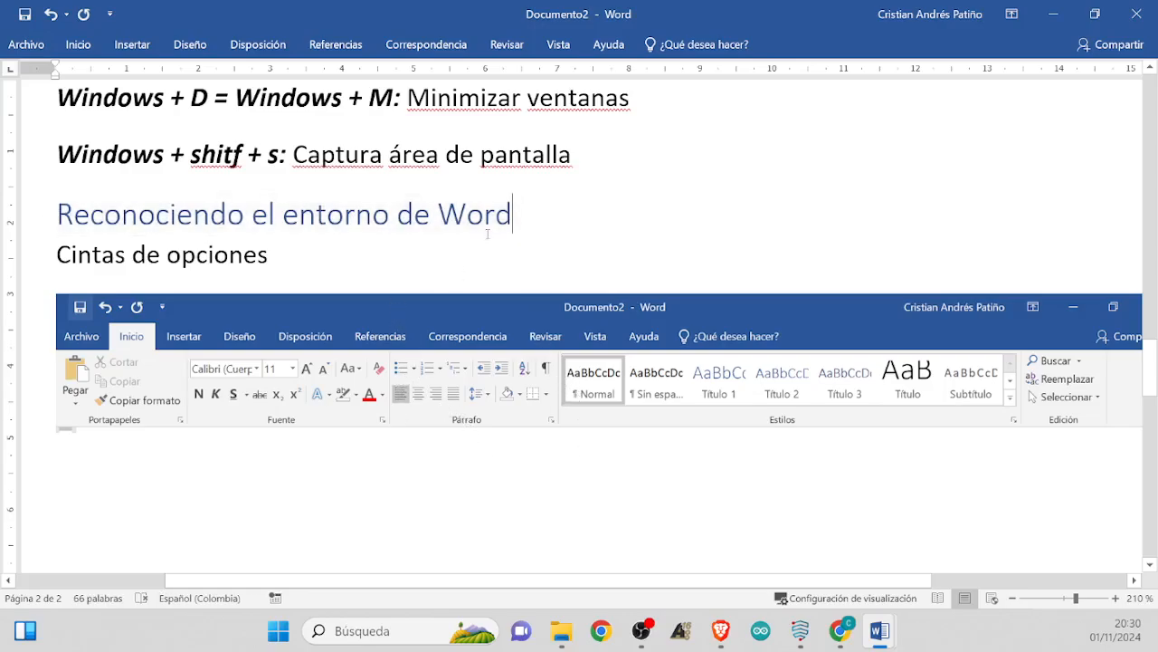
drag(472, 219, 60, 217)
right_click(143, 222)
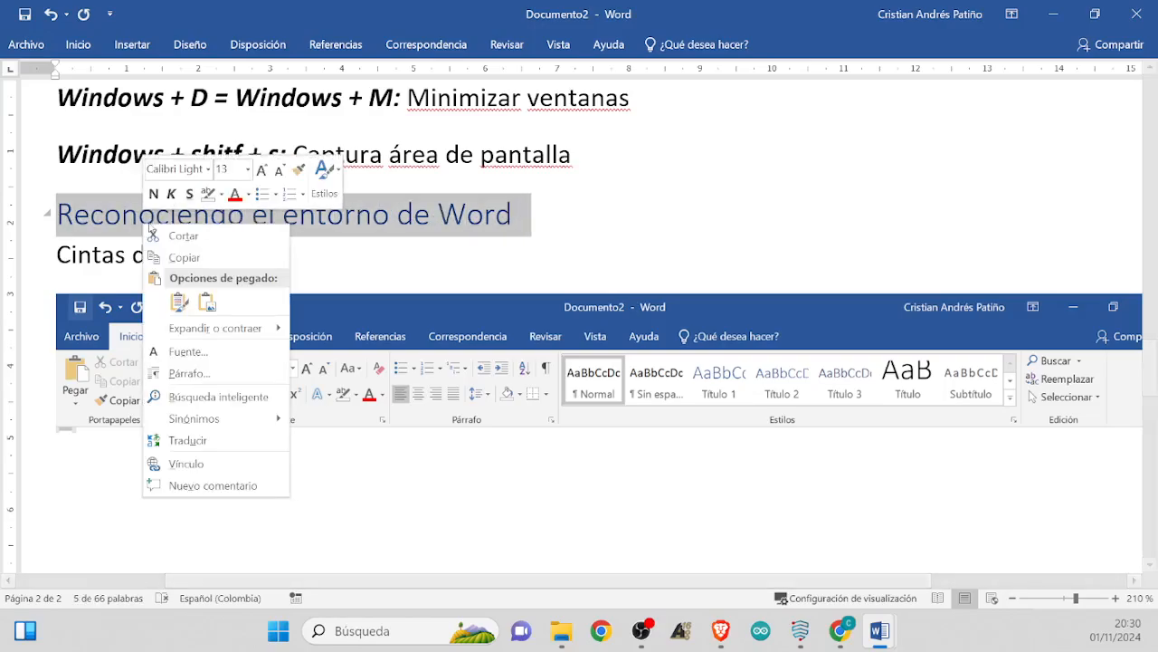
key(Escape)
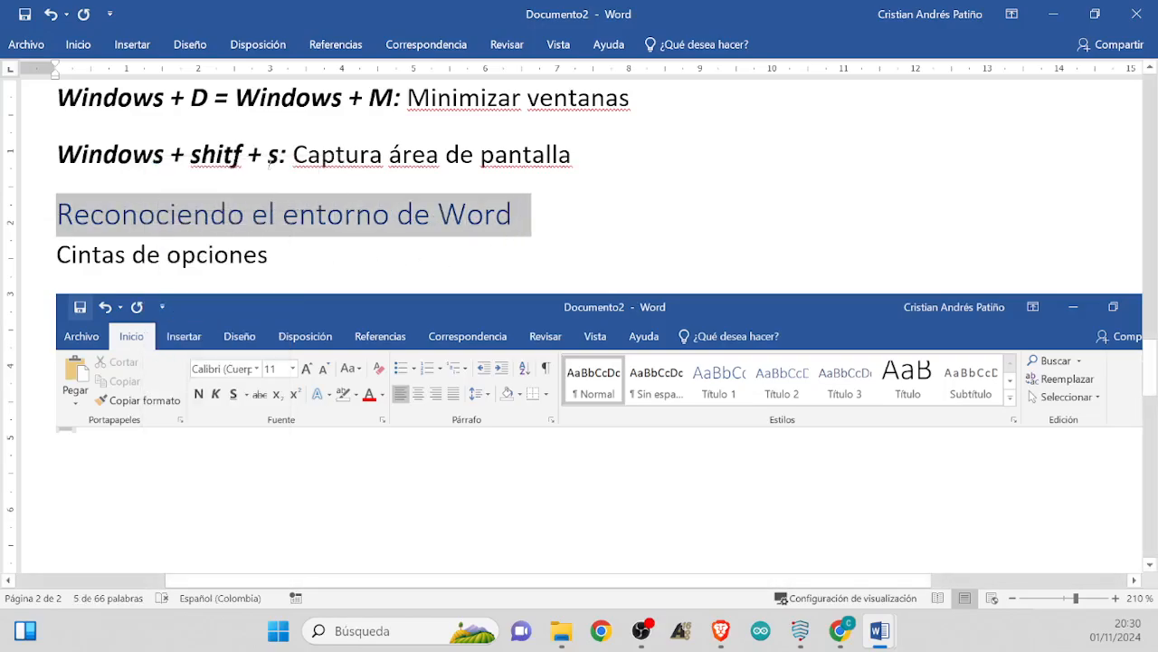
click(78, 45)
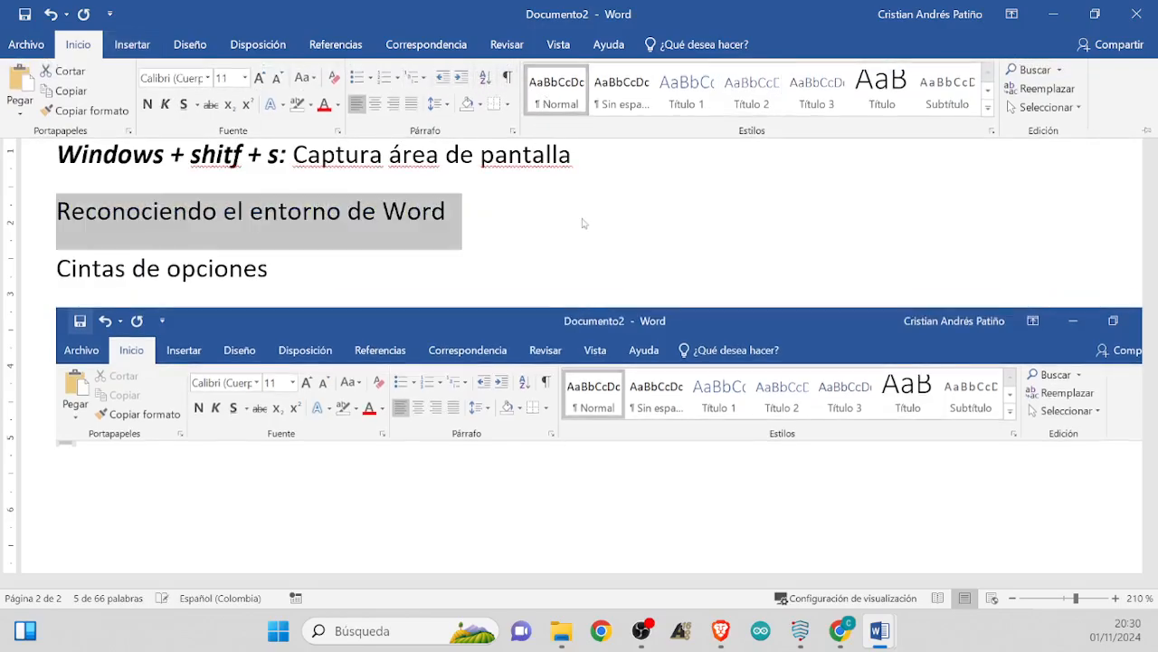
click(557, 91)
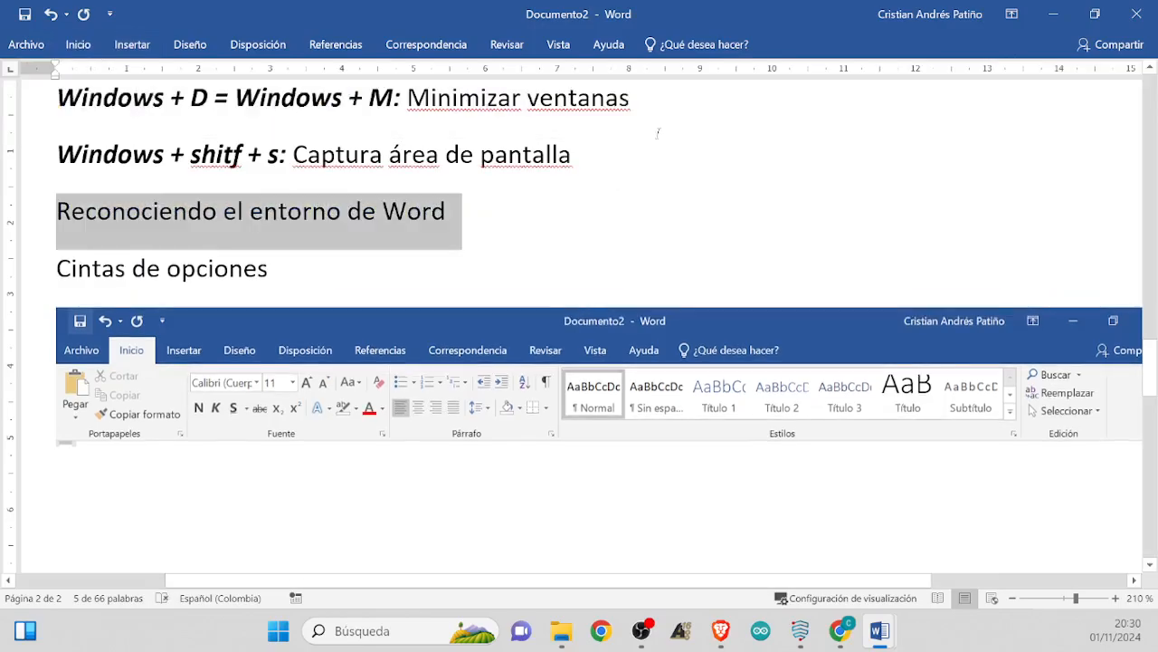
Try the Sin espaciado style on the line "Reconociendo el entorno de Word"
click(78, 44)
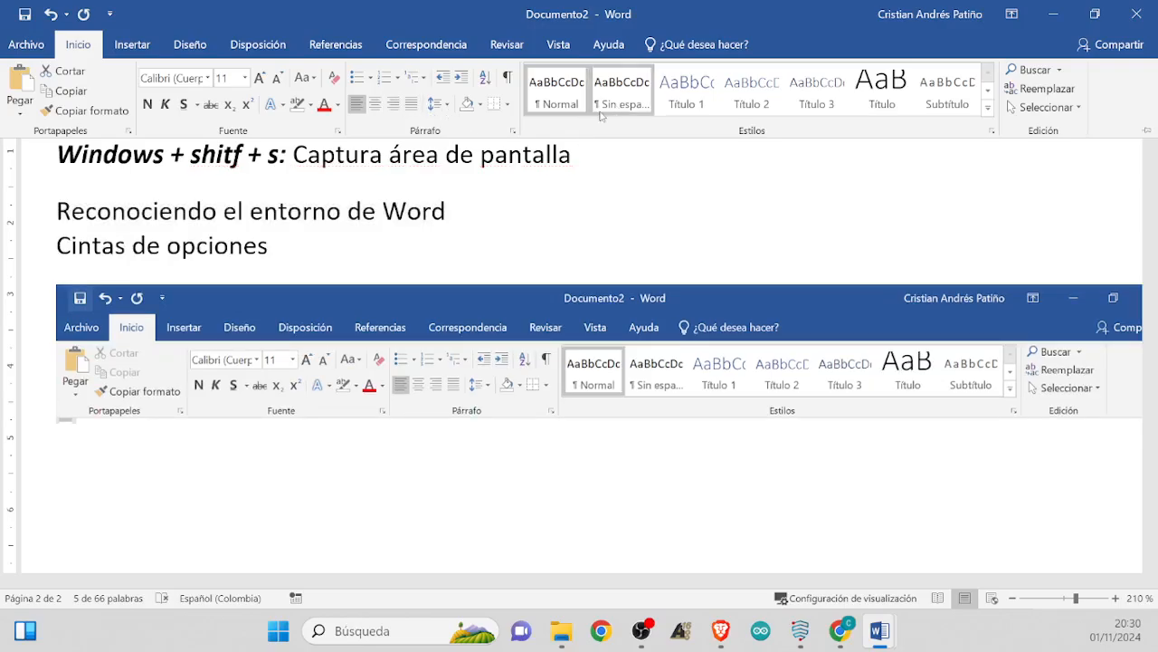
click(604, 112)
triple_click(477, 220)
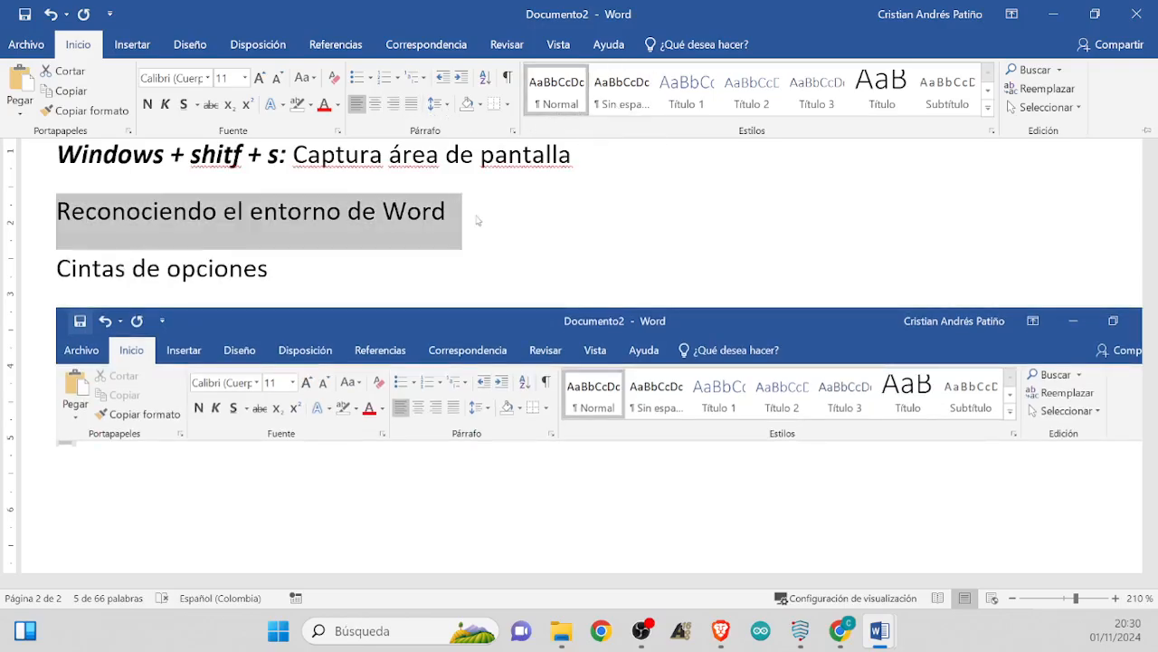
drag(479, 224, 178, 228)
click(80, 44)
click(637, 114)
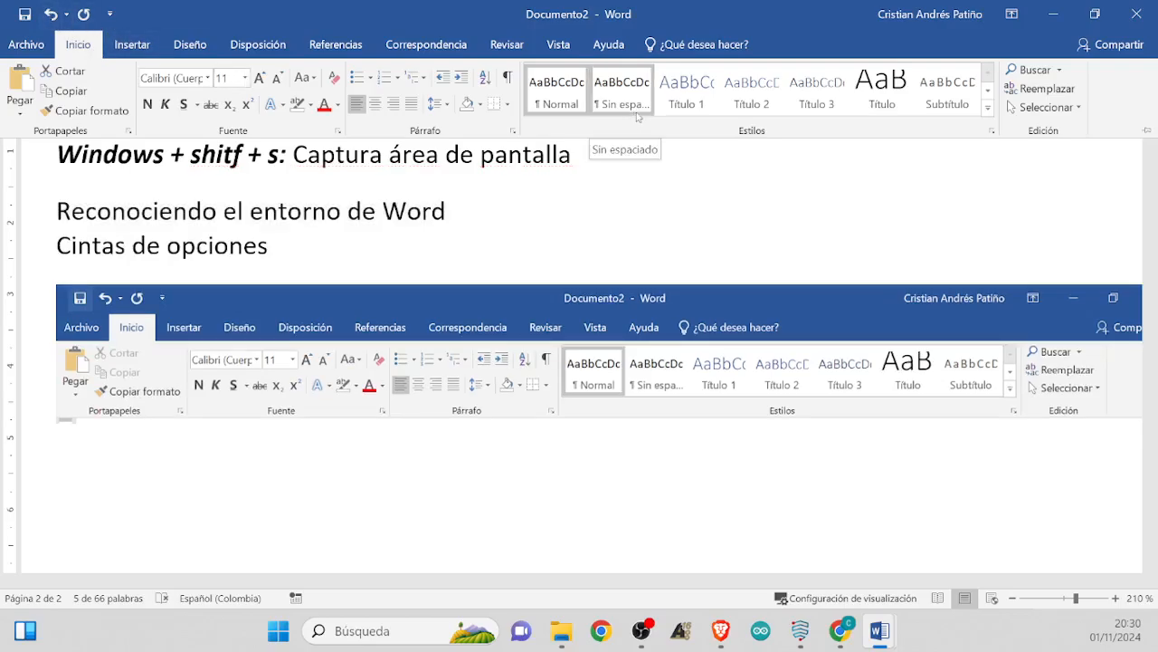
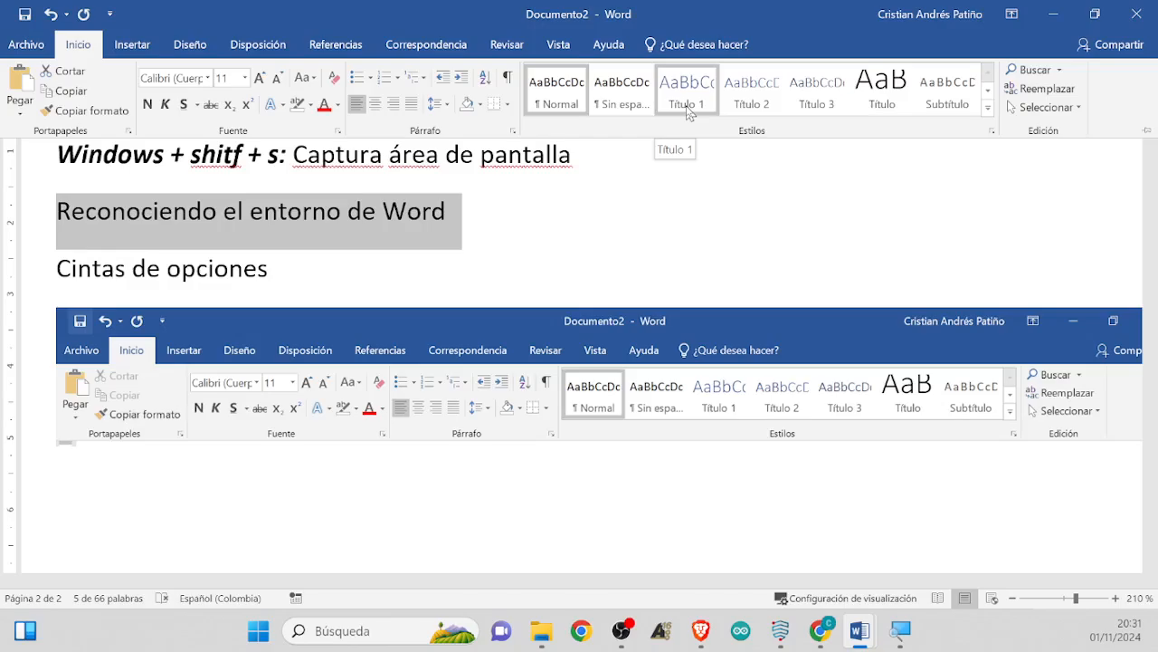
Demonstrate selecting the complete line "Reconociendo el entorno de Word" from its end back to its start
click(407, 276)
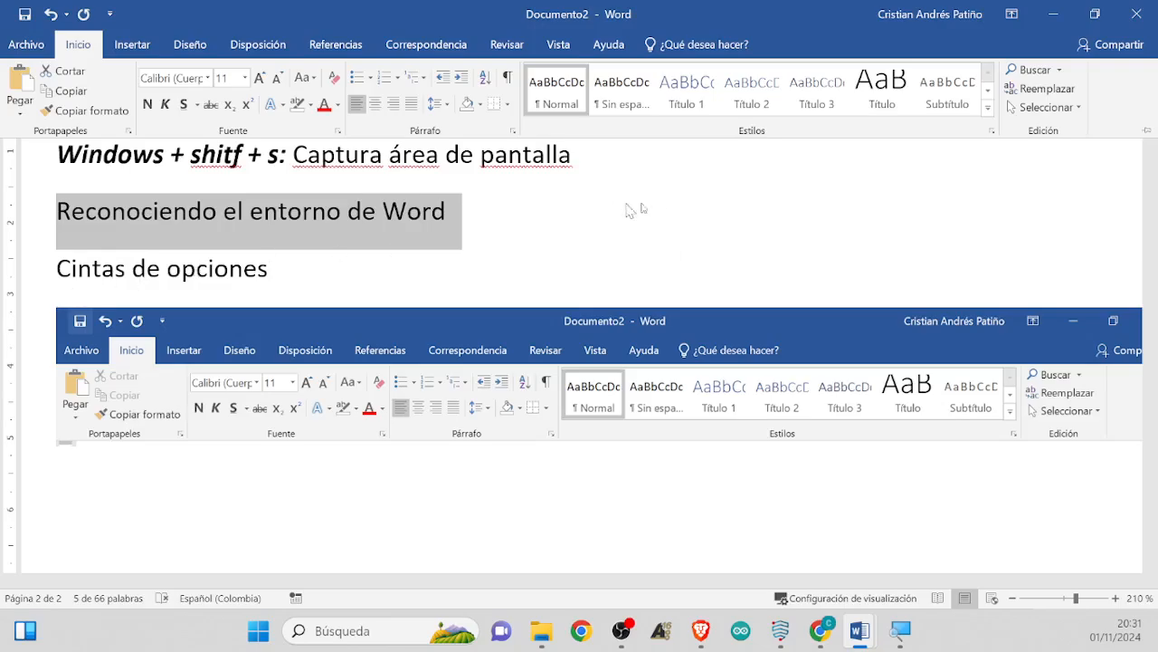
click(351, 269)
click(449, 209)
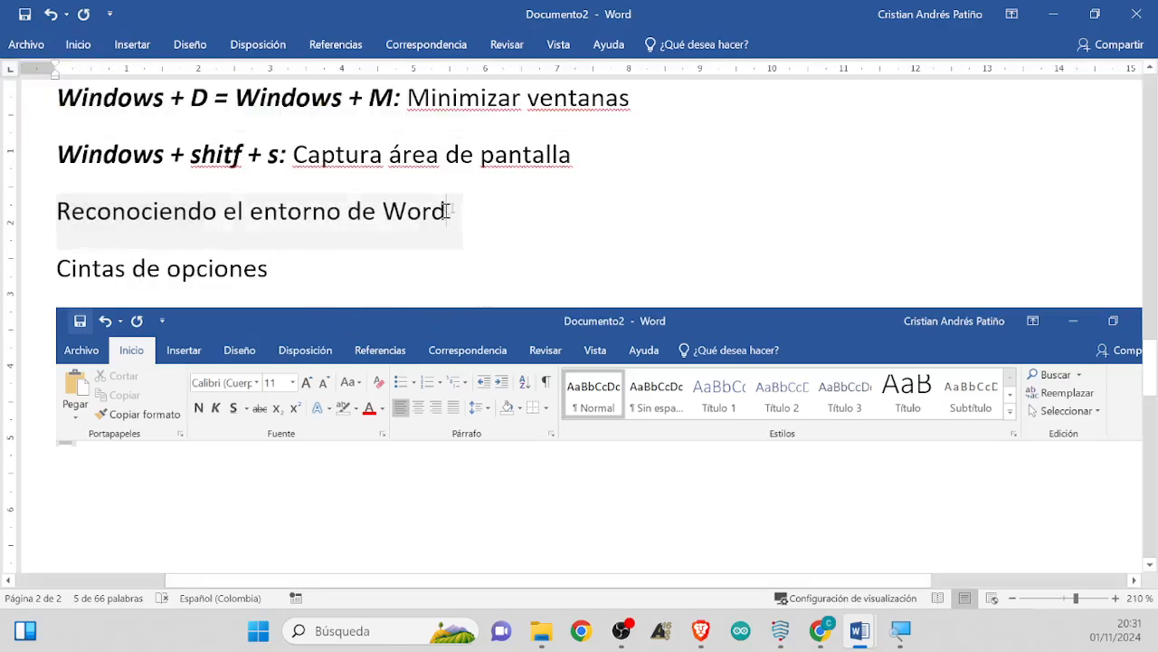
drag(467, 208, 136, 227)
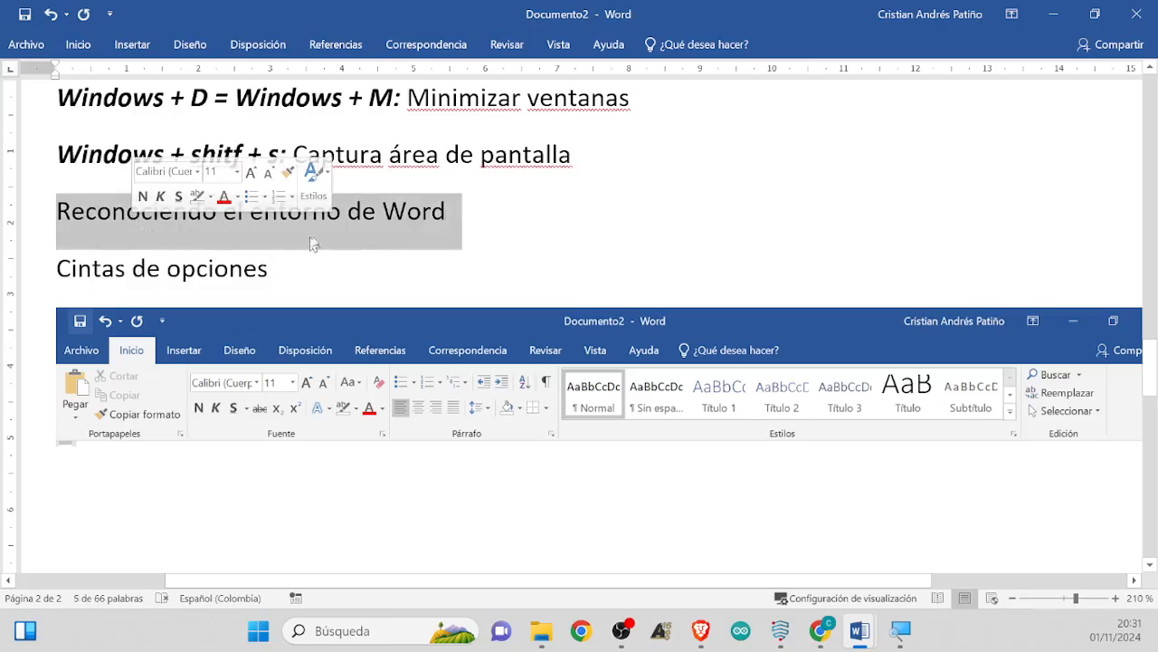
click(460, 218)
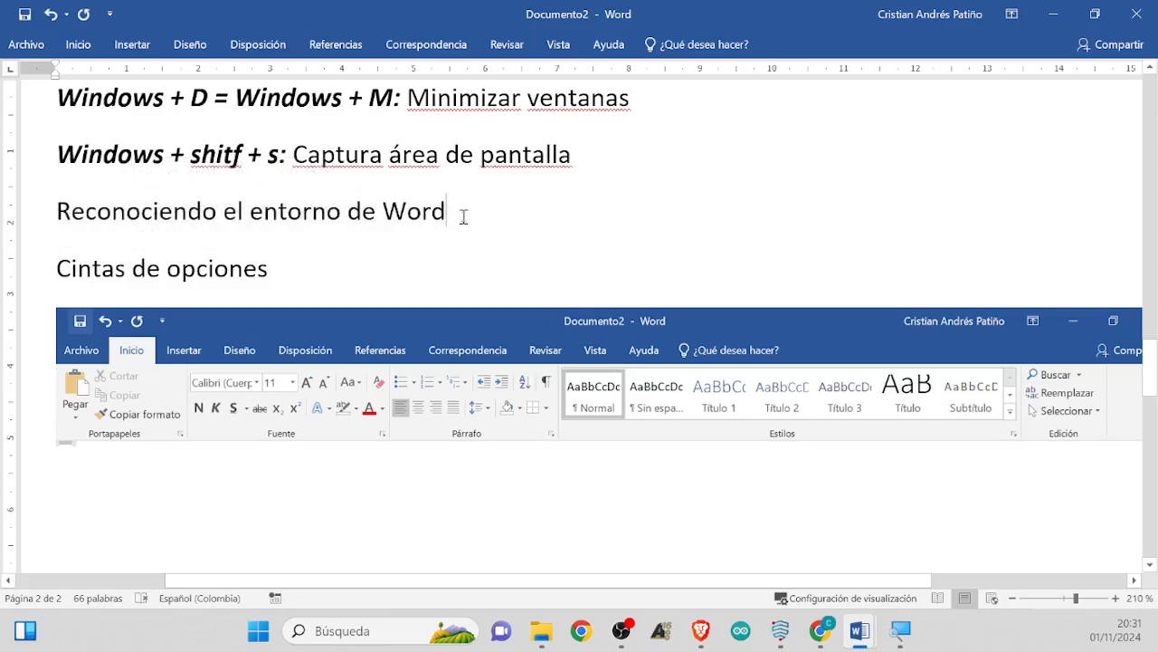
drag(460, 217, 137, 219)
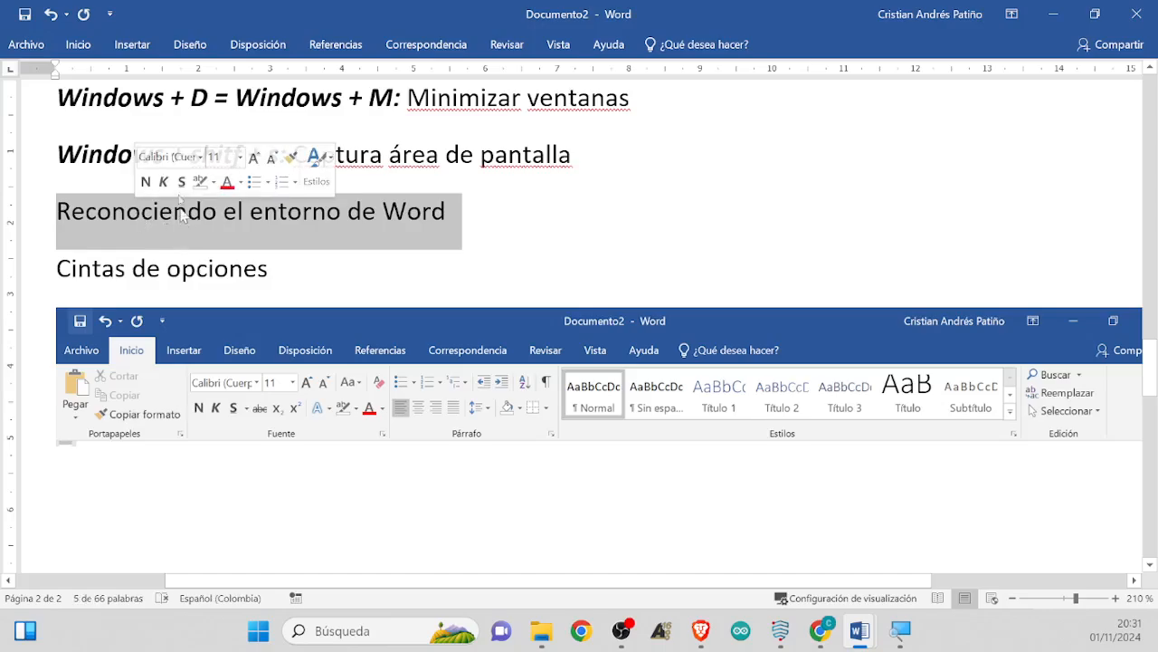
click(77, 47)
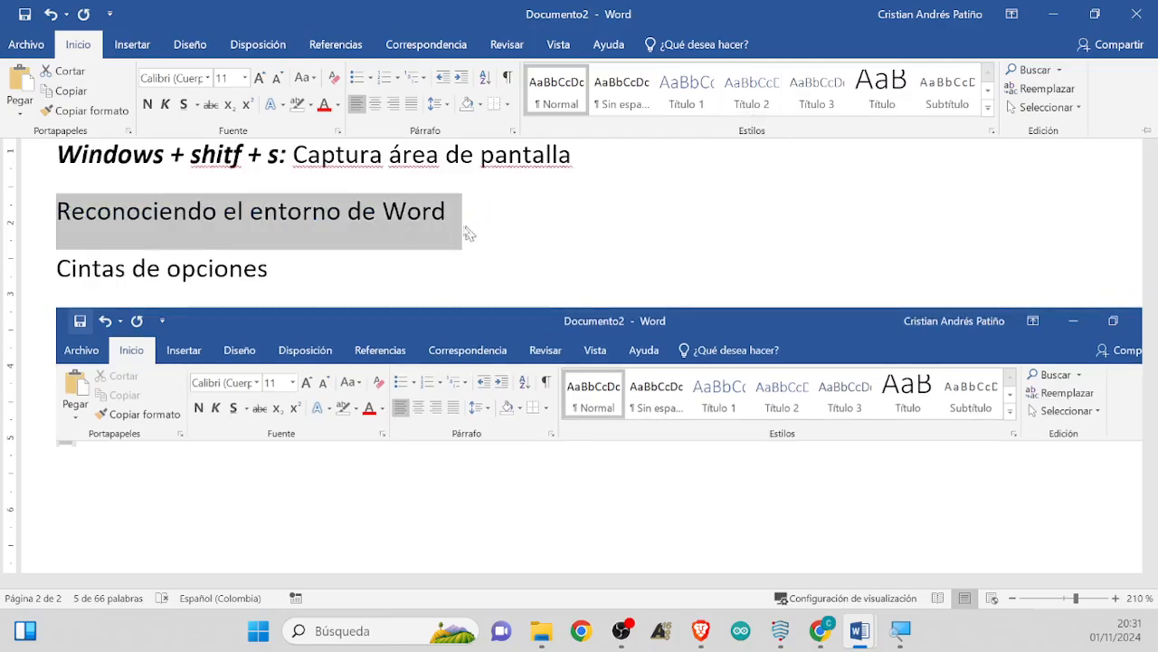
click(458, 234)
drag(476, 222, 83, 231)
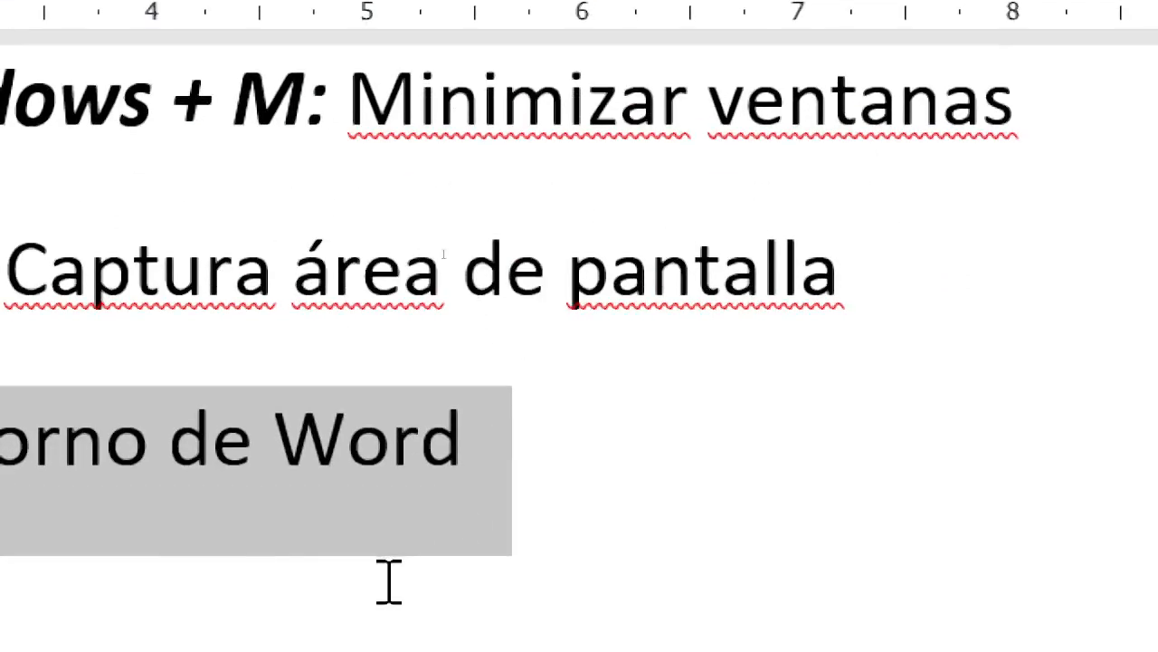
Practise selecting the "Reconociendo el entorno de Word" line together with the line above it, and the "Cintas de opciones" line separately
click(544, 452)
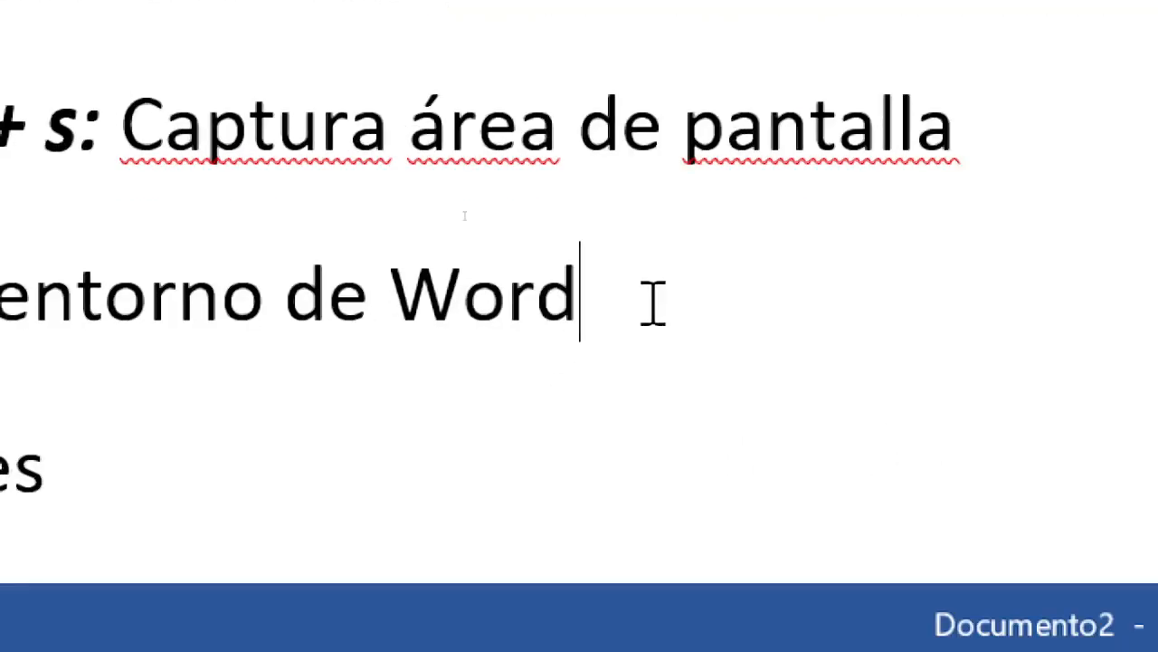
drag(538, 448, 0, 372)
drag(0, 226, 0, 226)
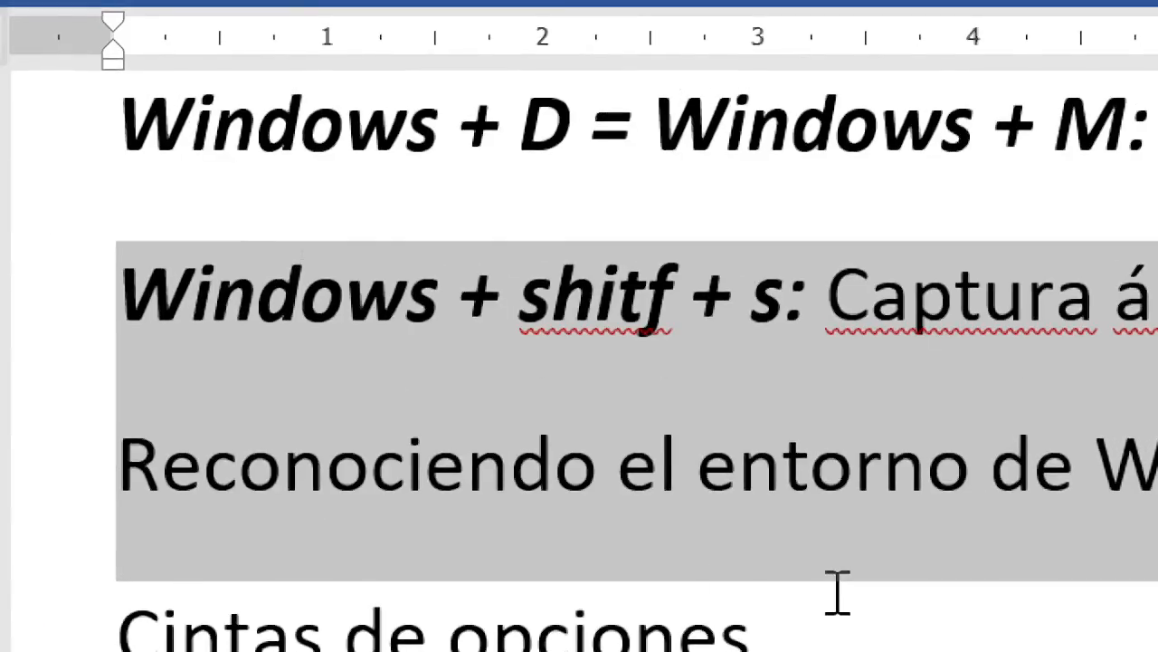
click(736, 417)
drag(621, 332, 0, 334)
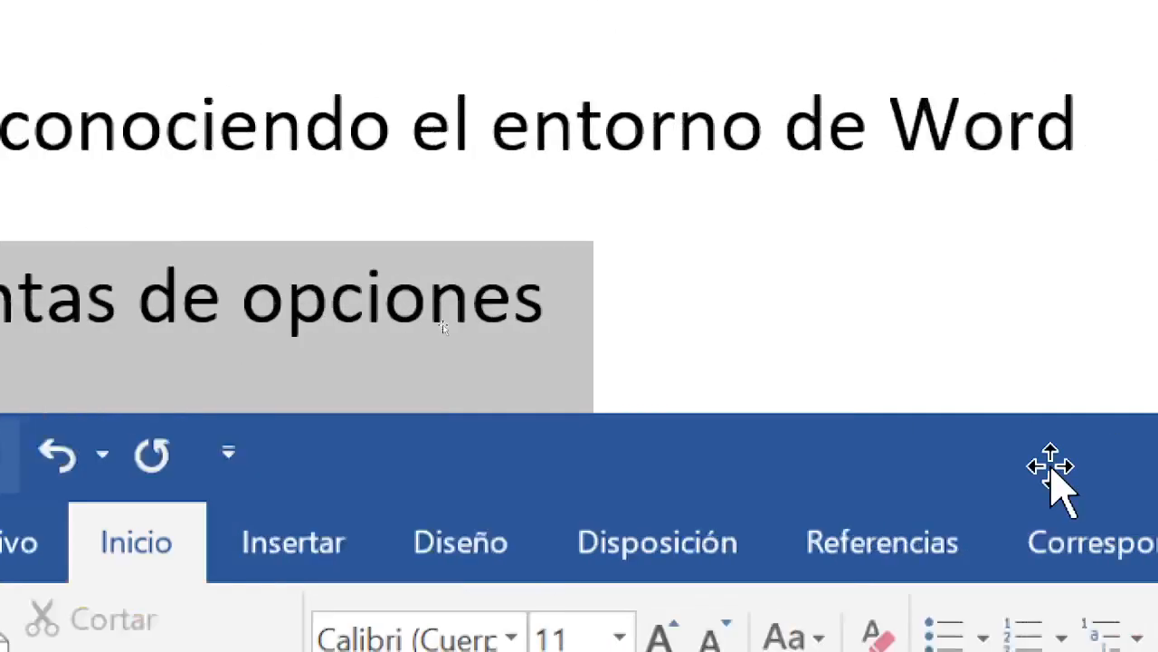
click(1063, 466)
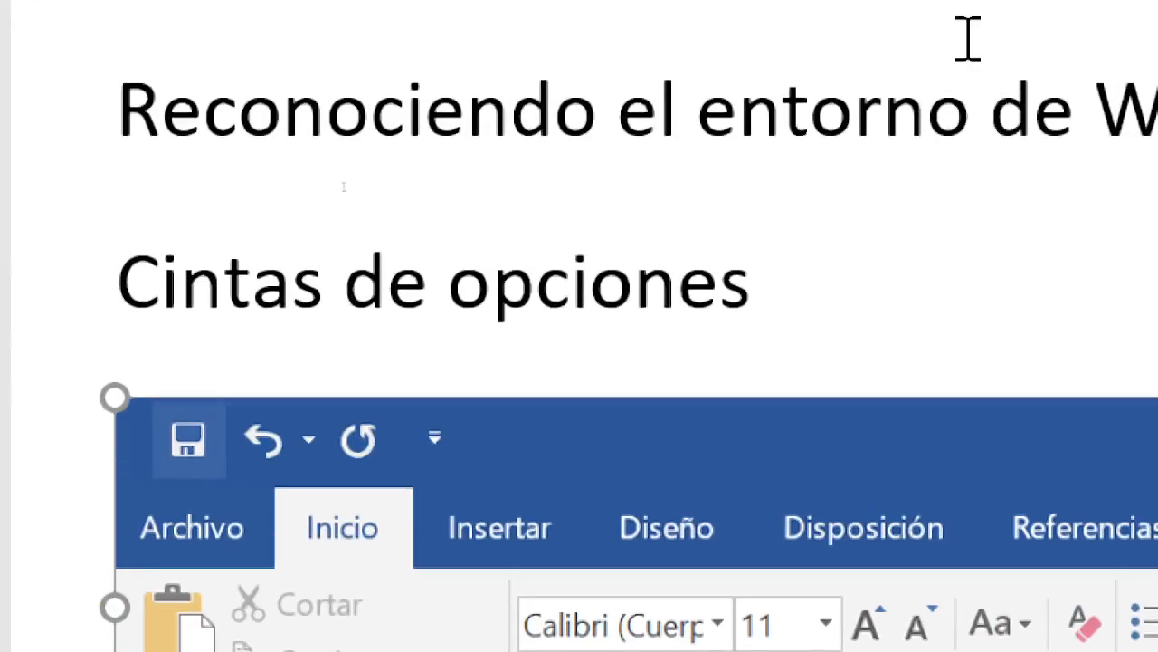
click(1086, 98)
key(shift+Home)
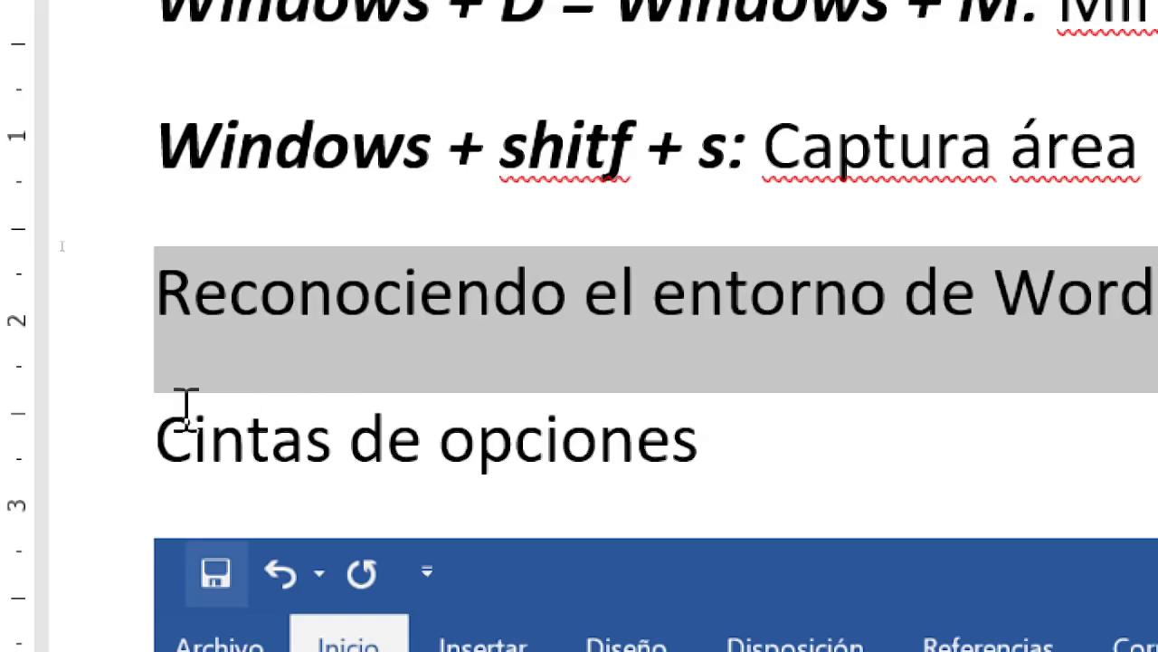
Apply the Título 3 style to the line "Reconociendo el entorno de Word"
click(271, 172)
drag(169, 292, 1157, 315)
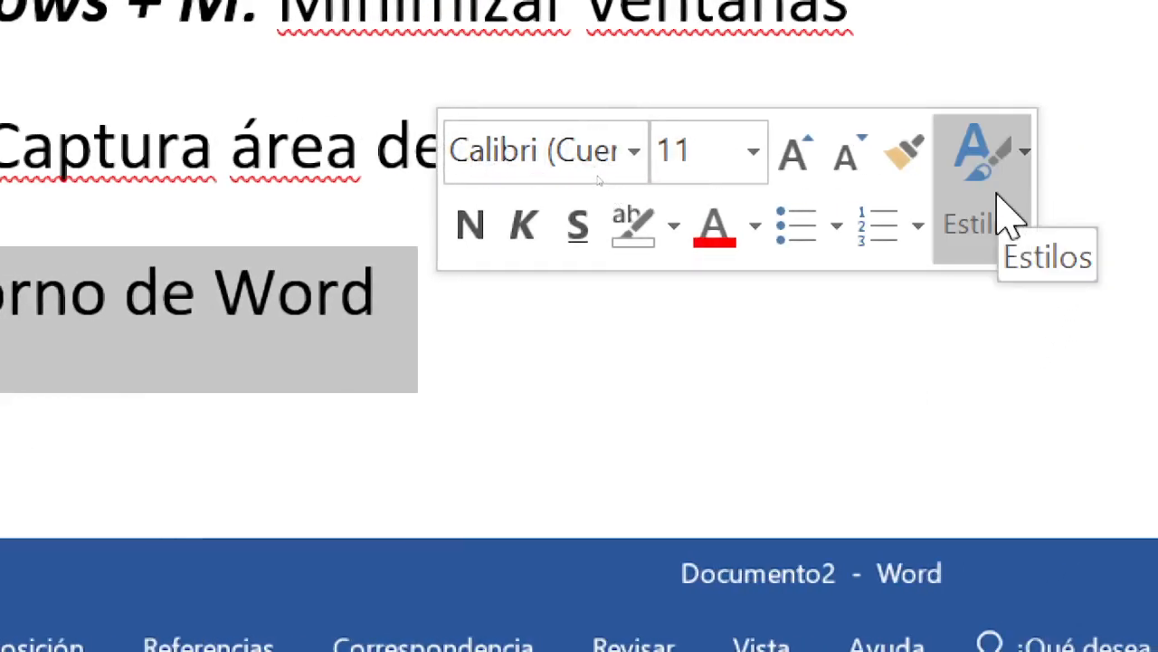
click(1003, 219)
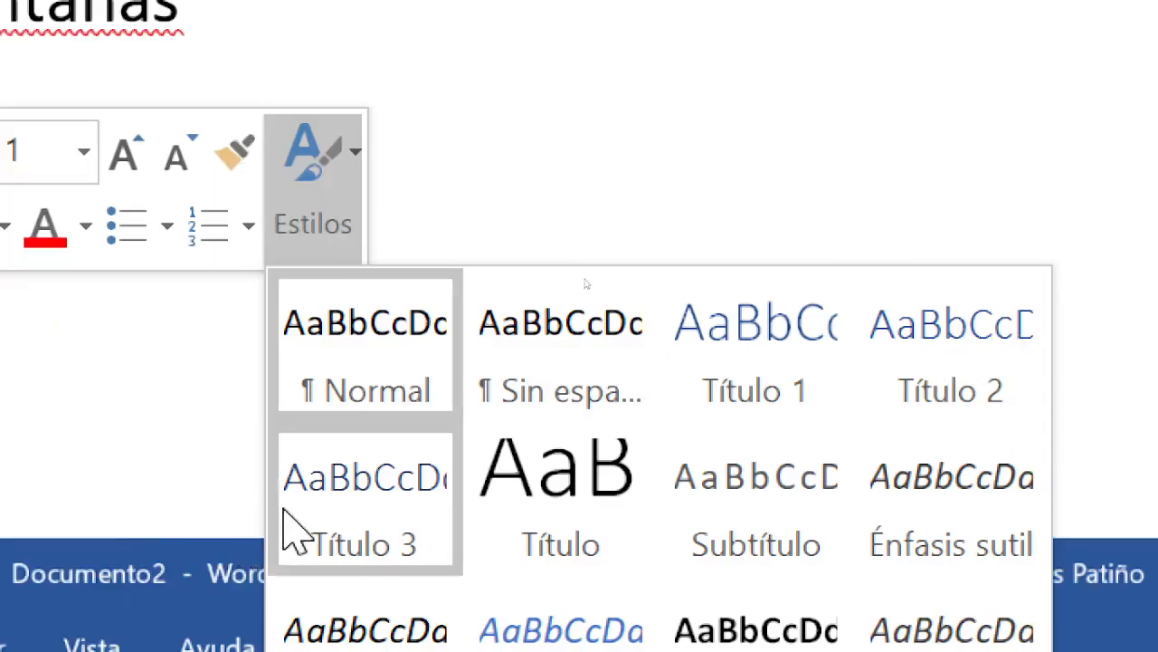
click(353, 511)
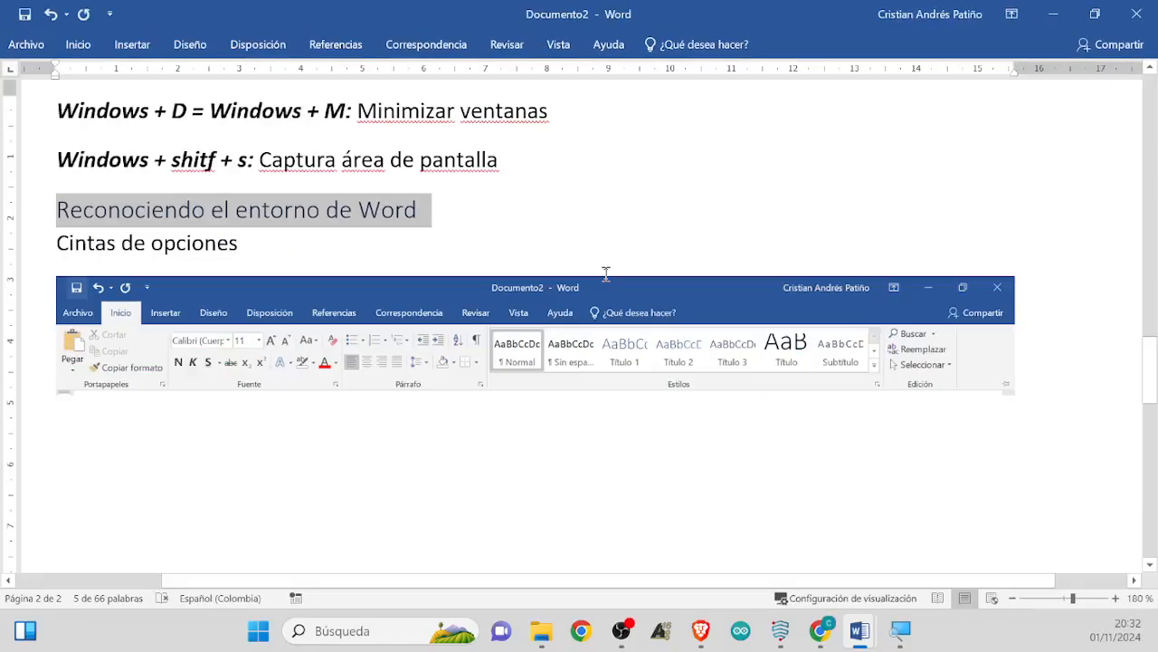
Select the pasted ribbon screenshot and preview the available picture styles and text styles
click(501, 406)
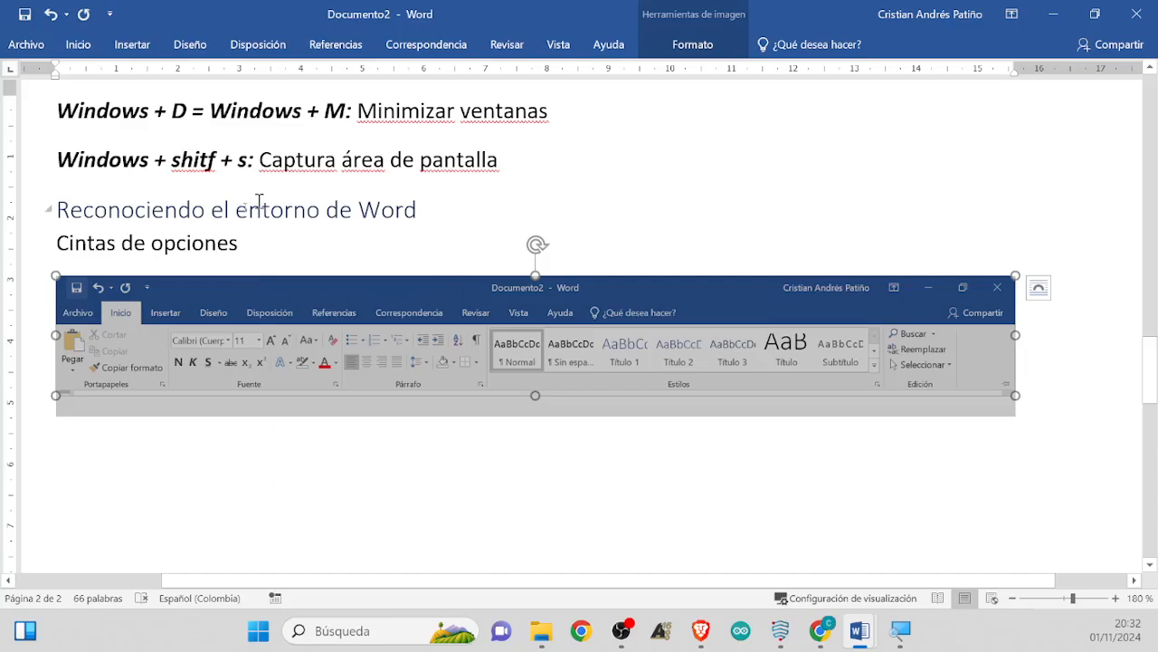
drag(309, 587, 278, 588)
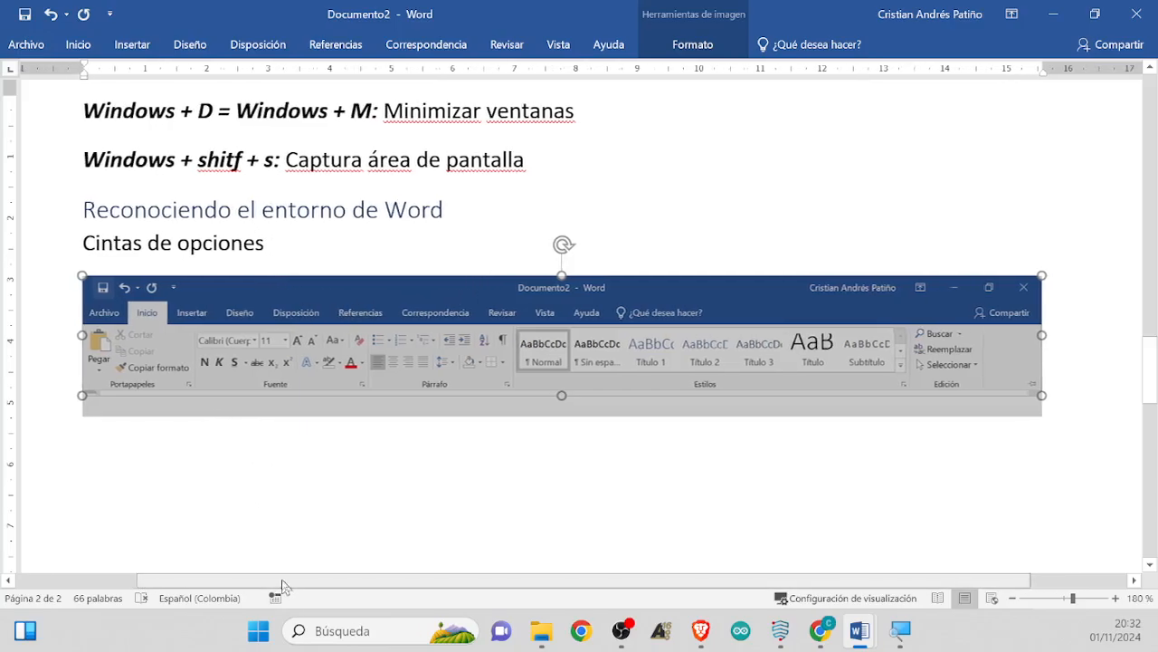
ctrl+scroll(380, 446, up, 1)
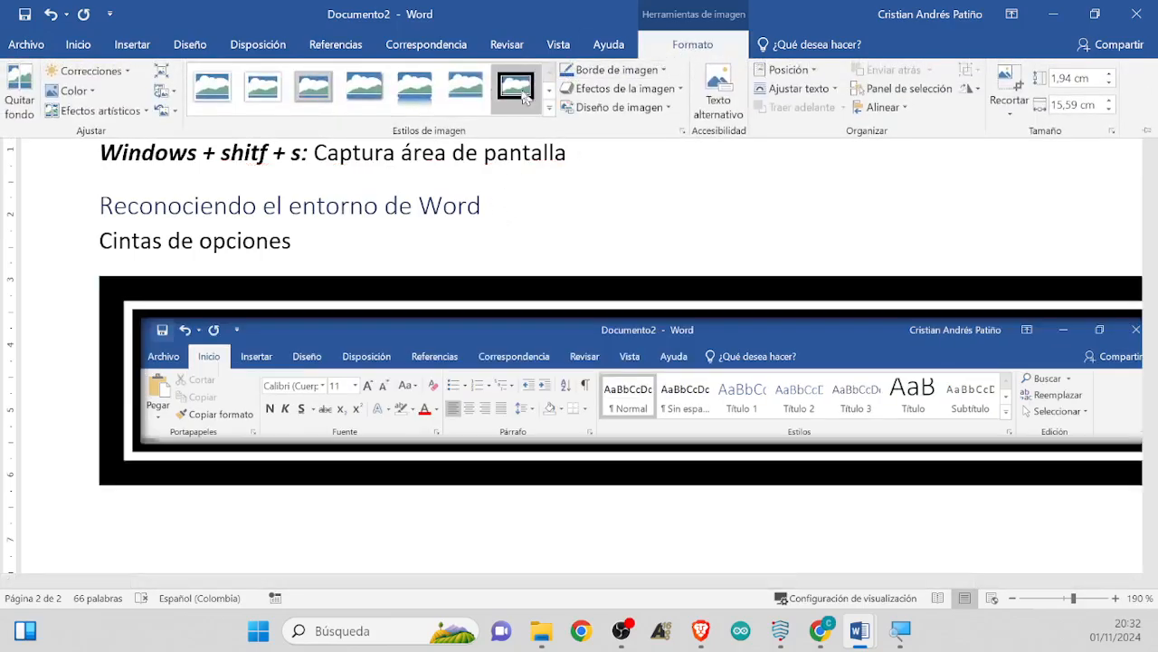
click(90, 49)
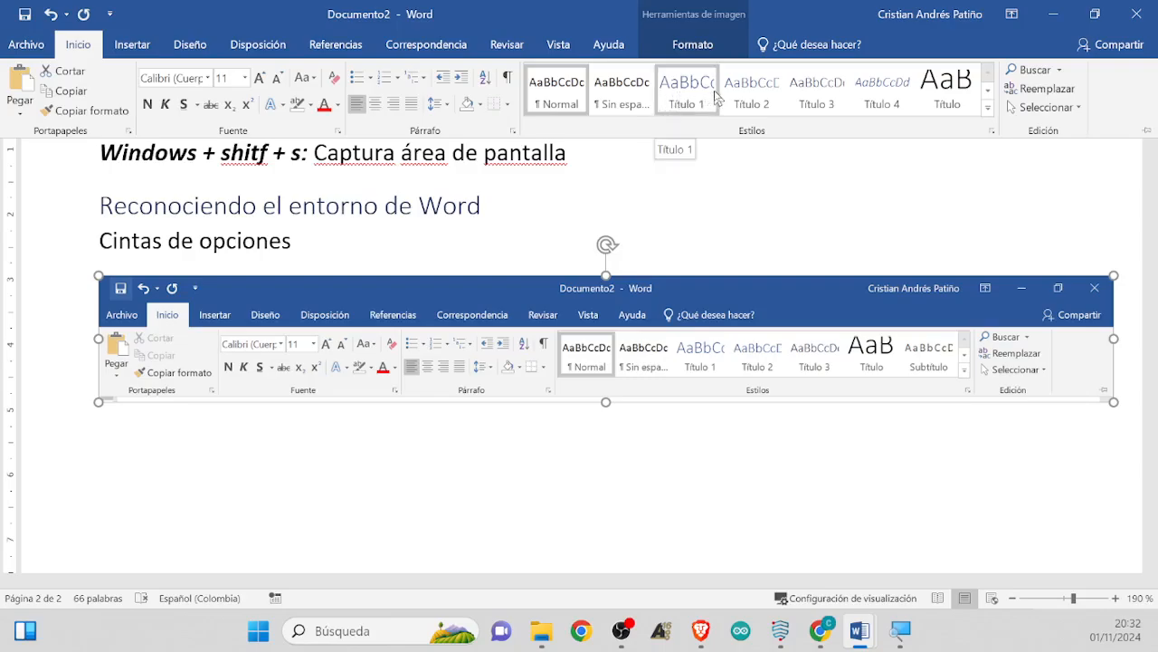
Add the text "Opción de navegación" on the empty line below the ribbon screenshot
click(716, 196)
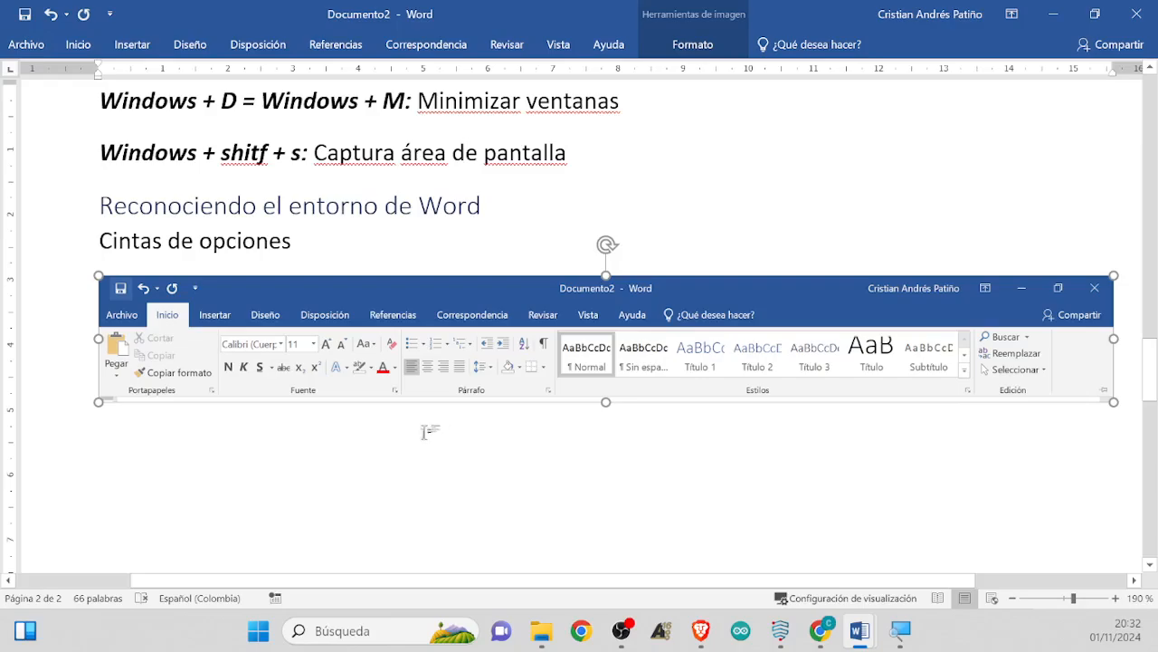
click(365, 454)
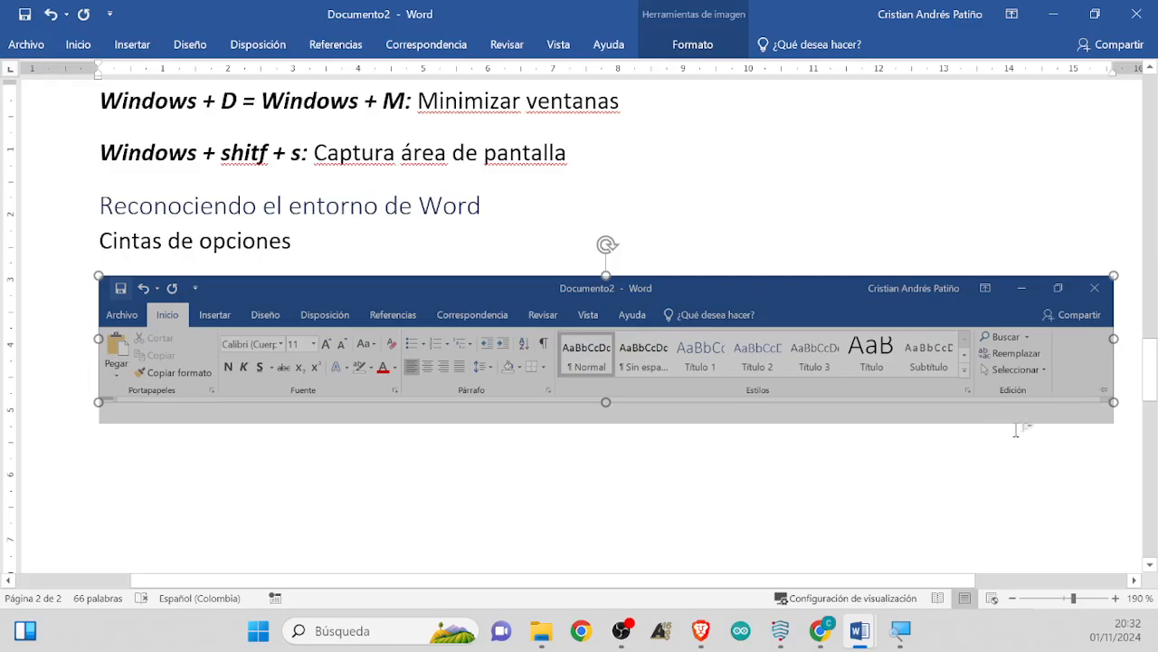
click(1120, 438)
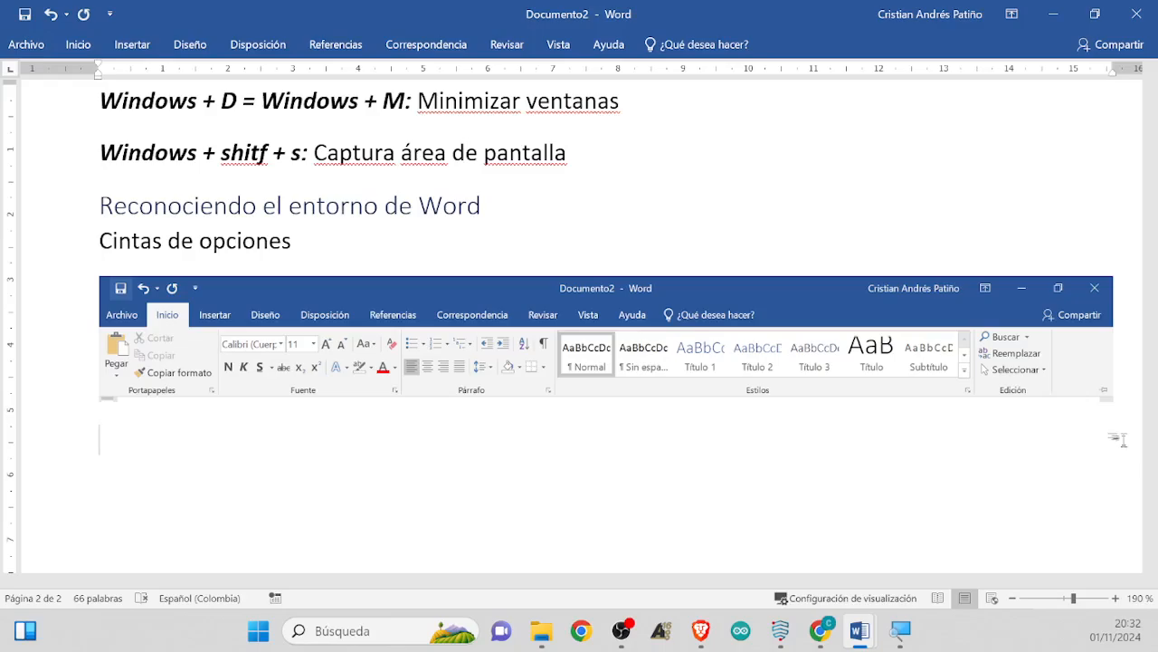
text(Opci)
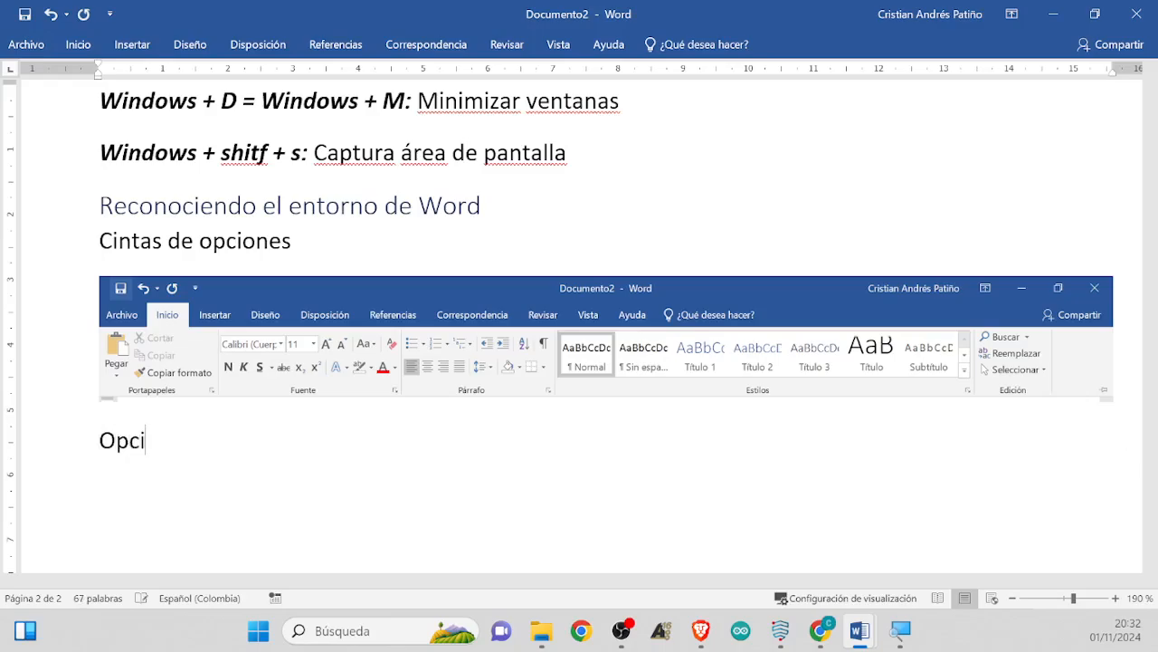
text(ój)
text(n de na)
text(vega)
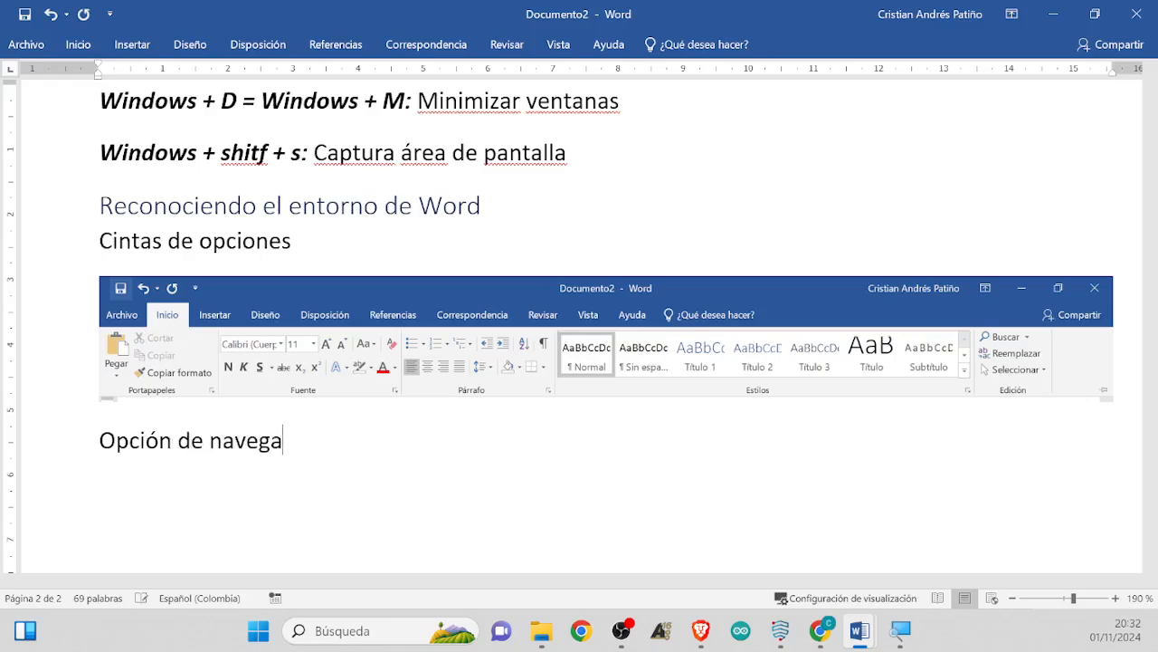
text(ción)
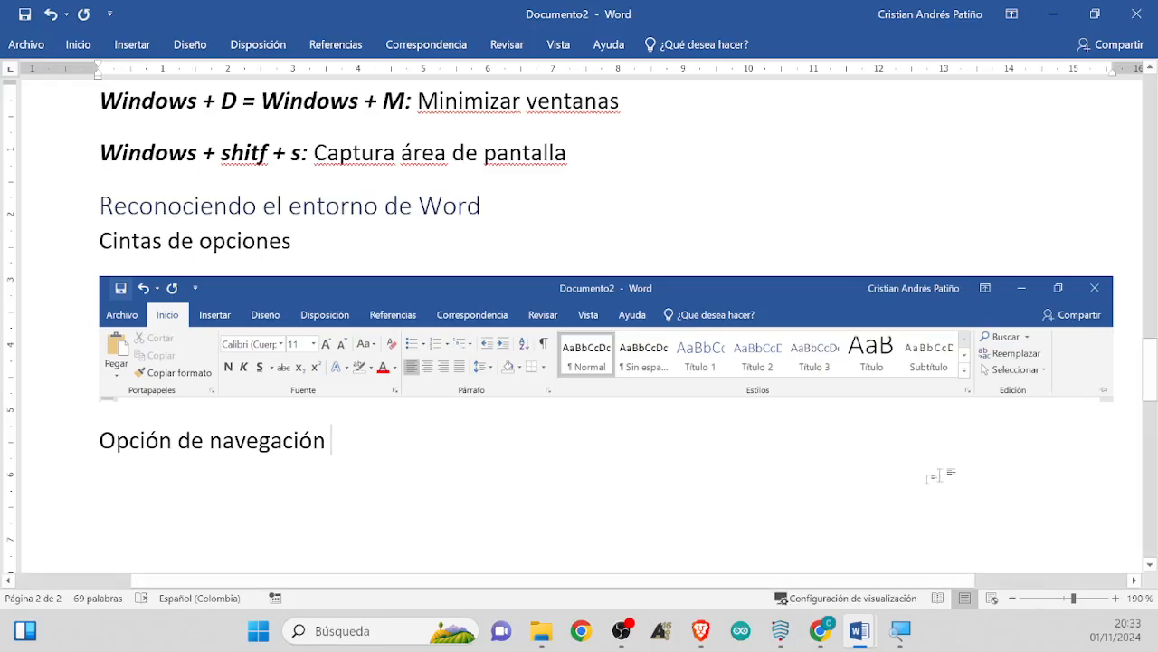
Complete the "Opción de navegación" line with a colon and the shortcut "Ctrl + B"
scroll(698, 491, up, 6)
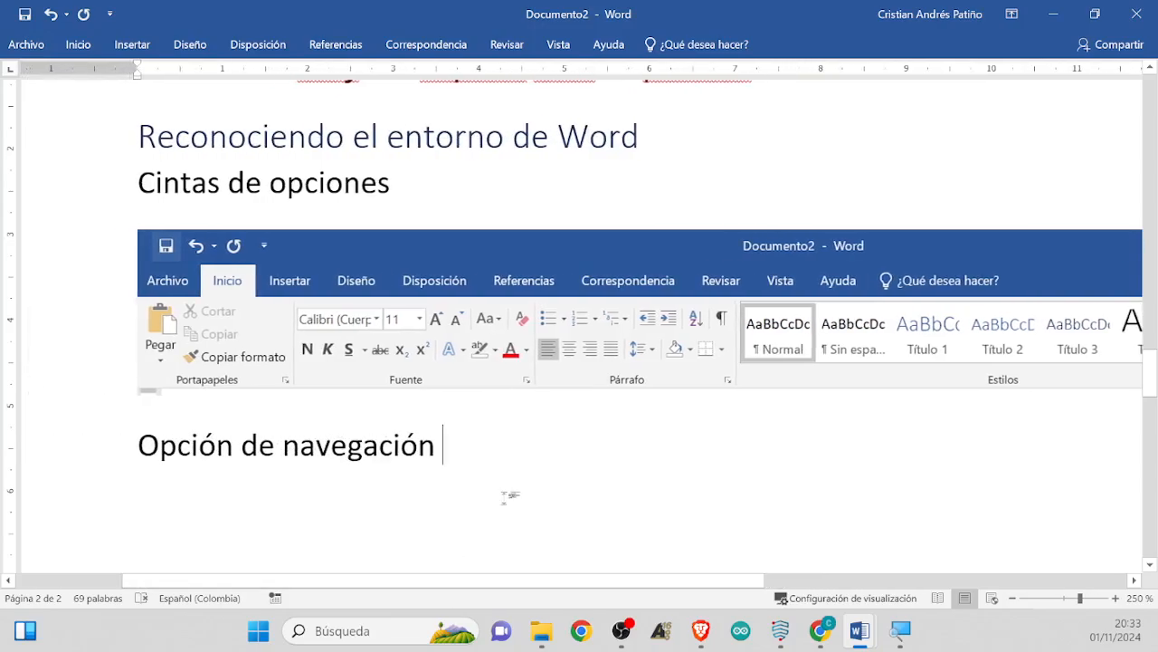
key(BackSpace)
text(: C)
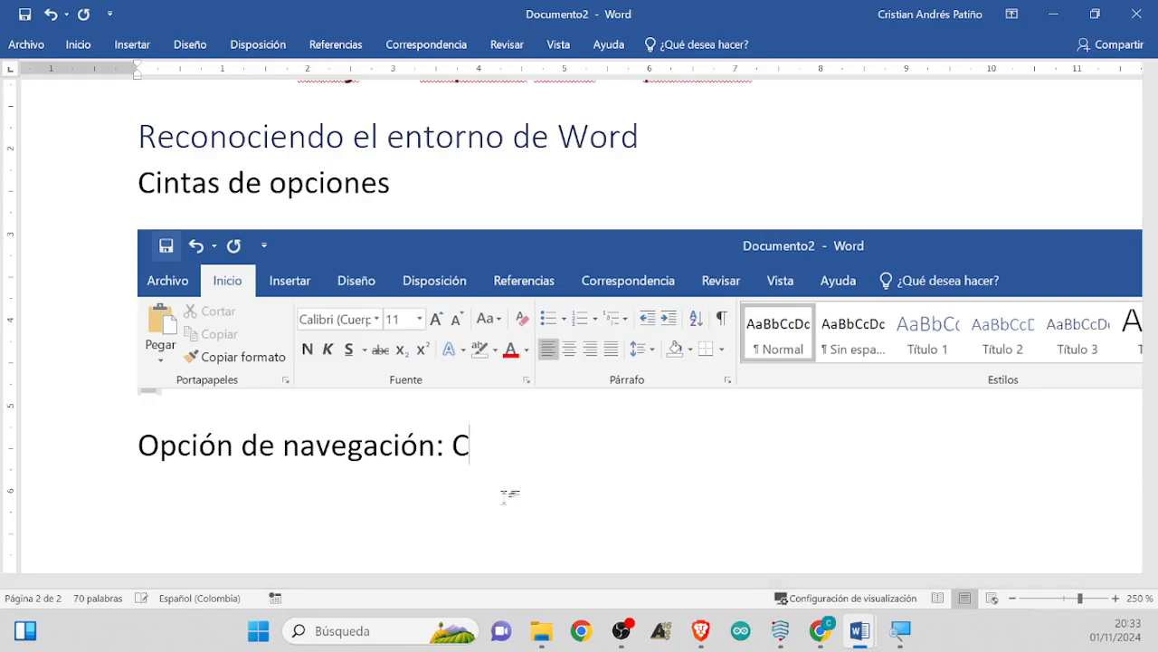
text(trl + B:)
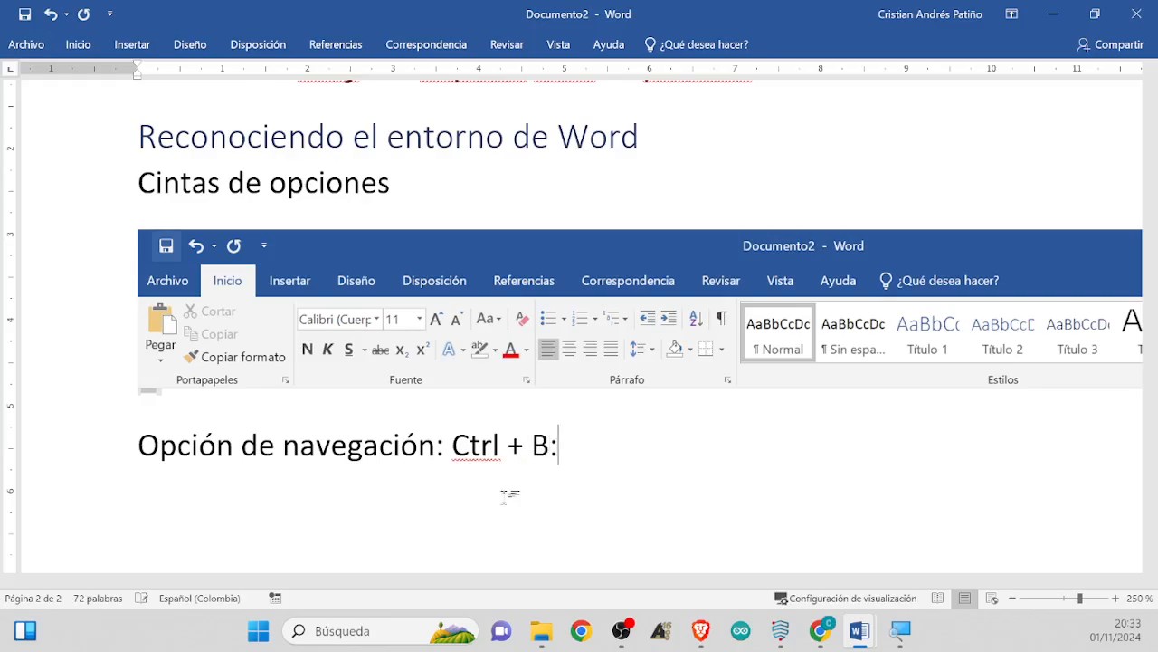
key(BackSpace)
Show the document's headings in the navigation pane and jump to "Comandos básicos de Windows" and "Reconociendo el entorno de Word"
key(ctrl+b)
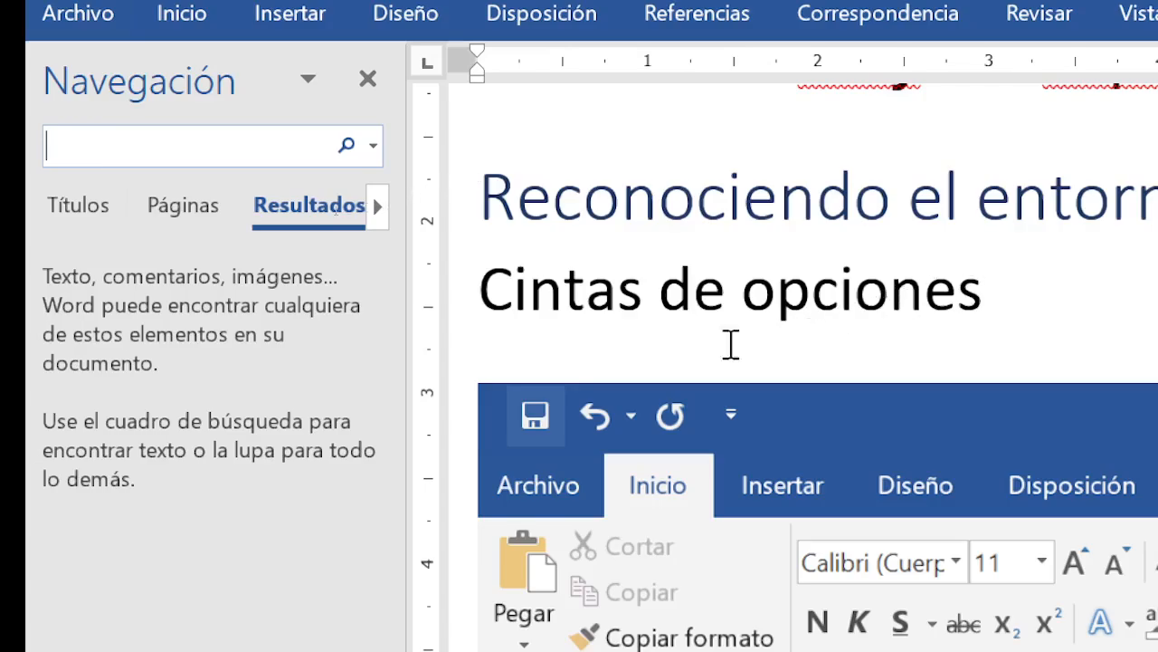
click(73, 208)
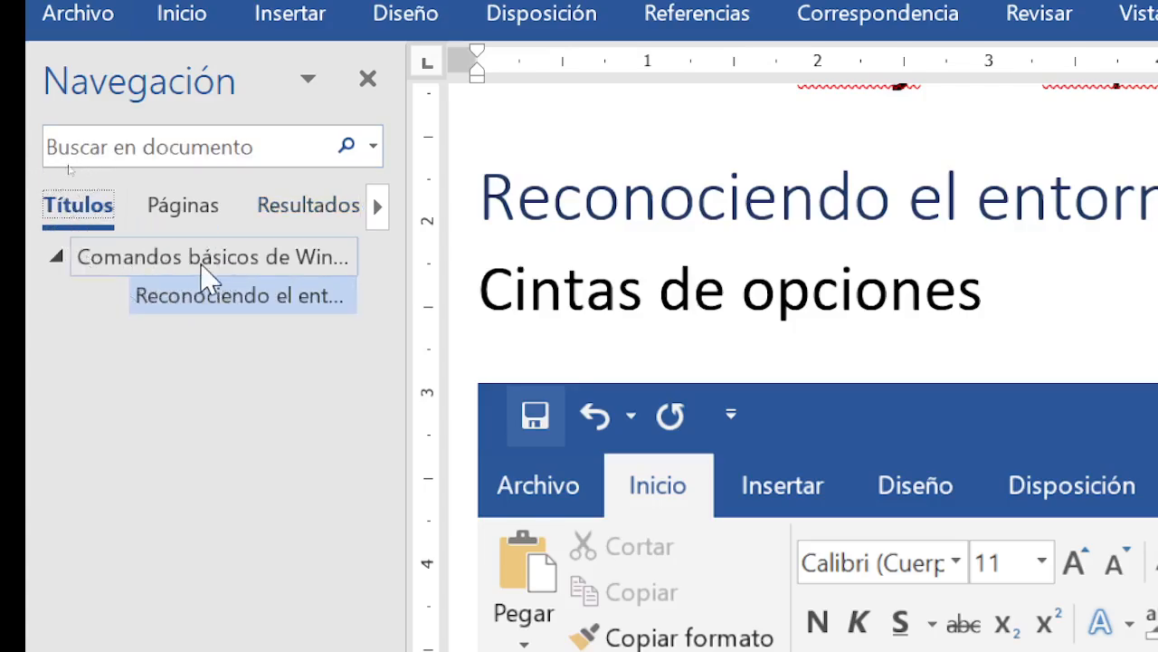
click(152, 261)
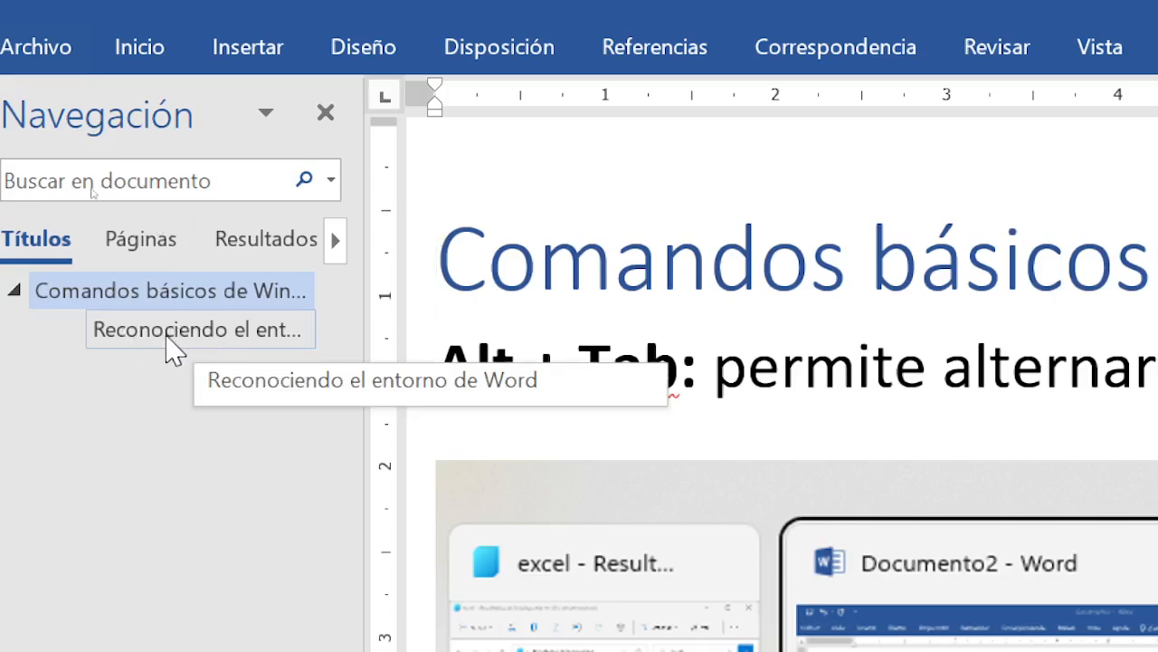
click(168, 332)
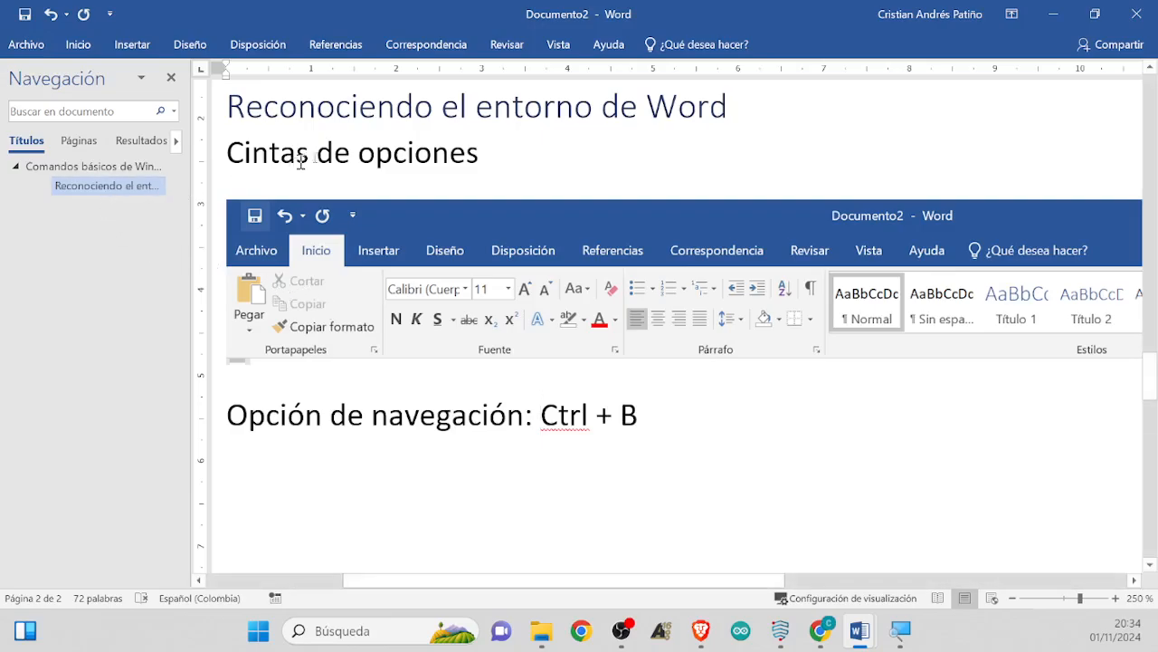
Apply the Título 4 style to the line "Cintas de opciones"
drag(478, 153, 269, 155)
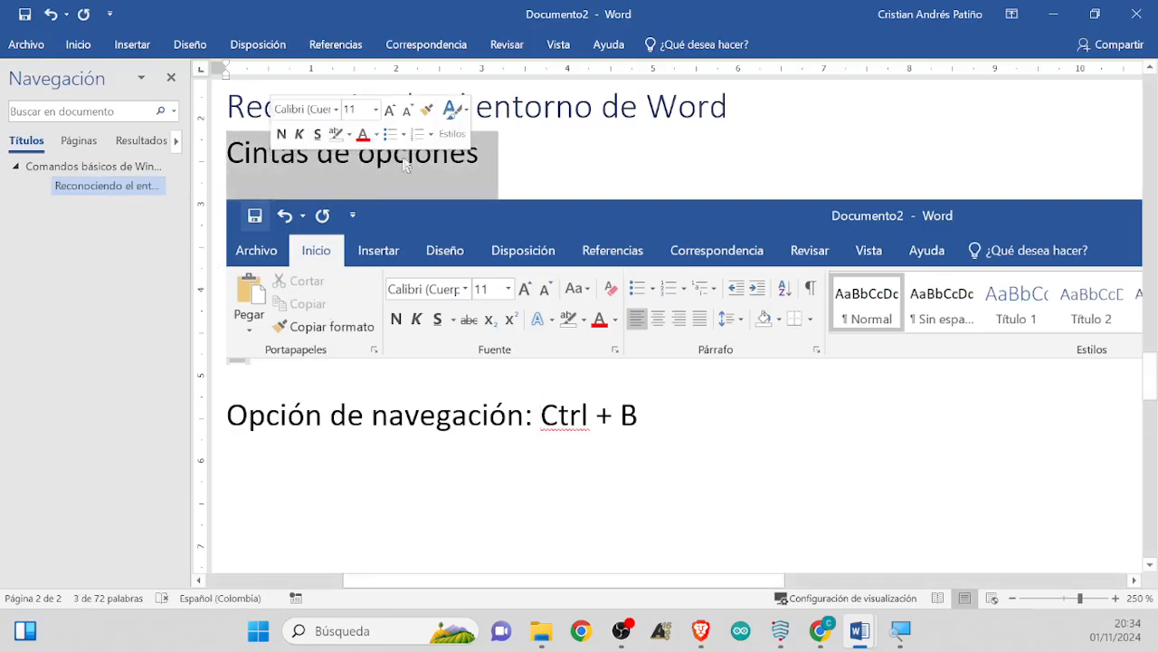
click(453, 111)
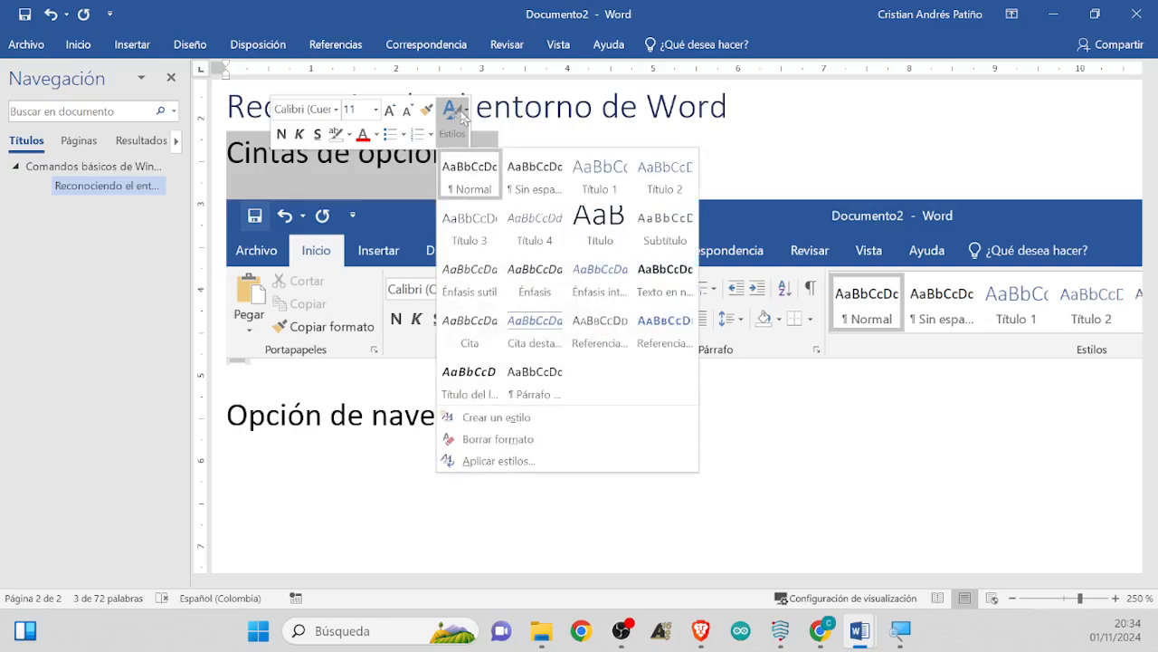
click(534, 226)
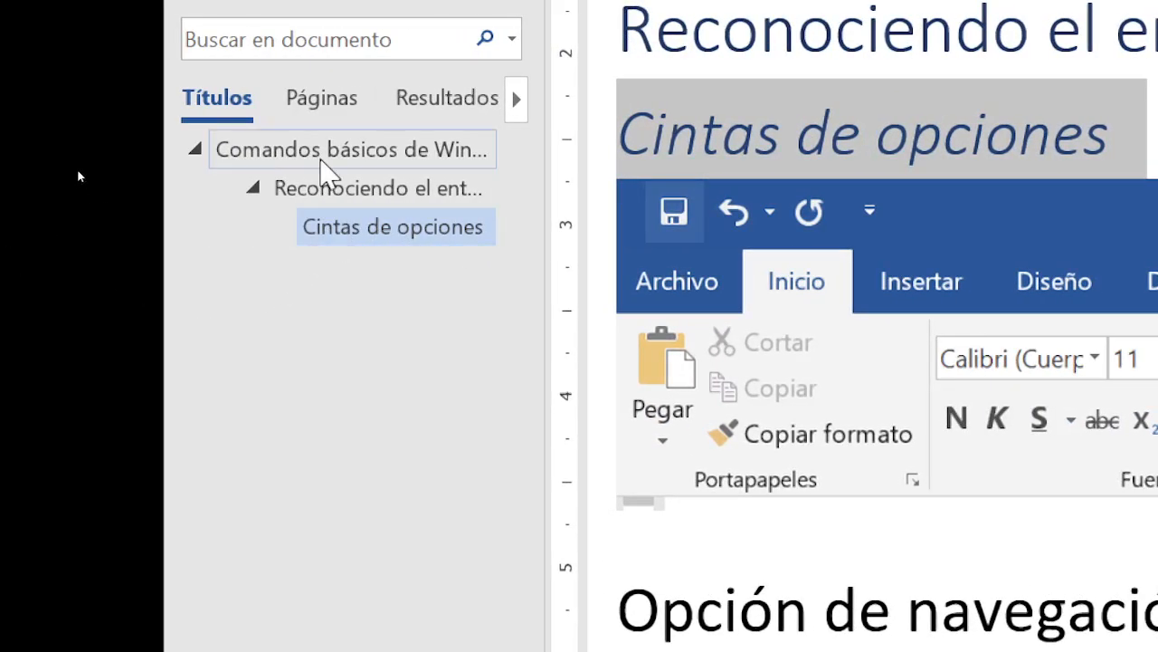
Jump through the heading list to the document's first title and back to "Cintas de opciones"
click(324, 160)
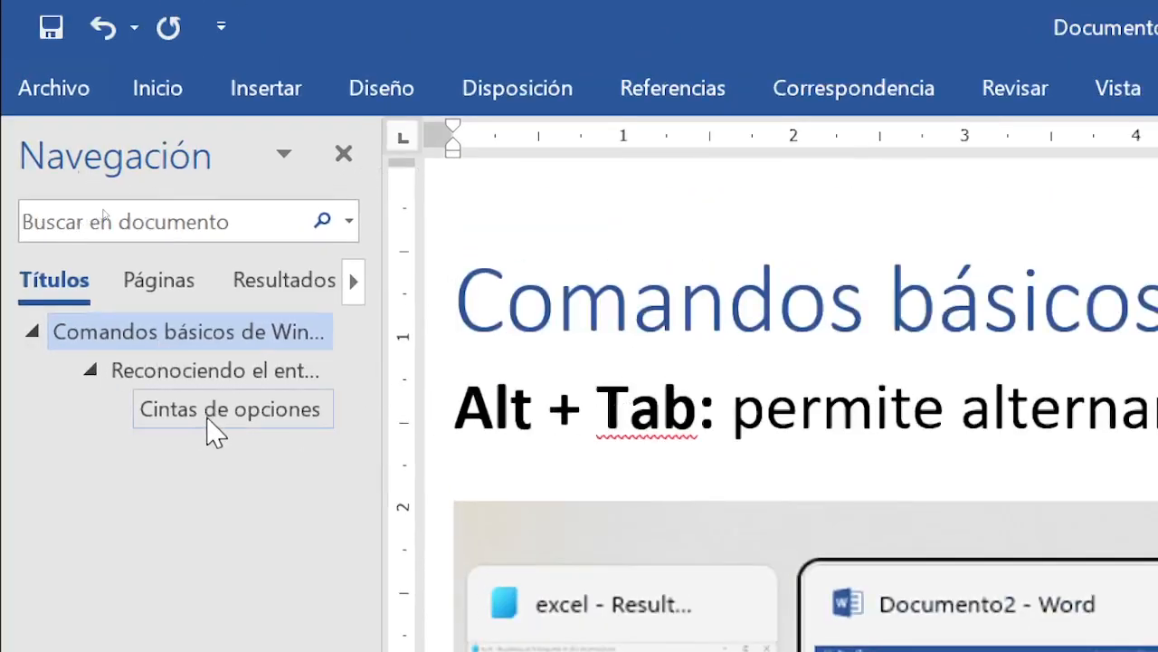
click(231, 422)
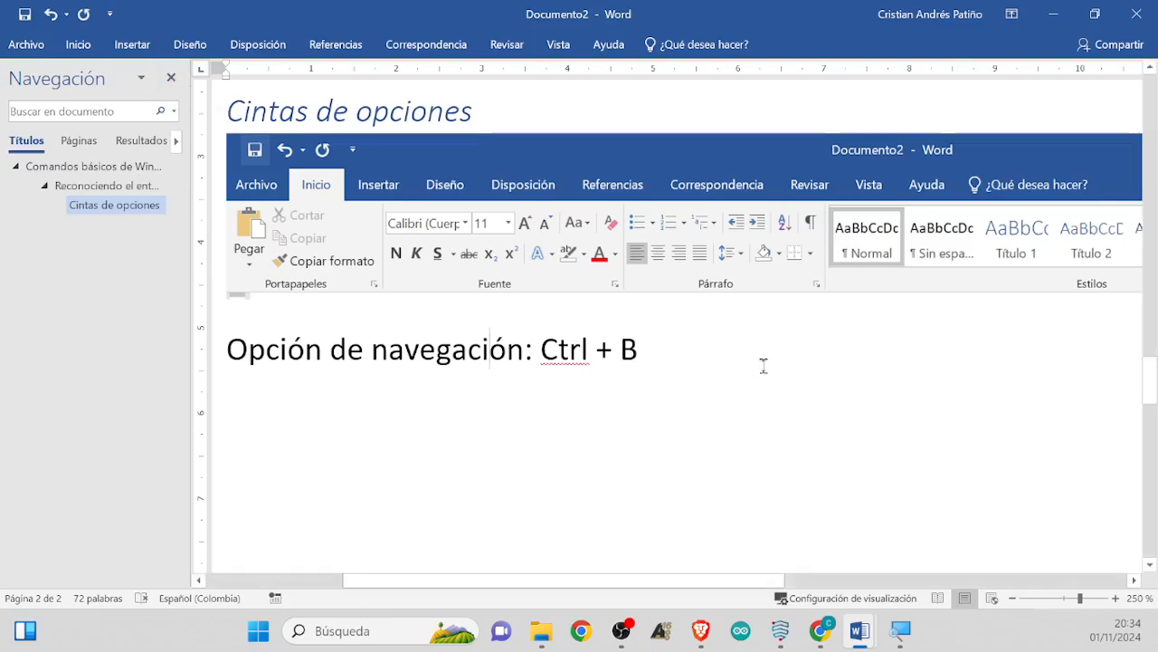
Add an empty line below "Opción de navegación: Ctrl + B" and close the navigation pane
key(Return)
click(171, 77)
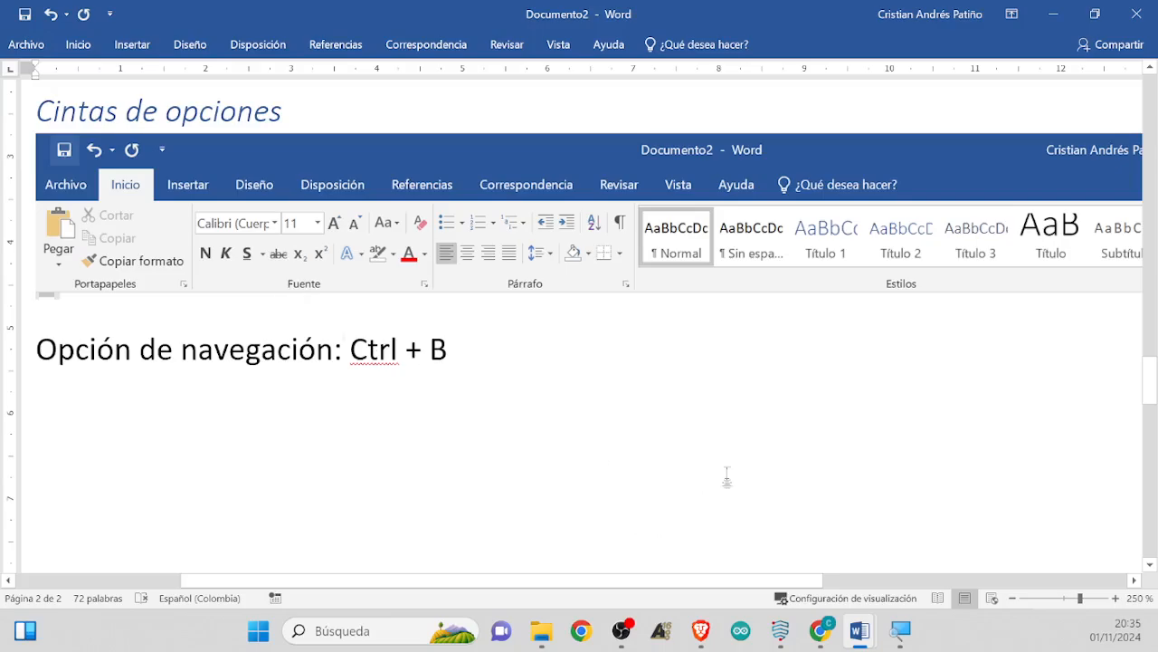
click(78, 46)
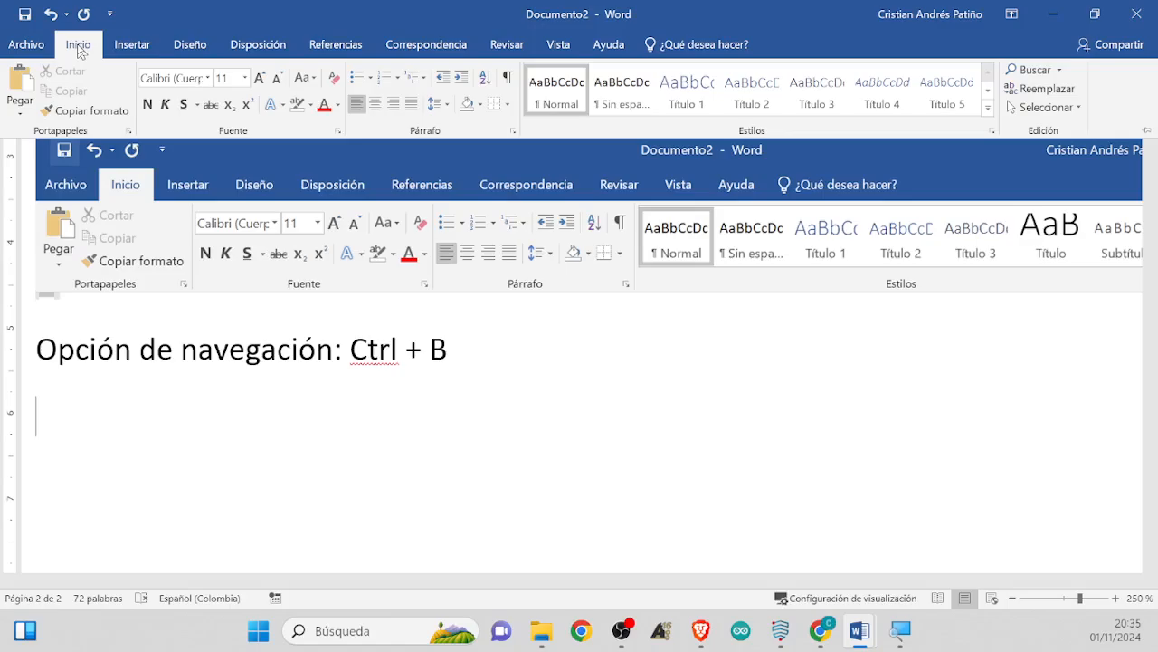
click(180, 408)
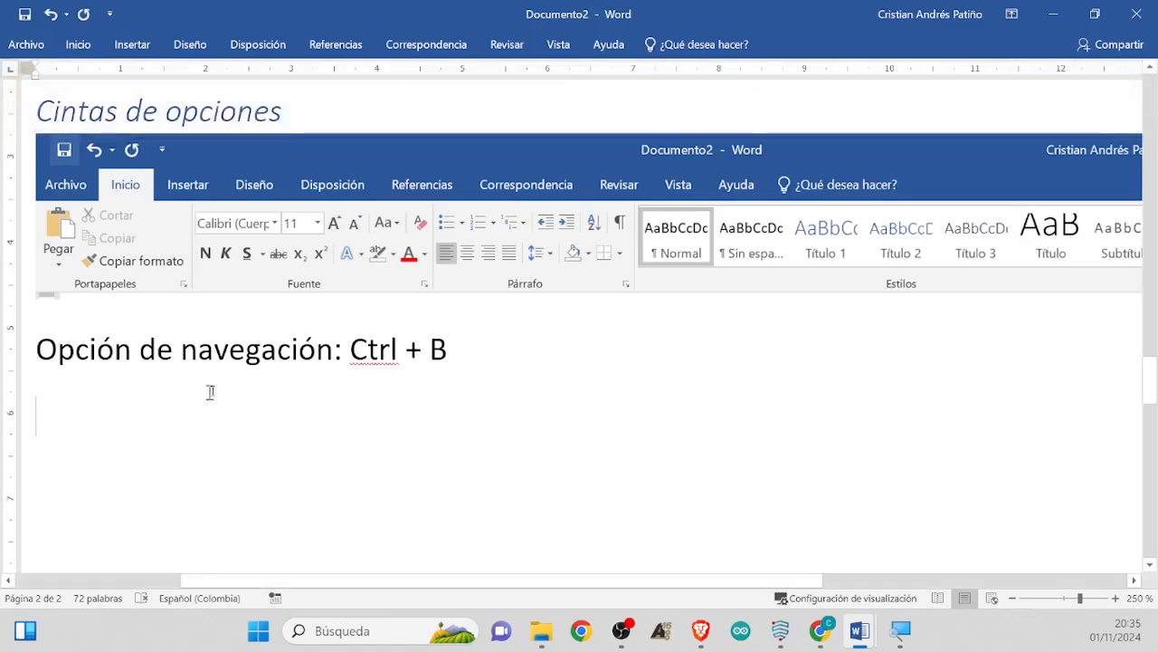
Replace the word "Opción" with "Páneles" so the line reads "Páneles de navegación: Ctrl + B"
double_click(106, 351)
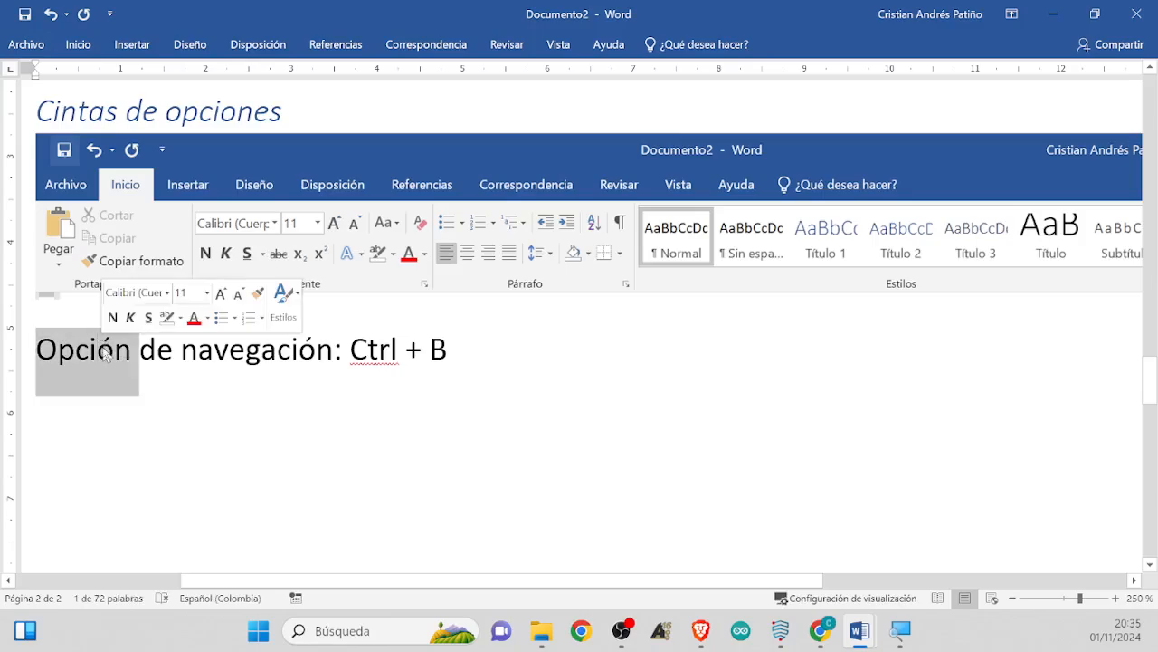
text(P)
text(ánele)
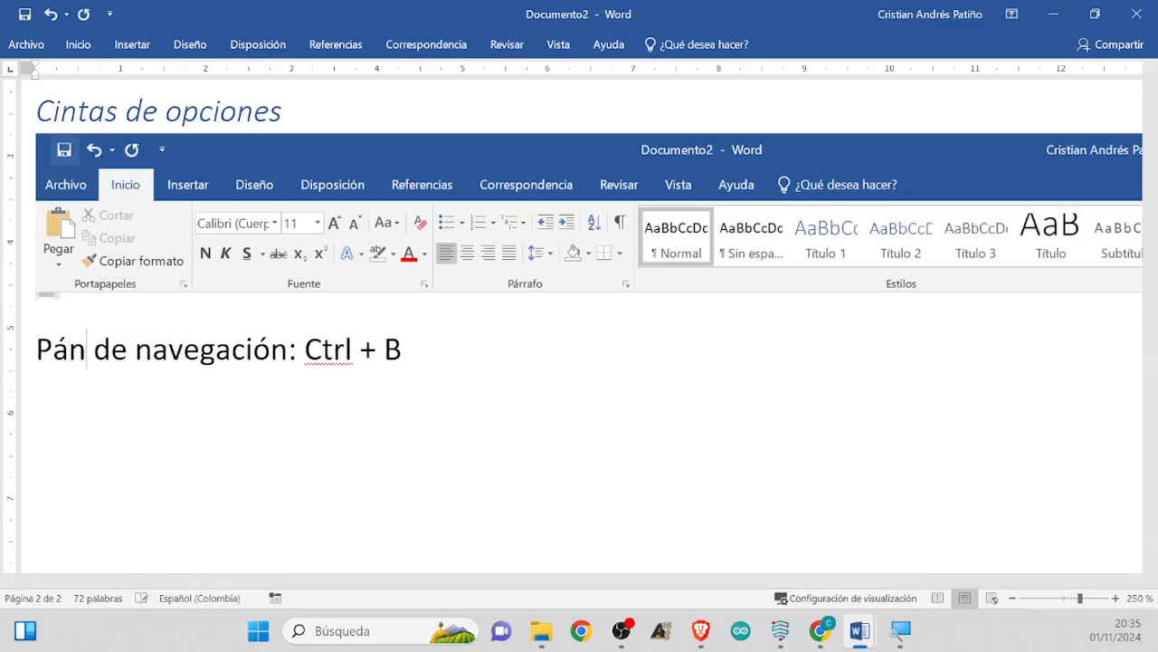
text(s de)
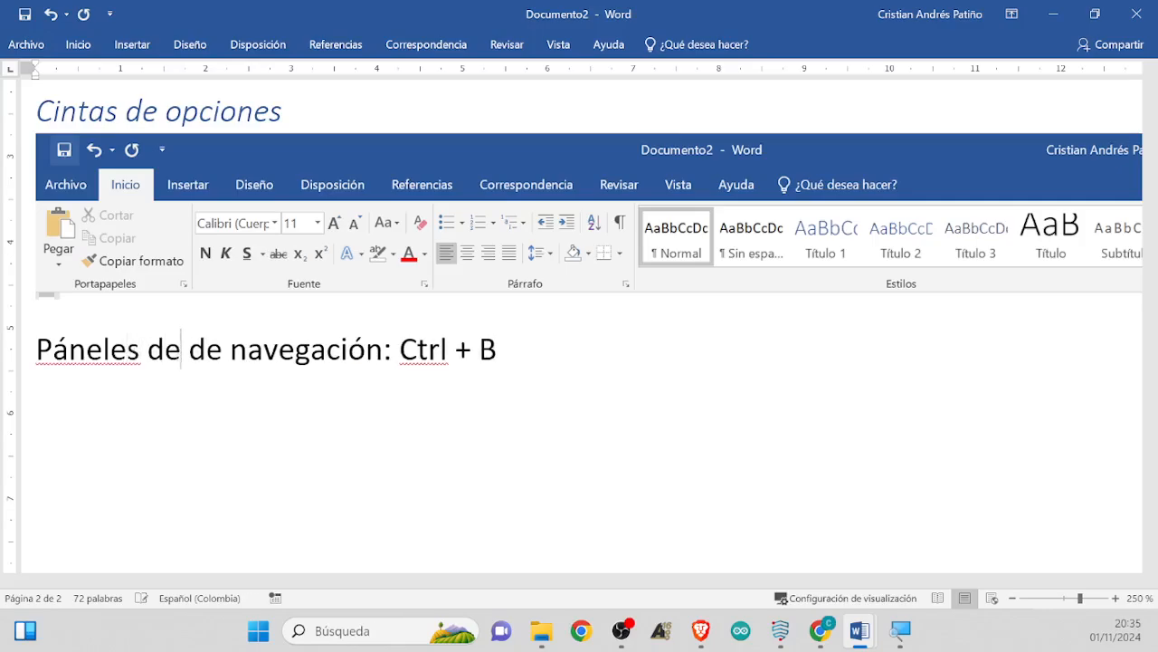
key(BackSpace)
key(BackSpace)
key(BackSpace)
key(BackSpace)
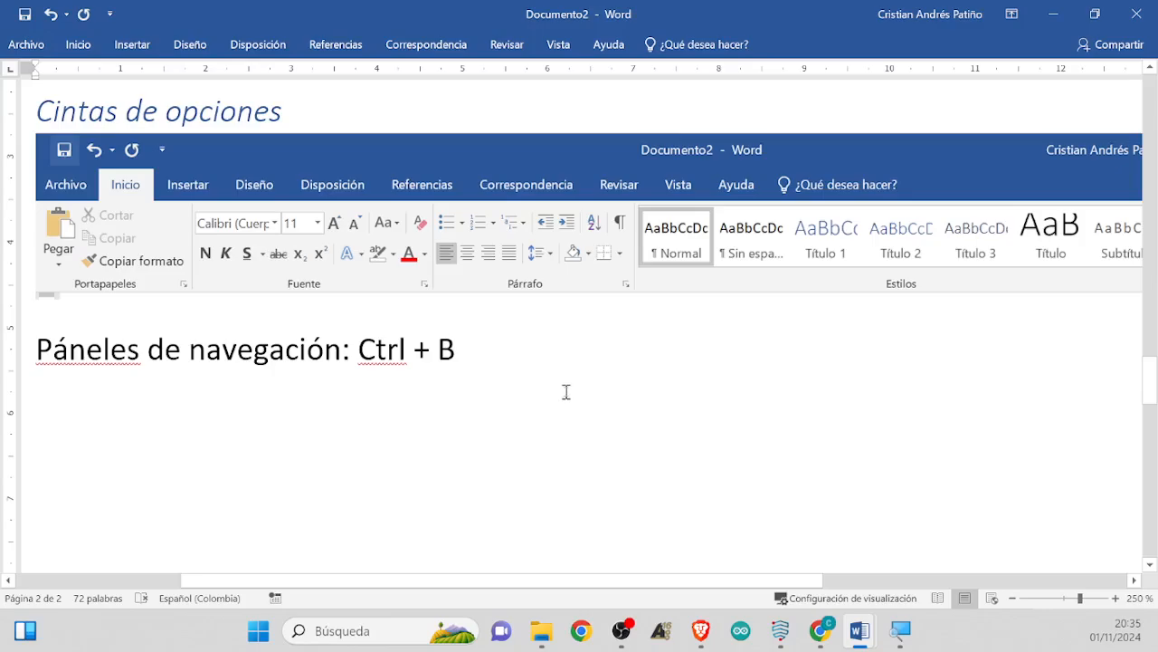
Open the navigation pane, capture it as a screen clipping and paste it below the "Páneles de navegación" line
key(ctrl+b)
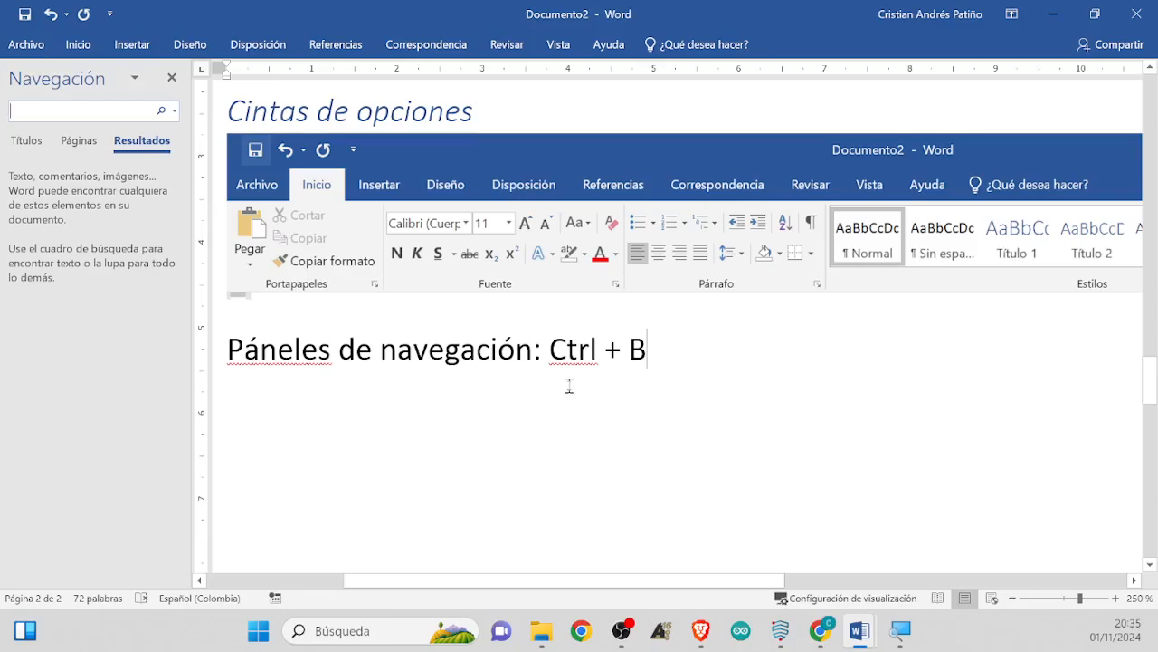
key(super+shift+s)
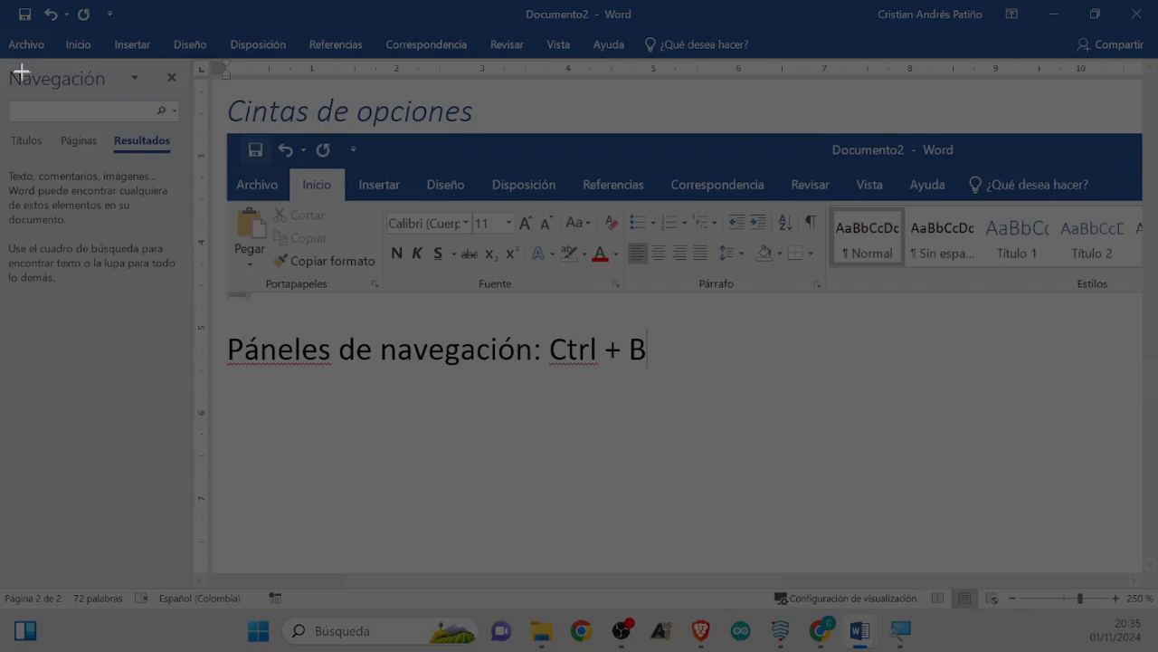
drag(2, 56, 205, 329)
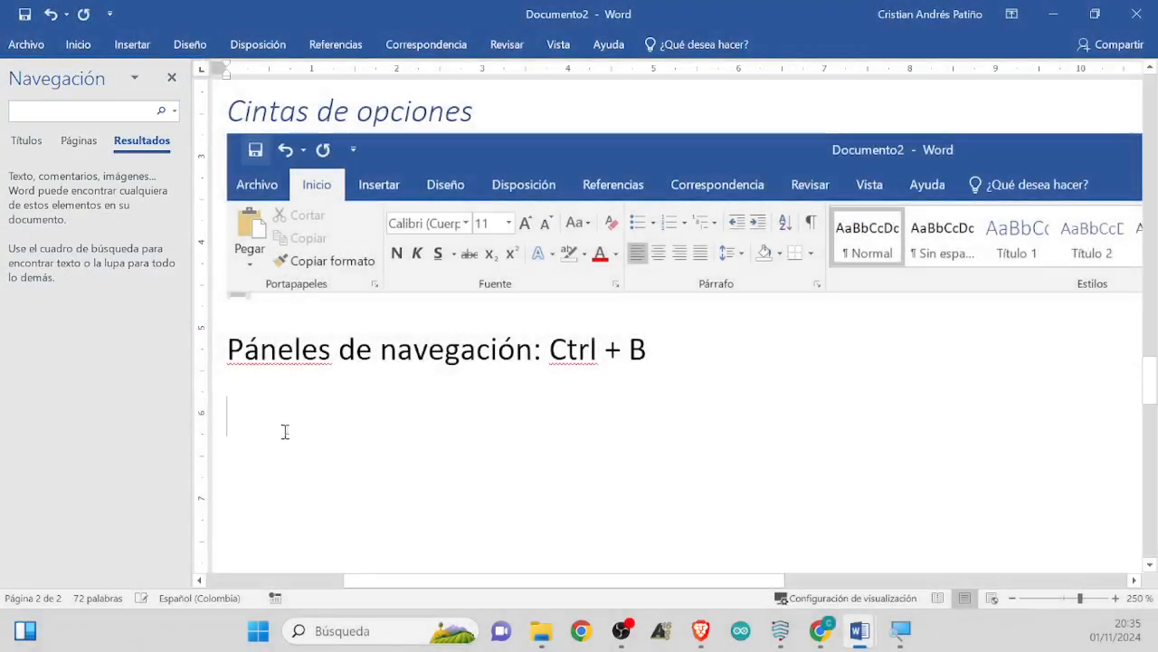
key(ctrl+v)
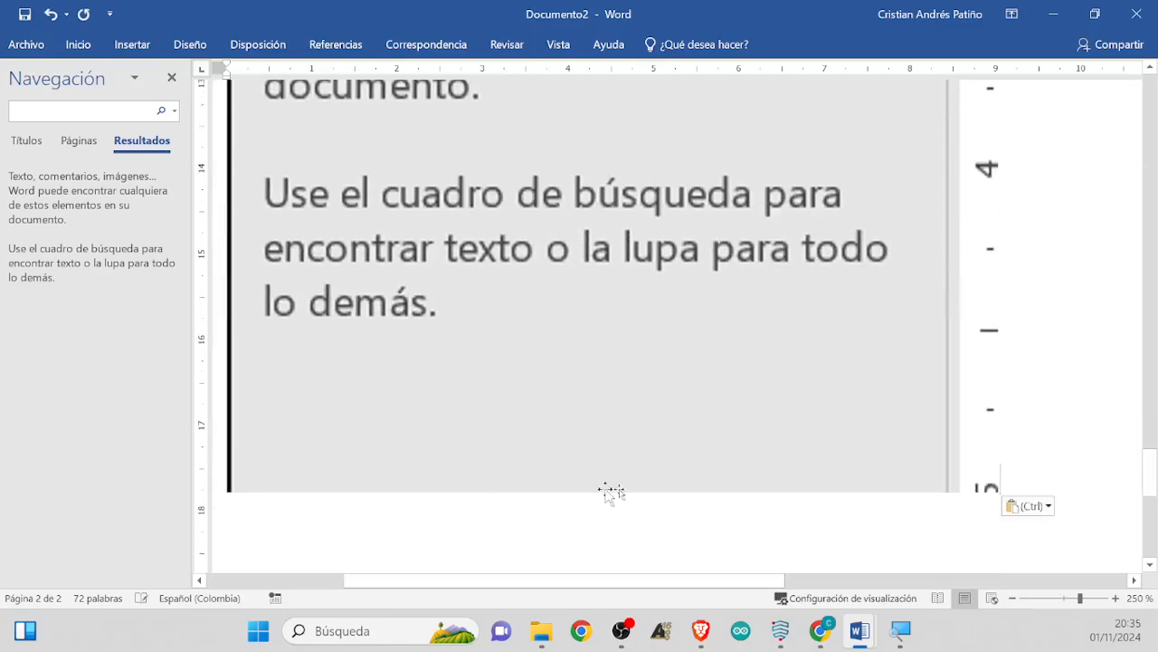
Select the pasted navigation pane screenshot and view its picture format options, leaving the picture selected
scroll(621, 439, up, 4)
scroll(620, 446, up, 10)
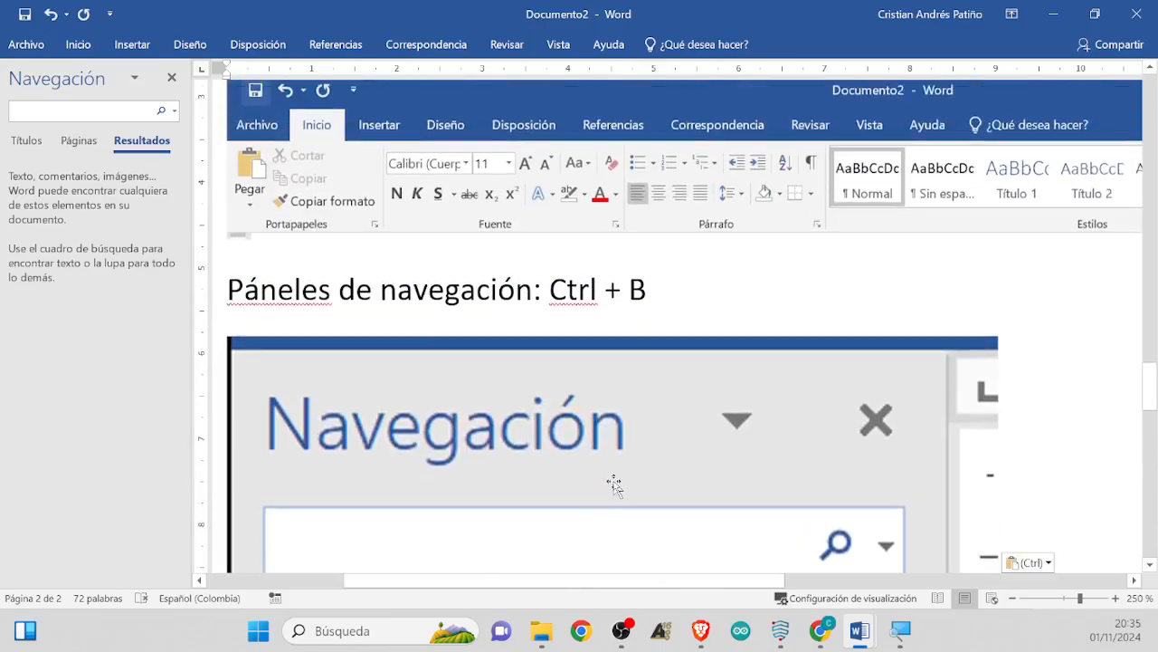
scroll(600, 502, down, 3)
ctrl+scroll(597, 493, down, 3)
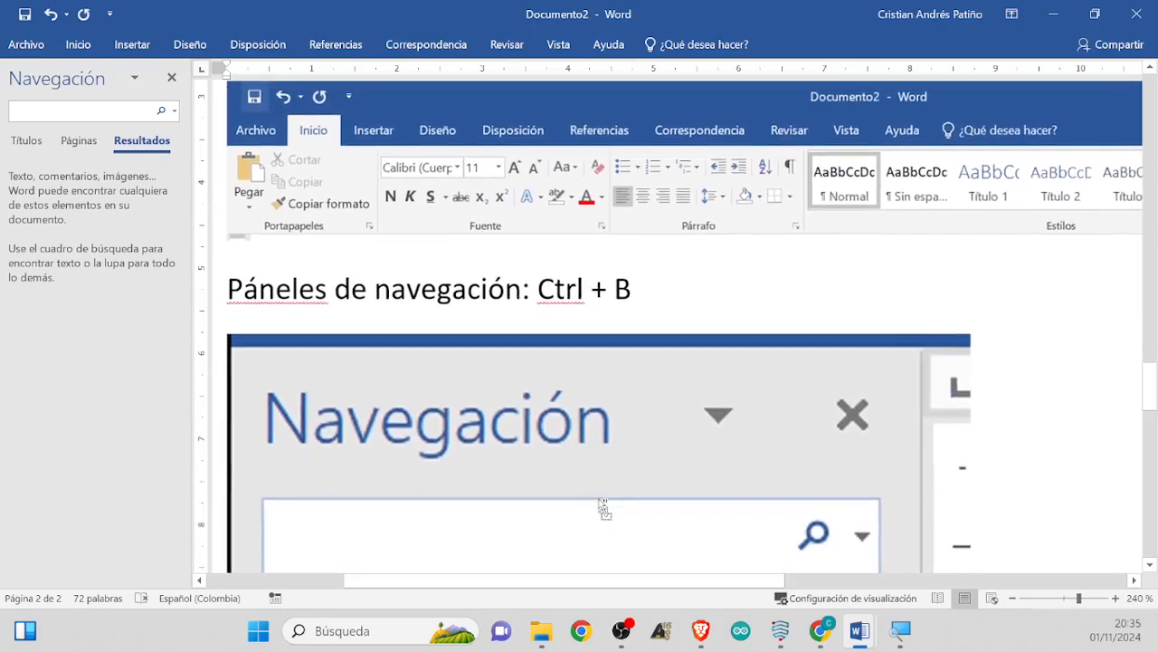
click(589, 474)
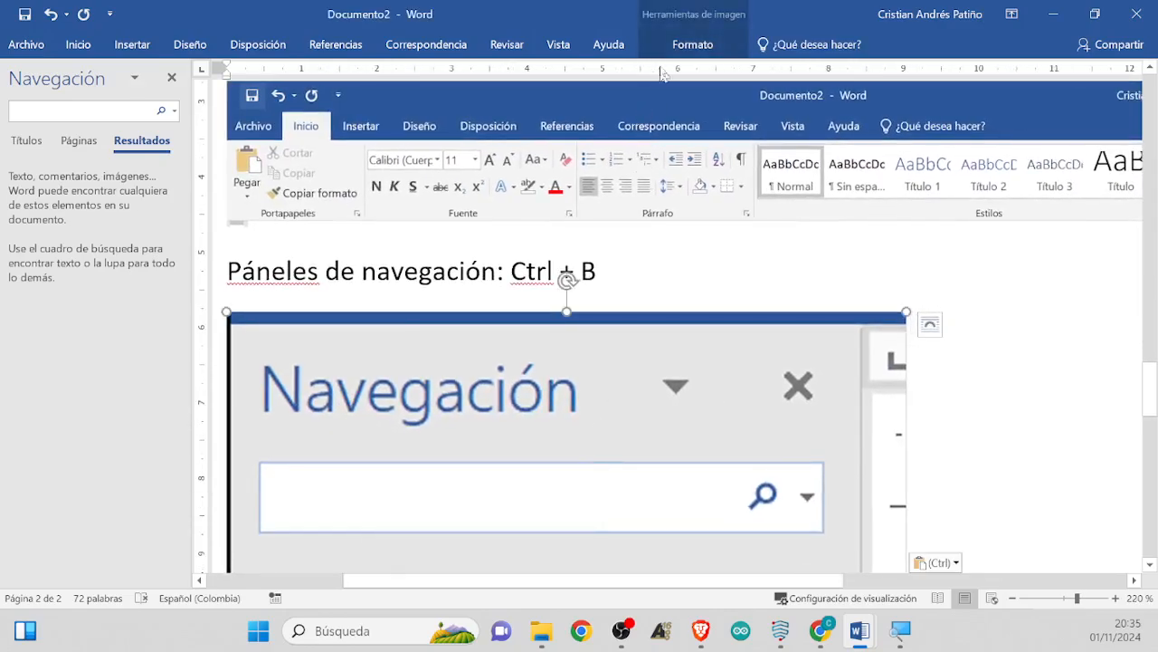
click(688, 43)
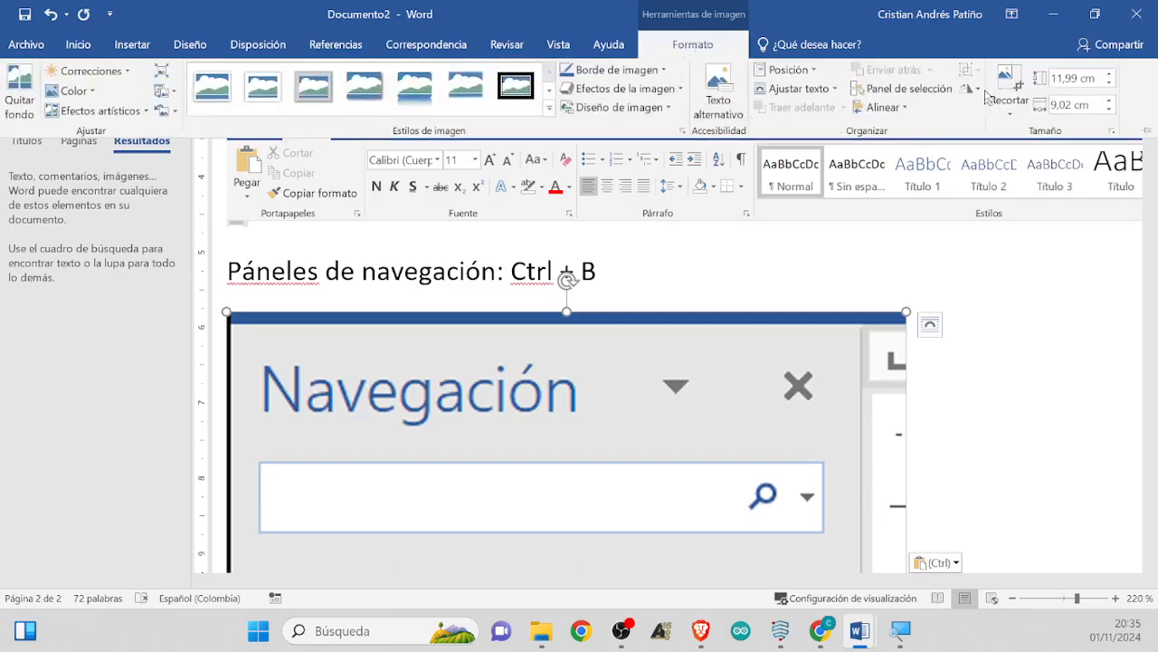
click(992, 388)
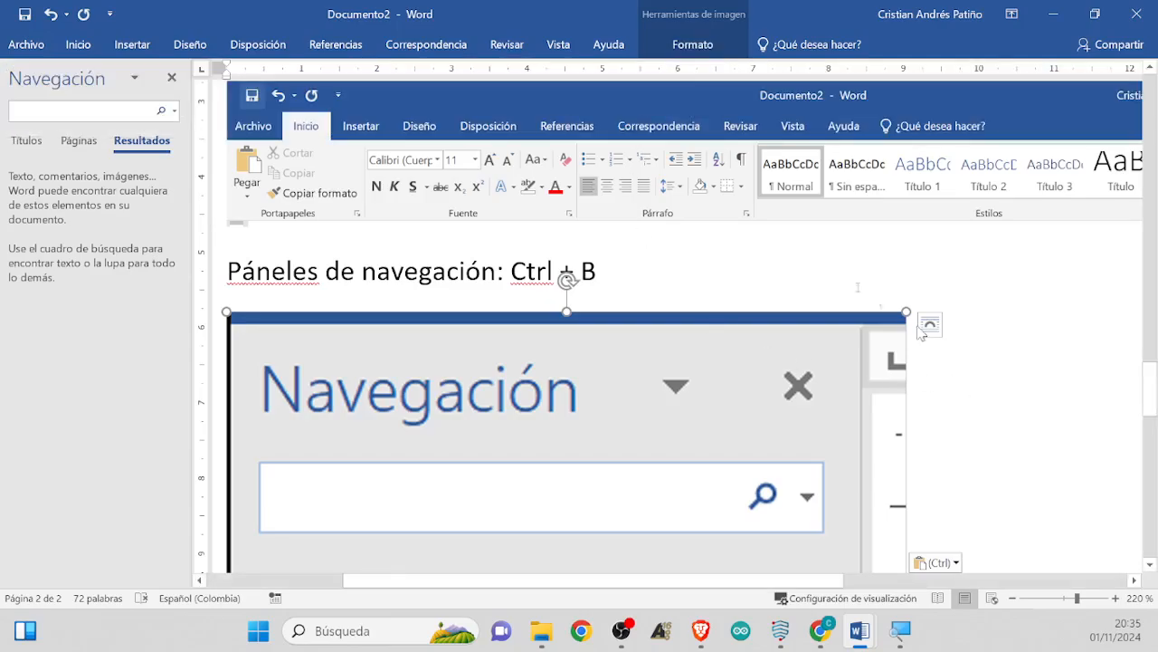
click(666, 296)
click(561, 421)
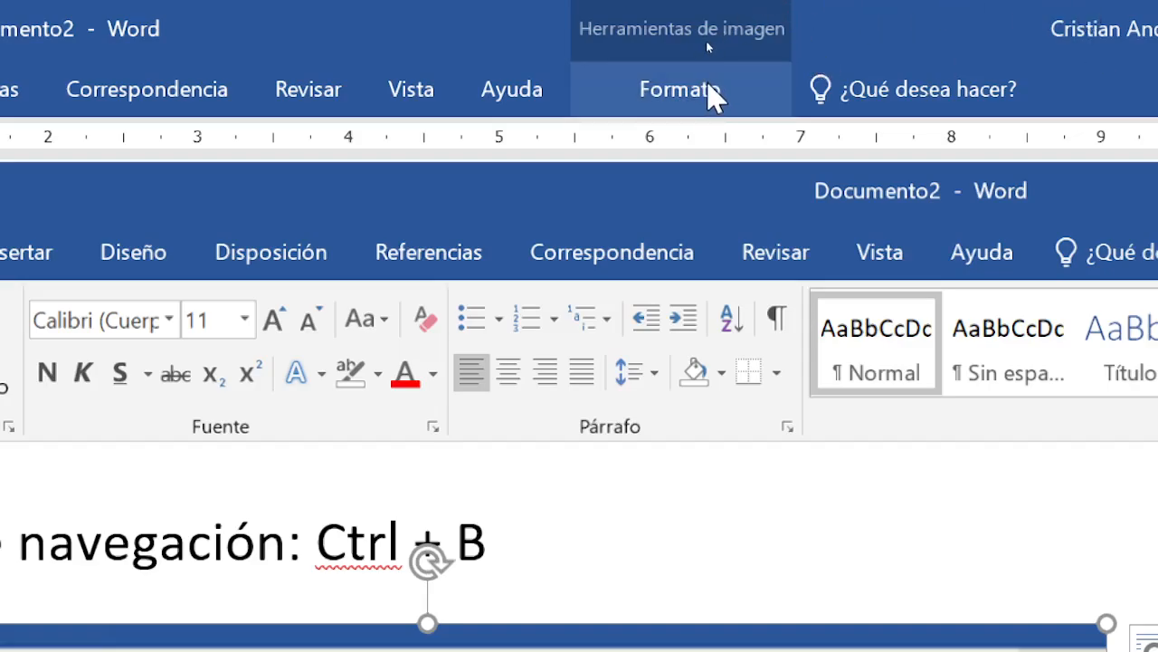
Set the height of the pasted navigation pane screenshot to 8 cm, reduce it further to 5 cm, and deselect the picture
click(702, 102)
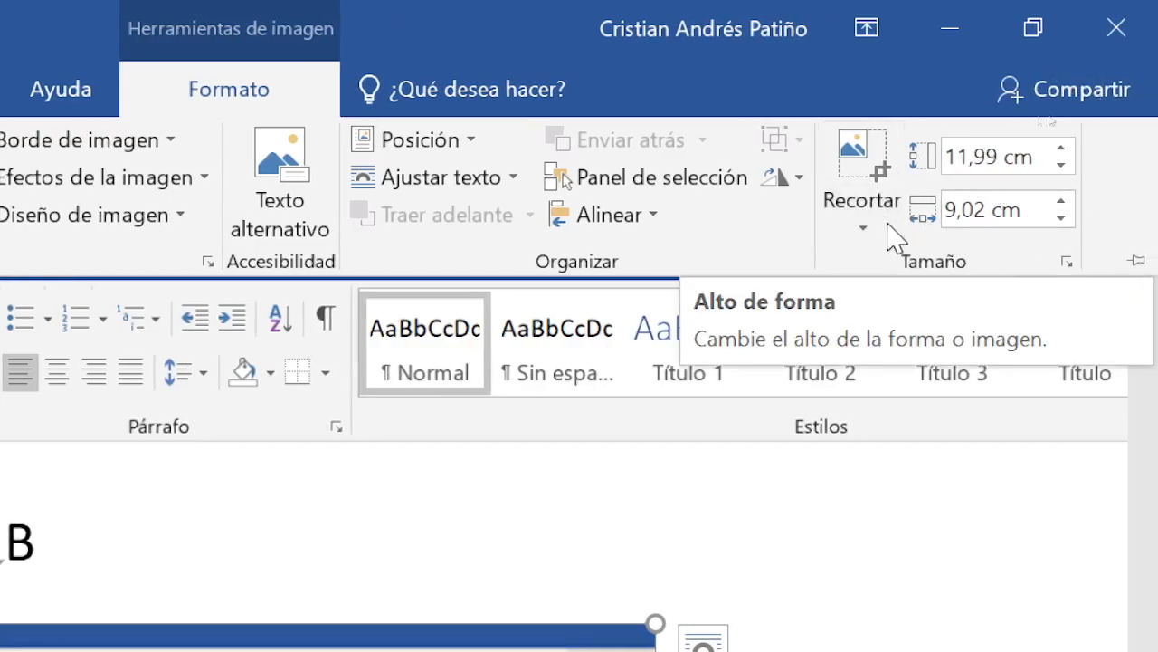
click(1017, 156)
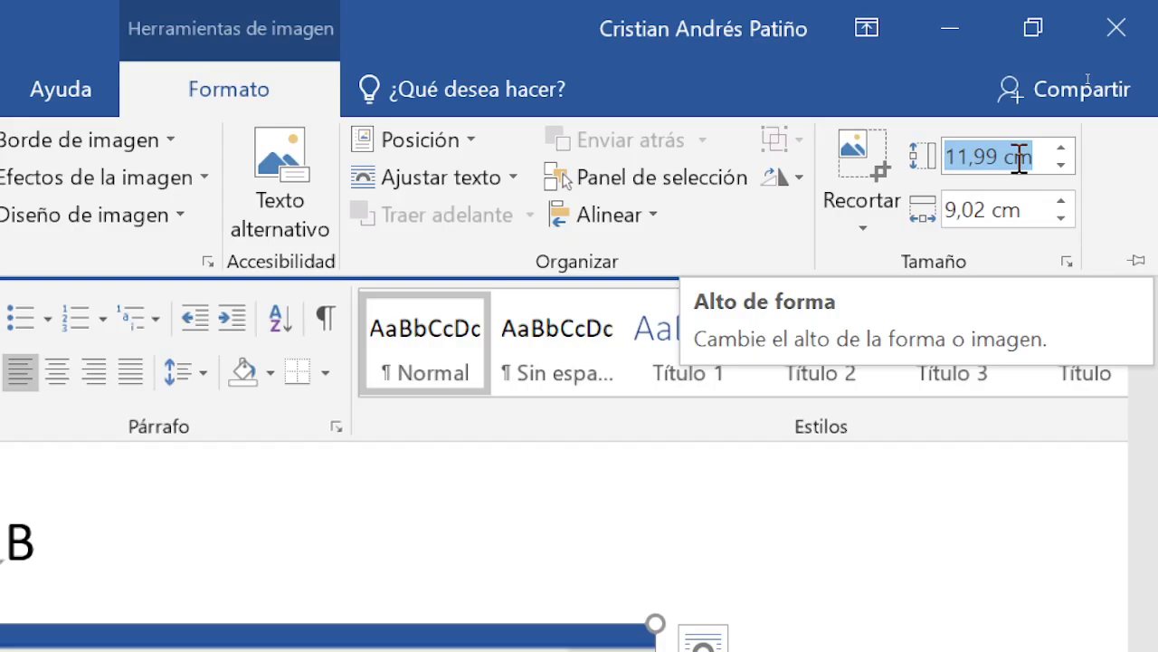
text(8)
key(Return)
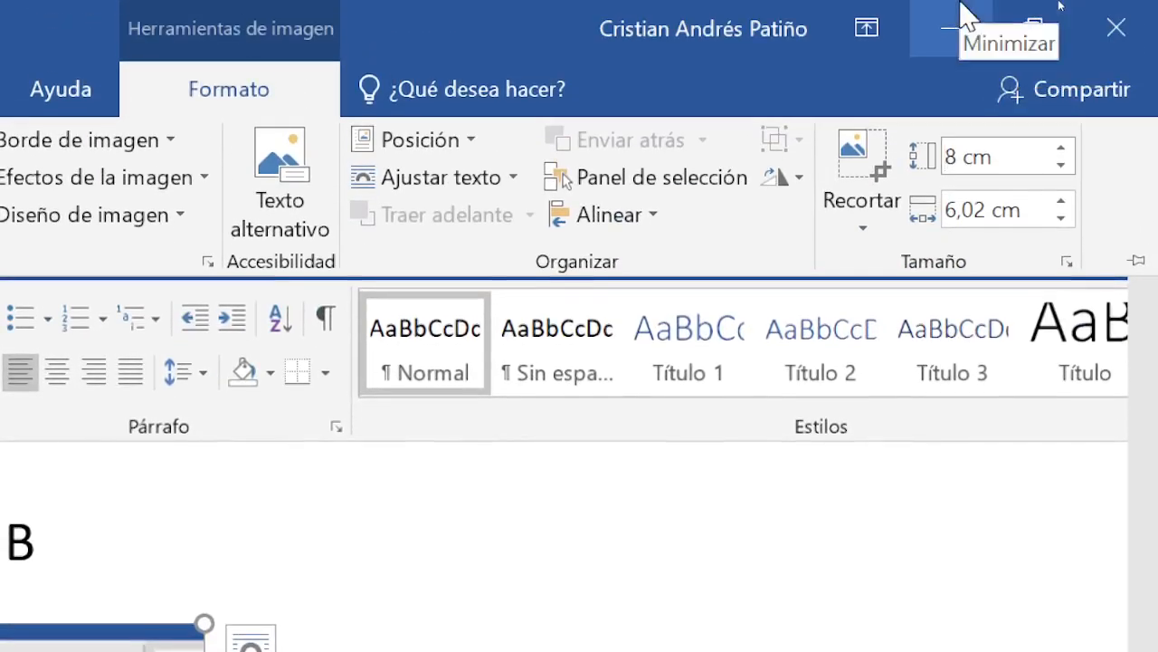
click(1022, 165)
text(5)
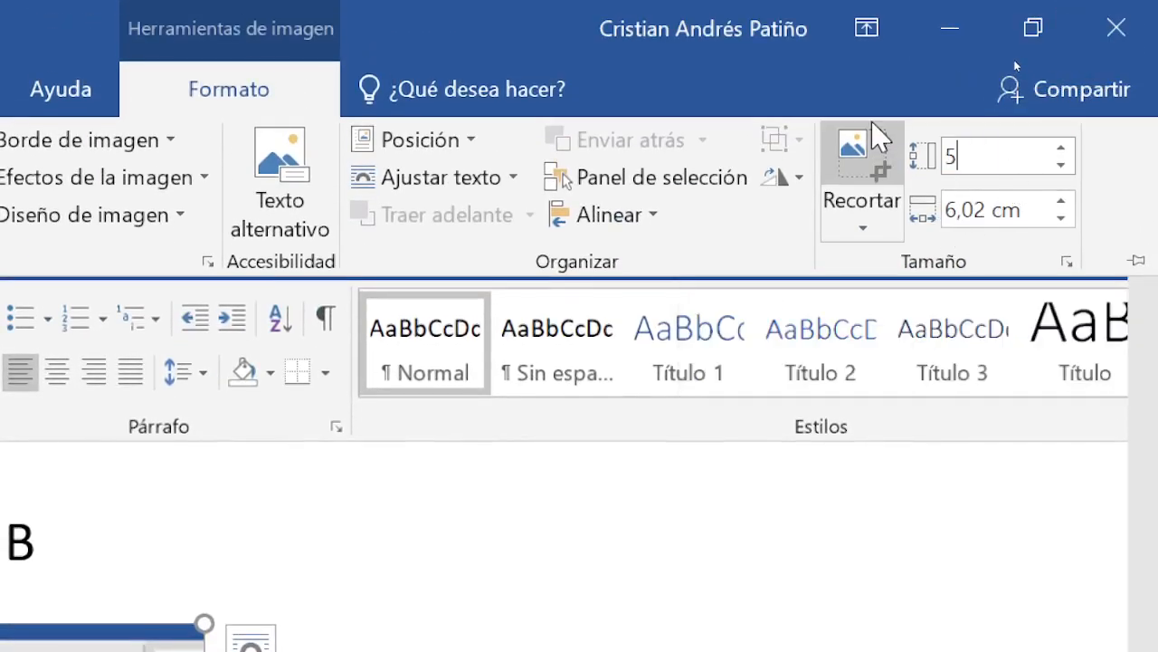
key(Return)
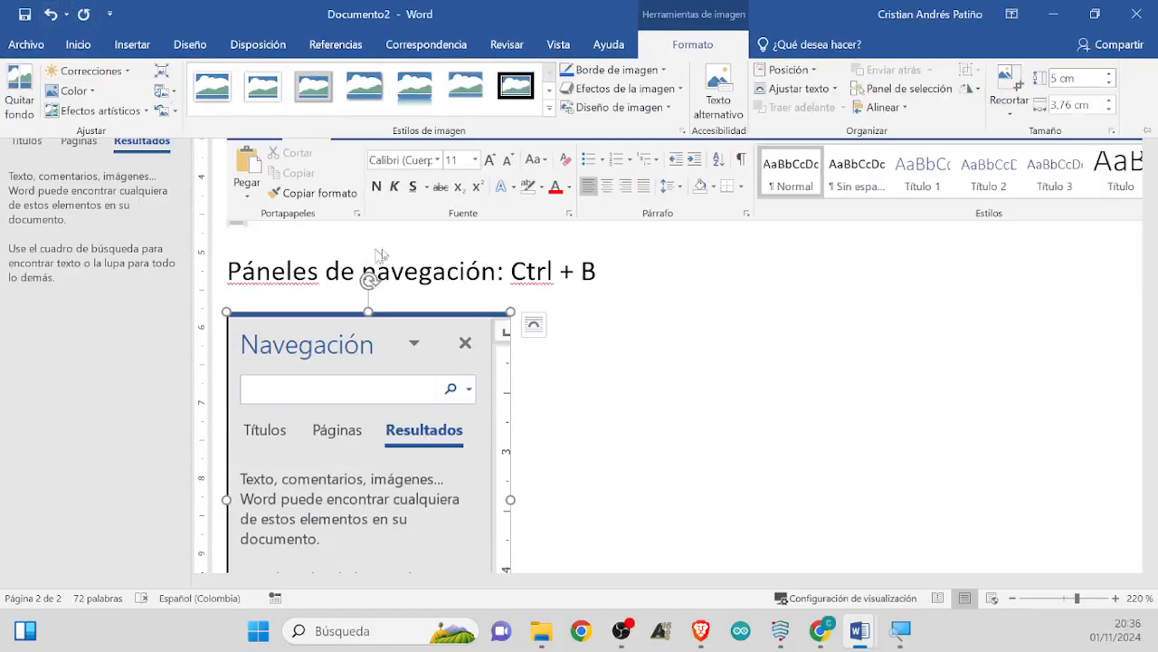
click(678, 386)
click(670, 387)
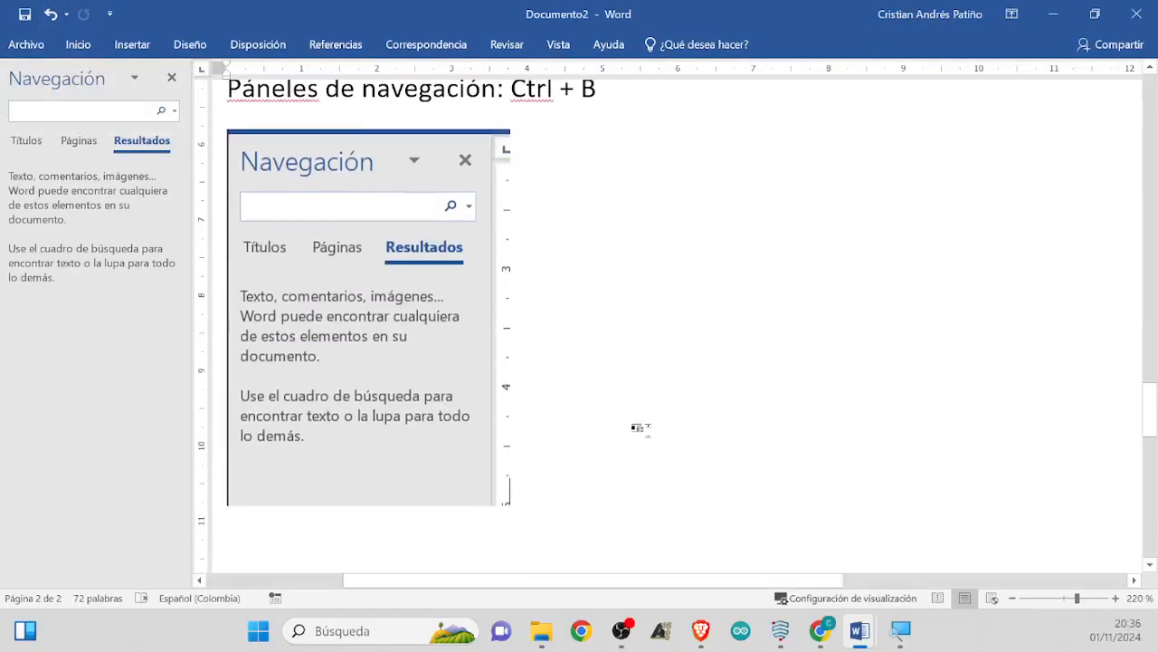
Apply the Título 4 style to the line "Páneles de navegación: Ctrl + B" and show the document's headings in the navigation pane
scroll(621, 203, up, 1)
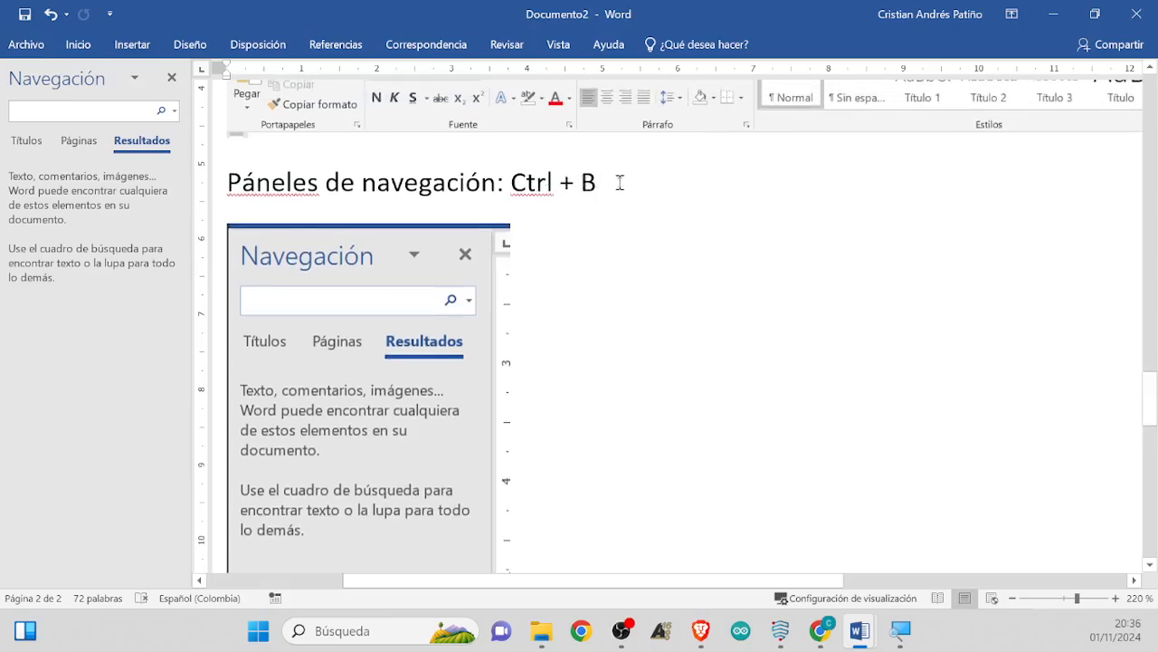
drag(615, 180, 233, 215)
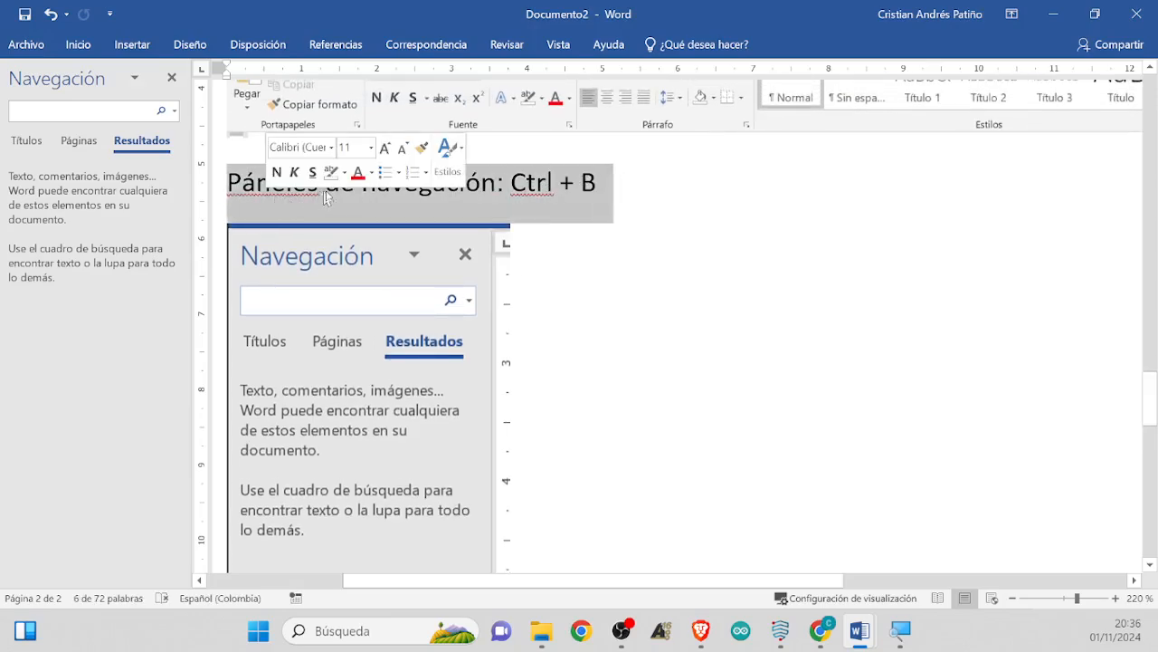
click(442, 156)
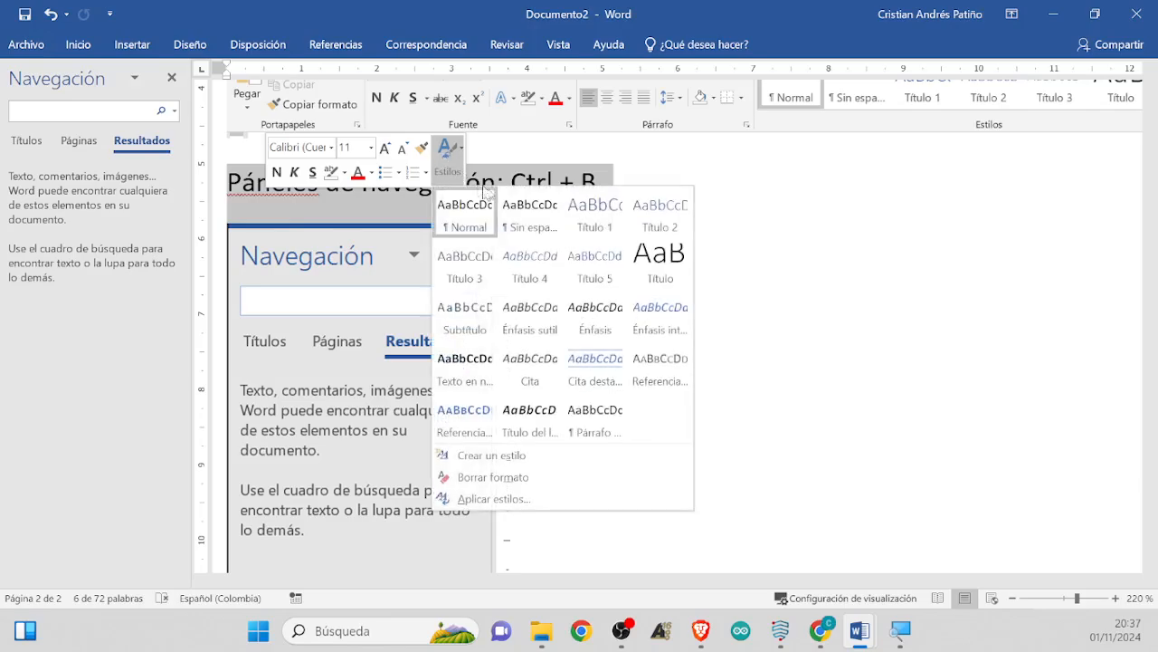
click(523, 267)
scroll(740, 284, down, 1)
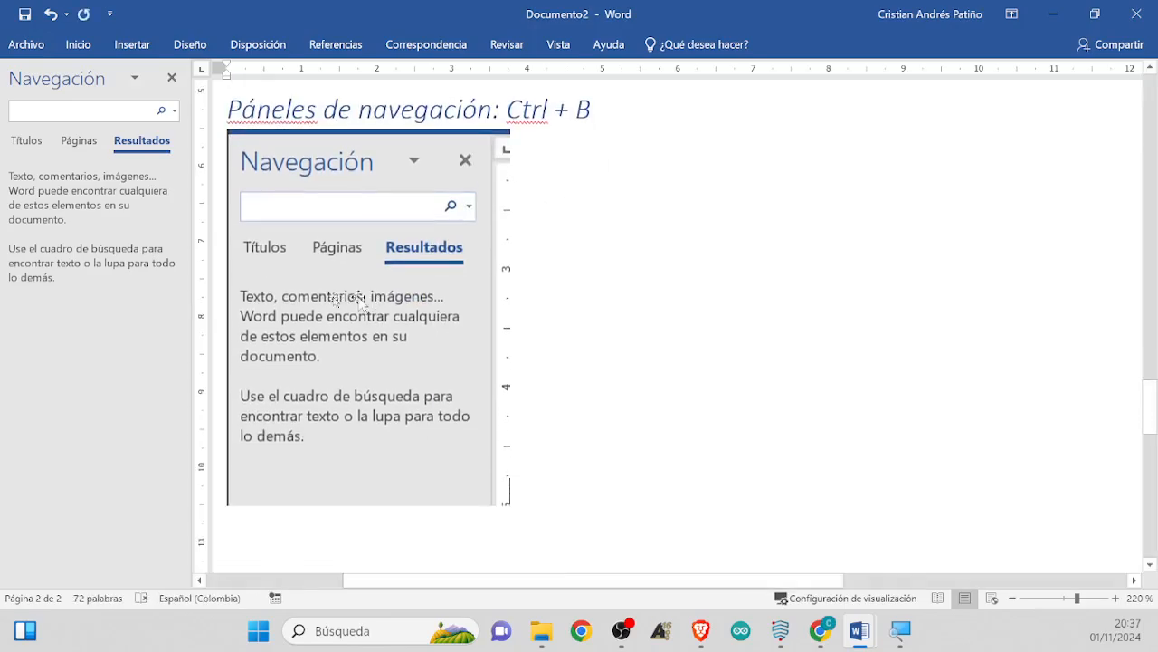
click(25, 145)
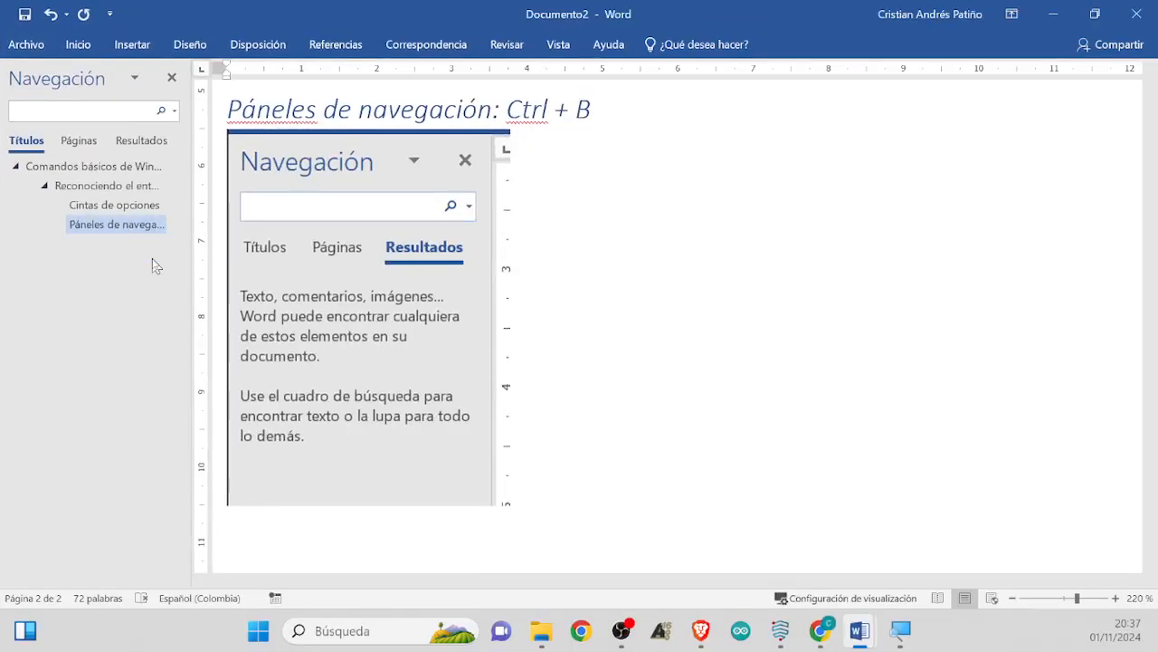
Start a new line below the navigation pane screenshot with the text "Opciones de"
key(shift+Left)
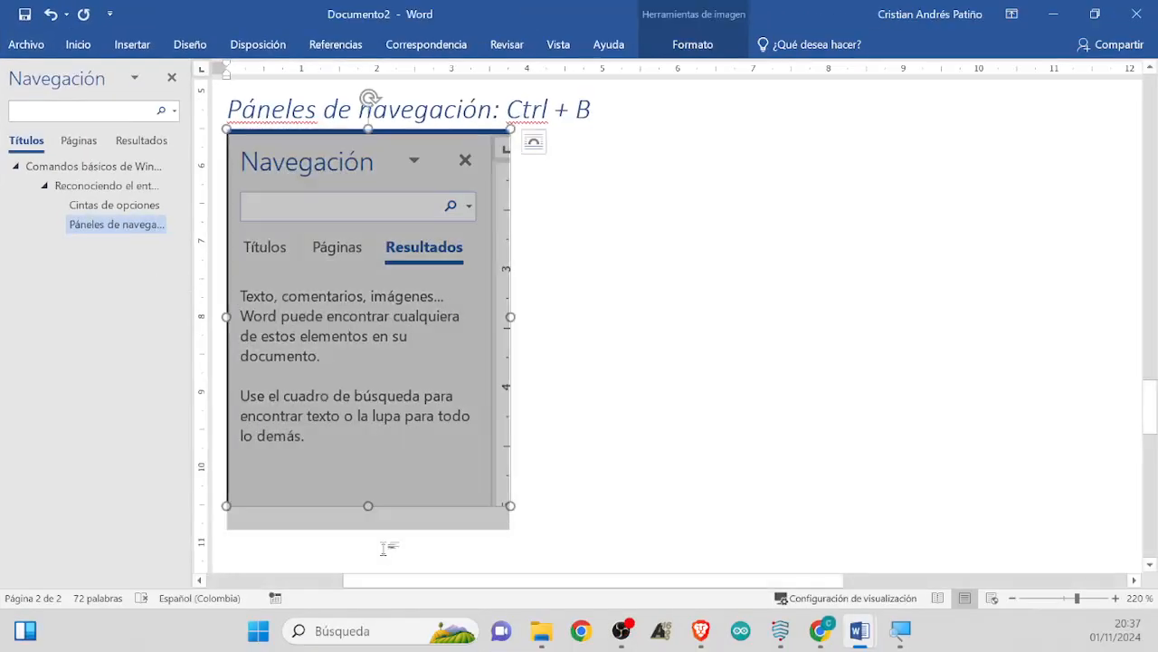
click(575, 513)
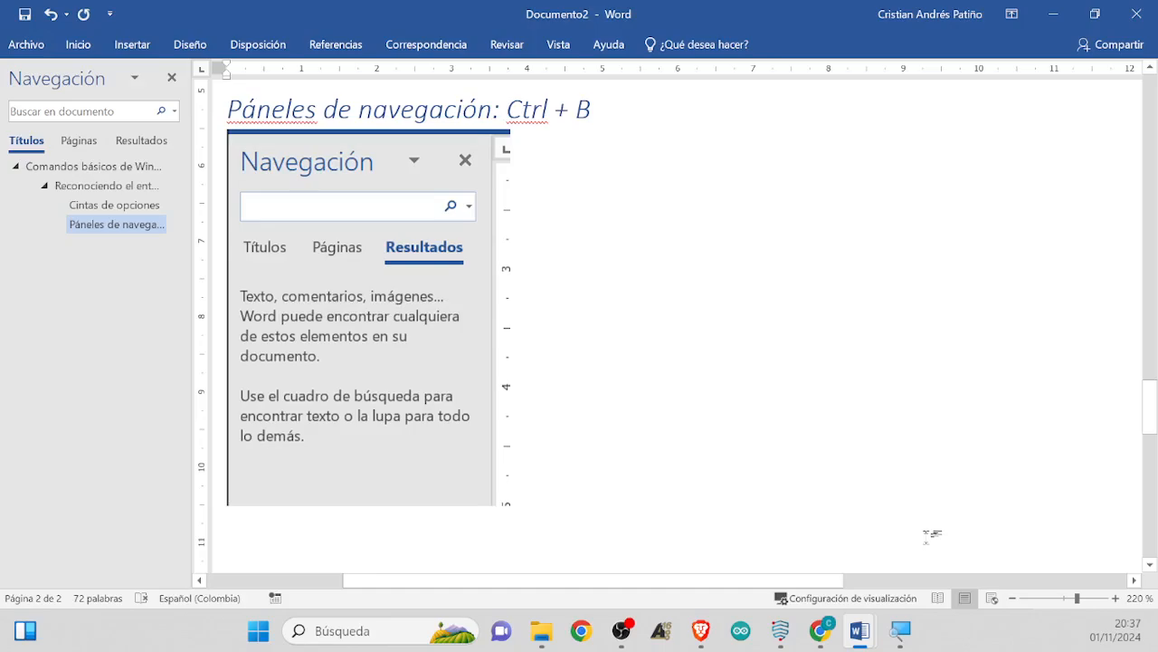
text(opciones d)
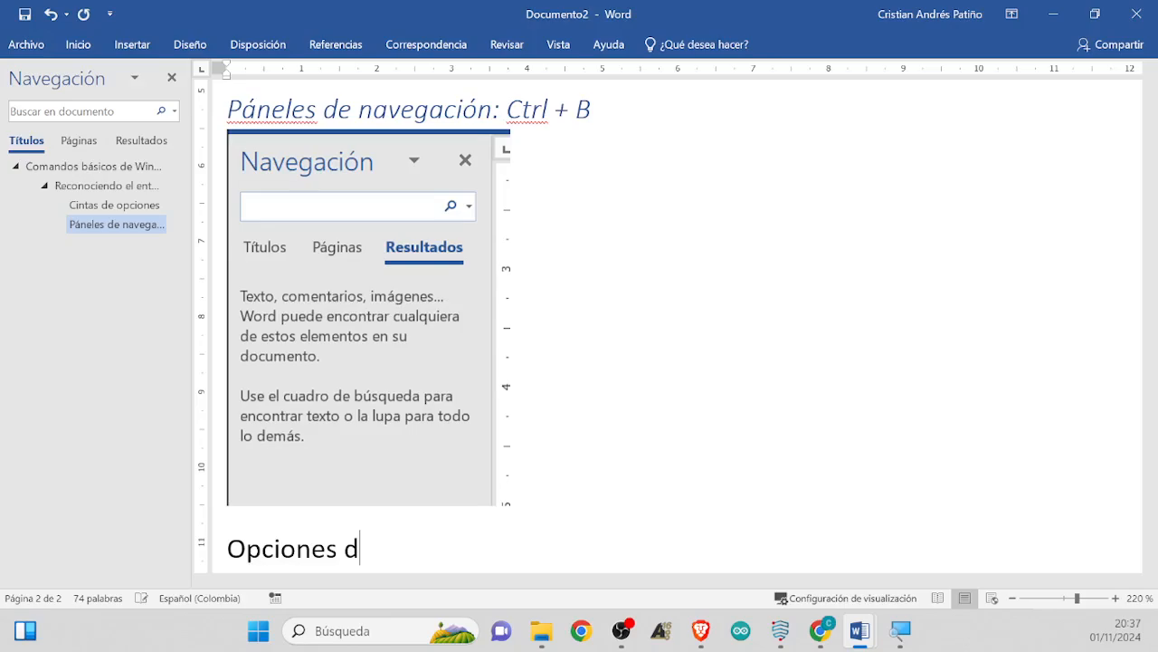
text(e)
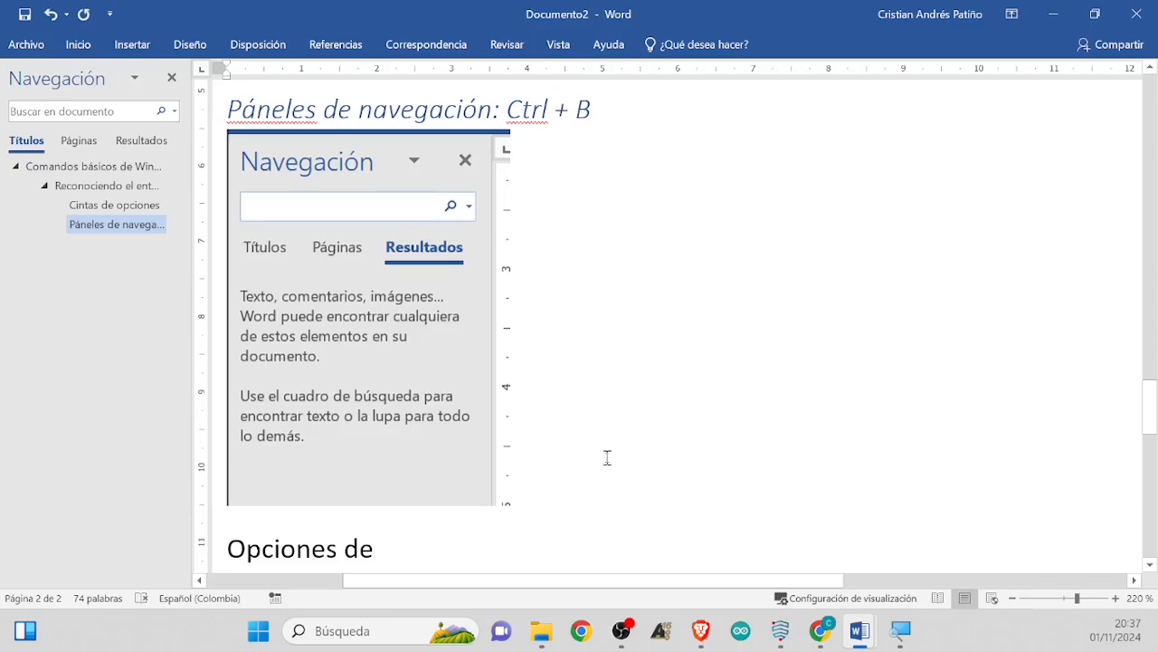
key(super+shift+s)
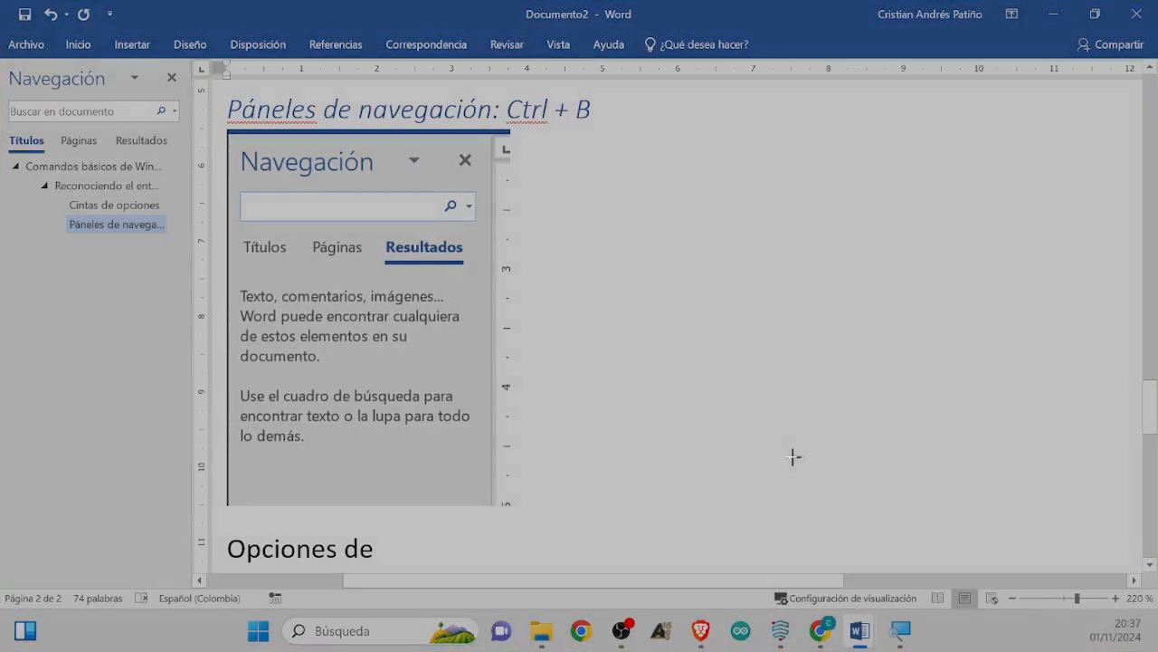
key(Escape)
Add the line "Windows + ‘+’ : Herramienta lupa" below the "Windows + shitf + s" shortcut
scroll(767, 458, up, 12)
scroll(766, 460, down, 4)
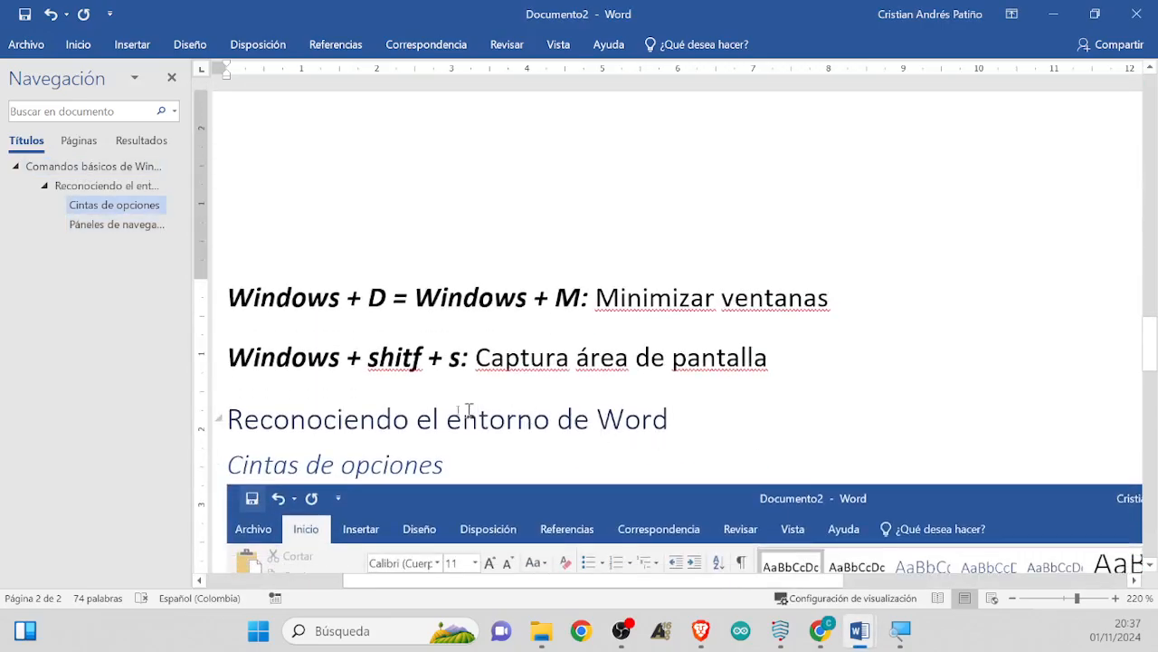
click(394, 399)
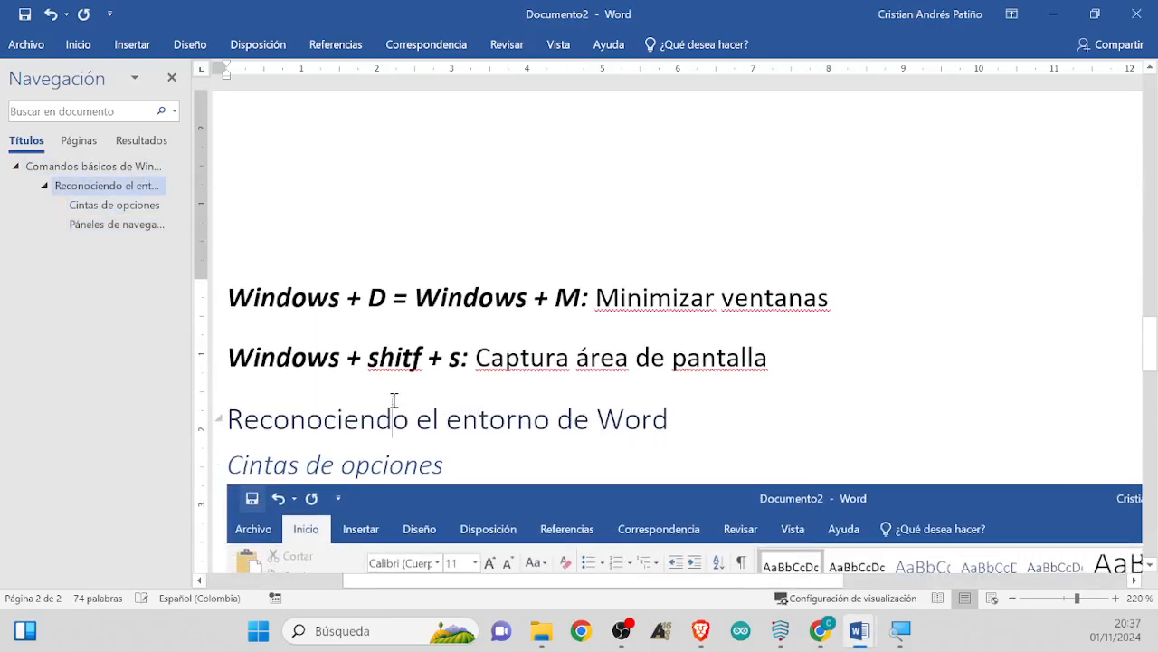
click(851, 367)
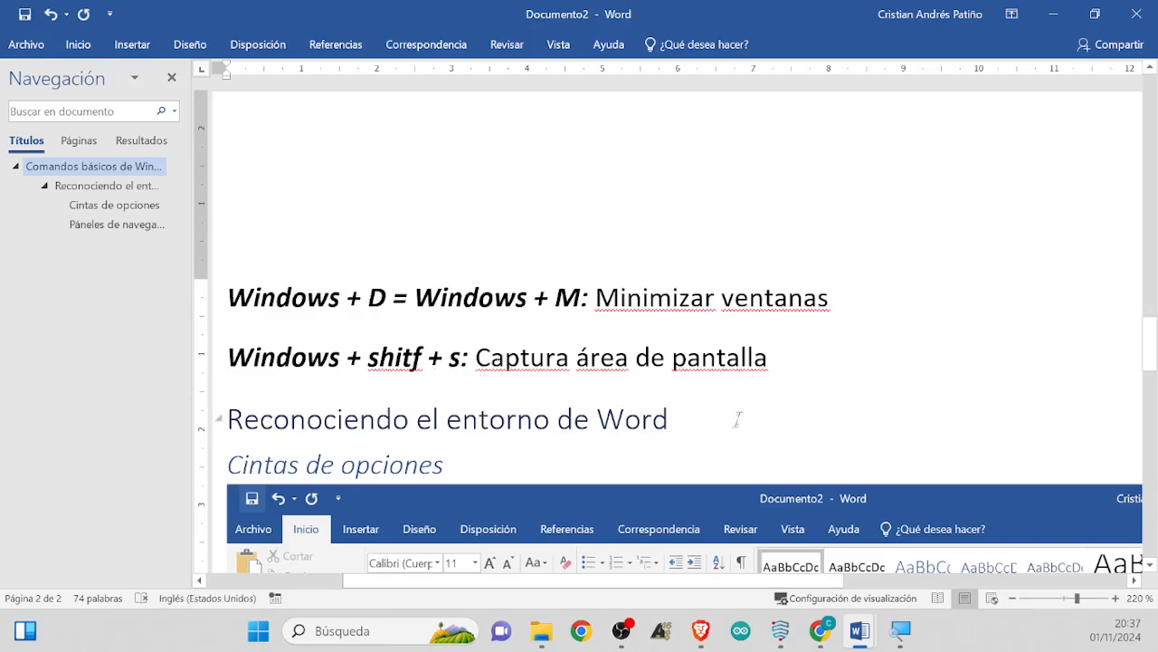
scroll(737, 418, down, 3)
scroll(736, 413, up, 3)
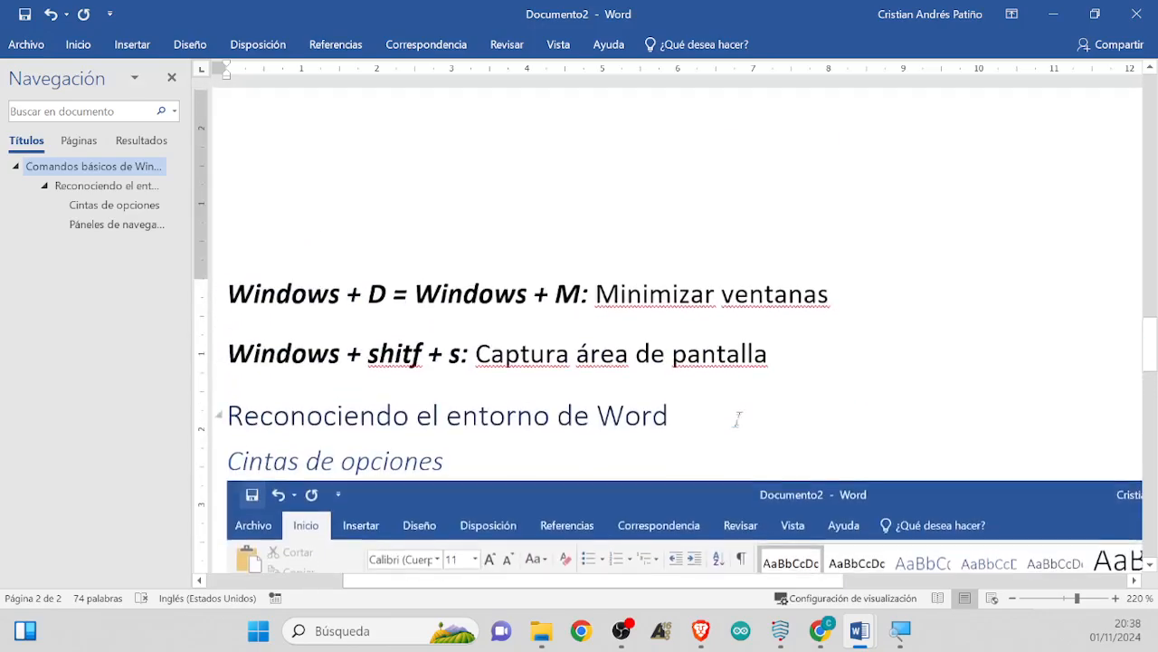
key(Return)
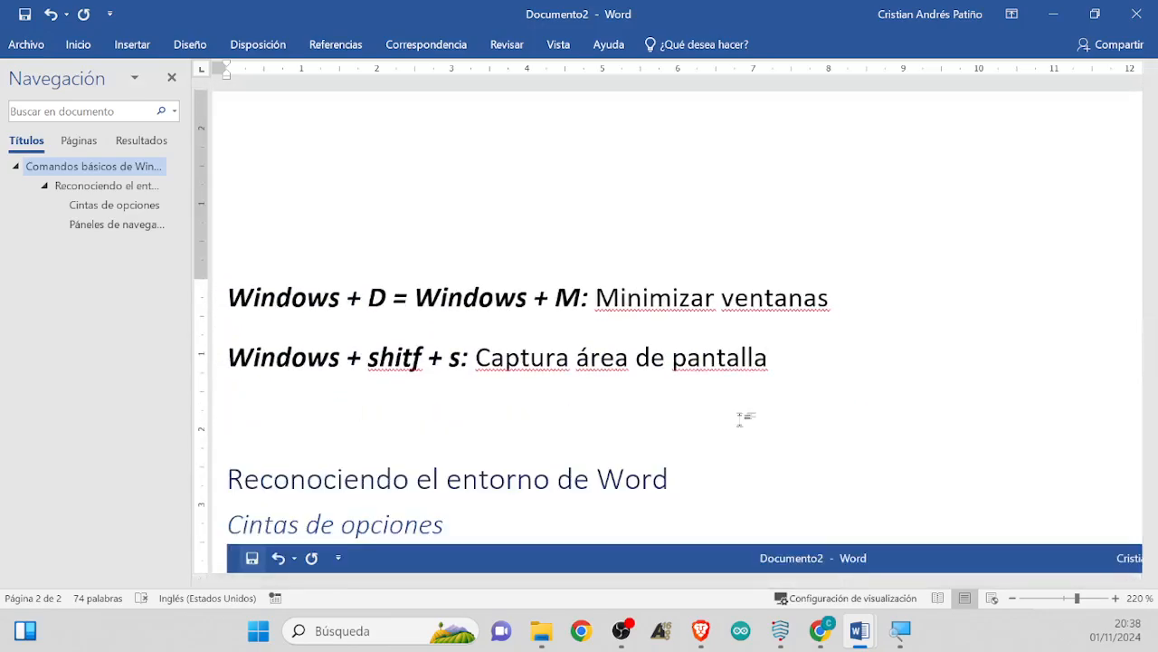
text(Wn)
text(inn)
key(BackSpace)
text(d)
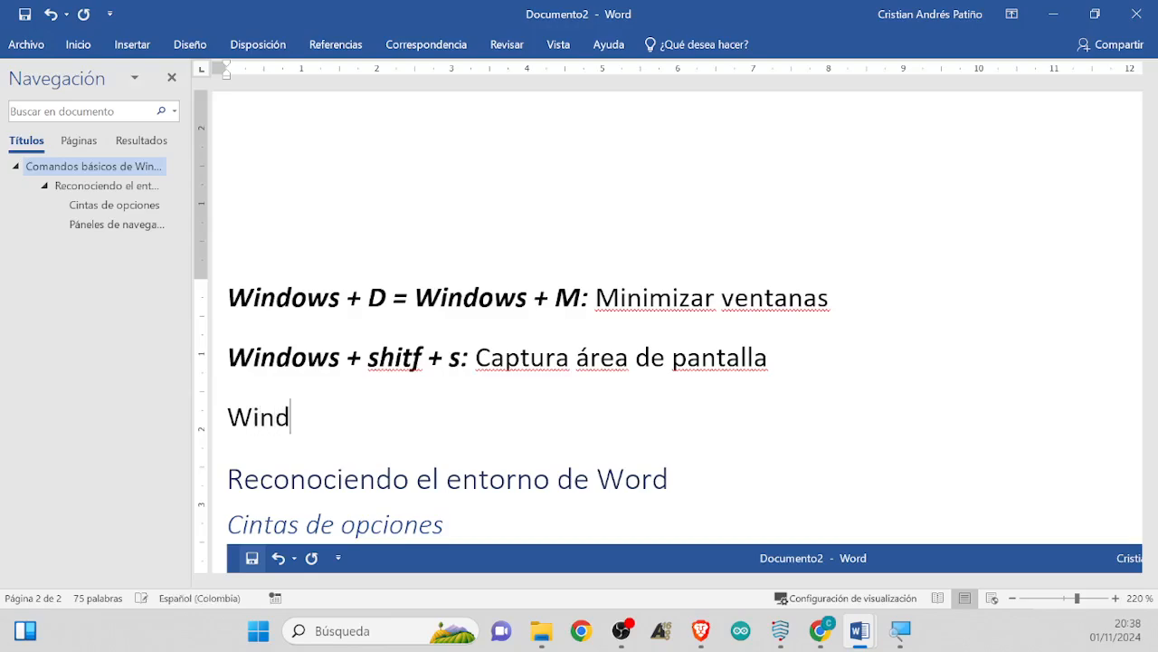
text(ows + ‘+’)
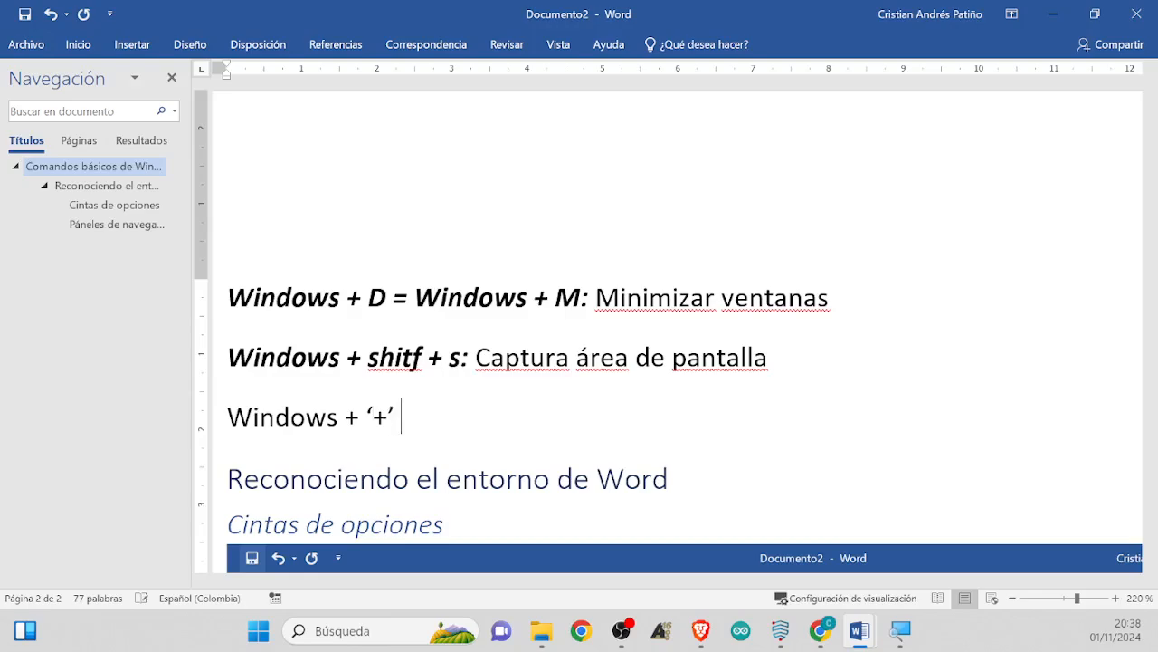
text(: Herramienta)
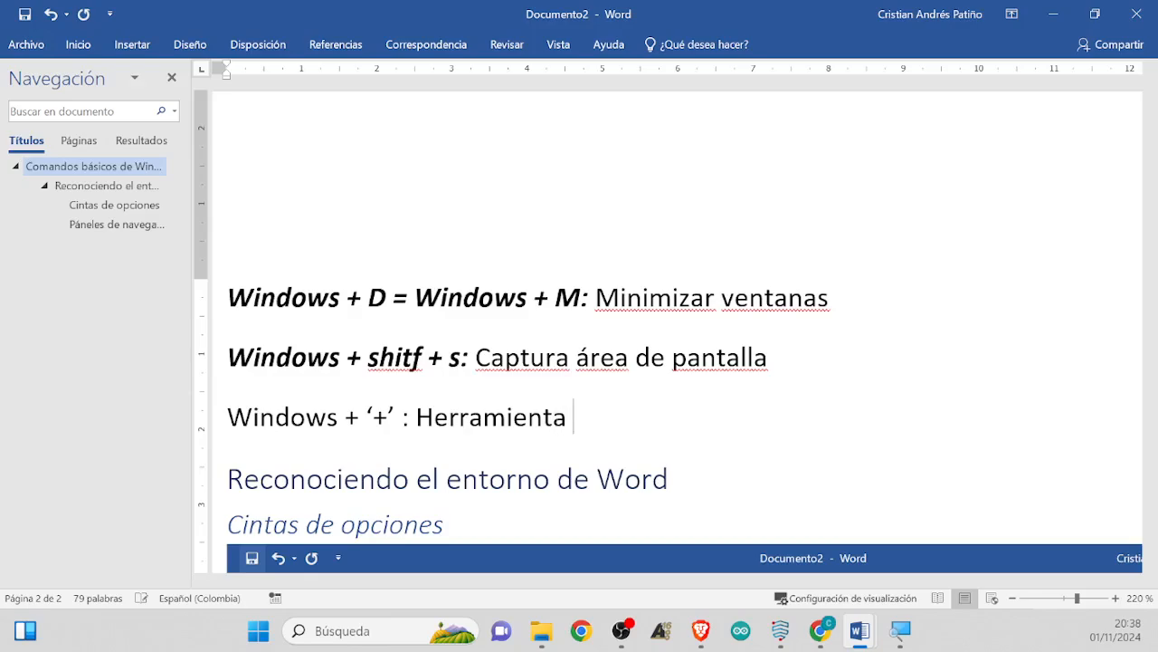
text( lupa)
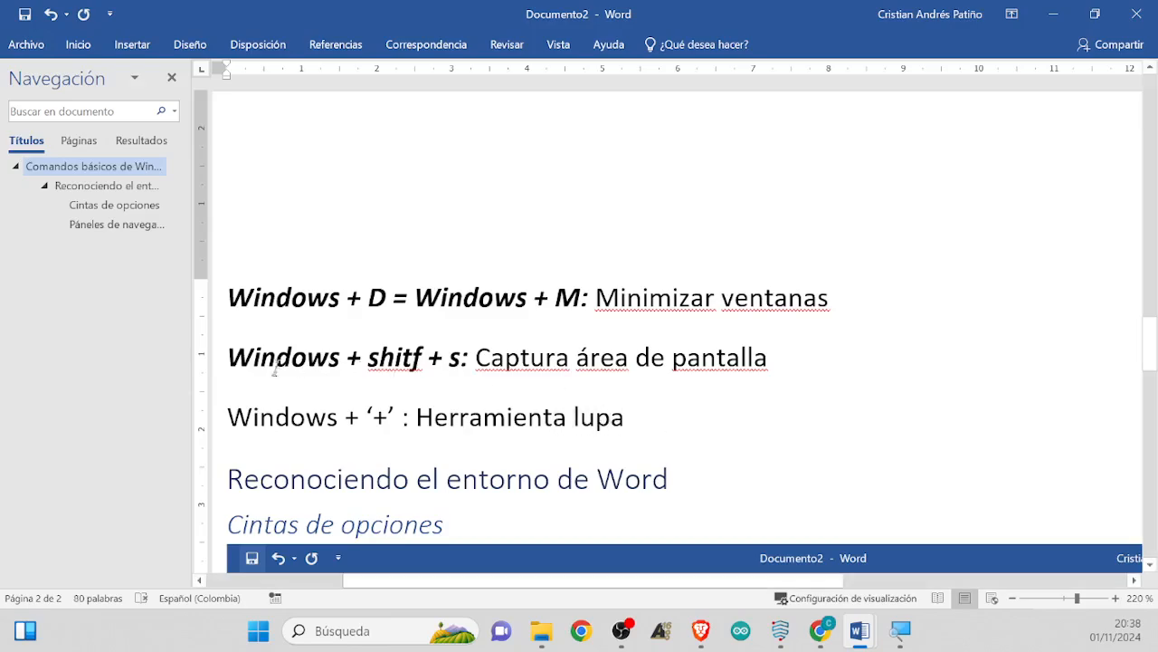
Format the shortcut part "Windows + ‘+’ :" in bold italic, like the shortcuts above it
drag(408, 419, 228, 421)
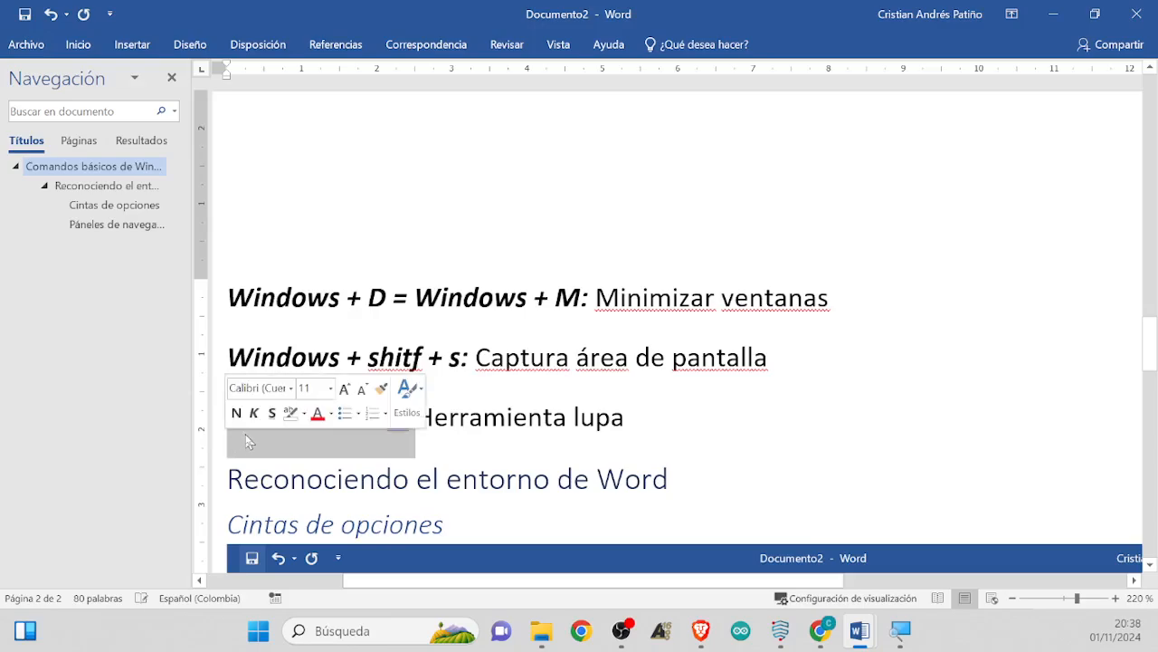
click(234, 419)
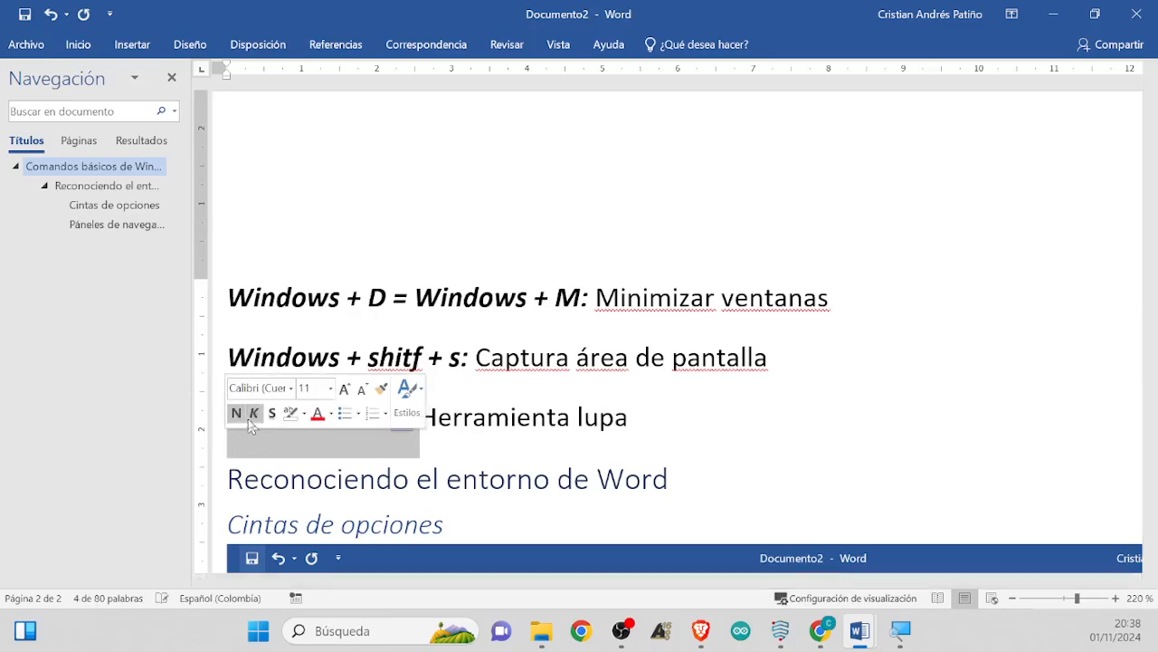
click(582, 444)
Complete the last line so it reads "Opciones de visualización" and add an empty line below it
scroll(539, 478, down, 3)
scroll(539, 478, down, 6)
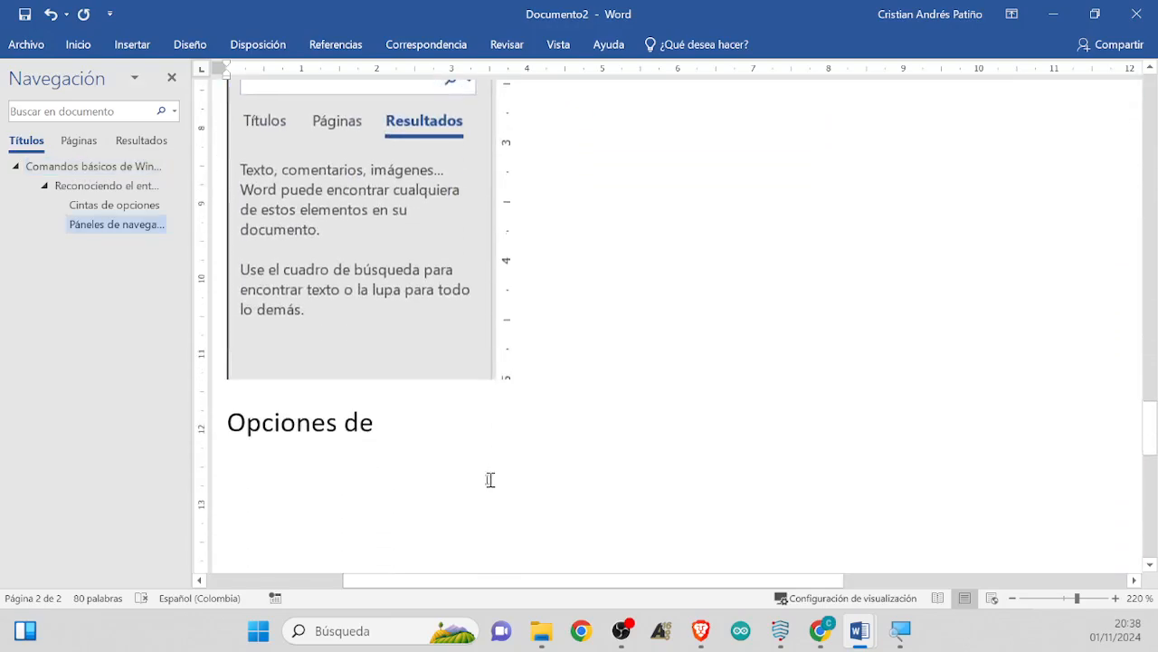
drag(440, 443, 228, 439)
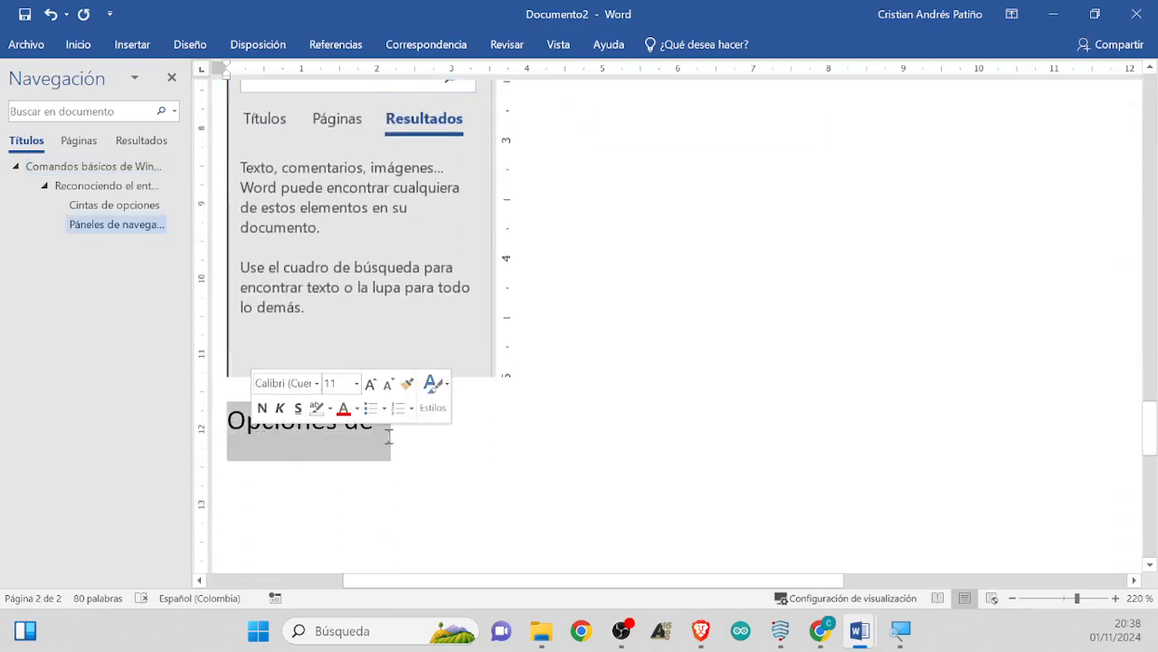
click(442, 435)
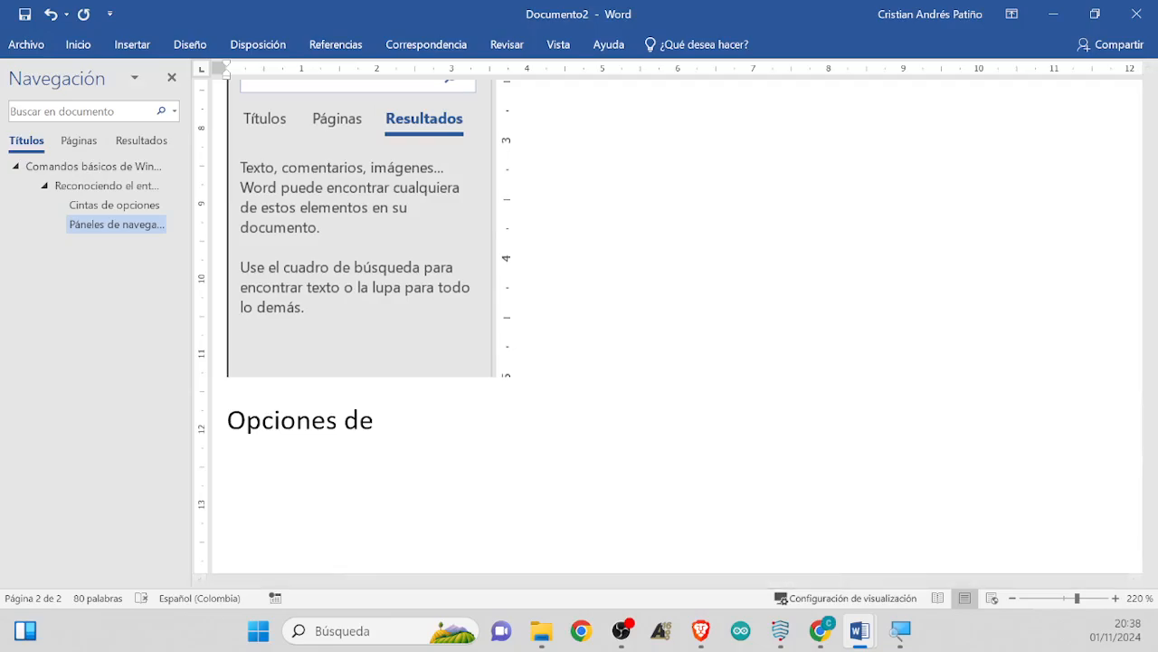
text(visualu)
text(zación)
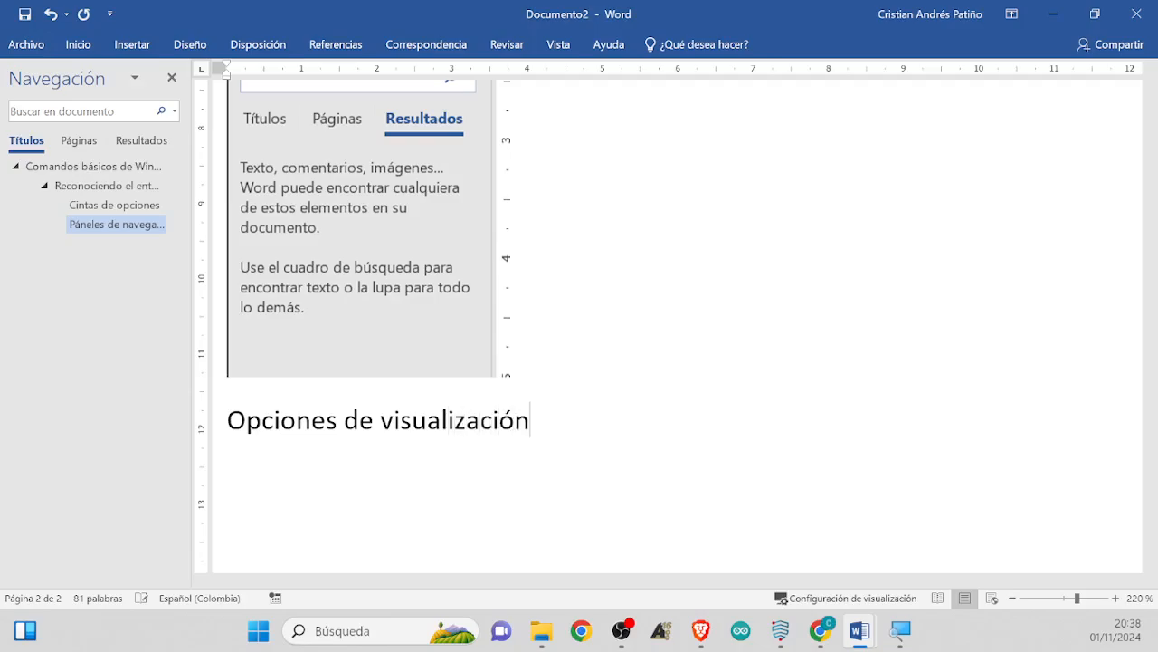
drag(498, 427, 336, 435)
click(570, 425)
key(Return)
Apply the Título 4 style to "Opciones de visualización" and place the cursor on the empty line below it
drag(558, 424, 293, 443)
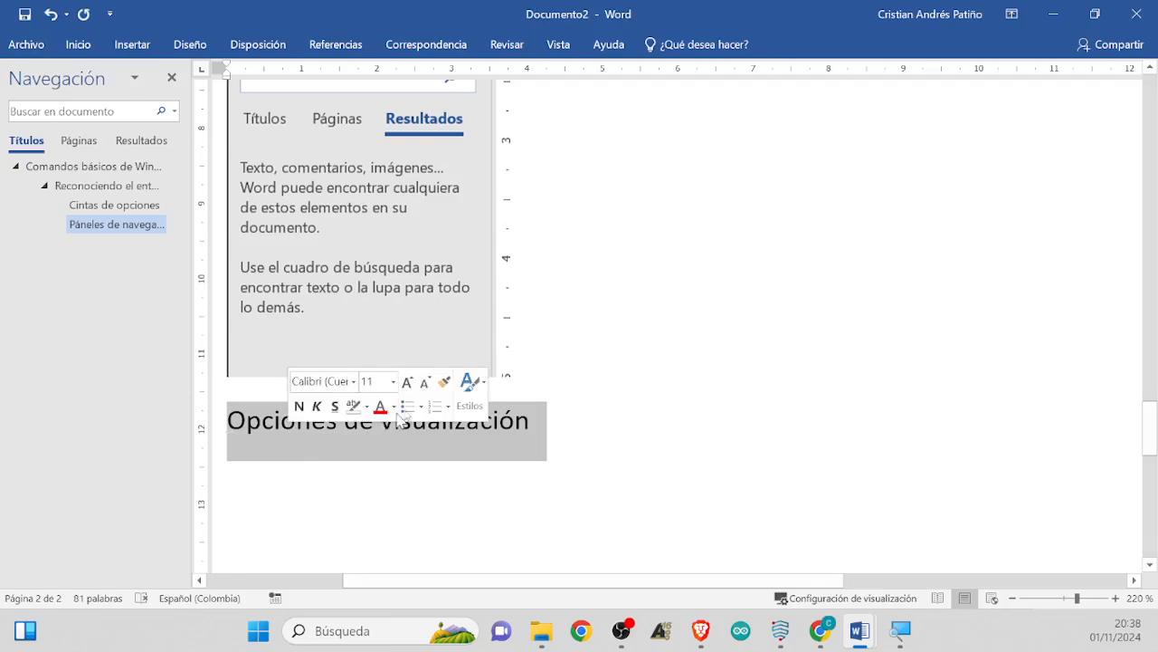
click(469, 383)
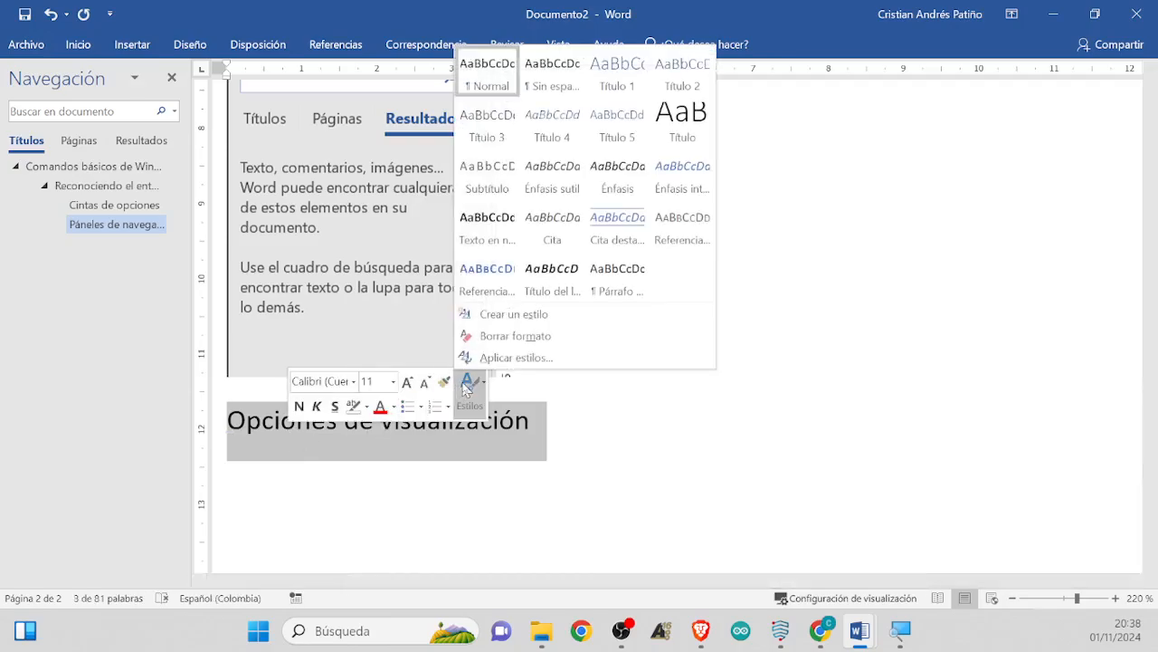
click(559, 132)
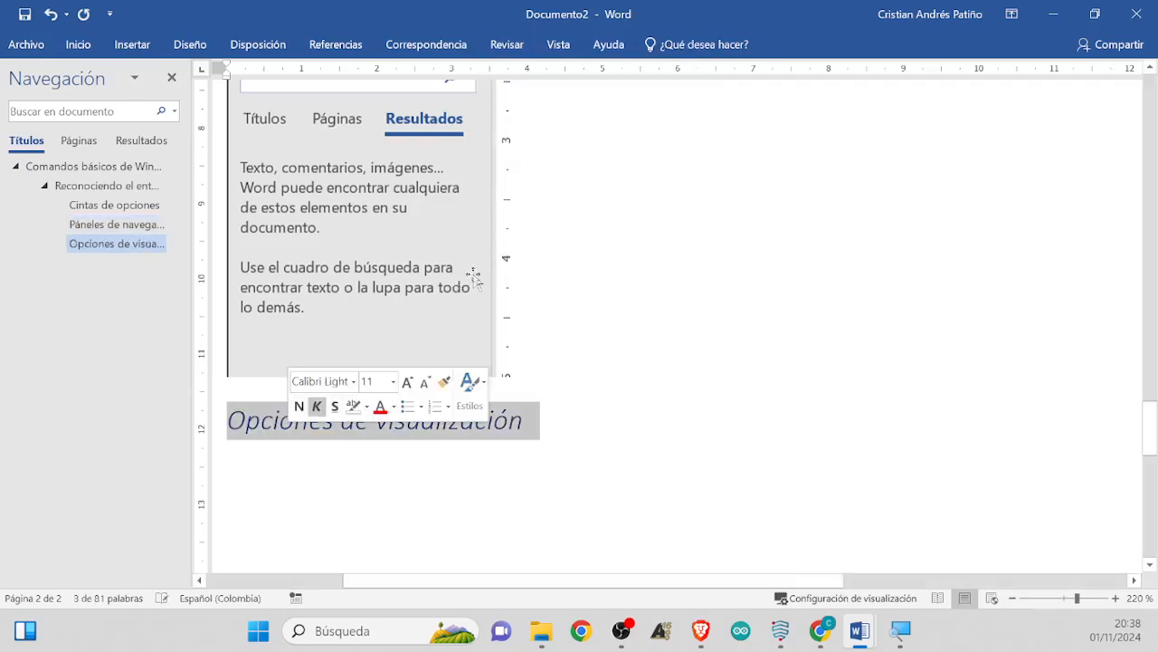
click(253, 452)
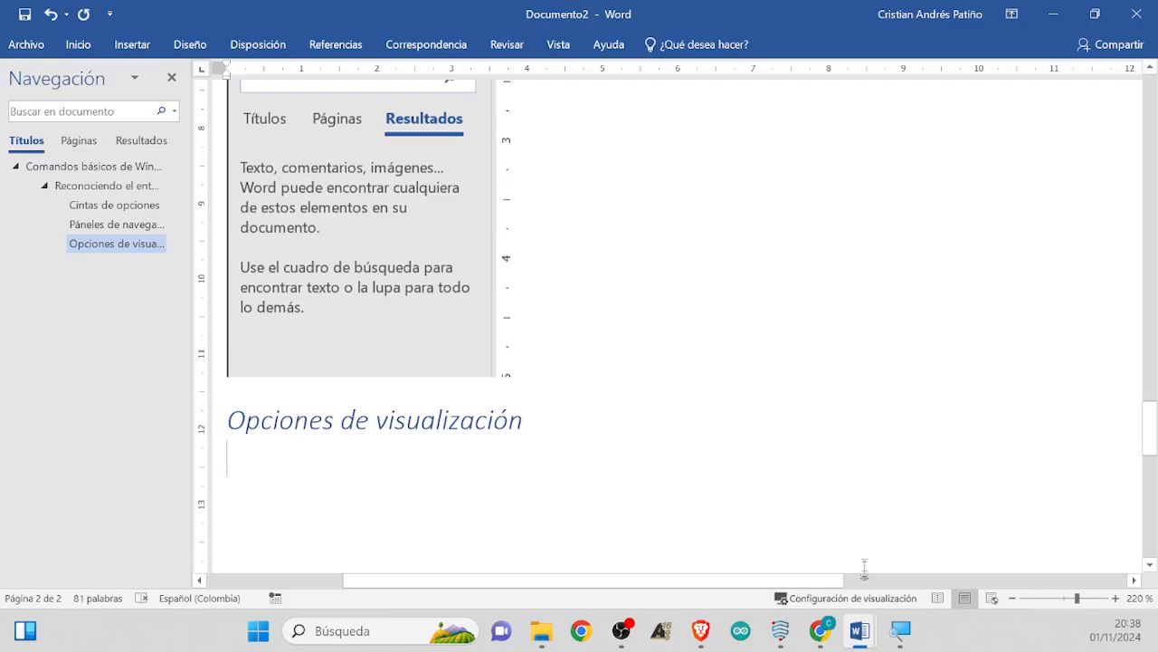
Capture the status bar area with the view mode buttons and paste the screenshot below the "Opciones de visualización" heading
key(super+shift+s)
drag(739, 503, 1026, 629)
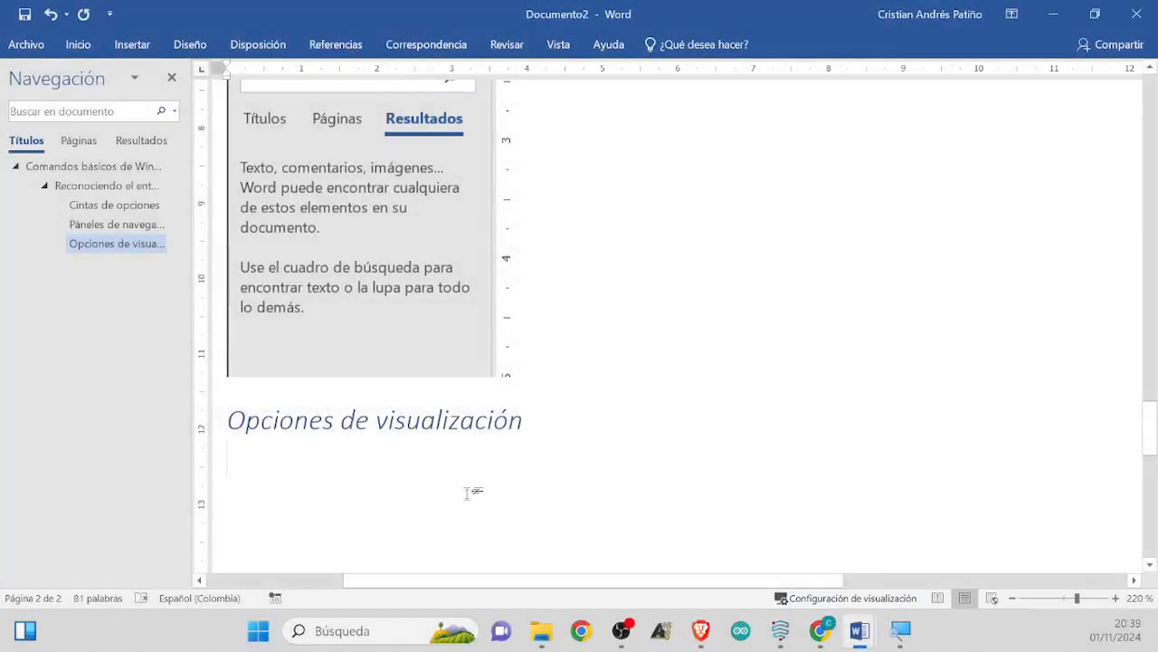
key(ctrl+v)
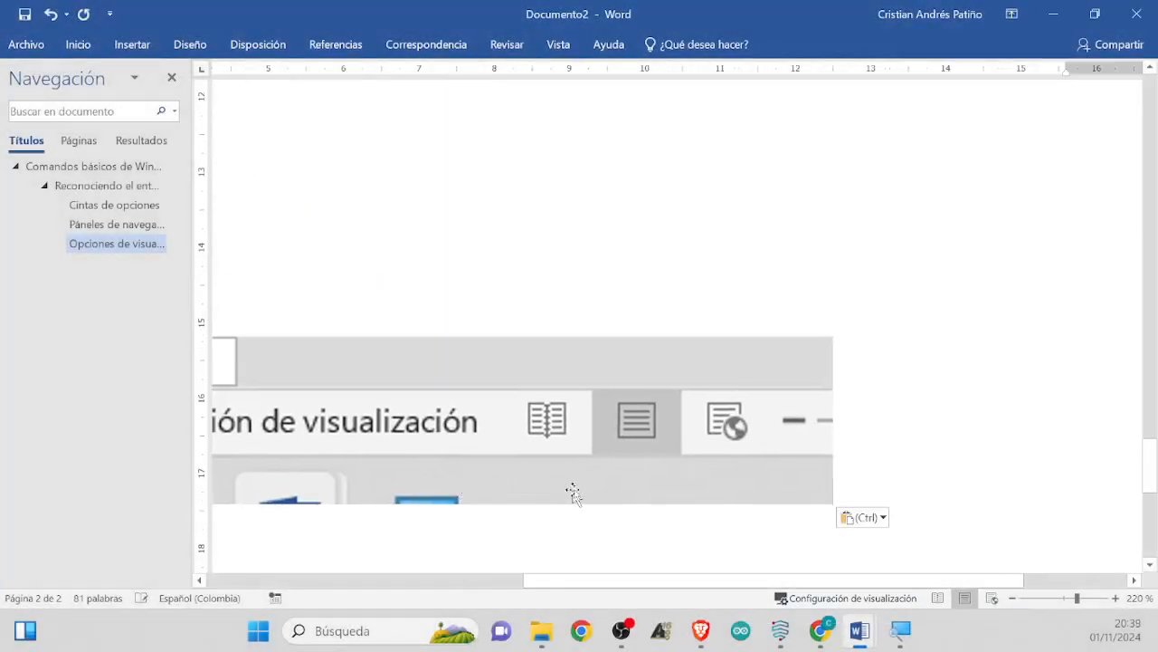
drag(484, 592, 523, 580)
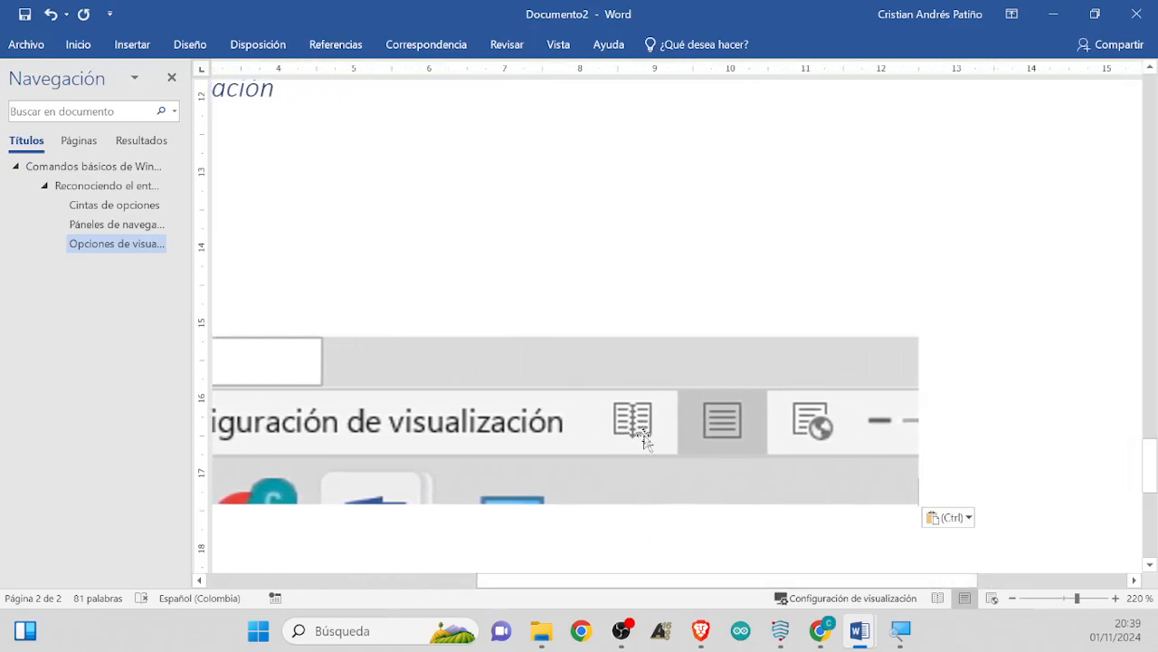
View the document in read mode and web layout, and return to print layout at the "Opciones de visualización" section
click(943, 606)
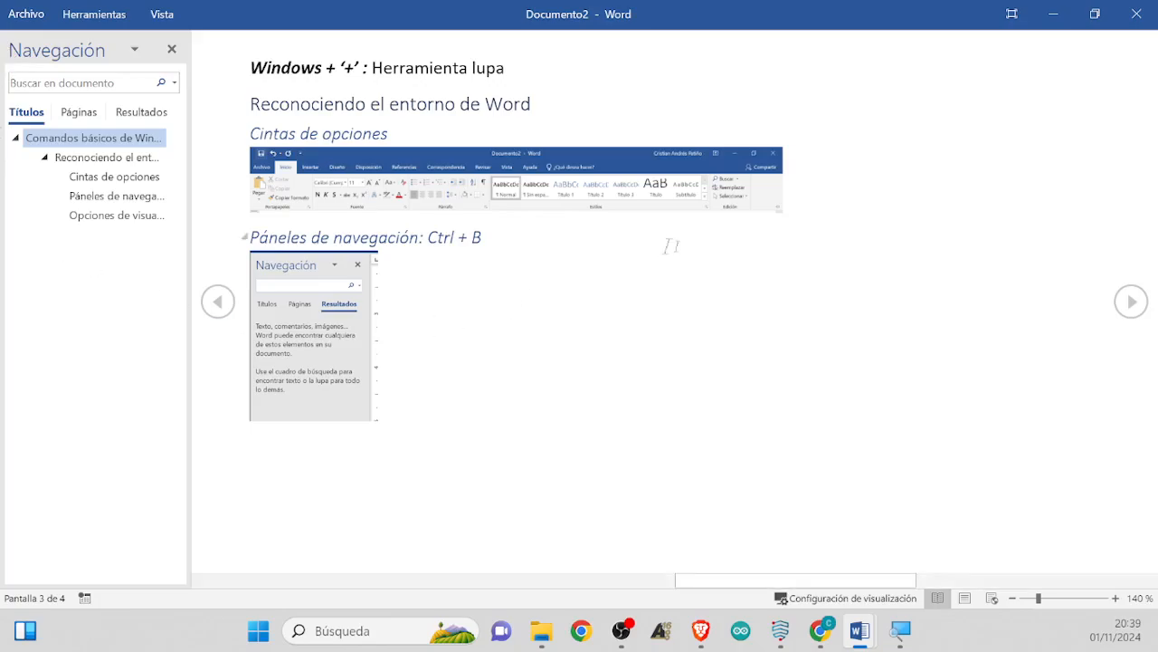
click(992, 600)
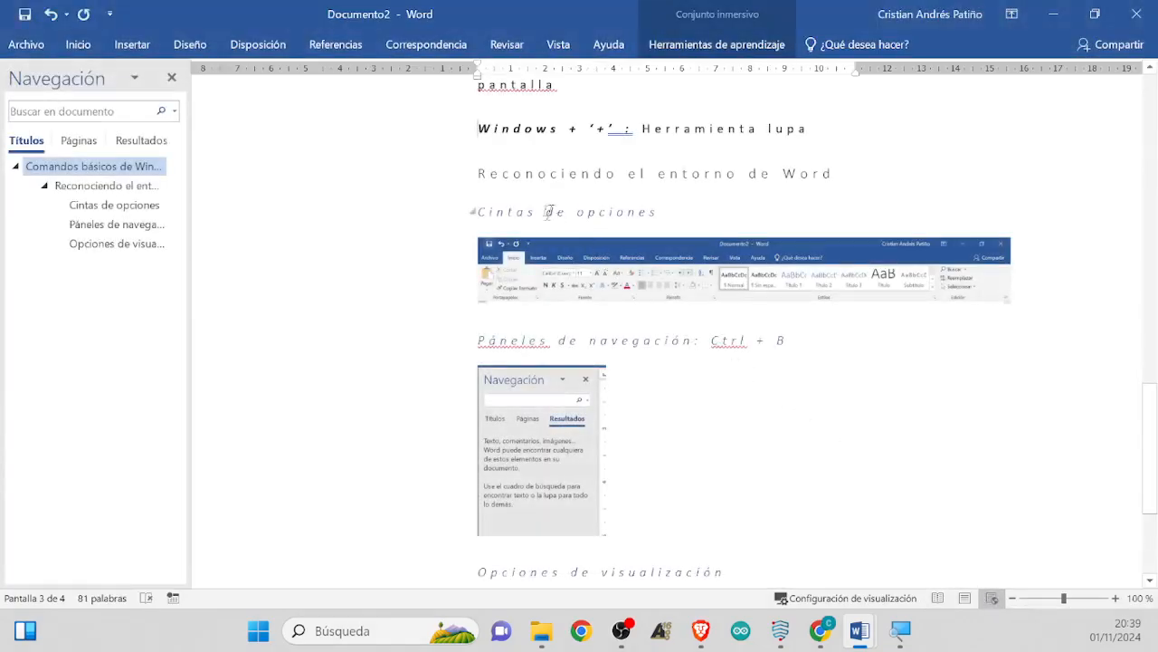
scroll(503, 419, up, 5)
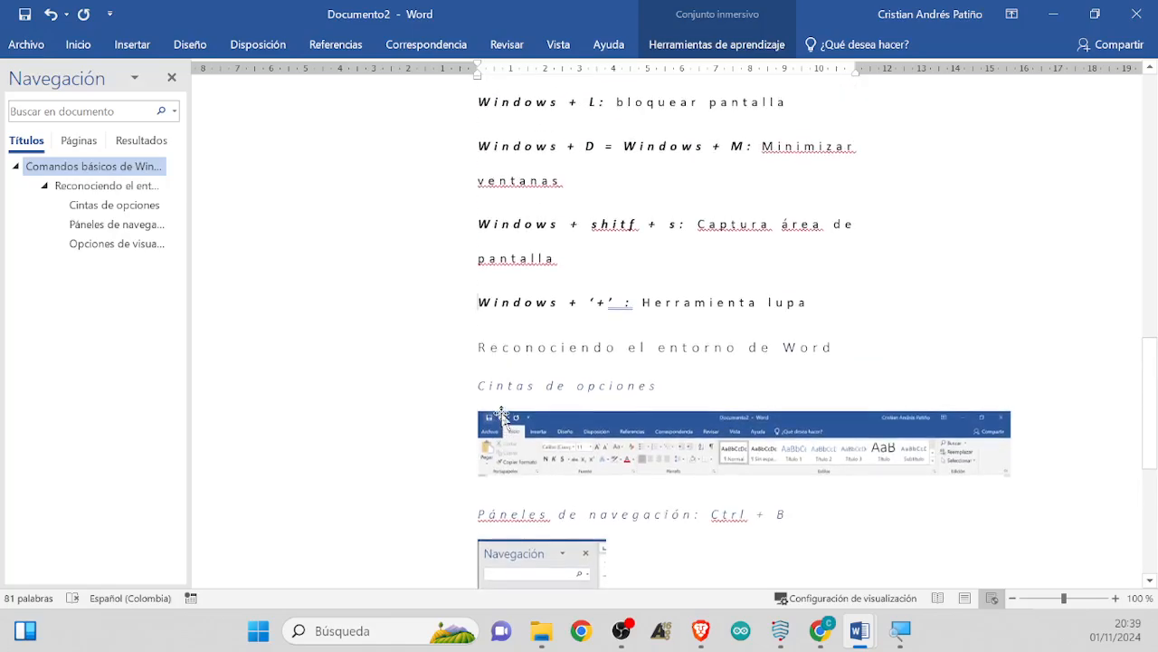
scroll(502, 413, down, 2)
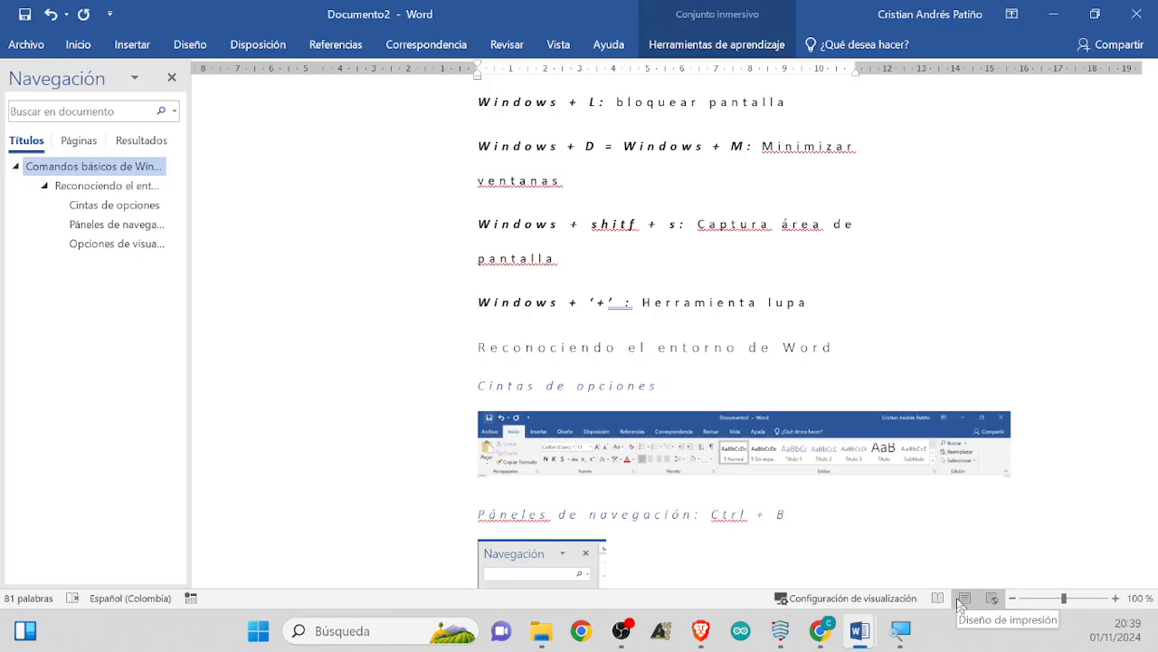
click(964, 598)
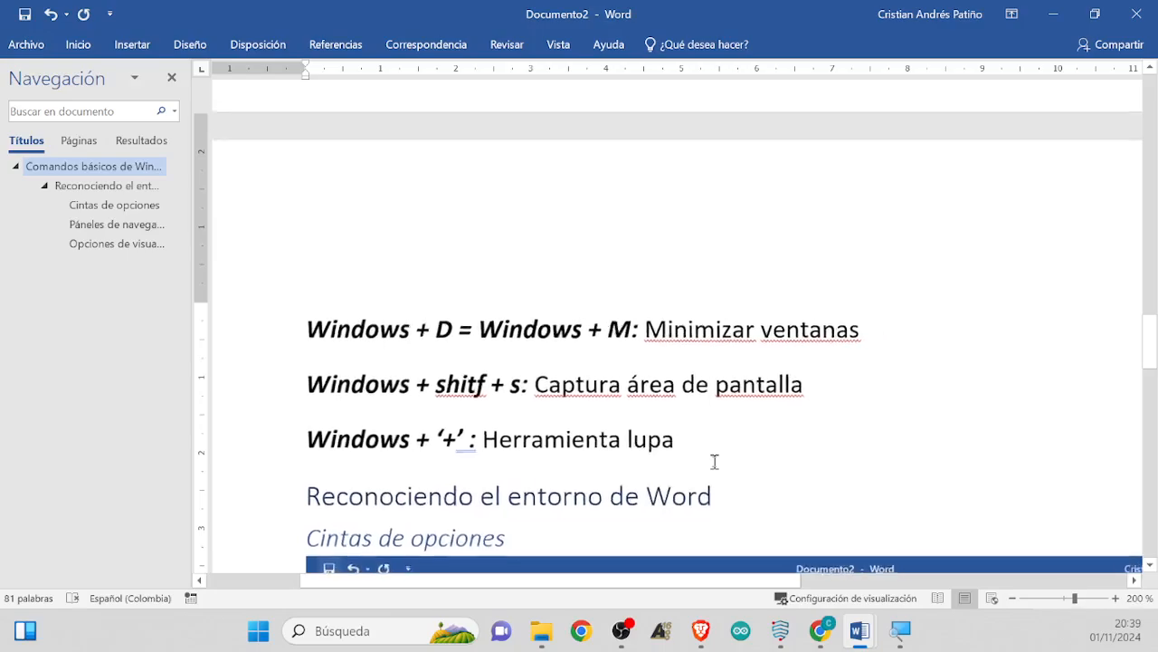
scroll(714, 465, down, 2)
scroll(714, 465, down, 8)
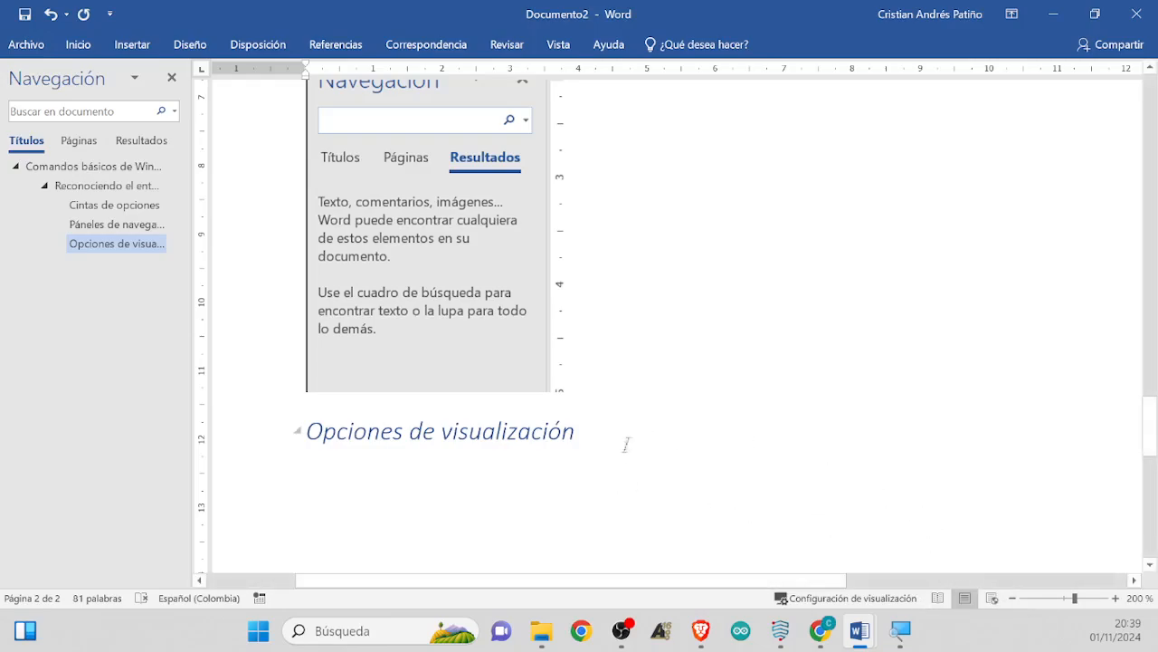
Page through the document from first to last screen in read mode and return to print layout
click(938, 598)
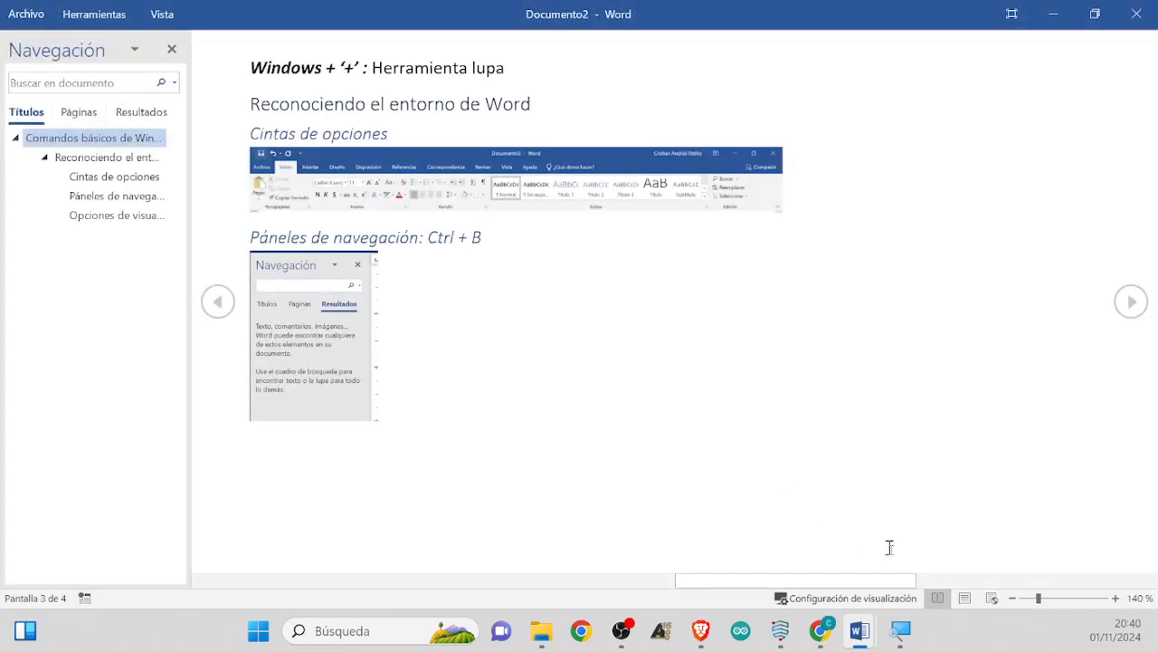
click(965, 598)
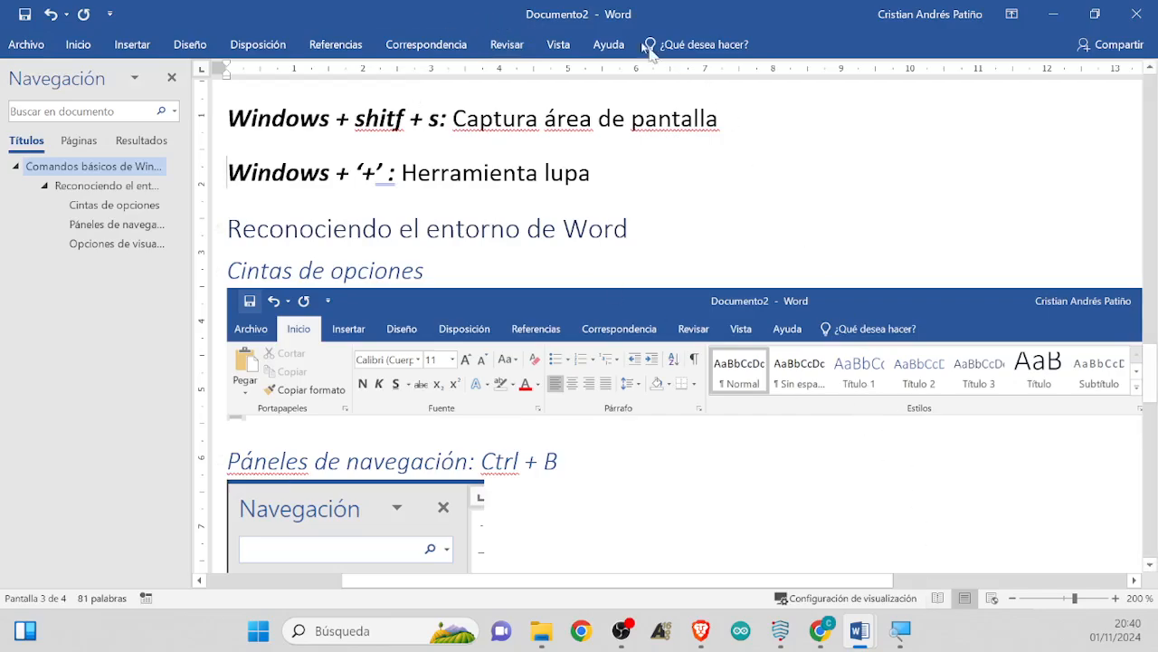
click(938, 598)
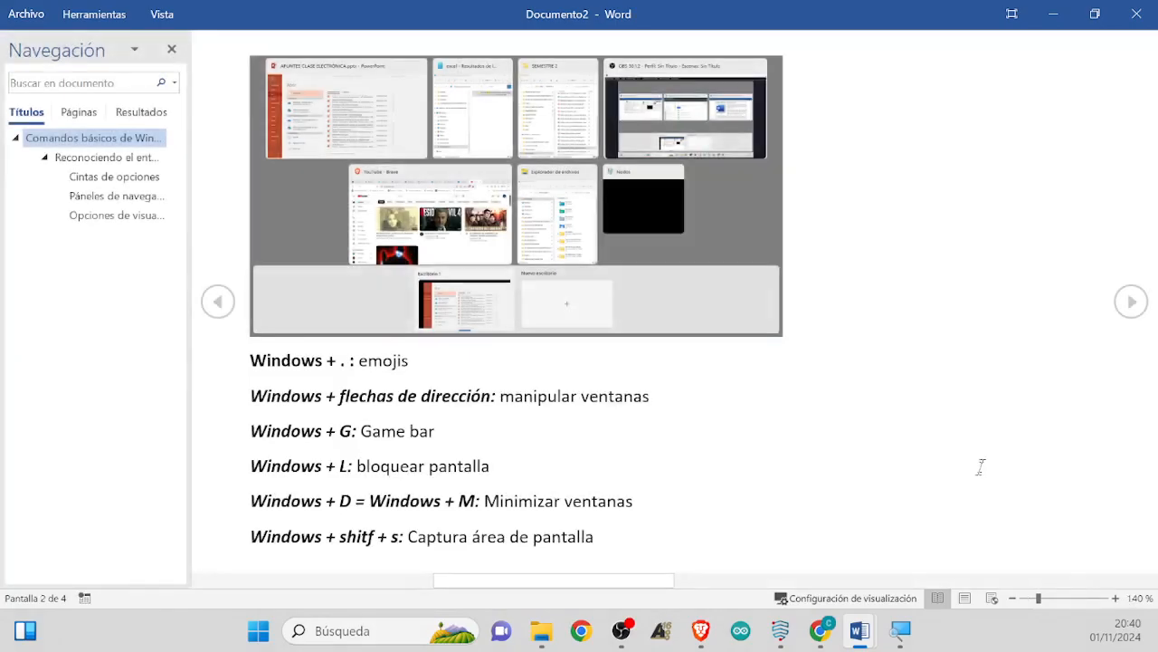
scroll(968, 451, up, 1)
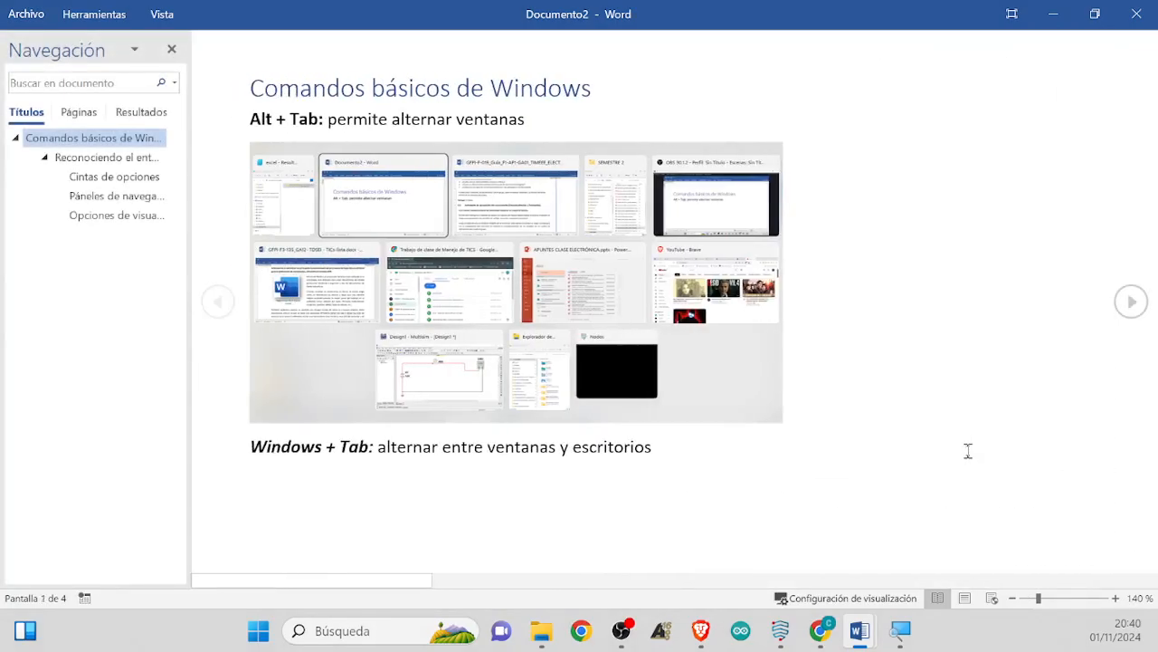
scroll(967, 451, down, 2)
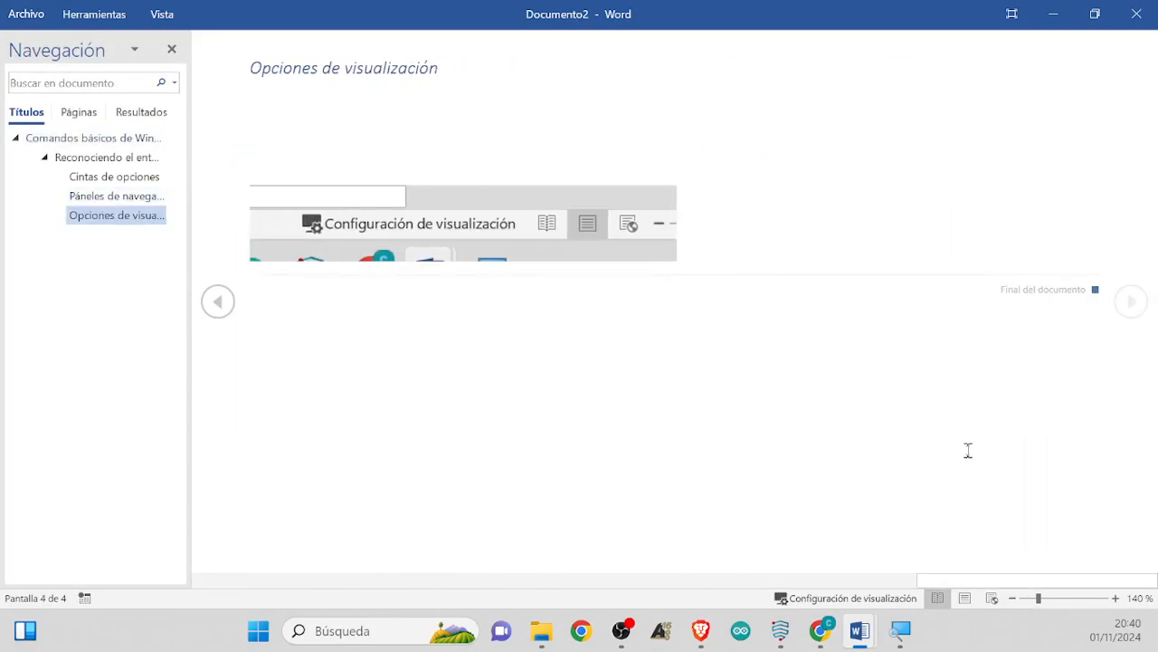
scroll(968, 449, up, 3)
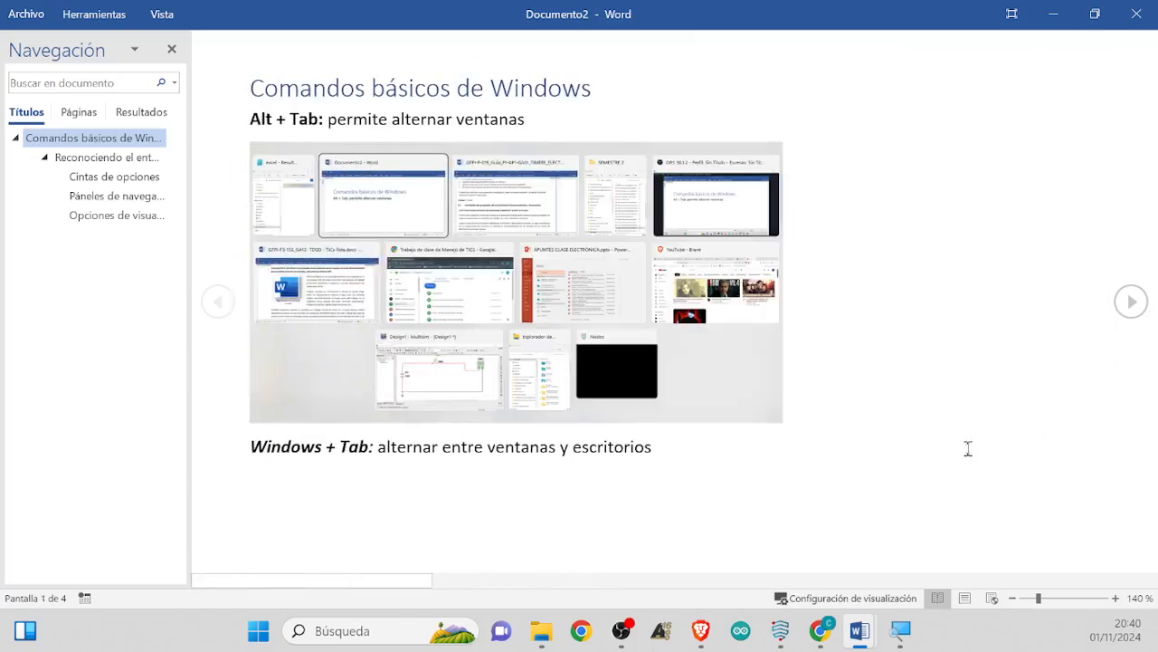
scroll(967, 448, down, 3)
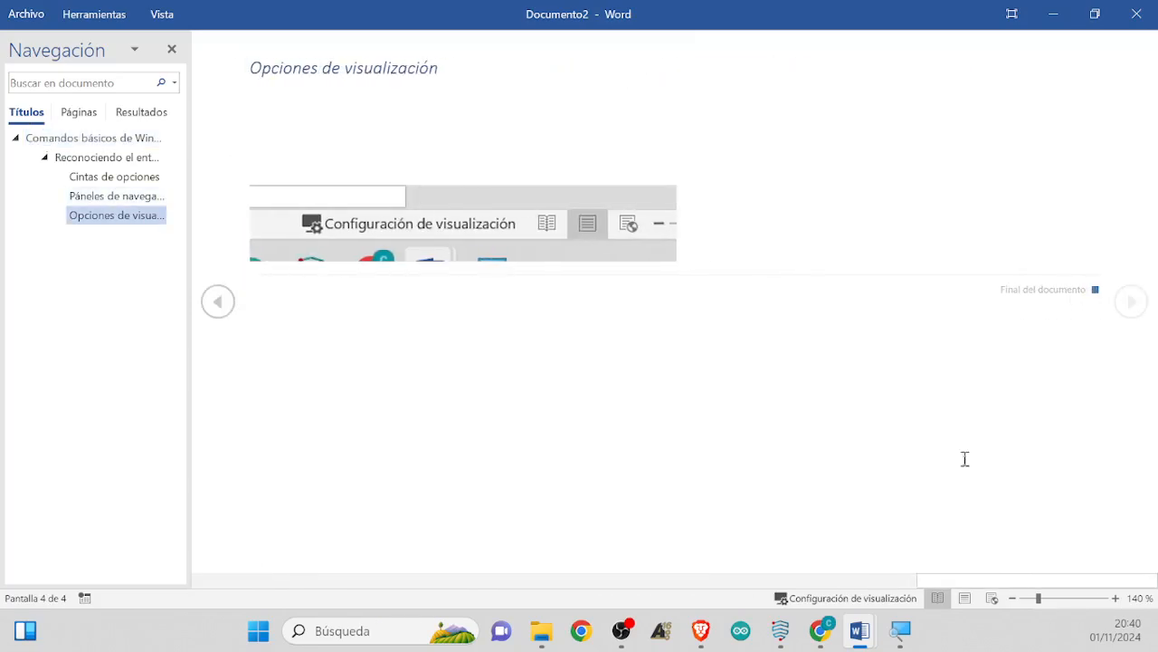
click(965, 597)
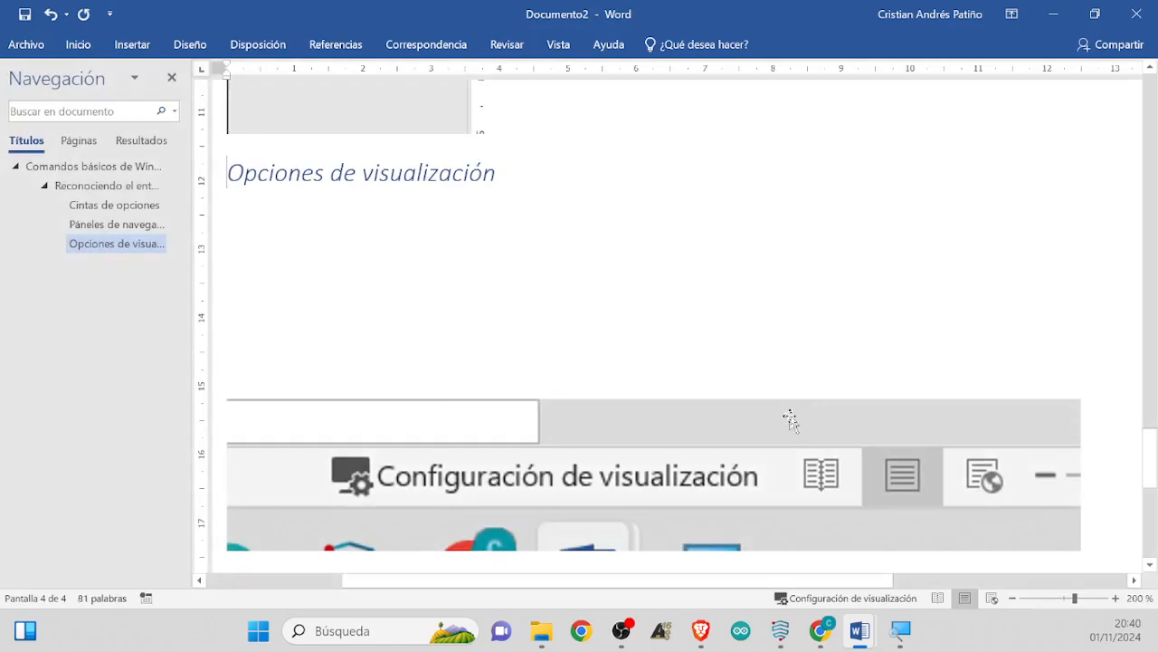
Set the width of the view options screenshot to 5 cm and place the cursor on the line below it
scroll(711, 410, down, 5)
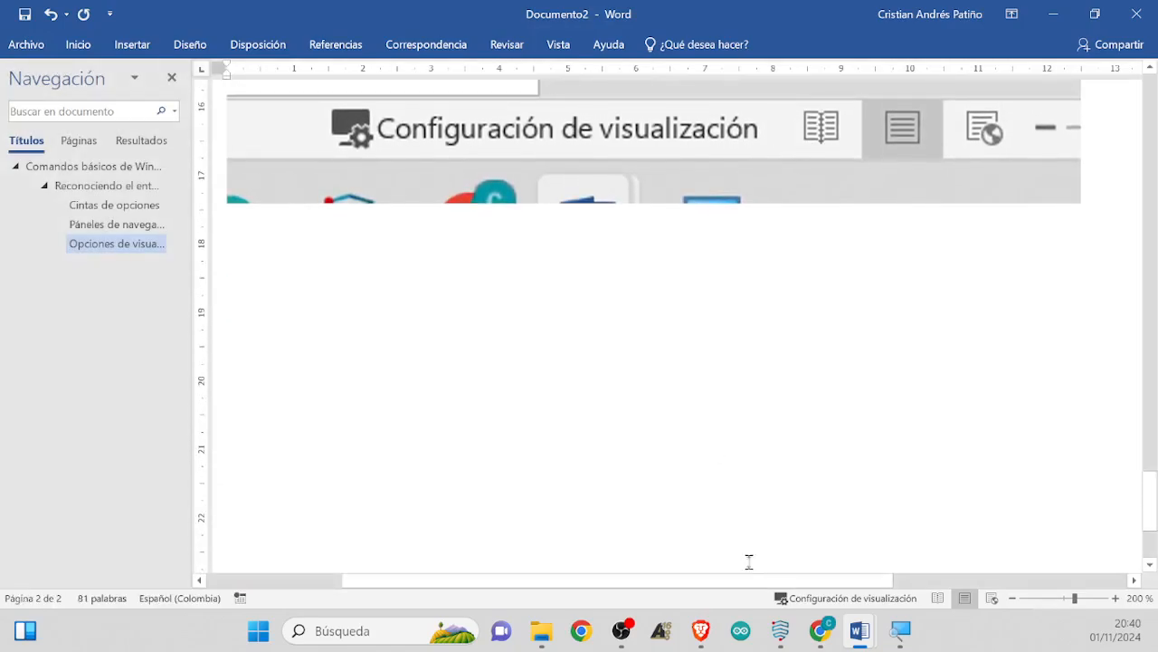
drag(723, 583, 681, 581)
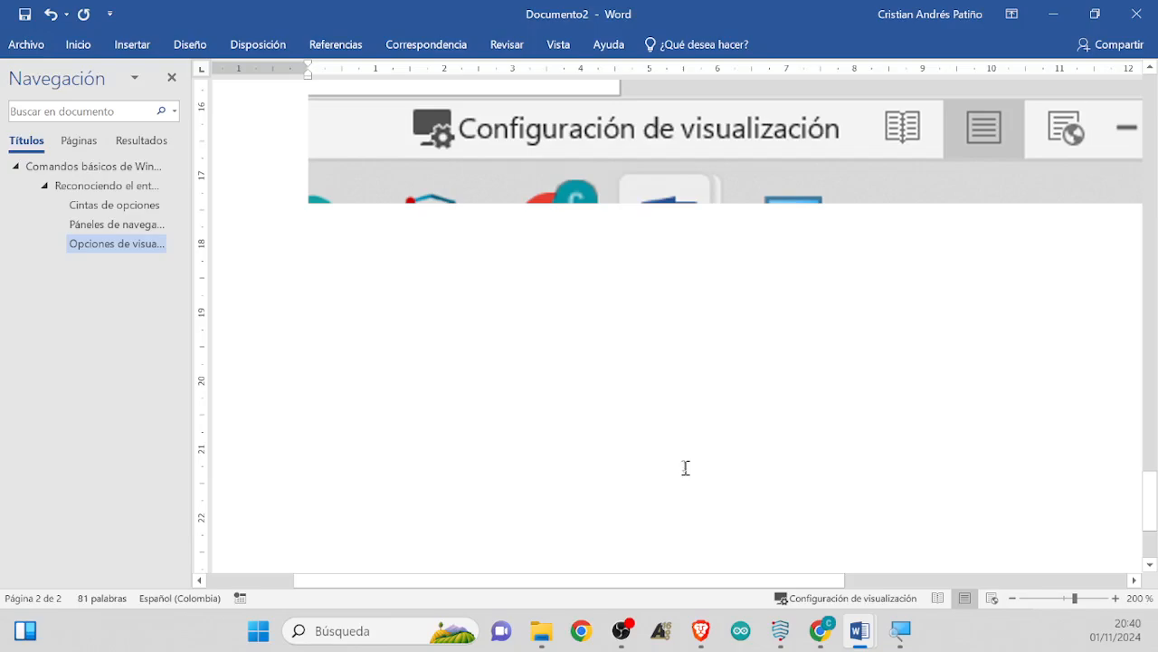
scroll(661, 471, up, 4)
click(633, 390)
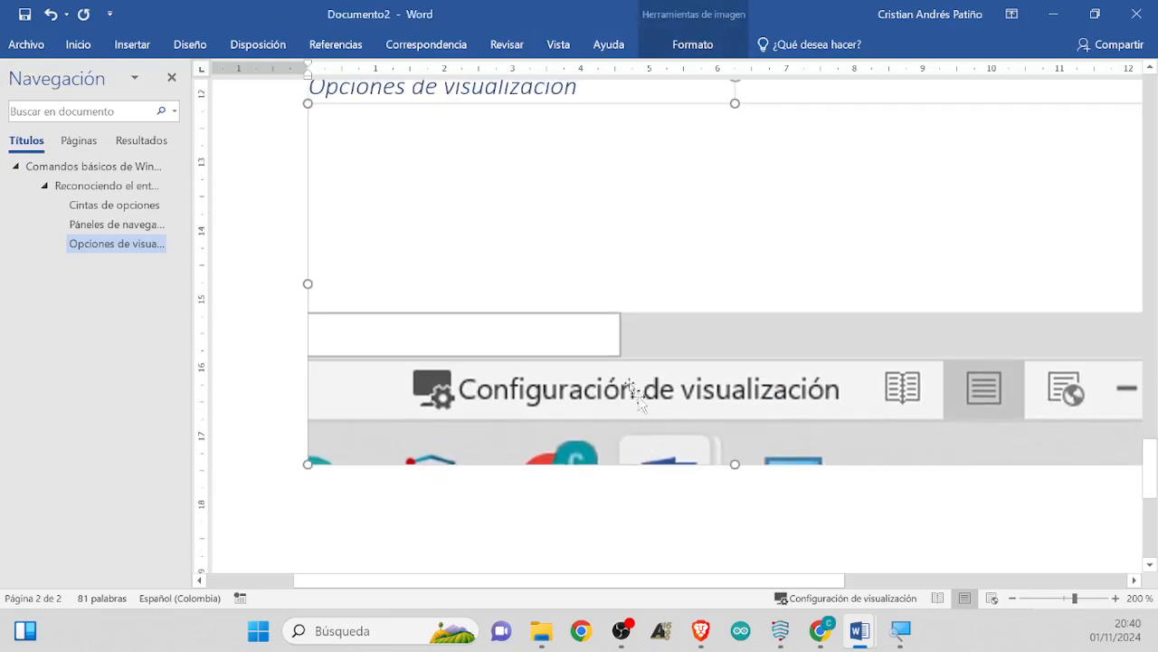
click(683, 45)
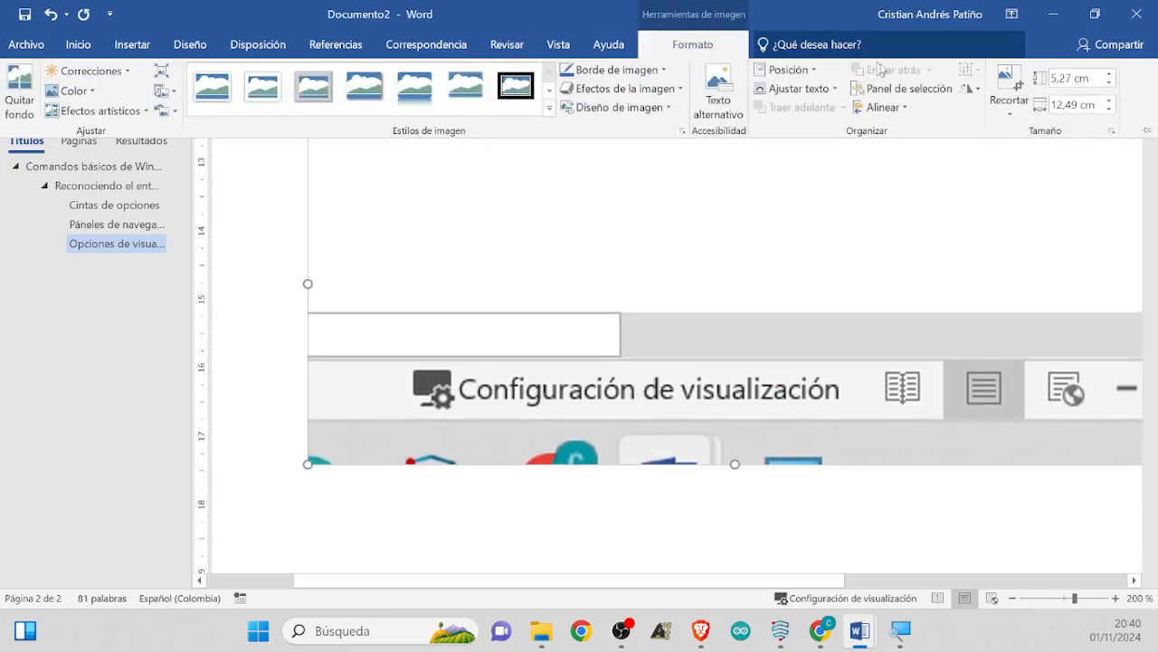
click(1066, 106)
text(5)
key(Return)
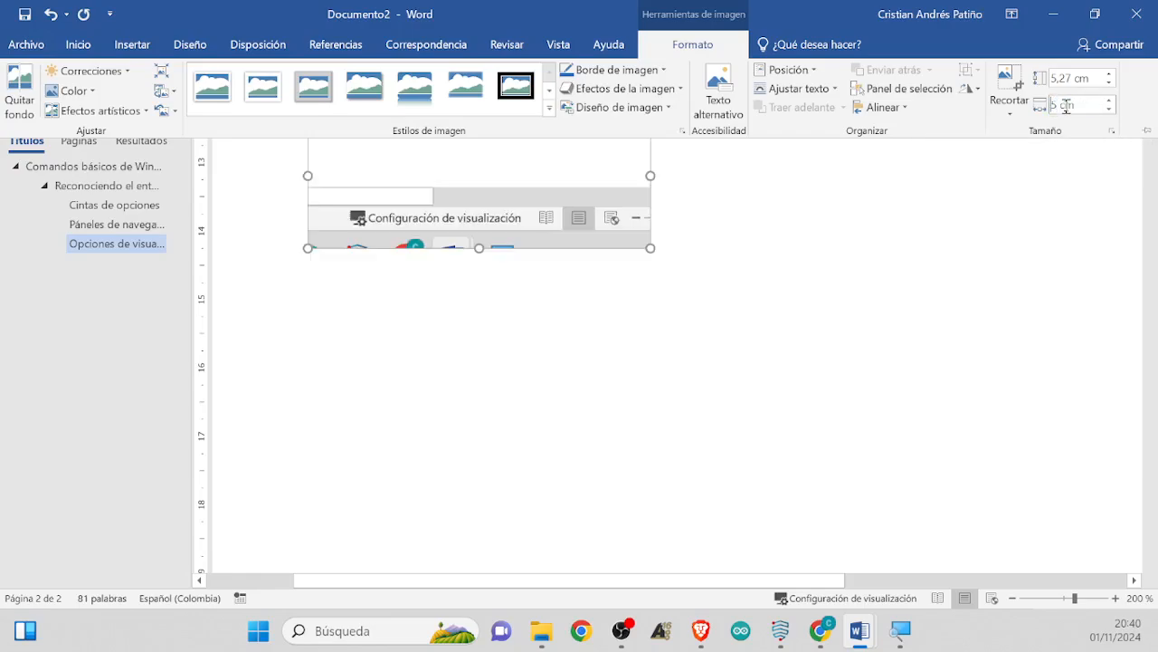
click(886, 368)
scroll(809, 382, up, 3)
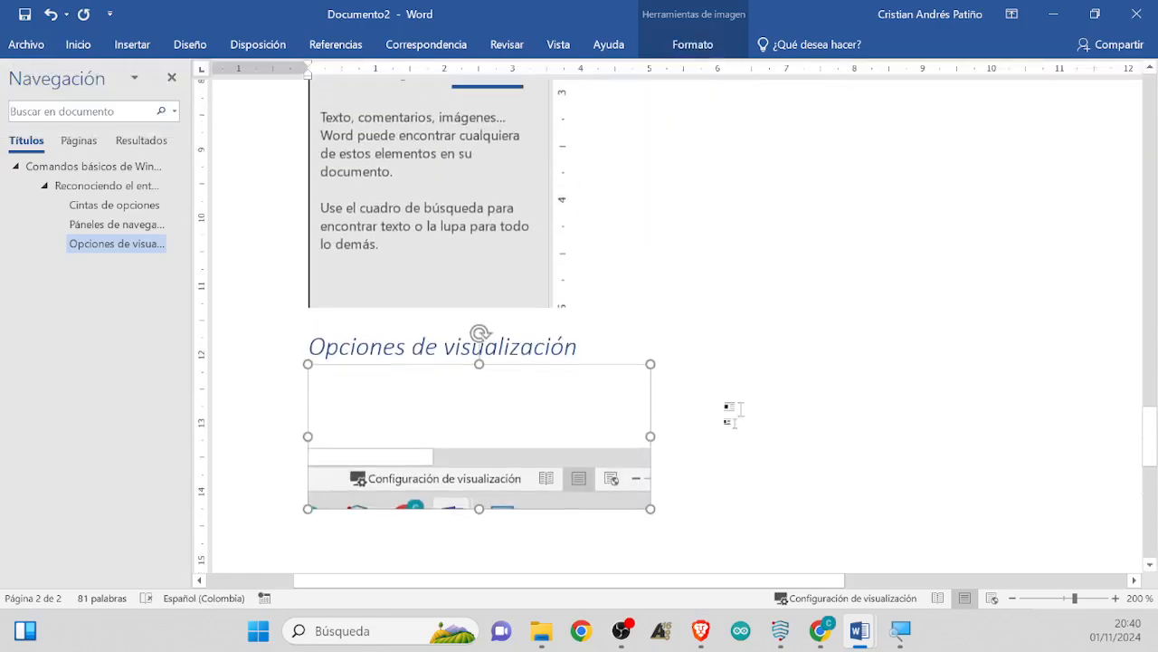
click(737, 541)
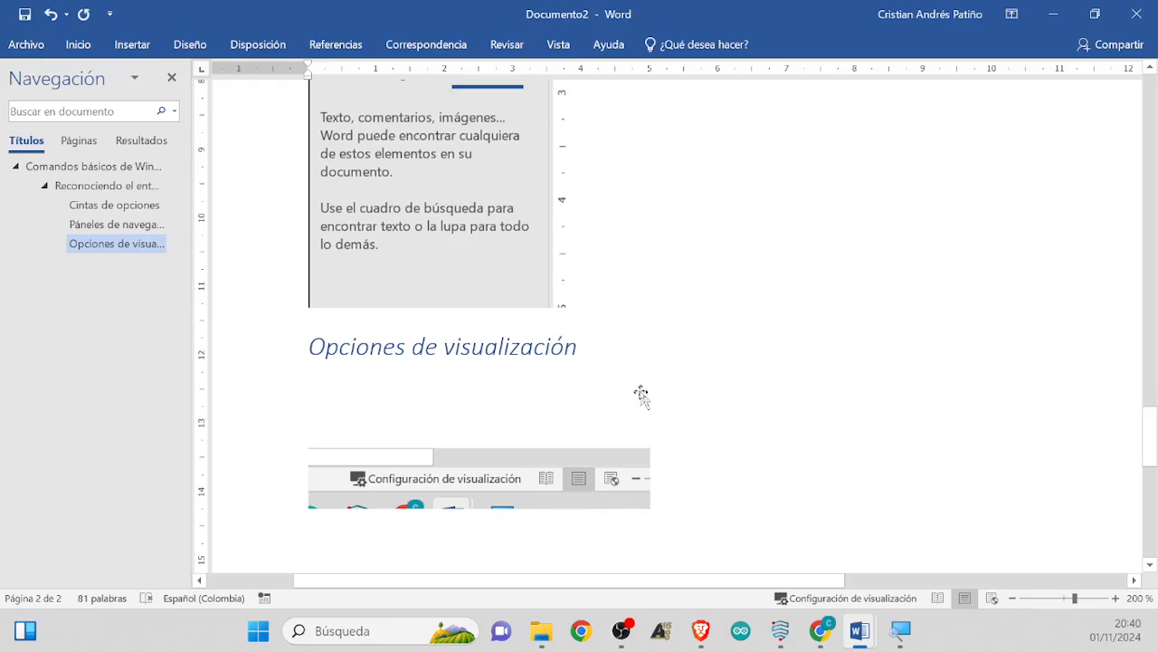
Look at the document's information page and review the ribbon and navigation pane sections of the document
click(70, 40)
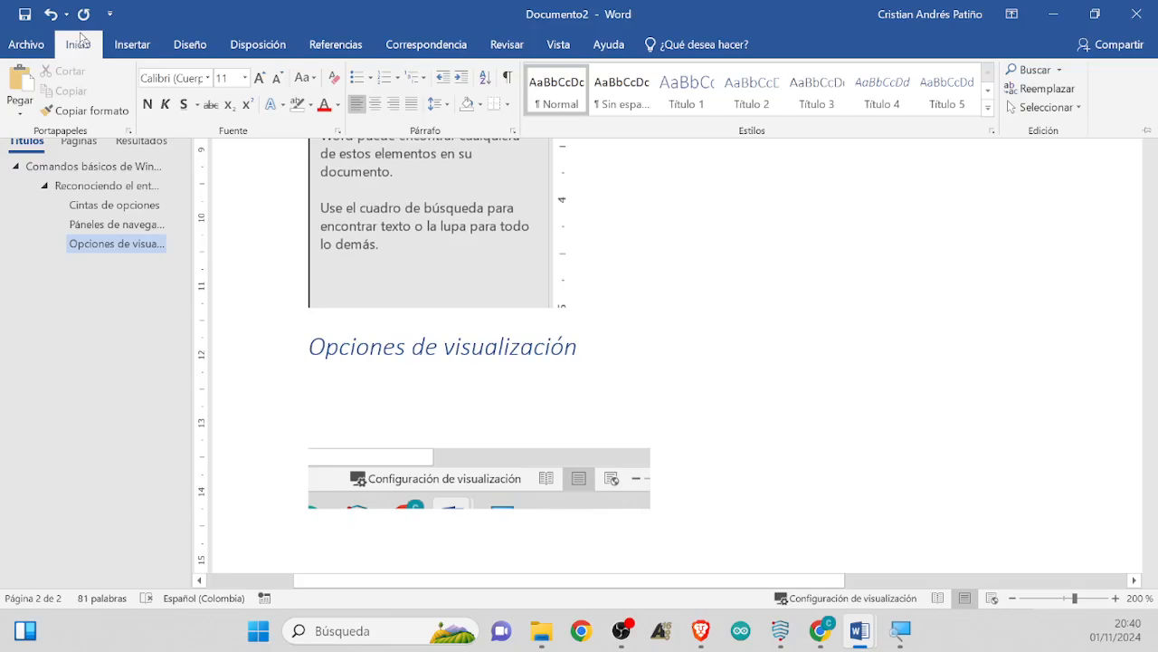
click(30, 43)
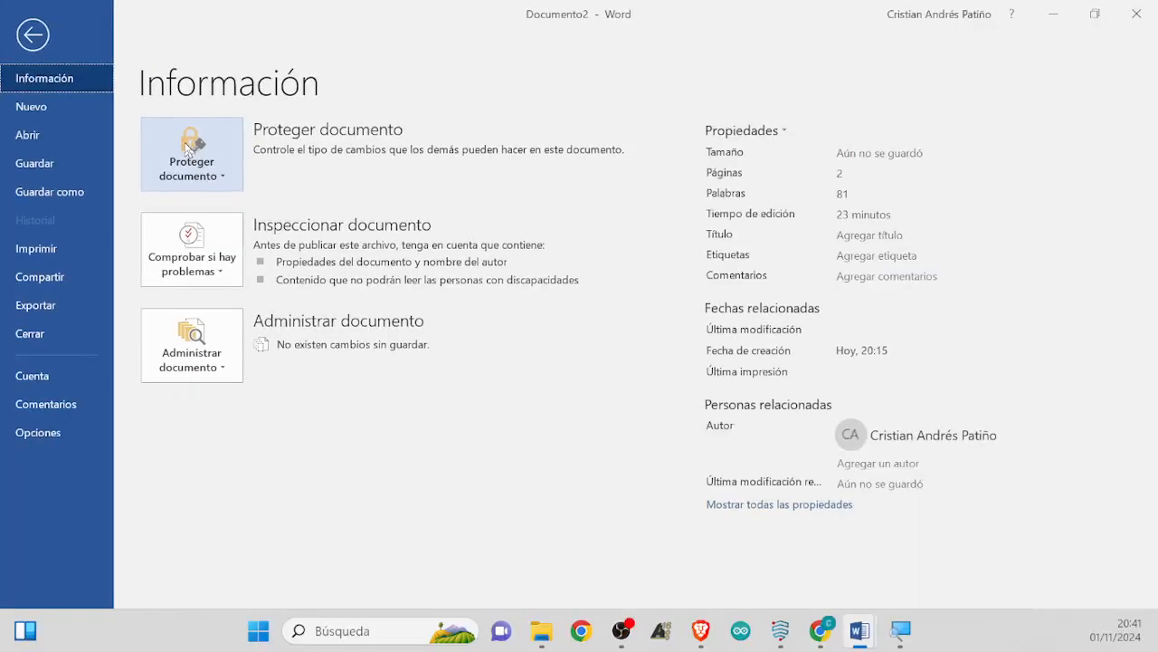
click(34, 38)
click(599, 412)
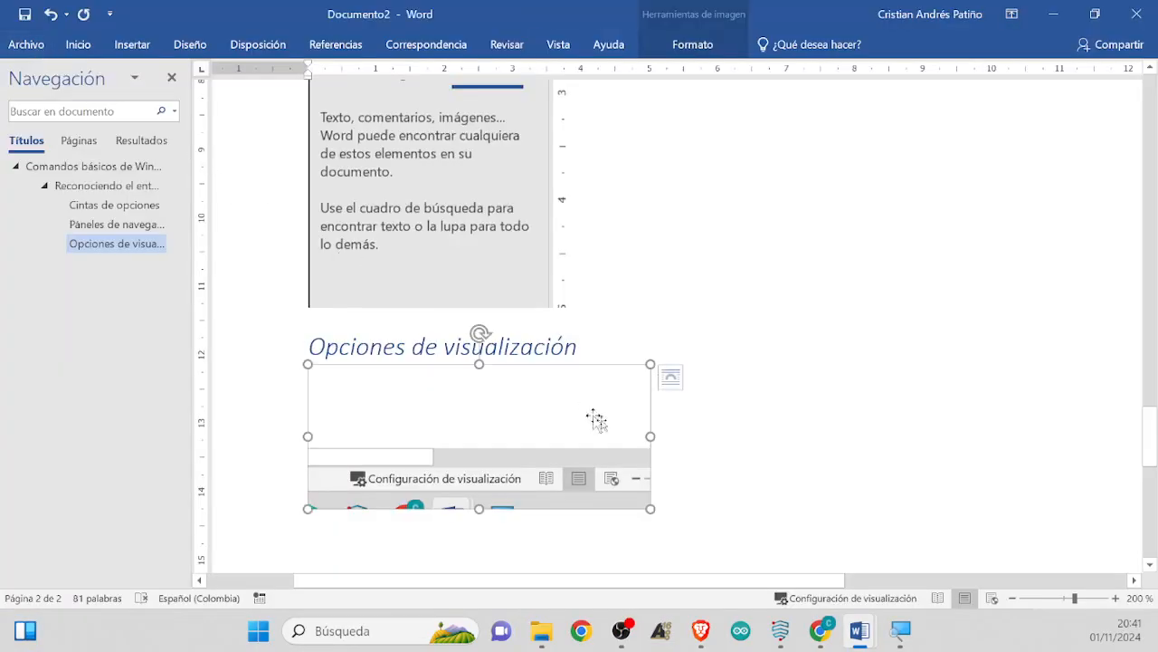
click(674, 526)
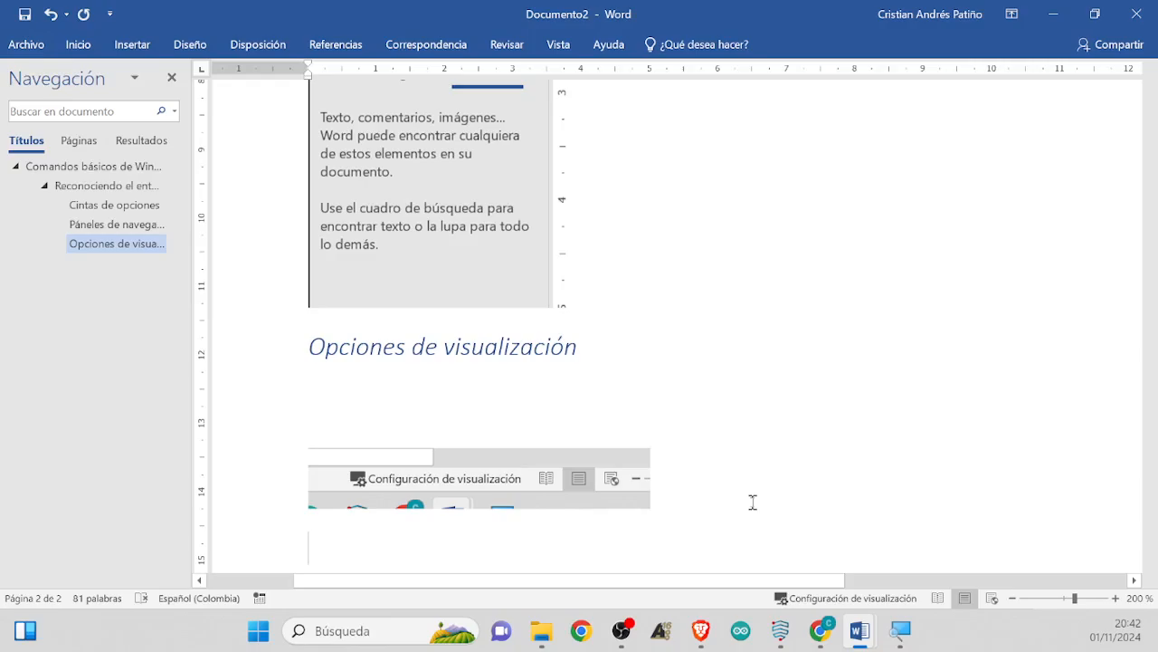
scroll(860, 486, up, 10)
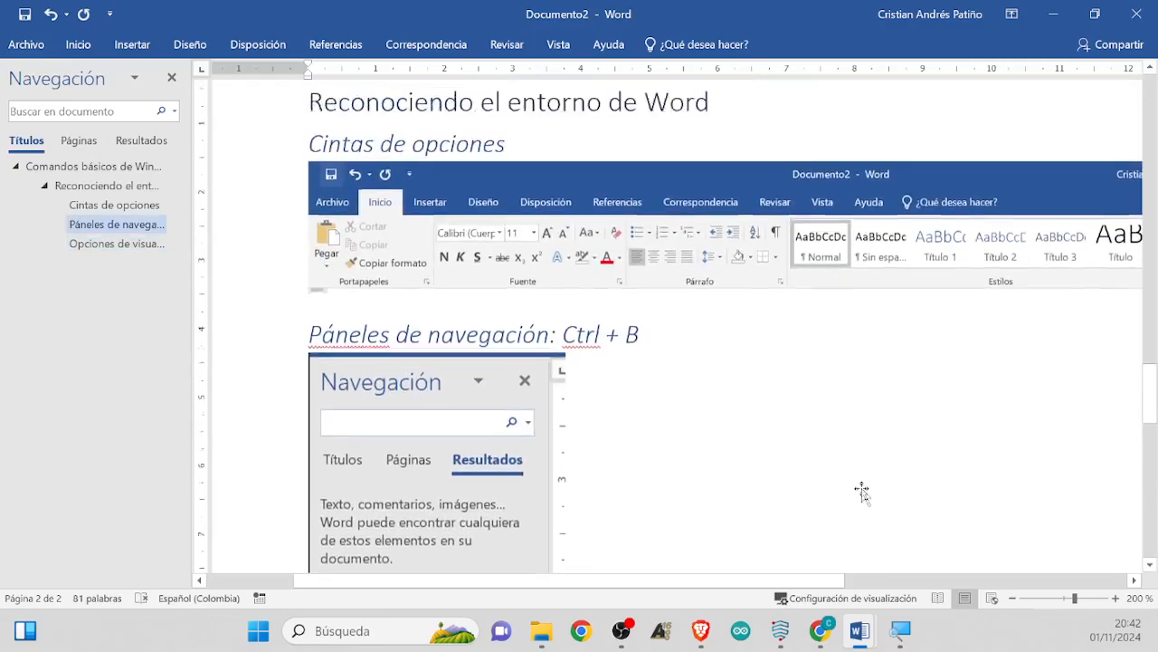
scroll(862, 489, down, 10)
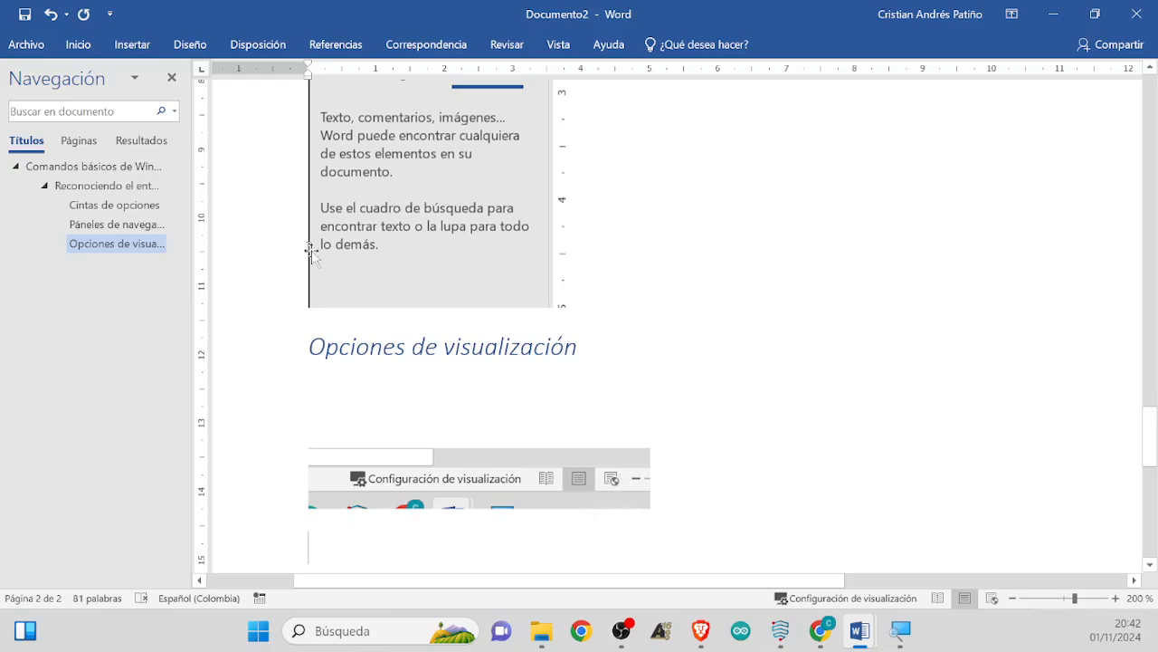
Add the line "Editor de ecuaciones" below the view options screenshot
click(81, 52)
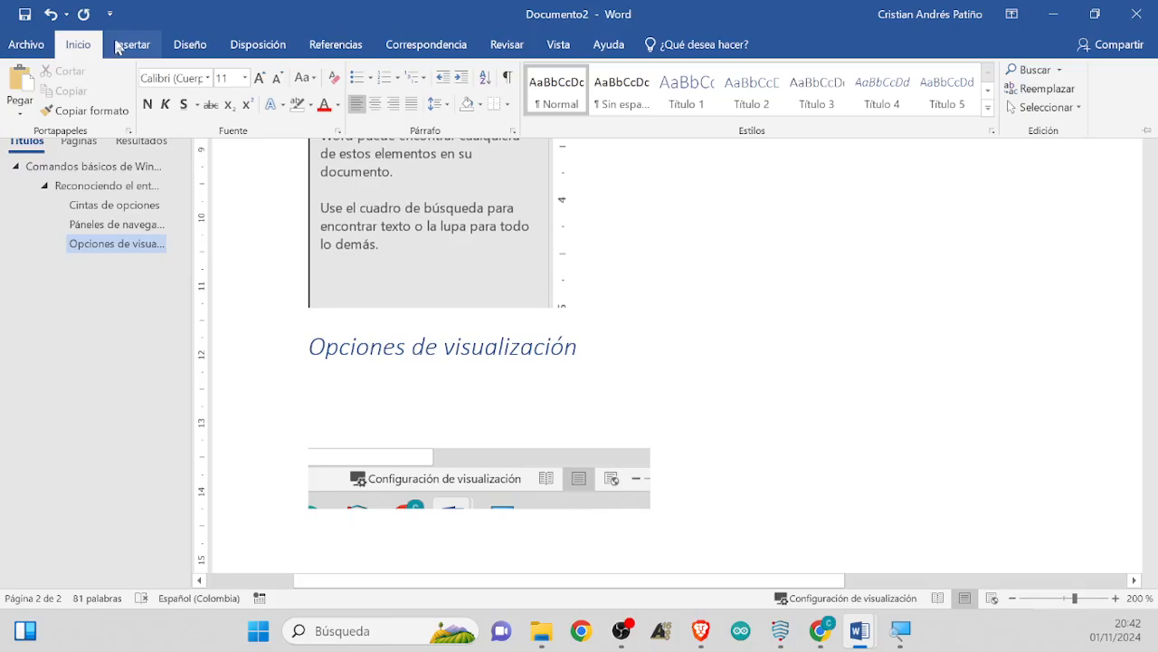
click(134, 47)
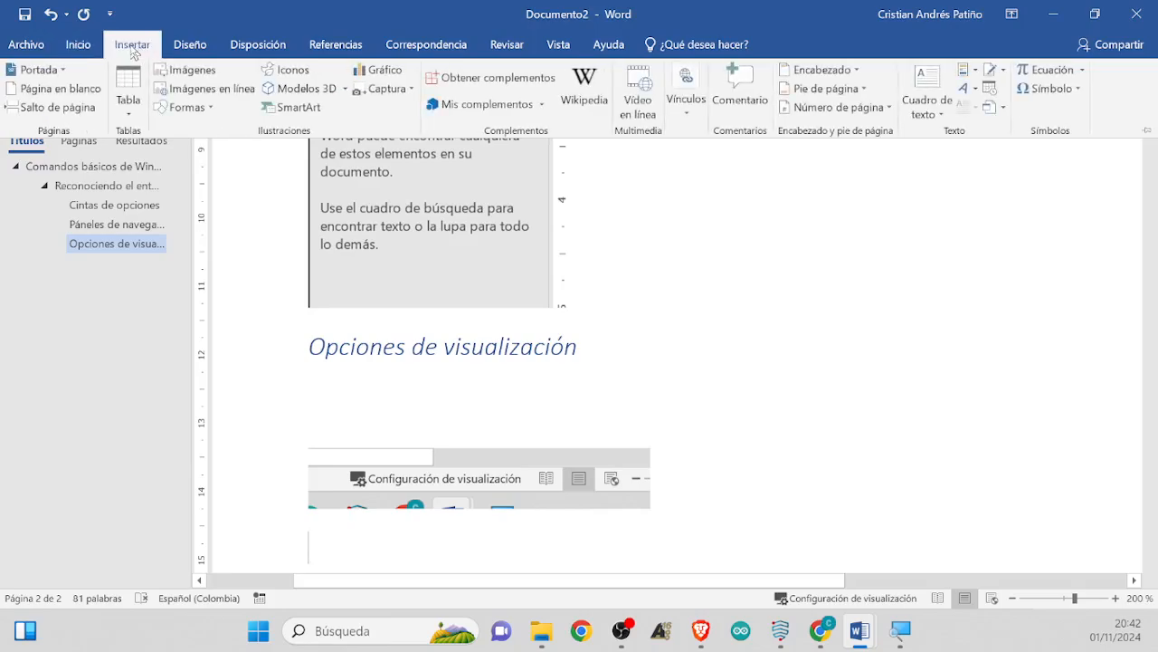
click(357, 550)
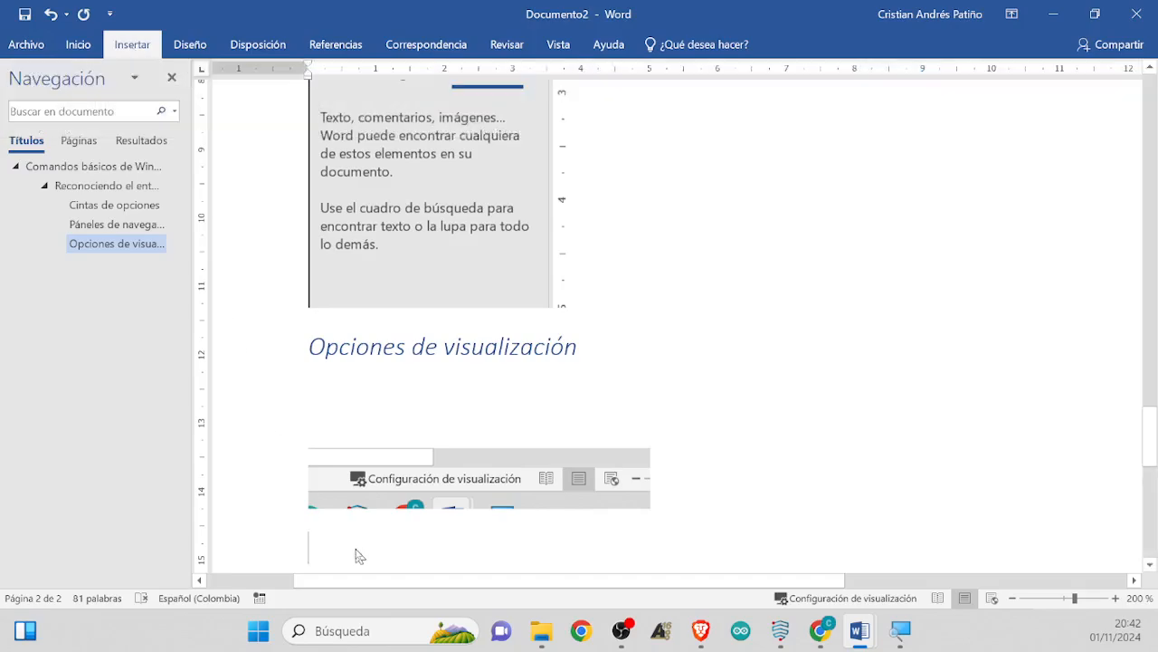
text(Editos)
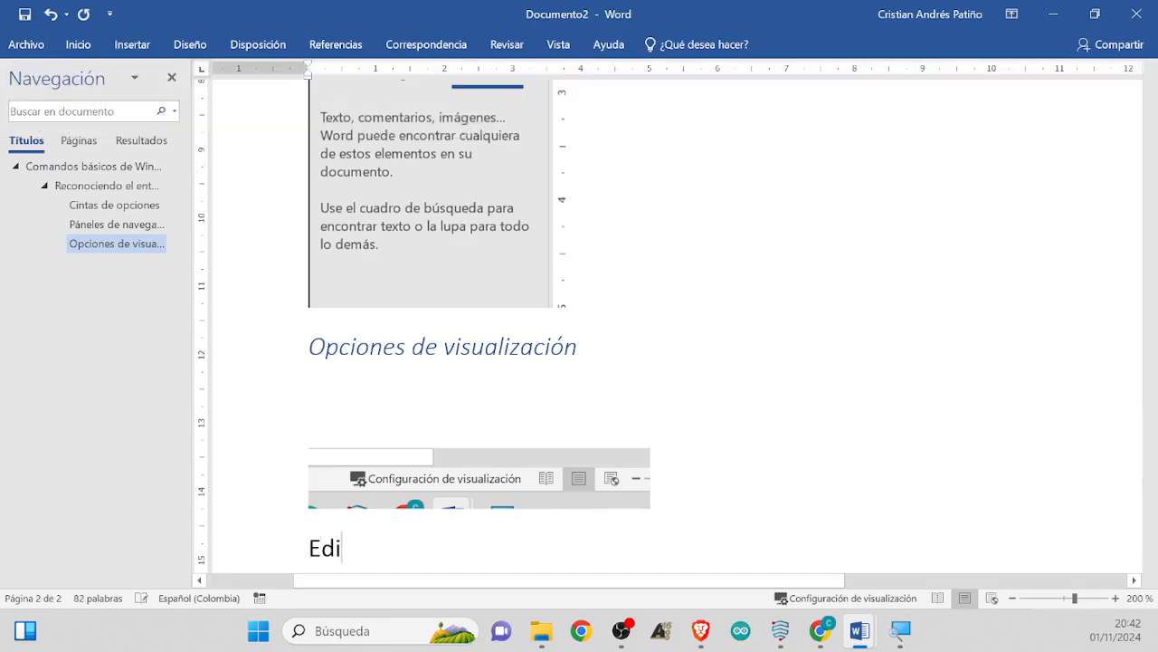
key(BackSpace)
key(BackSpace)
text(r de ecuaciones)
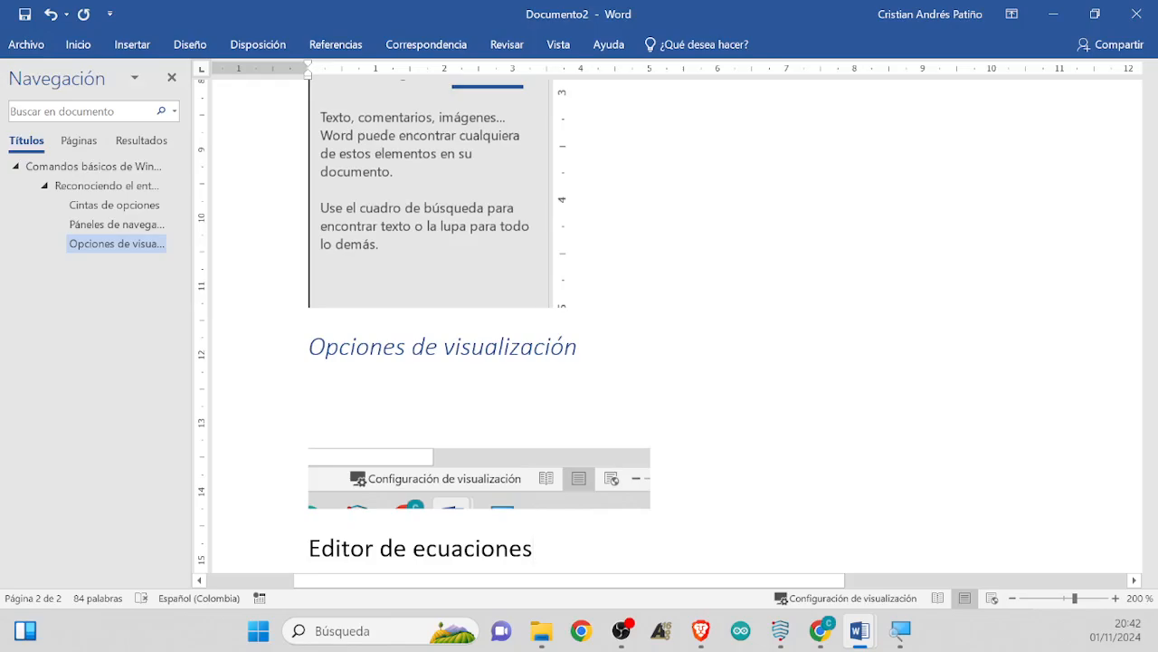
Insert a blank line between the view options screenshot and the line "Editor de ecuaciones"
triple_click(356, 550)
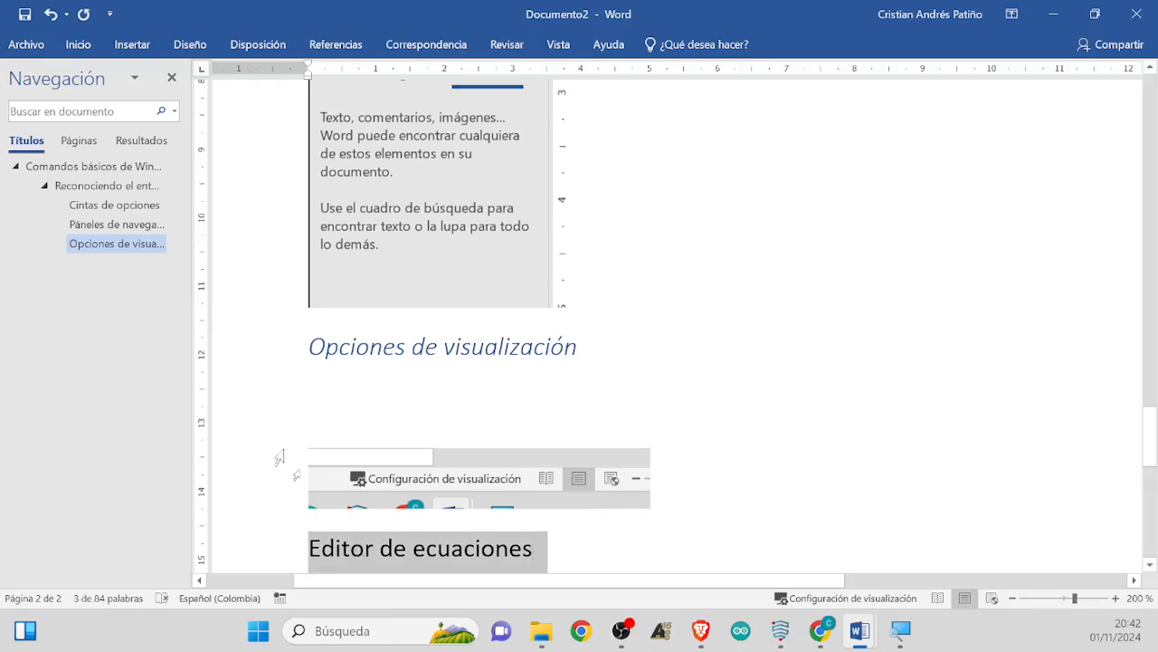
click(312, 557)
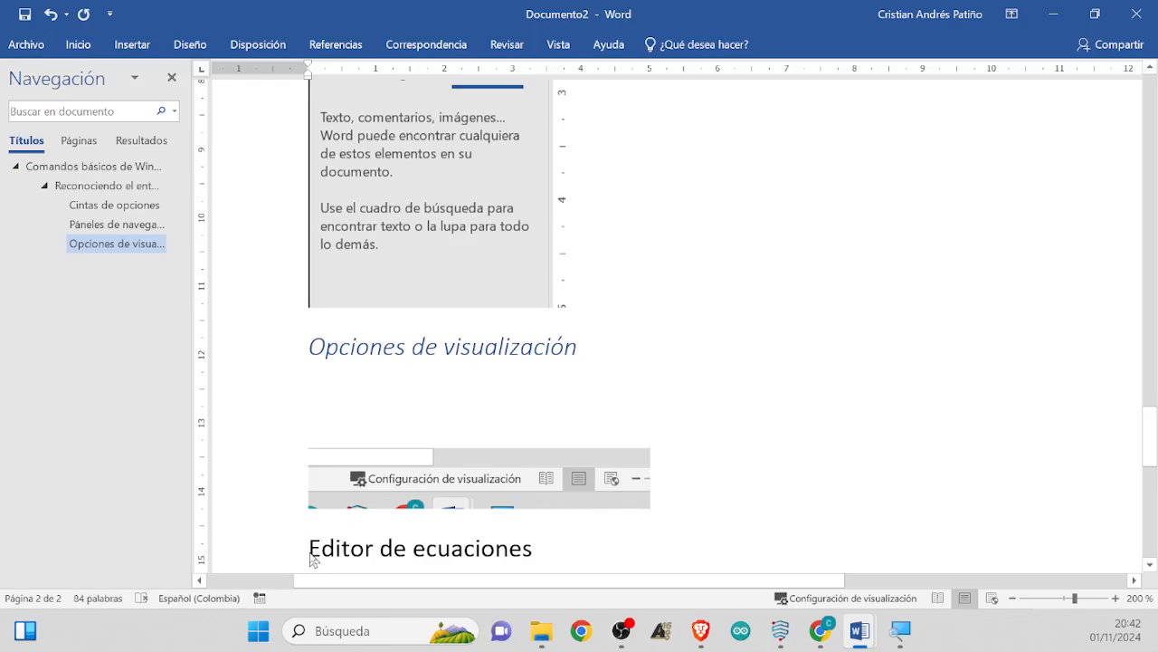
key(Return)
click(571, 519)
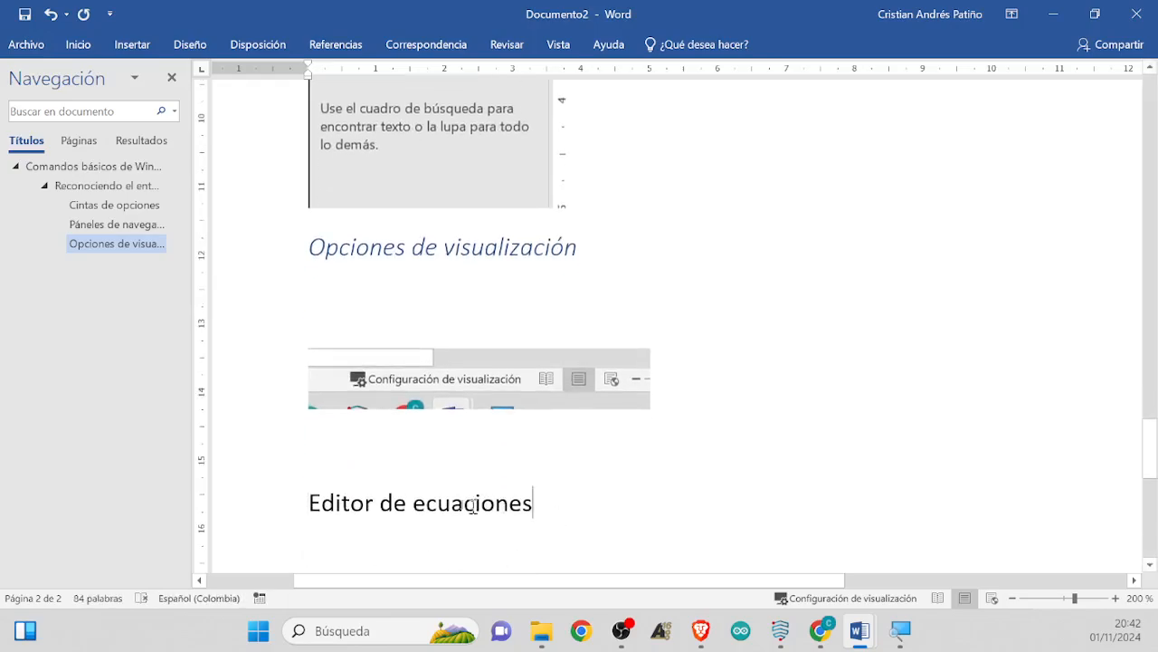
Apply the Título 4 style to "Editor de ecuaciones" and start a new line below it
click(279, 496)
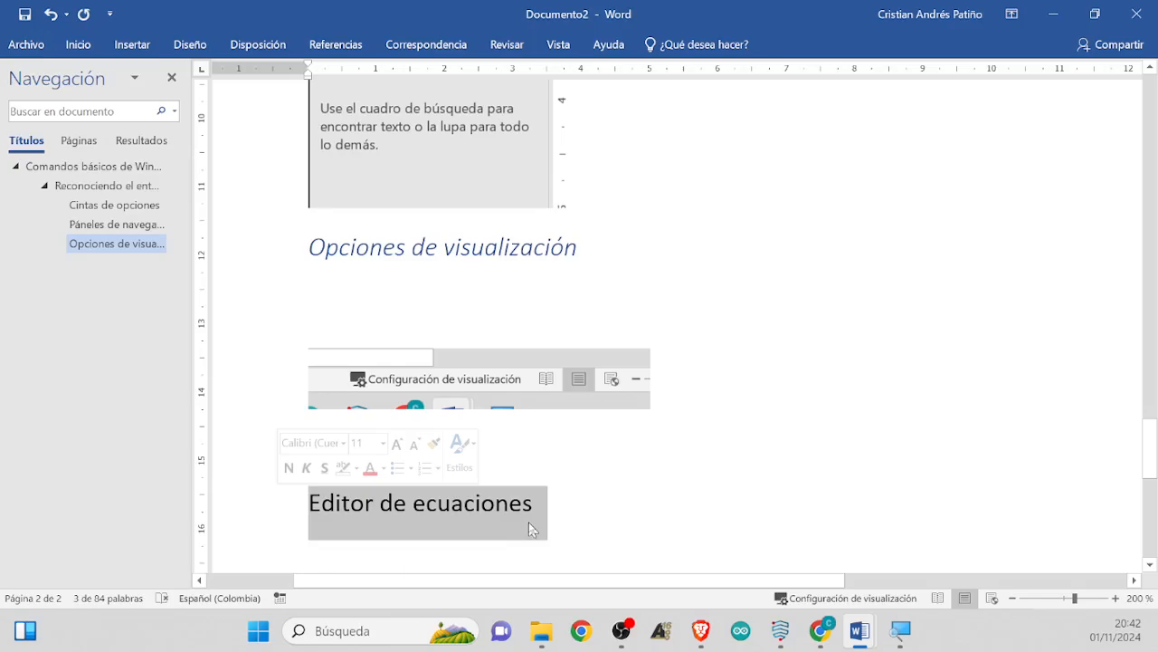
click(459, 443)
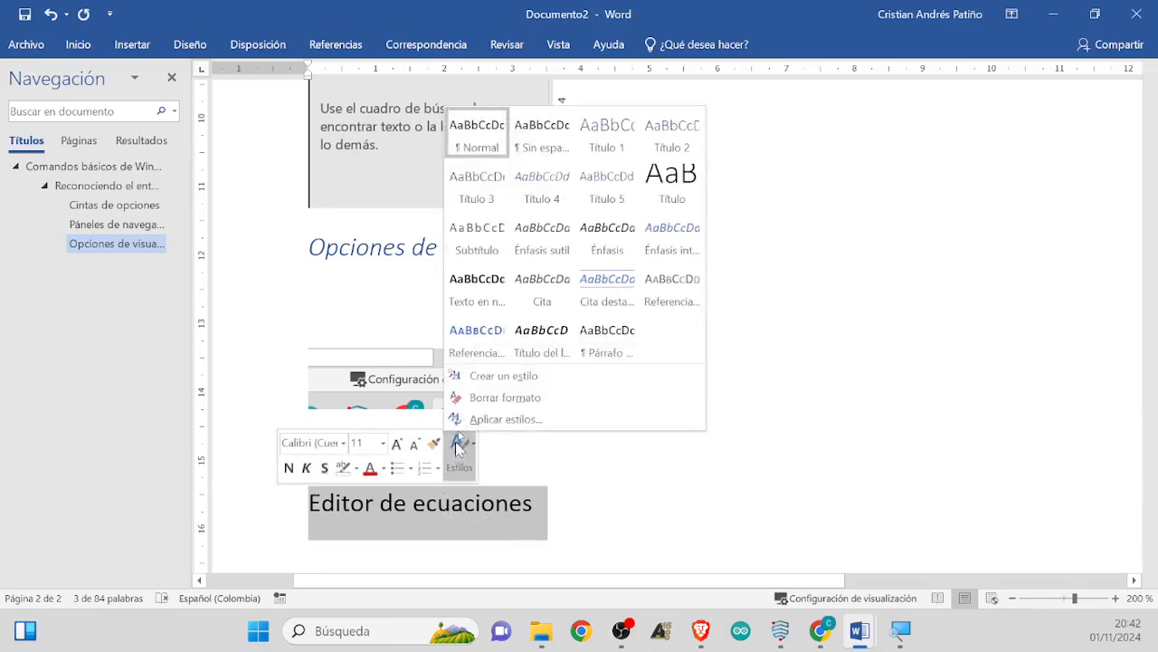
click(672, 136)
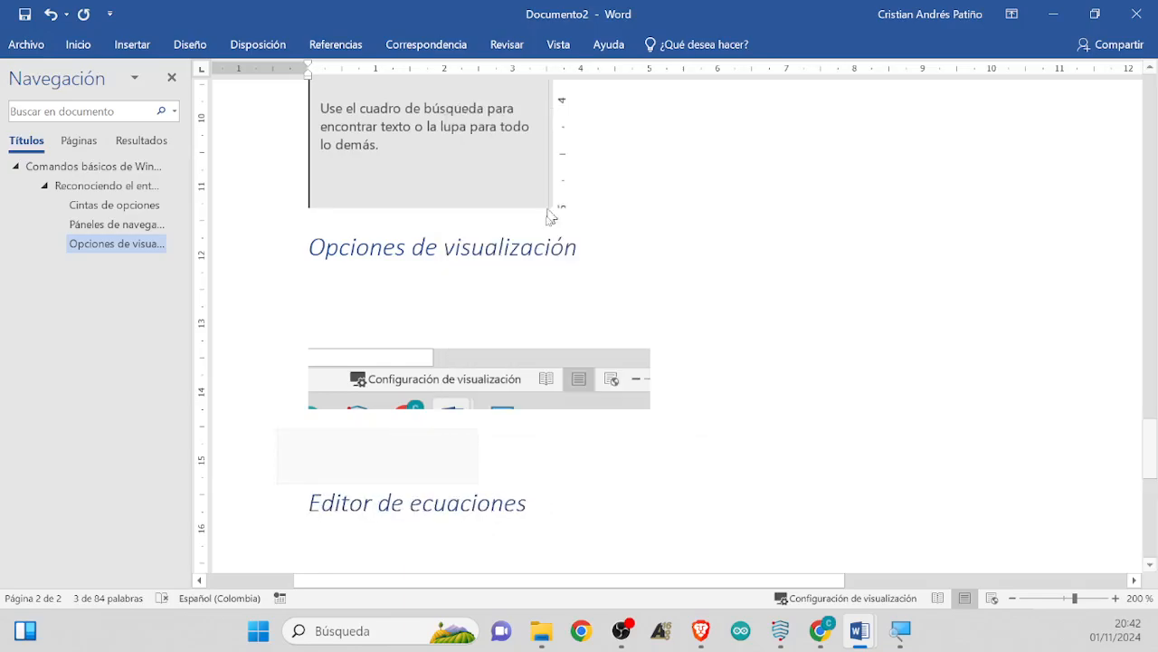
click(625, 501)
key(Return)
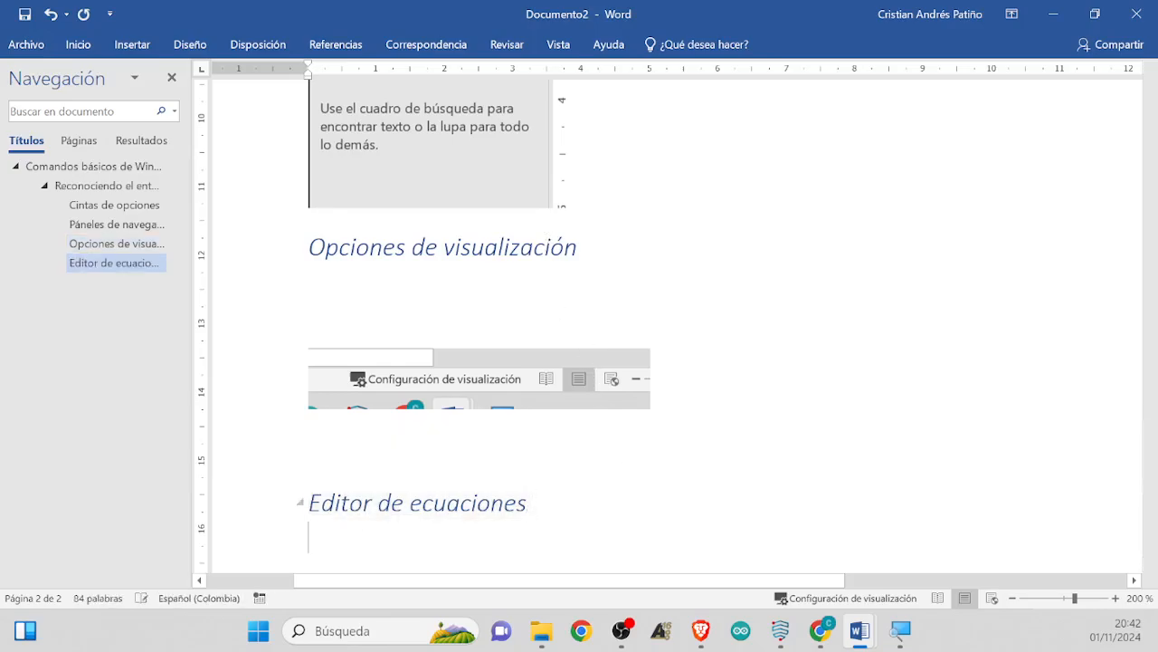
scroll(626, 506, down, 2)
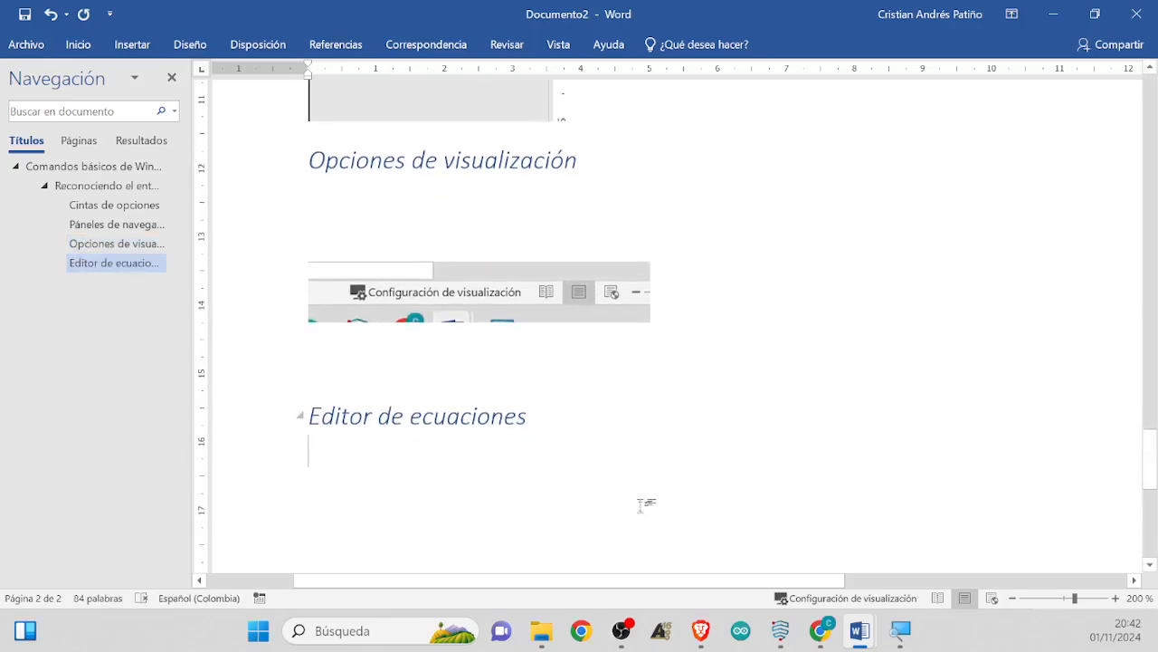
click(126, 45)
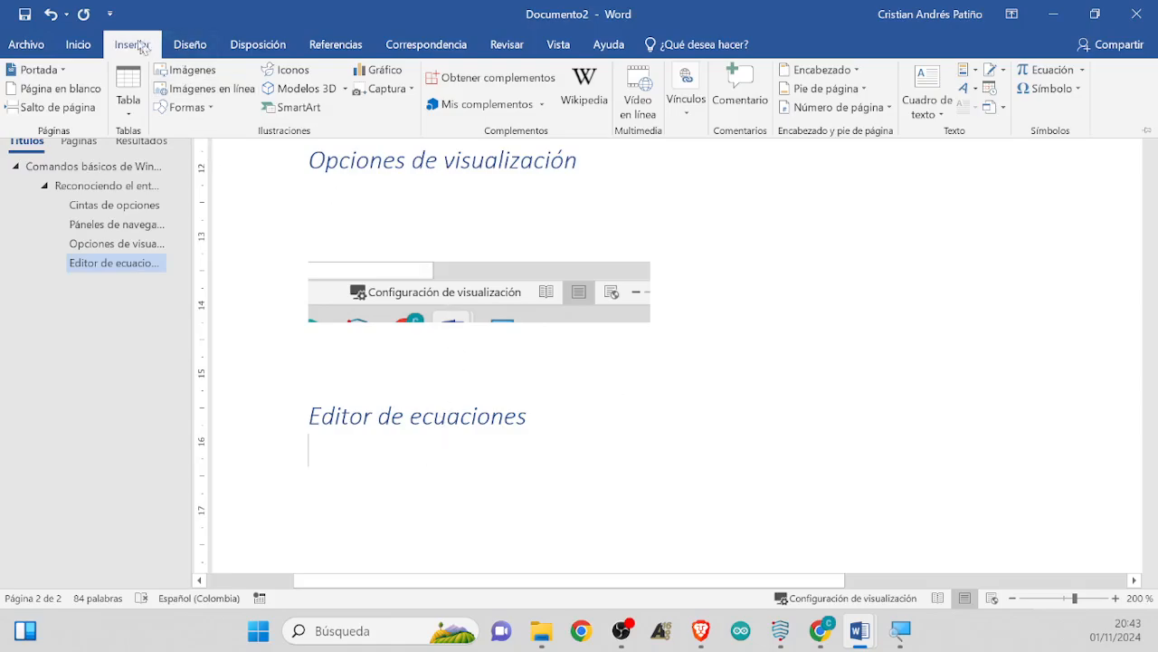
click(78, 45)
click(133, 51)
Enter "Alt + =:" on the line below the "Editor de ecuaciones" heading
click(383, 468)
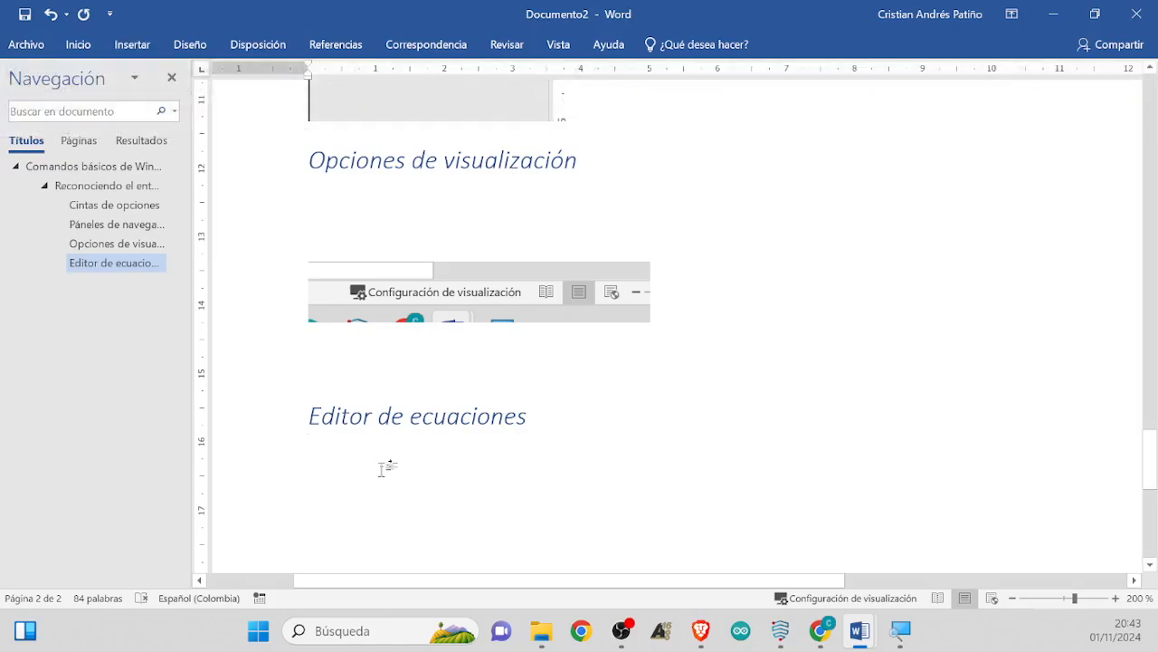
text(A)
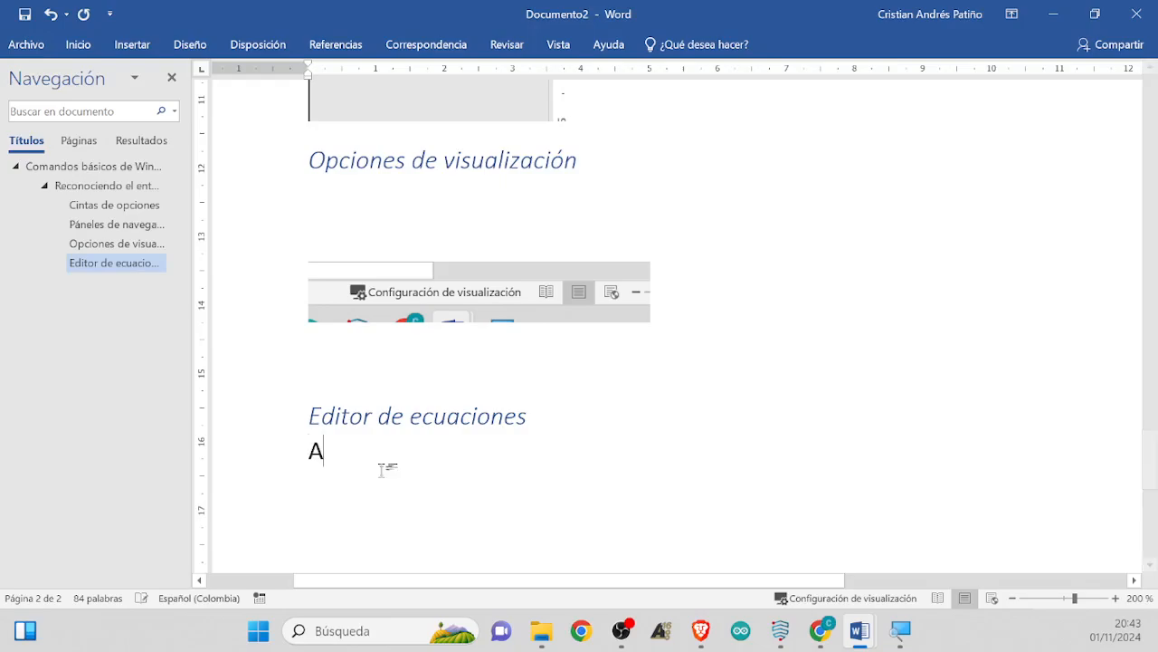
text(lt + = :)
scroll(377, 450, up, 9)
scroll(378, 446, up, 3)
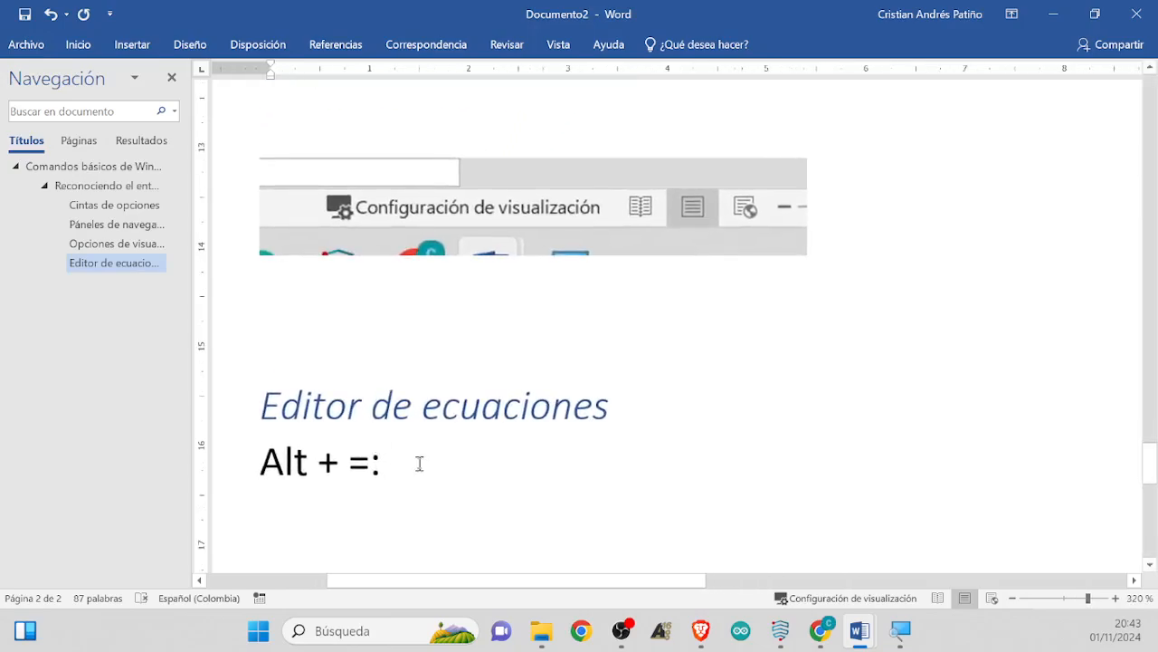
scroll(419, 462, up, 3)
scroll(419, 462, down, 6)
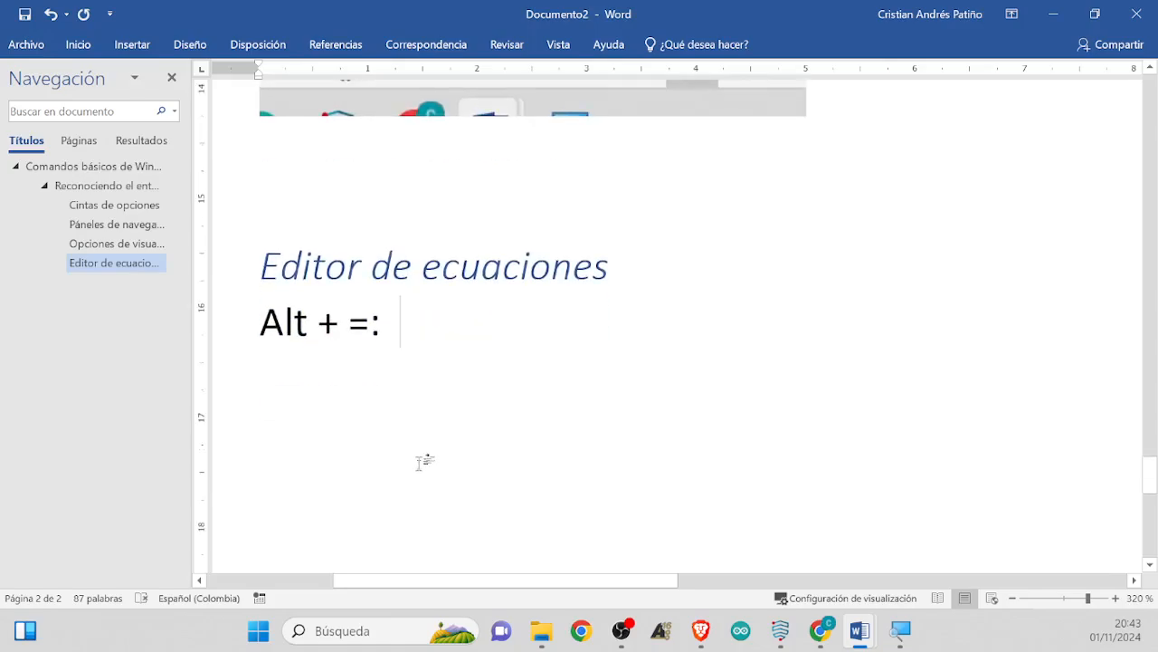
Complete the Alt + = line with the description "Abre el editor de ecuaciones", correcting any misspelling
text(Abre el )
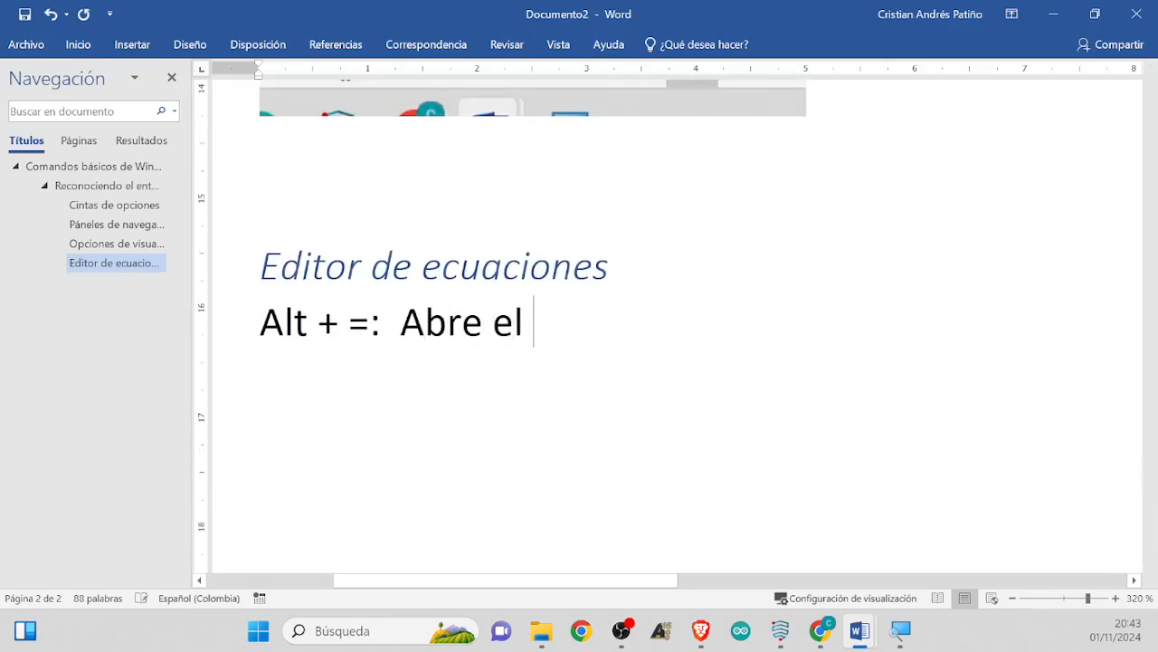
text(ditor d)
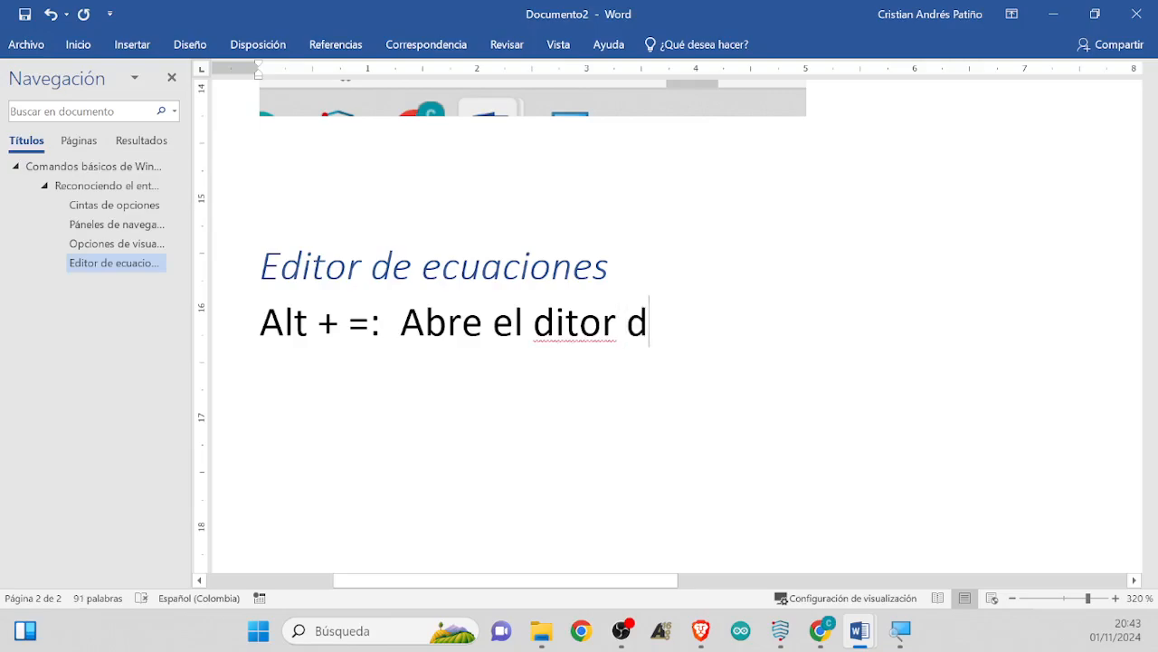
key(BackSpace)
key(Menu)
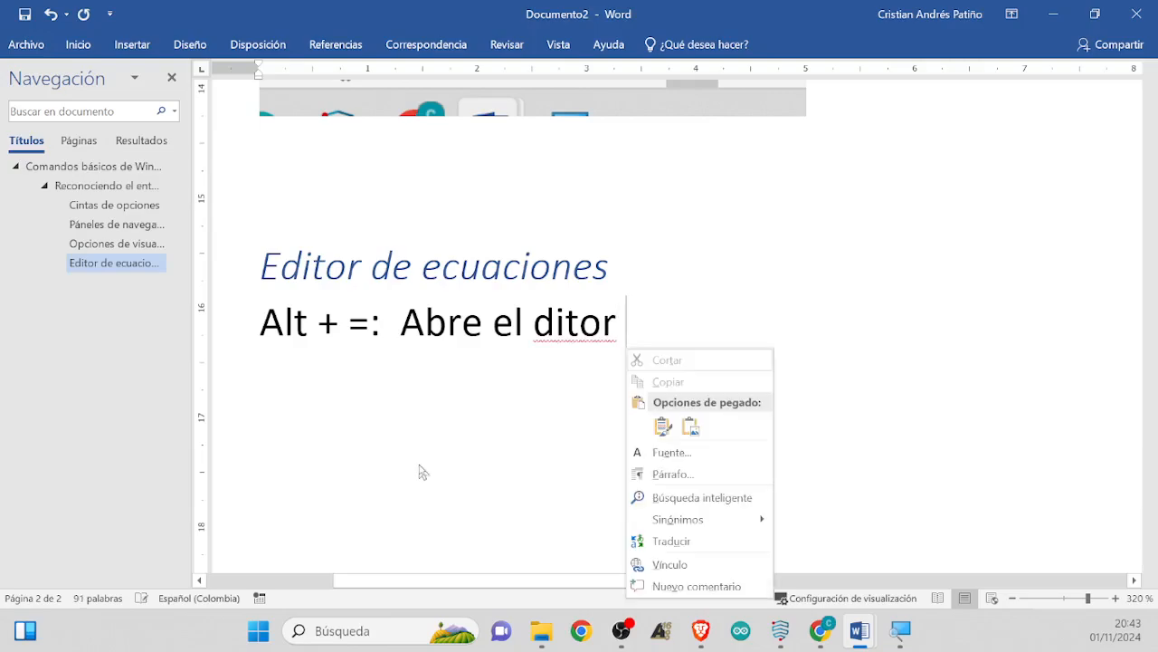
key(Escape)
key(ctrl+BackSpace)
text(ed)
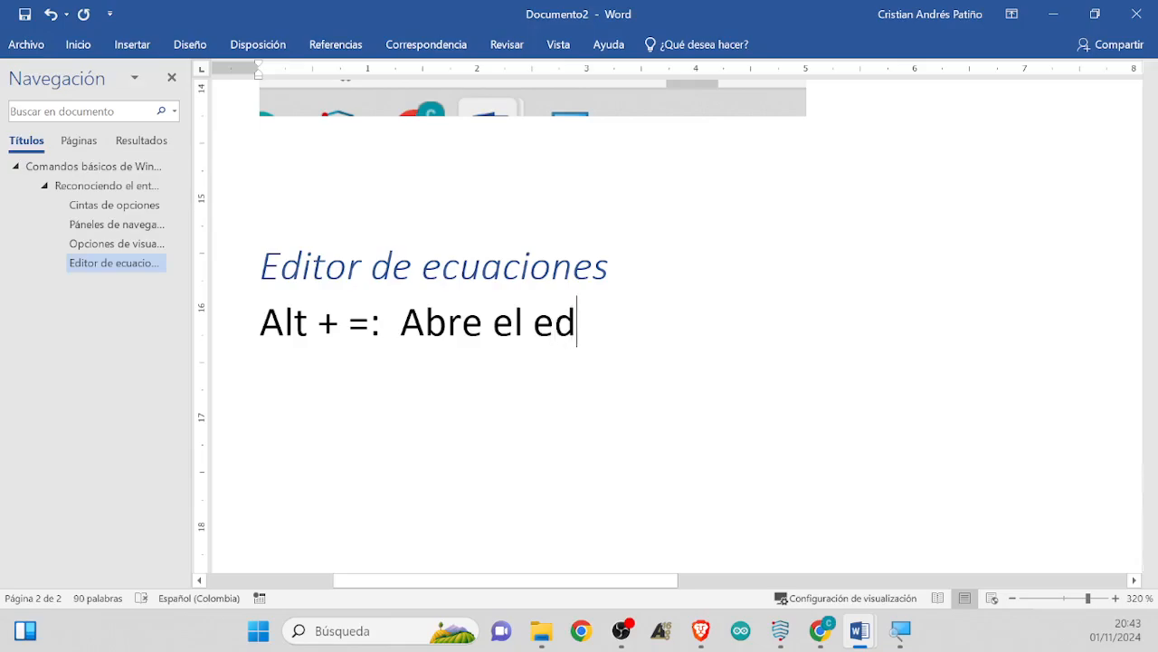
text(ito)
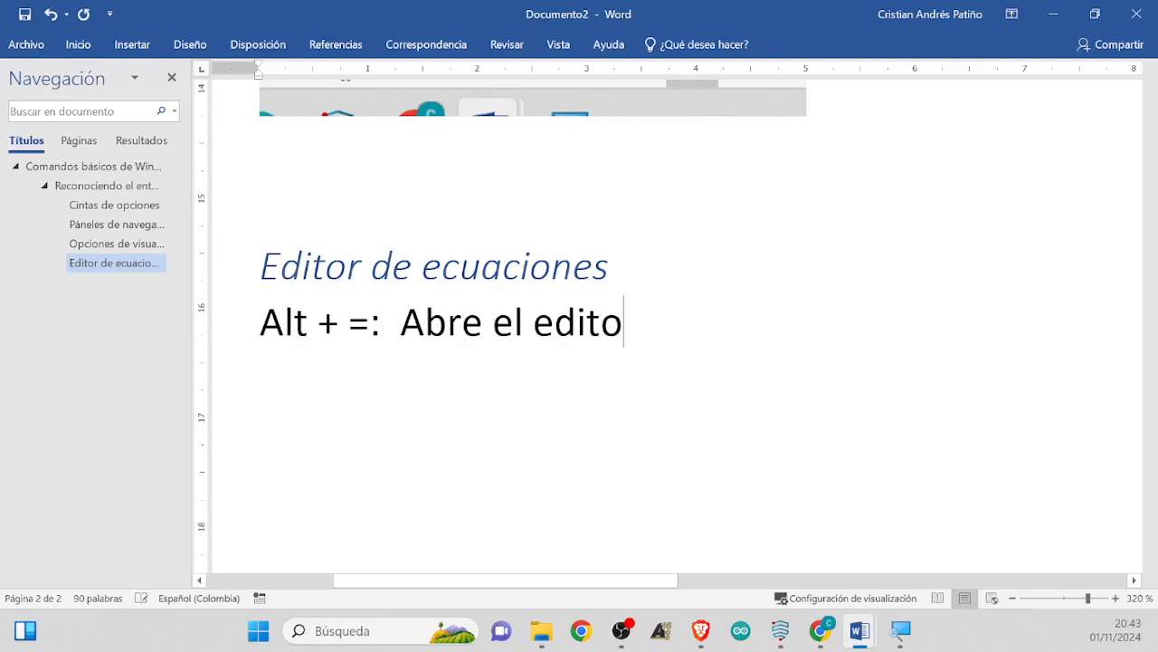
text(r de ec)
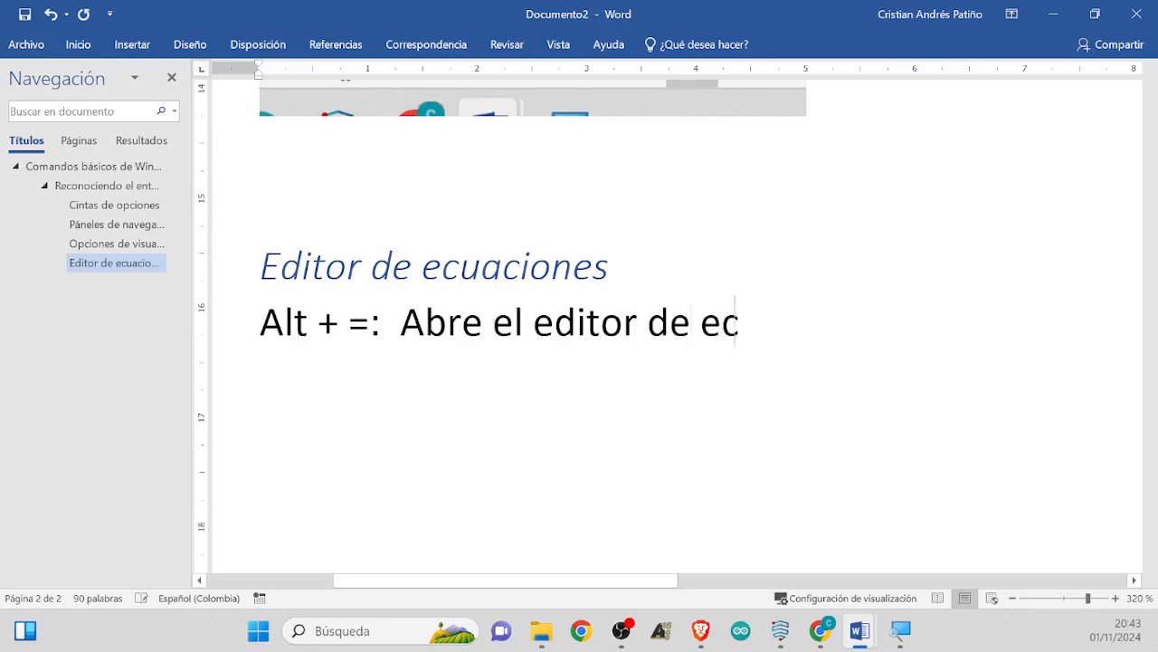
text(uaciones)
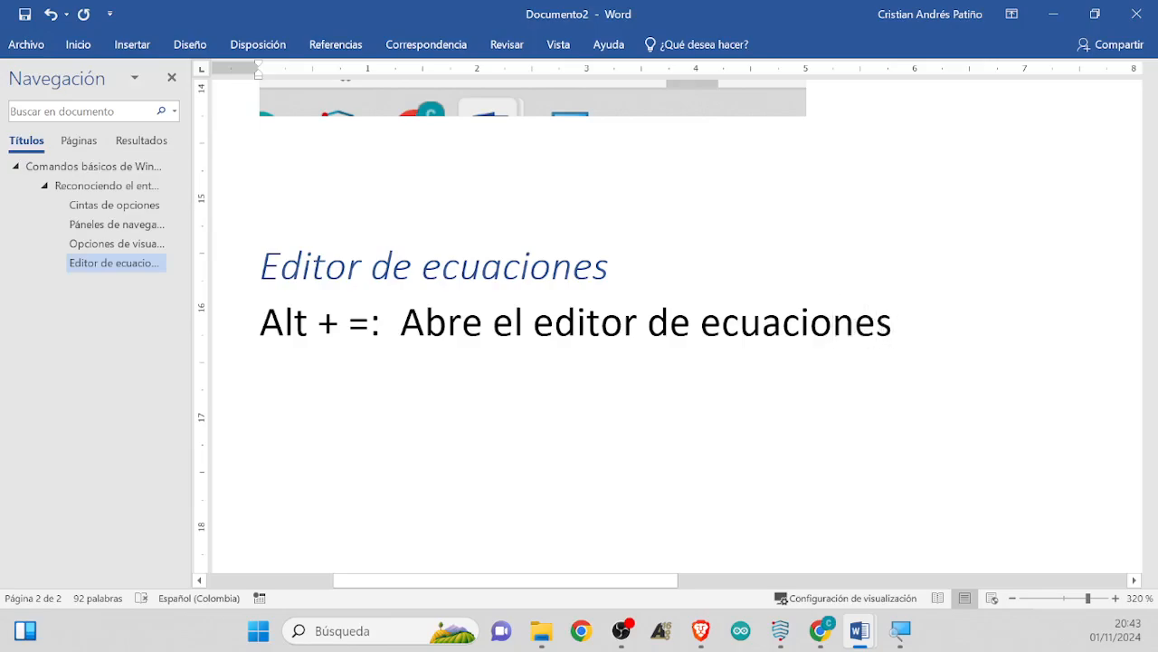
Insert an empty equation on a new line below the Alt + = description and bring it fully into view
key(Return)
key(alt+equal)
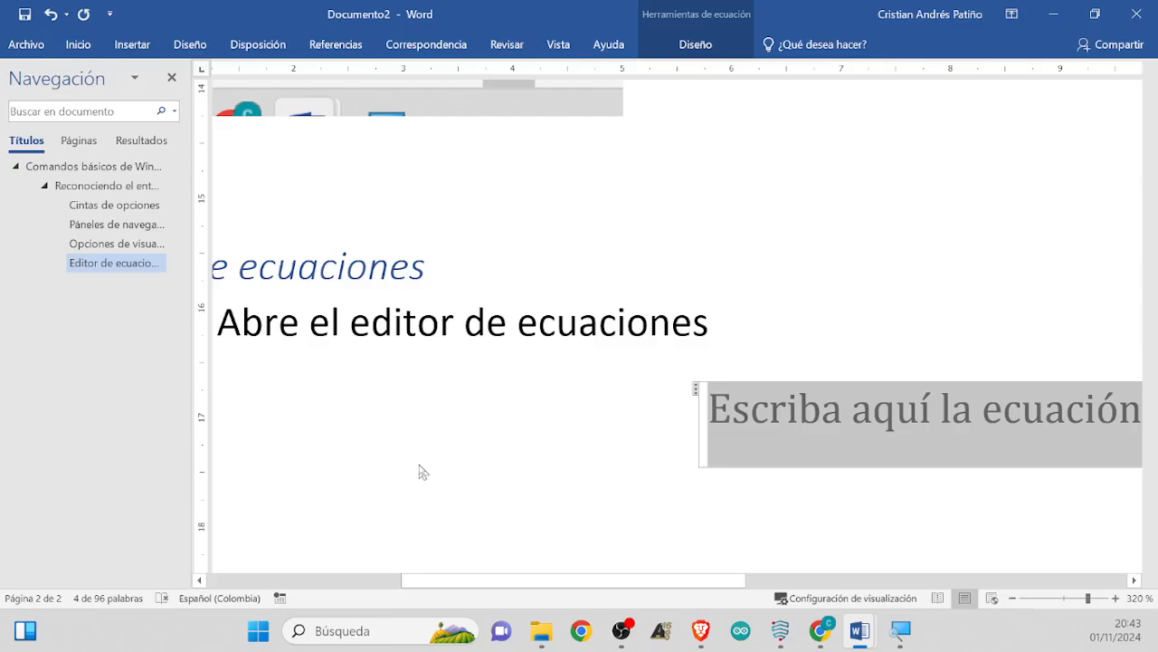
ctrl+scroll(423, 471, down, 6)
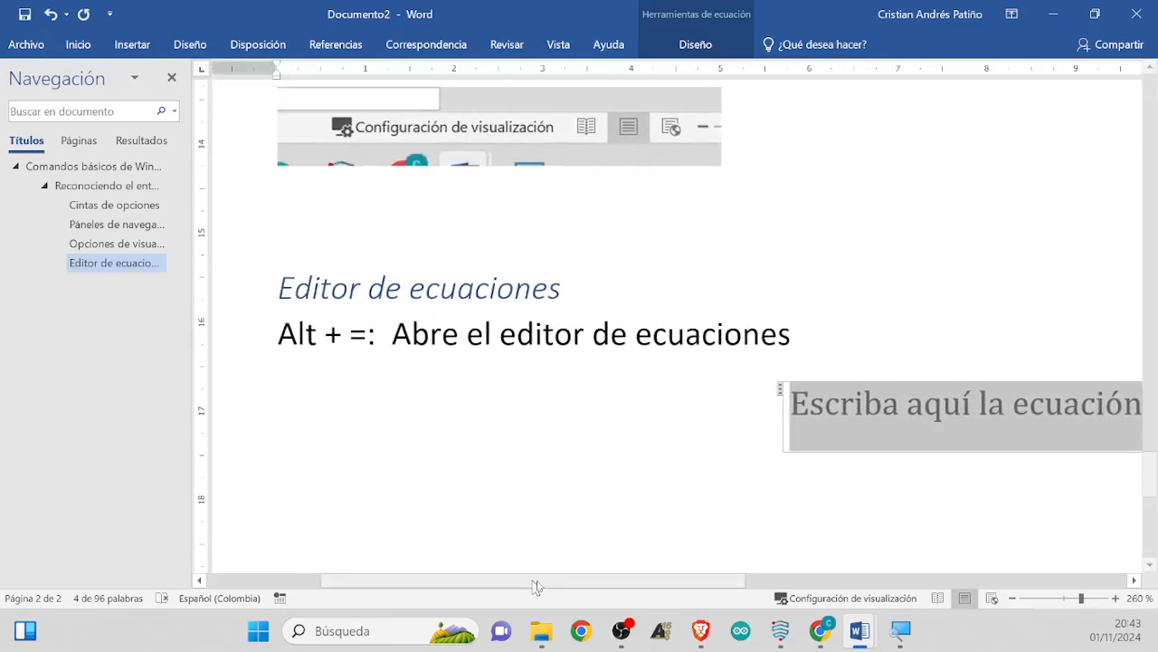
drag(534, 586, 627, 586)
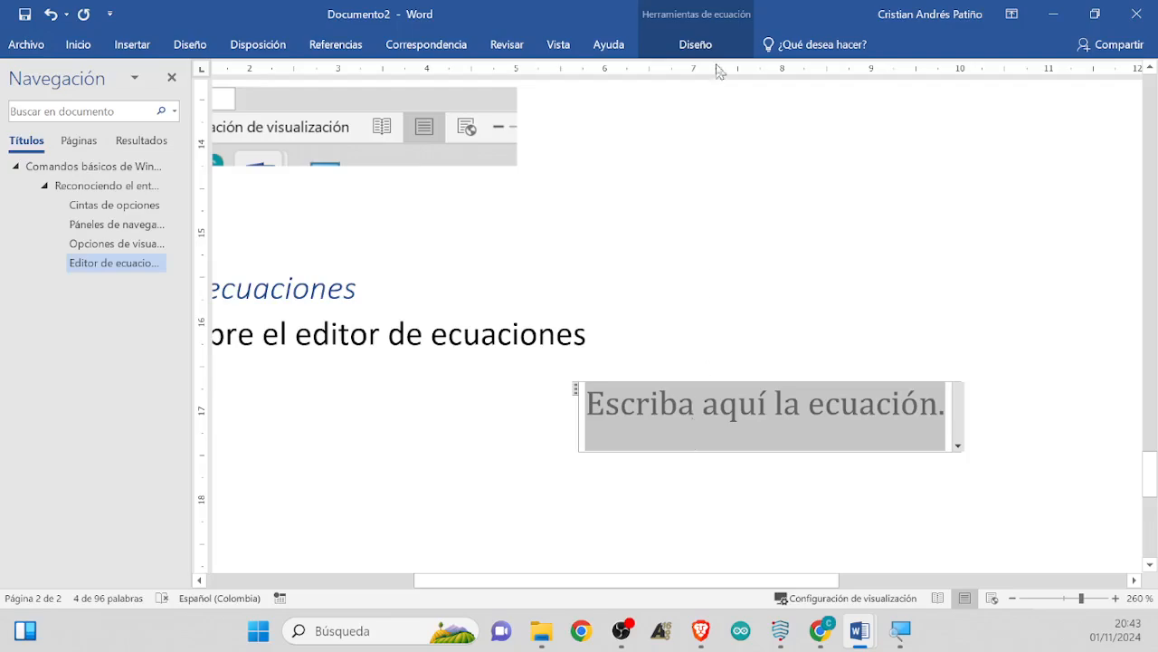
Look over the matrix and bracket structures and insert a pair of parentheses with an empty placeholder into the equation
click(687, 43)
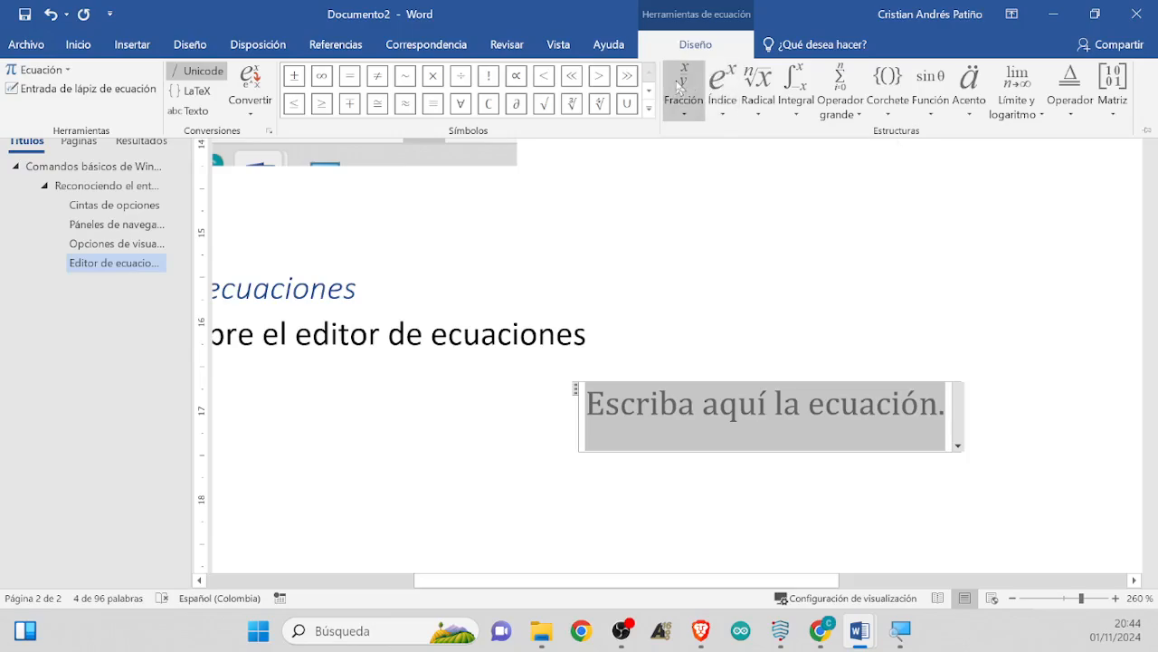
click(1117, 87)
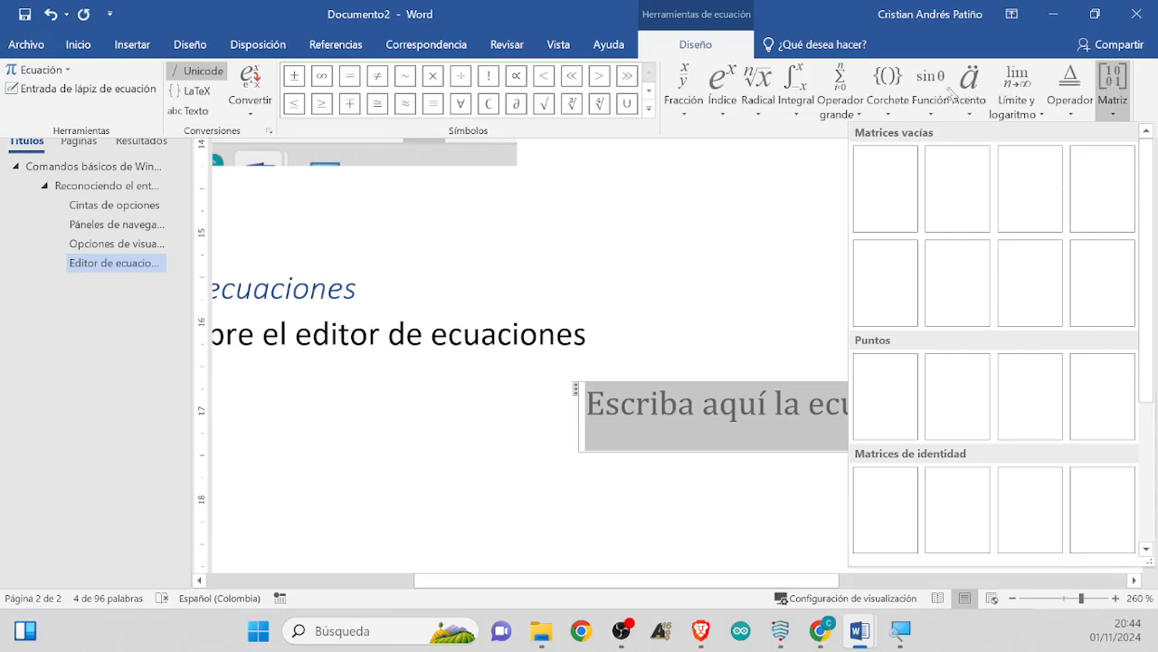
click(887, 84)
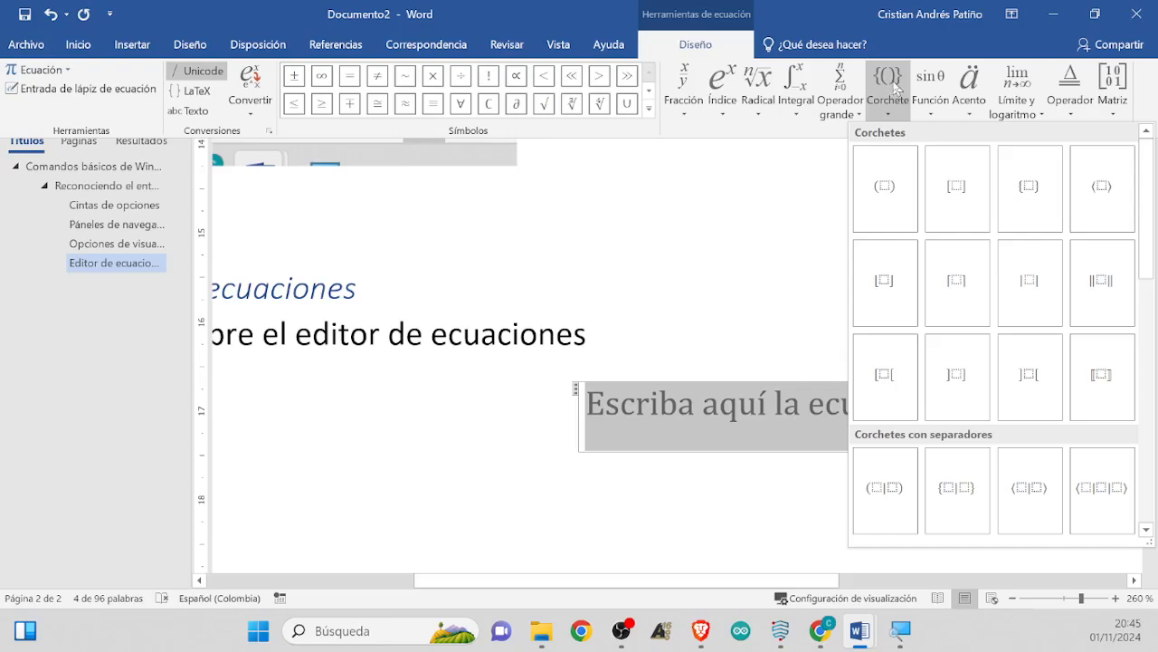
click(889, 198)
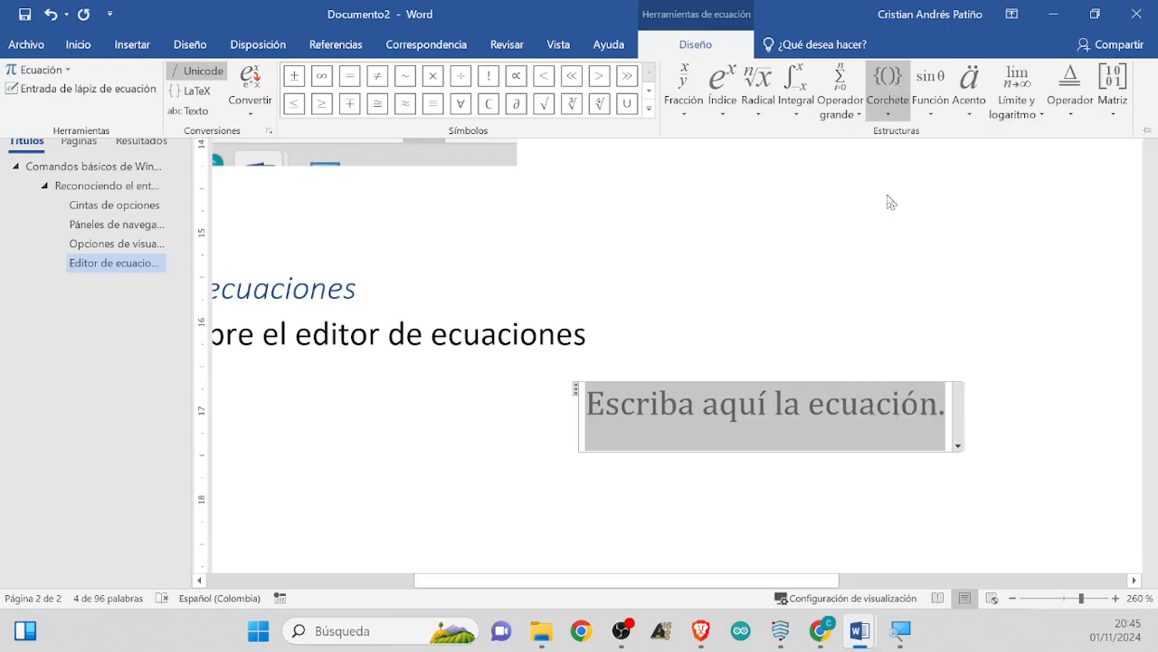
Insert an empty 3 × 3 matrix into the placeholder between the parentheses
click(769, 398)
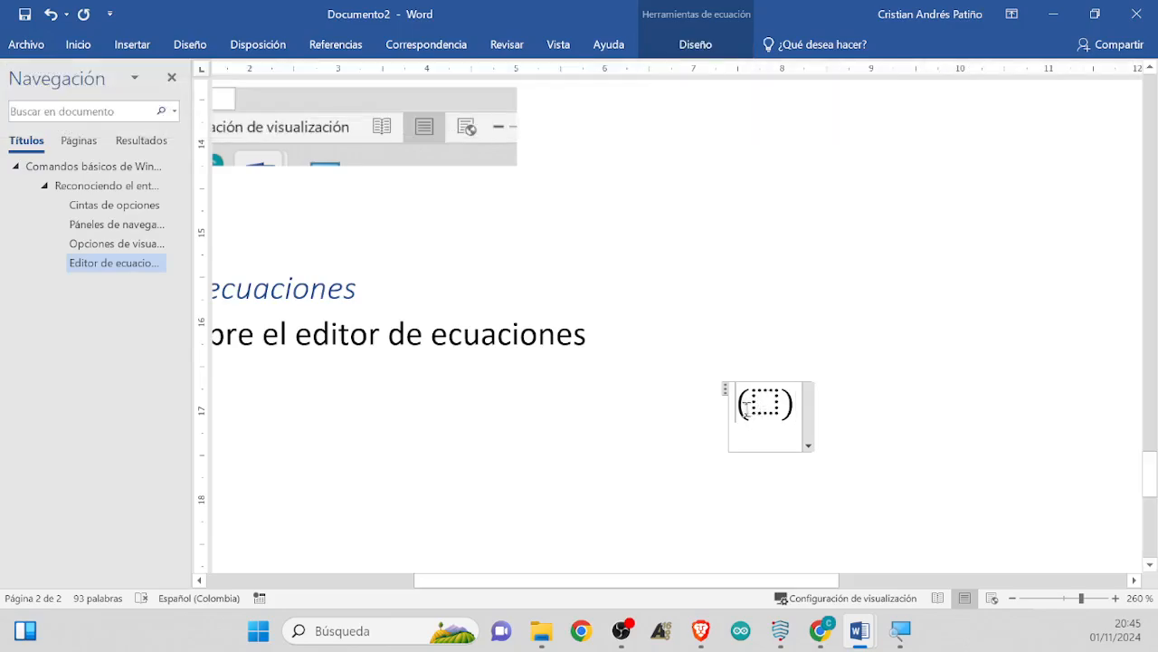
click(711, 57)
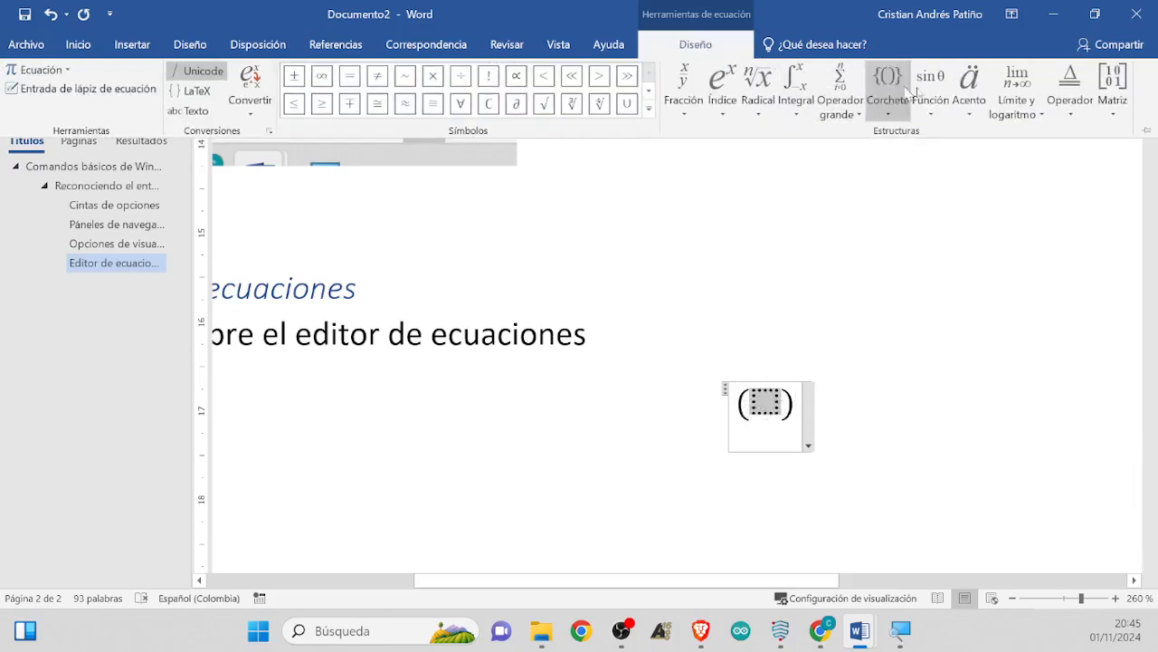
click(1110, 83)
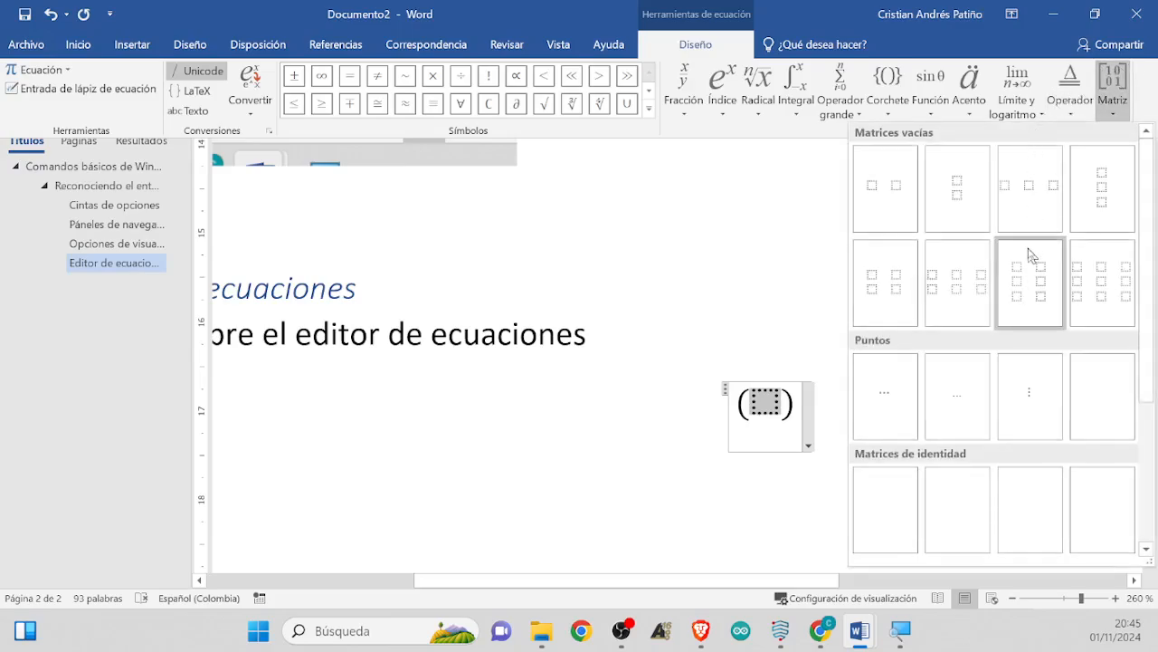
click(1100, 284)
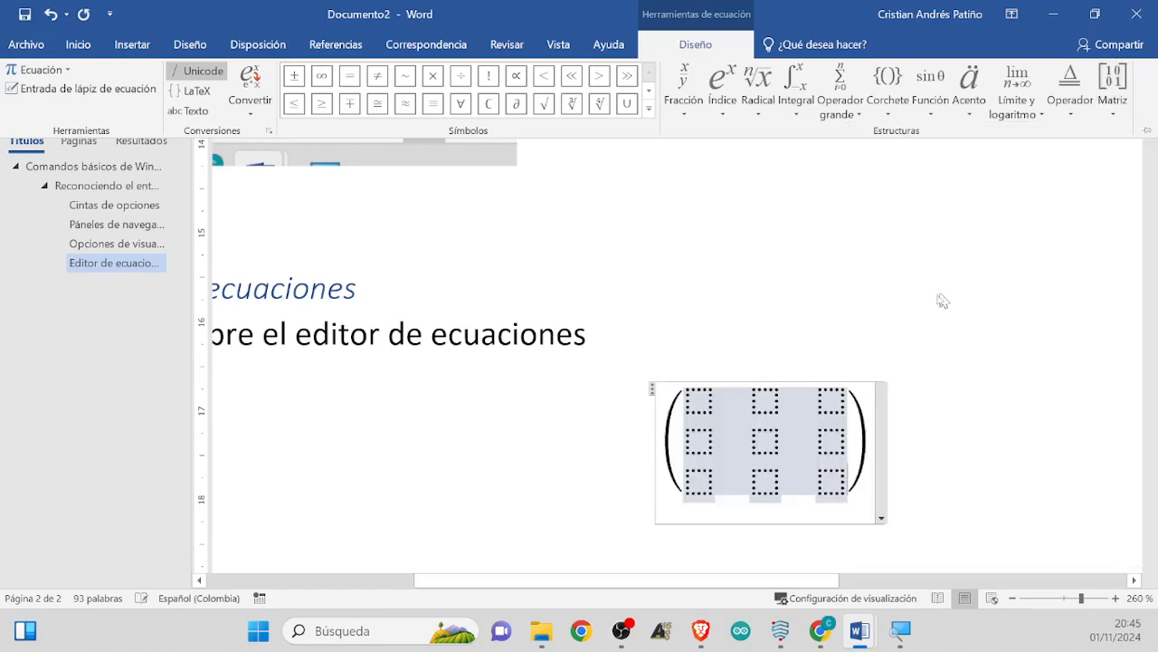
Select the equation holding the empty 3 × 3 matrix in parentheses and delete it entirely from the line
click(838, 442)
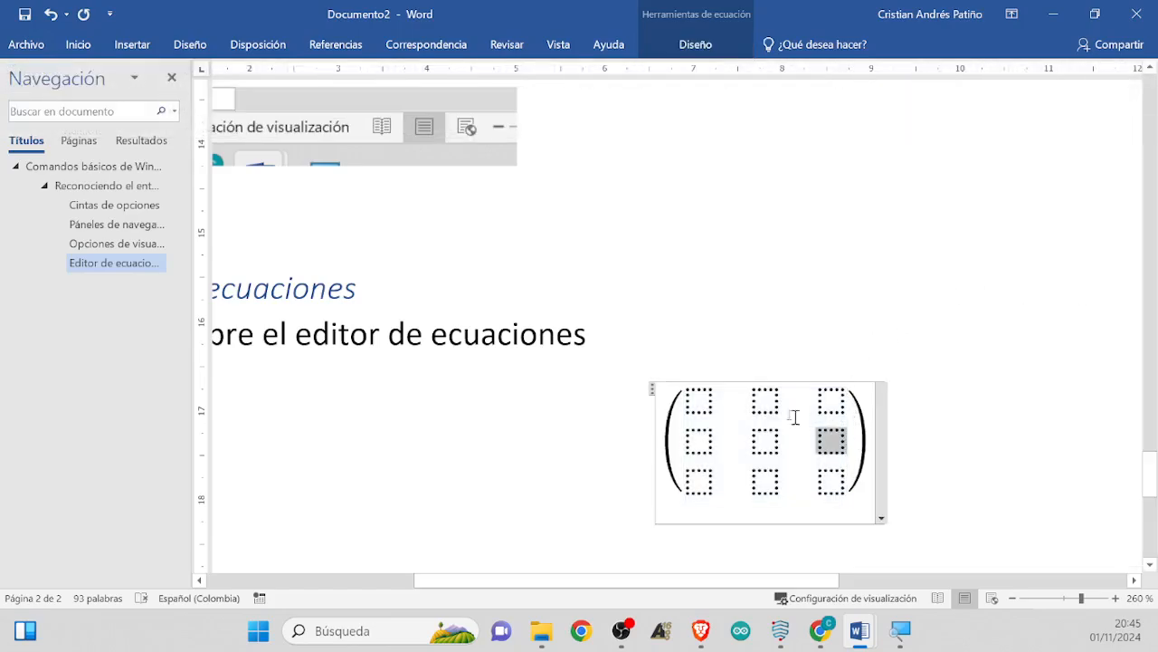
click(698, 401)
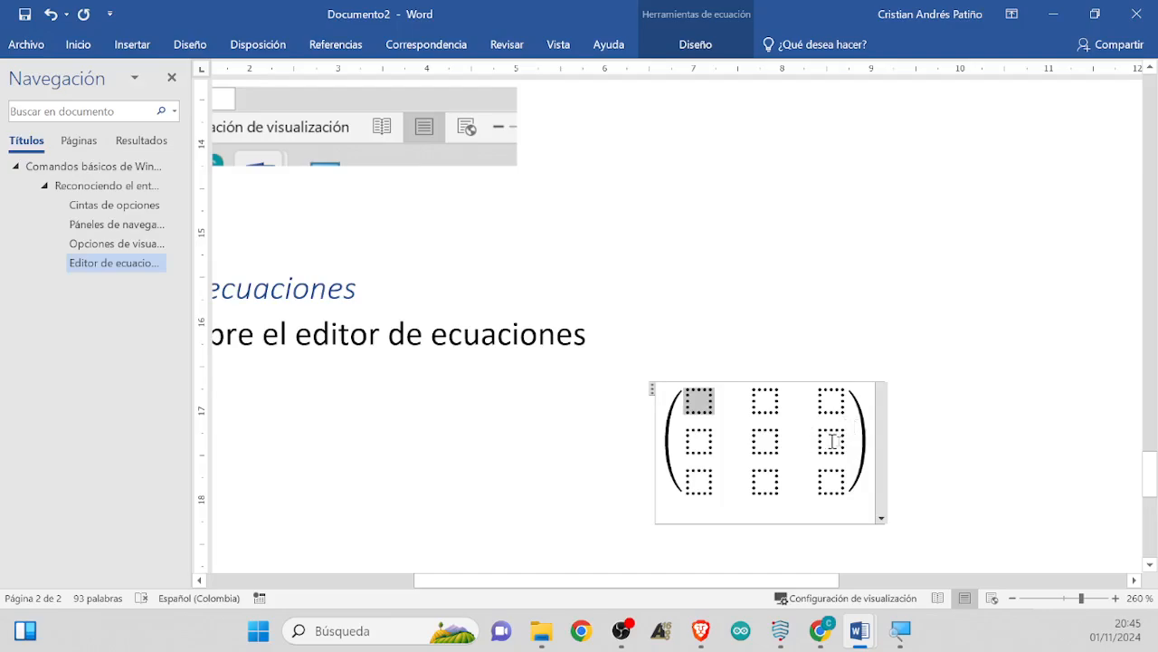
click(868, 442)
drag(868, 442, 719, 428)
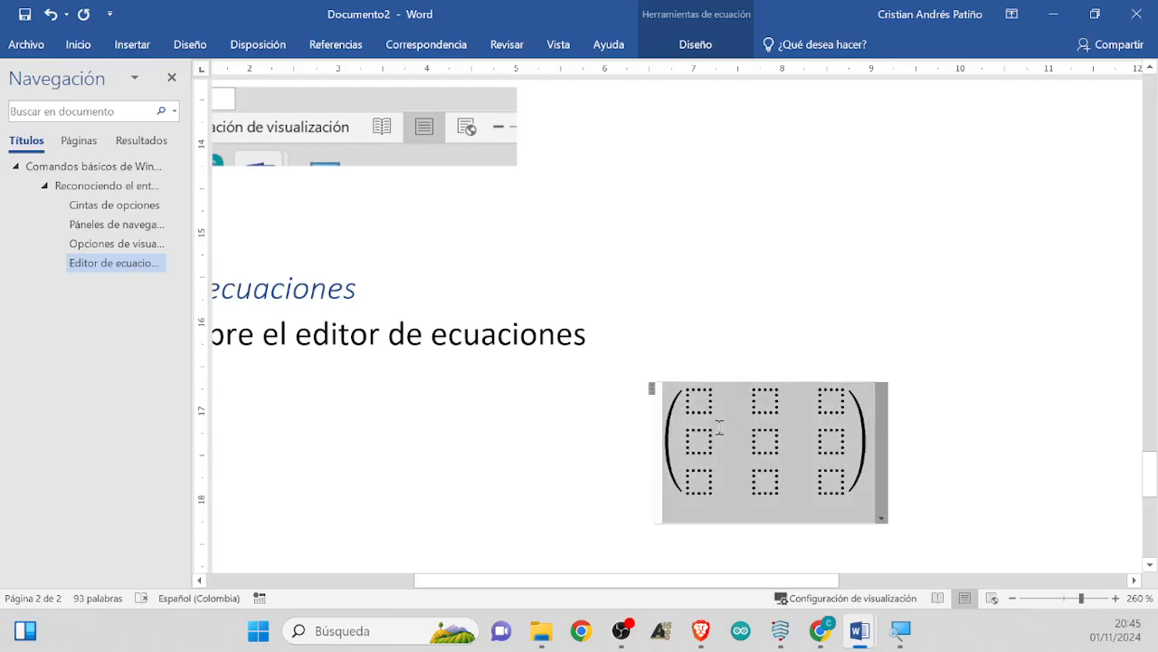
click(689, 47)
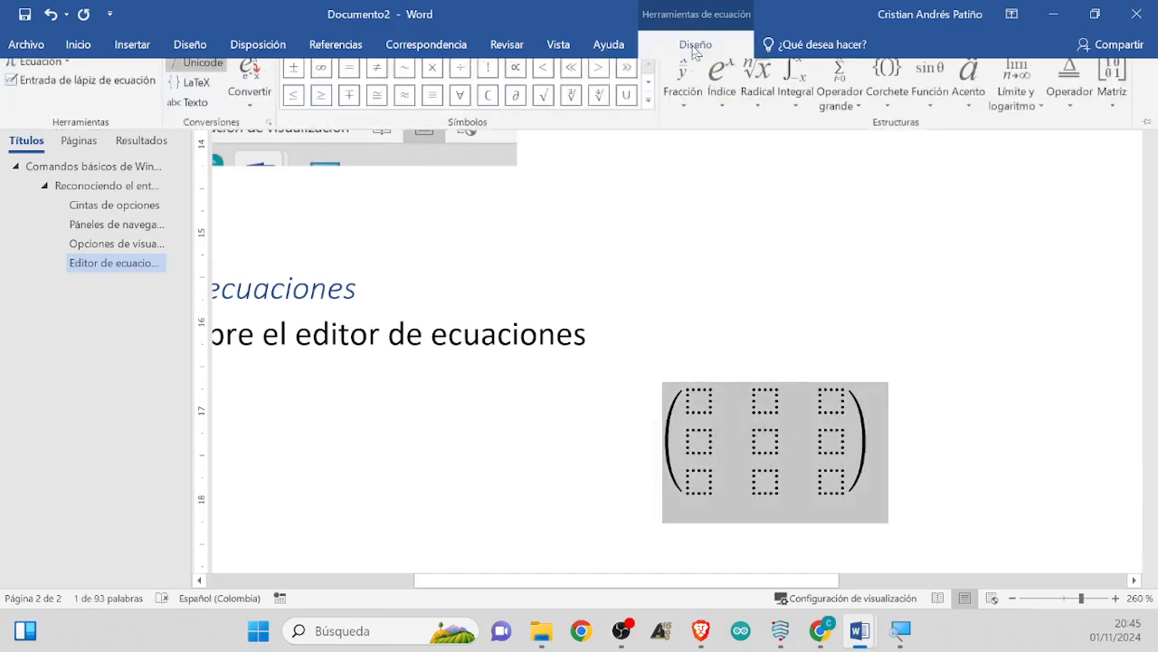
click(864, 472)
click(865, 473)
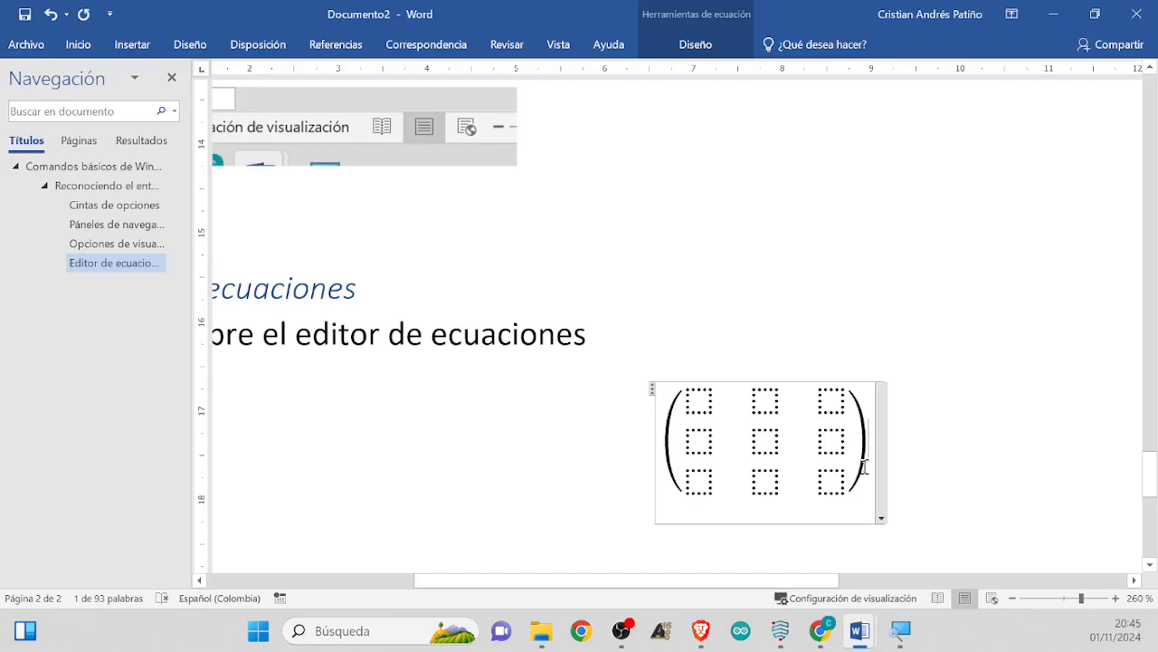
key(BackSpace)
key(BackSpace)
key(BackSpace)
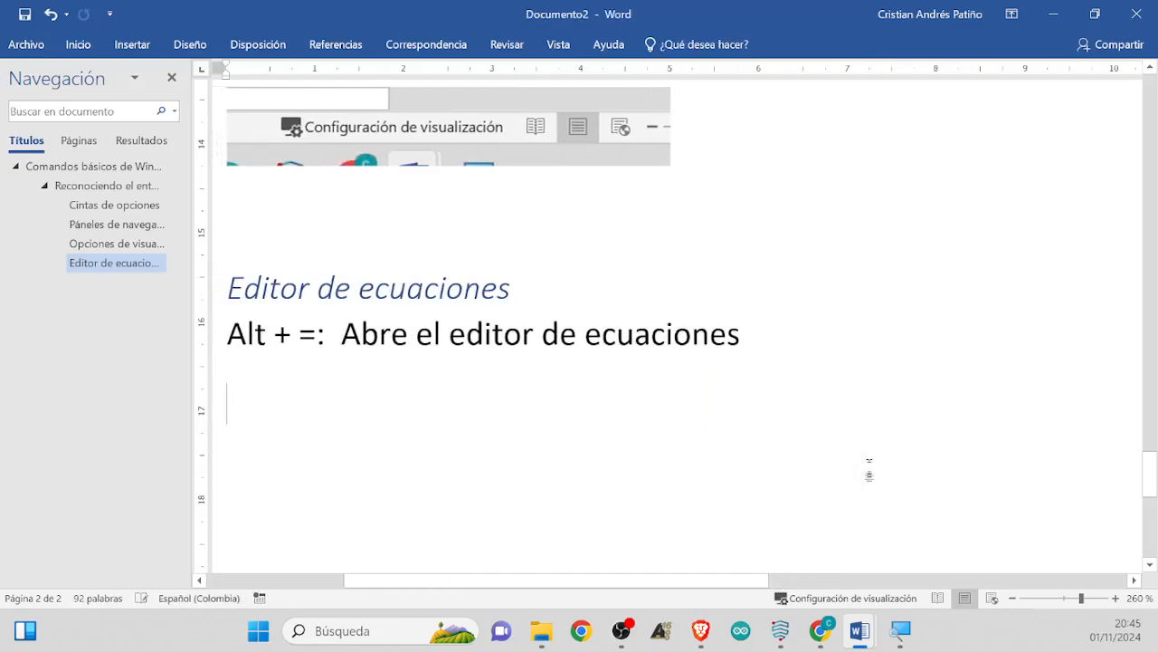
Insert a new equation on the empty line below the Alt + = description and begin it with i(t) =
key(alt+equal)
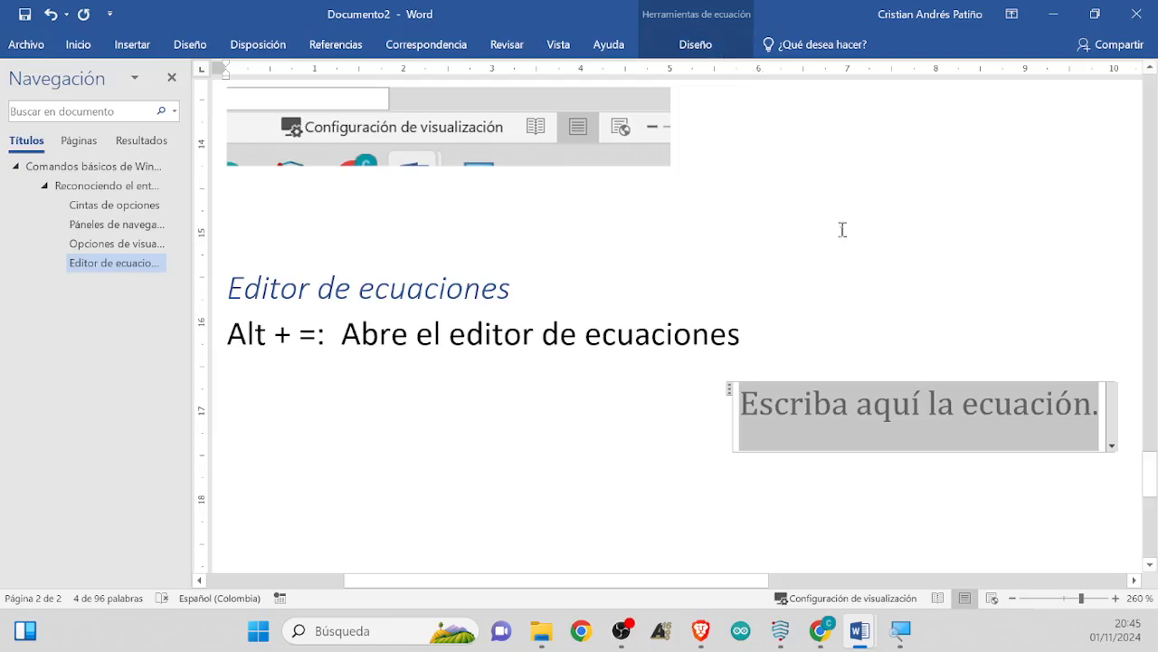
drag(649, 583, 587, 589)
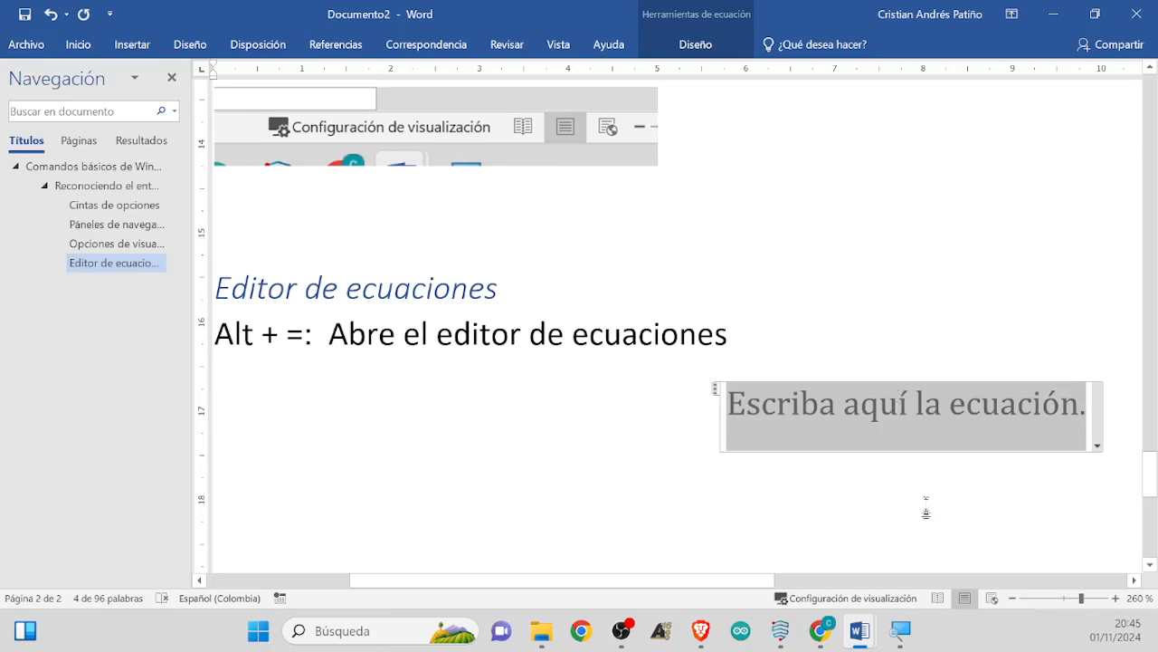
text(i)
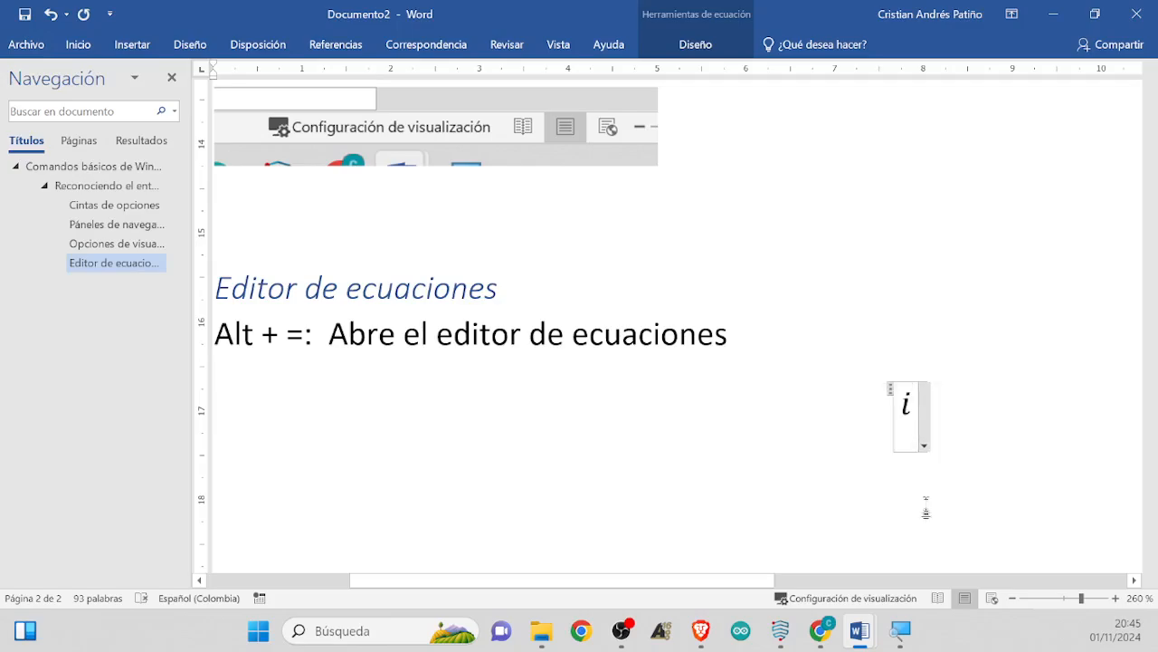
text((t) )
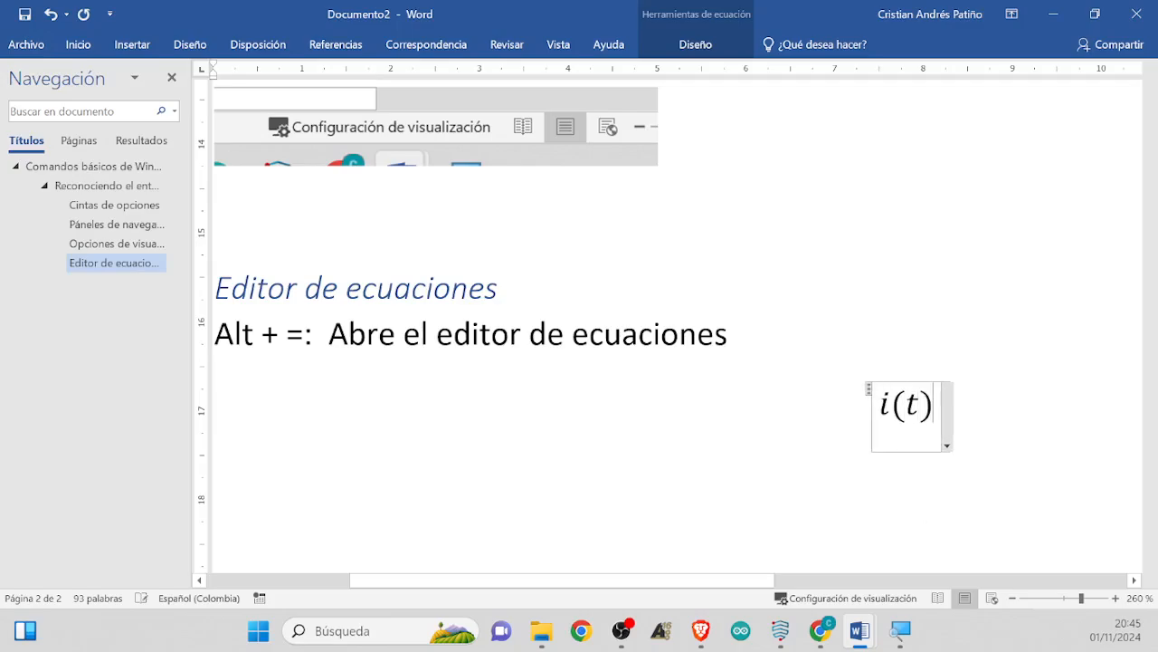
text(= )
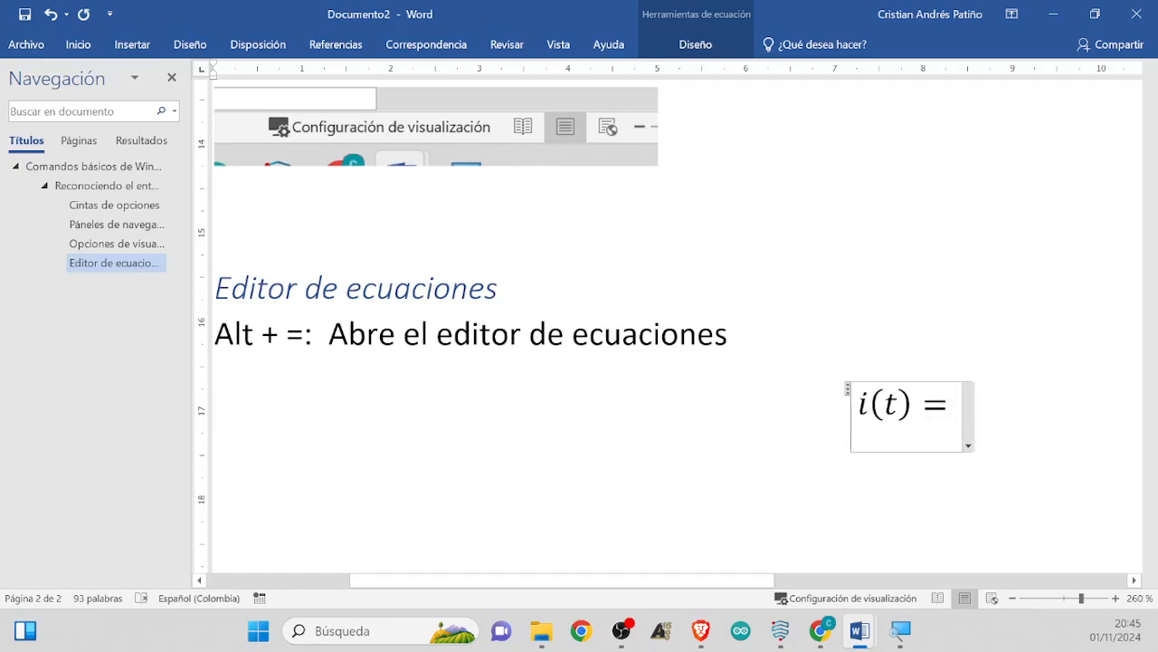
Add a stacked fraction after the equals sign with dV(t) as numerator and go to its empty denominator
text(dV()
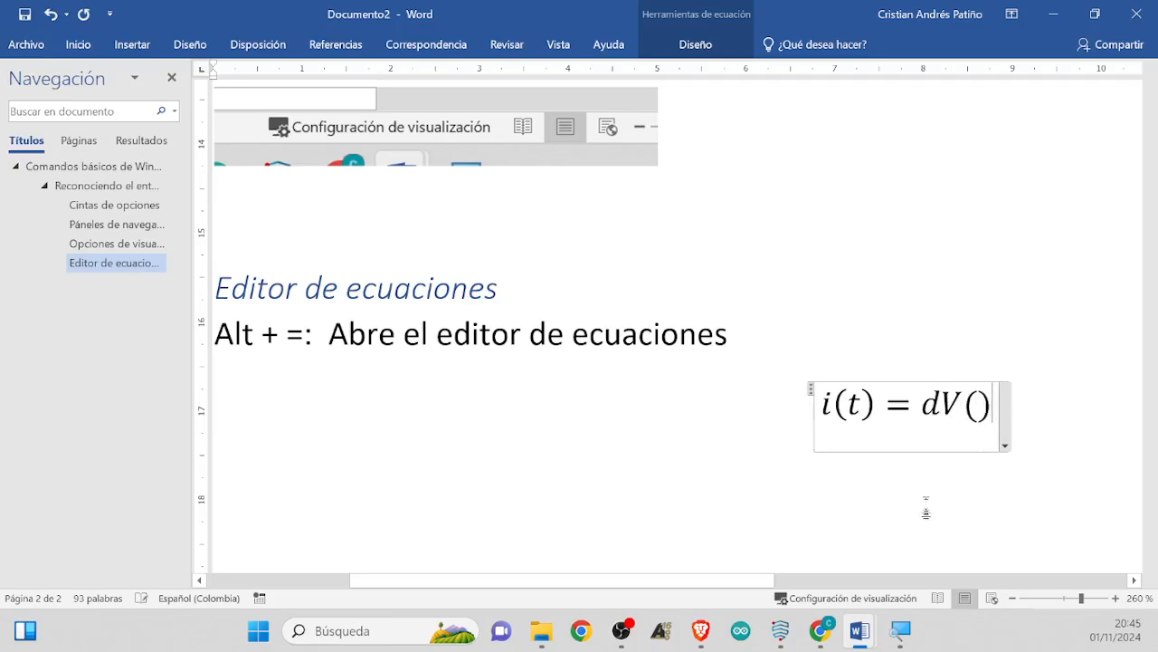
key(Left)
text(t)/)
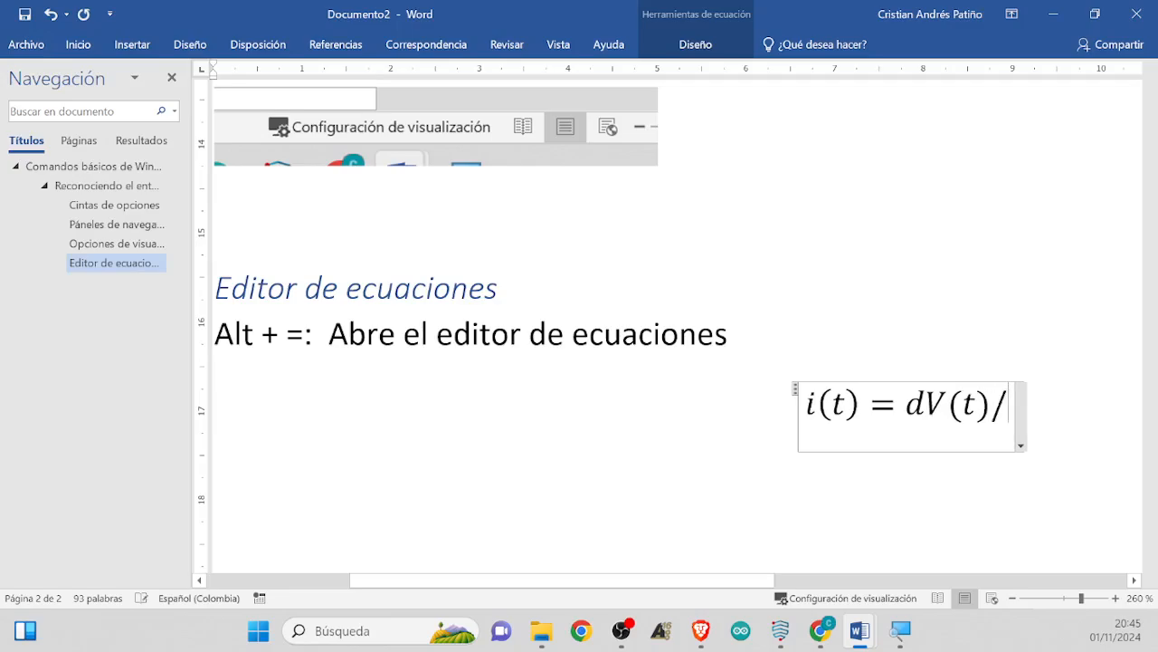
key(space)
key(Left)
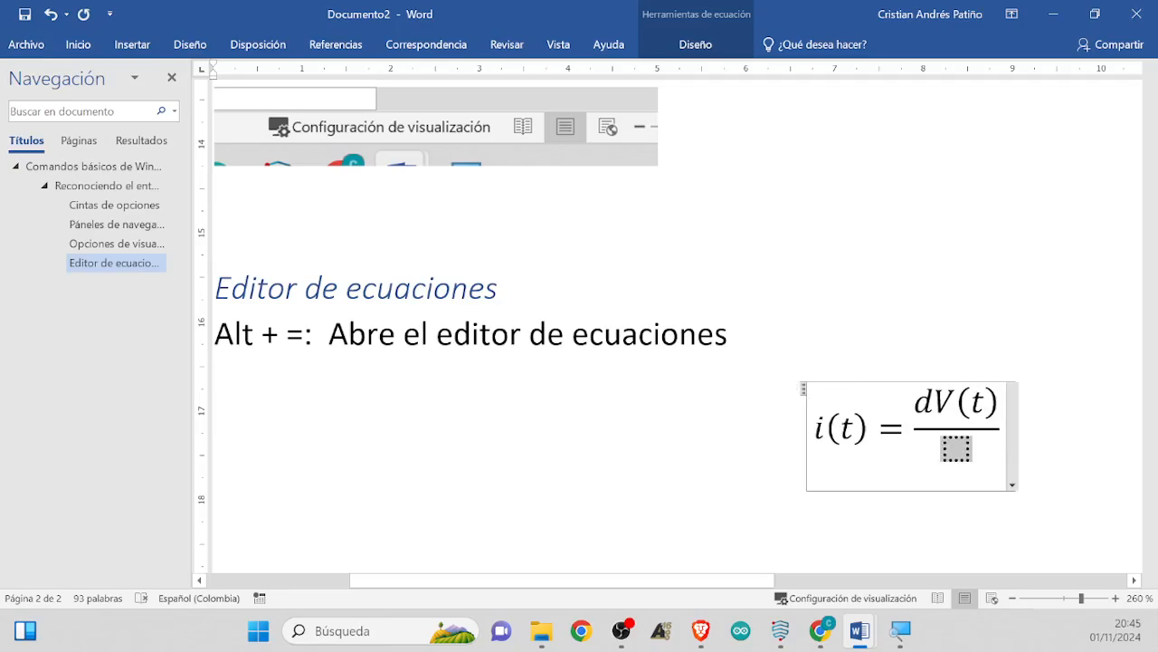
Fill the denominator of the dV(t) fraction with dt and add a semicolon after the fraction
text(dt)
key(Right)
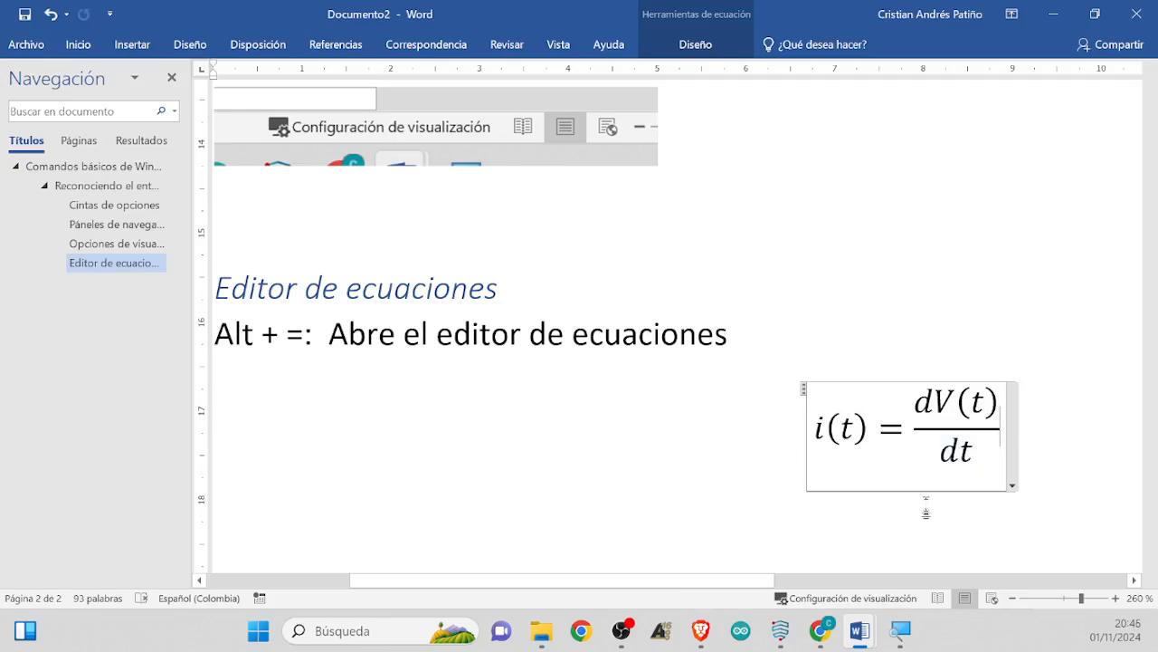
text(;)
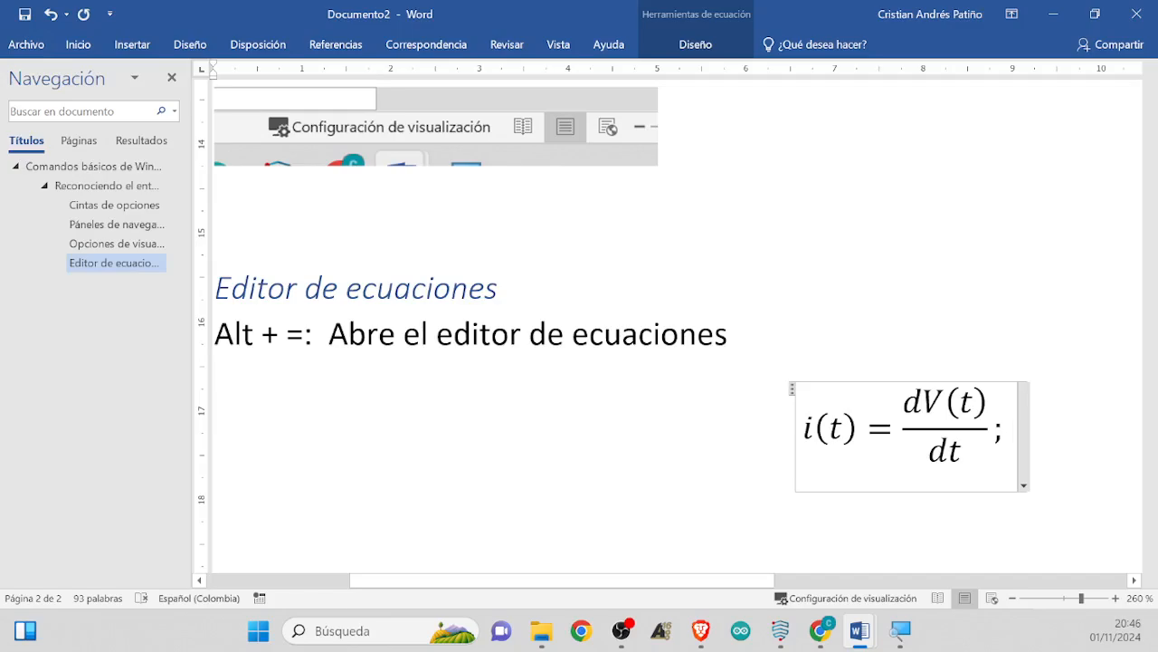
Continue the equation after the semicolon with v(t) =
text(v)
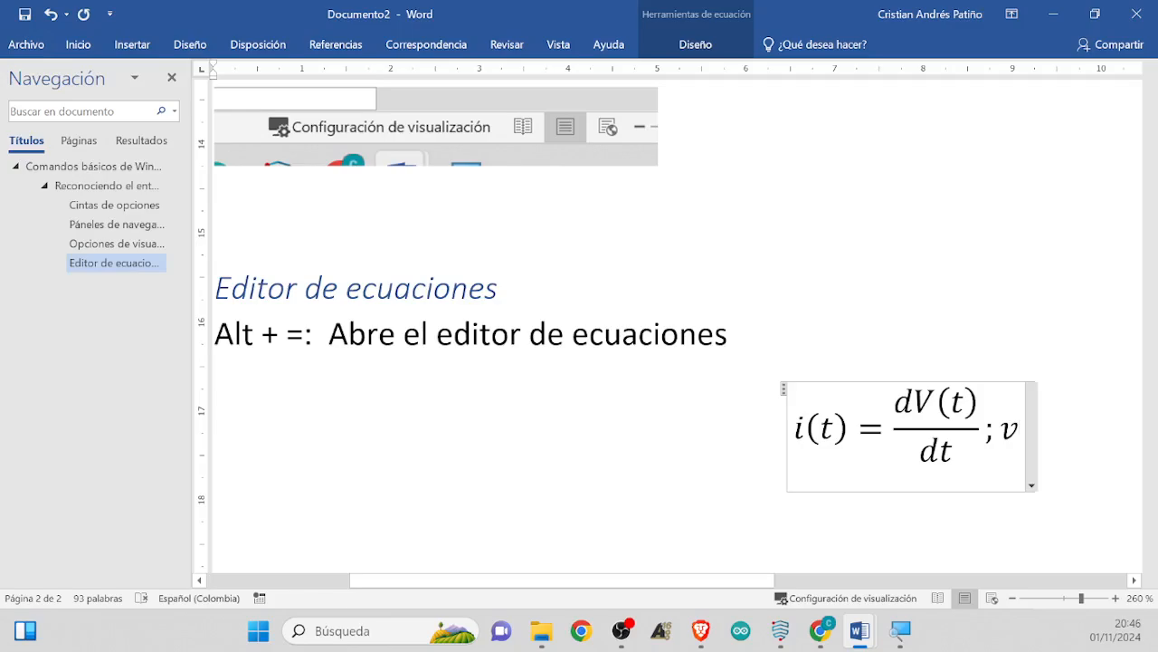
text(())
key(Left)
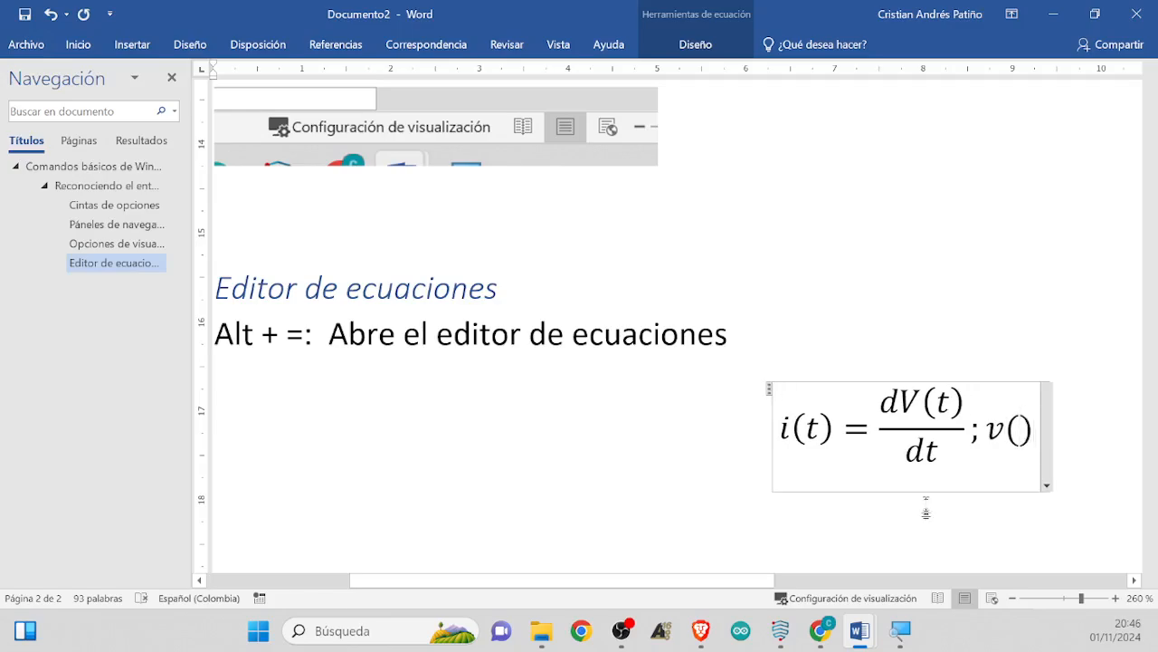
text(t)
key(Right)
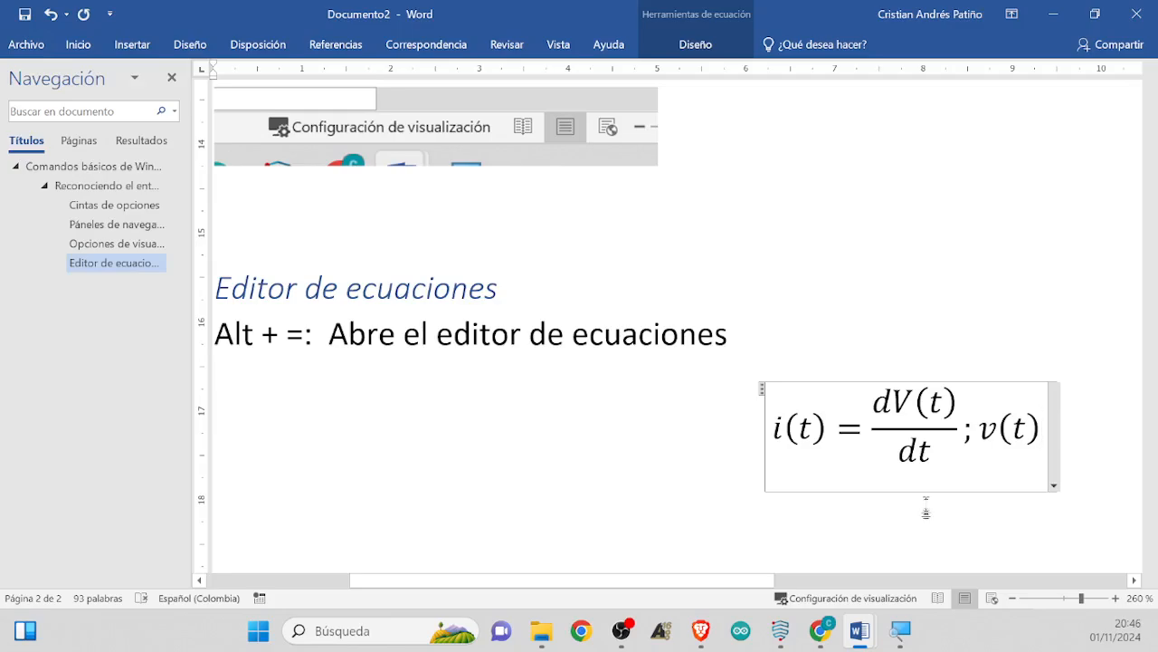
text(=)
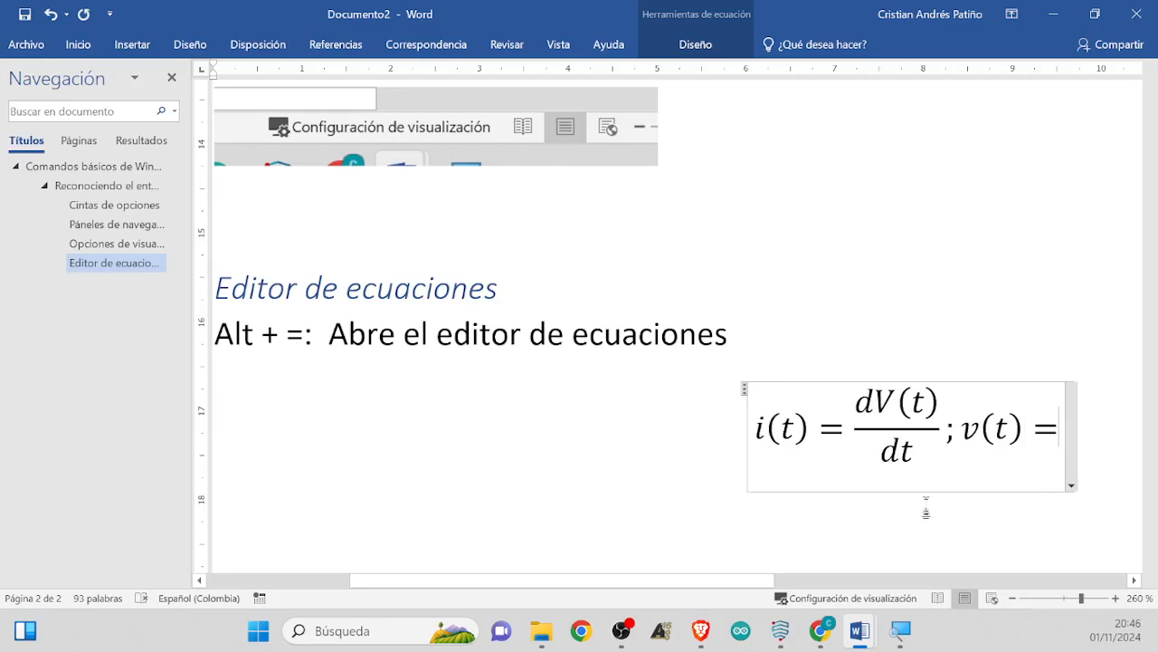
Insert an integral with limits after v(t) =, with lower limit 0 and upper limit T
click(714, 47)
click(794, 83)
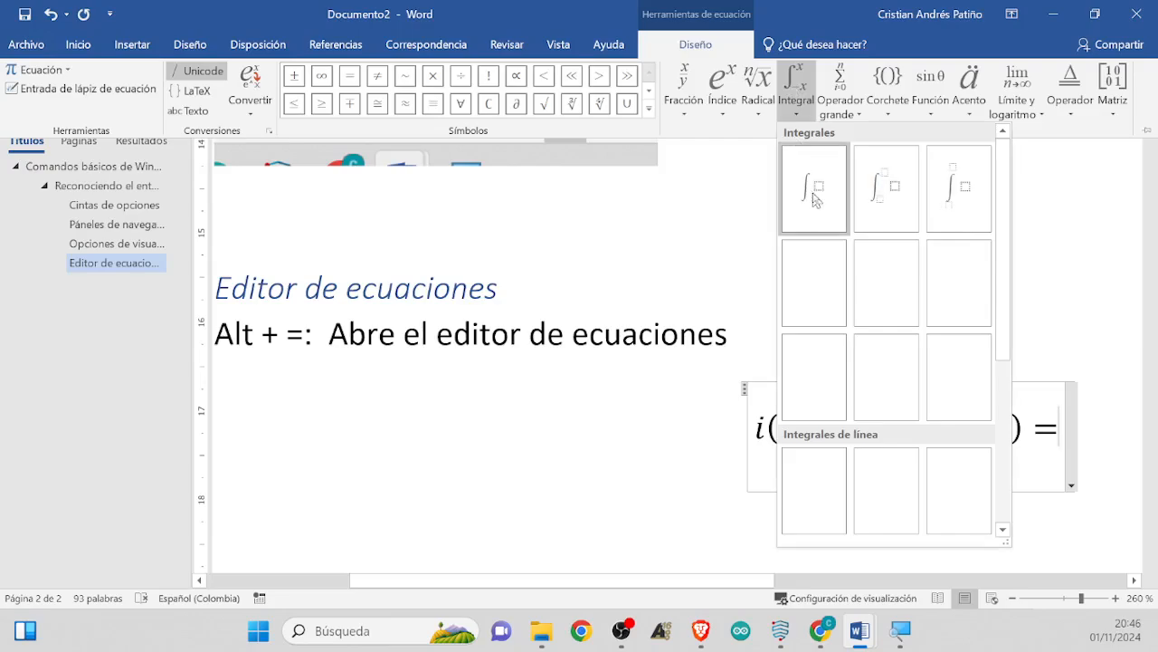
click(887, 188)
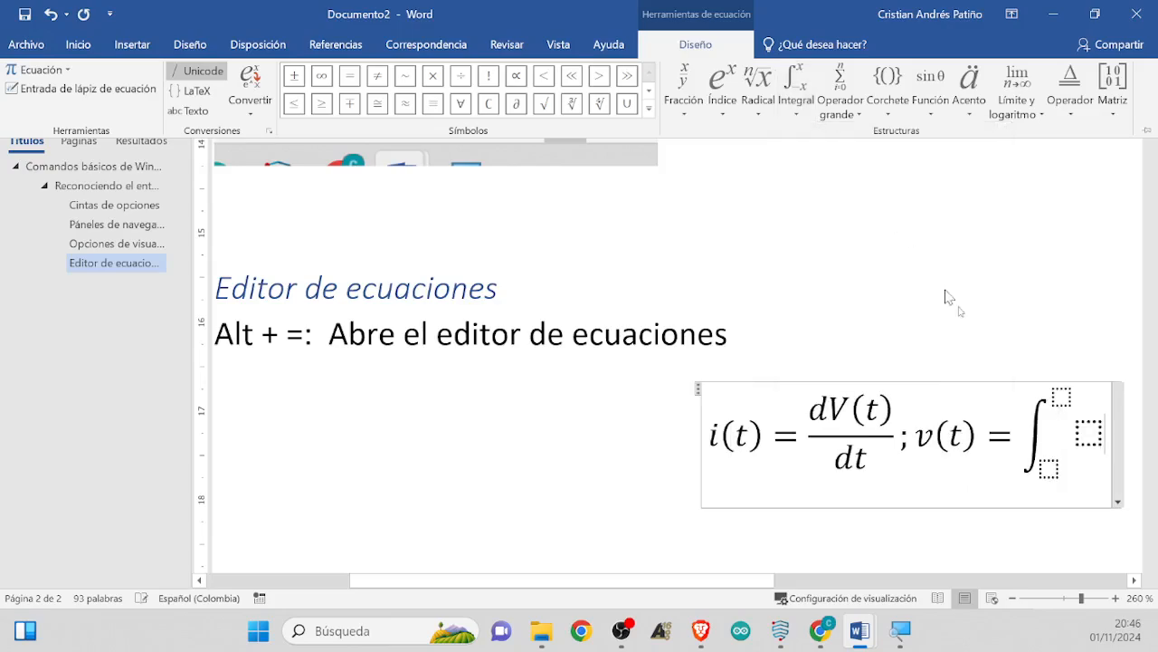
click(1048, 469)
click(1050, 470)
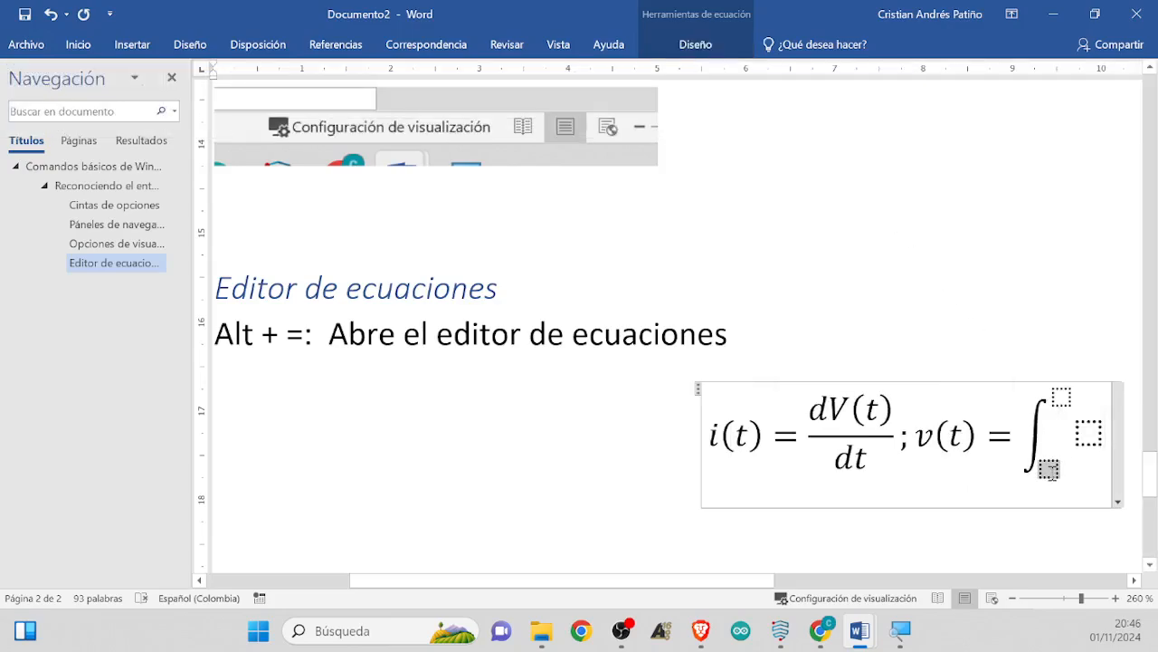
text(0)
key(Right)
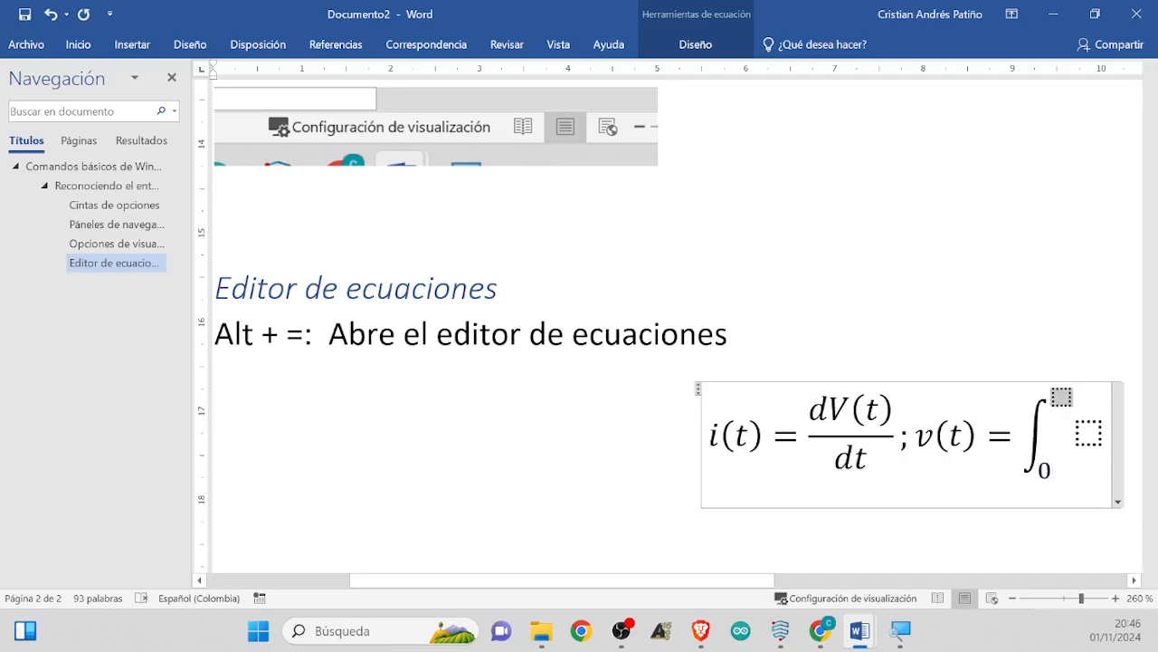
text(T)
key(Right)
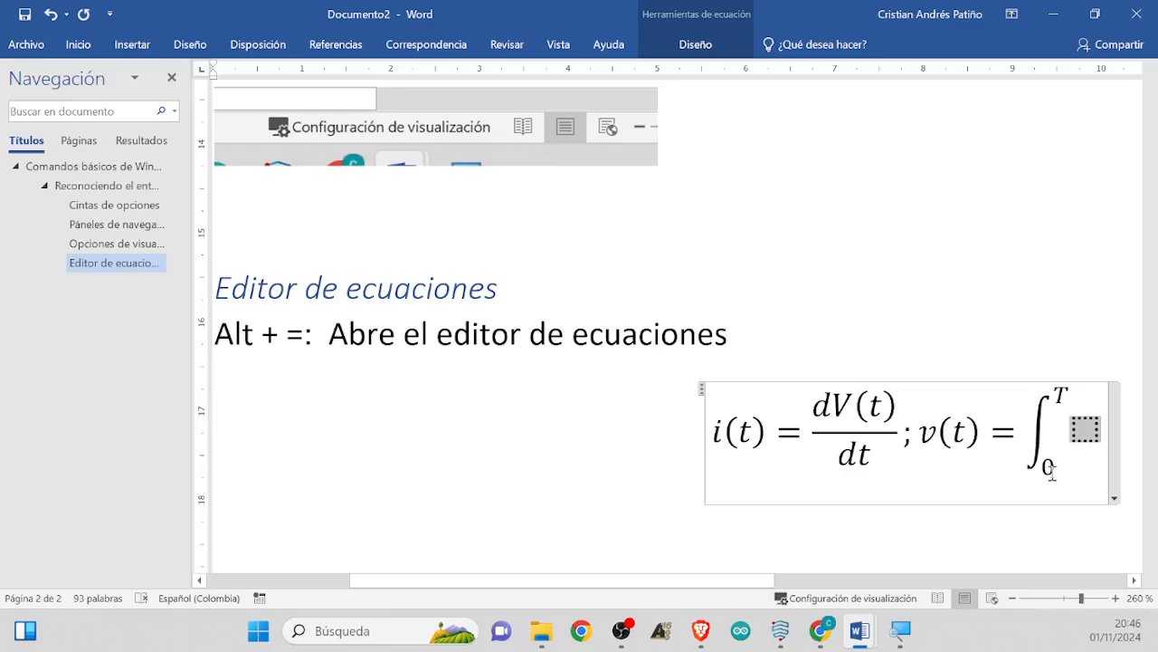
Enter i(t)dt as the integrand and leave the equation for the empty line below it
text(i())
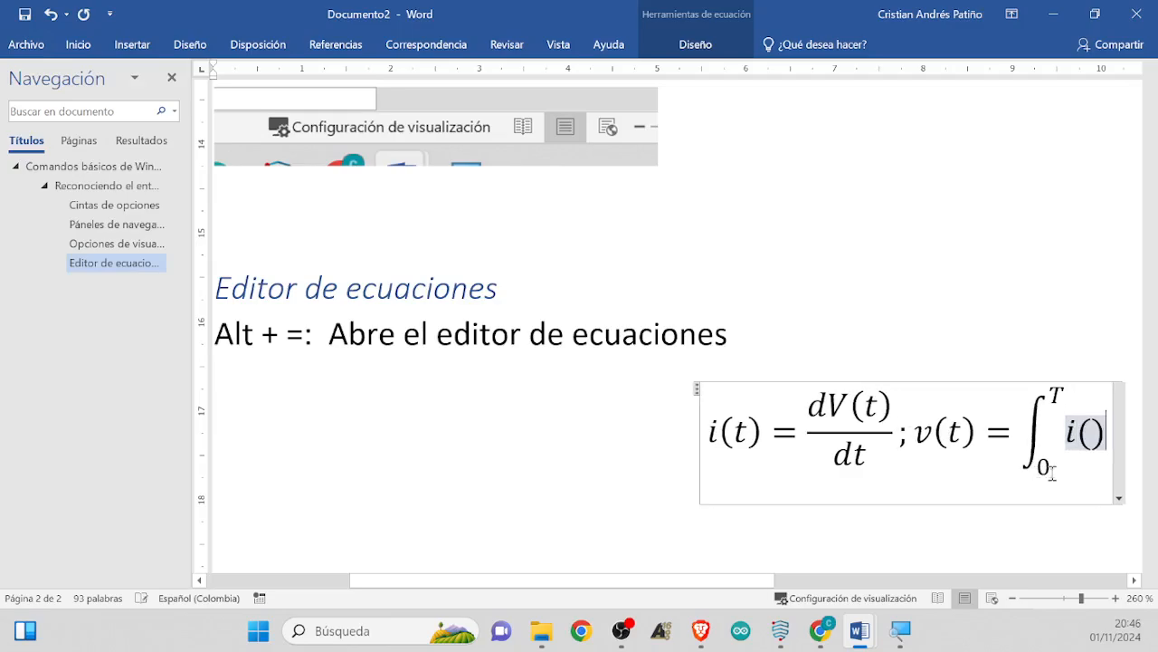
key(Left)
text(t)
key(Right)
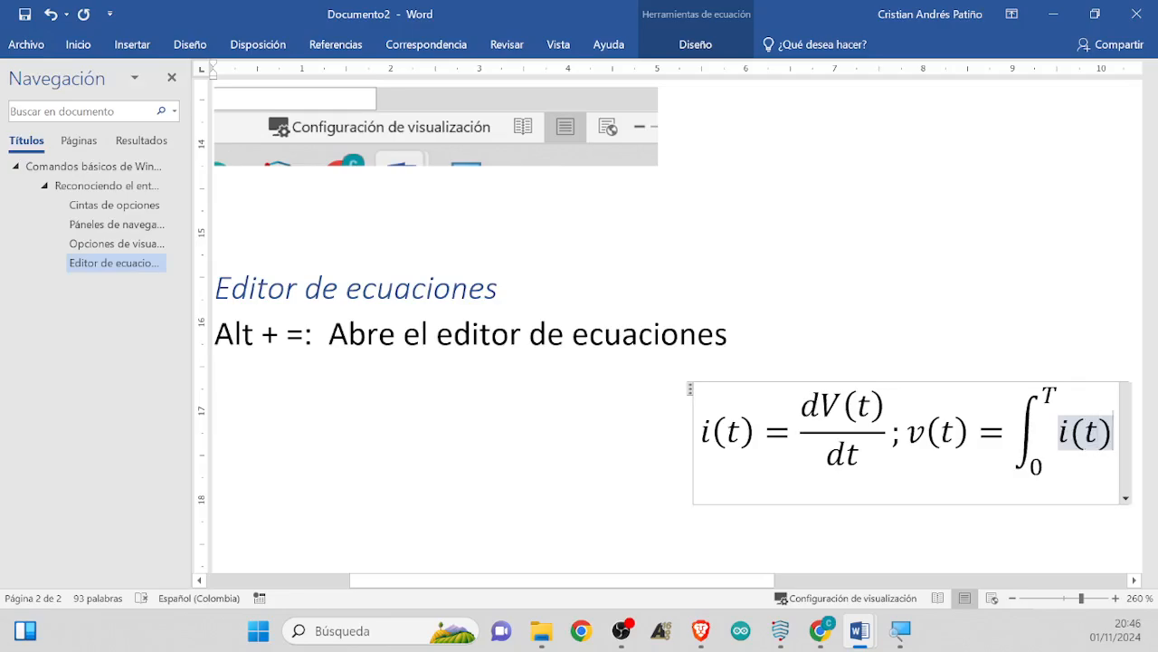
text(dt)
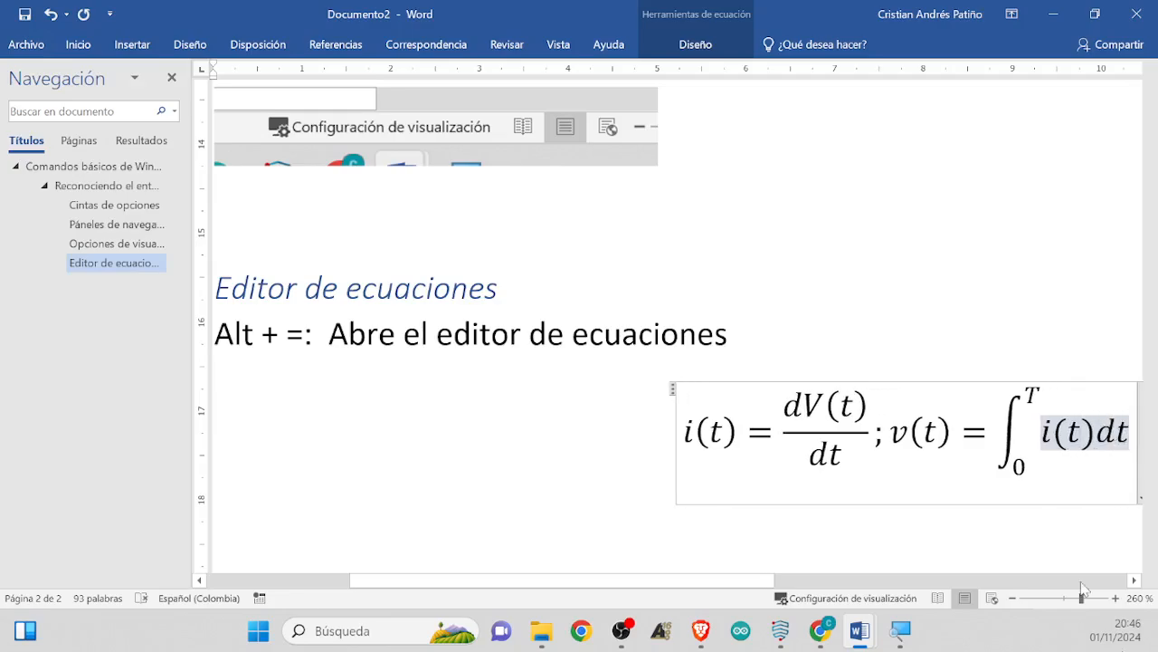
drag(707, 590, 749, 590)
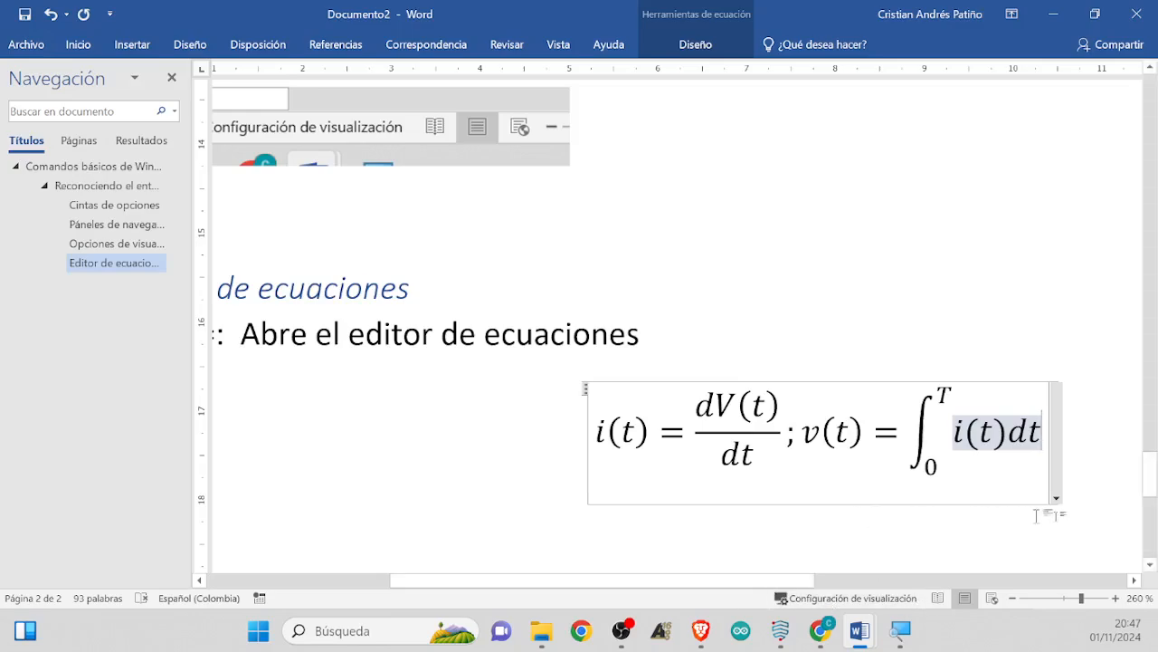
click(1084, 515)
double_click(1084, 515)
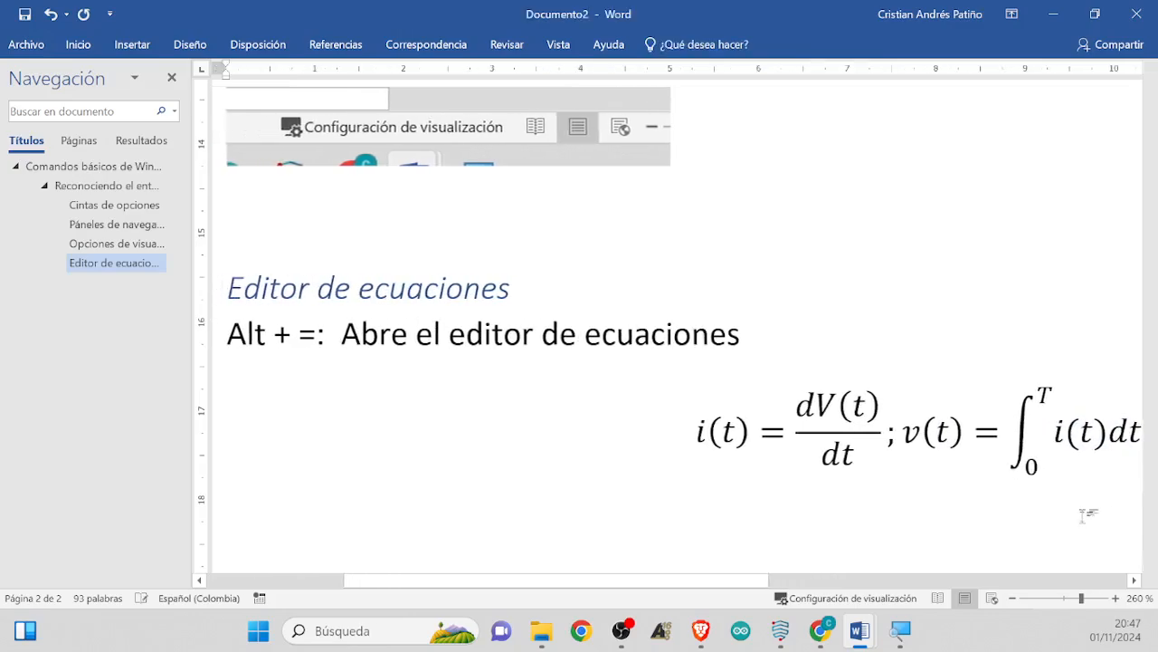
Try writing dV/dt in a new equation, convert it to a stacked fraction, and delete that equation
key(alt+equal)
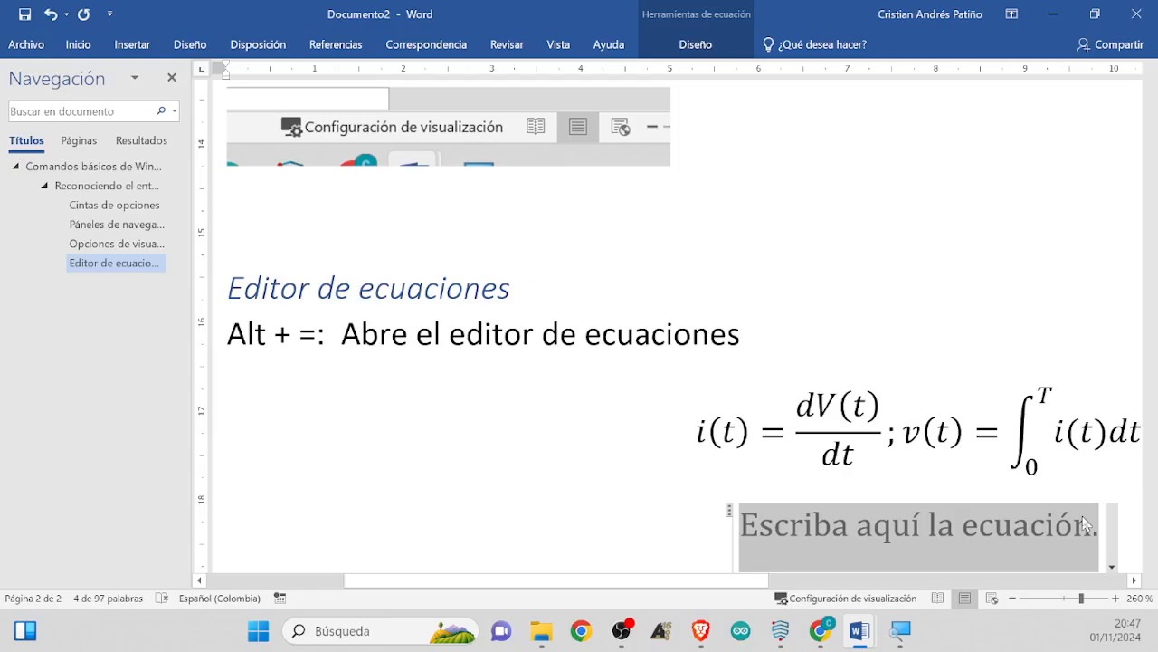
text(dV)
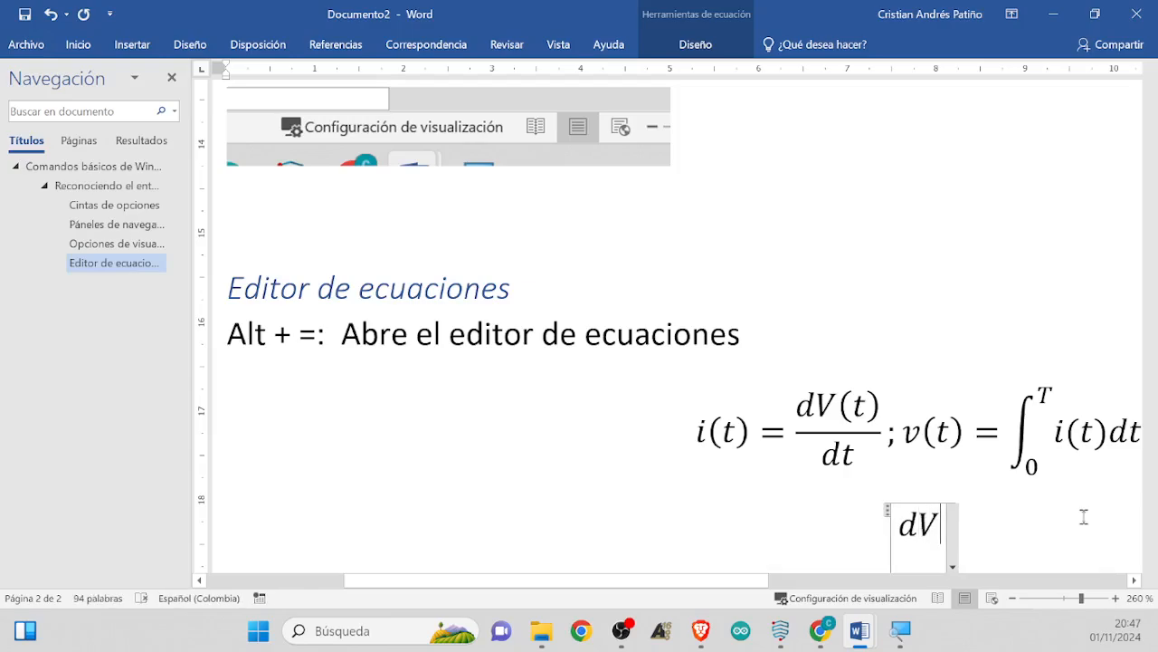
text(/dt)
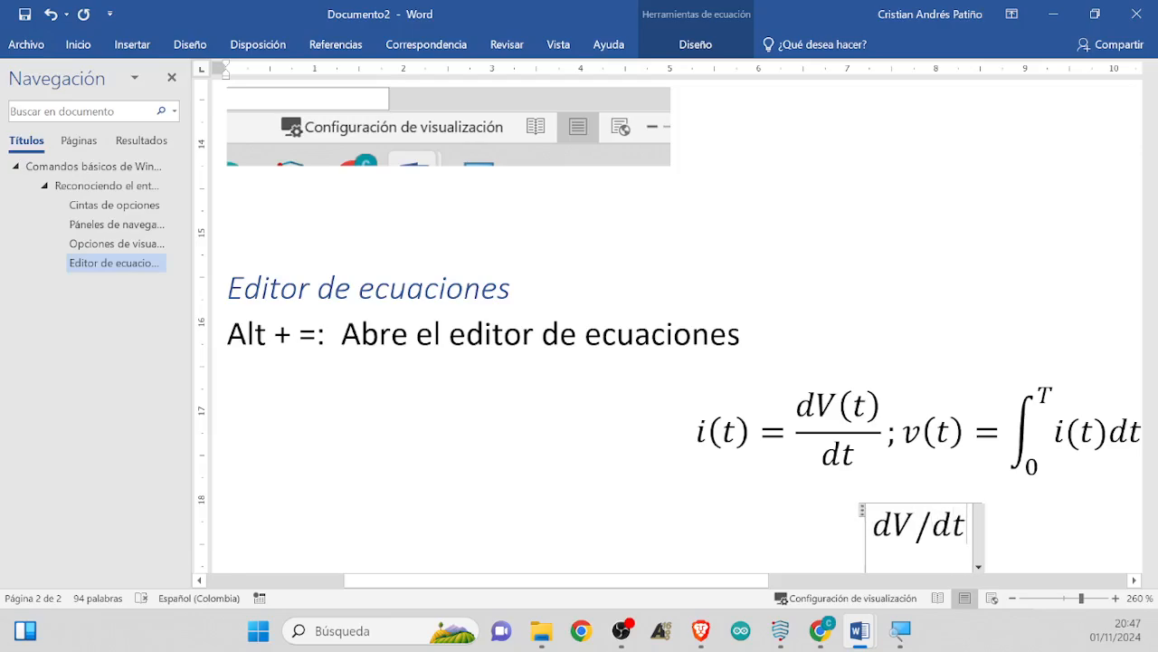
key(space)
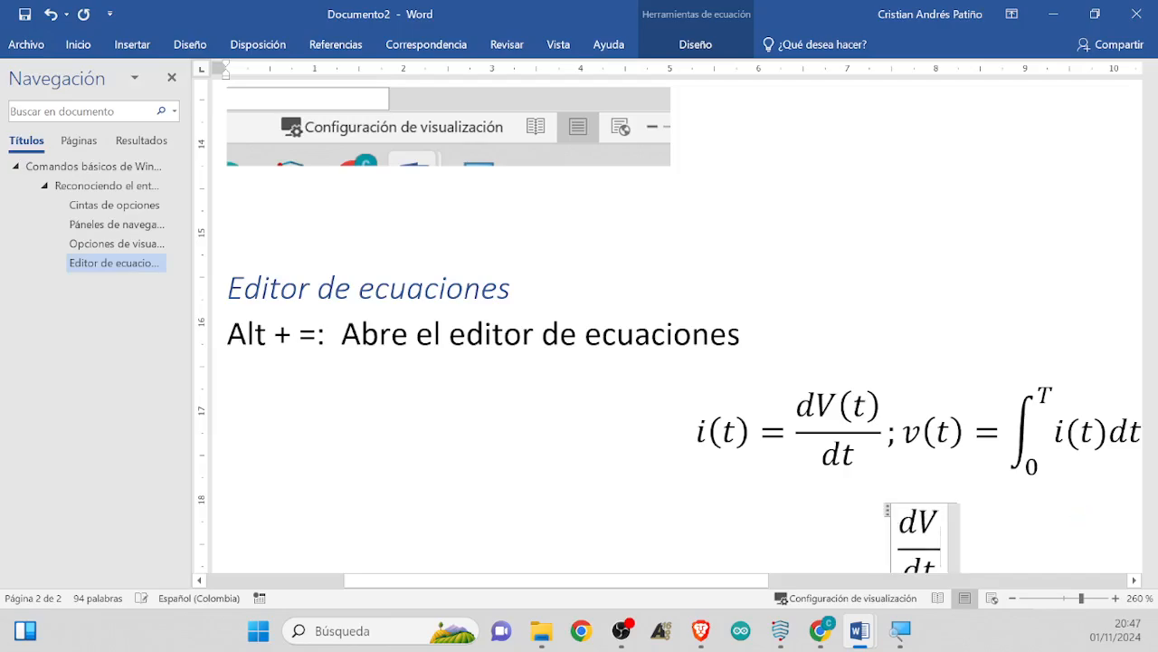
scroll(990, 493, down, 1)
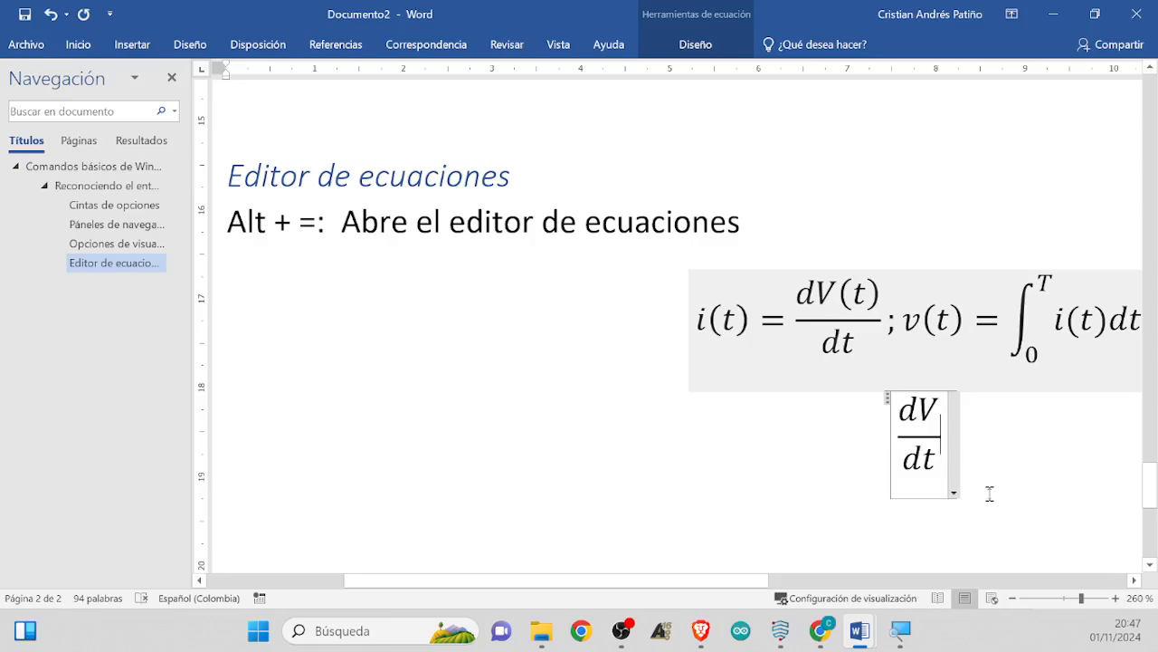
key(BackSpace)
key(BackSpace)
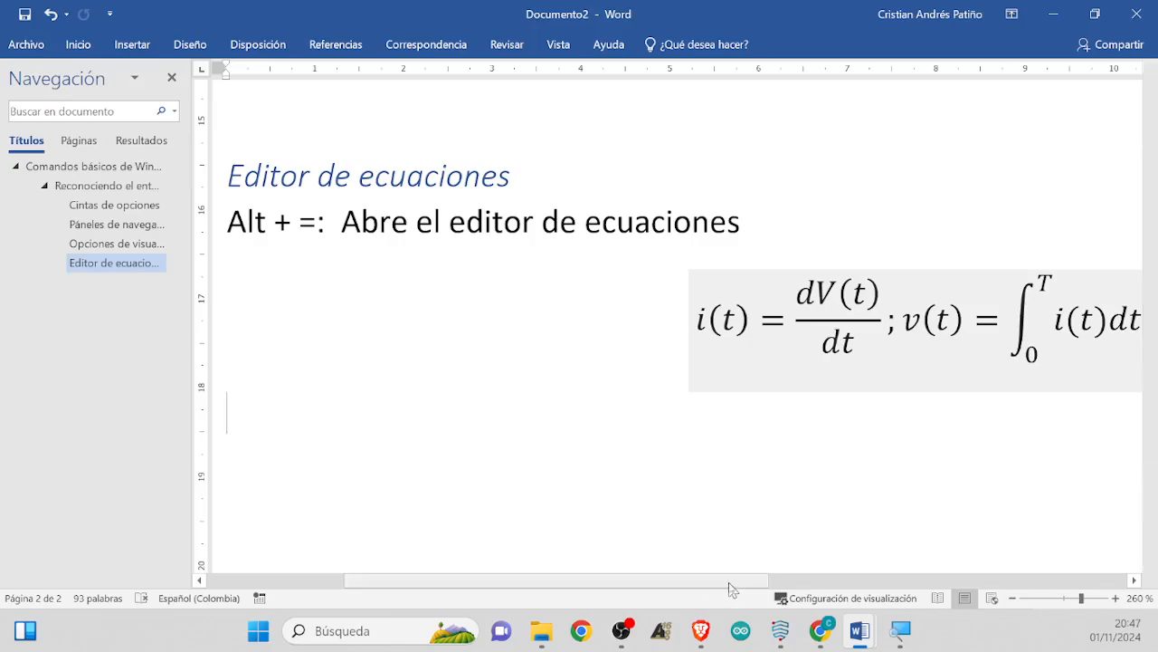
Insert a new equation on the line below the first one, reading v(t) = 10
drag(733, 589, 799, 535)
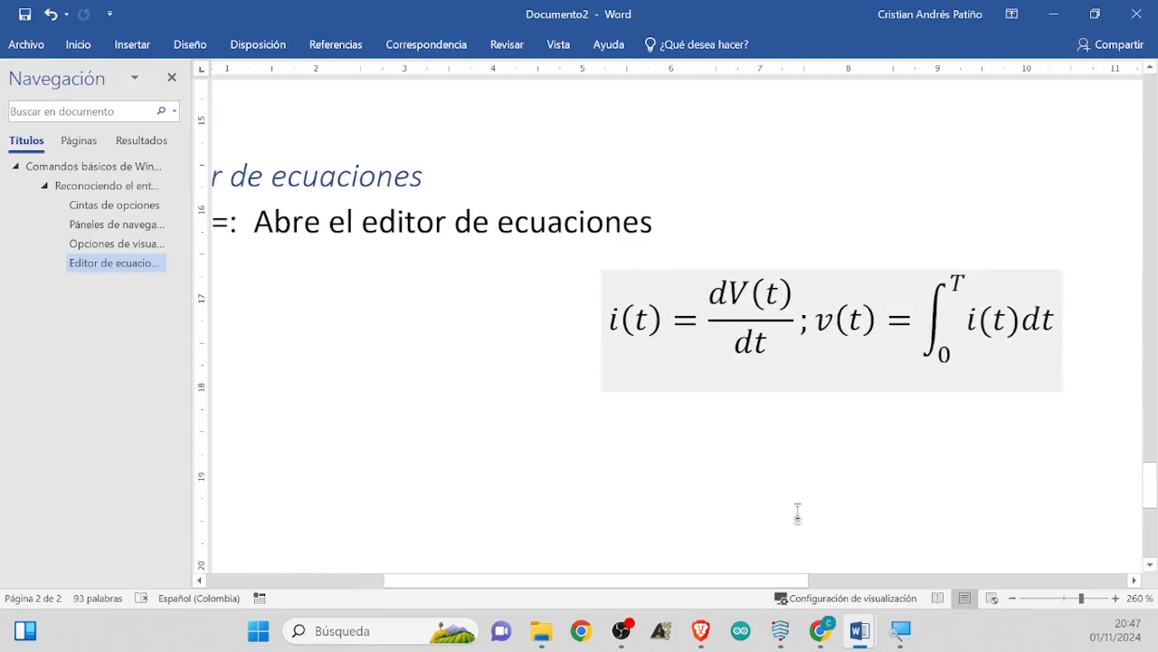
key(alt+equal)
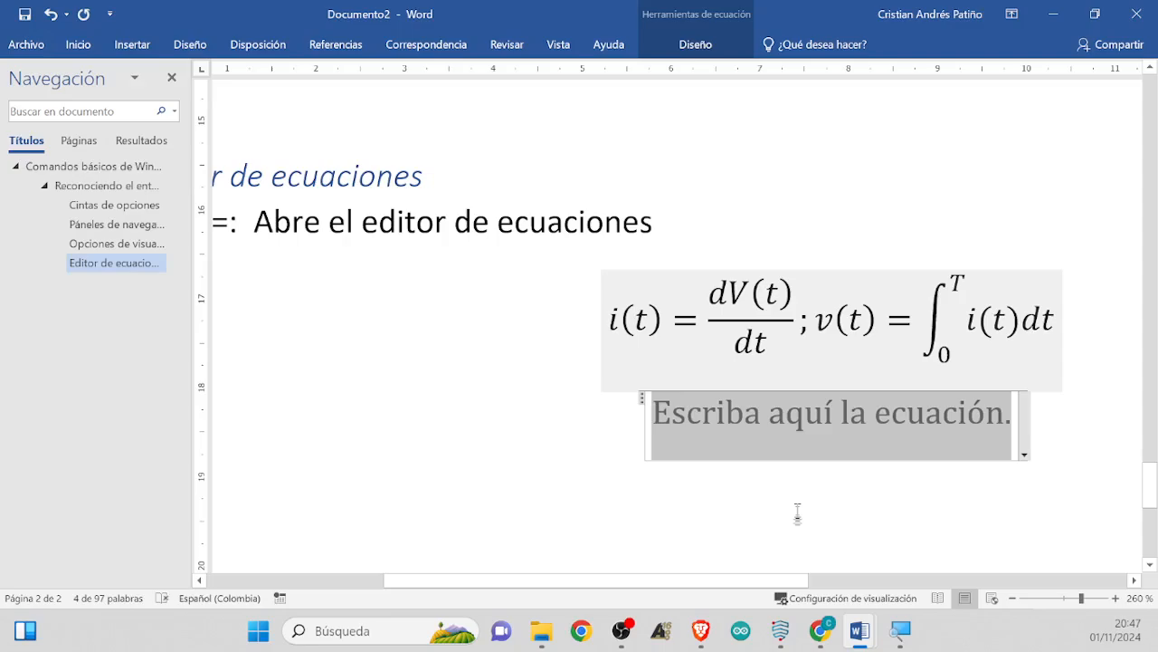
text(v())
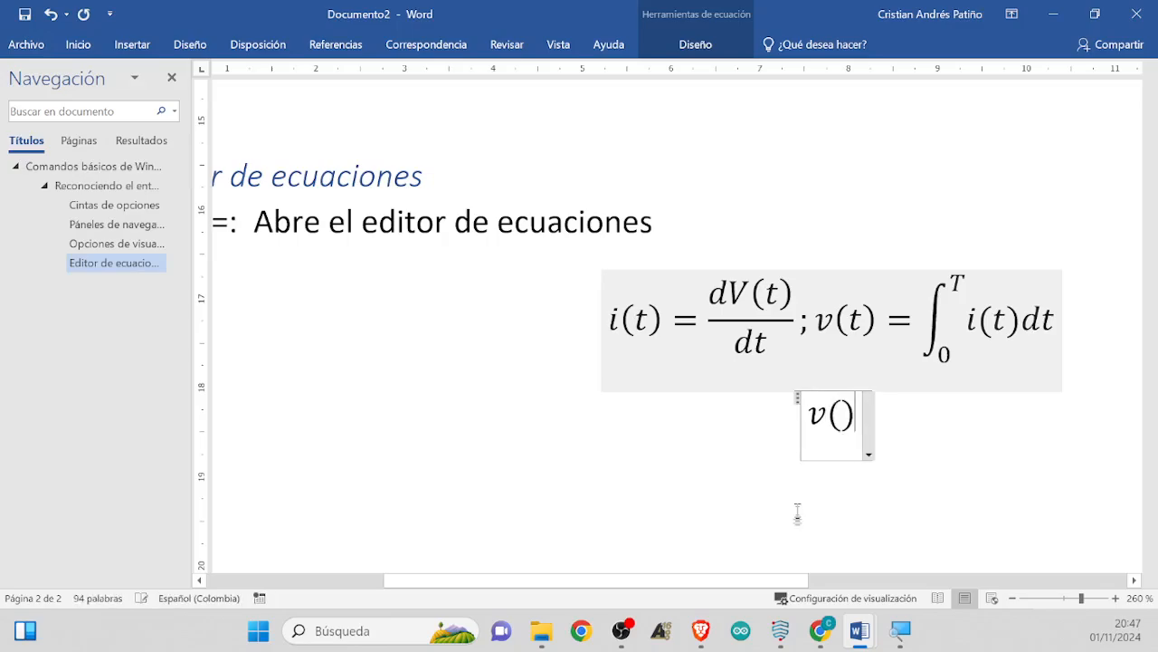
key(Left)
text(t)
key(Right)
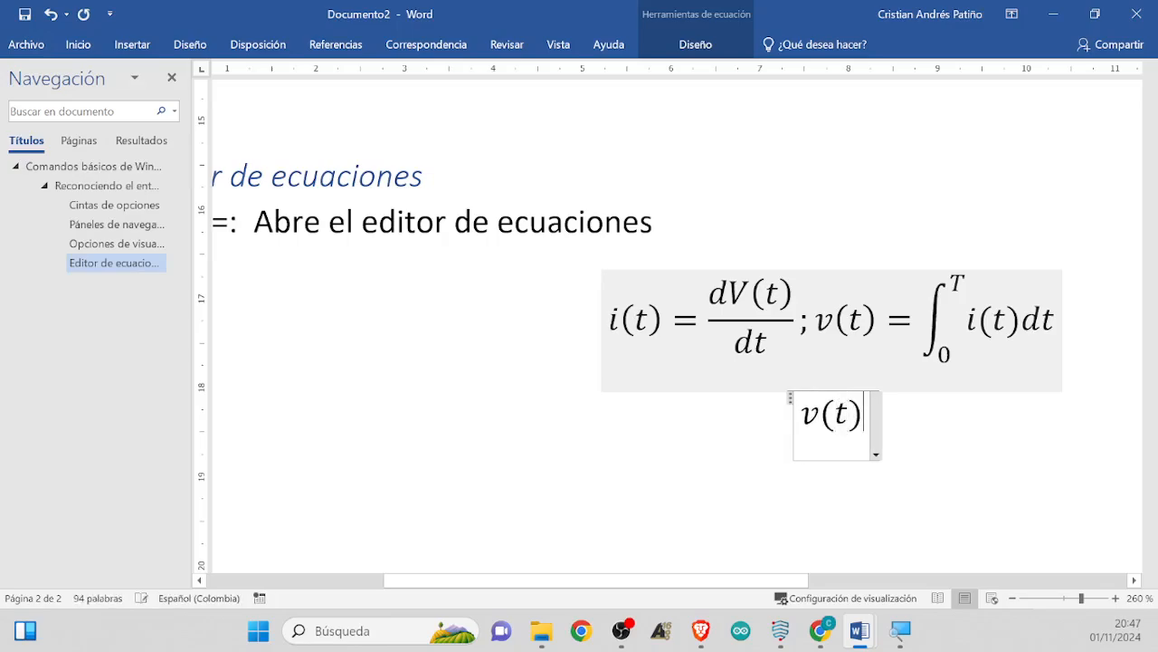
text(= )
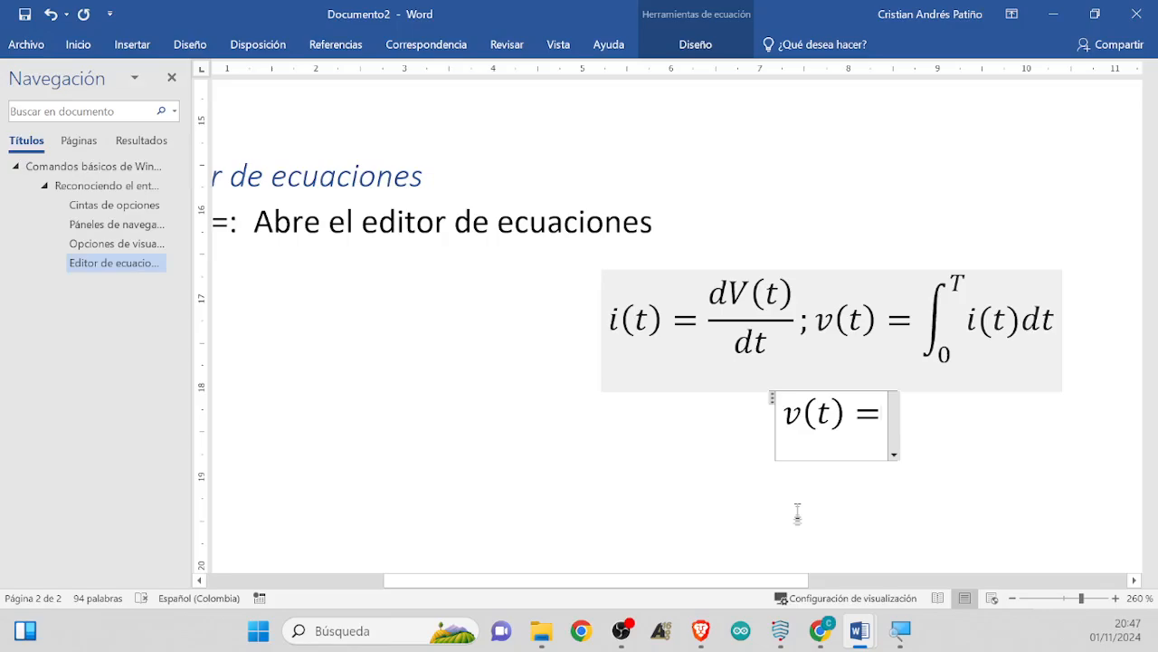
text(10)
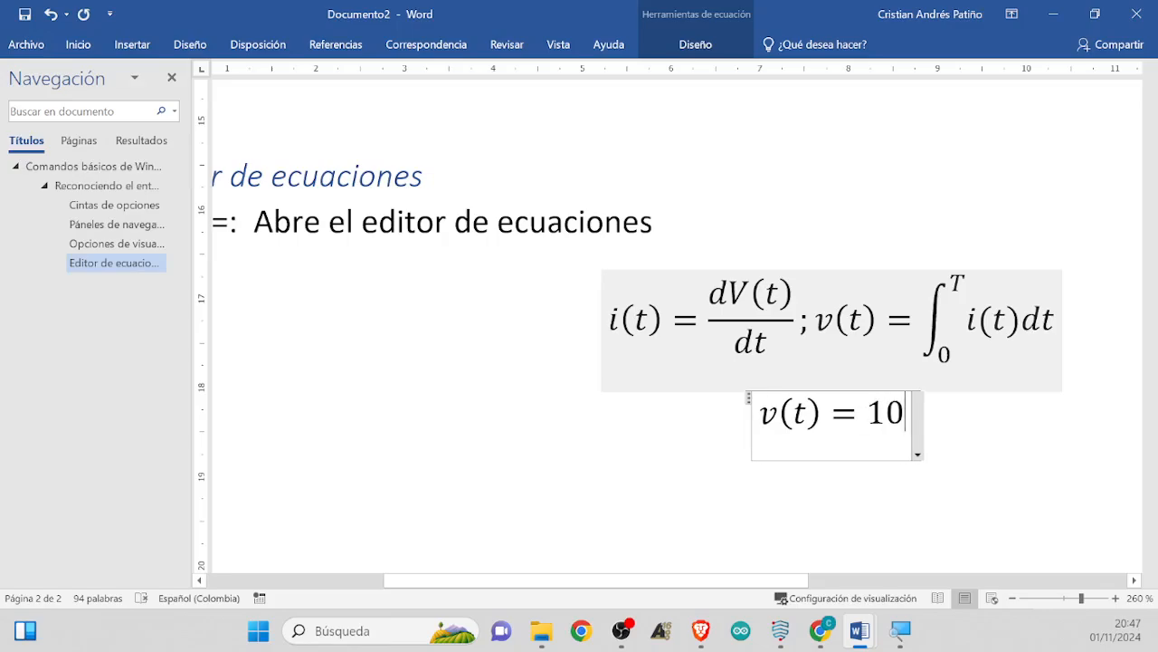
Append the cosine function with argument 180 after the 10, so the term reads 10cos (180)
text(cos)
key(BackSpace)
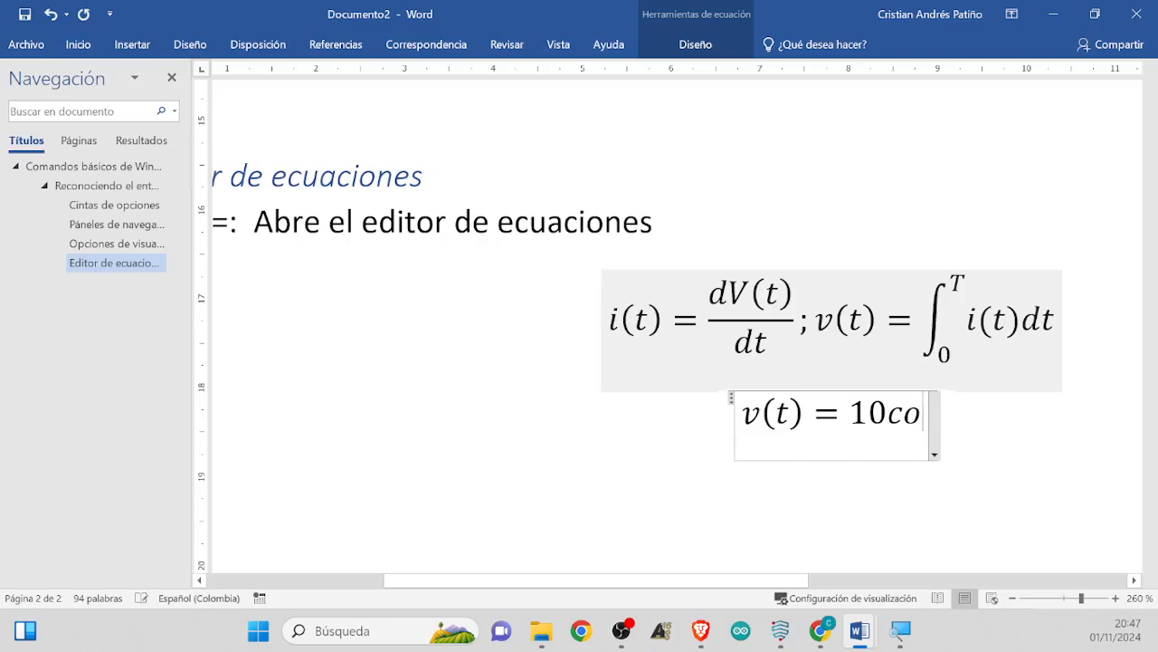
text(s ())
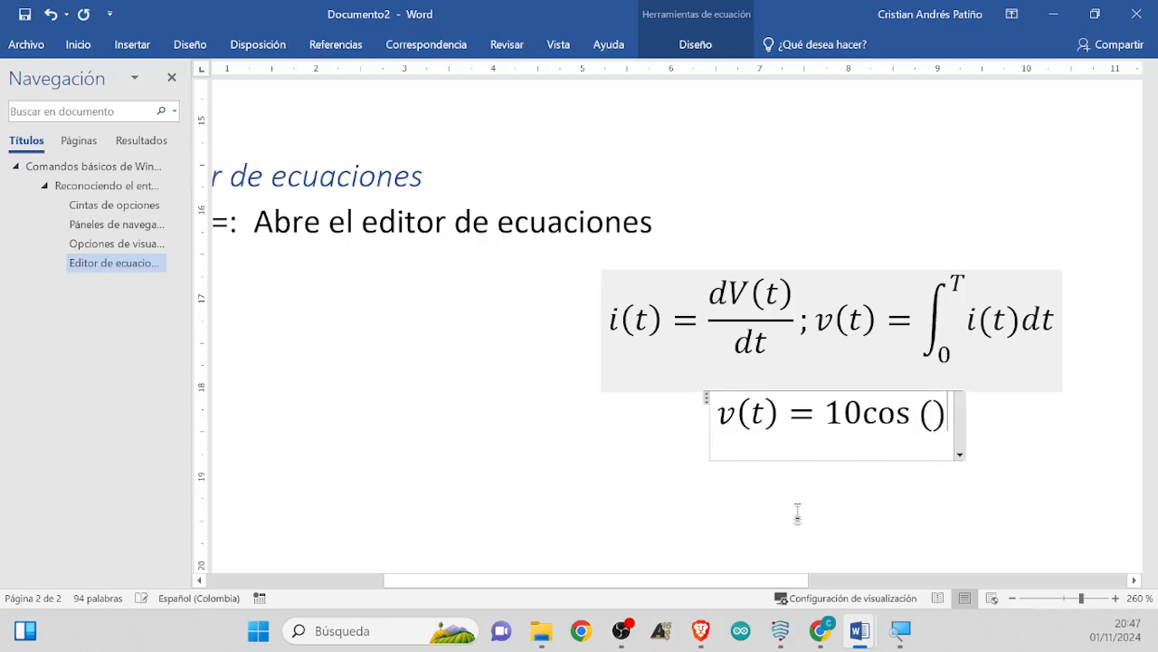
key(Left)
text(2)
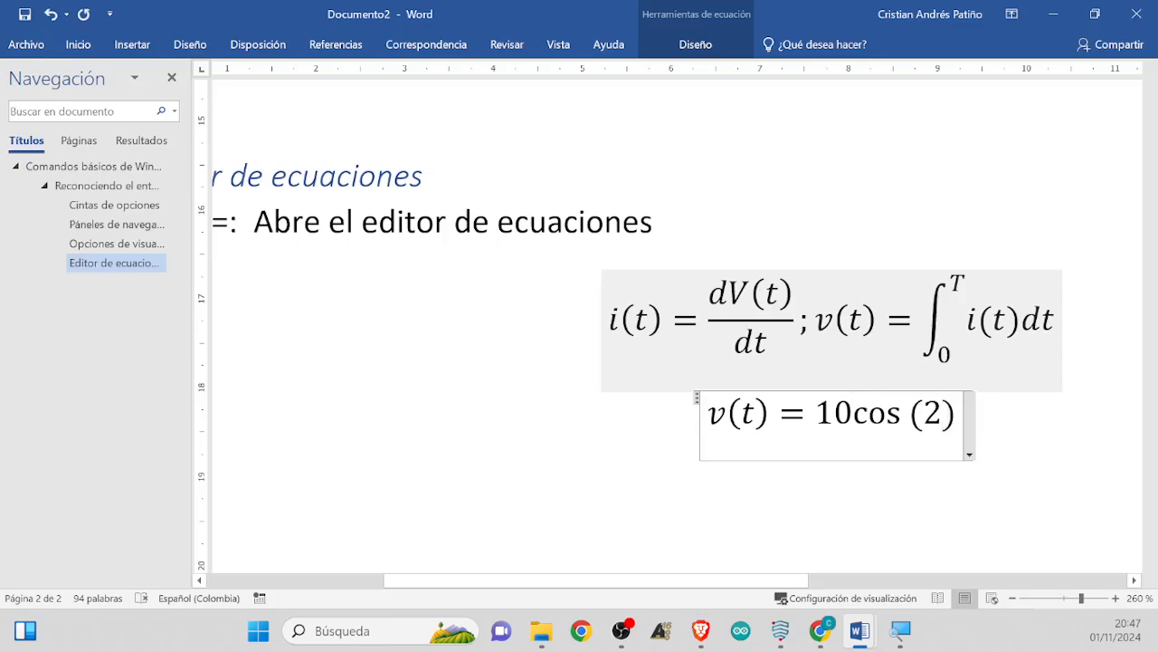
key(BackSpace)
text(18)
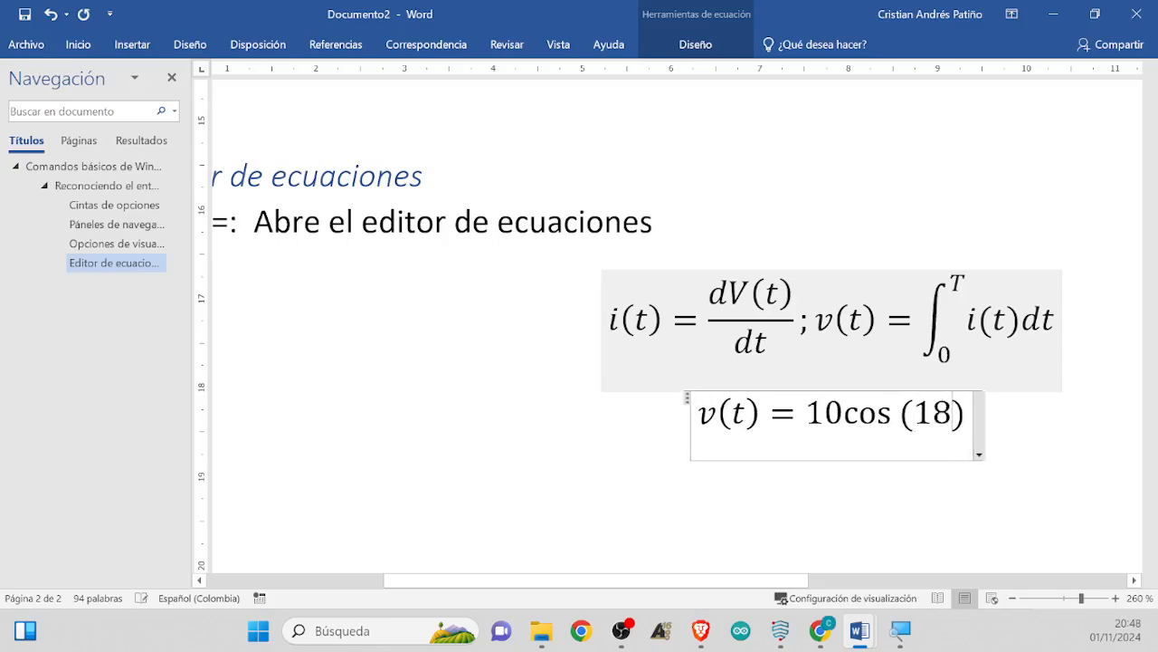
text(0)
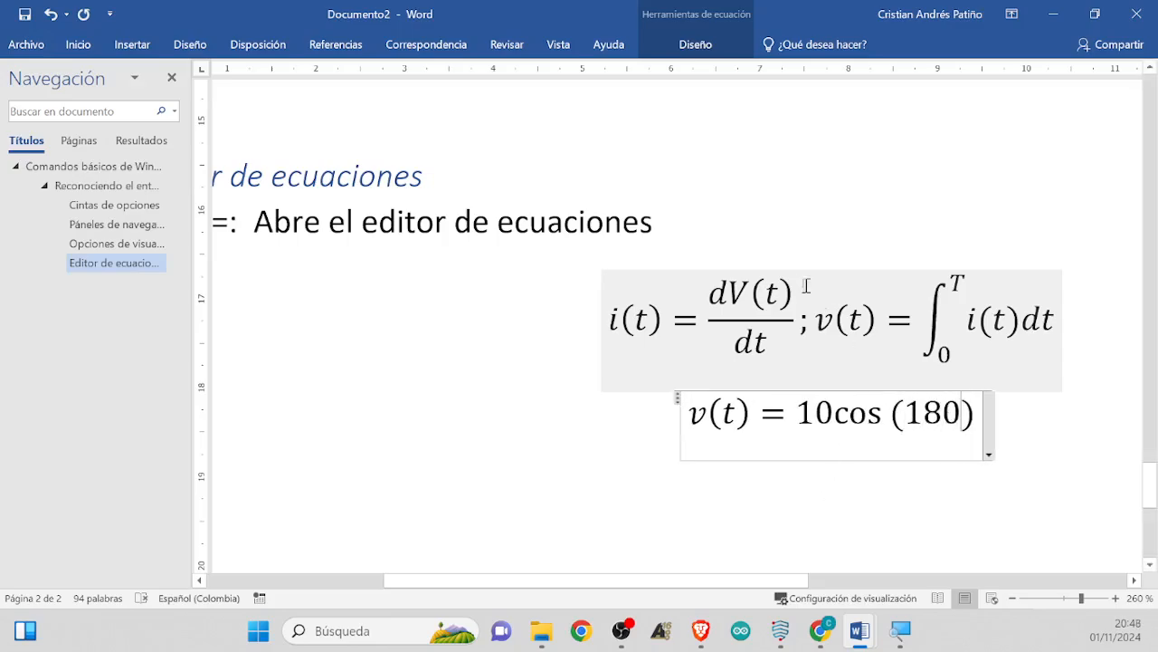
Insert the π symbol from the Matemáticas básicas set after 180 inside the cosine argument
click(693, 40)
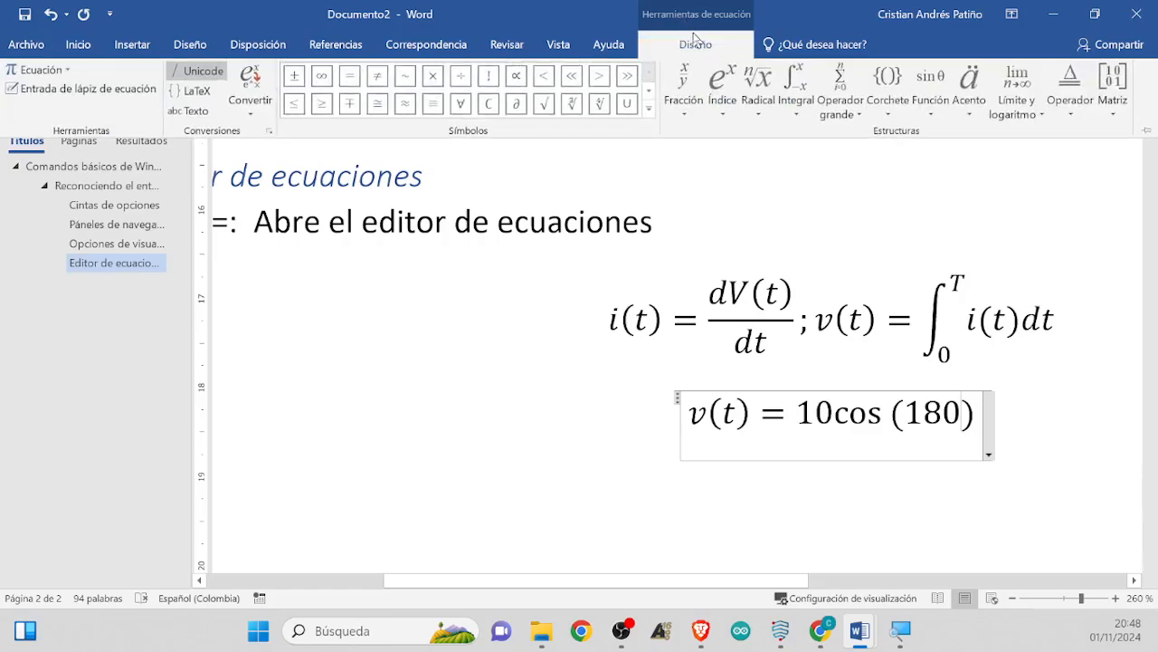
click(649, 107)
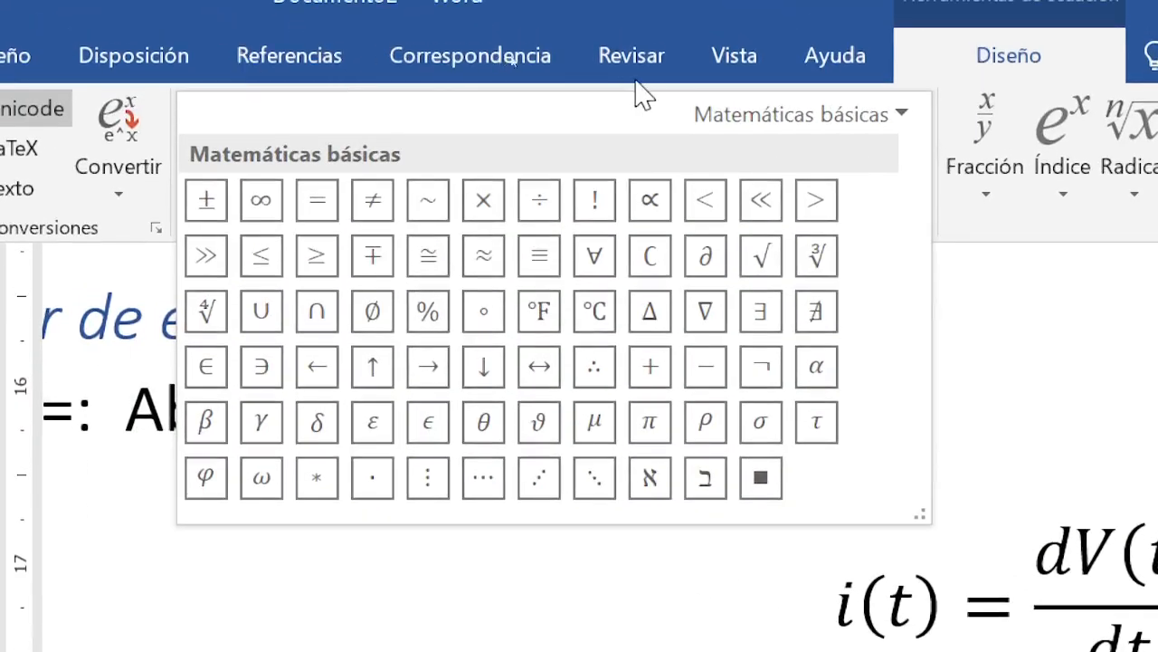
click(546, 37)
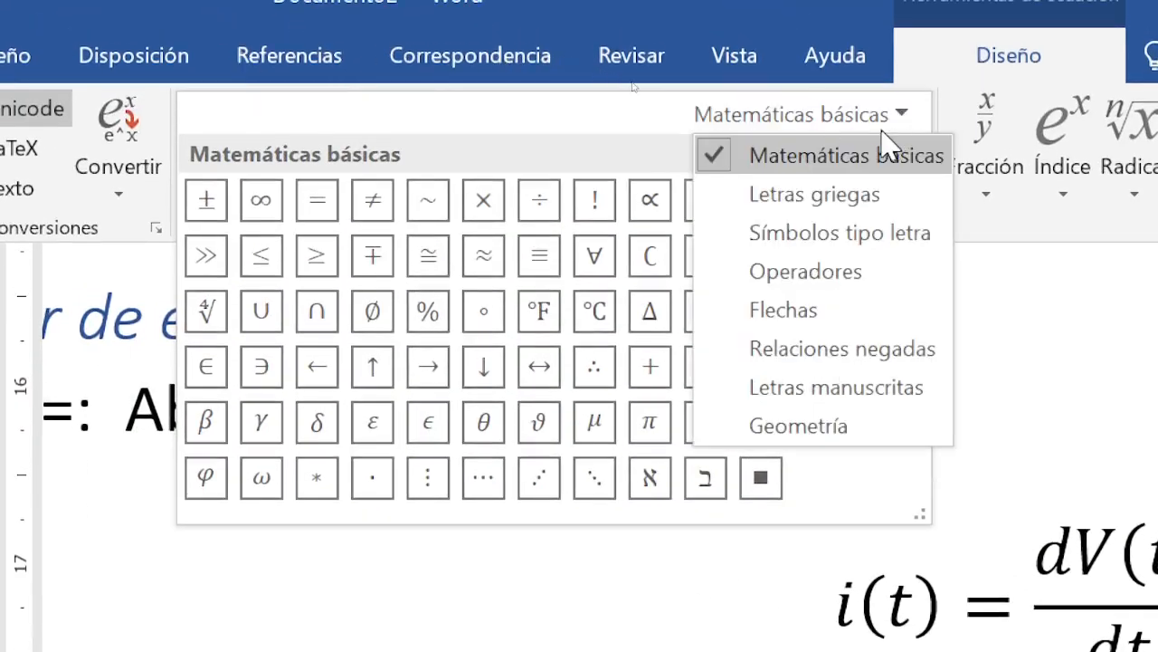
click(1042, 215)
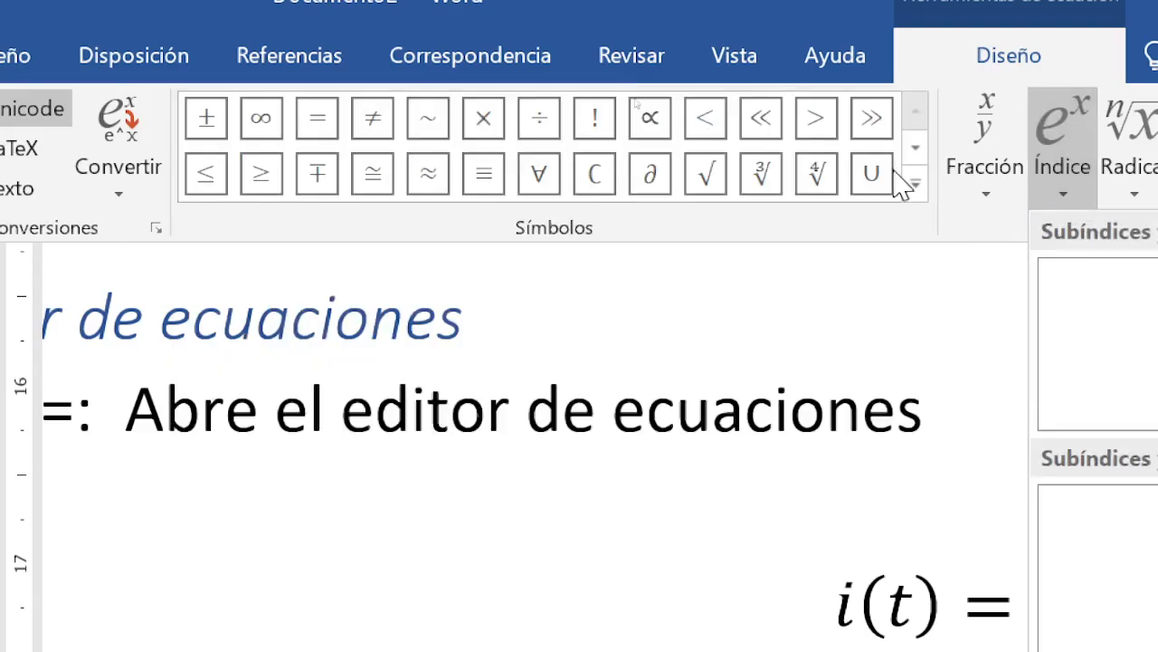
click(879, 335)
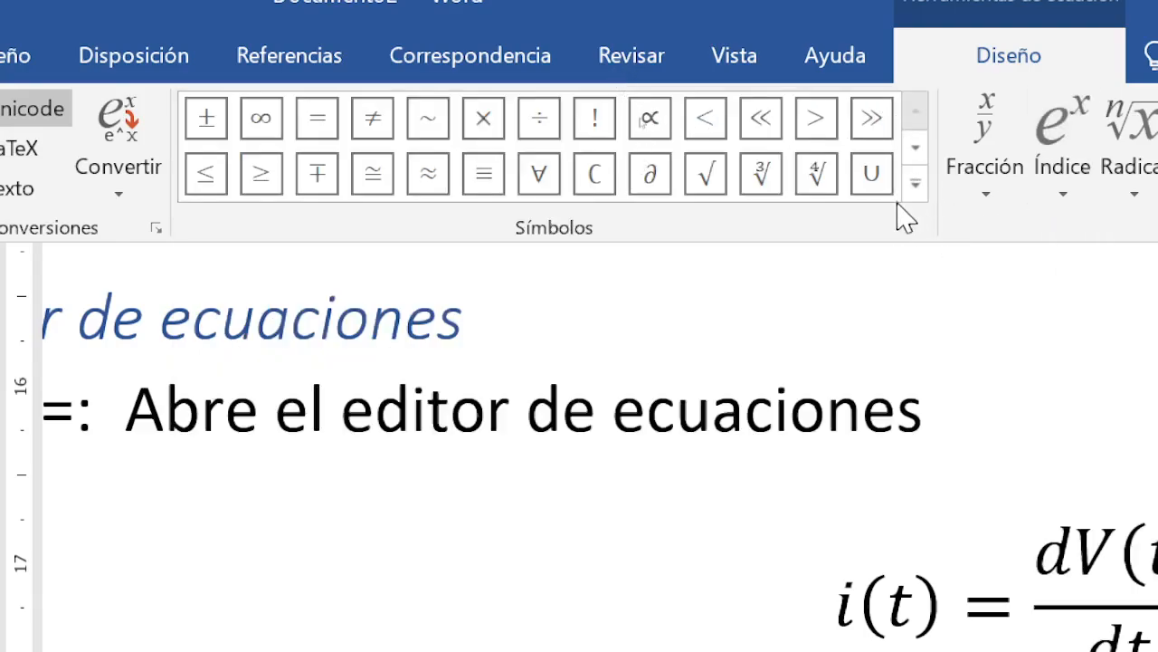
click(913, 184)
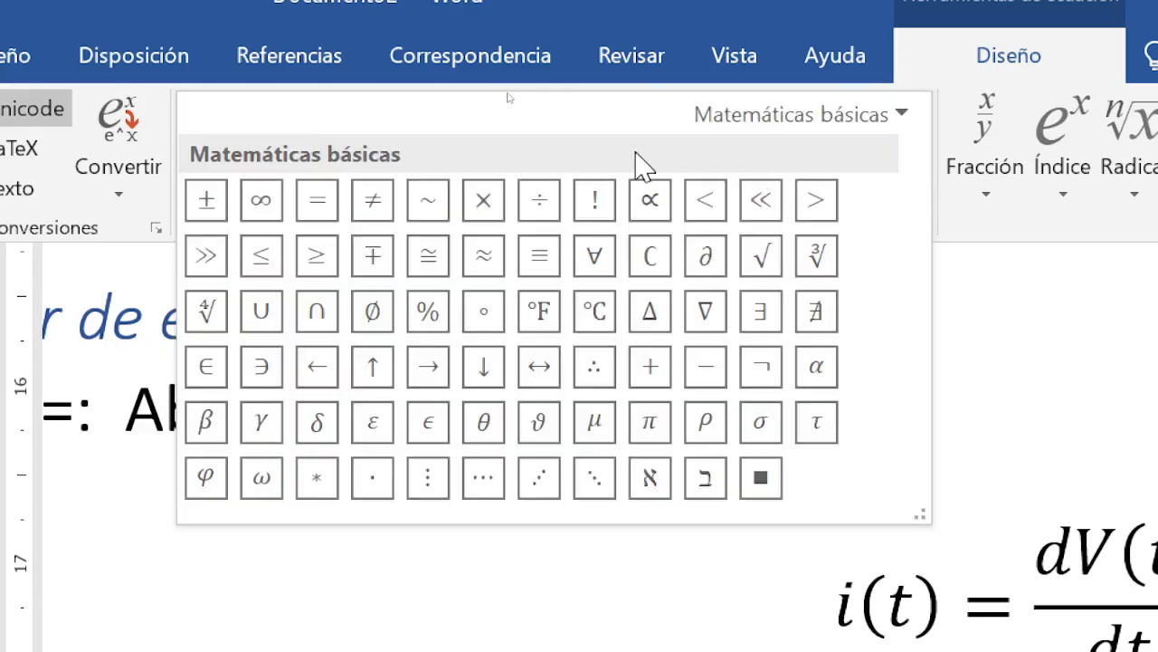
click(650, 422)
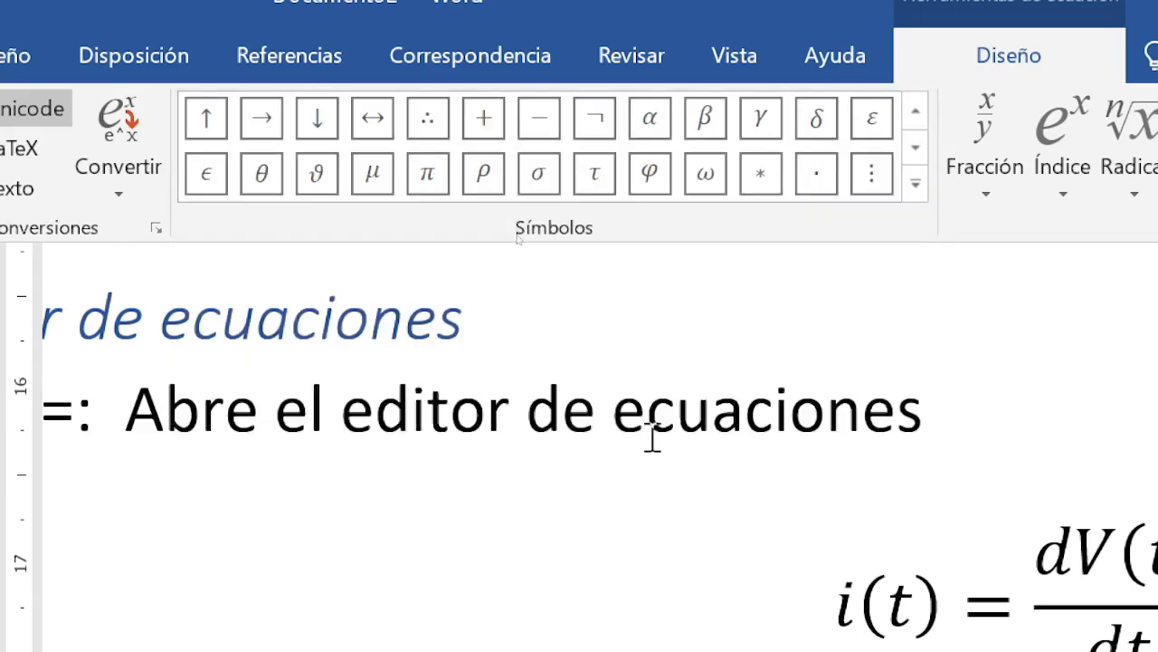
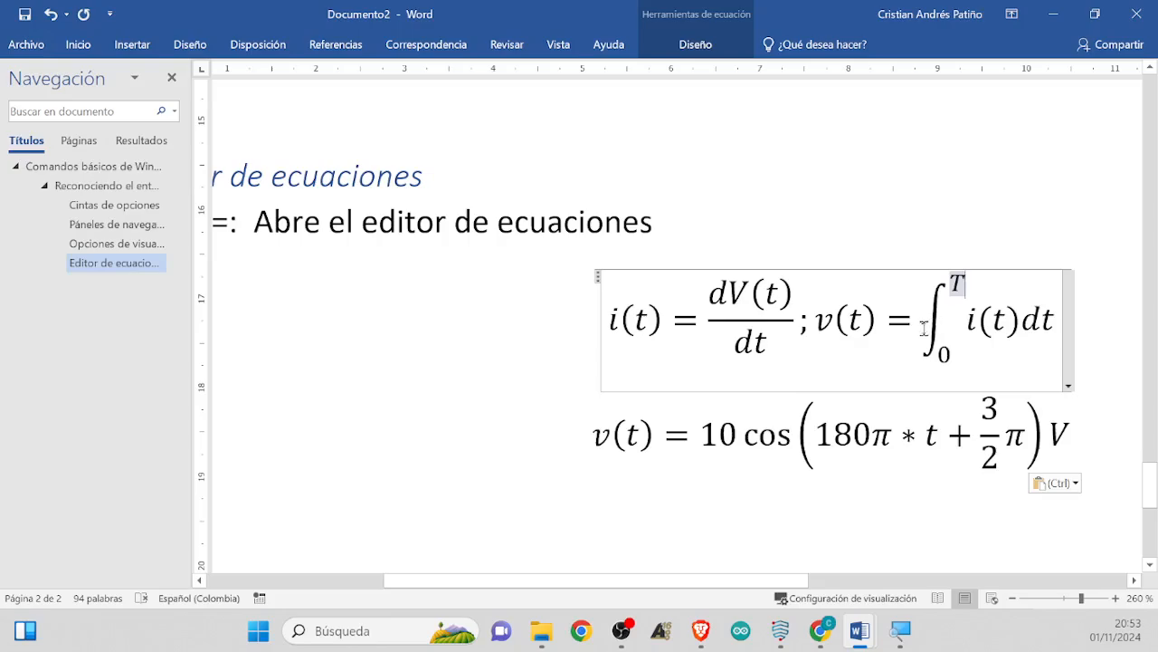
Select the integral in the first equation and examine the available Integral structures, such as the one with limits
click(942, 327)
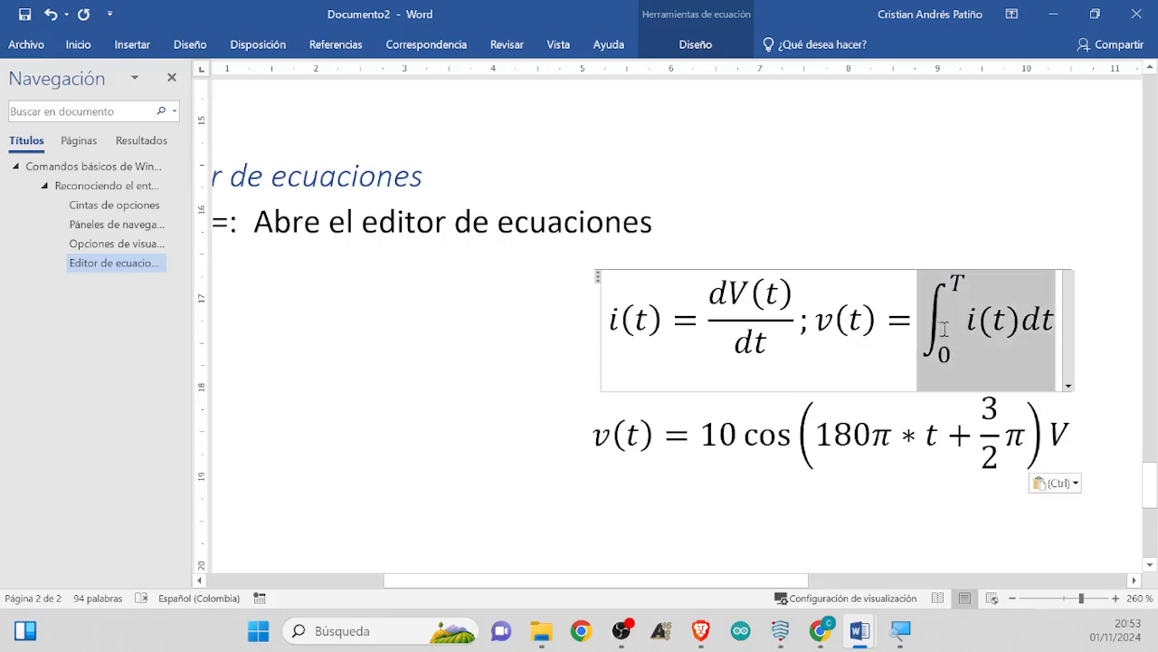
click(704, 51)
click(796, 90)
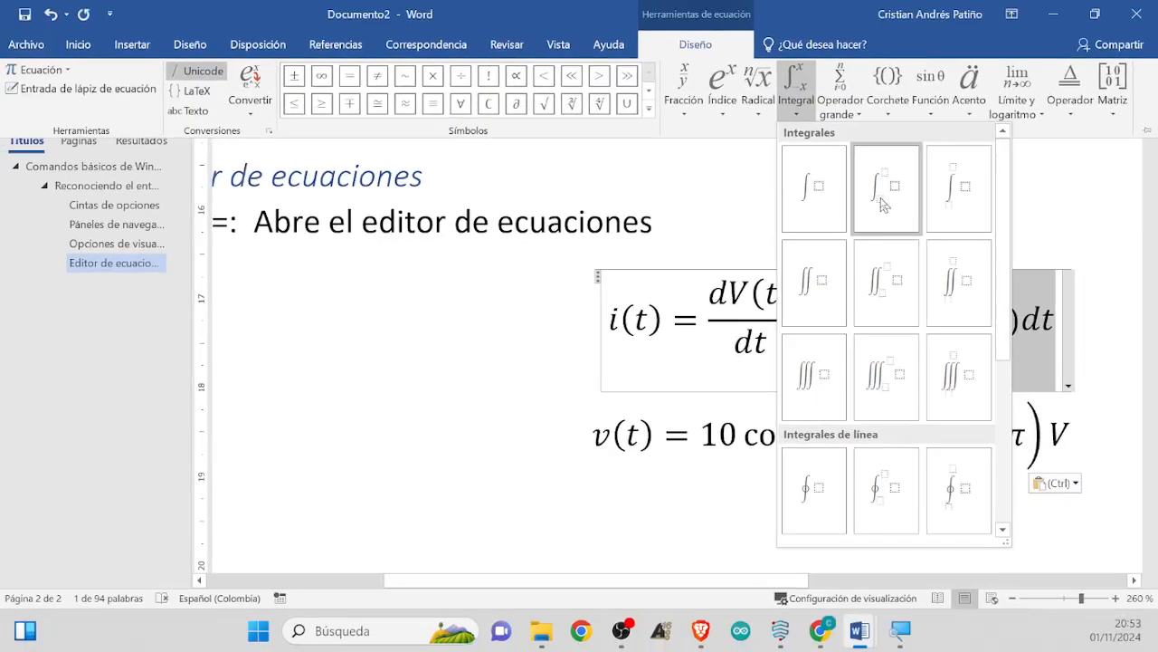
click(885, 204)
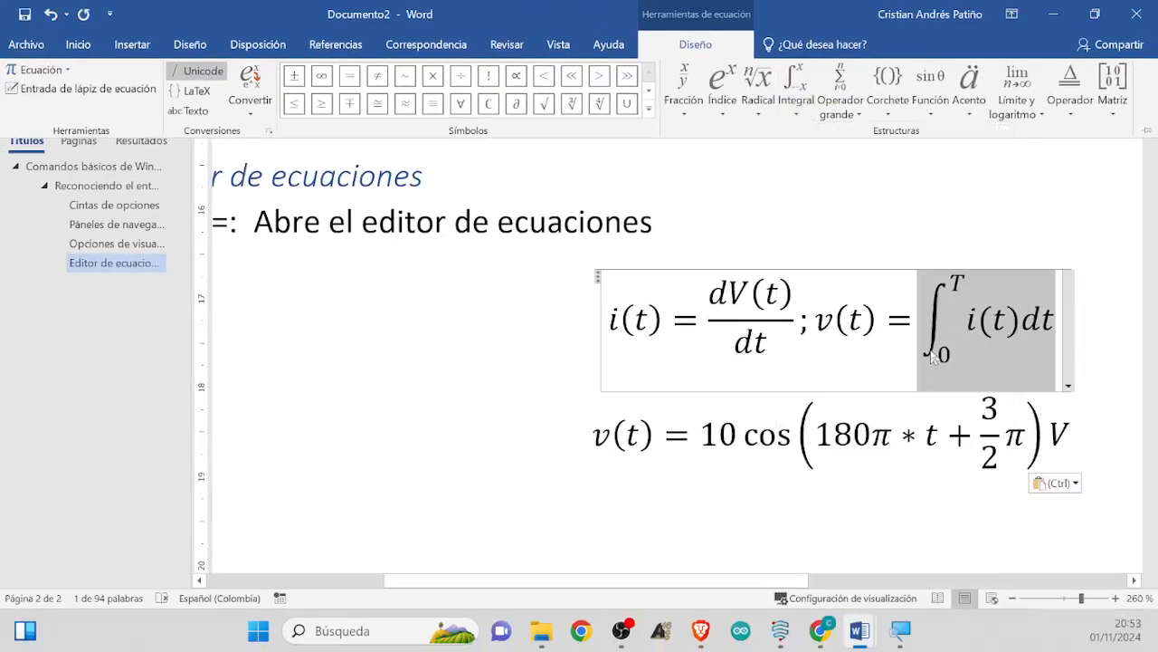
click(874, 379)
click(871, 380)
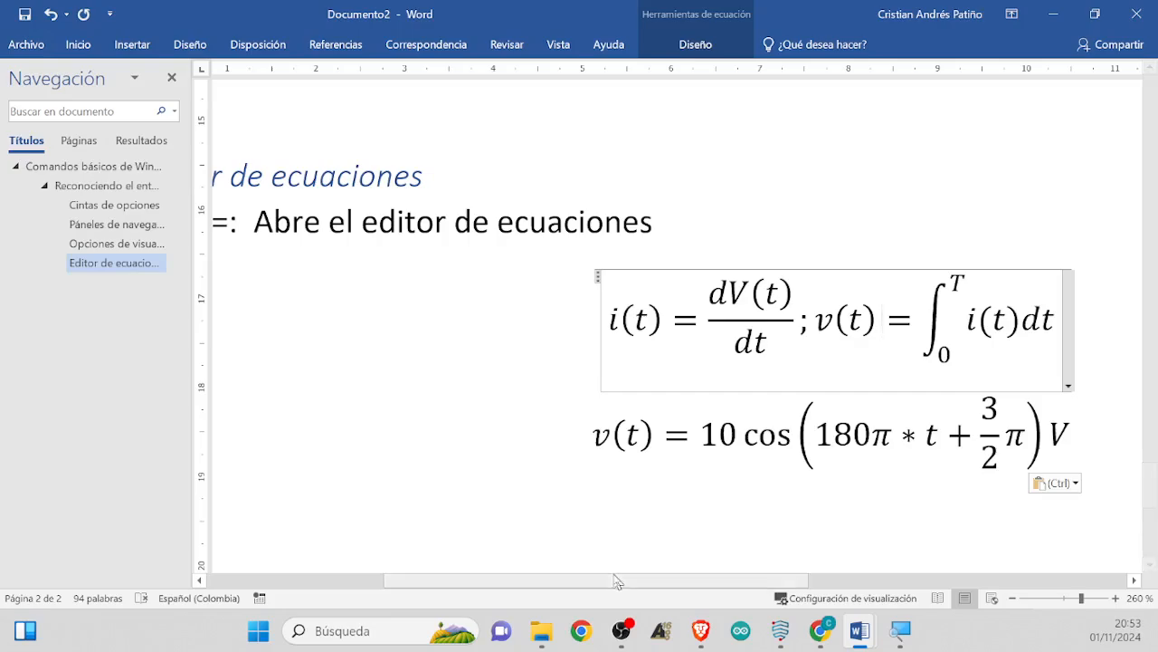
Add an empty line directly below the cosine equation
drag(615, 582, 611, 581)
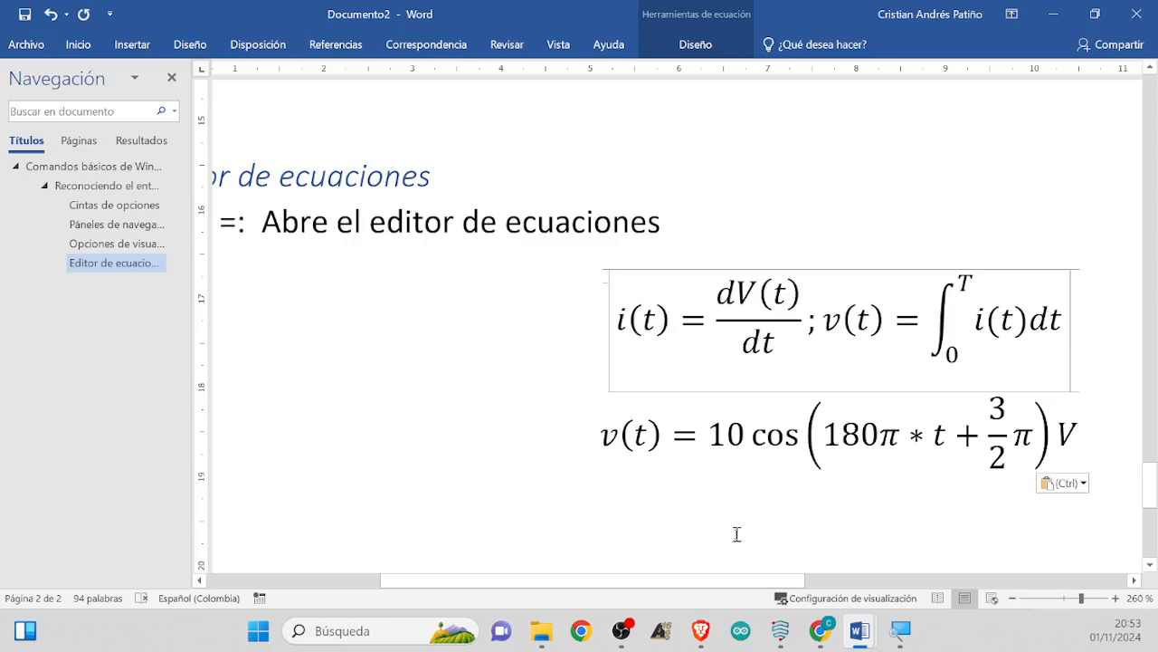
scroll(724, 536, down, 2)
scroll(717, 534, down, 1)
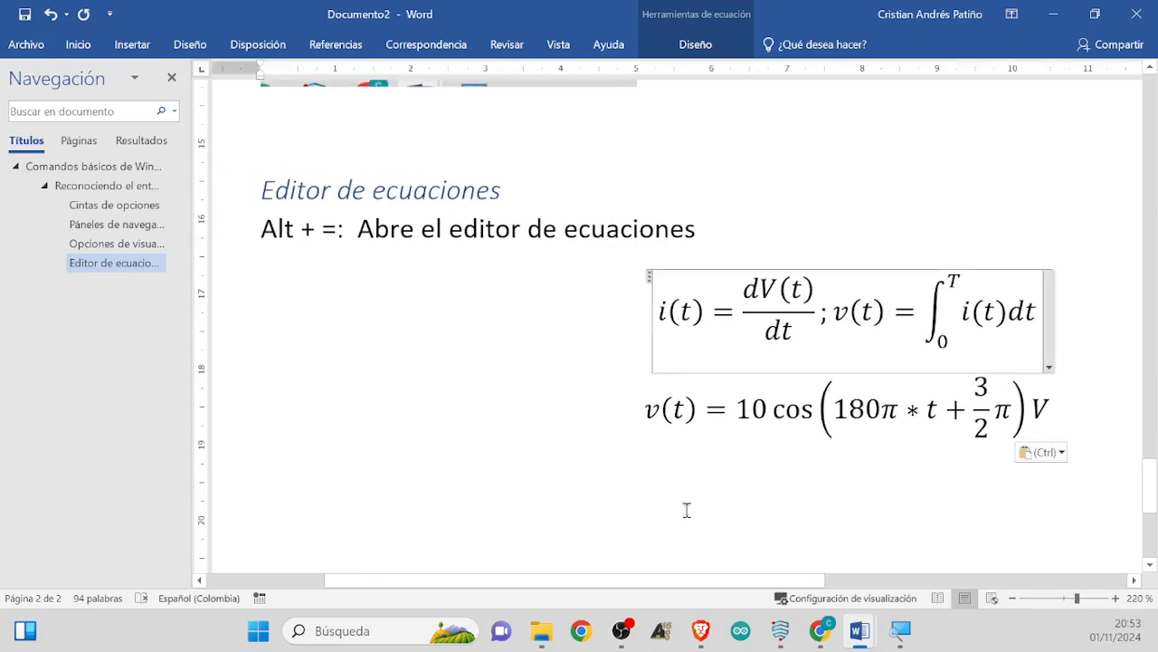
click(715, 504)
click(1082, 404)
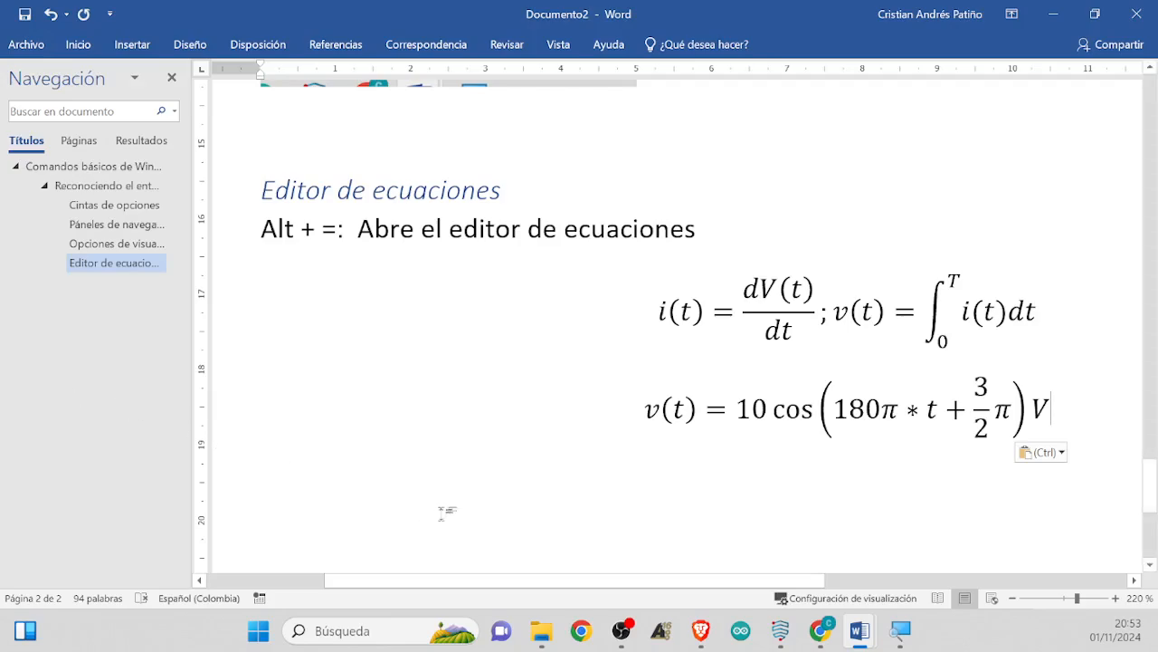
key(Return)
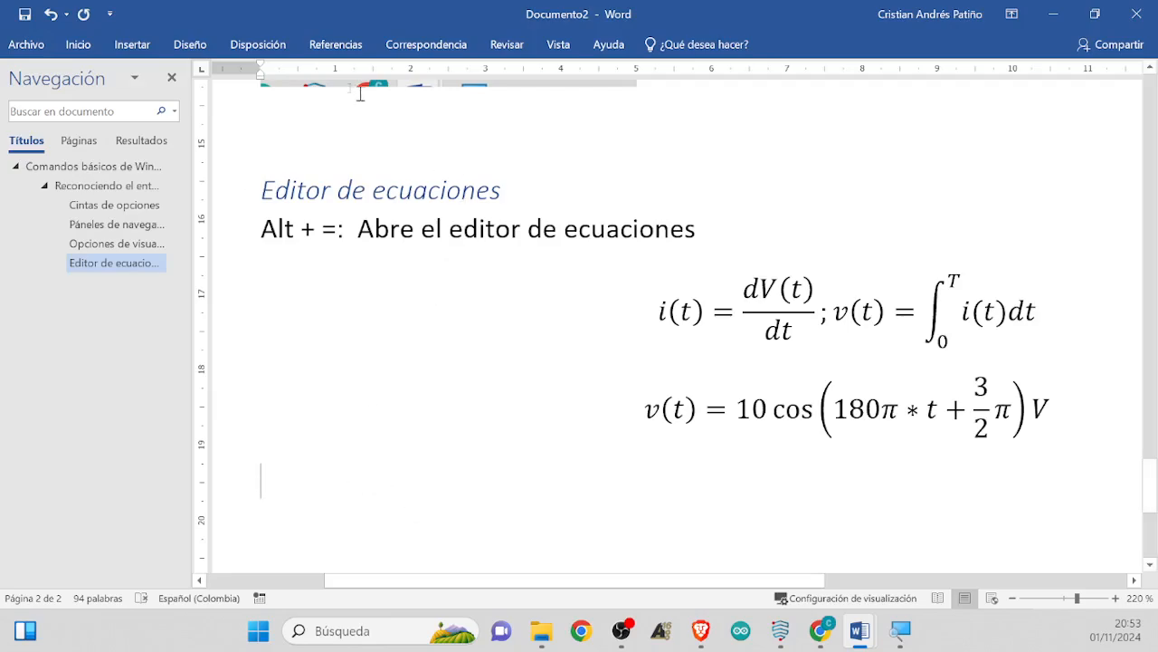
click(96, 48)
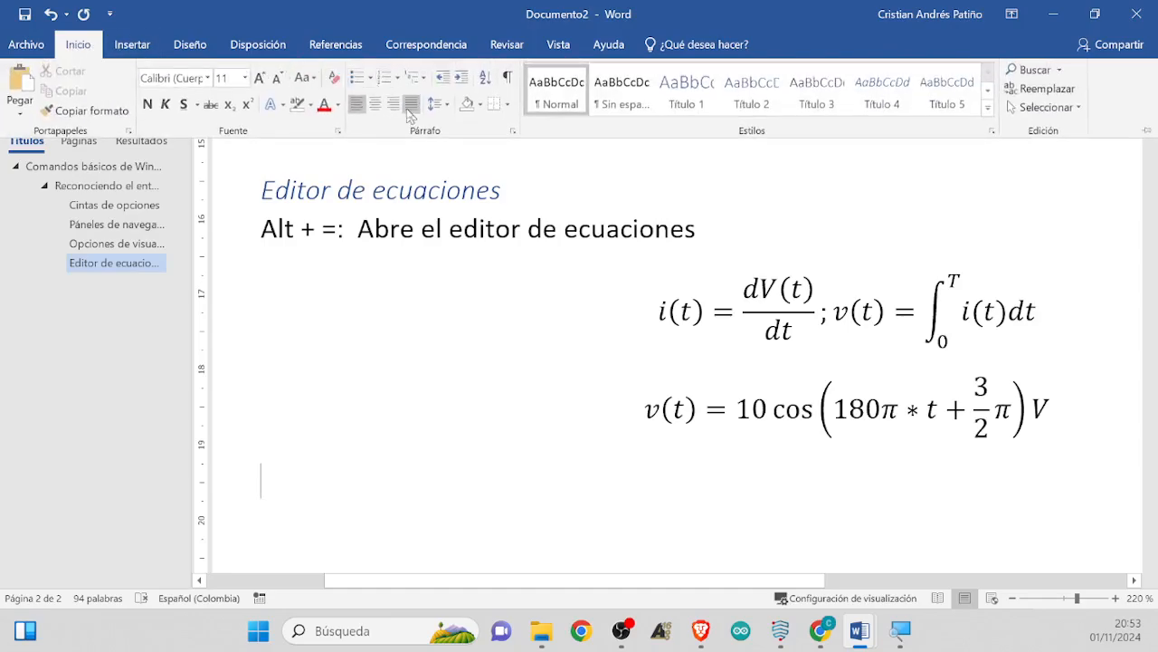
click(441, 480)
Copy the paragraph starting "Para el desarrollo de esta actividad" from the GFPI-F3-135_GA12 Word document and paste it below the cosine equation in Documento2
scroll(382, 470, up, 3)
scroll(382, 471, down, 5)
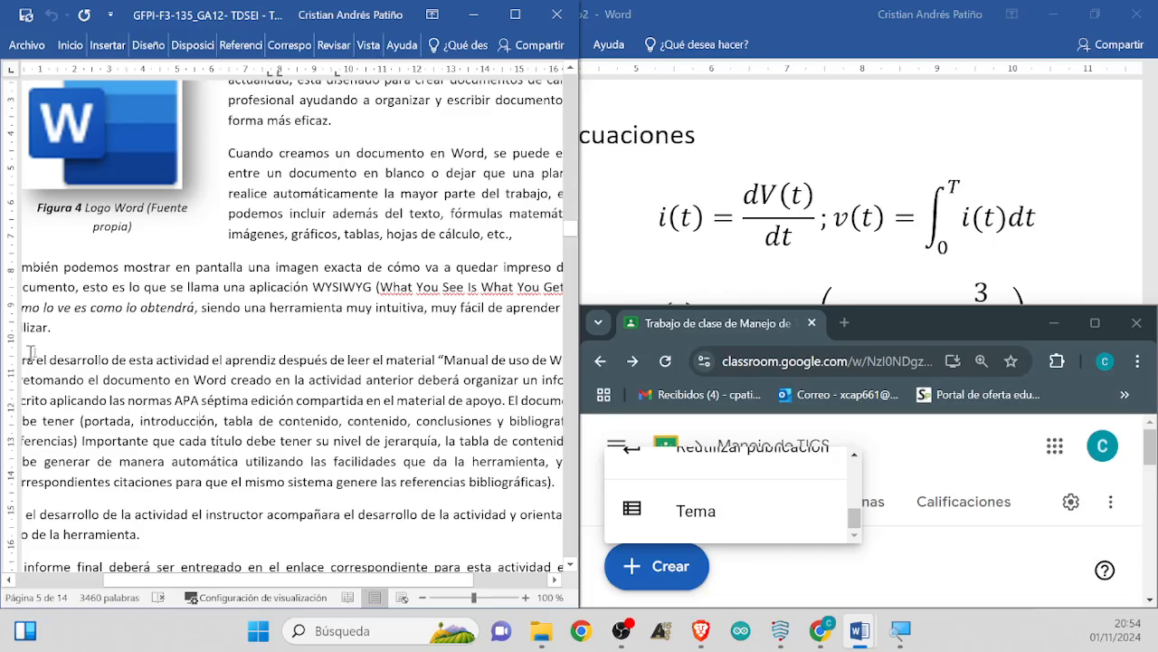
double_click(150, 439)
click(212, 520)
scroll(192, 518, down, 3)
drag(461, 487, 100, 402)
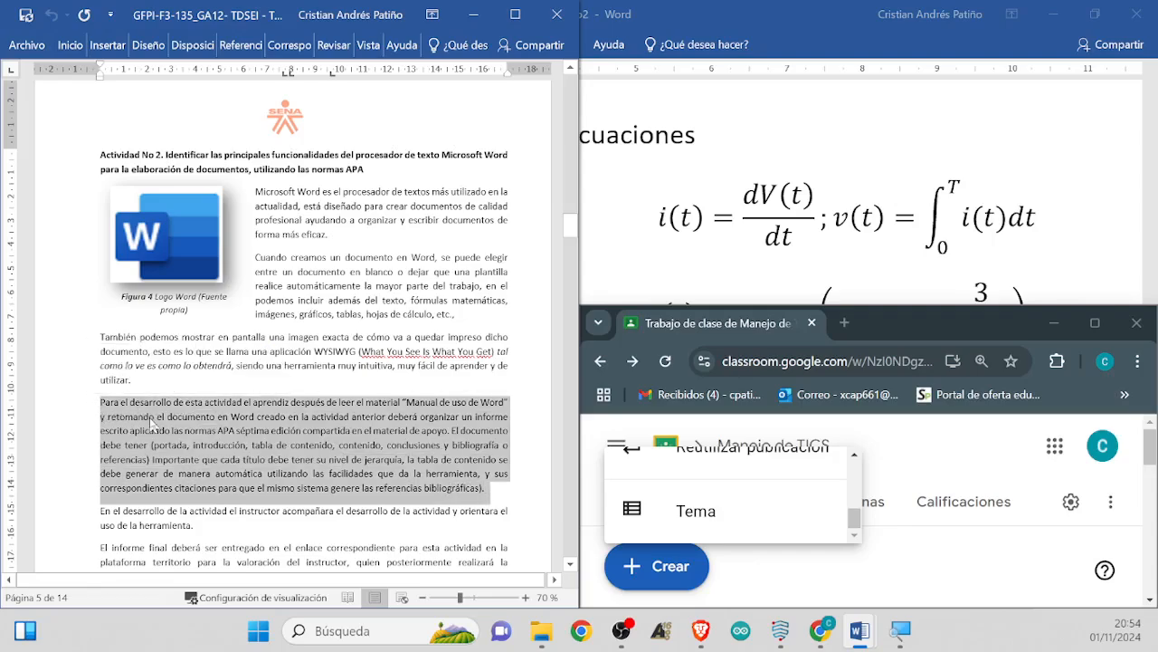
click(660, 278)
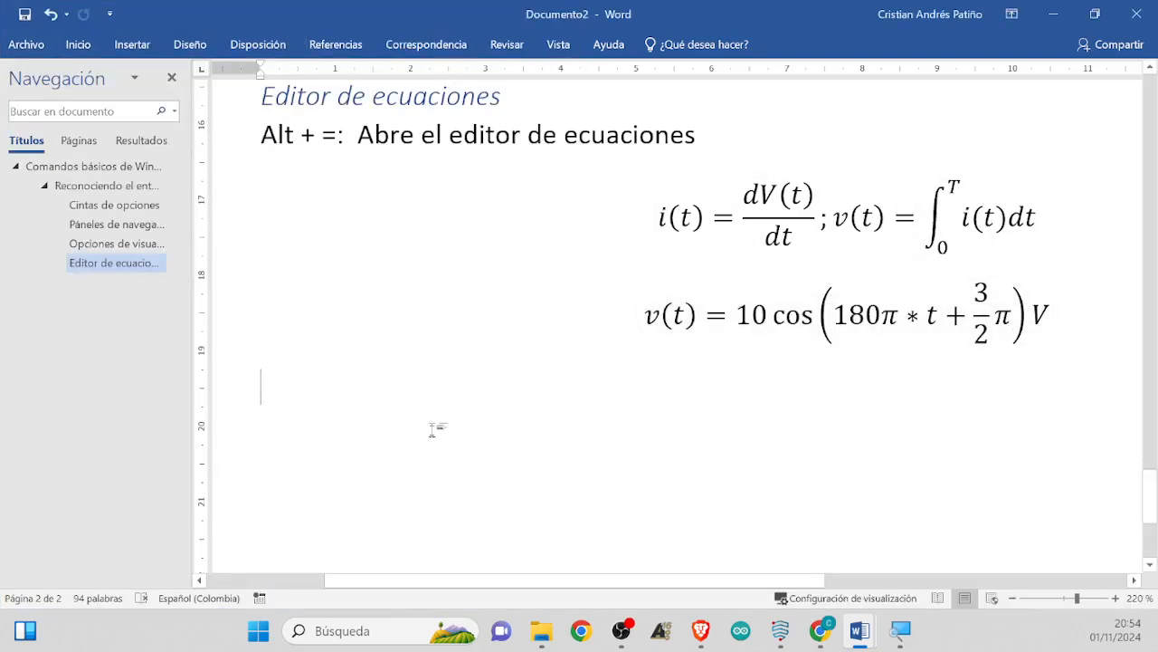
key(ctrl+v)
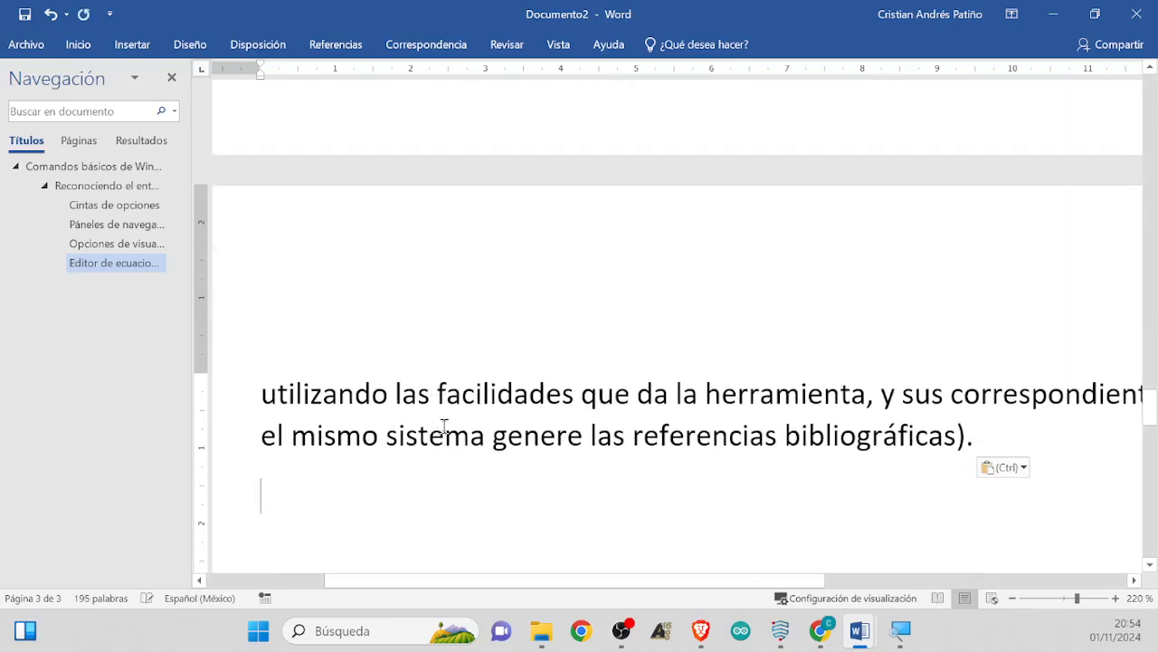
Review the pasted paragraph across the page break and the two equations above it
scroll(444, 422, down, 8)
scroll(480, 402, down, 3)
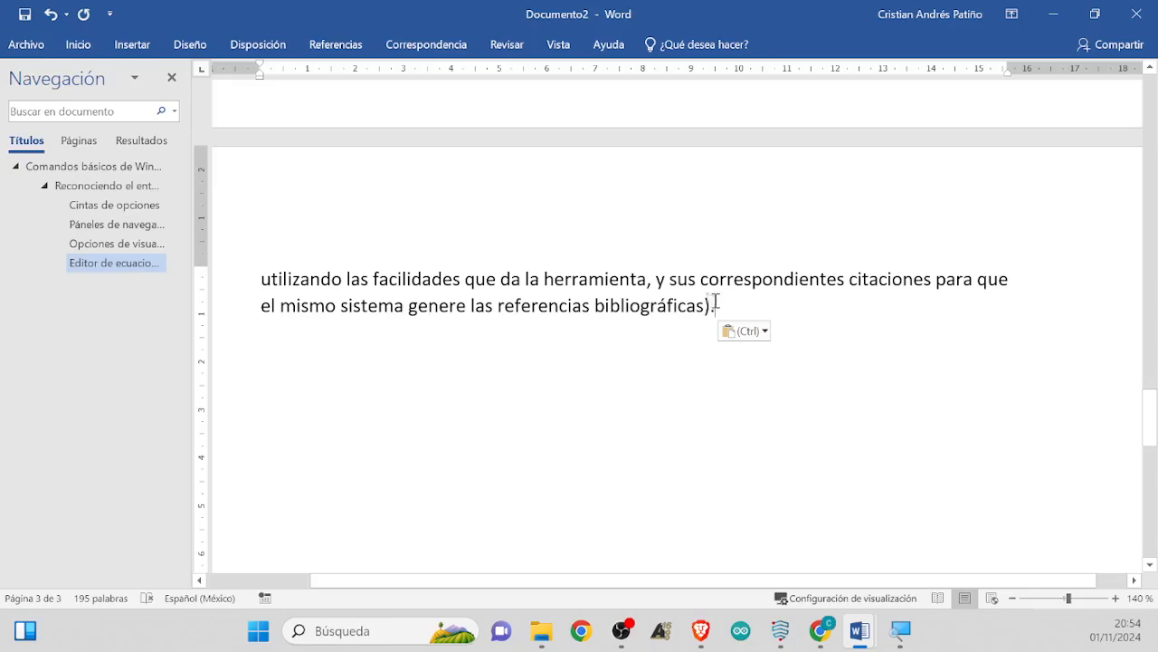
drag(716, 304, 600, 227)
scroll(502, 235, up, 4)
scroll(503, 235, up, 7)
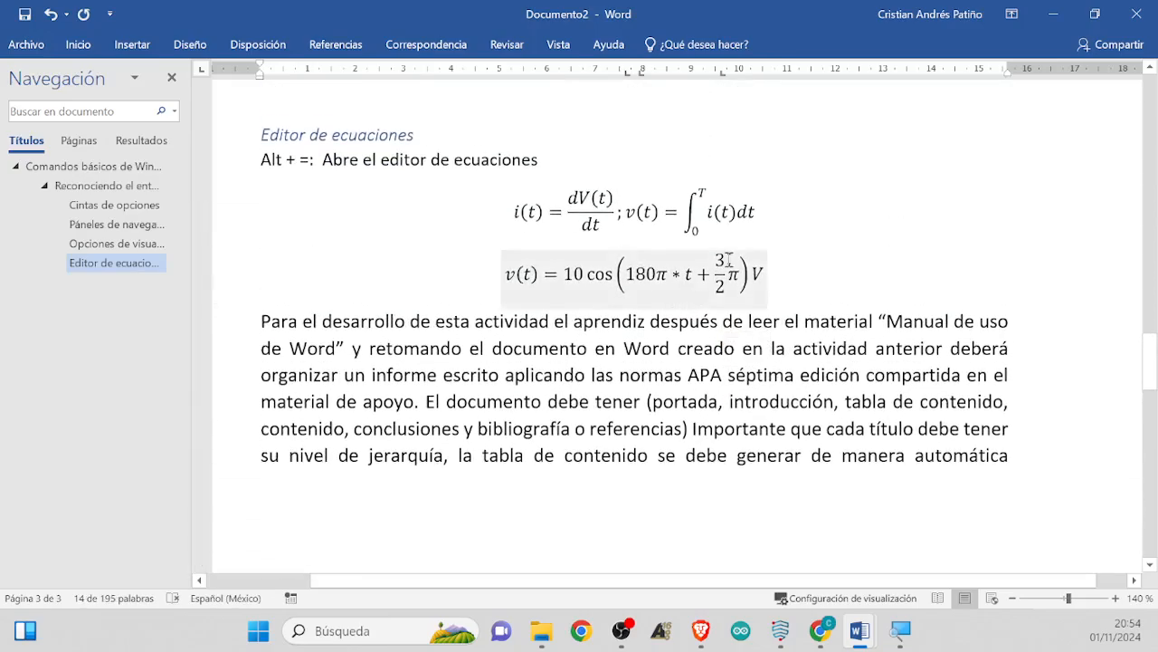
drag(793, 276, 533, 214)
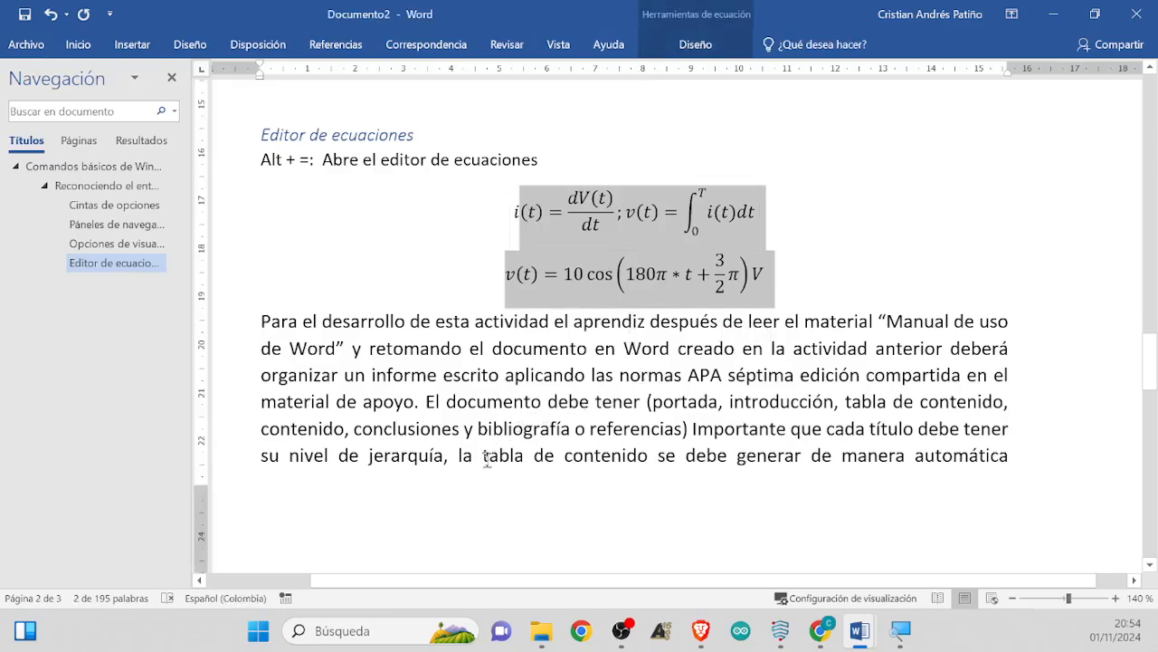
click(614, 403)
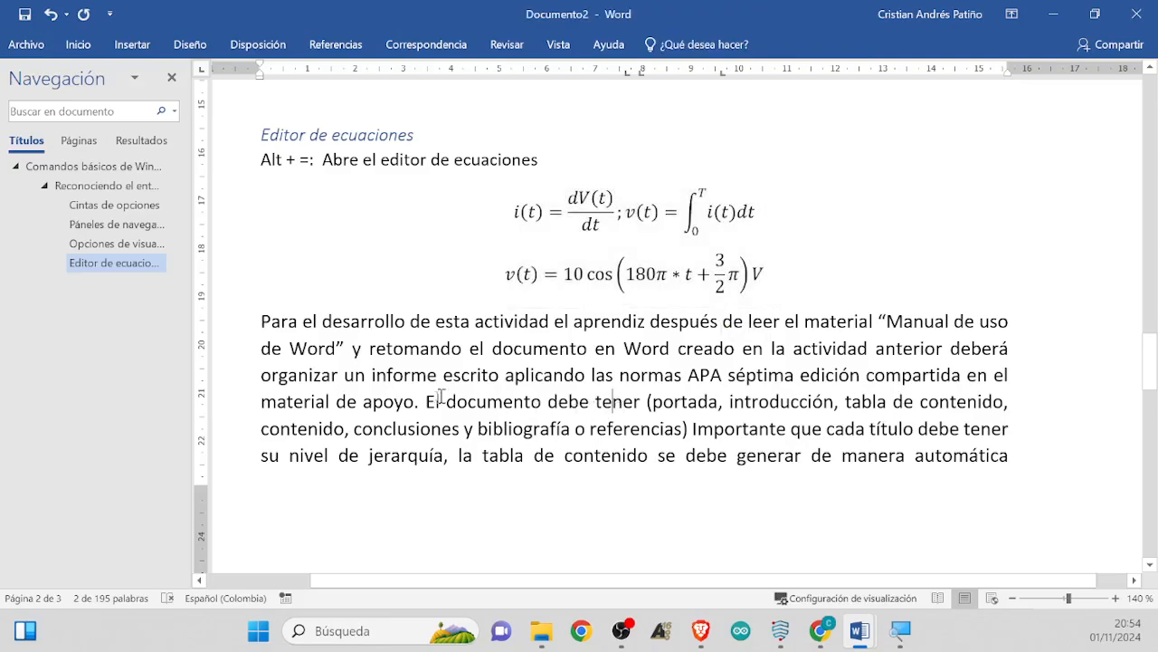
Add a line reading "Opciones de justificación" directly above the pasted paragraph
click(258, 320)
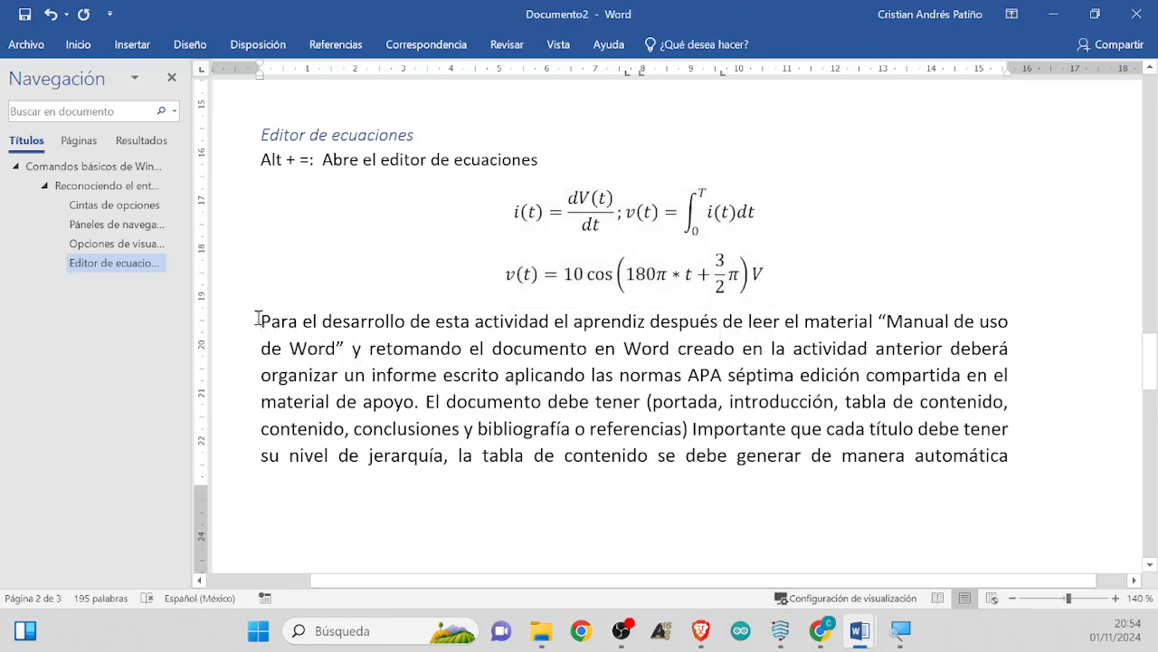
key(Return)
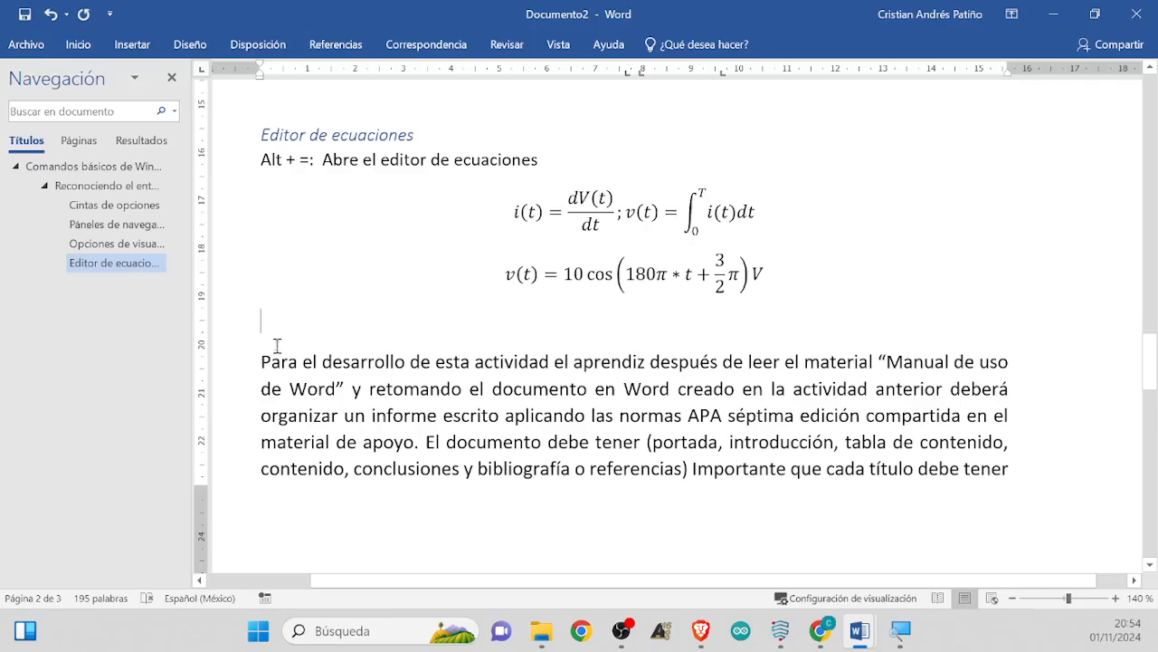
text(Op)
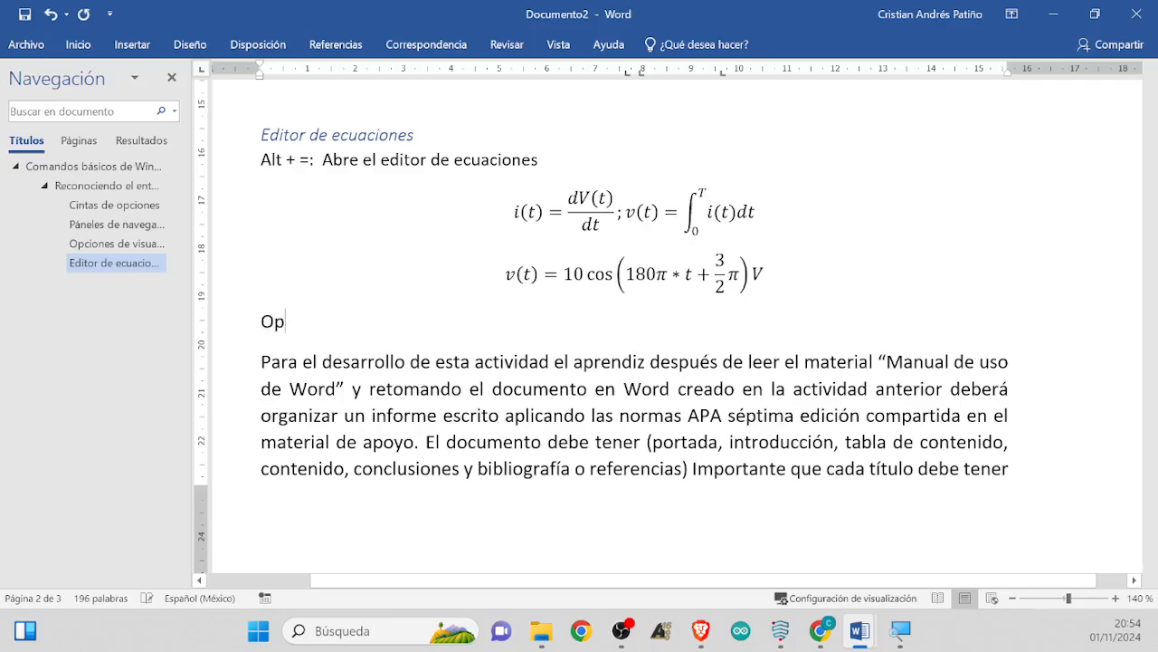
text(ciones de )
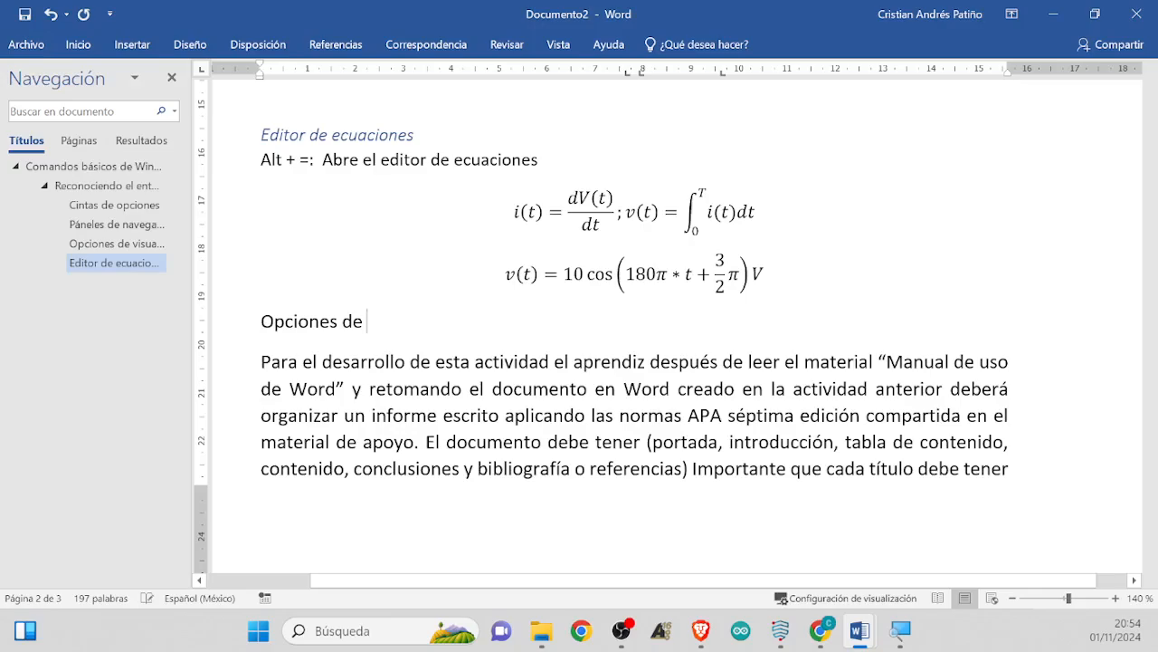
text(justificaci)
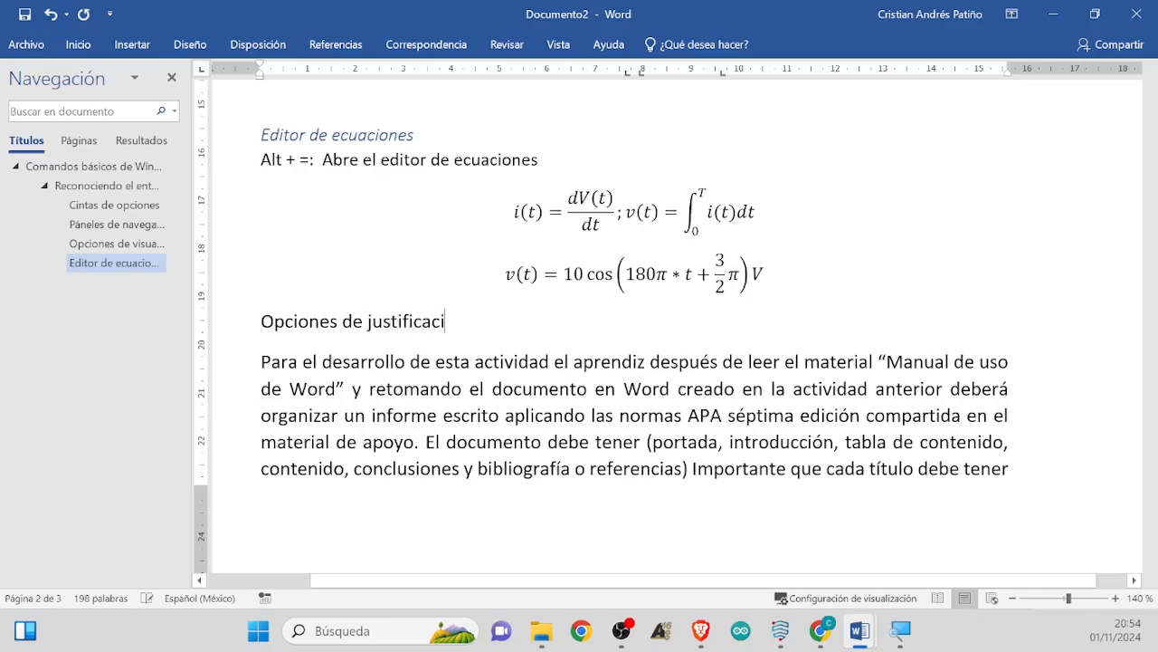
text(ón)
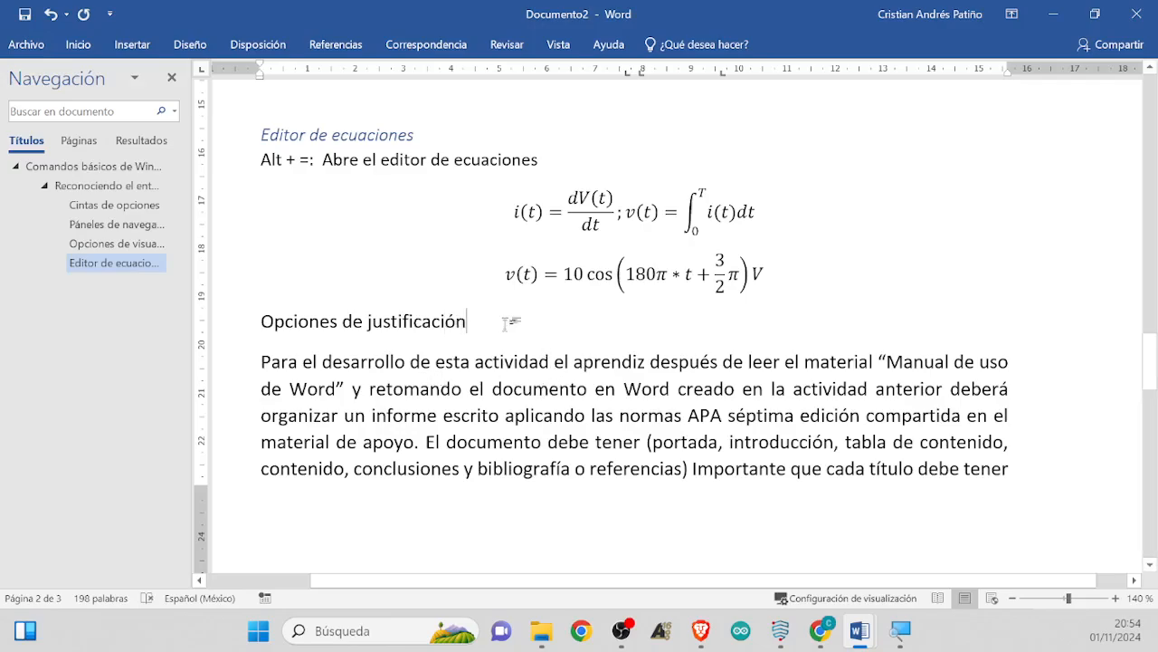
Apply the same heading style as Editor de ecuaciones to the "Opciones de justificación" line
drag(508, 325, 264, 308)
click(473, 331)
drag(472, 327, 265, 323)
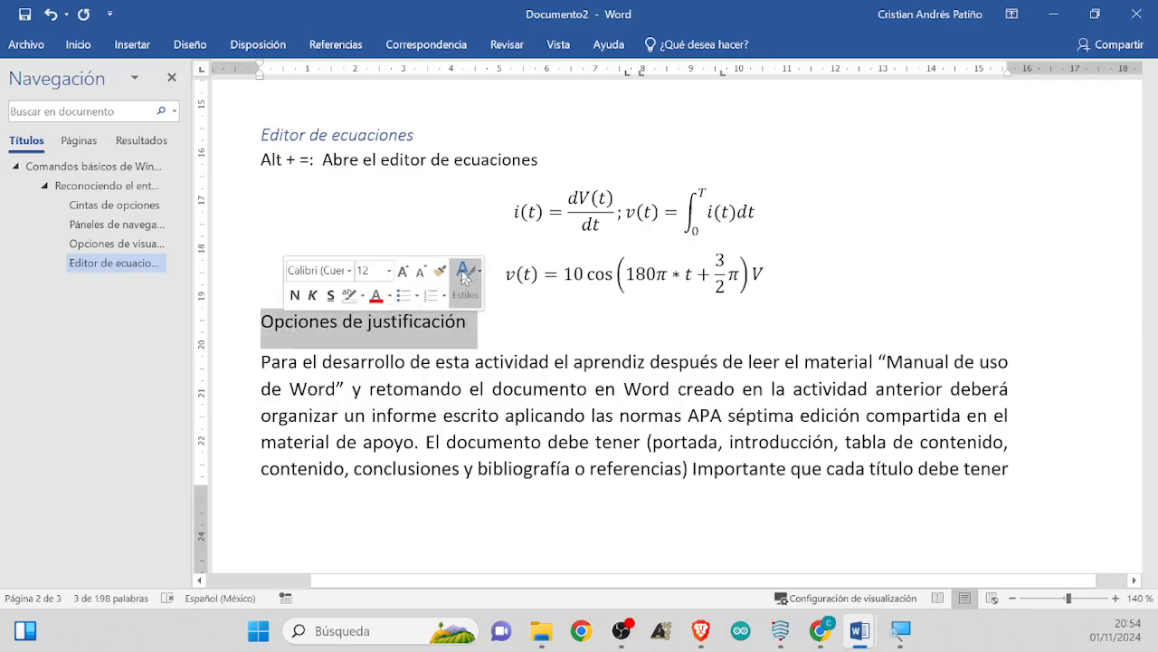
click(464, 274)
click(541, 384)
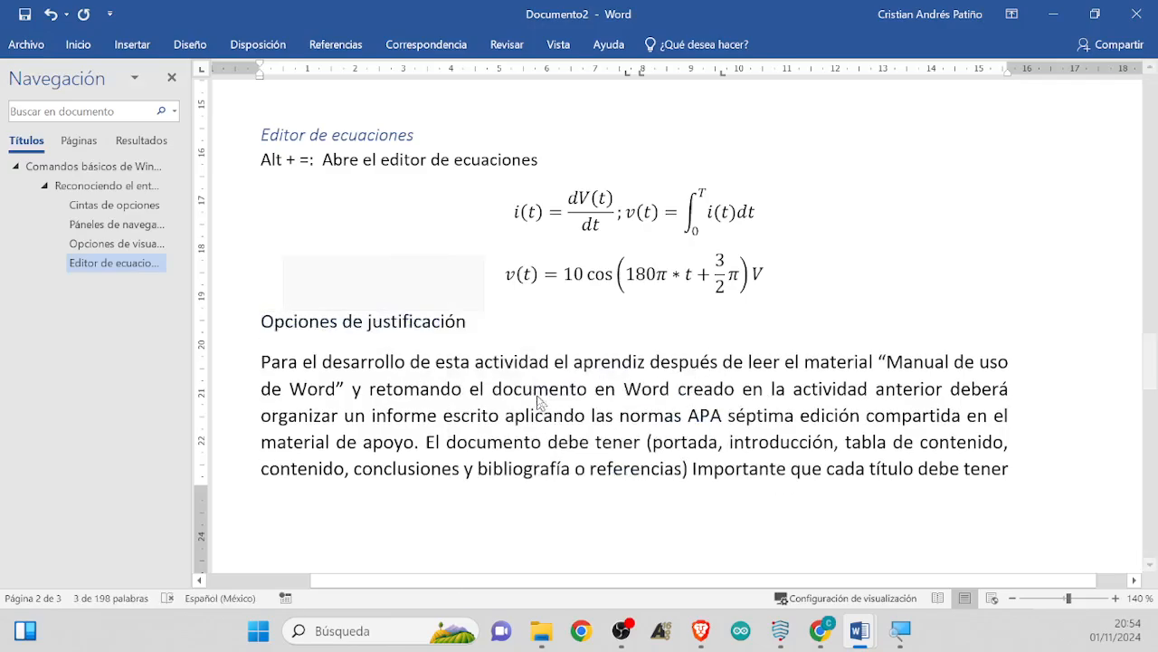
click(502, 330)
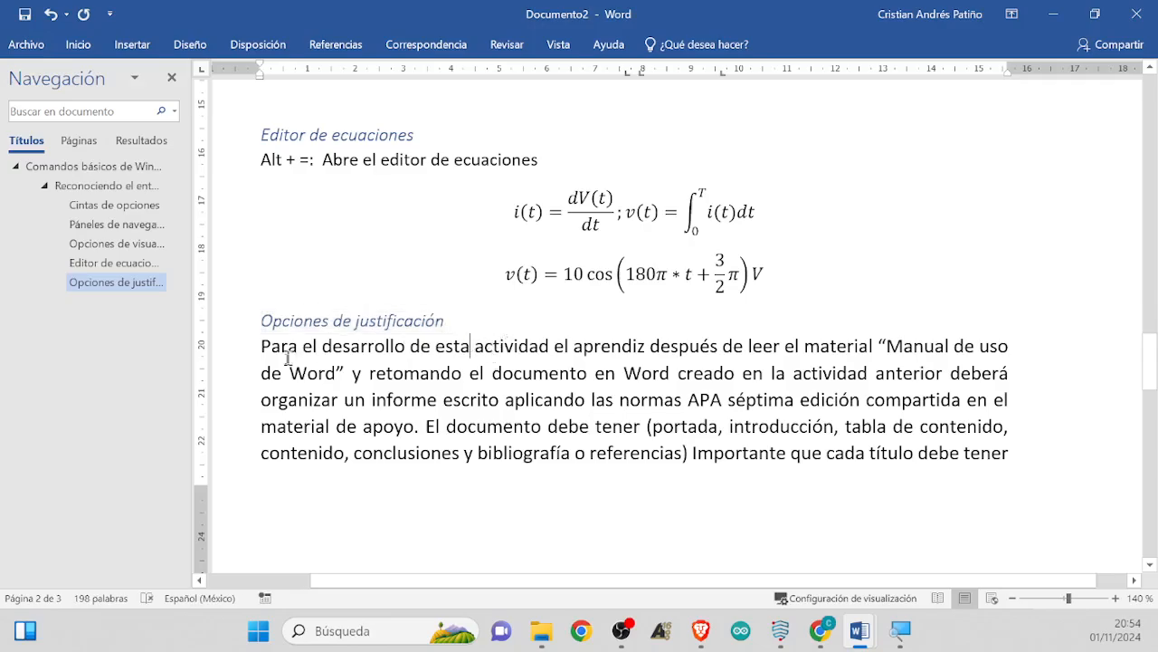
Left-align the whole sample paragraph under the "Opciones de justificación" heading
drag(261, 351, 749, 472)
scroll(734, 480, up, 5)
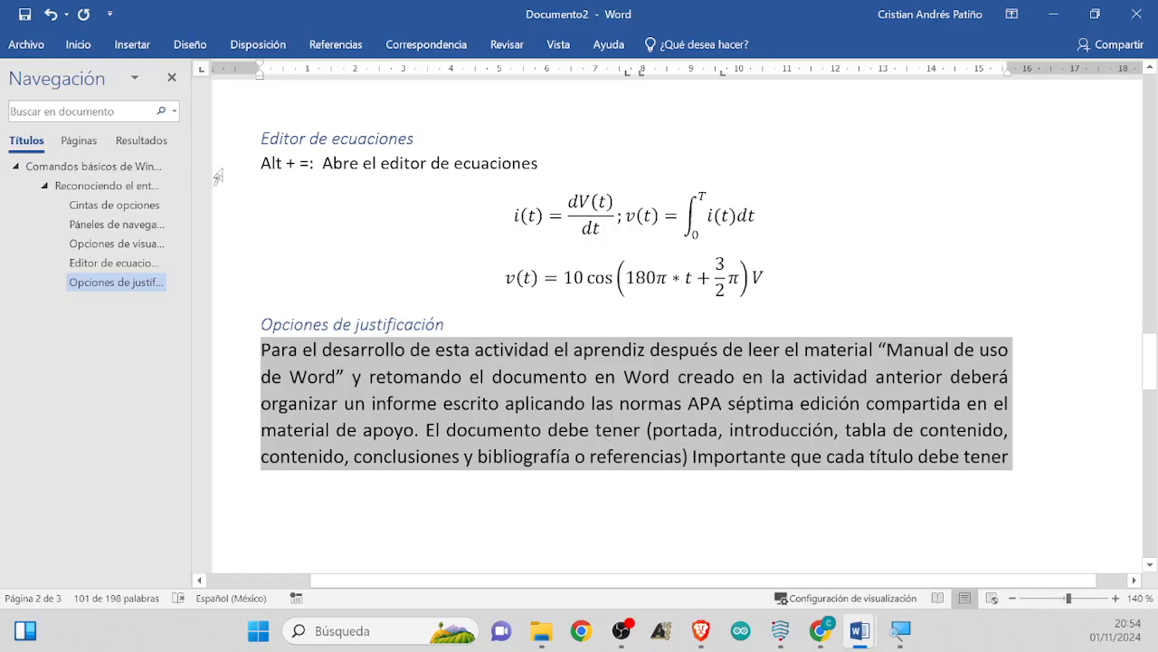
click(62, 46)
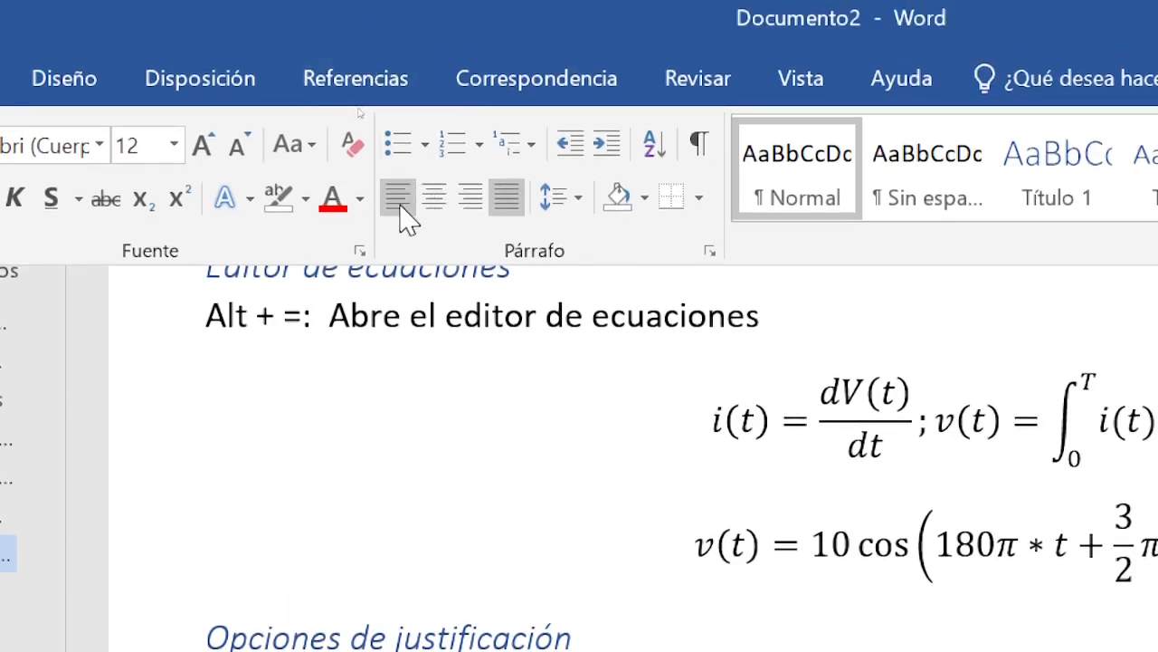
click(400, 218)
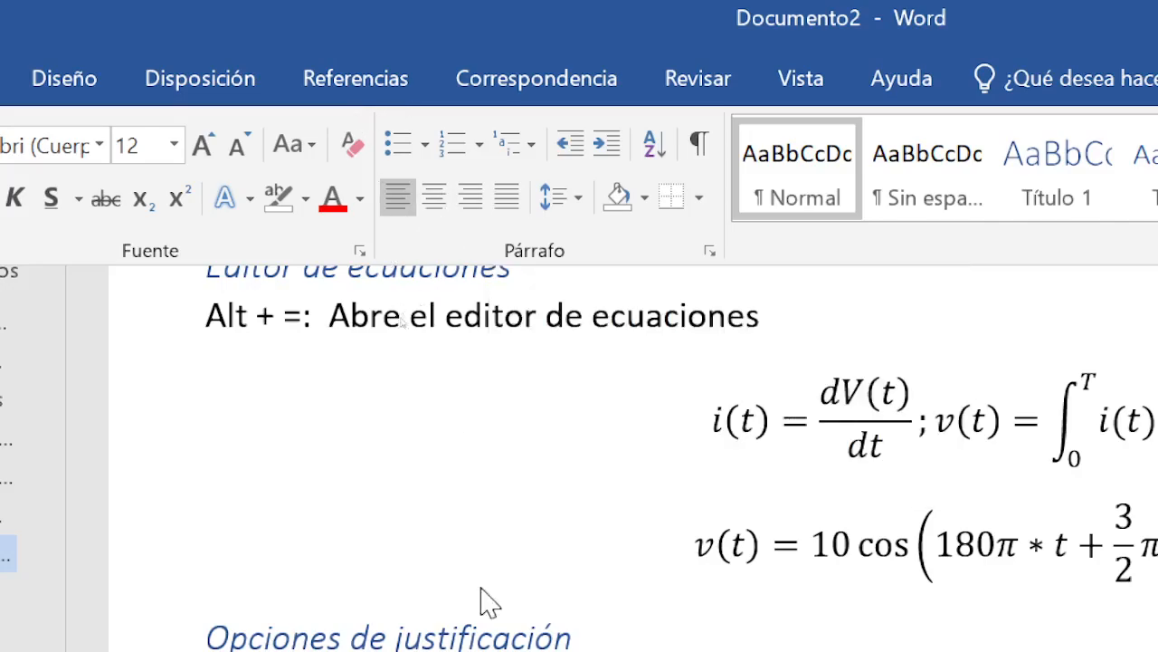
Examine the line endings of the left-aligned sample paragraph on both sides of the page break
scroll(485, 590, down, 3)
scroll(546, 497, down, 7)
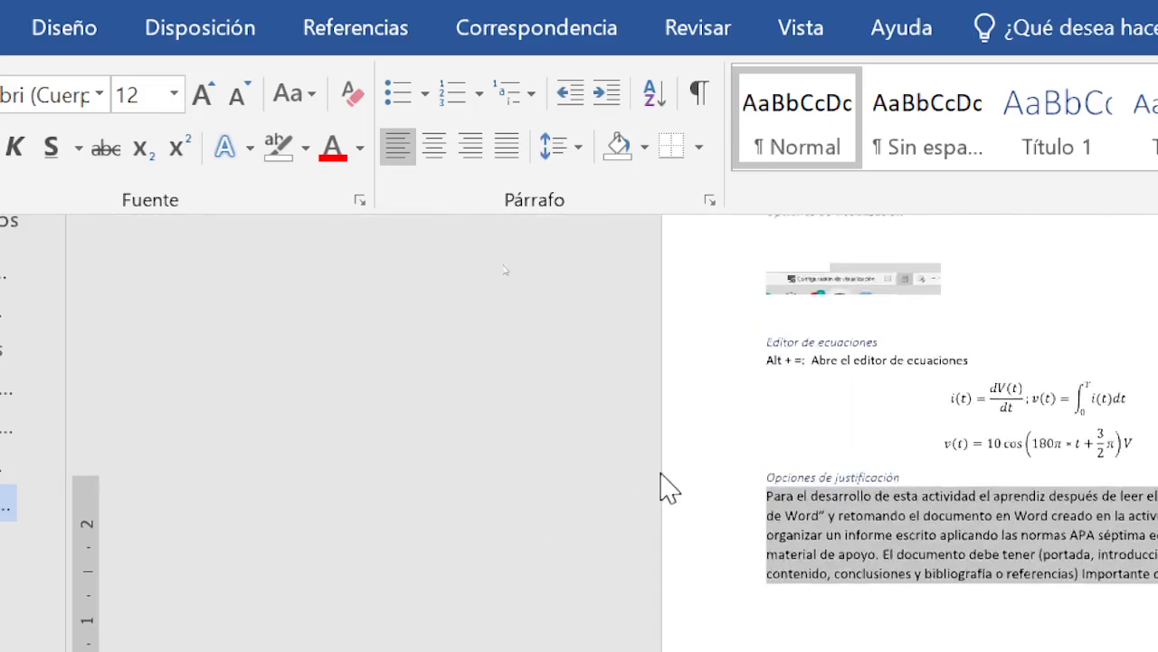
click(959, 563)
scroll(896, 572, down, 2)
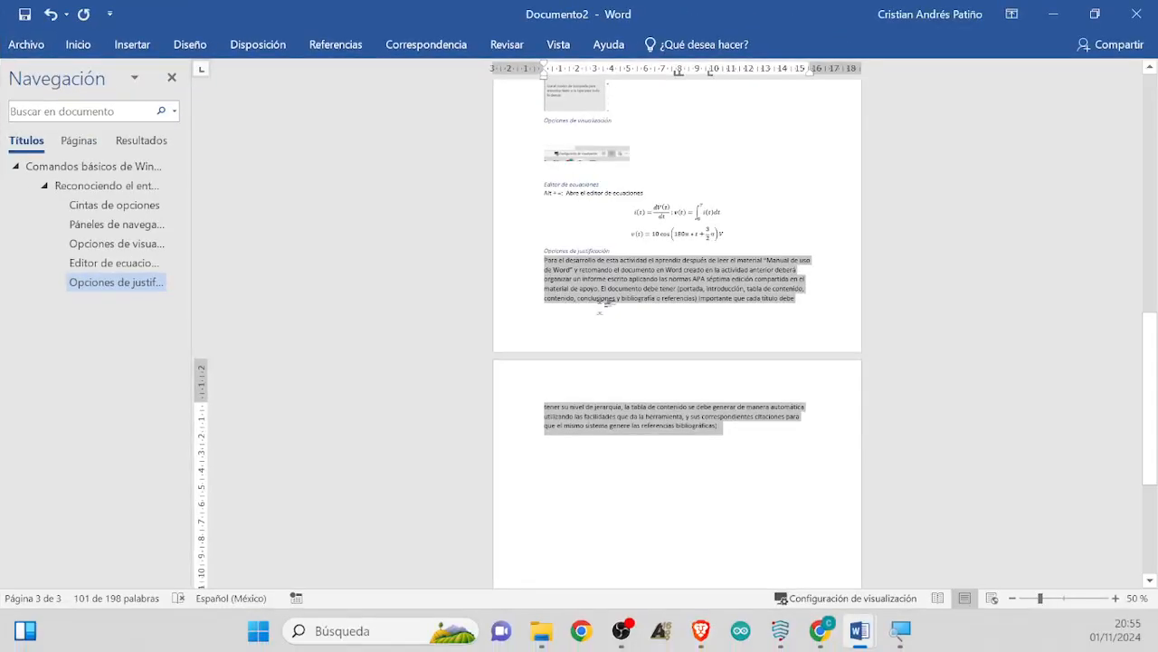
scroll(883, 552, up, 7)
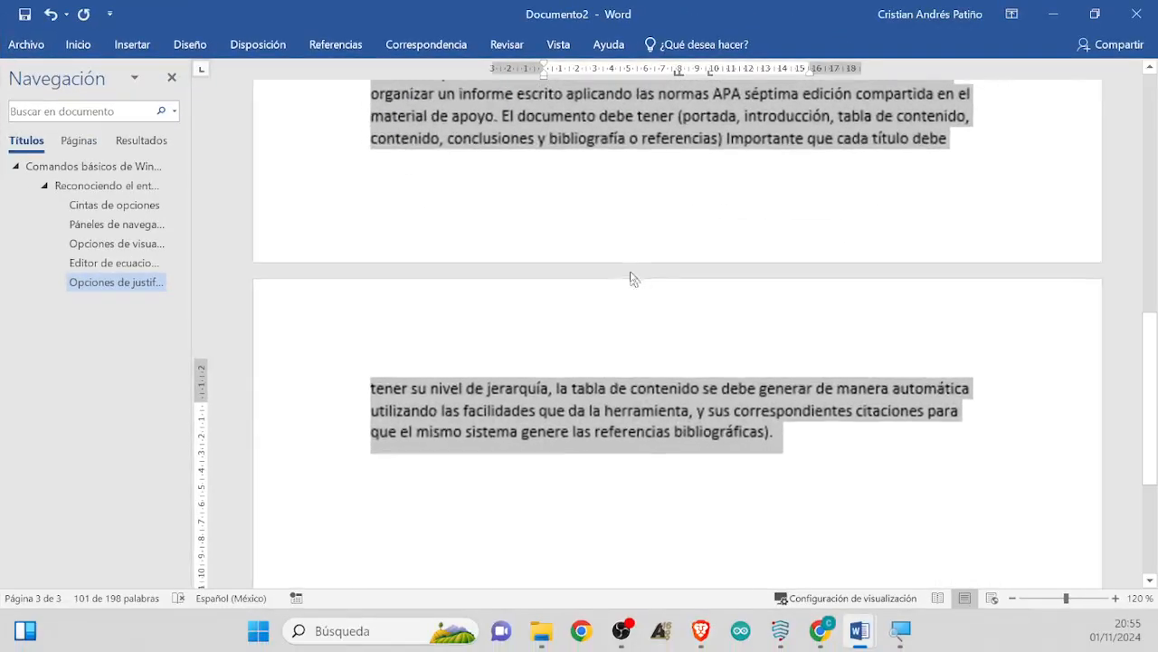
scroll(634, 279, up, 4)
scroll(574, 269, up, 1)
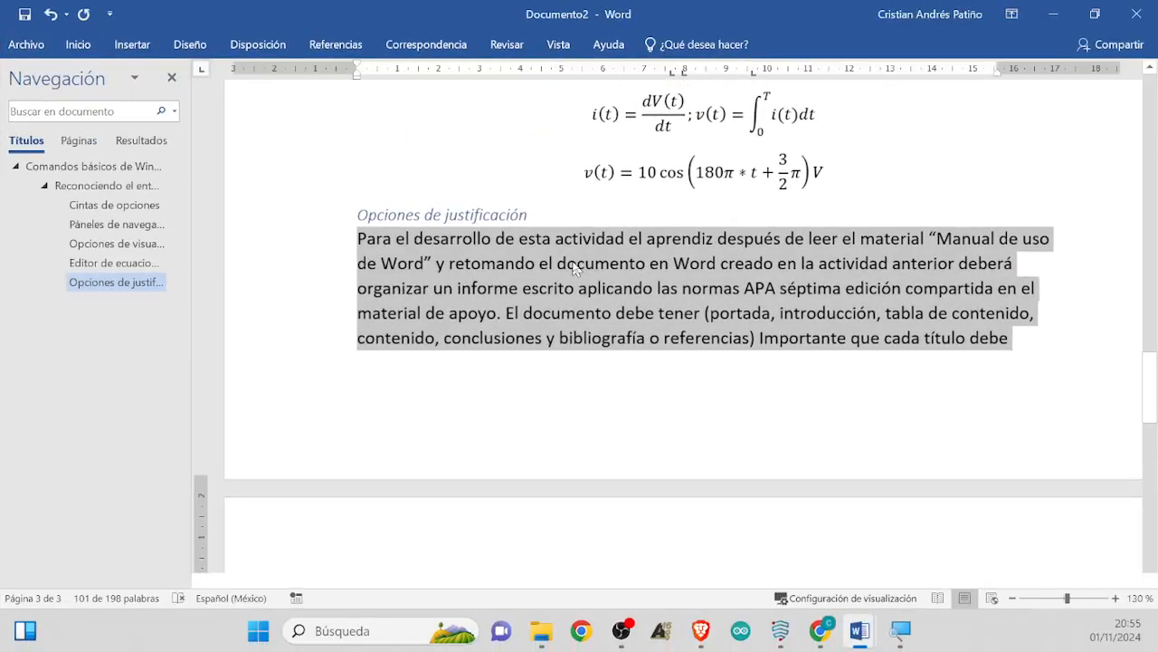
scroll(580, 272, up, 2)
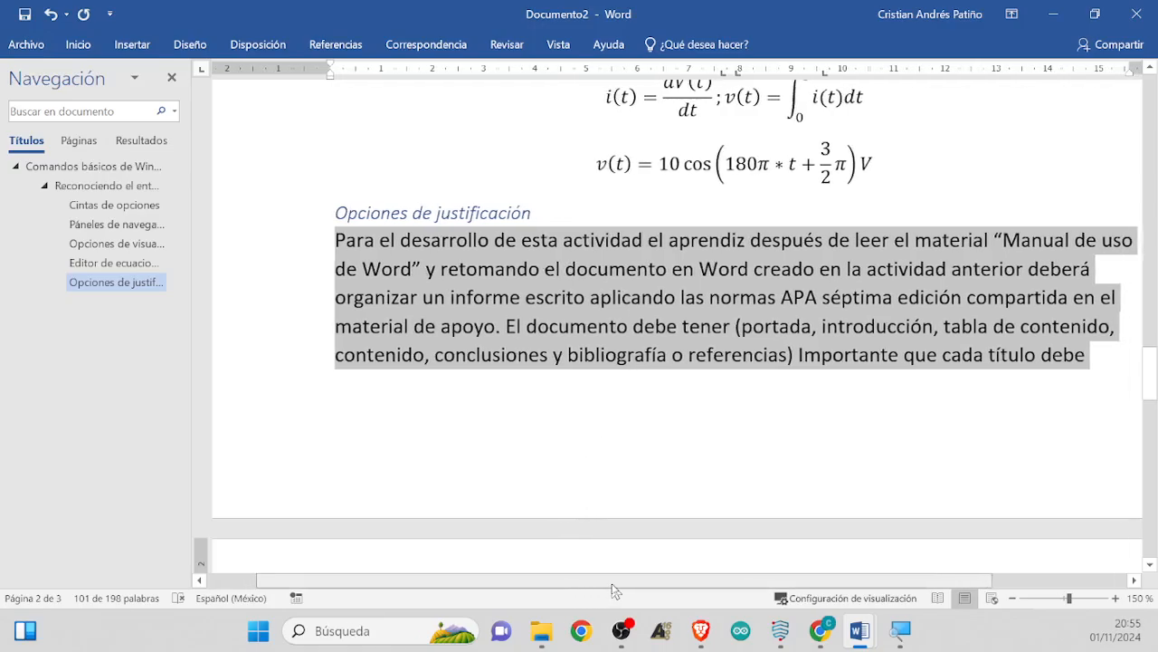
drag(612, 585, 642, 587)
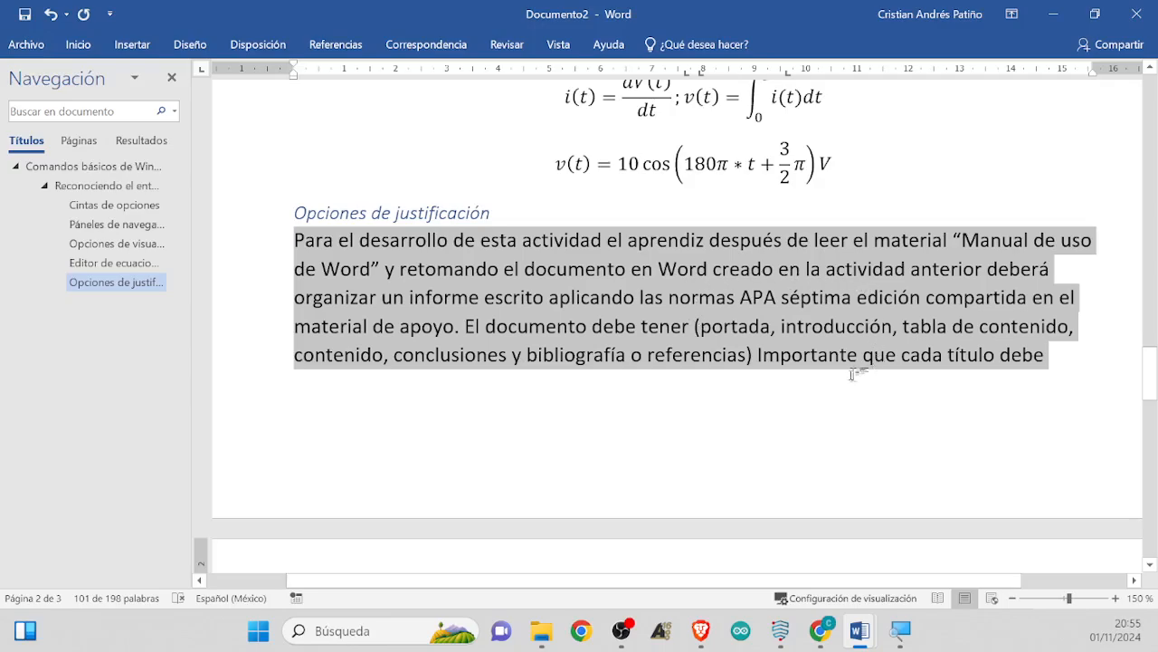
Extend the "Opciones de justificación" heading to read "Opciones de justificación e interlineado"
click(496, 212)
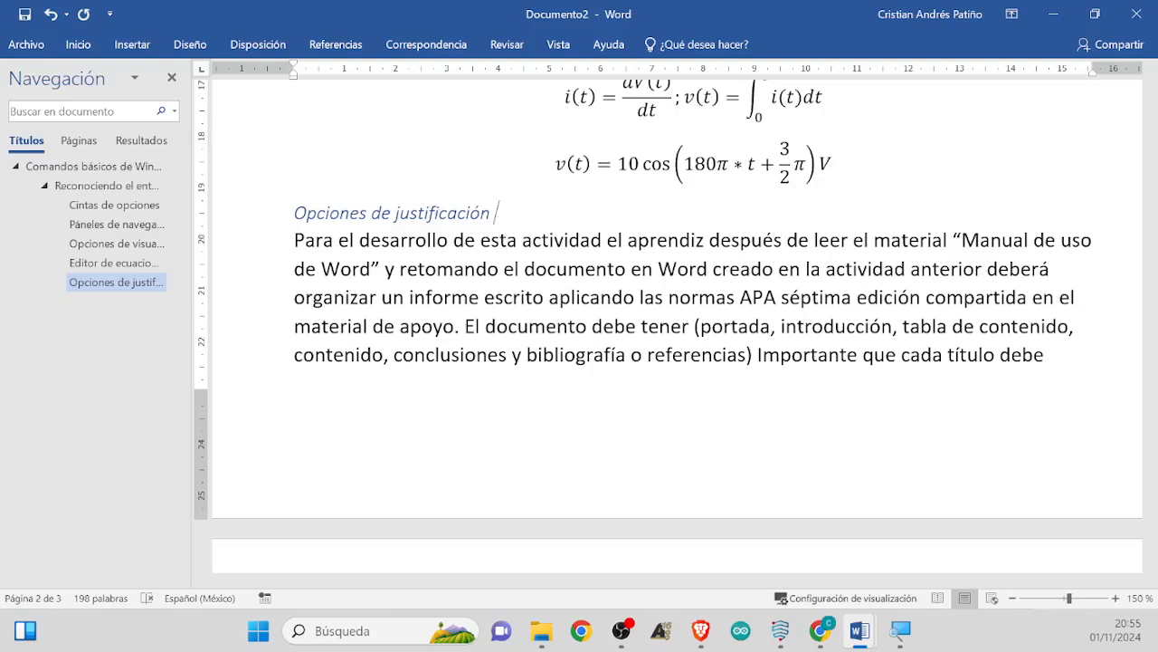
text(e interlineado)
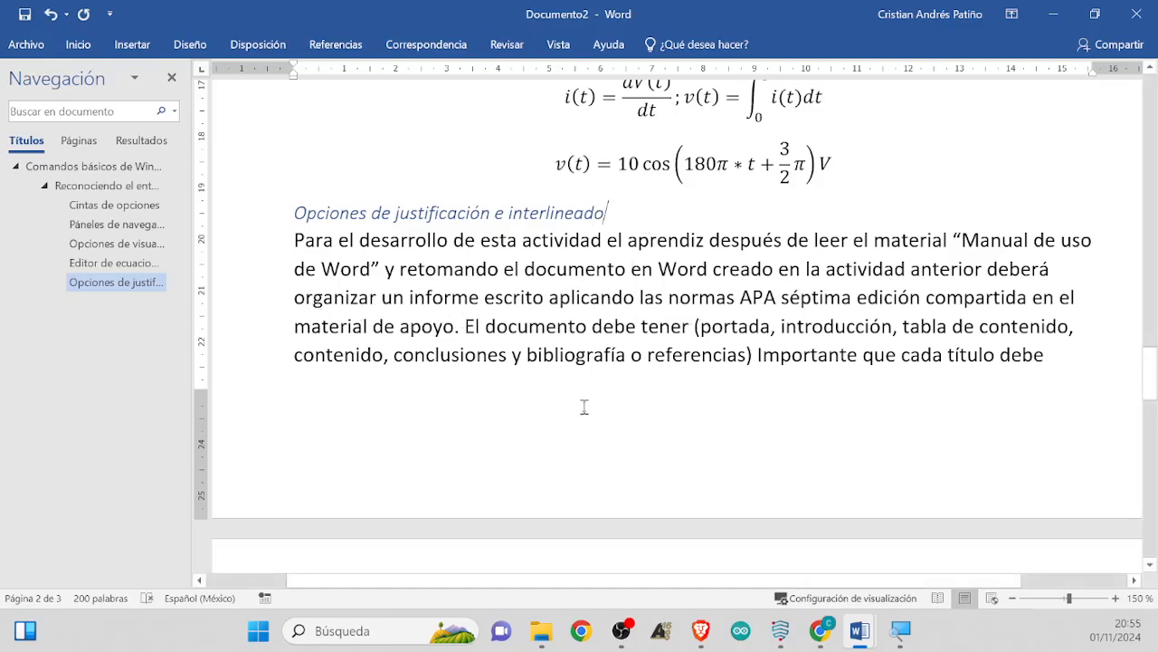
Select the entire sample paragraph below the "Opciones de justificación e interlineado" heading, including its lines on the following page
scroll(585, 406, up, 2)
ctrl+scroll(517, 432, up, 2)
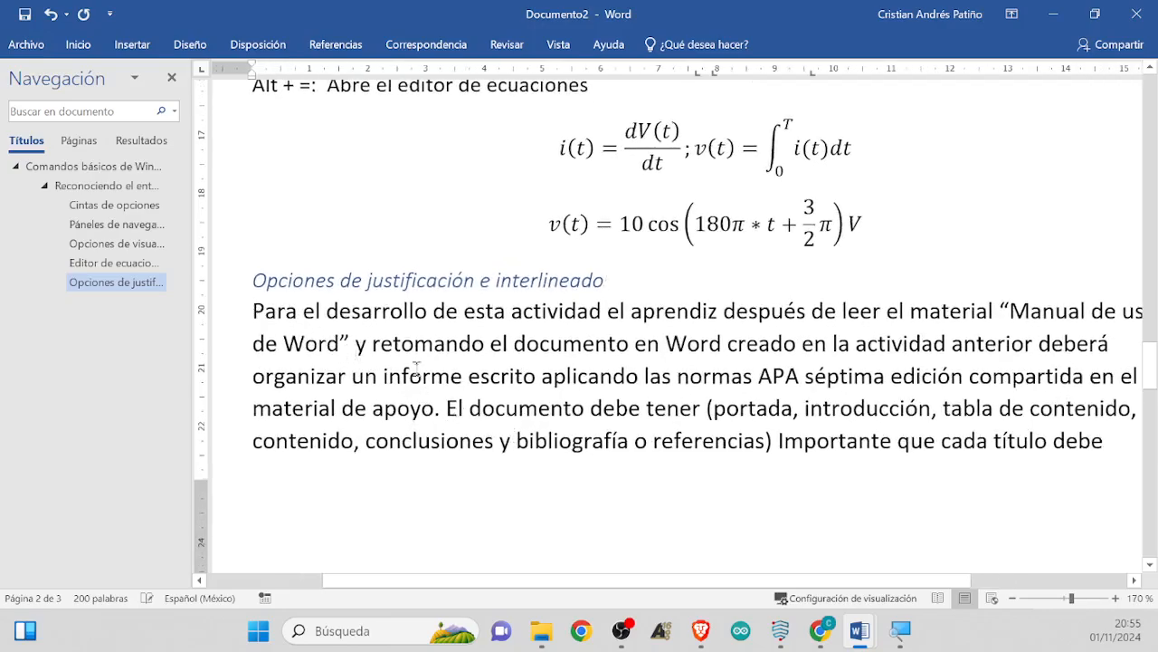
key(shift+End)
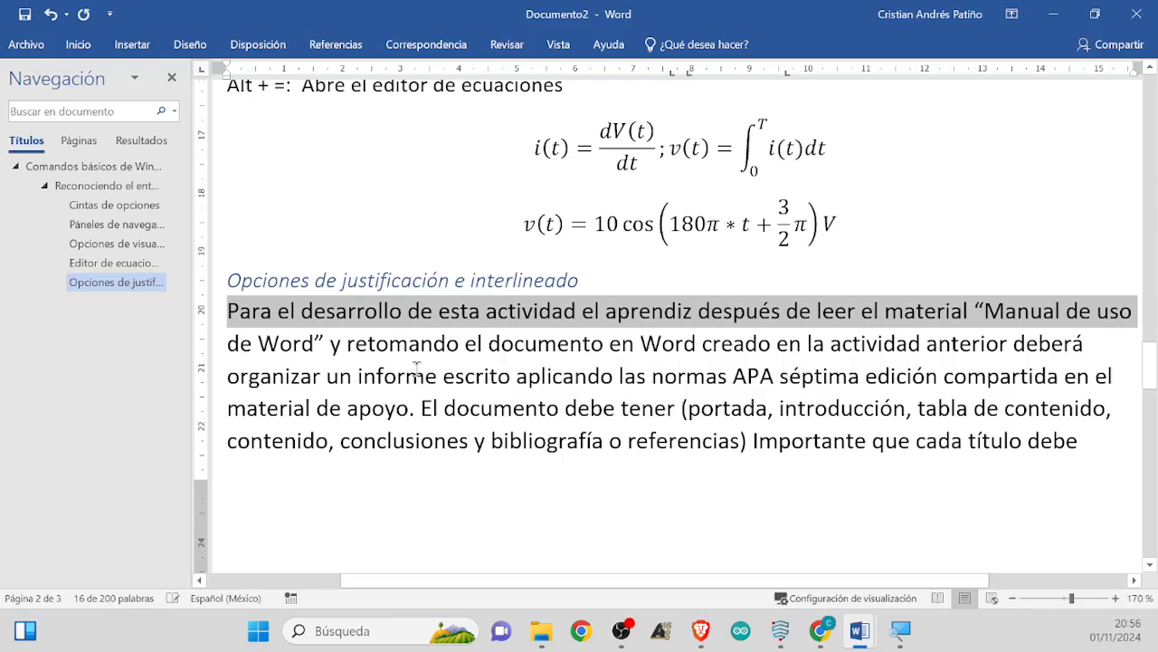
key(ctrl+shift+Down)
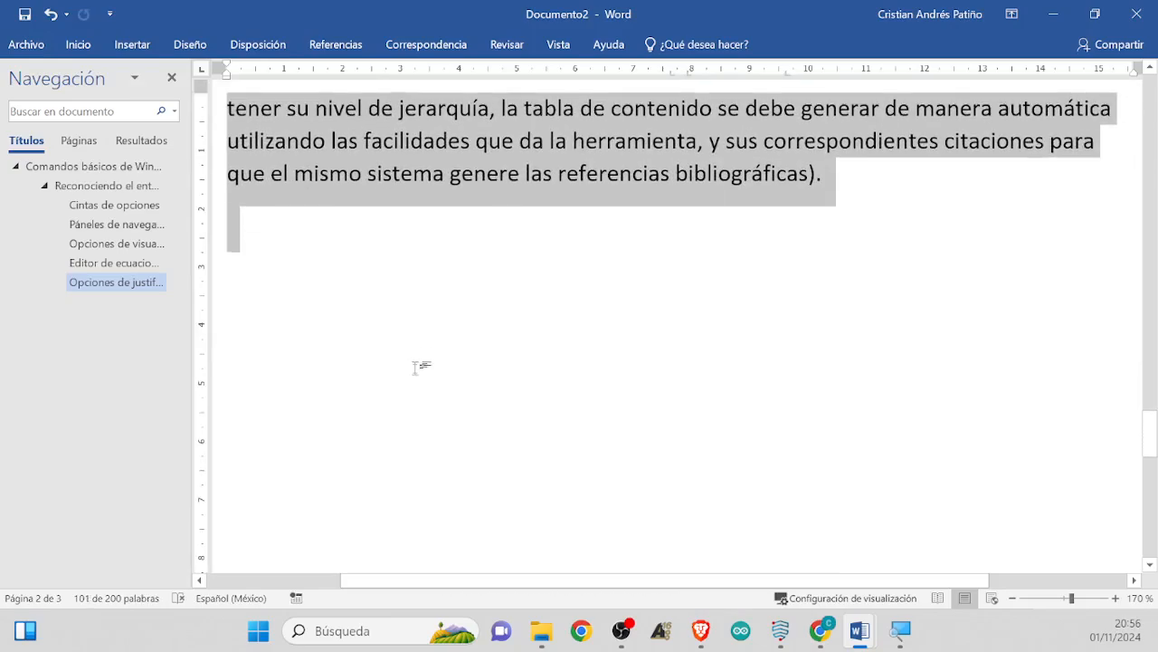
scroll(517, 393, up, 5)
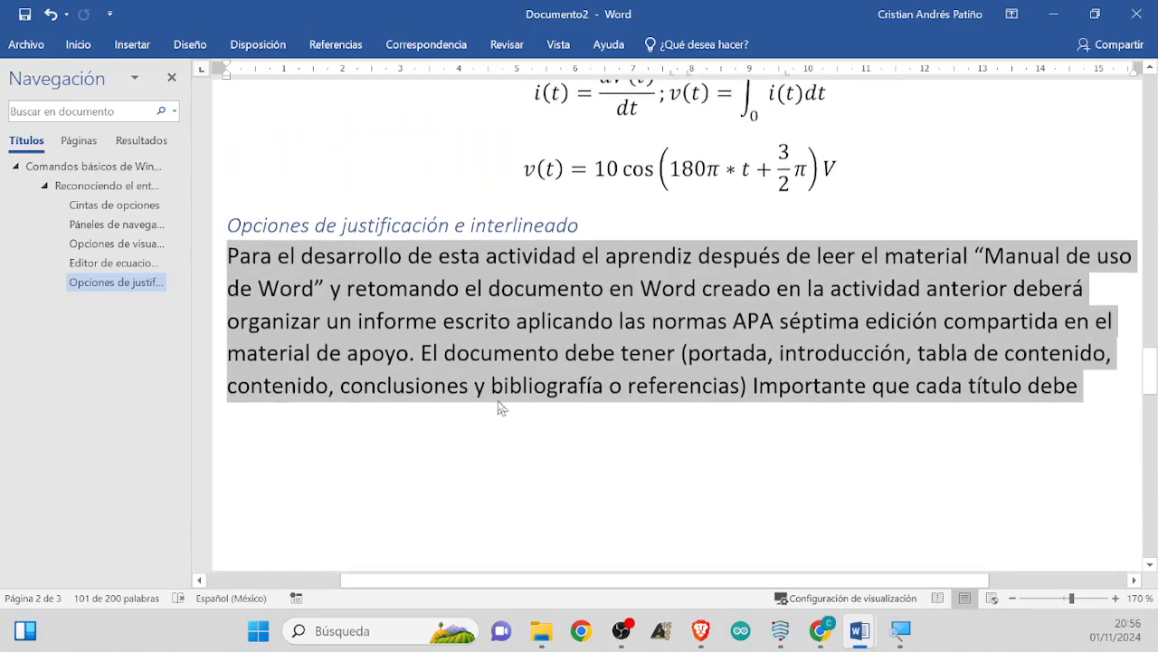
drag(537, 584, 535, 586)
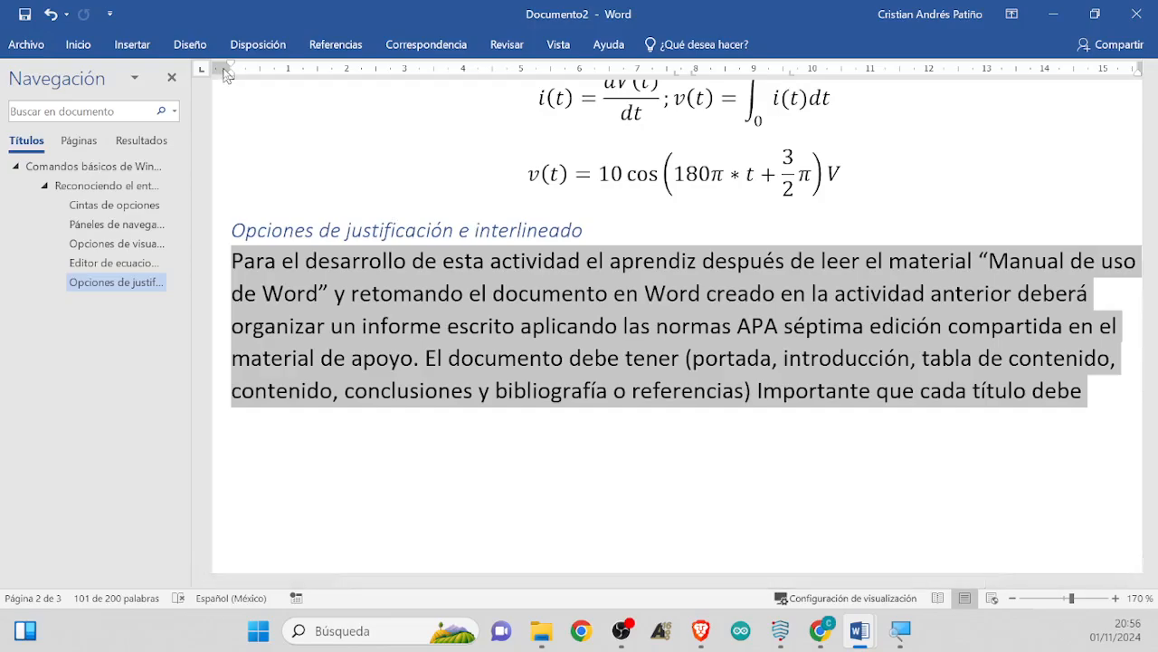
Try moving the selected paragraph's right indent inward on the ruler, and undo the change
drag(230, 72, 231, 71)
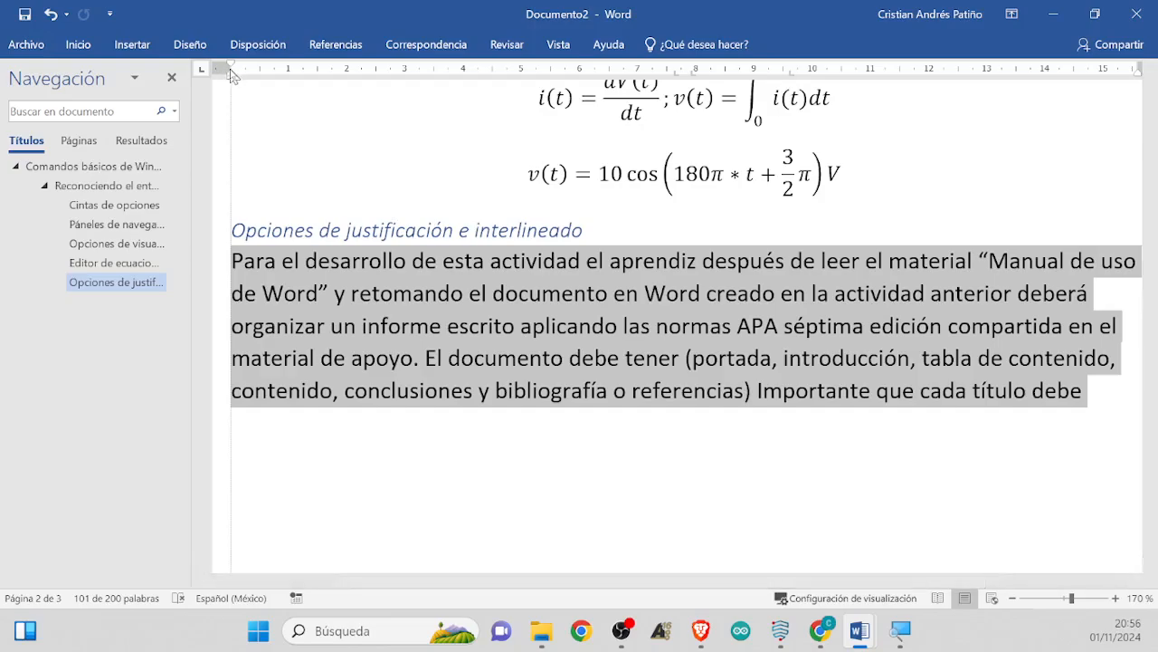
click(1137, 74)
mouse_move(1138, 80)
mouse_down()
mouse_move(1090, 91)
mouse_move(1118, 72)
mouse_up()
key(ctrl+z)
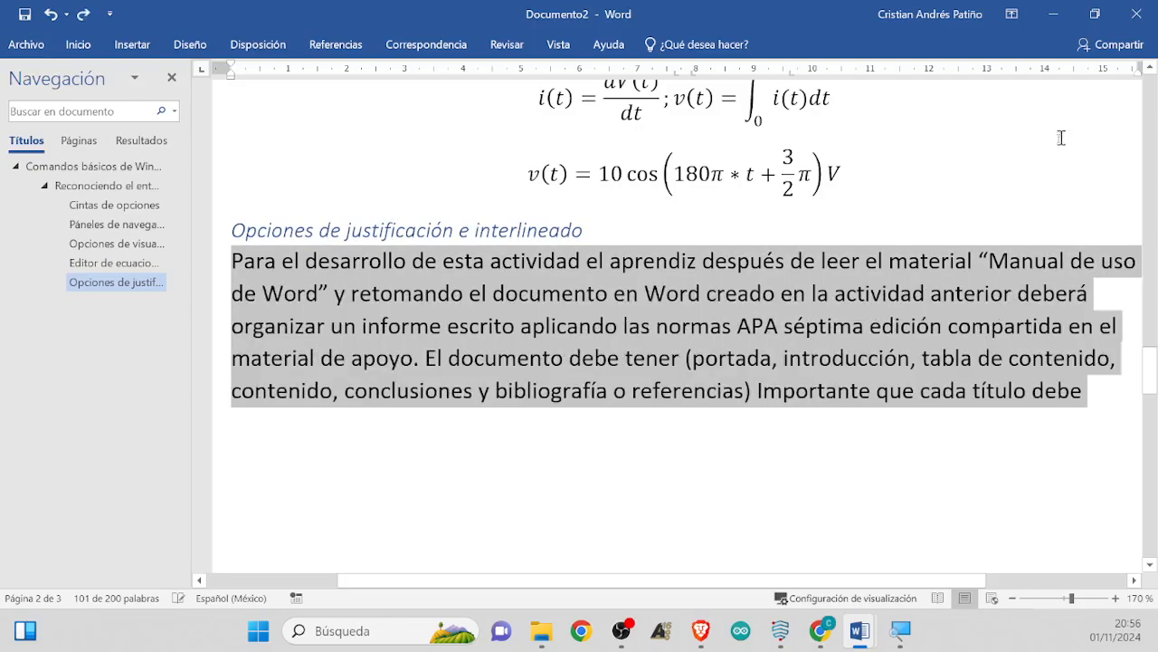
Justify the selected sample paragraph and check its lines across the page break
scroll(489, 427, down, 3)
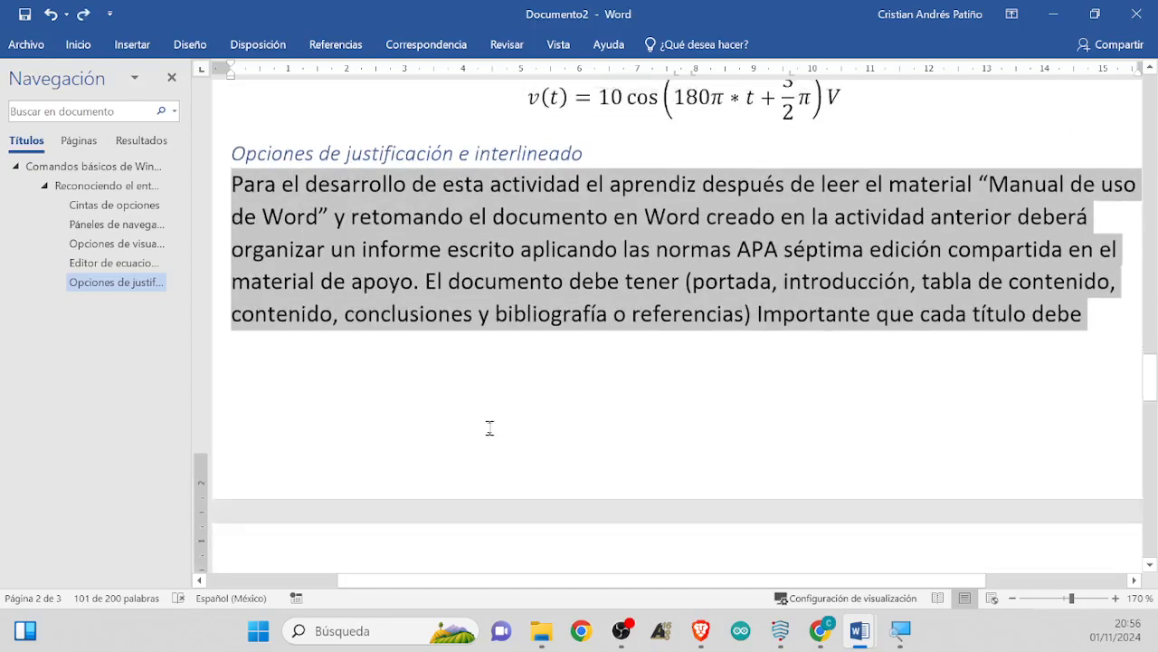
scroll(488, 434, up, 3)
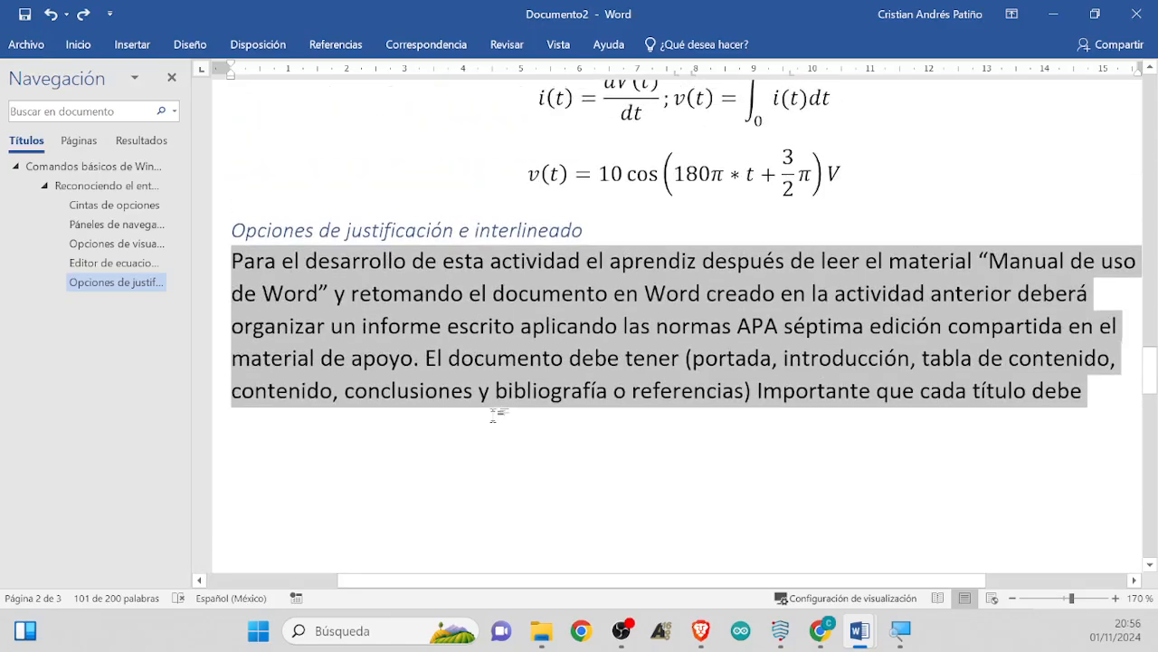
key(ctrl+j)
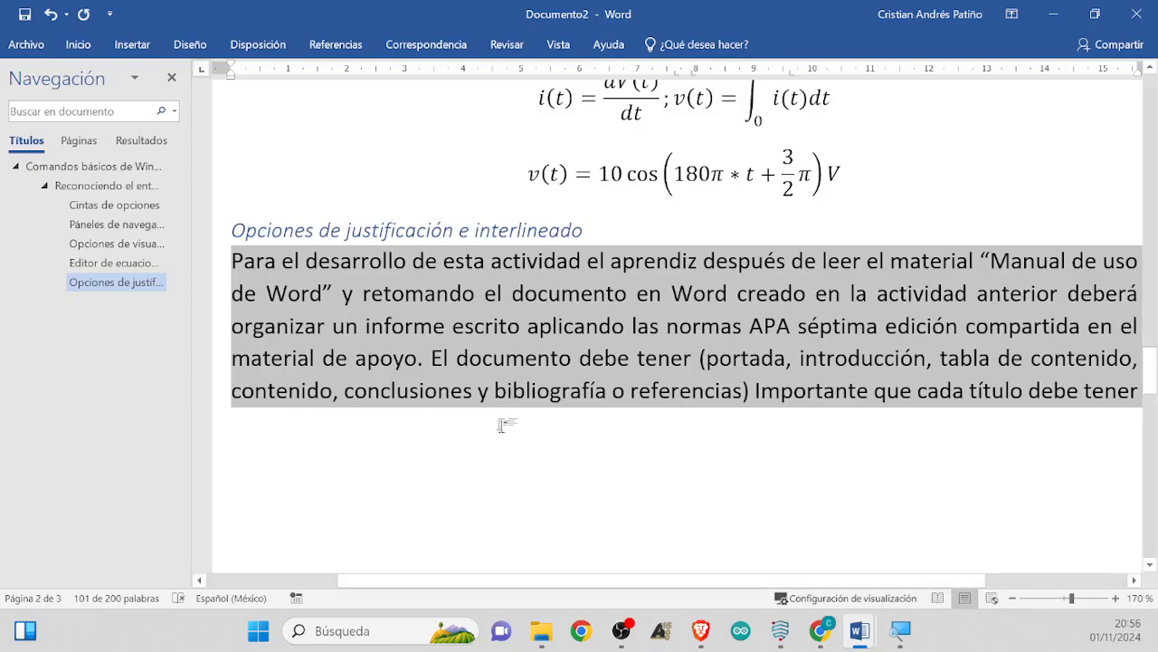
drag(688, 584, 699, 583)
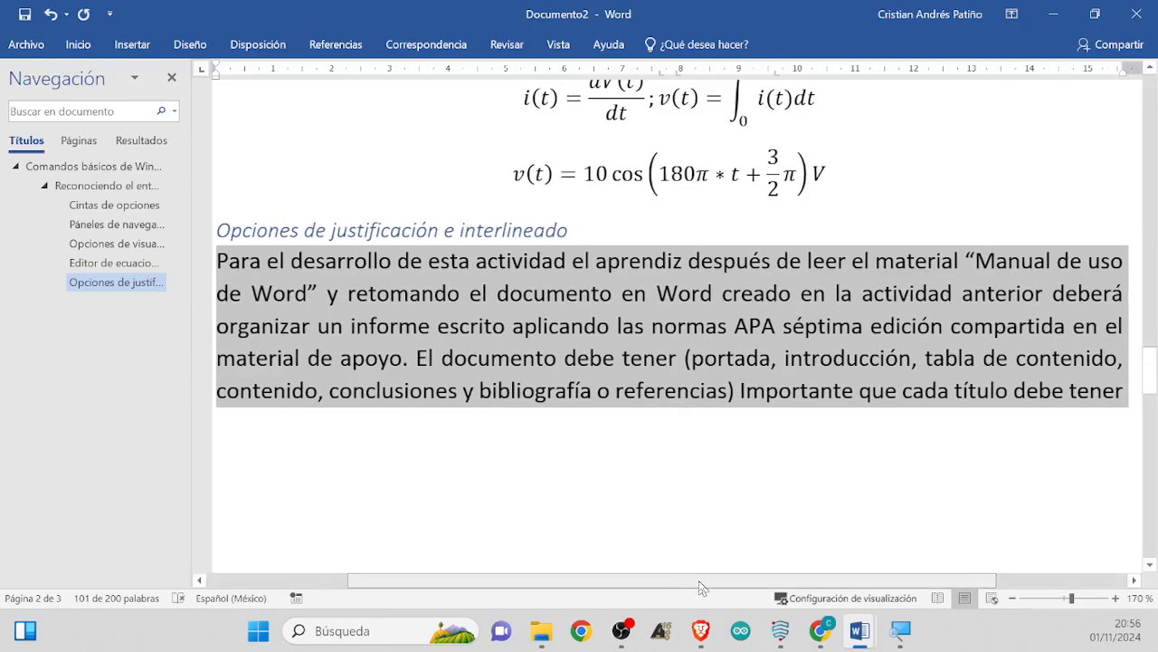
scroll(627, 504, down, 5)
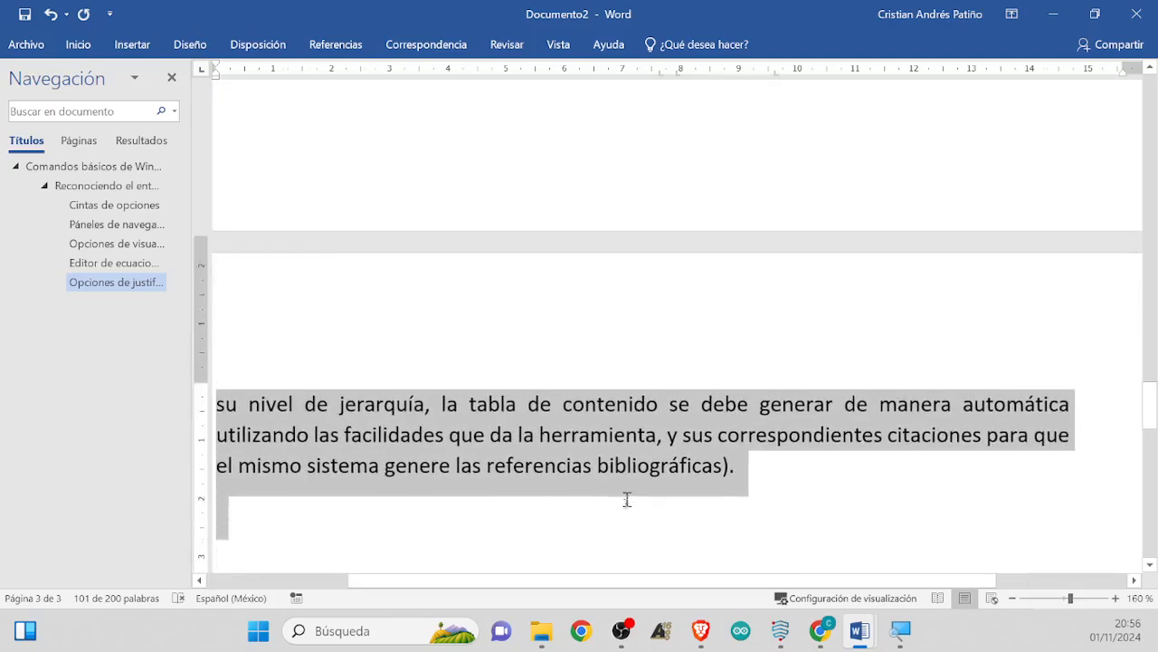
scroll(579, 584, down, 1)
scroll(598, 543, up, 5)
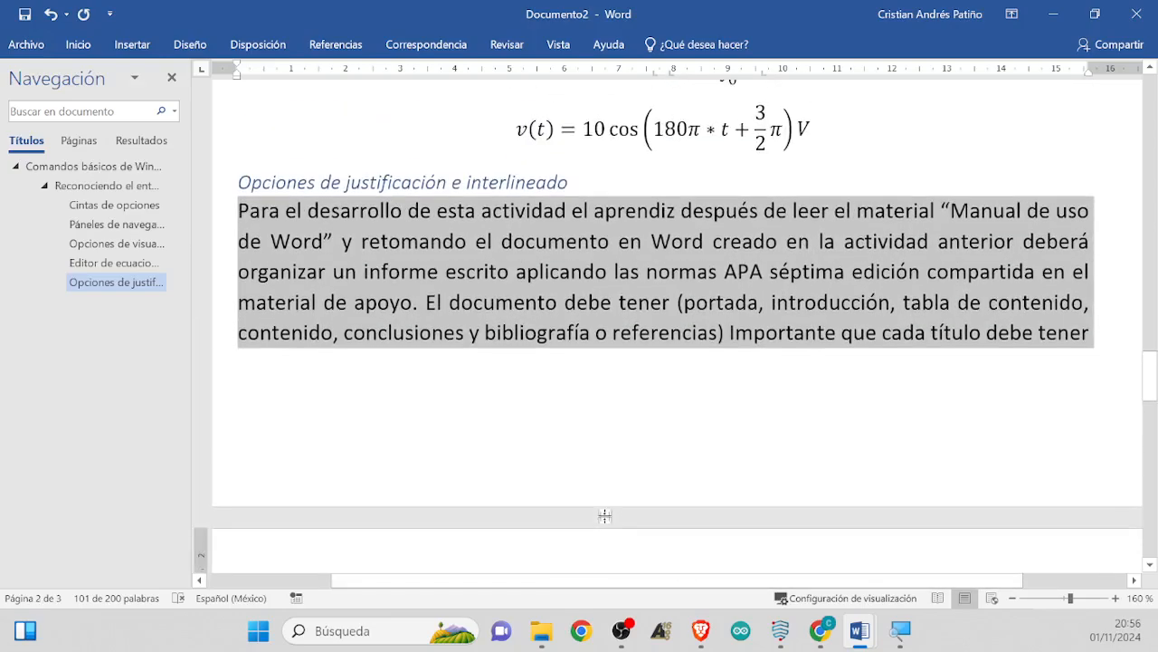
Switch the selected paragraph through left, justified and right alignment, ending with it justified
key(ctrl+q)
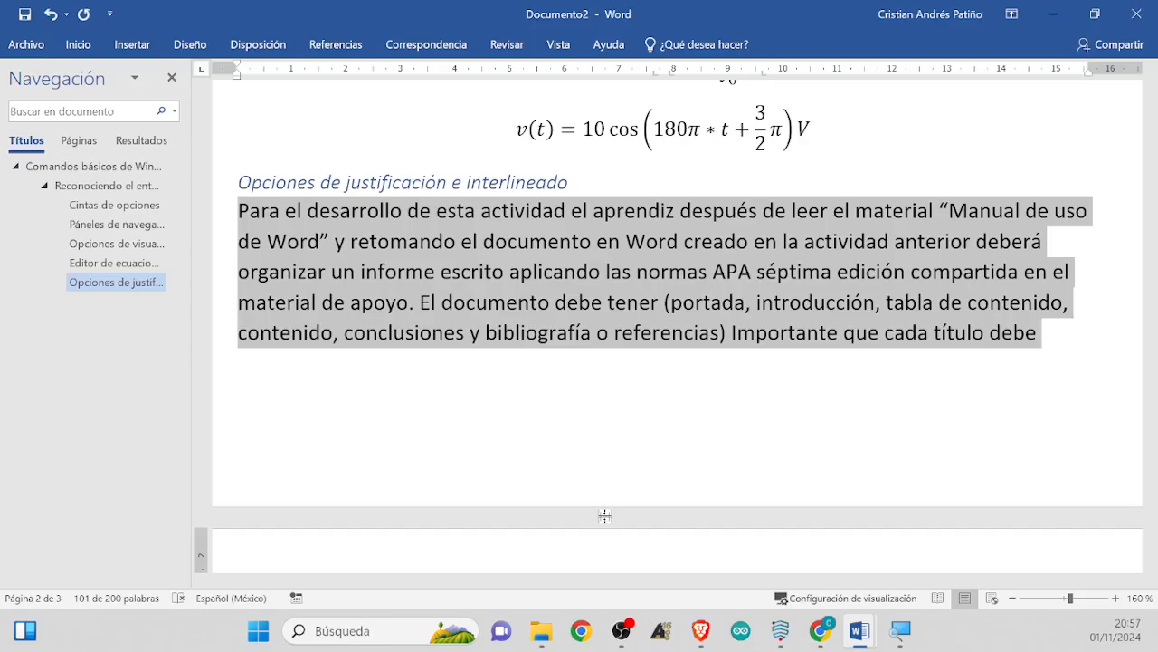
key(ctrl+j)
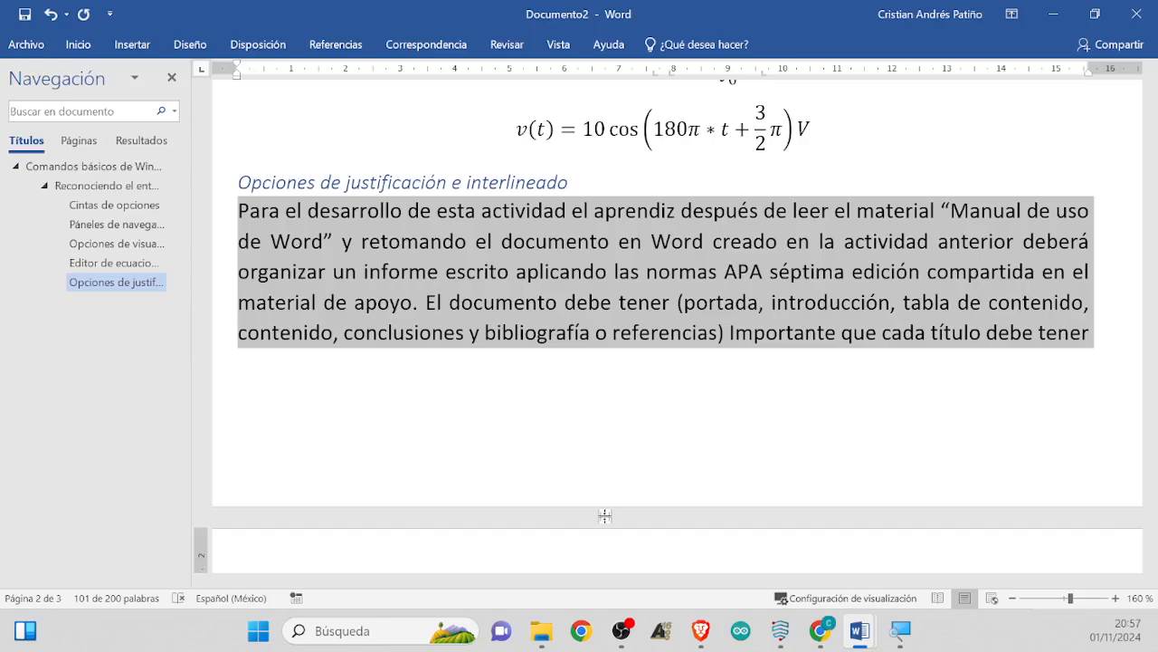
key(ctrl+d)
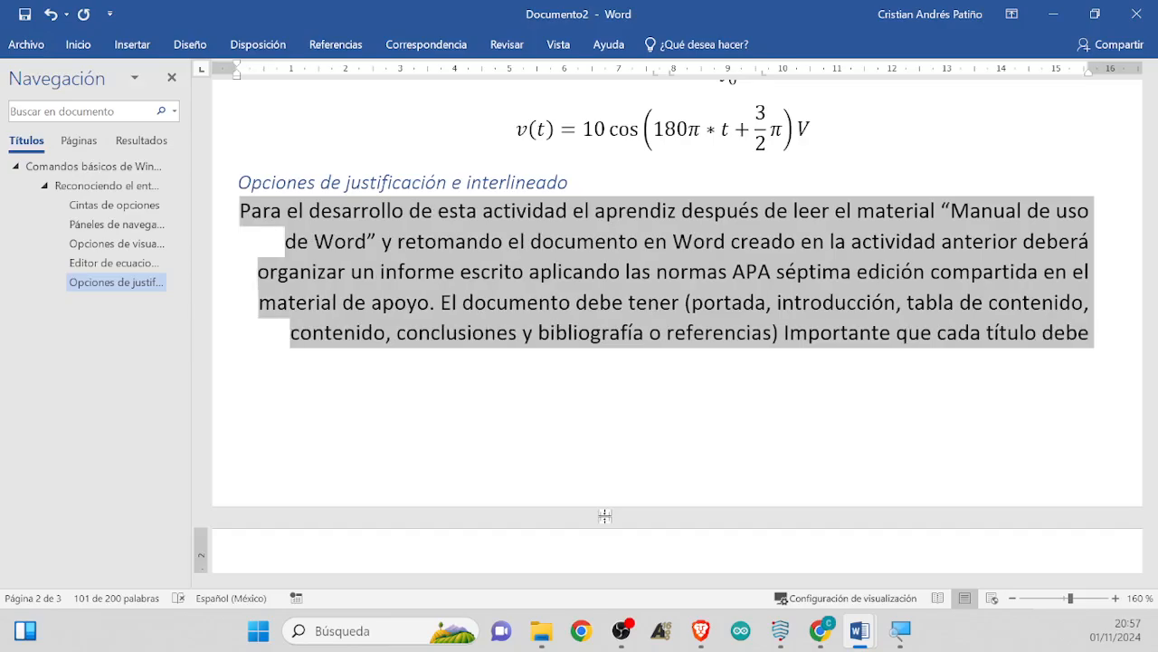
key(ctrl+q)
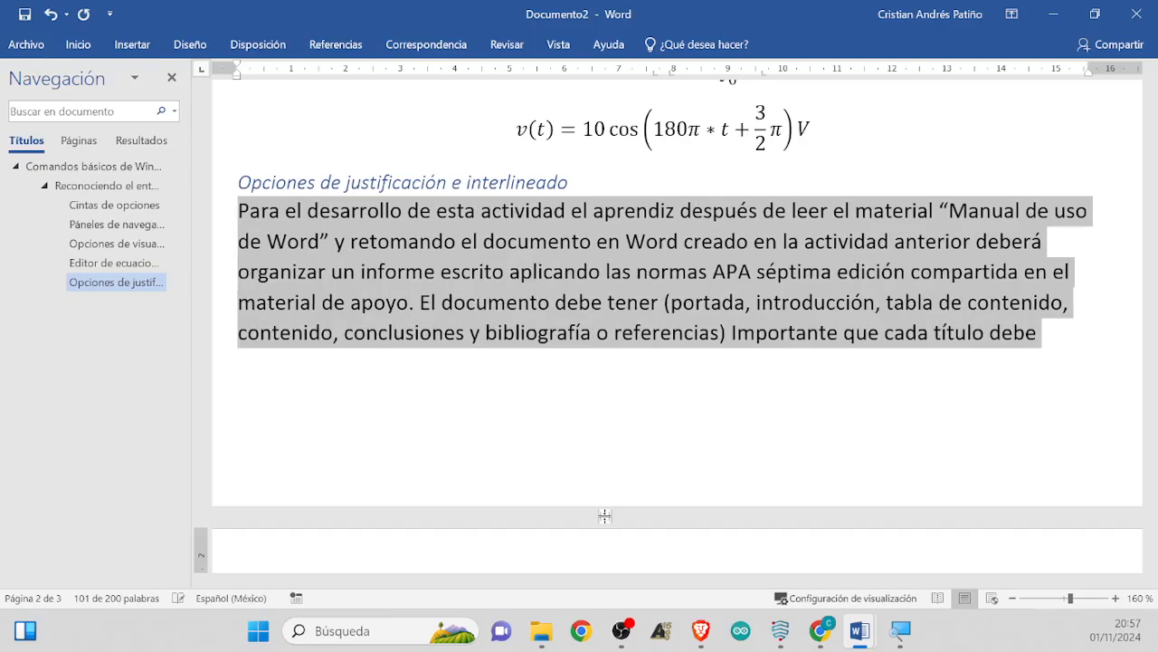
key(ctrl+j)
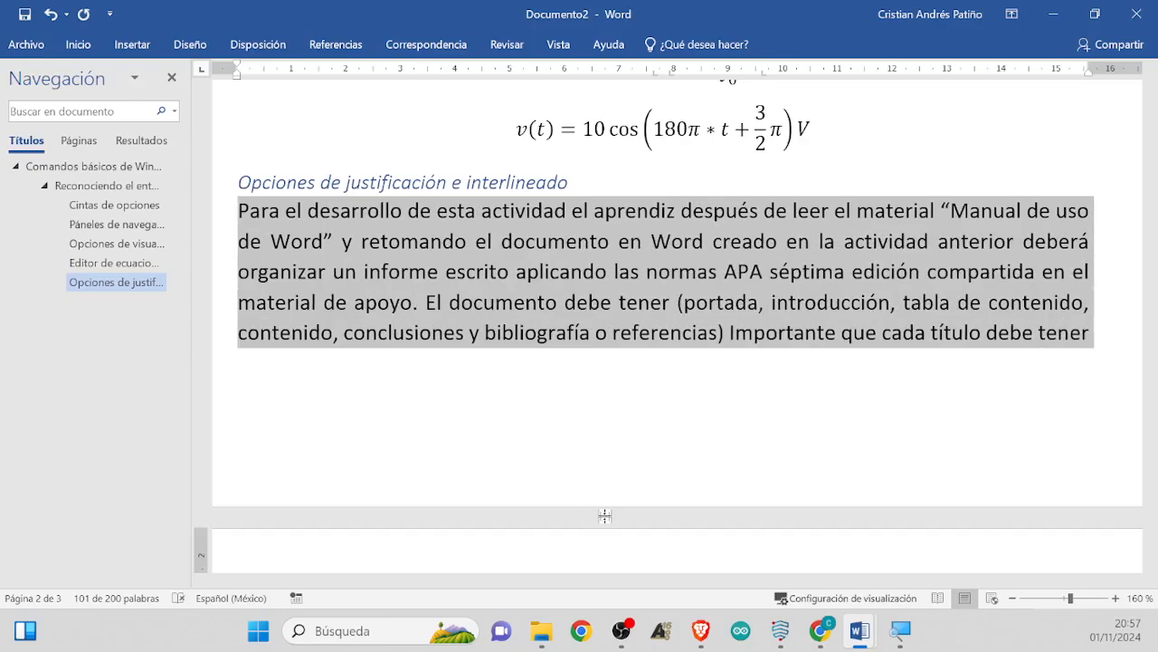
scroll(604, 515, down, 3)
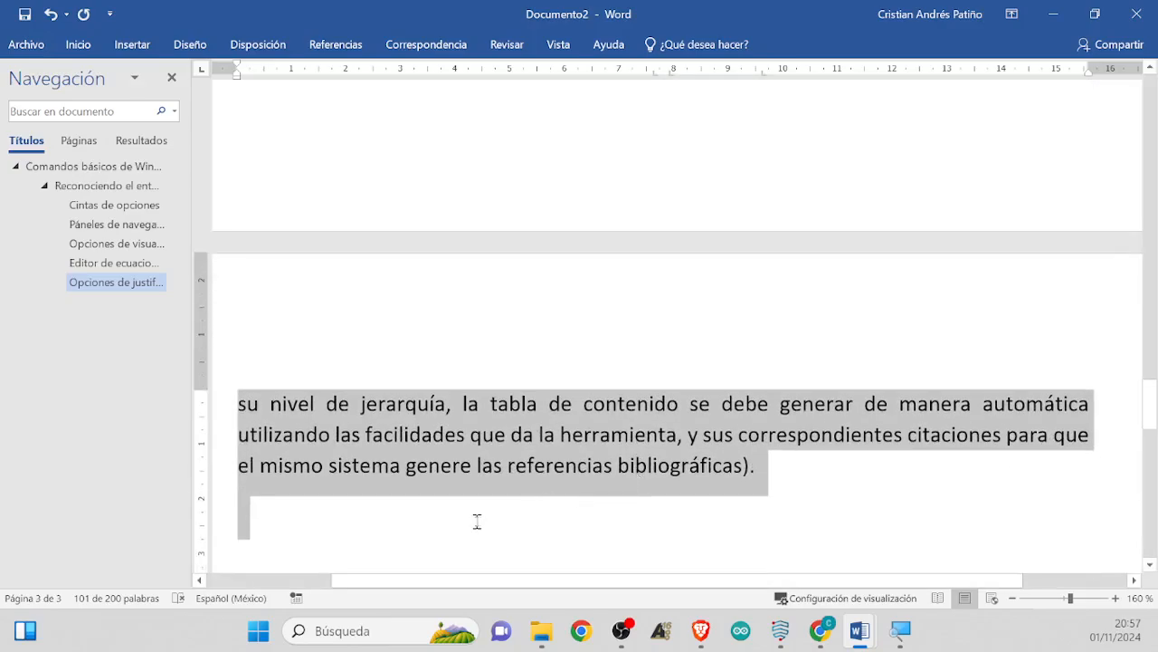
scroll(550, 530, up, 3)
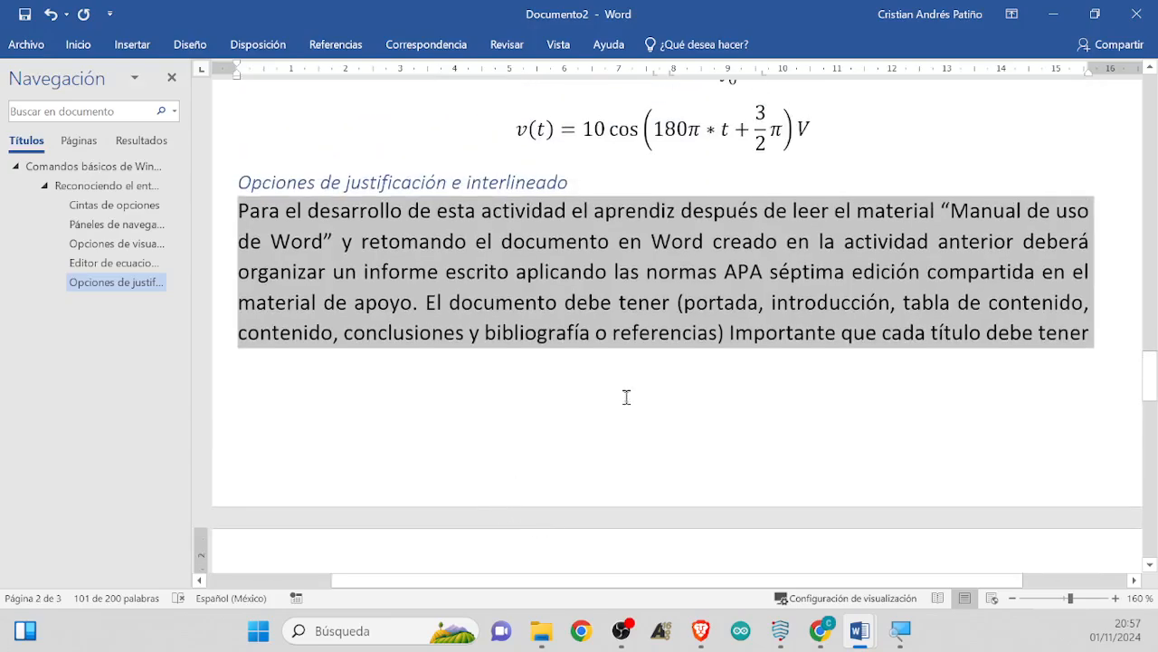
Deselect the sample paragraph and place the cursor on the empty line below it on page 3
click(626, 396)
scroll(626, 396, down, 3)
click(466, 506)
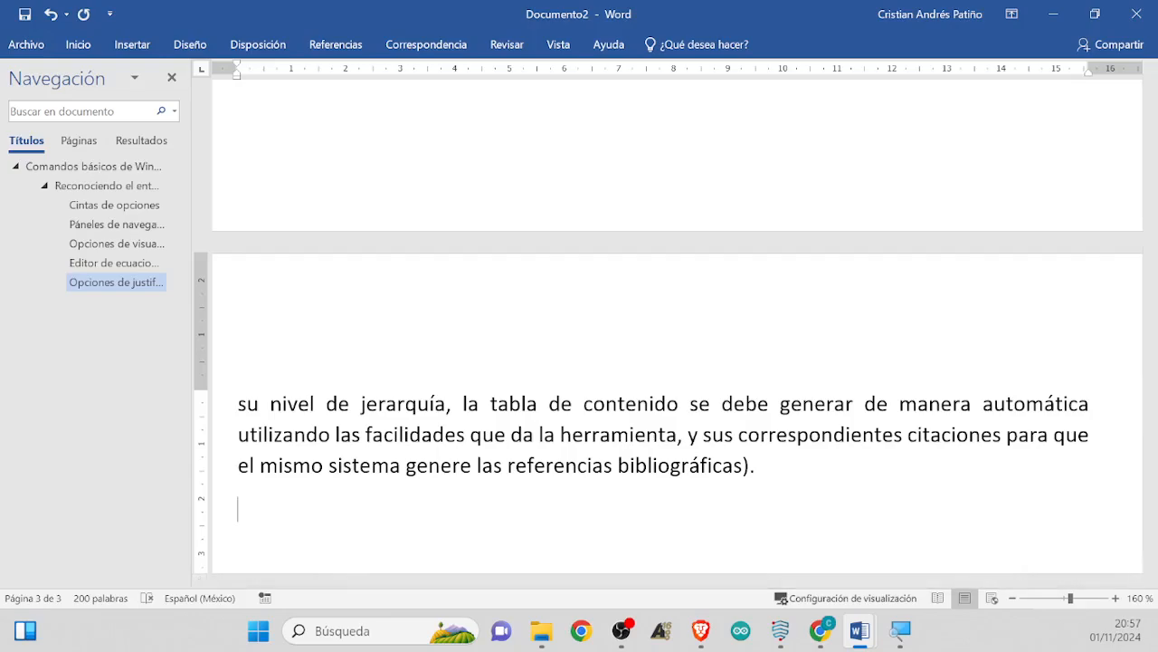
scroll(476, 489, up, 2)
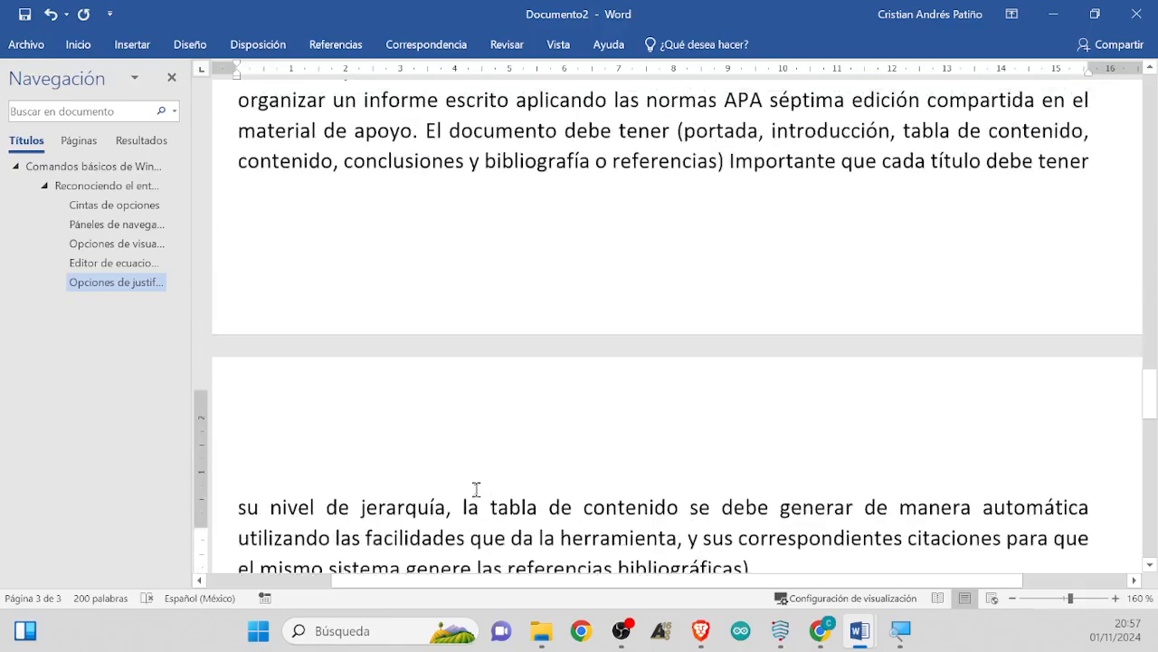
scroll(432, 457, up, 2)
scroll(431, 457, down, 5)
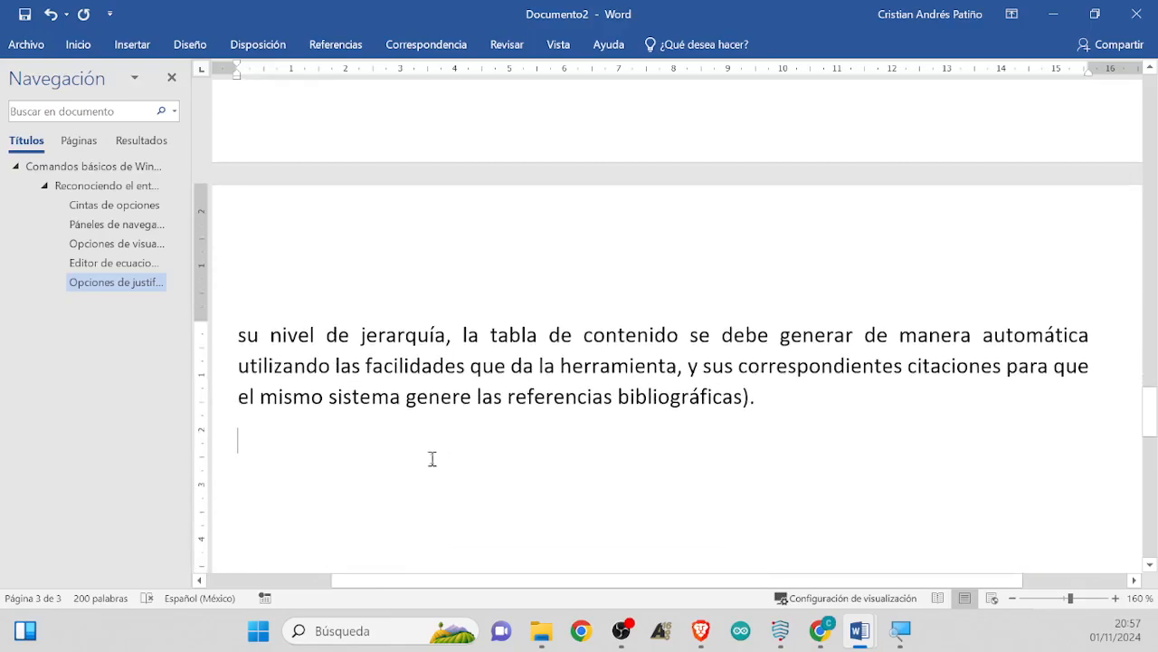
scroll(543, 471, up, 1)
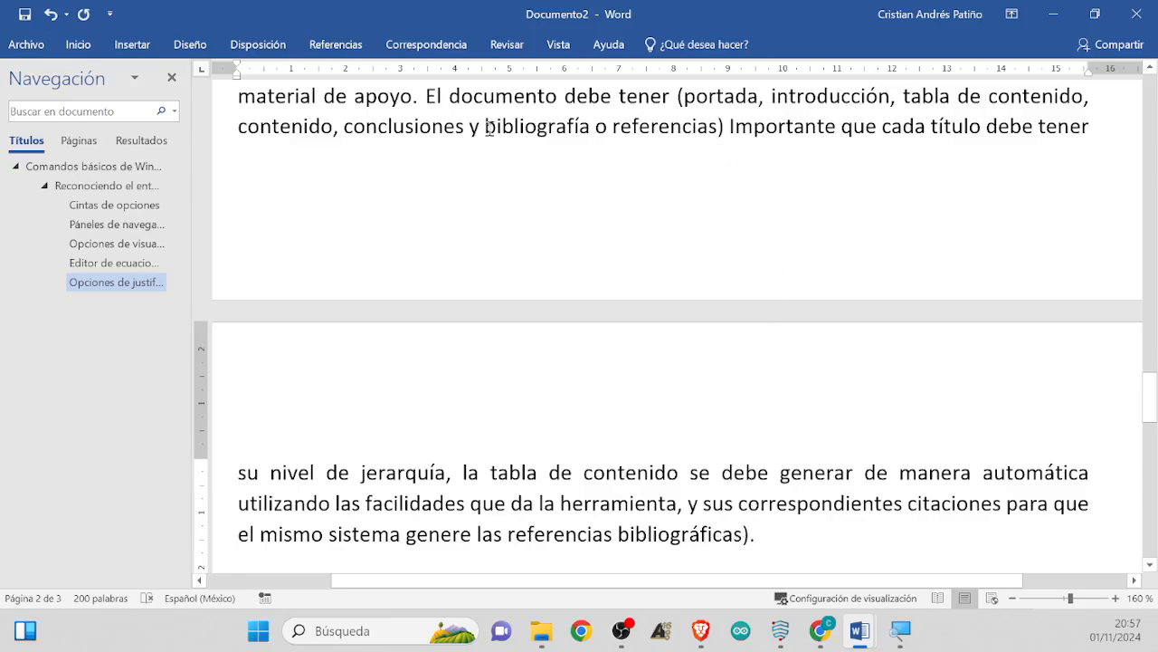
Break the sample paragraph before "El documento debe tener" so that the remaining text starts on page 3
click(432, 103)
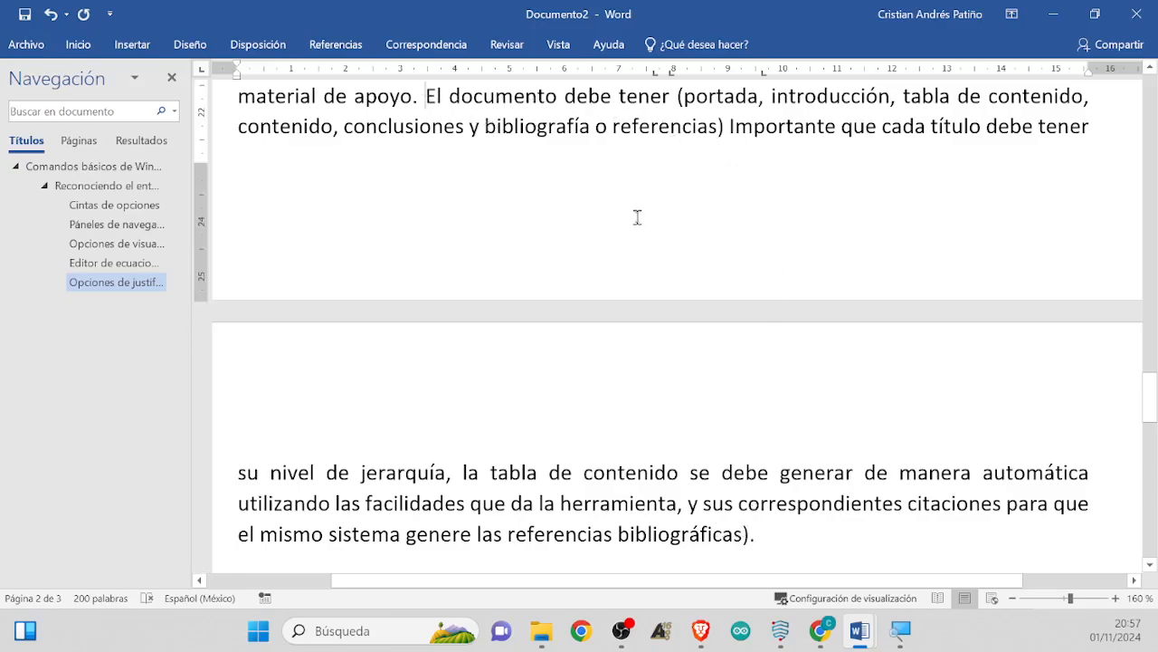
key(ctrl+Return)
scroll(567, 344, down, 1)
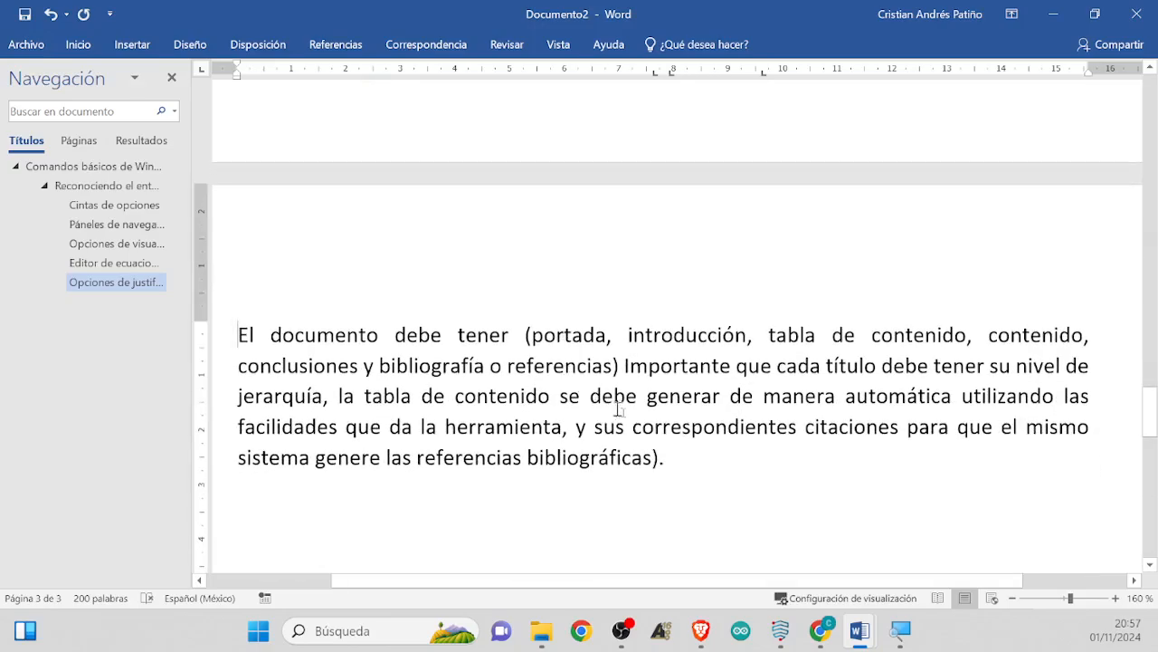
Set the line spacing of the paragraph on page 3 to 1,5
drag(666, 457, 254, 337)
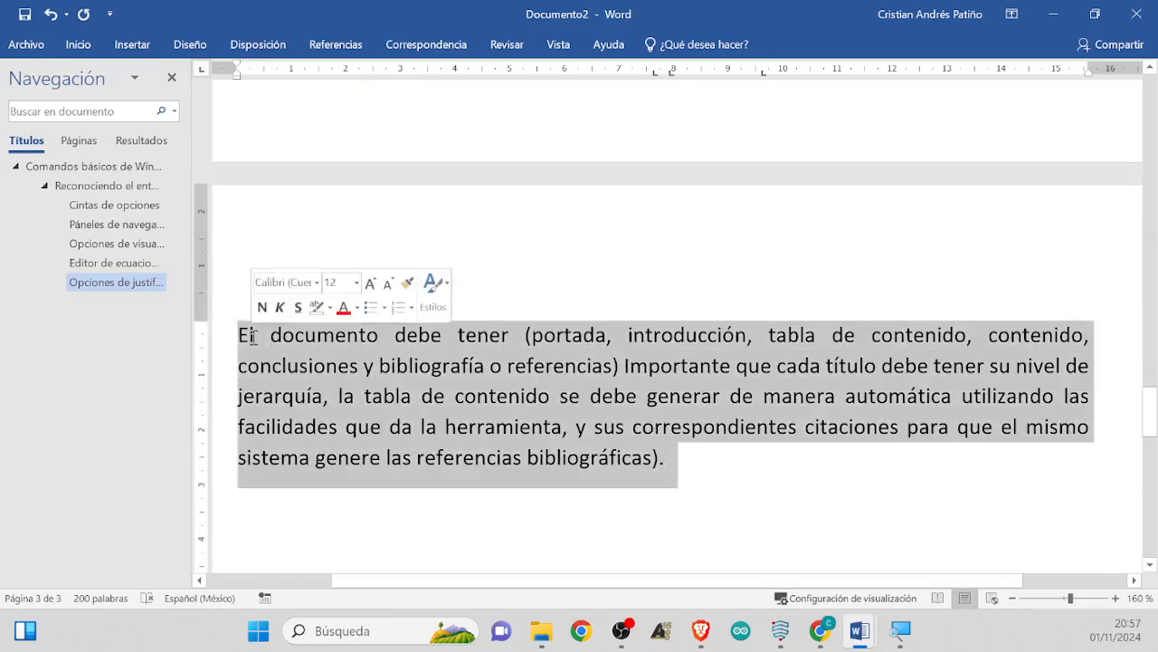
click(76, 44)
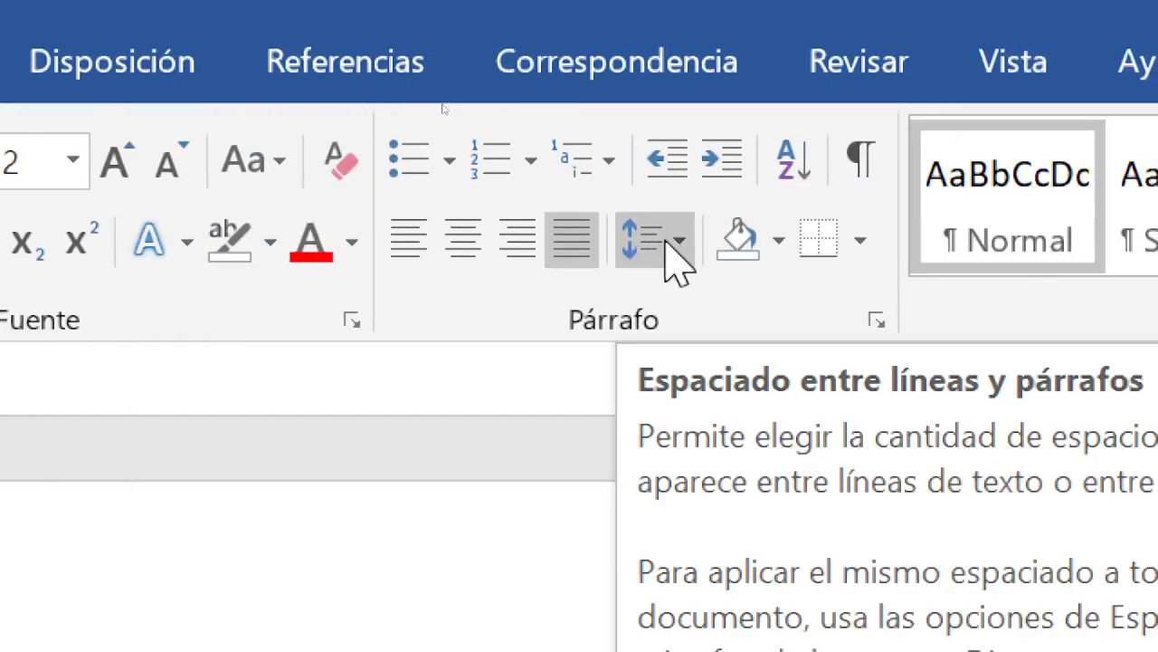
click(674, 243)
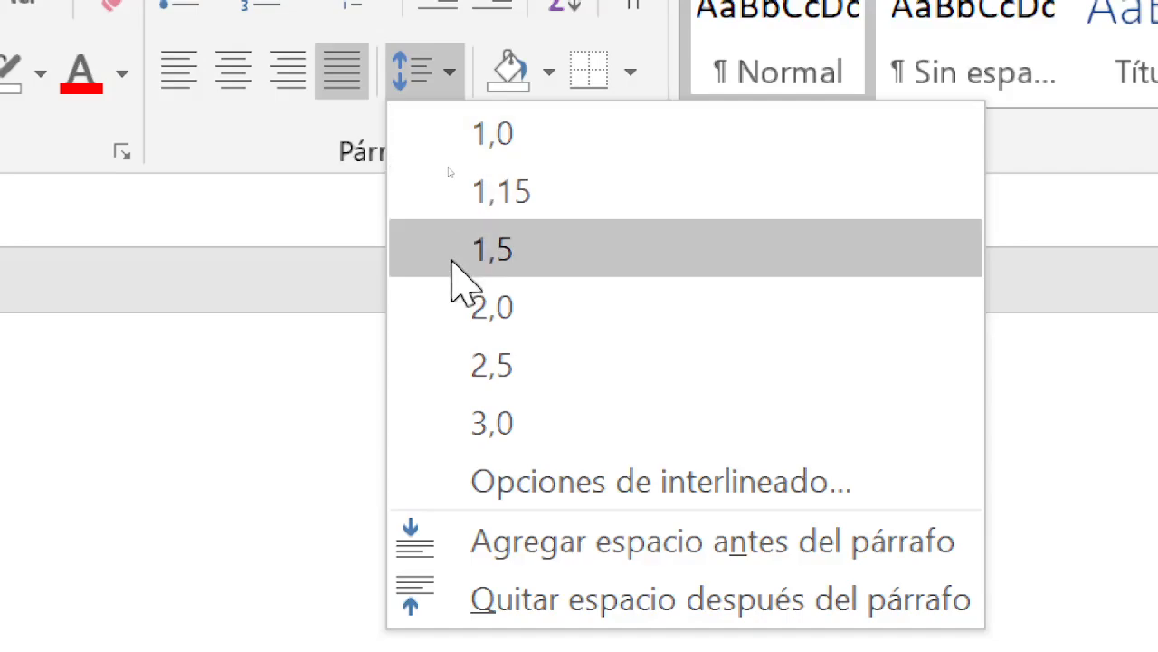
click(457, 308)
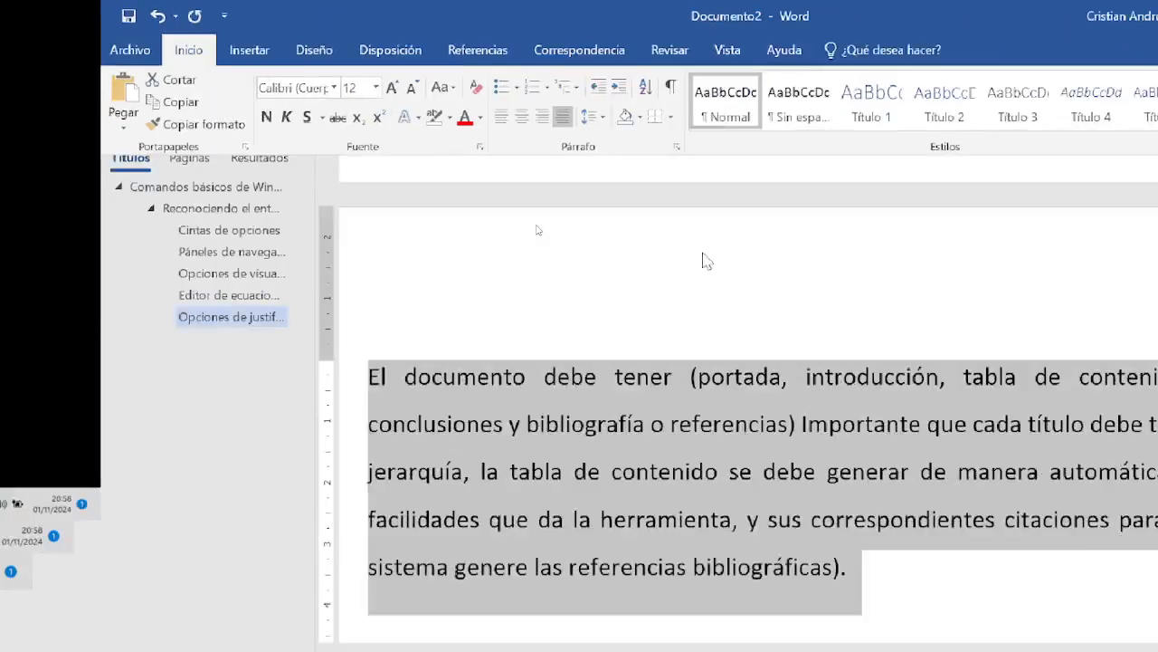
Select the sample paragraph on page 2 to compare its line spacing with the paragraph on page 3
ctrl+scroll(742, 330, down, 7)
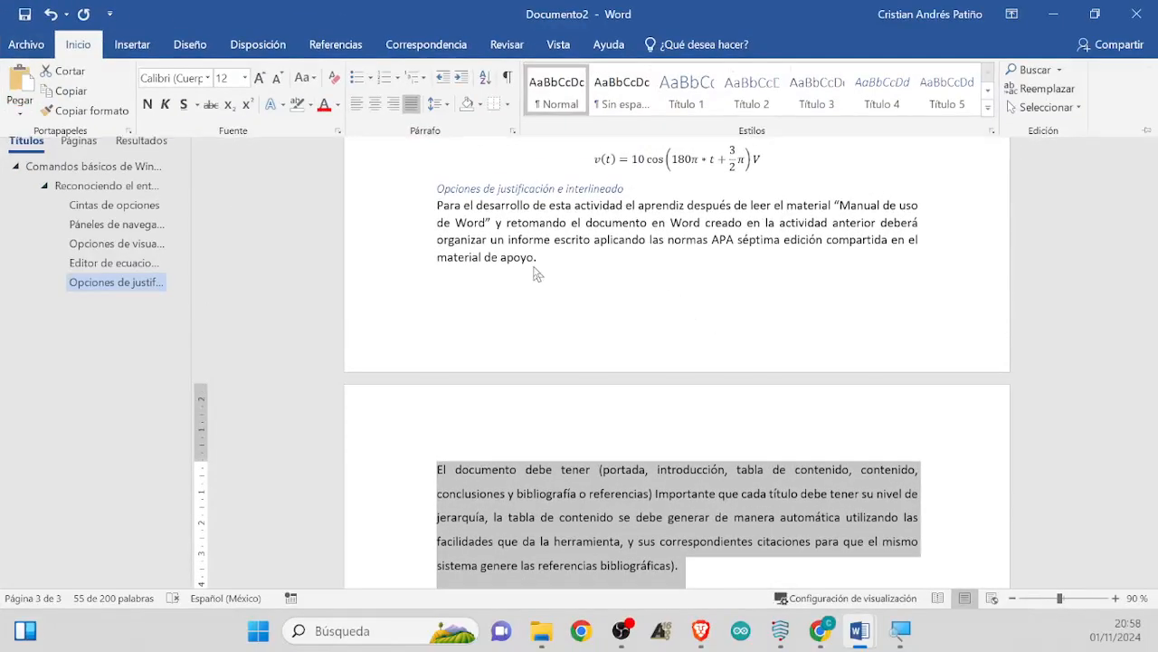
click(541, 259)
drag(541, 259, 429, 207)
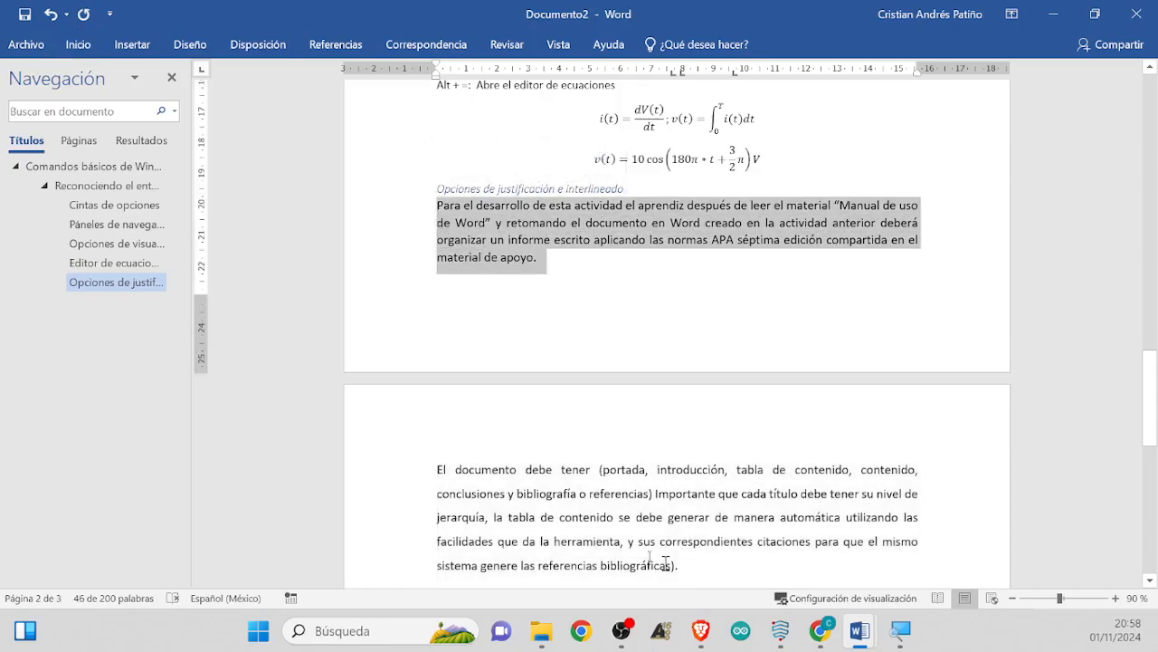
Select the paragraph on page 3 and turn its justification off and back on
drag(679, 566, 438, 469)
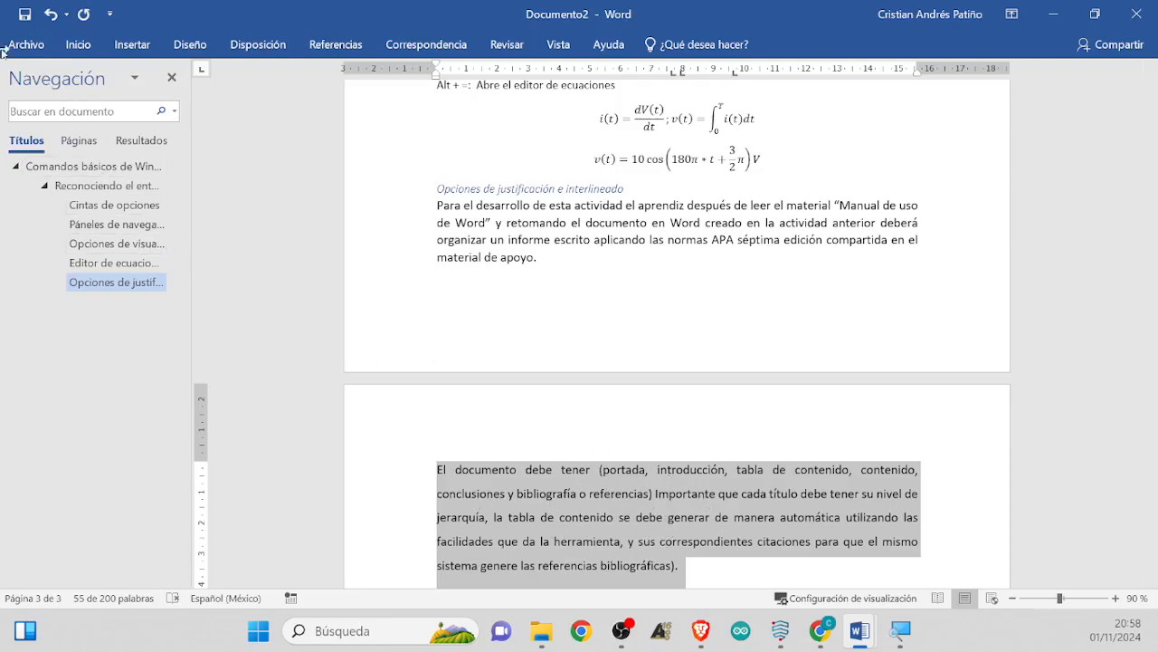
click(96, 53)
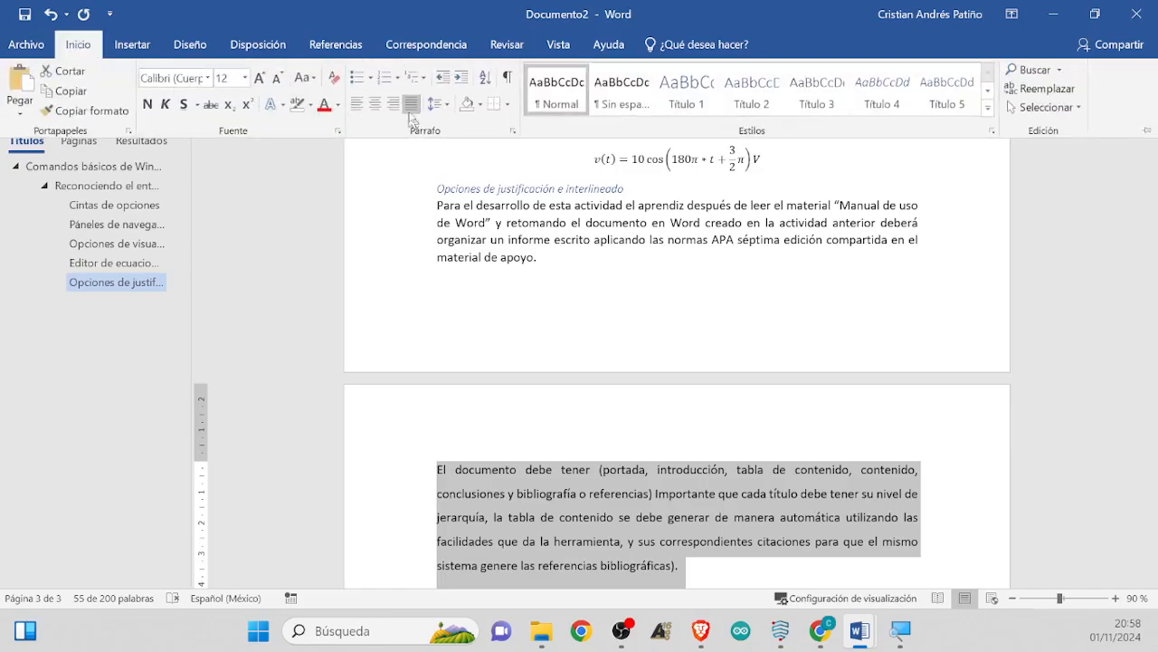
click(412, 104)
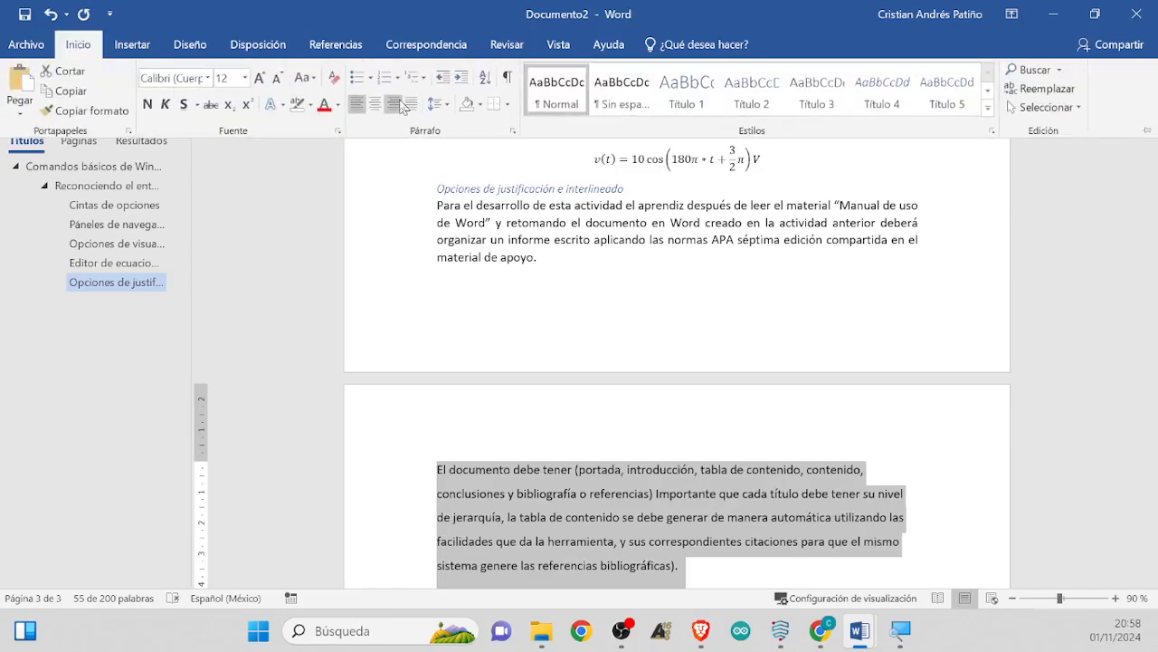
click(412, 105)
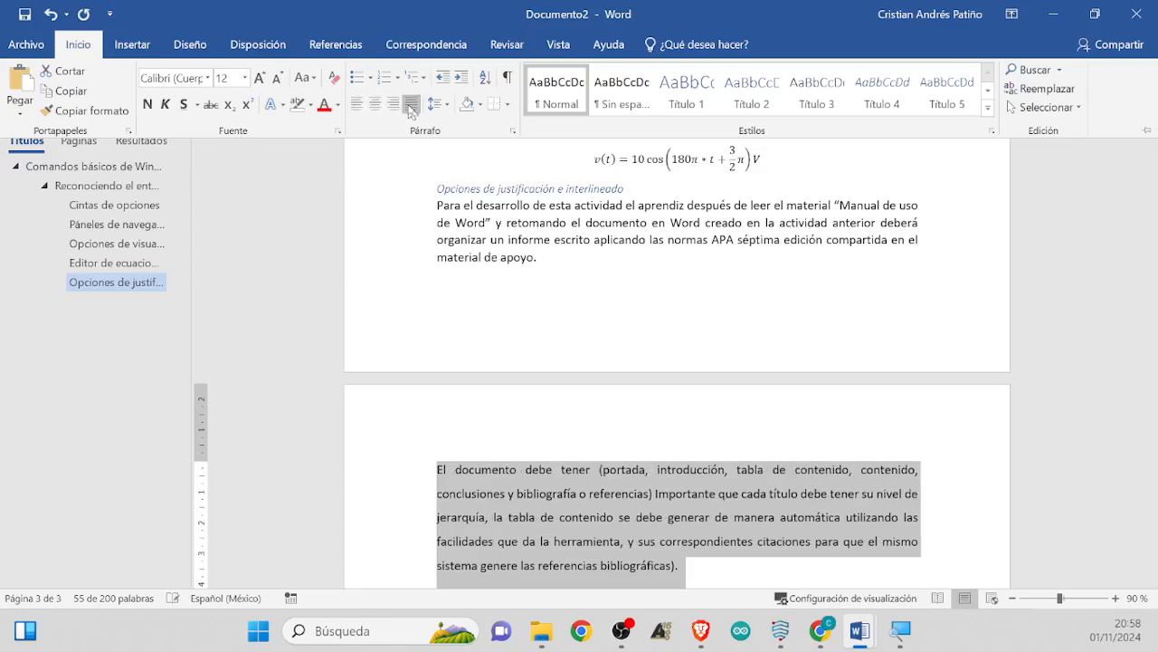
Try a line spacing of 1,0 on the paragraph on page 3, and undo the change
click(437, 105)
click(439, 125)
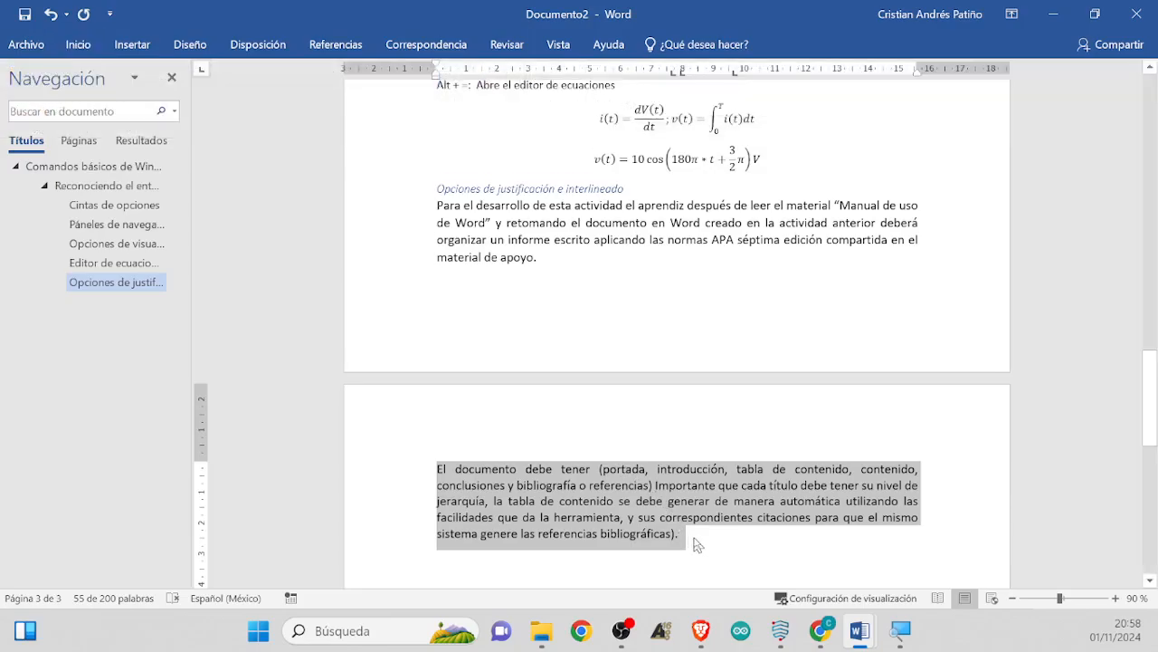
click(697, 537)
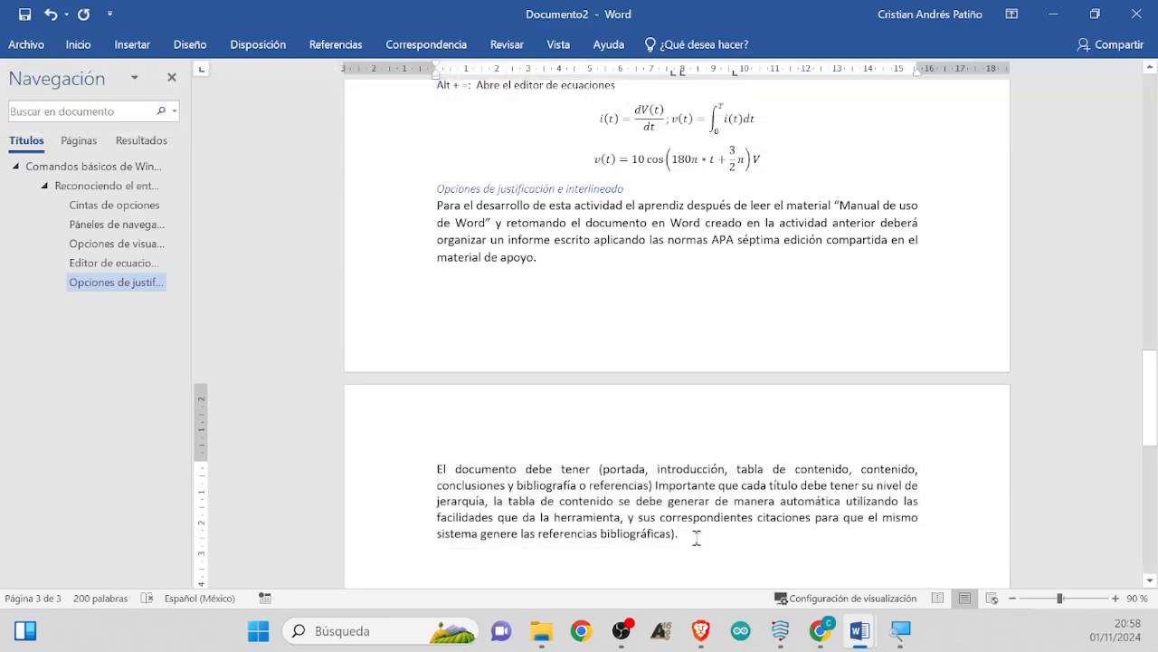
key(ctrl+z)
Start a new empty line below the paragraph on page 3
click(724, 574)
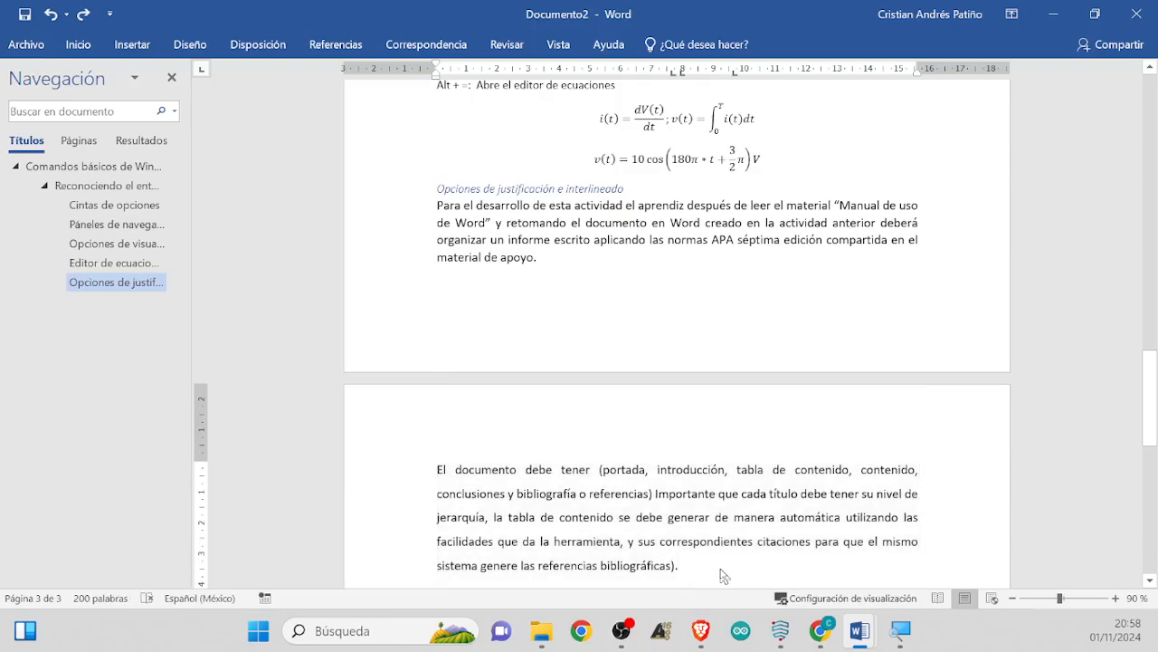
key(Return)
key(Return)
key(Return)
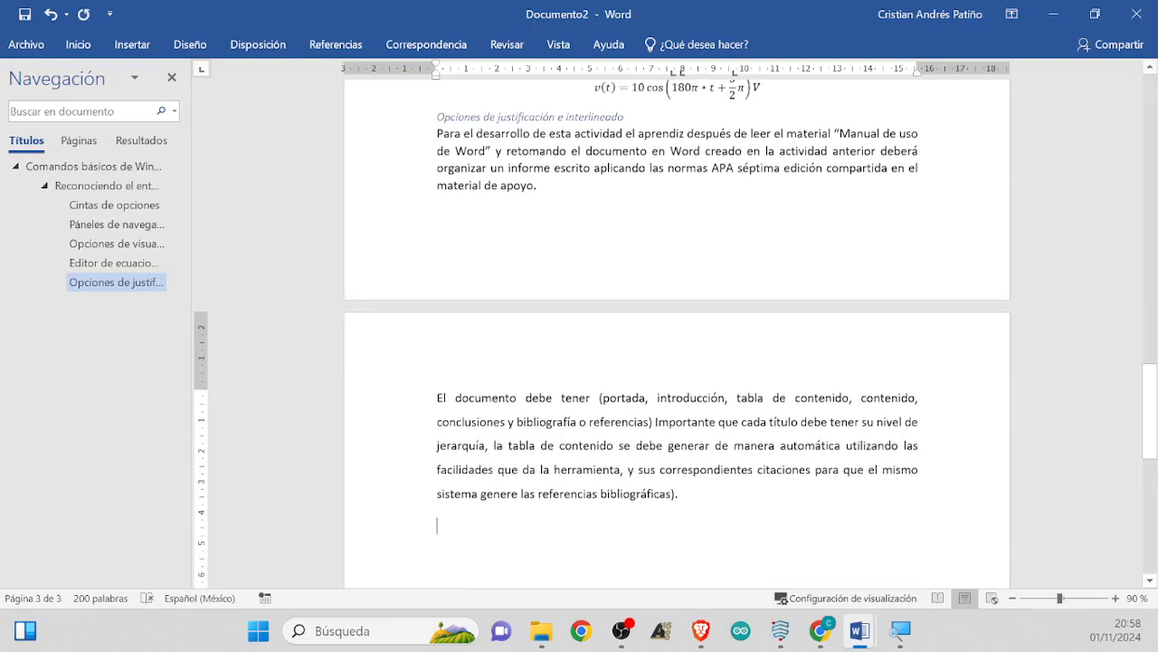
Split the page 3 paragraph before "jerarquía" and before "facilidades", and add an empty line after "utilizando las"
click(432, 464)
key(Return)
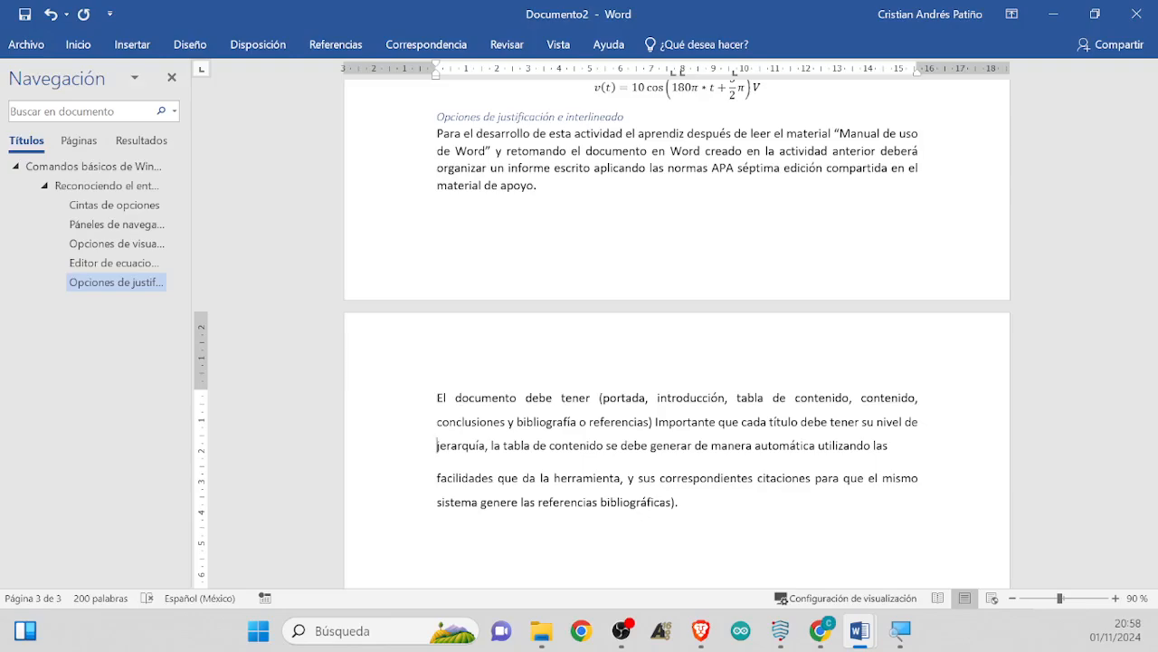
key(Return)
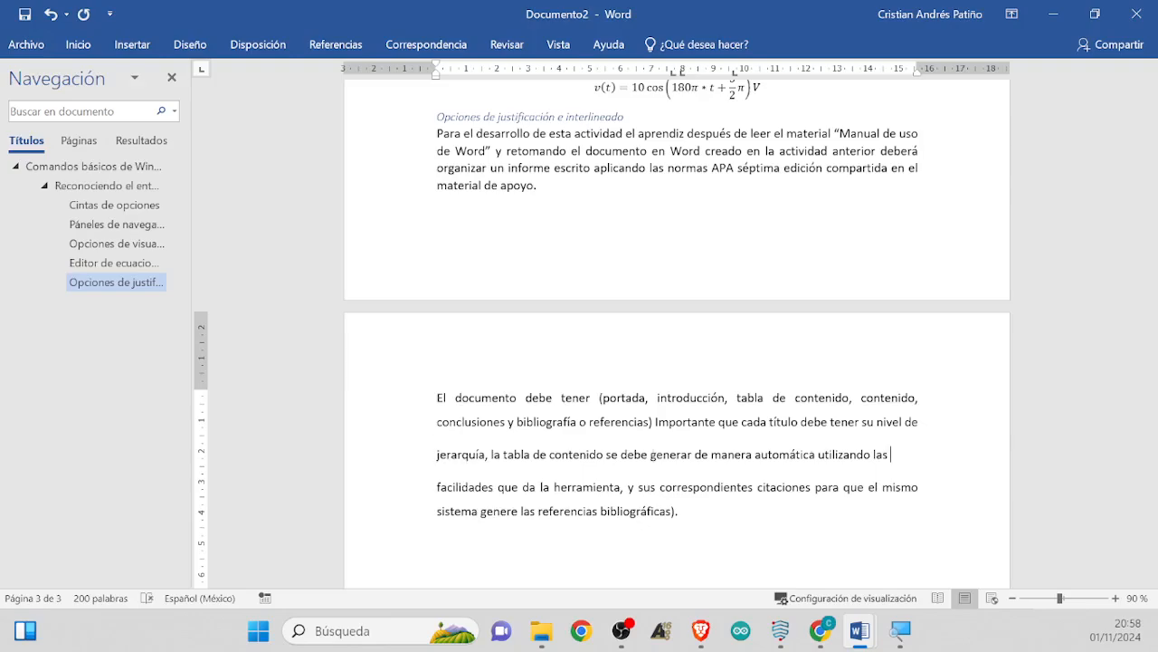
key(Return)
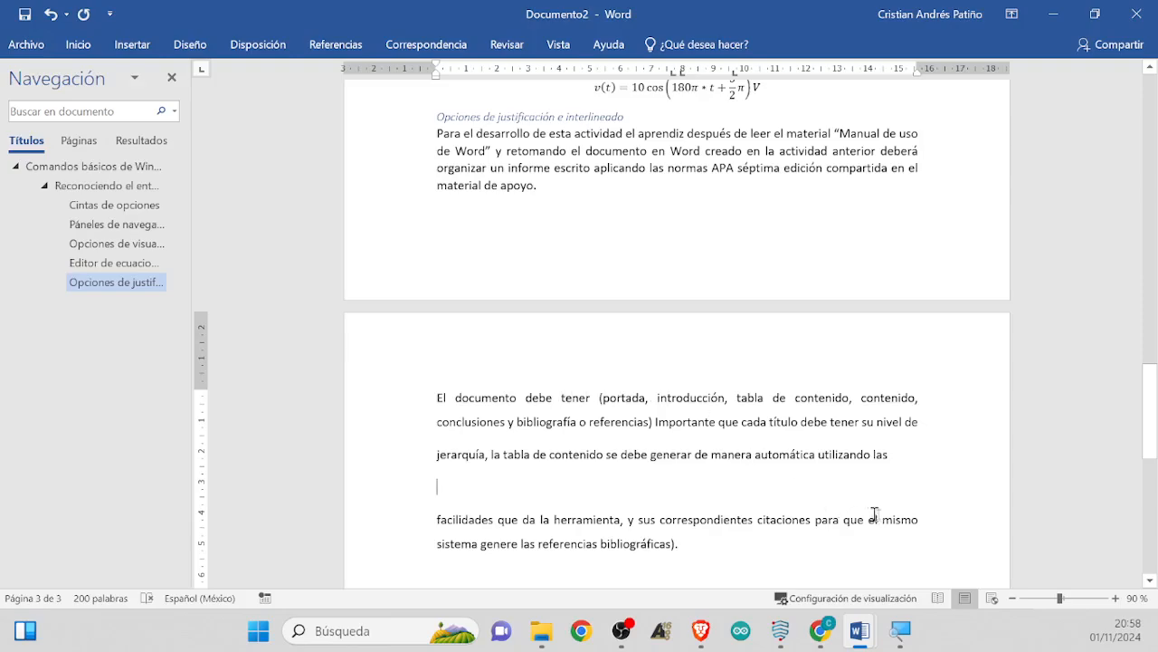
Remove the space after the paragraph ending in "utilizando las" and after the empty line below it
drag(930, 461, 936, 494)
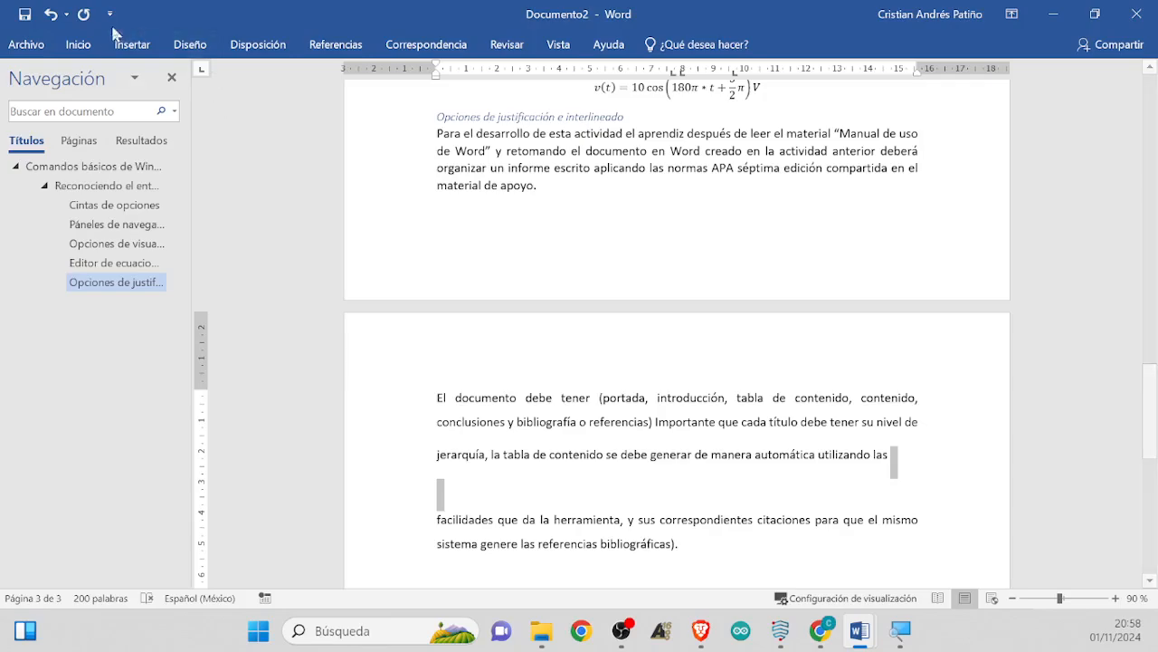
click(78, 44)
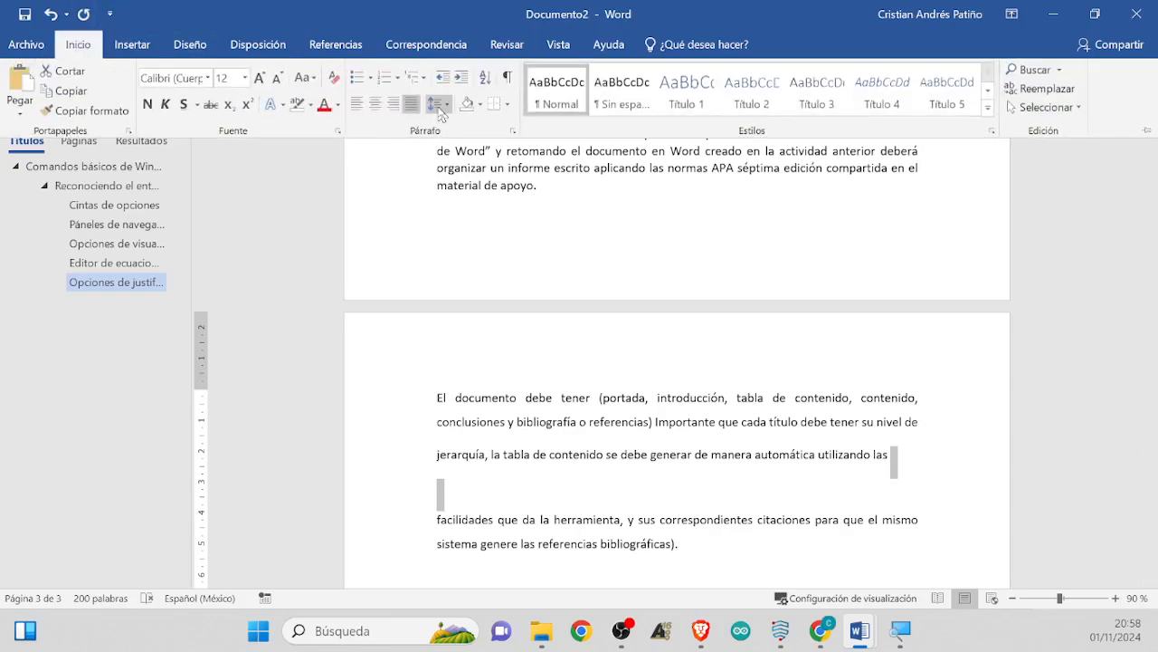
click(446, 106)
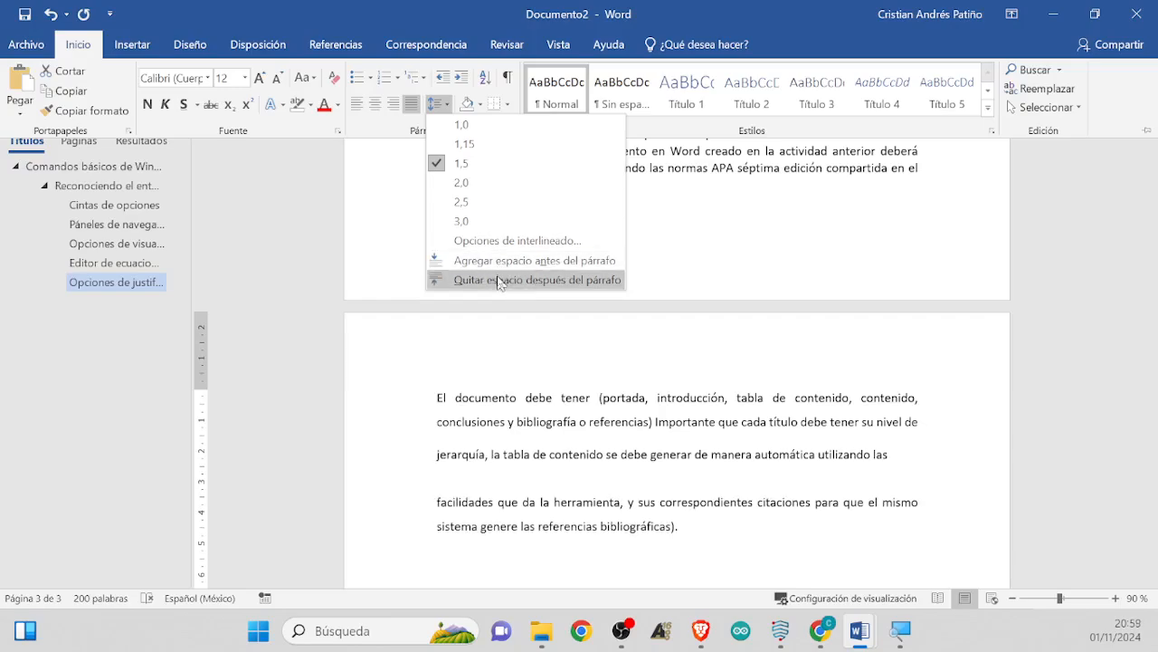
click(499, 282)
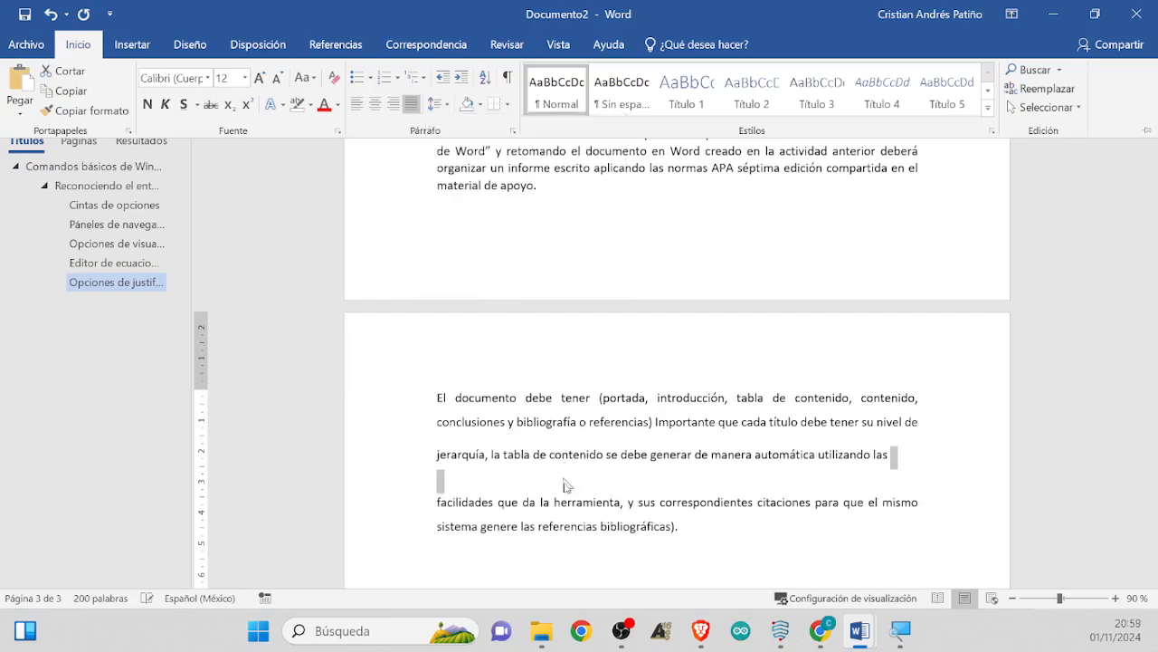
Delete the empty line and rejoin the text starting with "facilidades" to the line above
click(511, 480)
key(Delete)
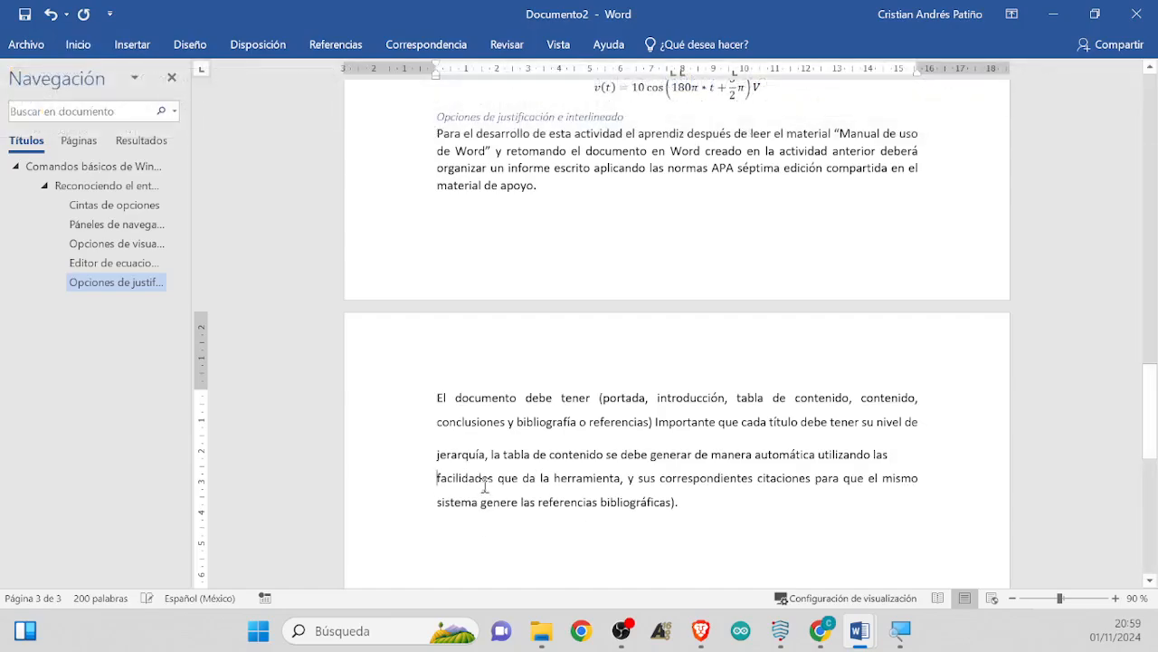
key(BackSpace)
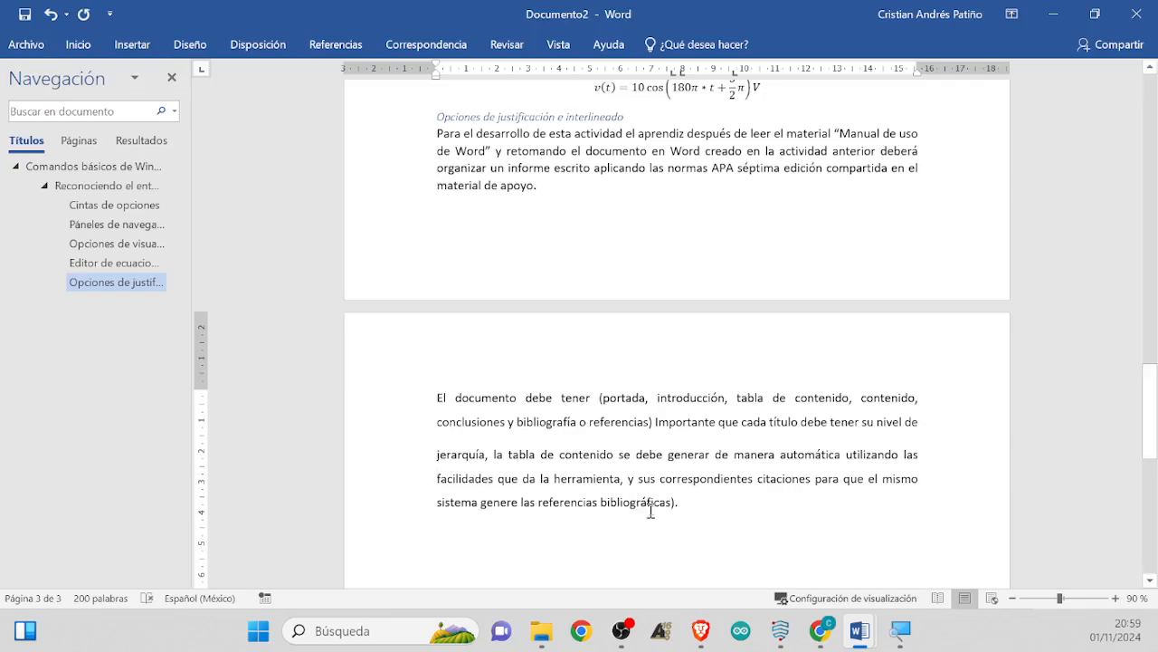
Set the line spacing of all the text on page 3 to 1,0 and rejoin the part starting with "jerarquía" to the preceding text
drag(698, 508, 382, 386)
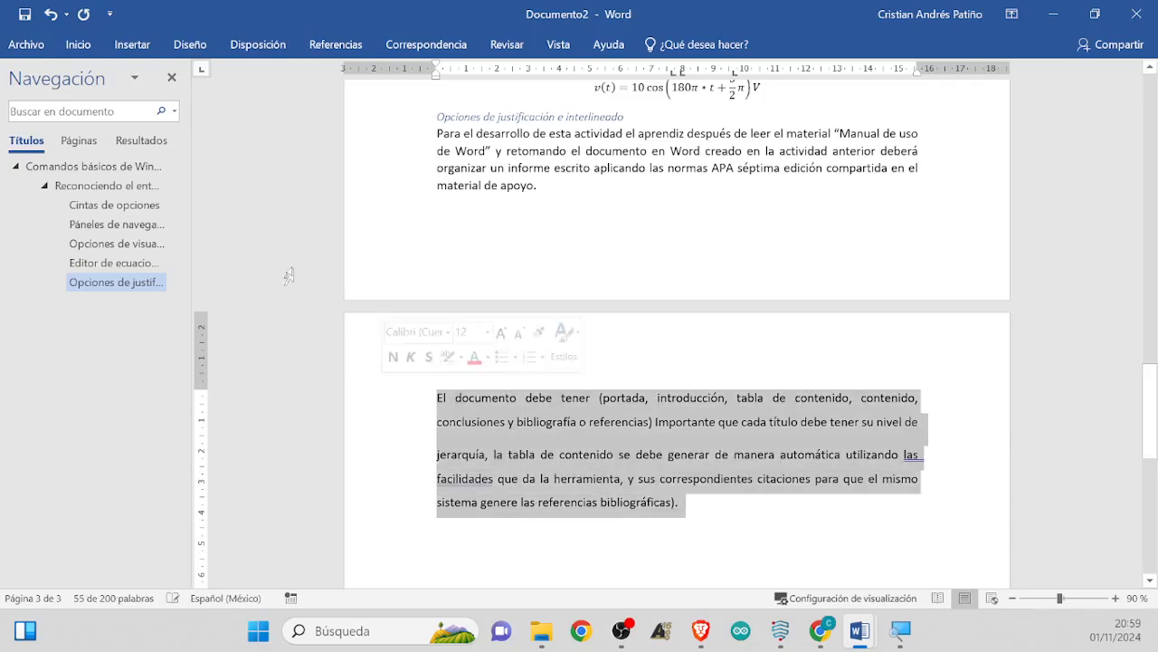
click(78, 44)
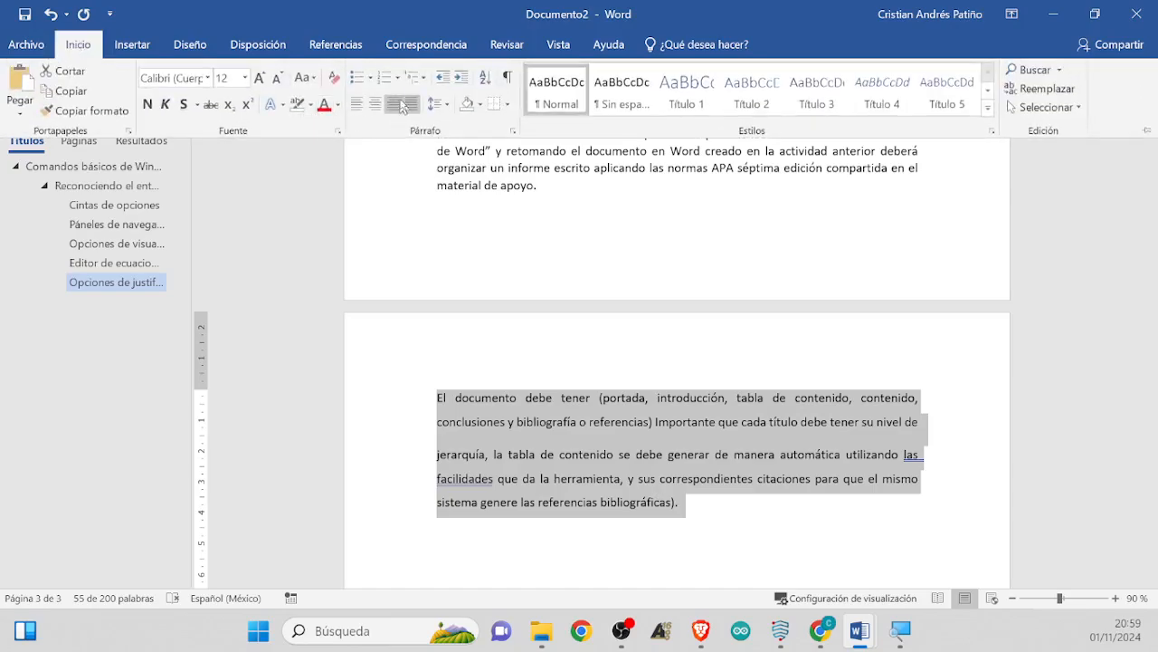
click(437, 105)
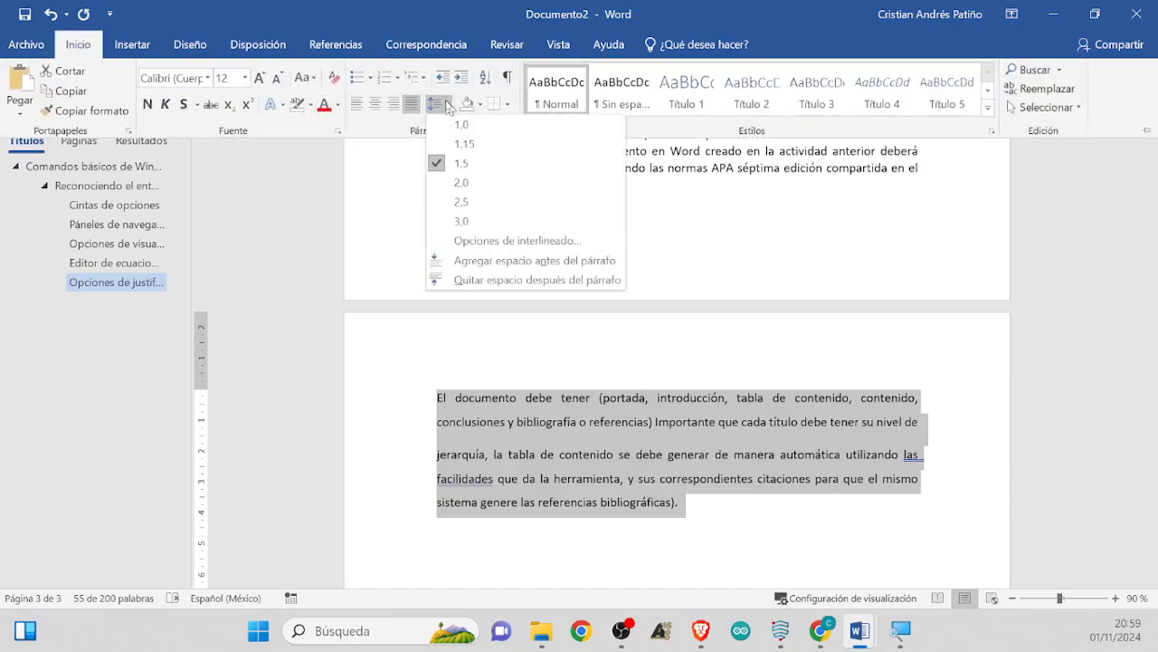
click(444, 123)
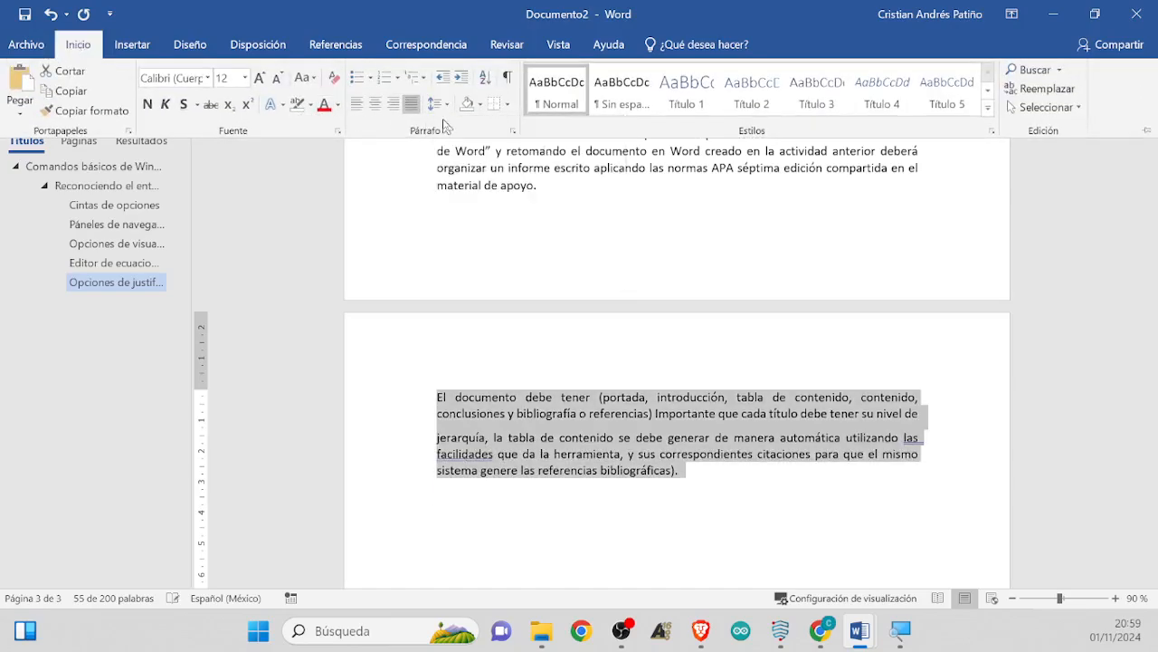
click(435, 439)
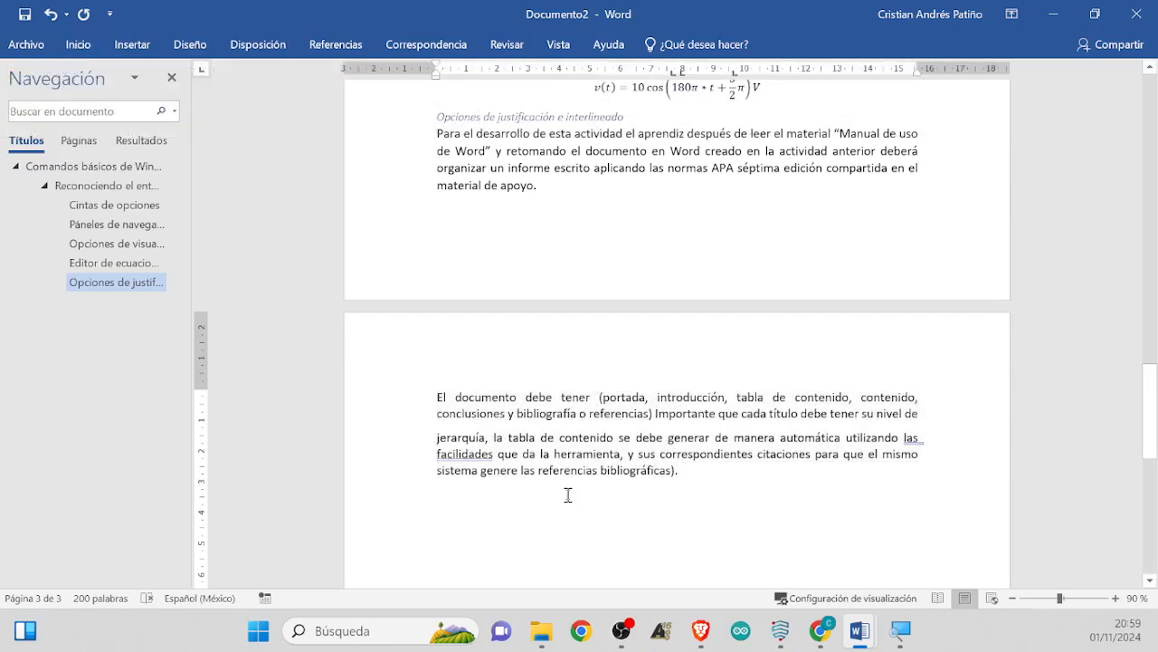
key(BackSpace)
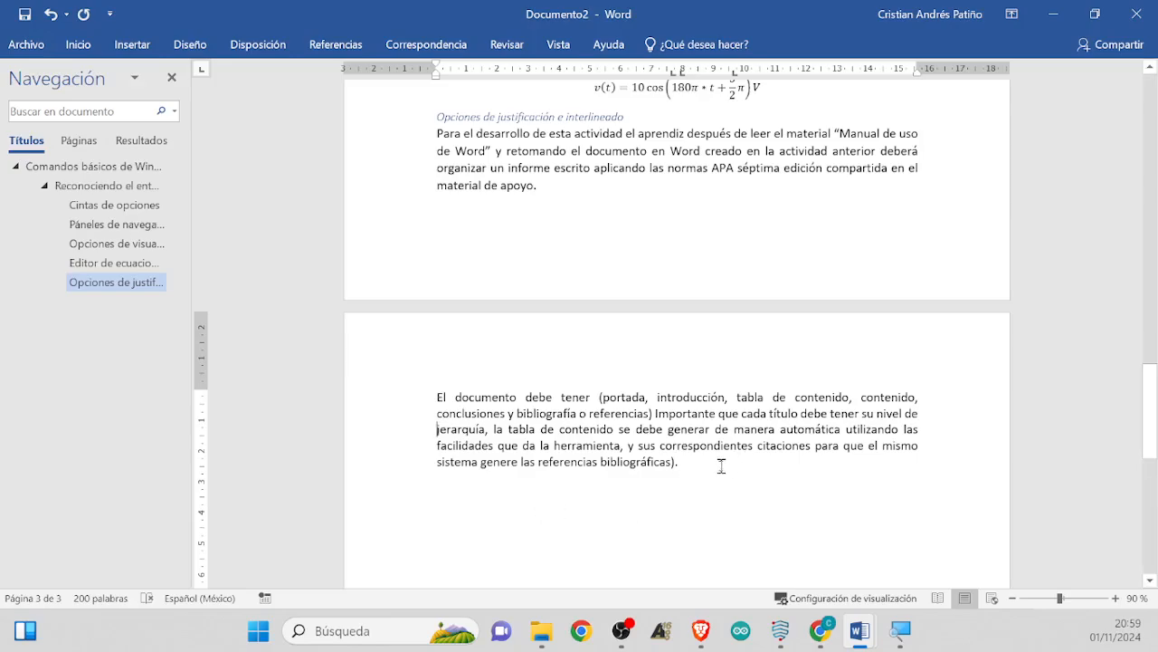
Enlarge the view of the two paragraphs around the page break to 140 %, and switch to File Explorer
scroll(651, 503, up, 2)
scroll(651, 503, up, 1)
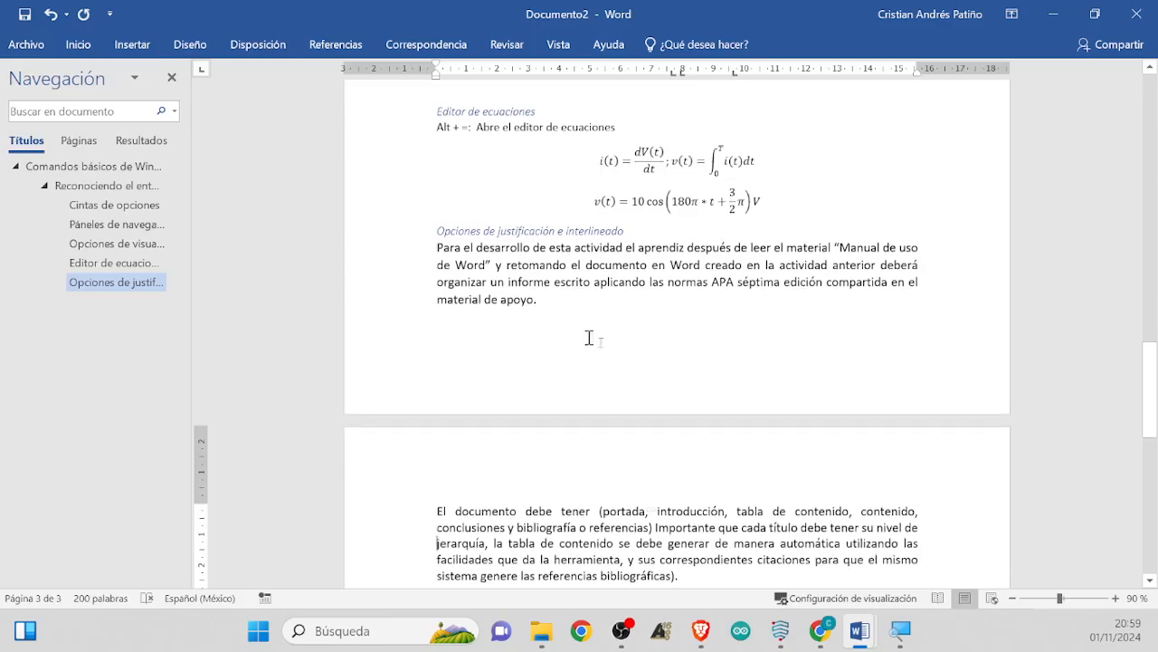
scroll(699, 308, up, 5)
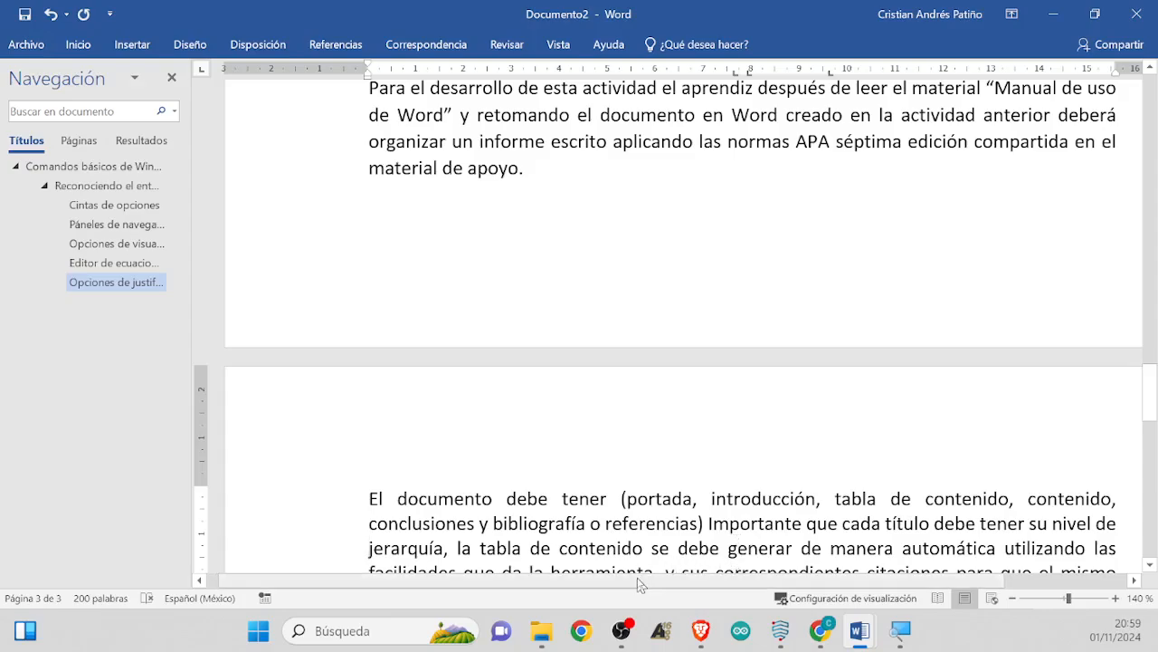
drag(639, 582, 702, 583)
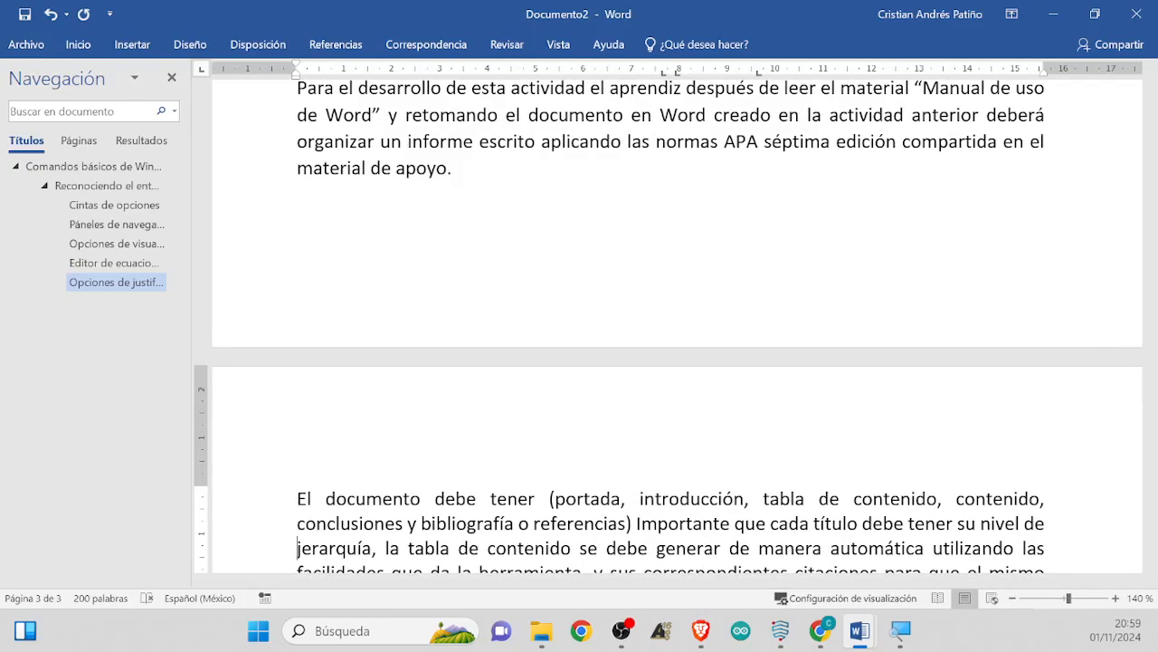
key(alt+Tab)
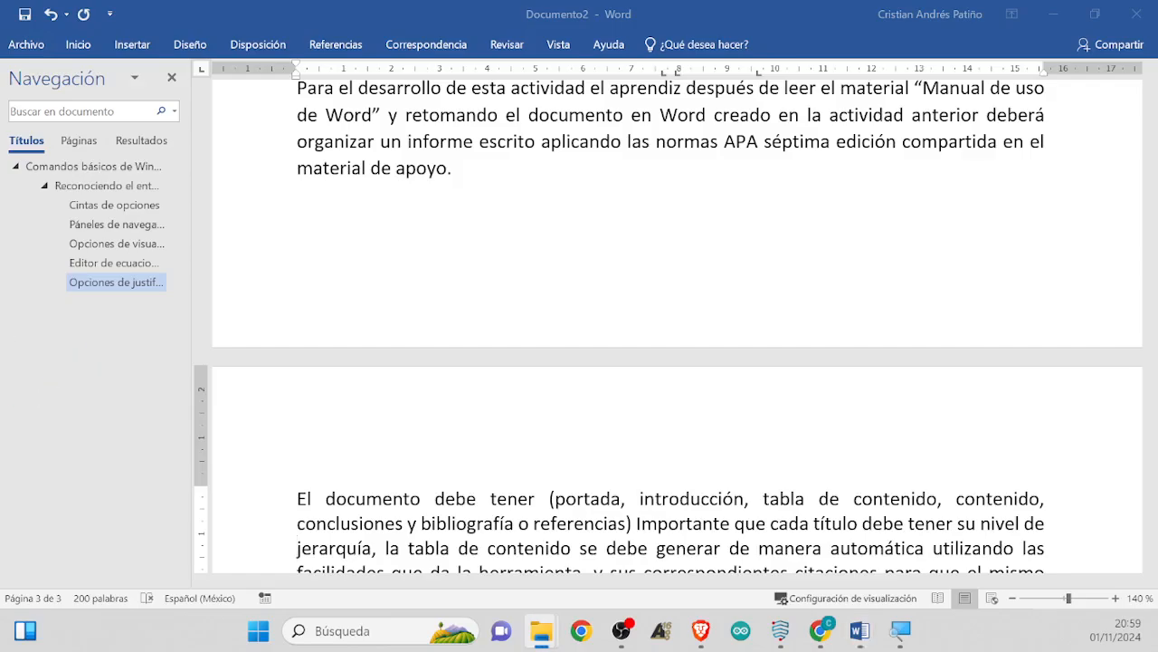
Switch to the Chrome window with the Manejo de TICS class in Classroom and maximize it
key(alt+Tab)
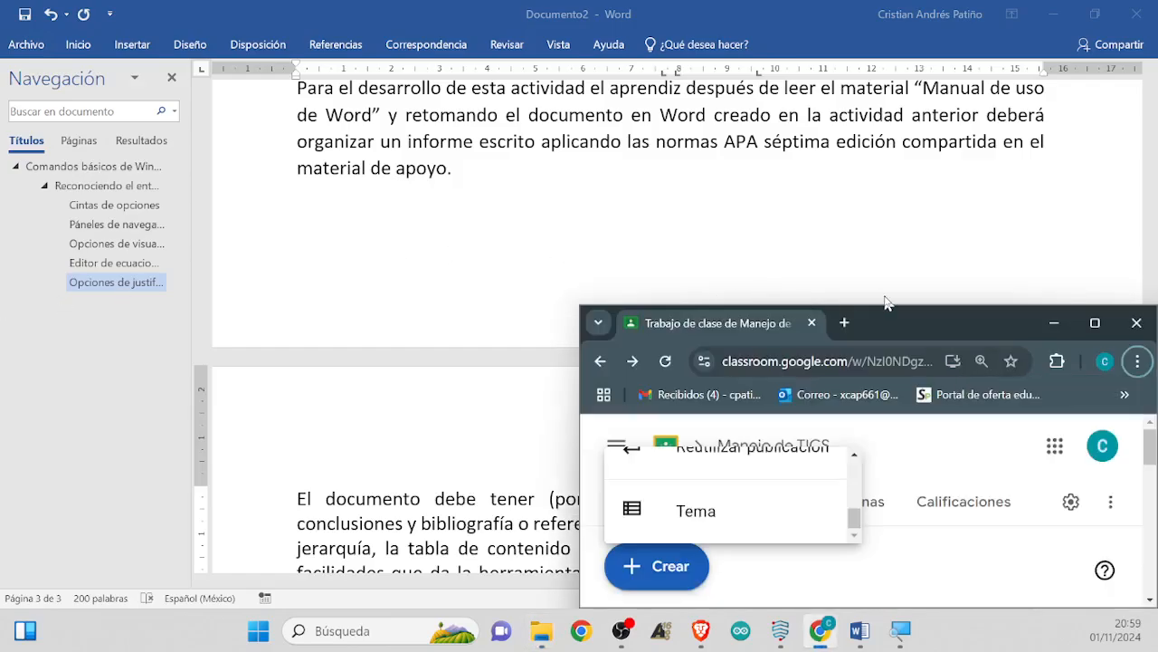
key(super+Right)
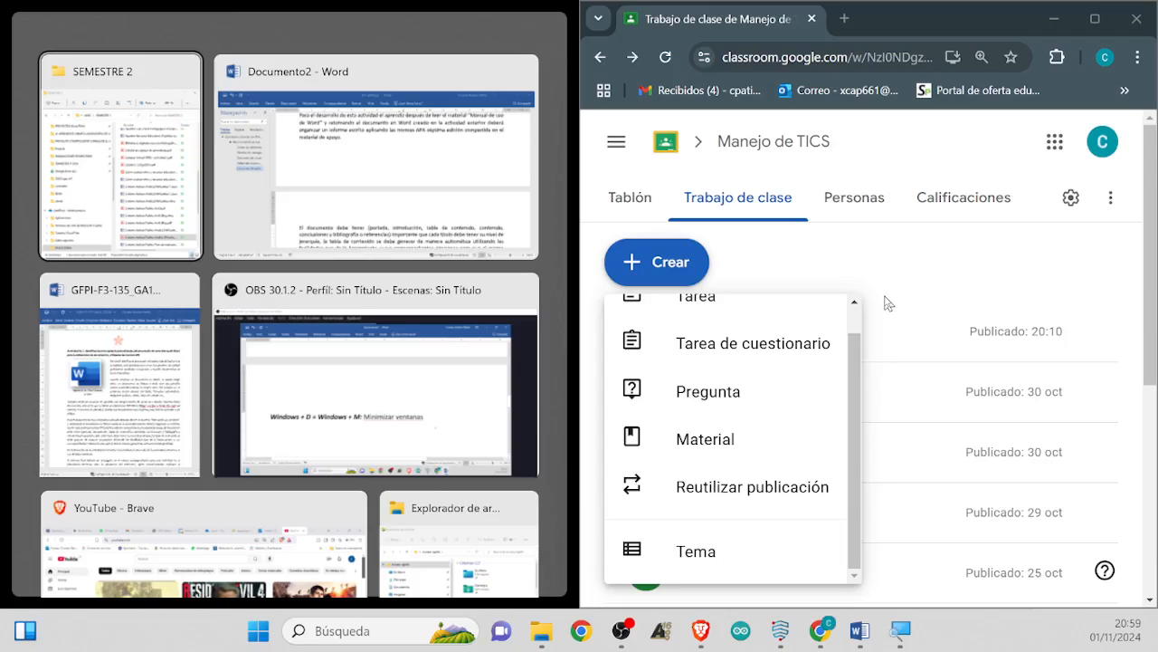
key(Right)
key(Return)
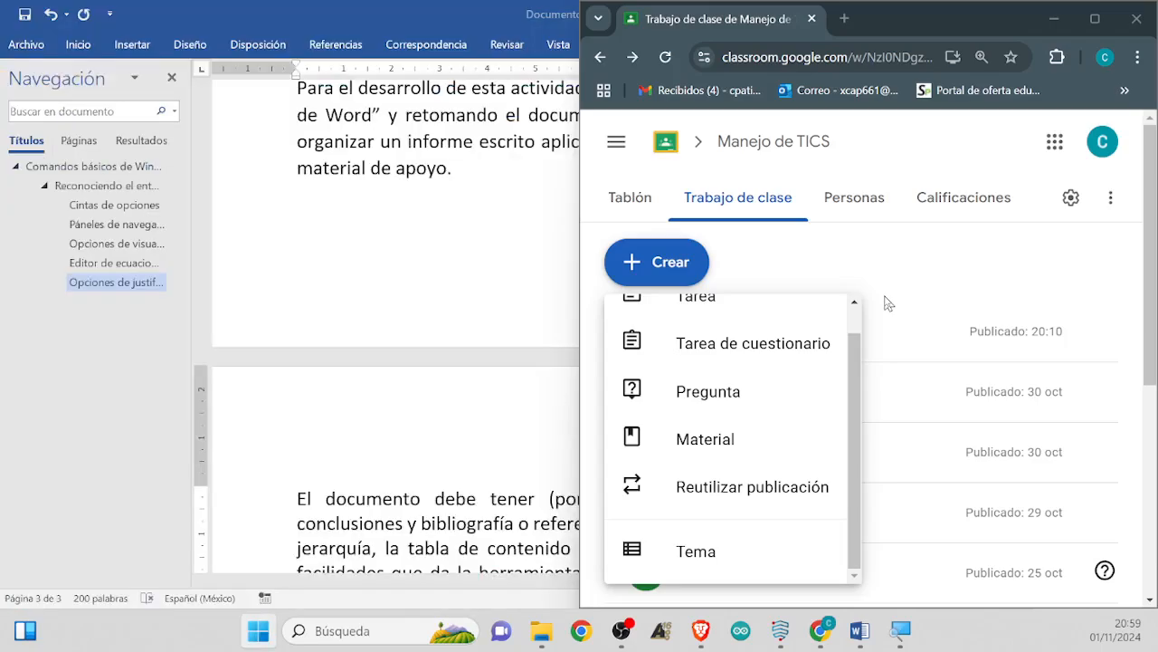
key(alt+Tab)
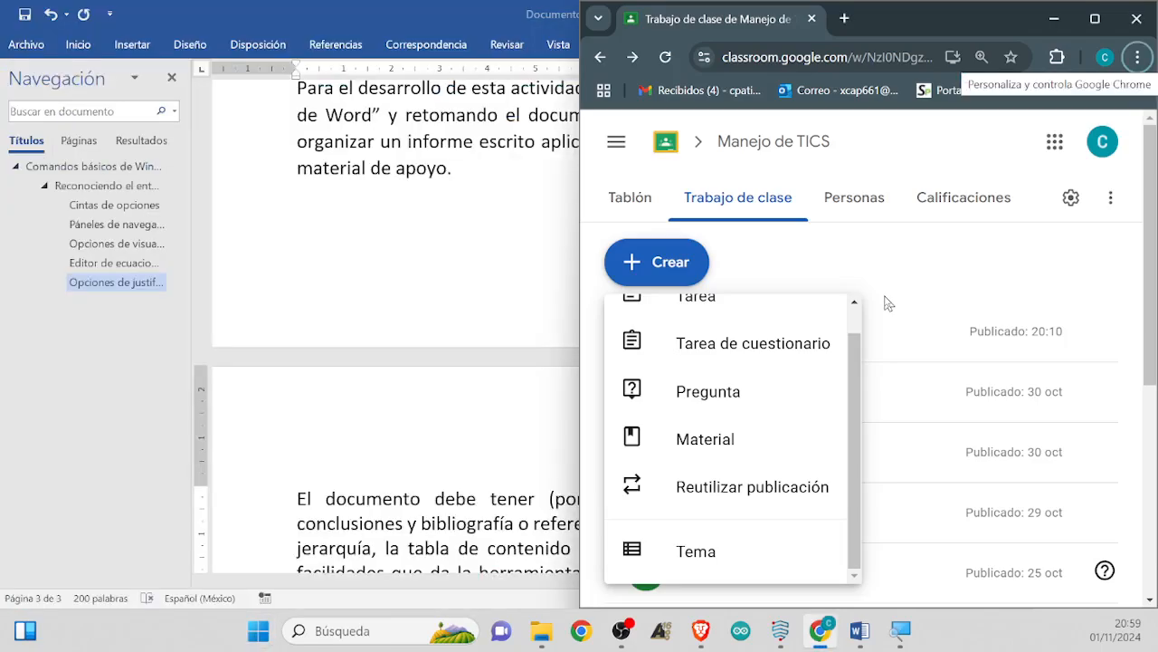
key(super+Up)
key(super+Up)
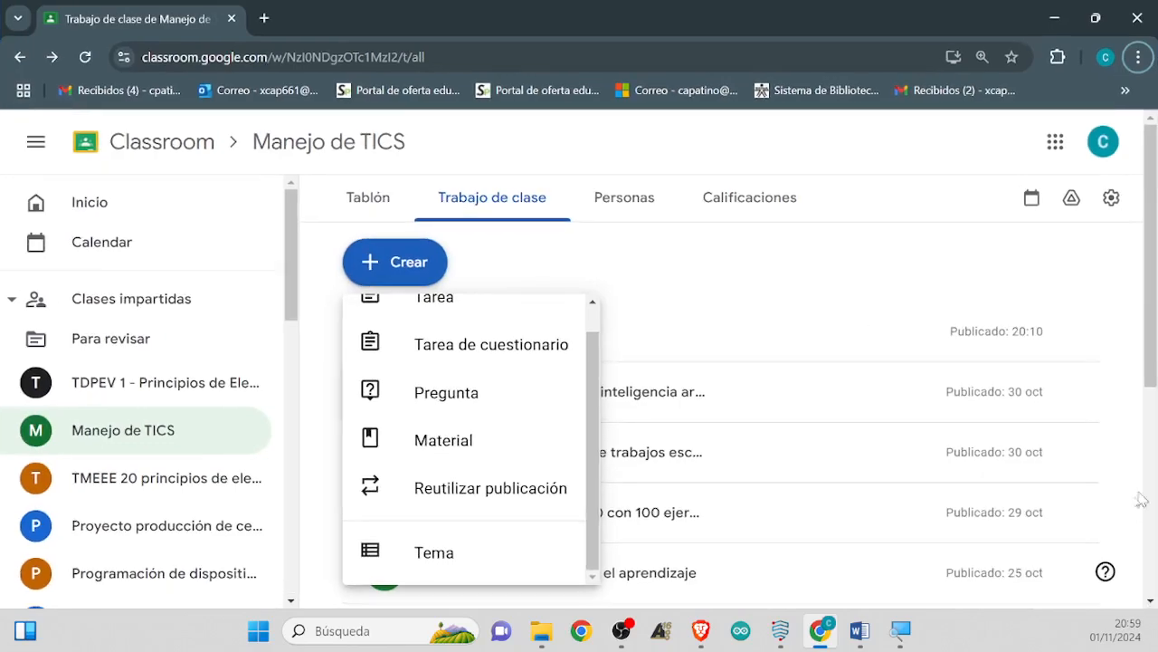
Find the class material "Formato de presentación de trabajos esc..." and open its attached Word file about IEEE standards
click(805, 274)
scroll(531, 389, down, 1)
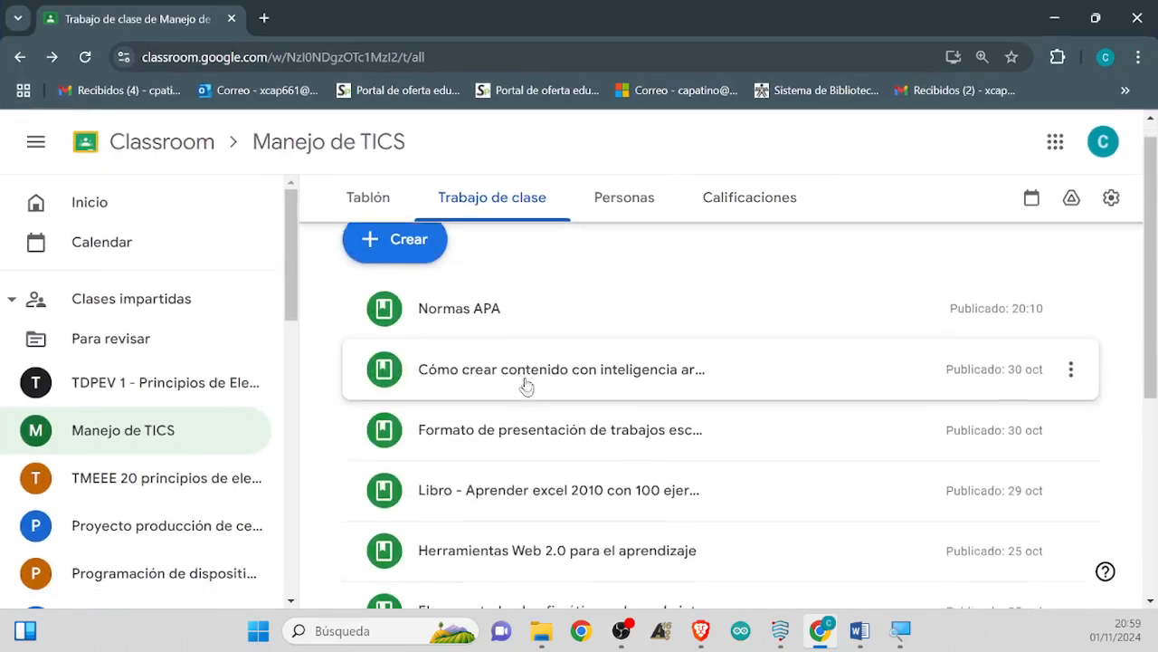
scroll(492, 399, down, 2)
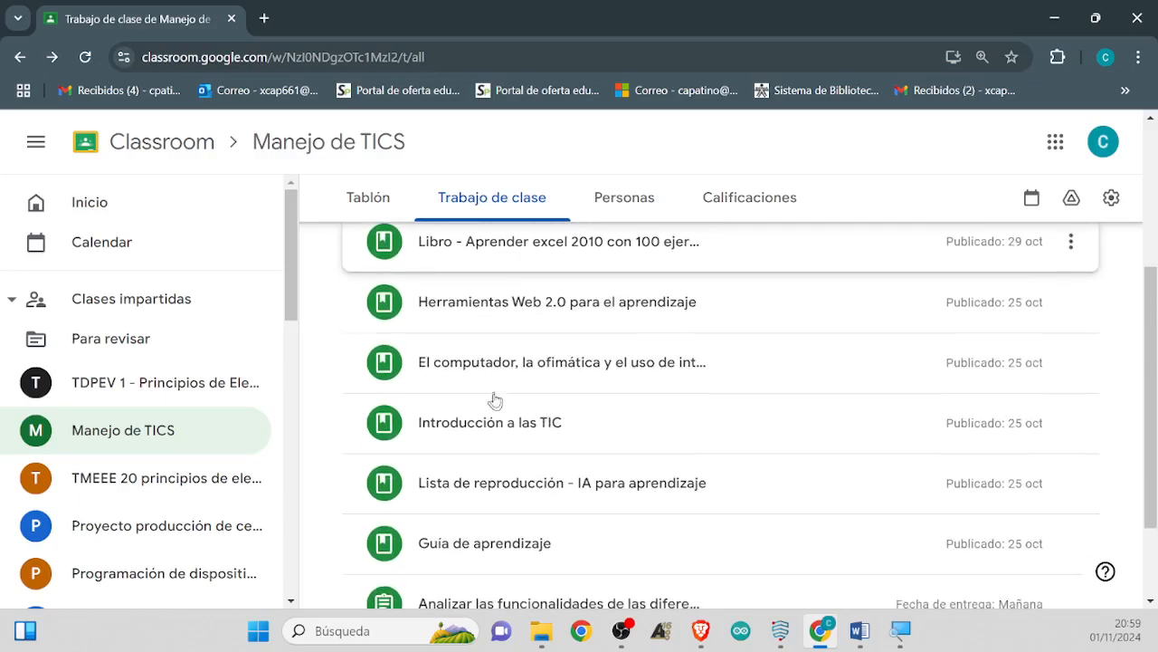
scroll(480, 447, up, 1)
scroll(480, 447, up, 2)
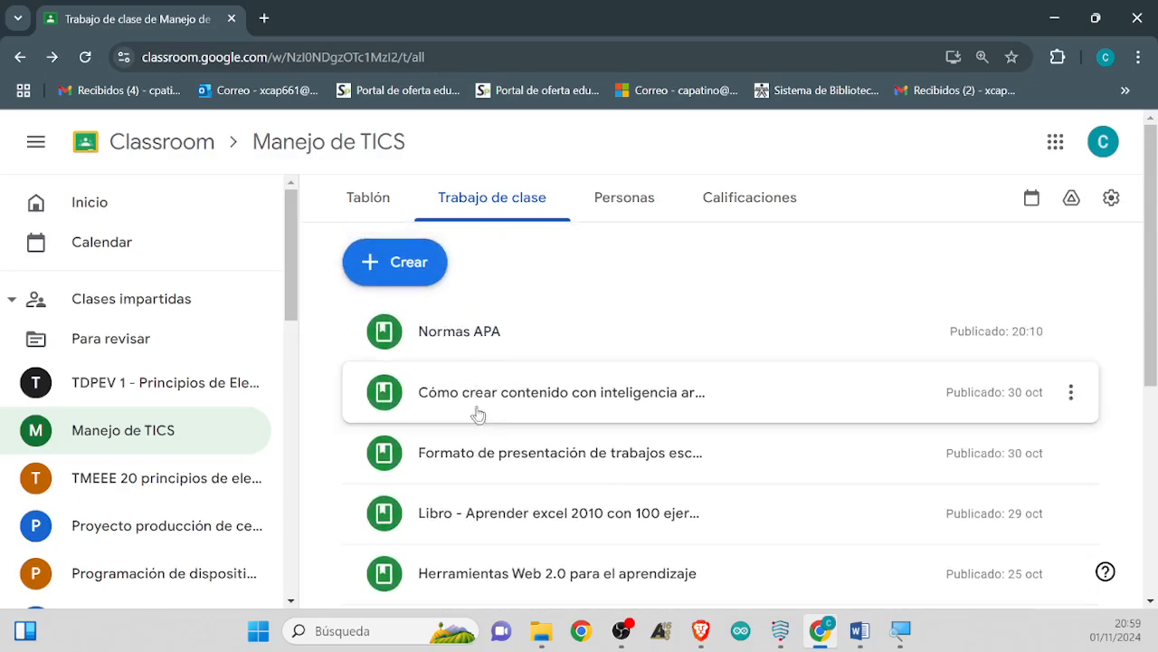
click(486, 455)
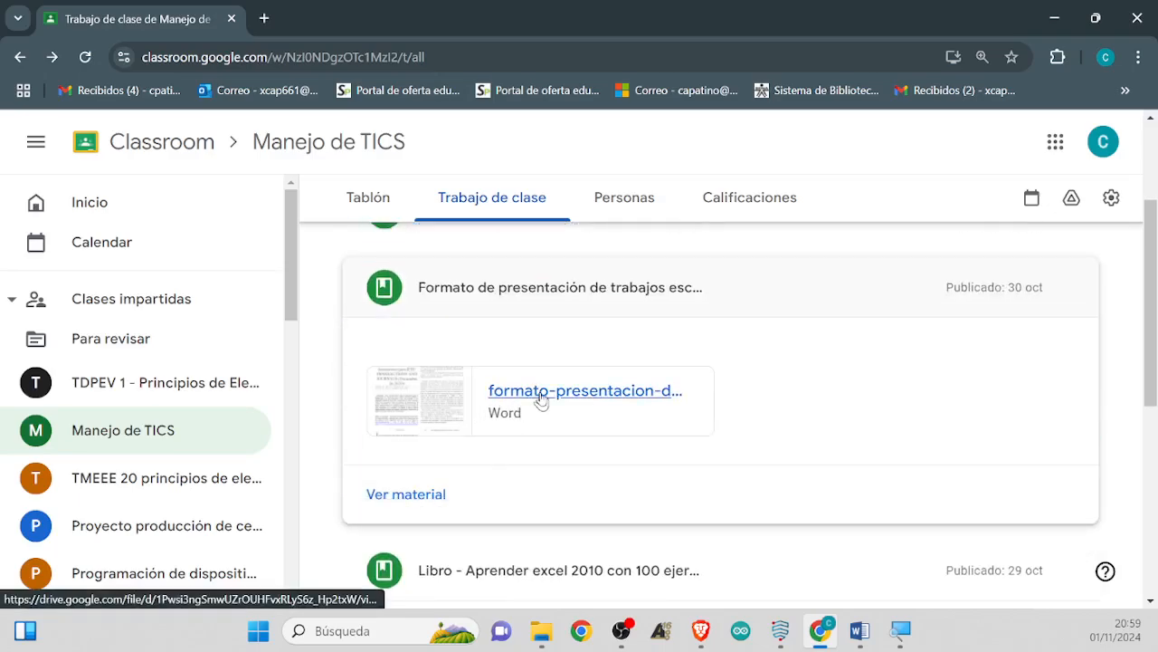
click(489, 389)
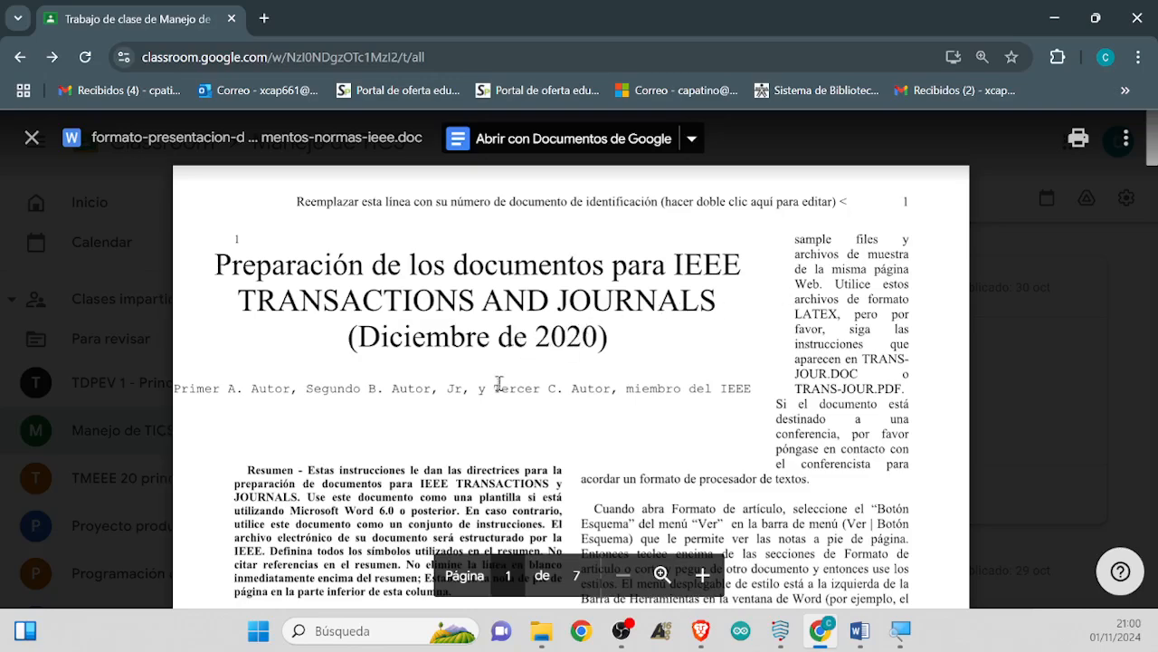
Examine the title, abstract and two-column layout at the start of the IEEE format, selecting the Resumen text
scroll(499, 384, down, 2)
drag(237, 300, 454, 415)
scroll(431, 421, up, 2)
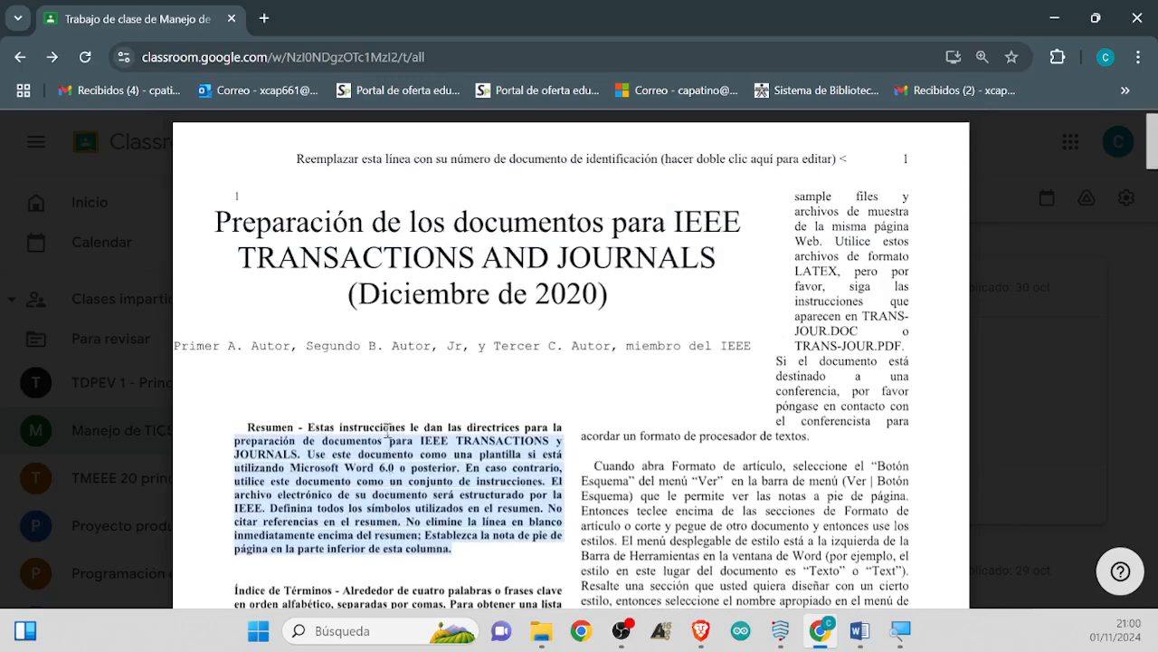
scroll(397, 342, down, 2)
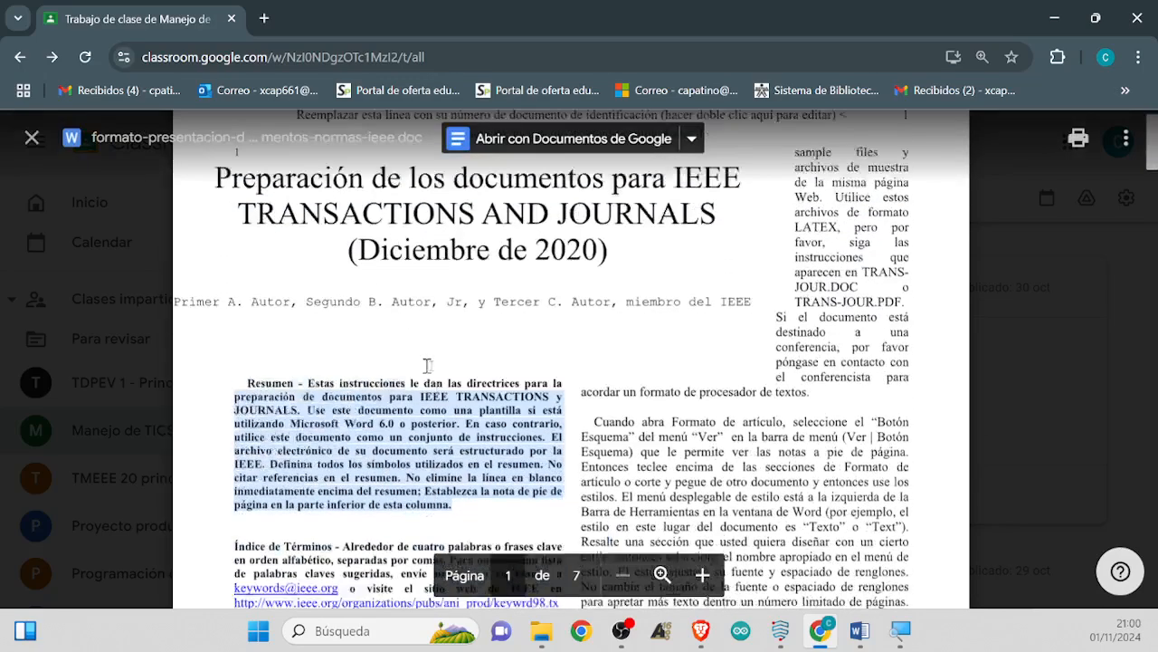
scroll(763, 294, down, 5)
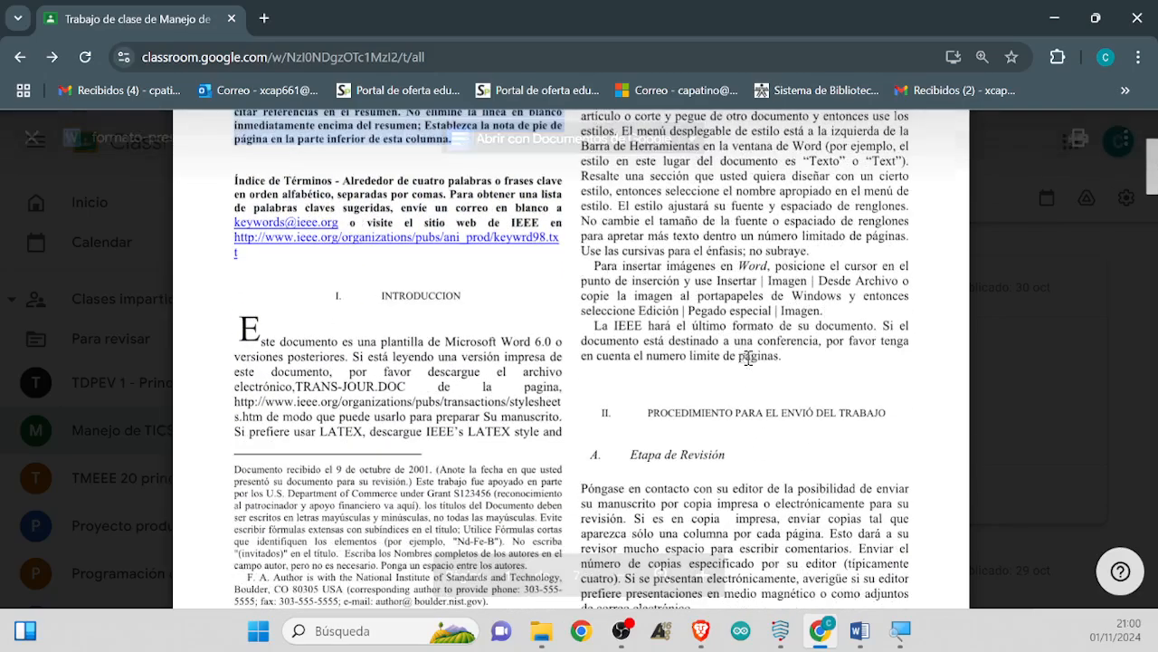
scroll(633, 392, down, 2)
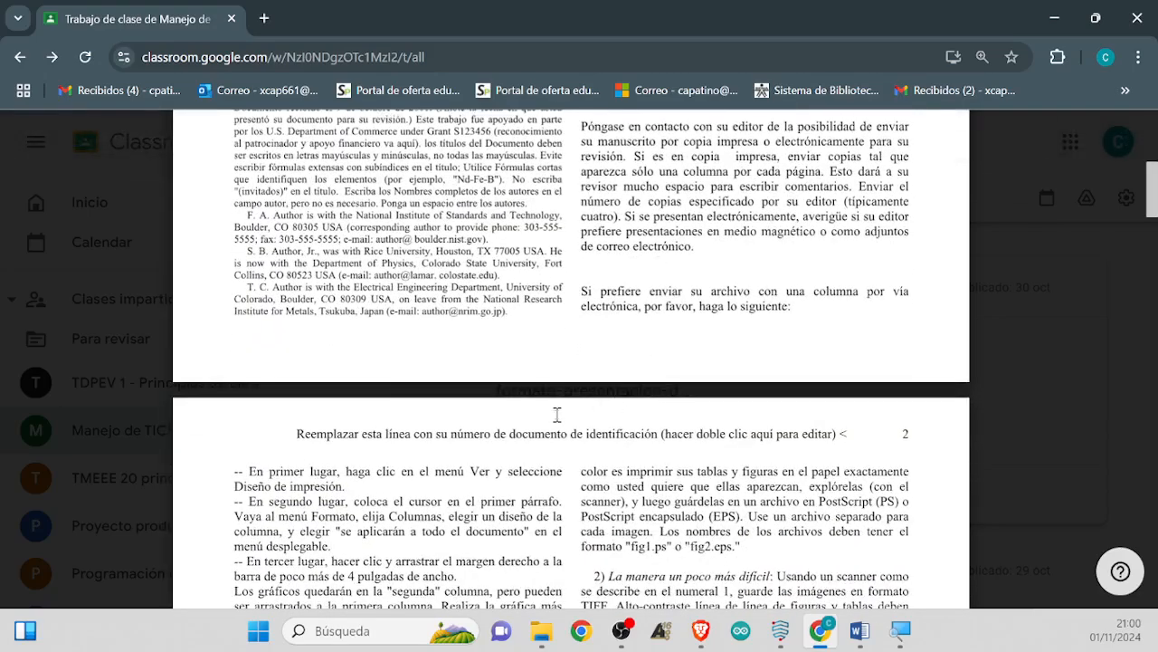
scroll(556, 412, up, 4)
scroll(556, 414, up, 3)
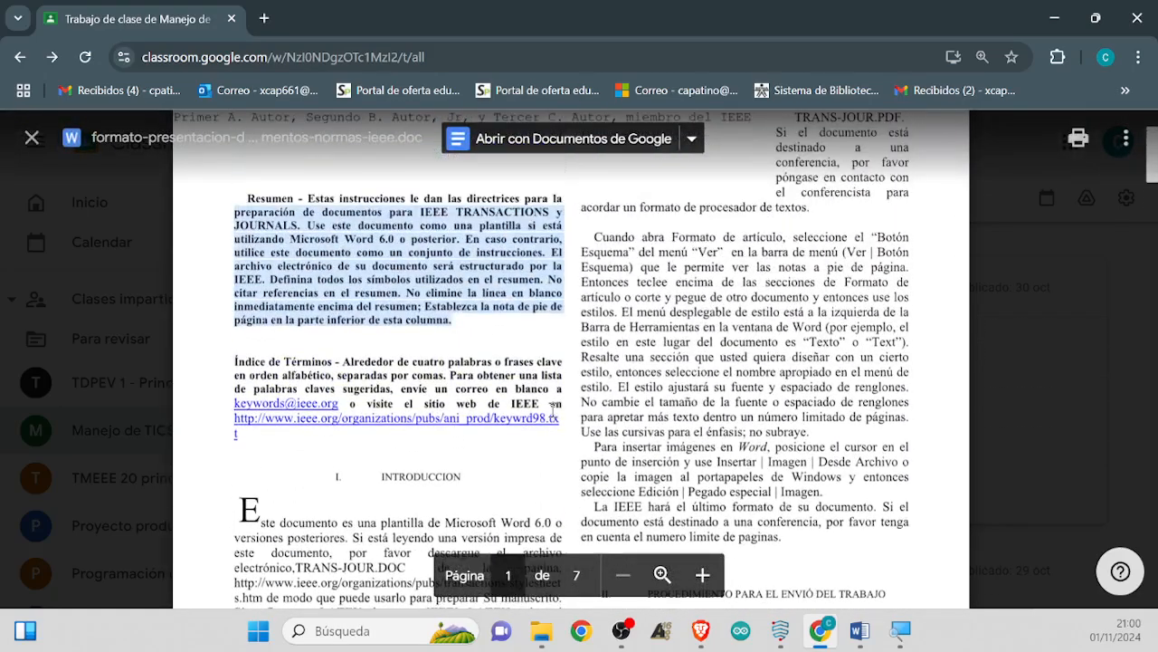
scroll(555, 407, down, 3)
scroll(555, 400, up, 1)
scroll(554, 400, up, 4)
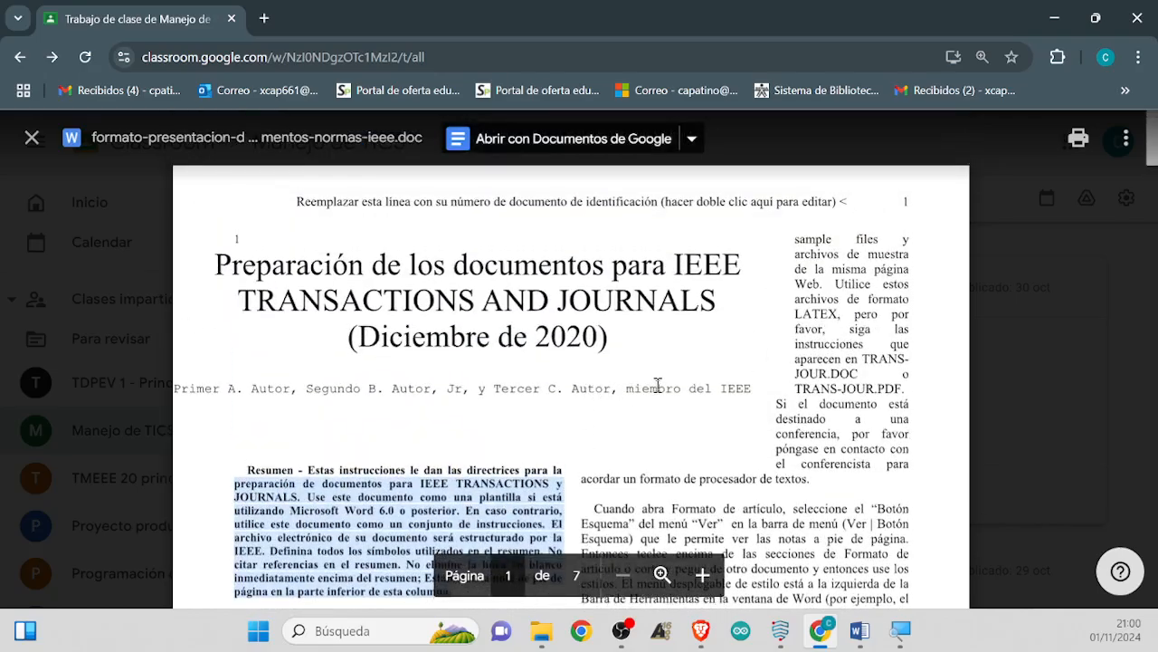
Examine how the magnetization figure and the units table are placed on page 3 of the IEEE format
scroll(655, 390, down, 9)
scroll(656, 403, down, 10)
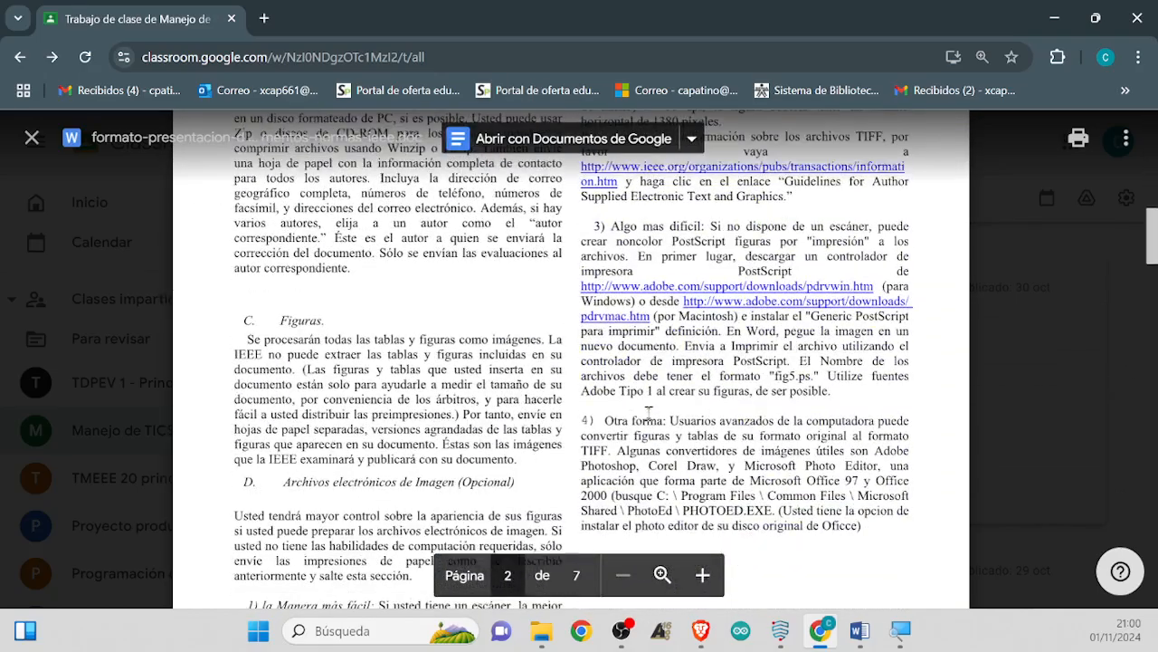
scroll(662, 429, down, 5)
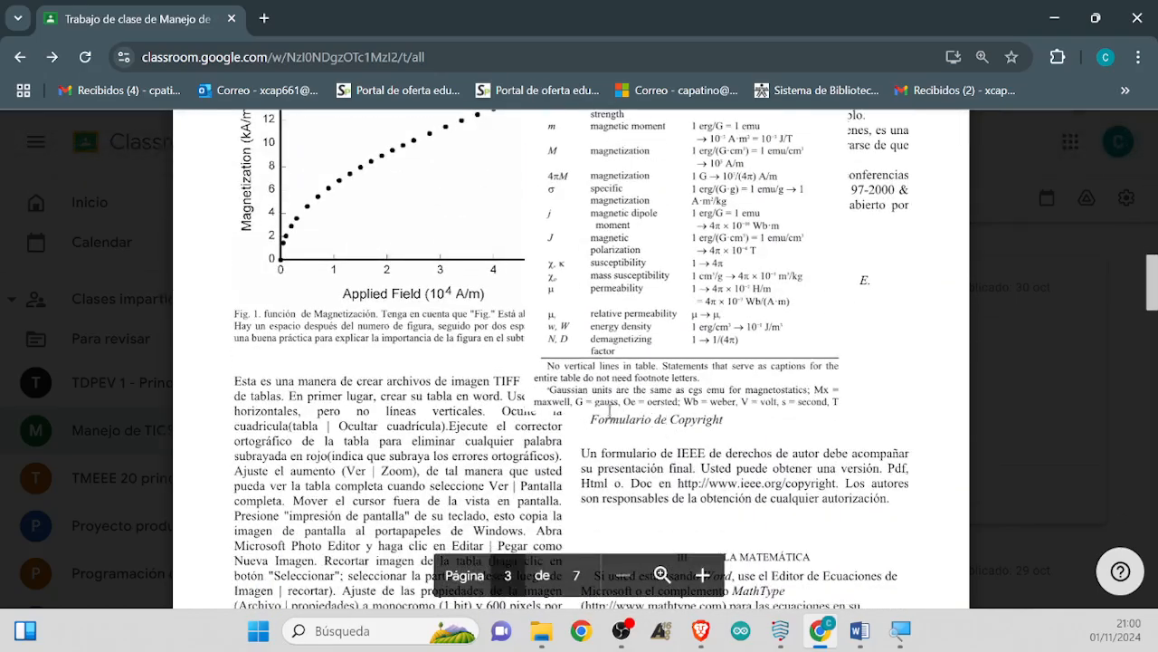
scroll(609, 412, down, 5)
scroll(435, 308, up, 5)
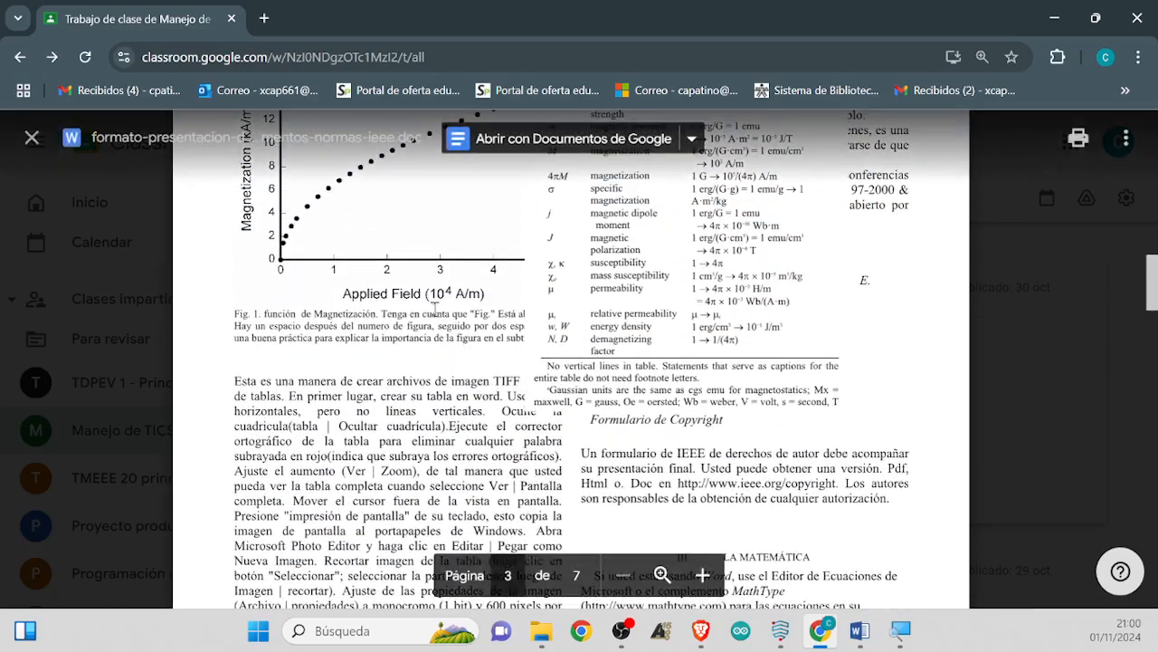
scroll(425, 306, up, 2)
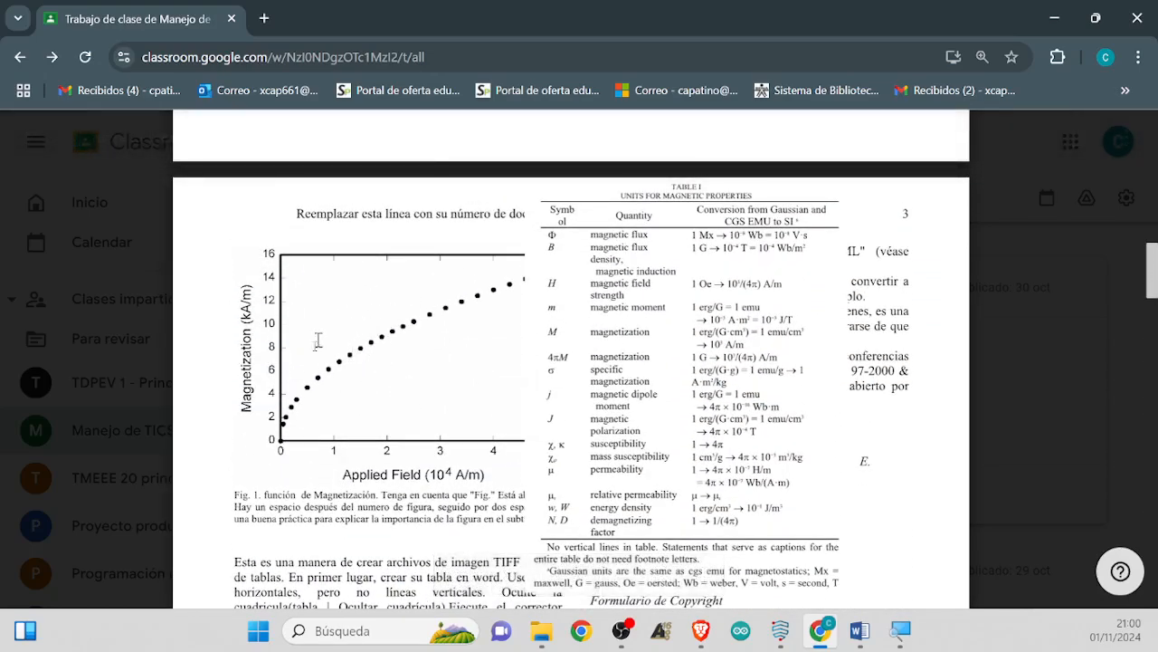
Review the rest of the IEEE format through equations, conclusion and references to page 7, and return to page 1
scroll(623, 353, down, 15)
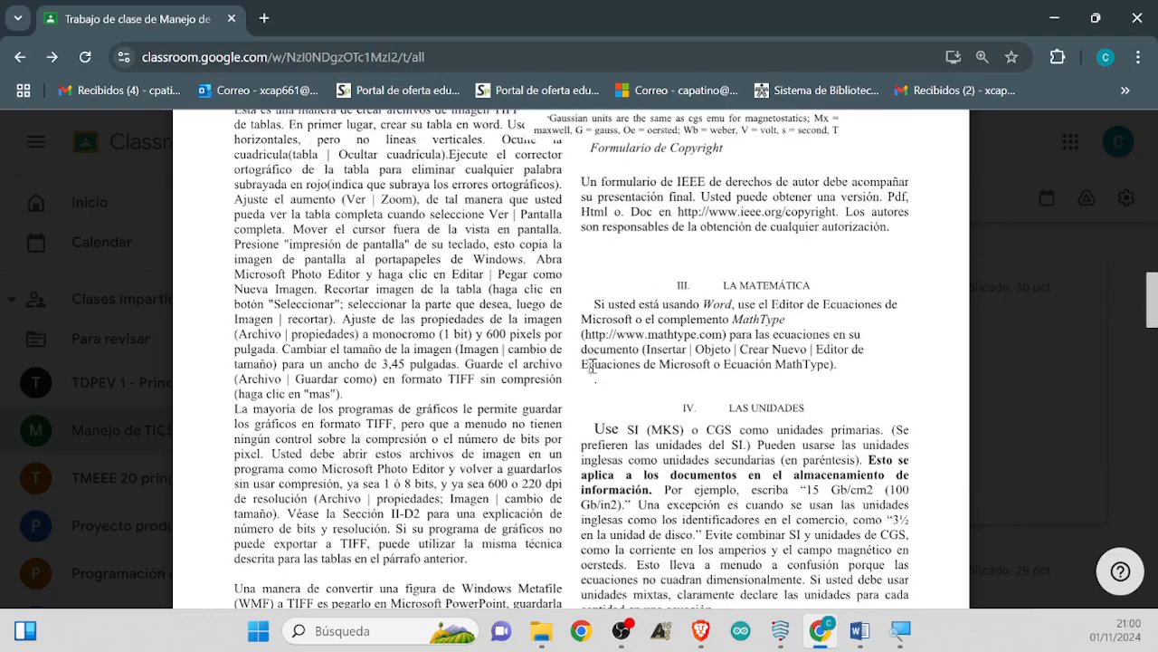
scroll(584, 371, down, 10)
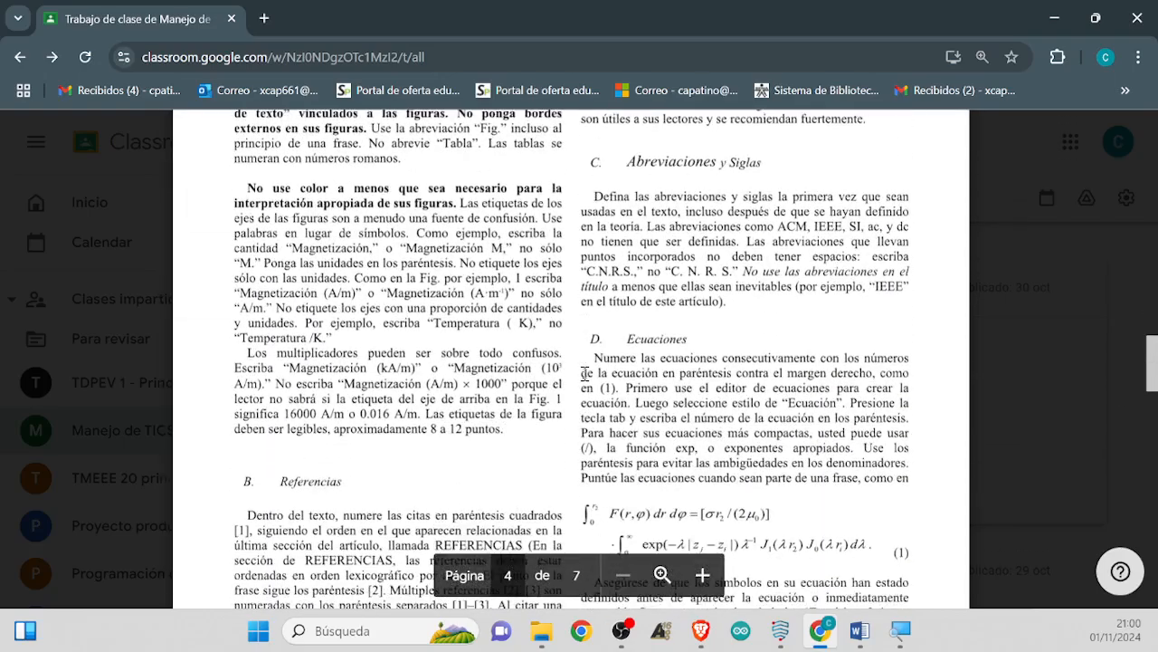
scroll(584, 371, down, 10)
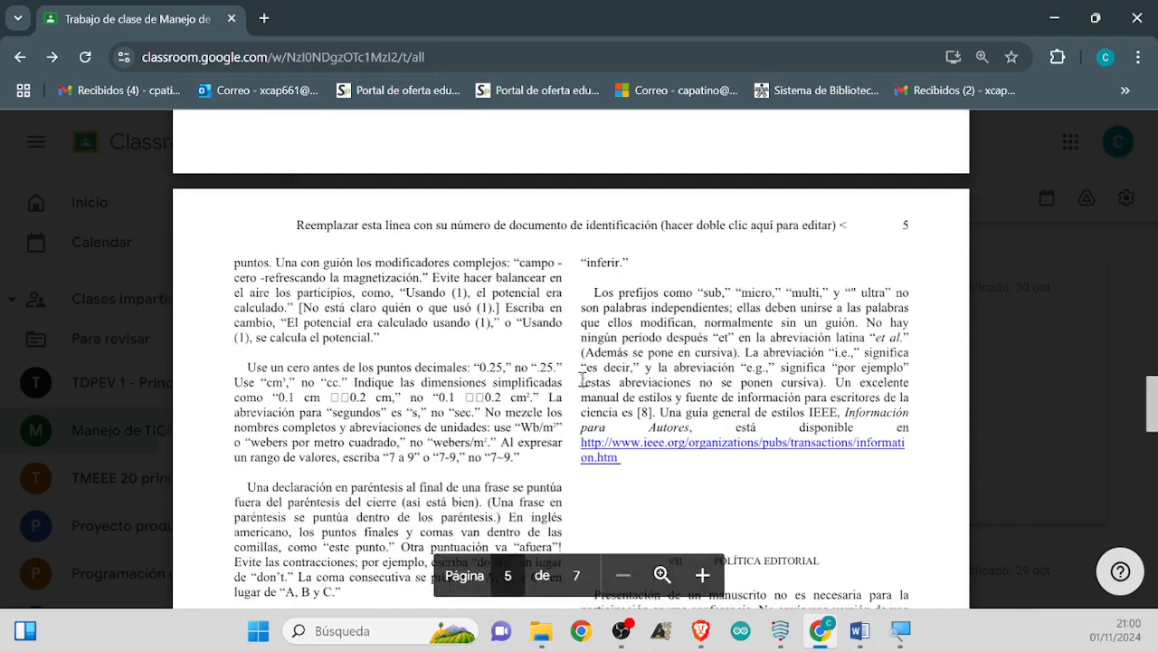
scroll(619, 367, down, 15)
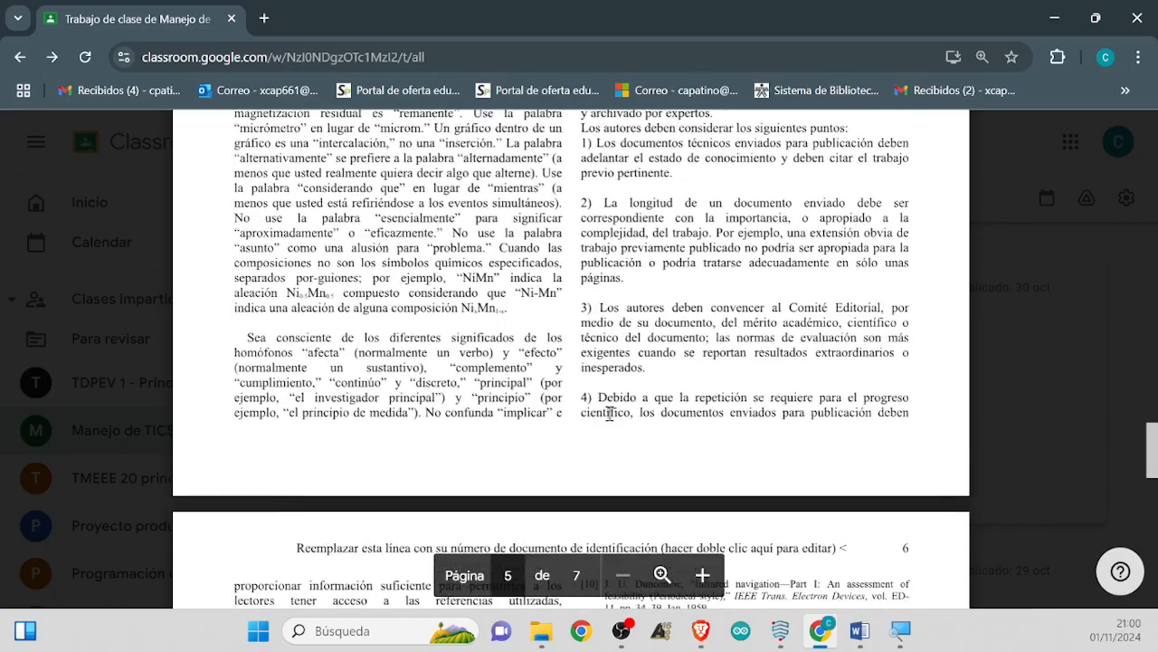
scroll(596, 427, up, 3)
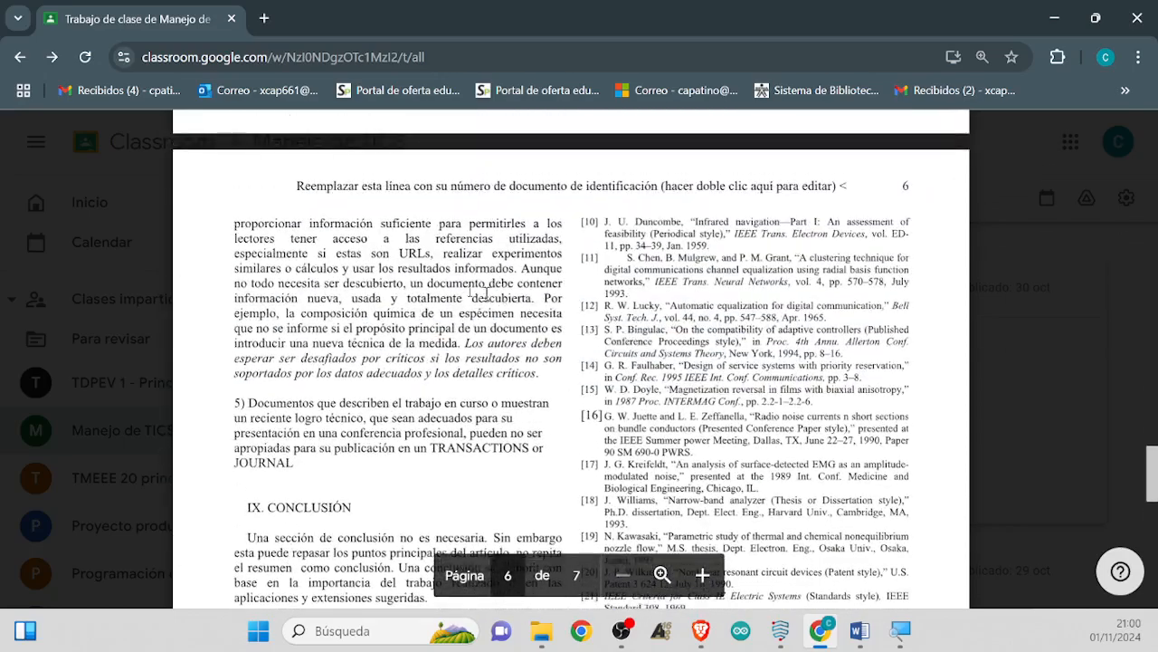
scroll(571, 468, down, 6)
scroll(571, 469, down, 10)
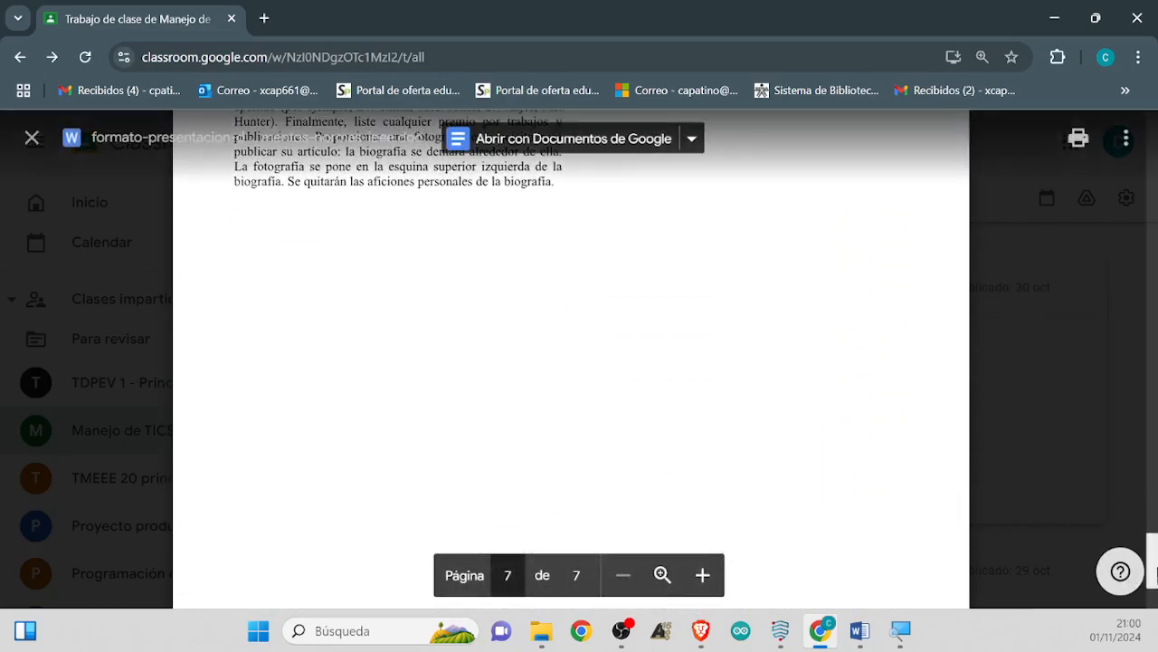
drag(1152, 571, 1152, 164)
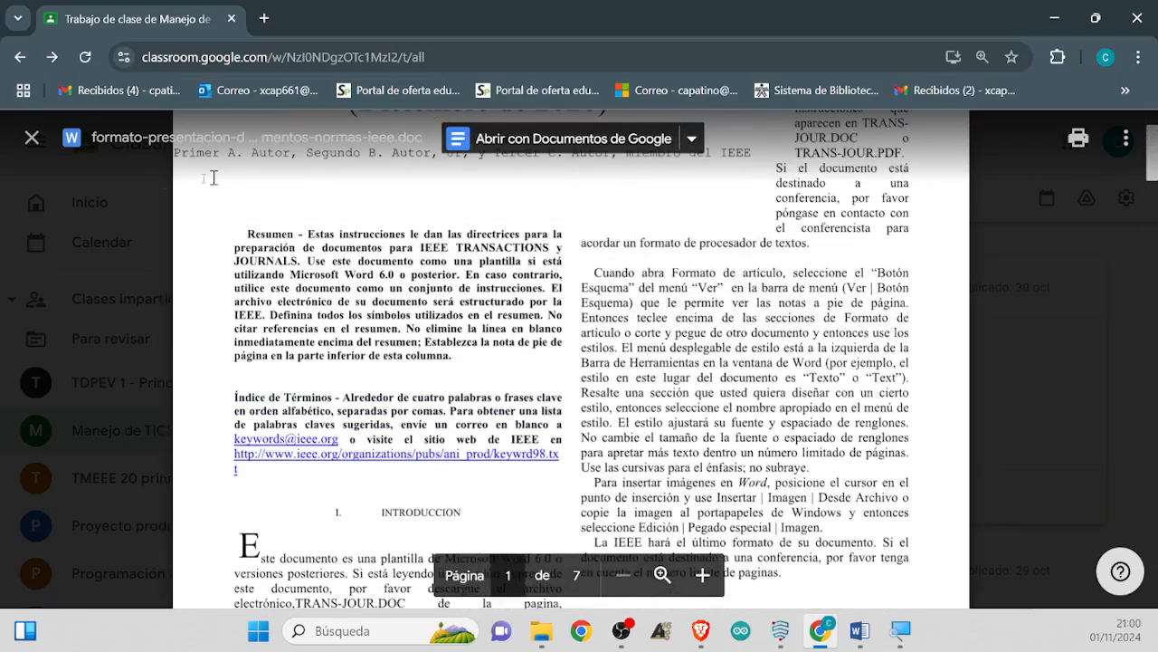
Close the IEEE file preview, collapse its class material, and switch back to the page 3 paragraph of Documento2 in Word
click(32, 137)
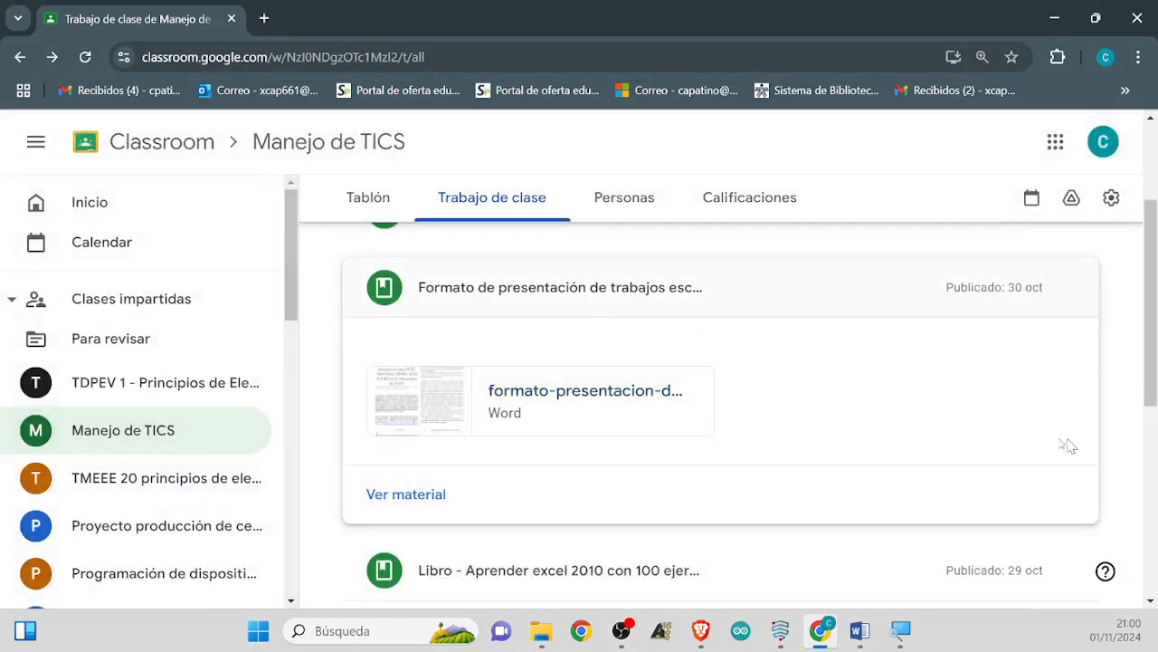
click(654, 287)
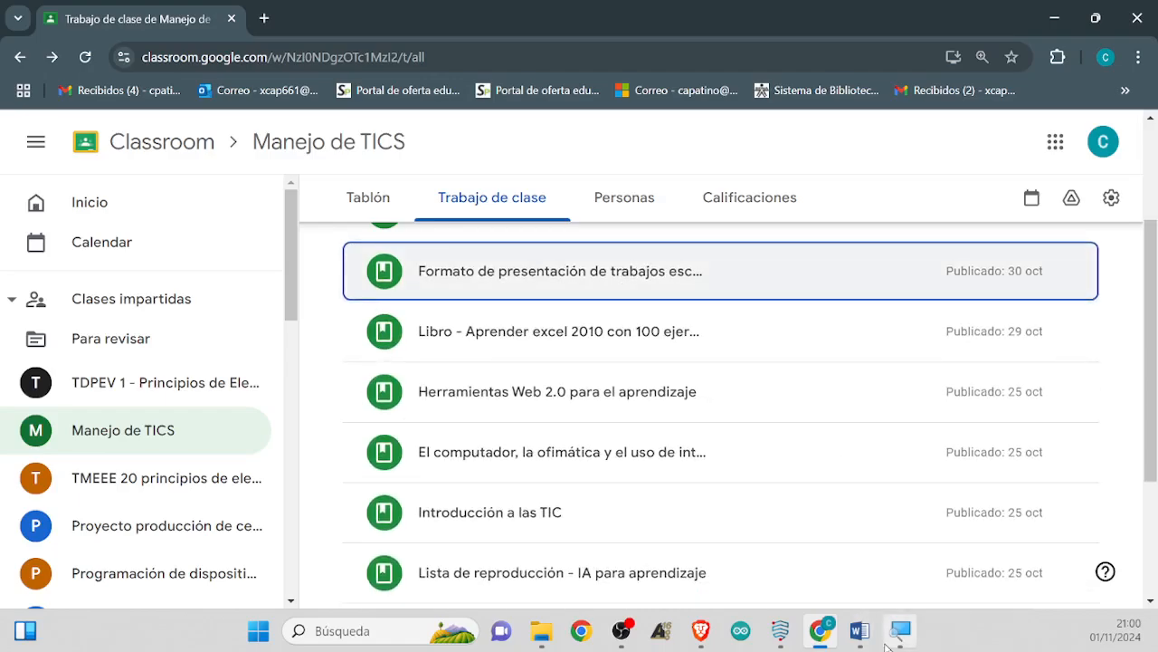
mouse_move(860, 631)
click(885, 548)
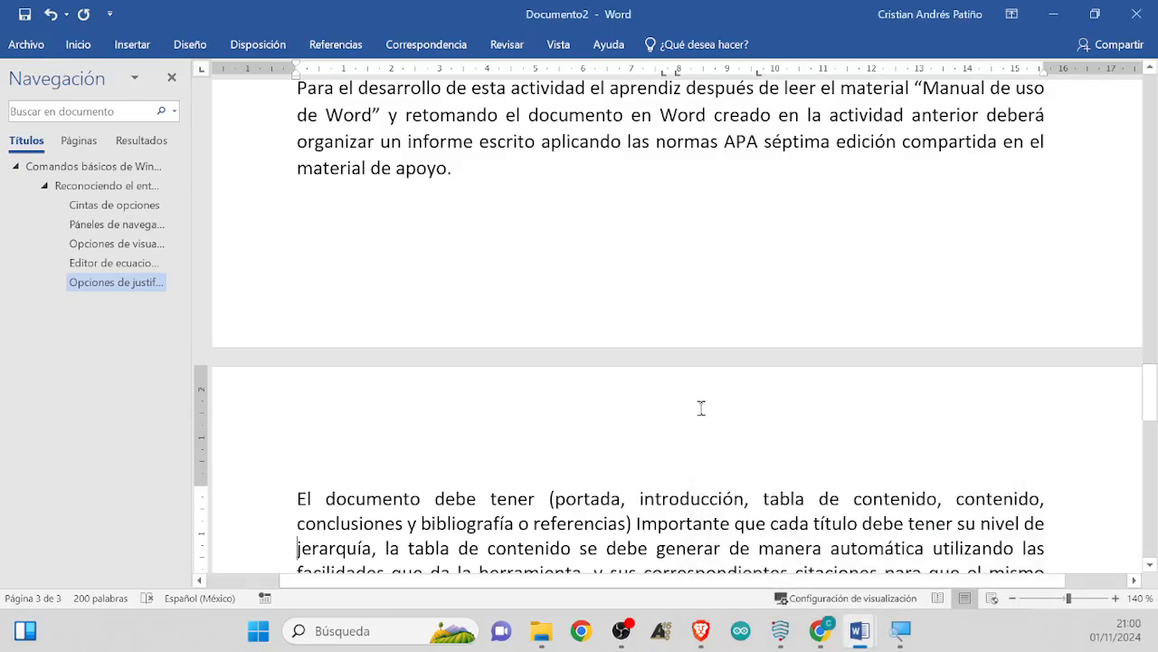
scroll(687, 398, down, 3)
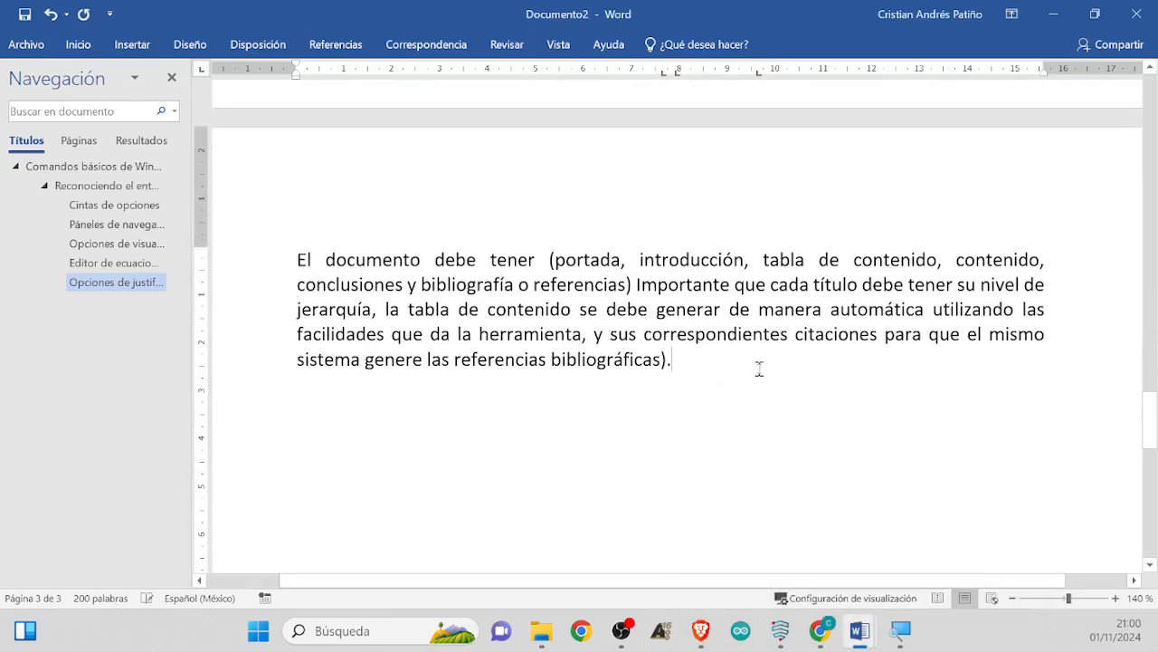
scroll(745, 393, down, 3)
scroll(745, 393, up, 3)
scroll(768, 392, down, 5)
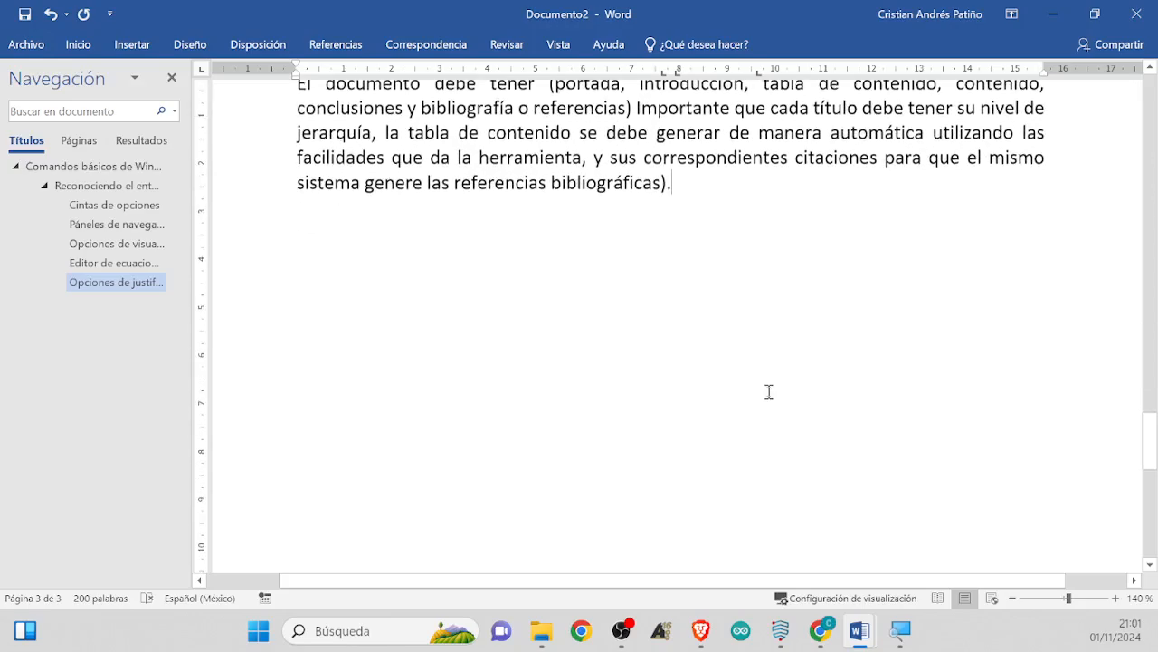
scroll(768, 393, up, 4)
scroll(779, 401, up, 1)
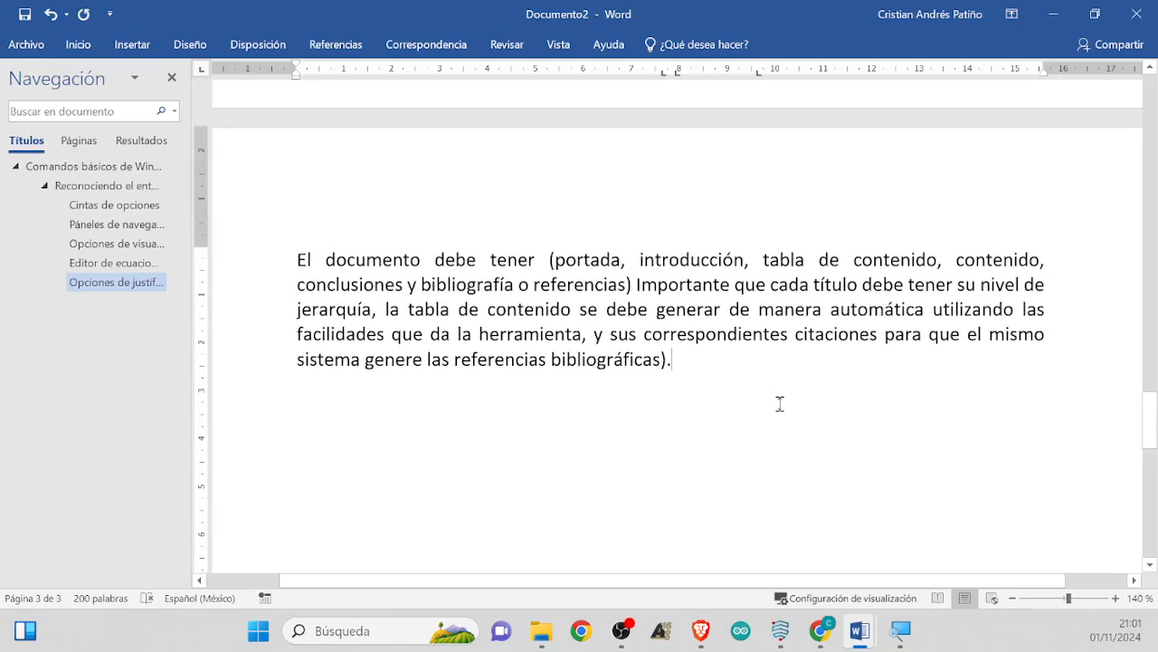
scroll(779, 404, up, 3)
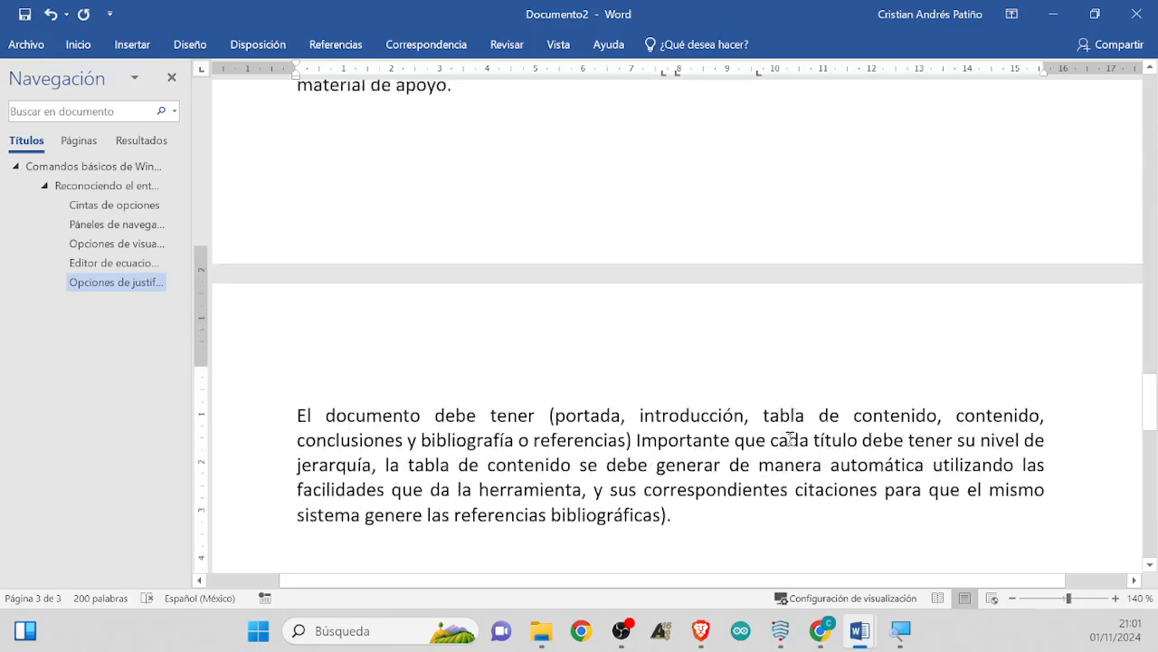
scroll(778, 425, down, 4)
scroll(772, 446, down, 3)
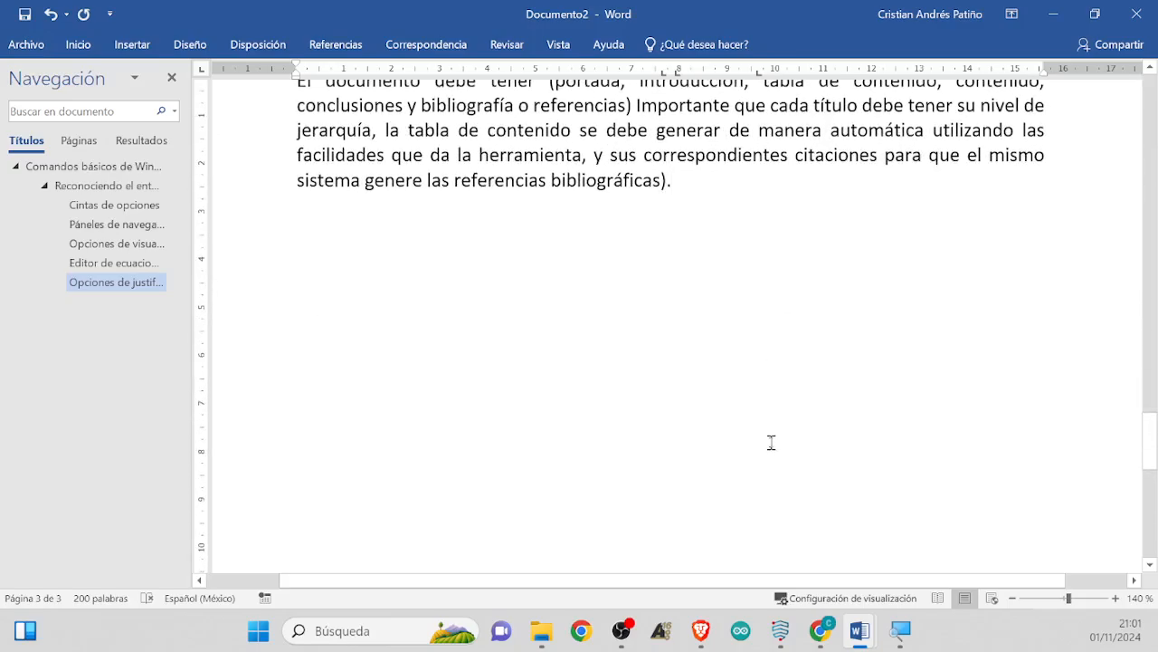
Insert a page break at the end of the page 3 paragraph that begins "El documento debe tener"
scroll(772, 443, up, 3)
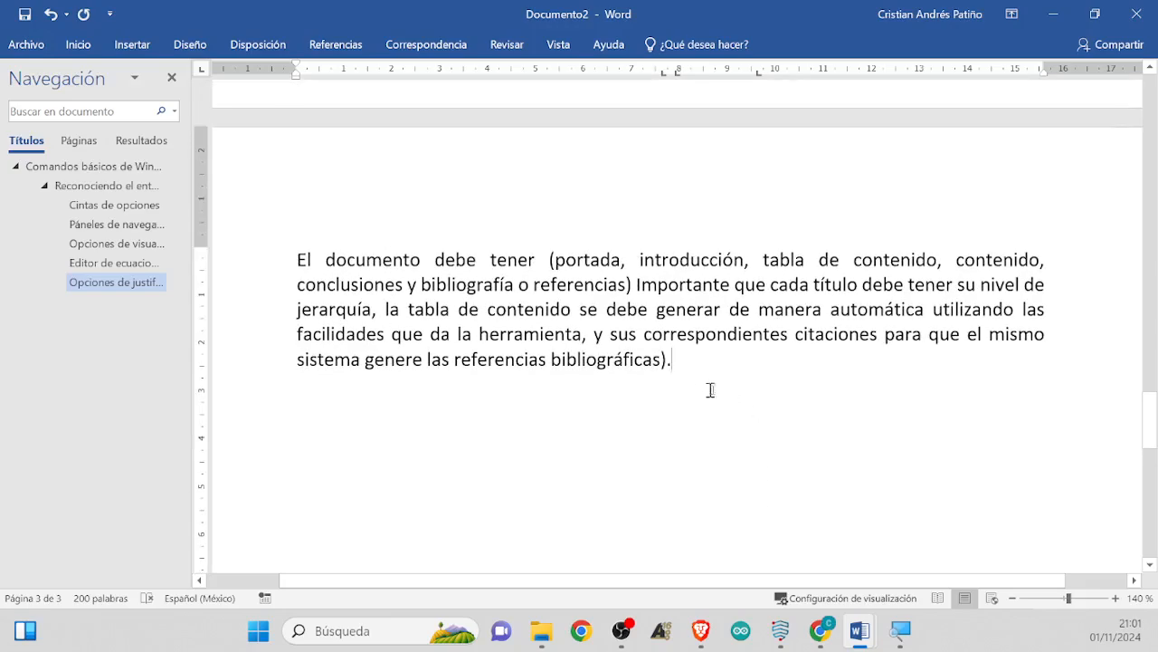
scroll(714, 389, down, 5)
scroll(745, 393, up, 6)
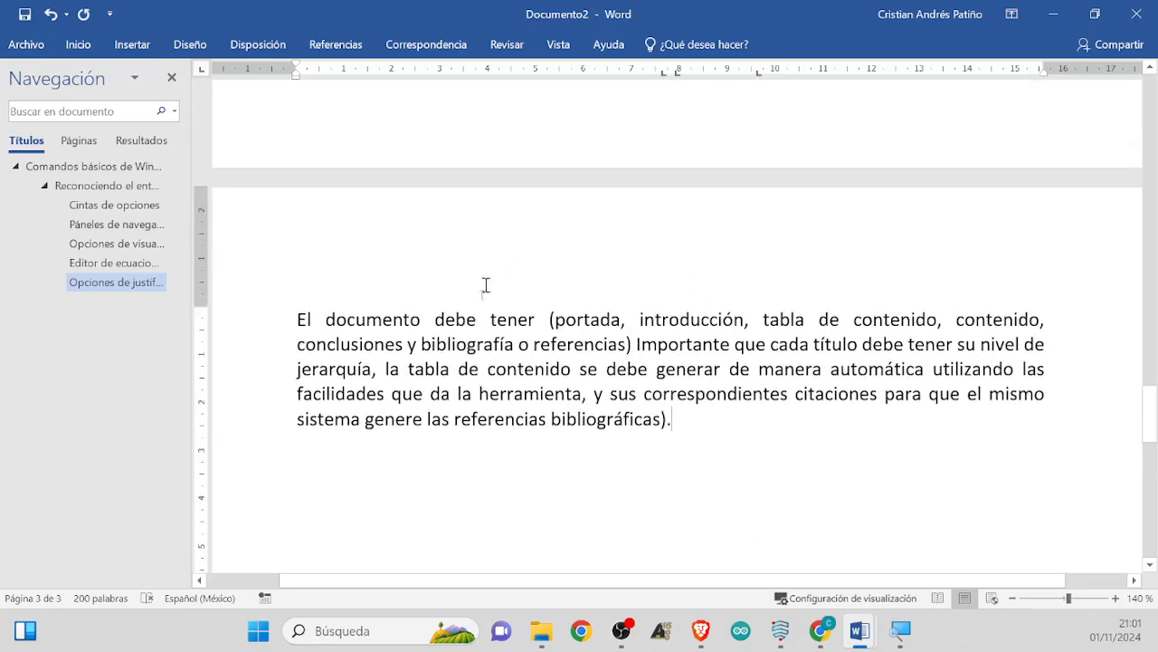
scroll(882, 516, up, 5)
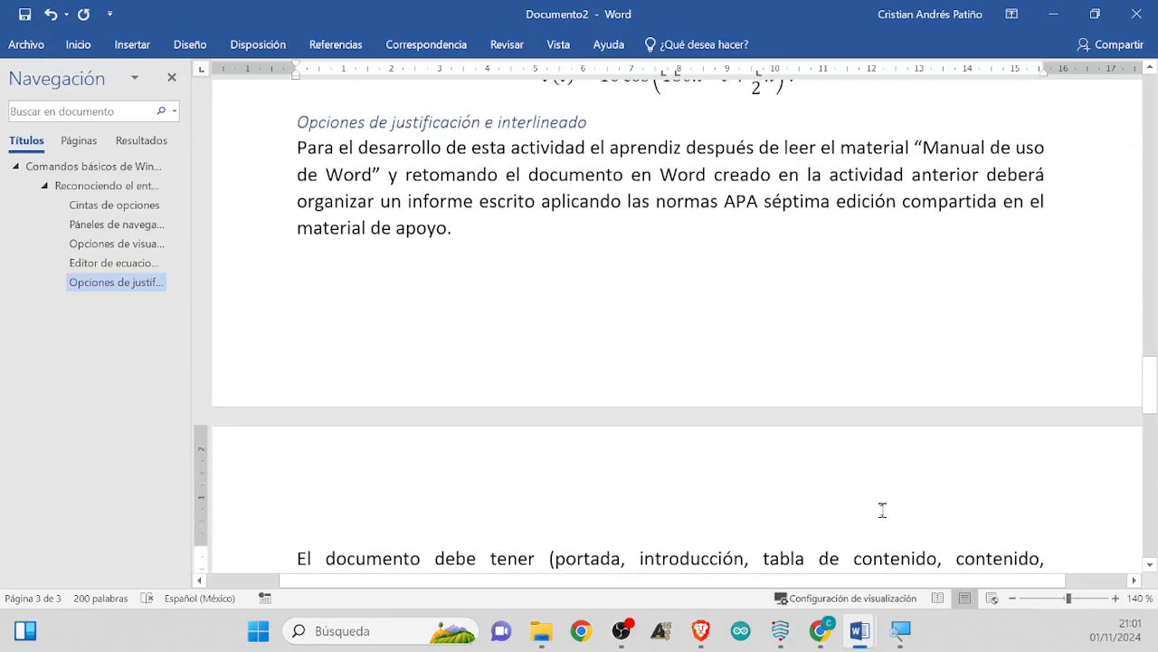
scroll(874, 507, down, 5)
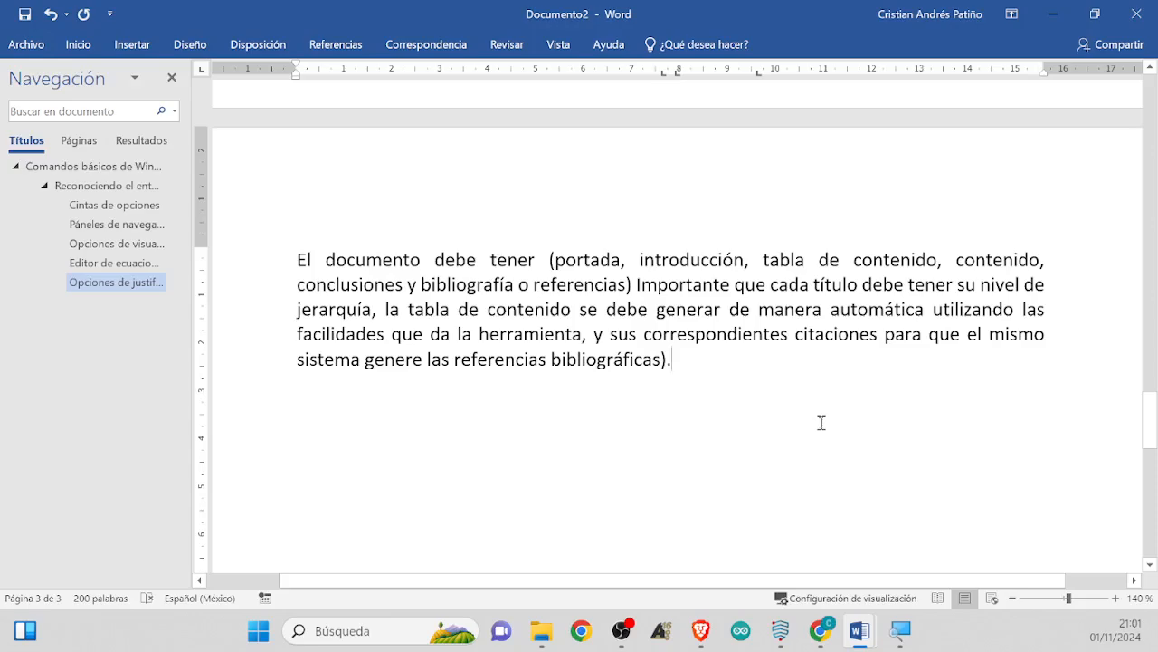
key(ctrl+Return)
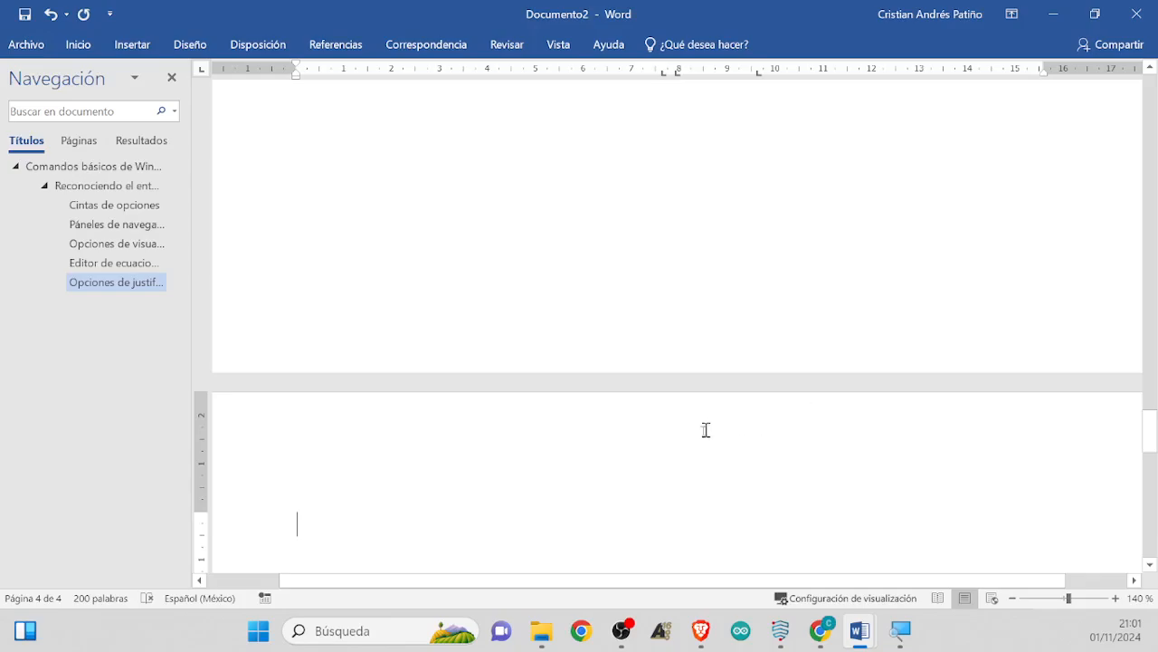
Return to the end of the page 3 paragraph and show all formatting marks in the document
scroll(706, 430, up, 10)
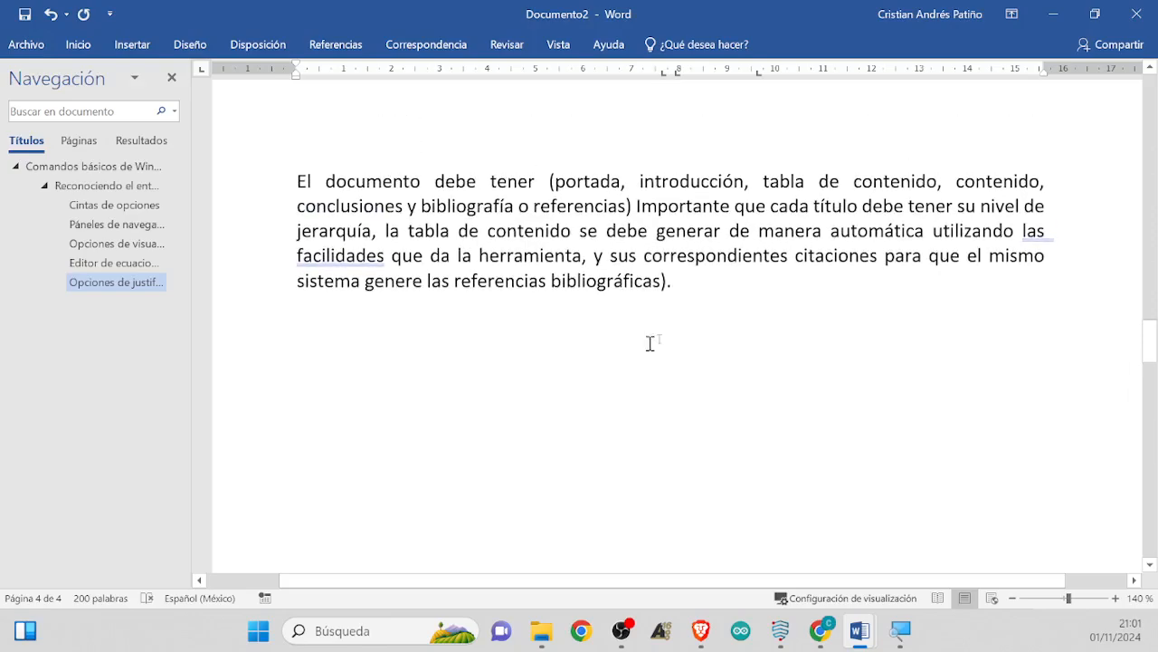
click(695, 298)
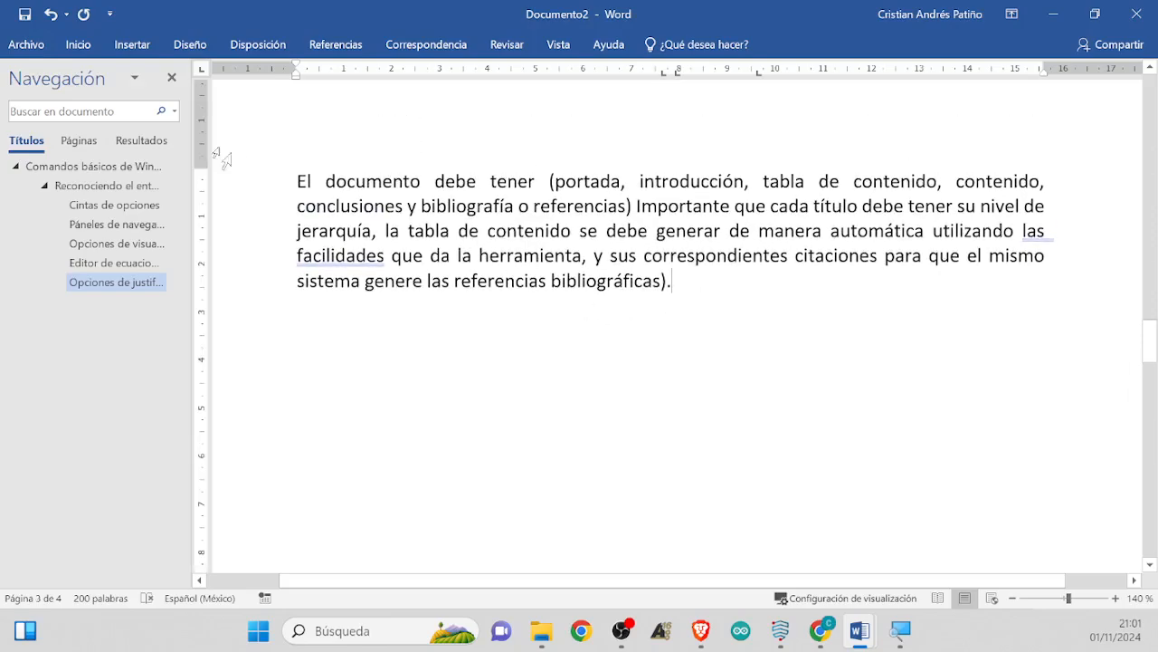
click(79, 45)
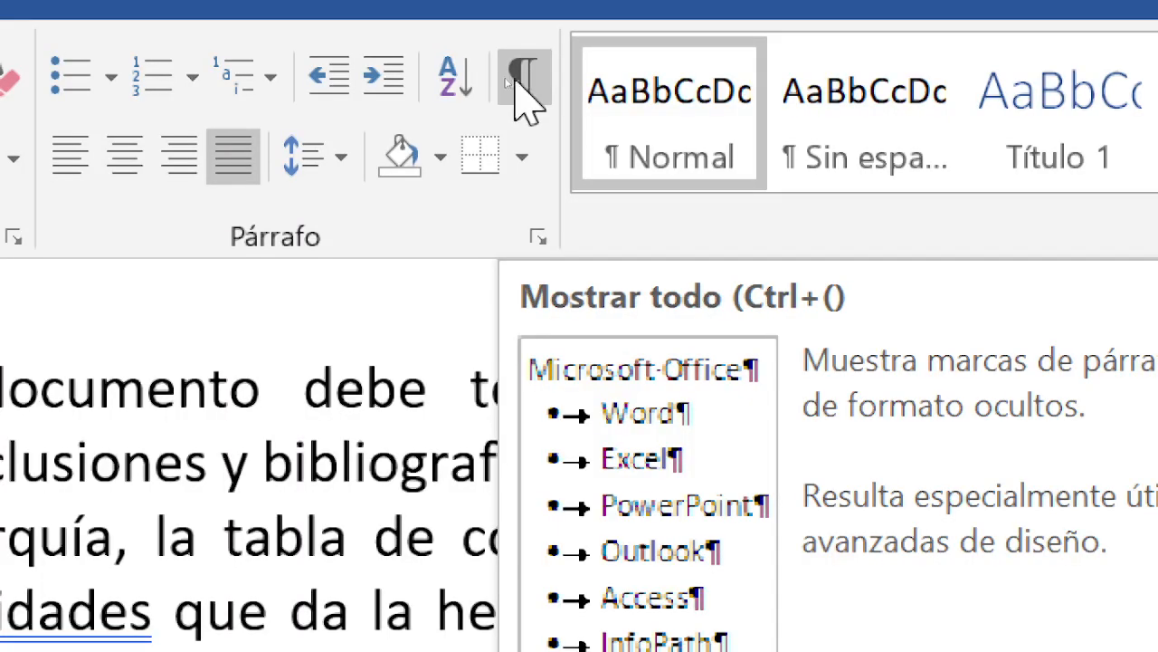
click(512, 82)
scroll(515, 556, down, 4)
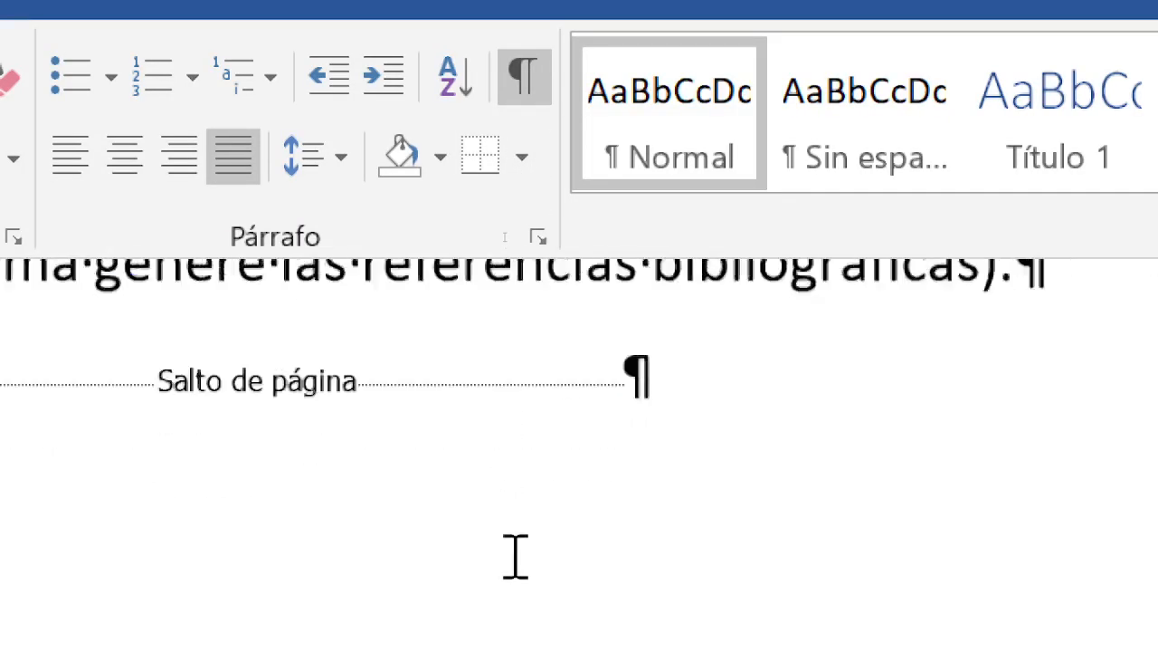
Delete the extra empty paragraphs on page 4, leaving a single one
click(516, 545)
scroll(523, 534, up, 2)
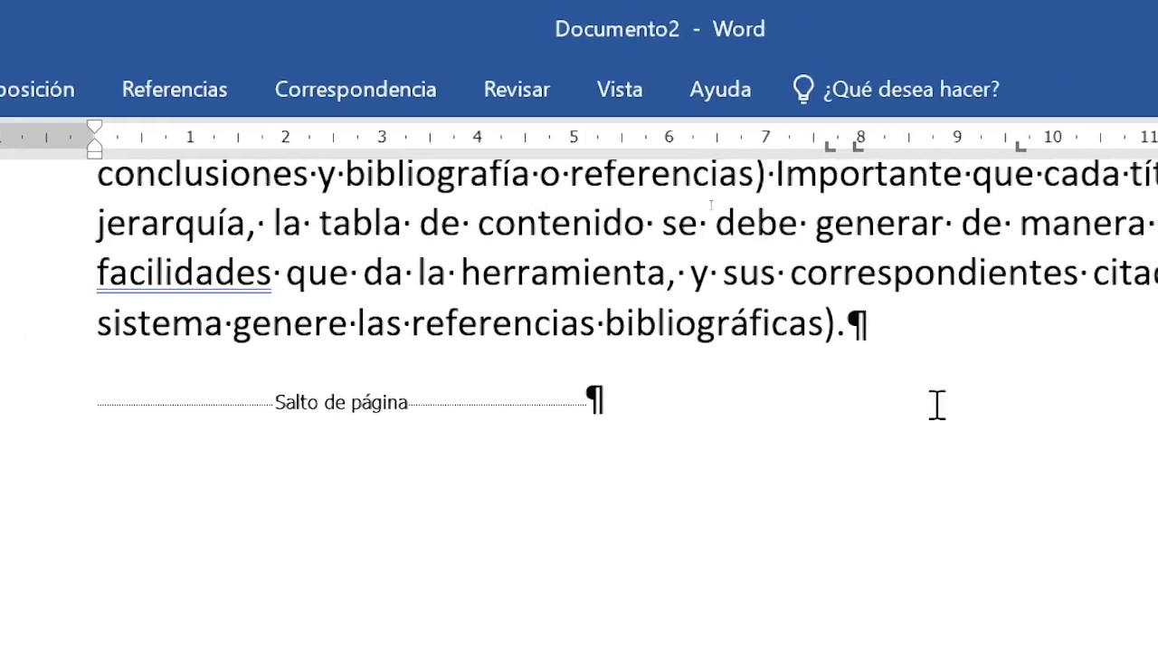
click(645, 389)
scroll(601, 362, down, 1)
scroll(597, 380, down, 5)
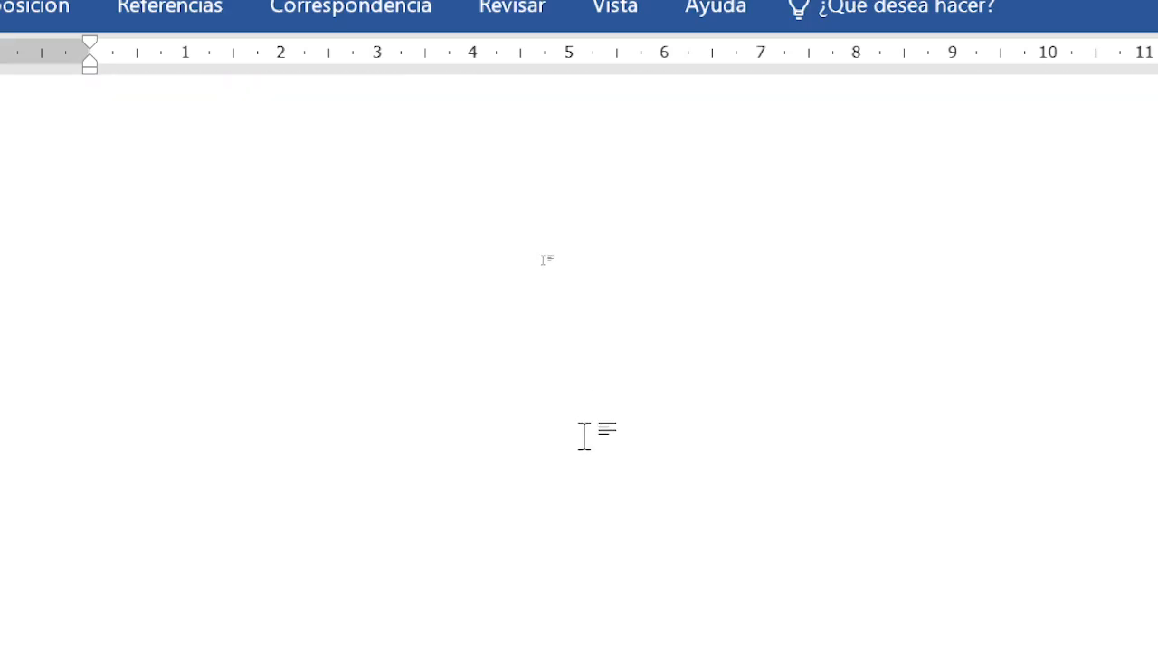
scroll(576, 460, down, 5)
scroll(577, 462, down, 1)
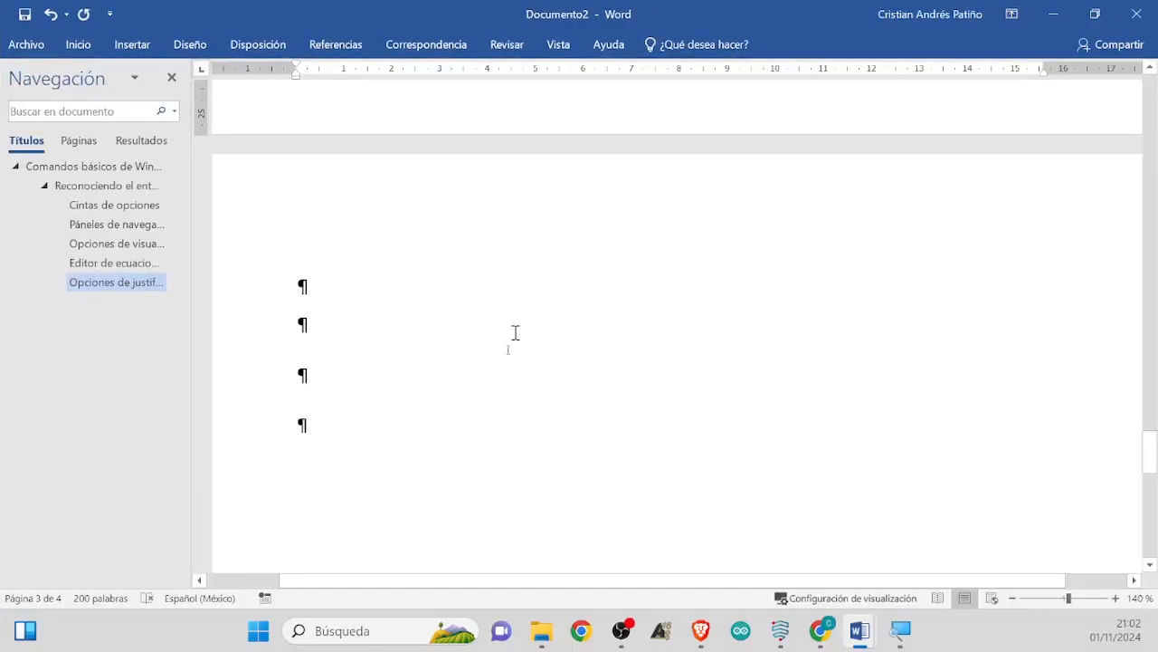
drag(328, 434, 321, 302)
key(Delete)
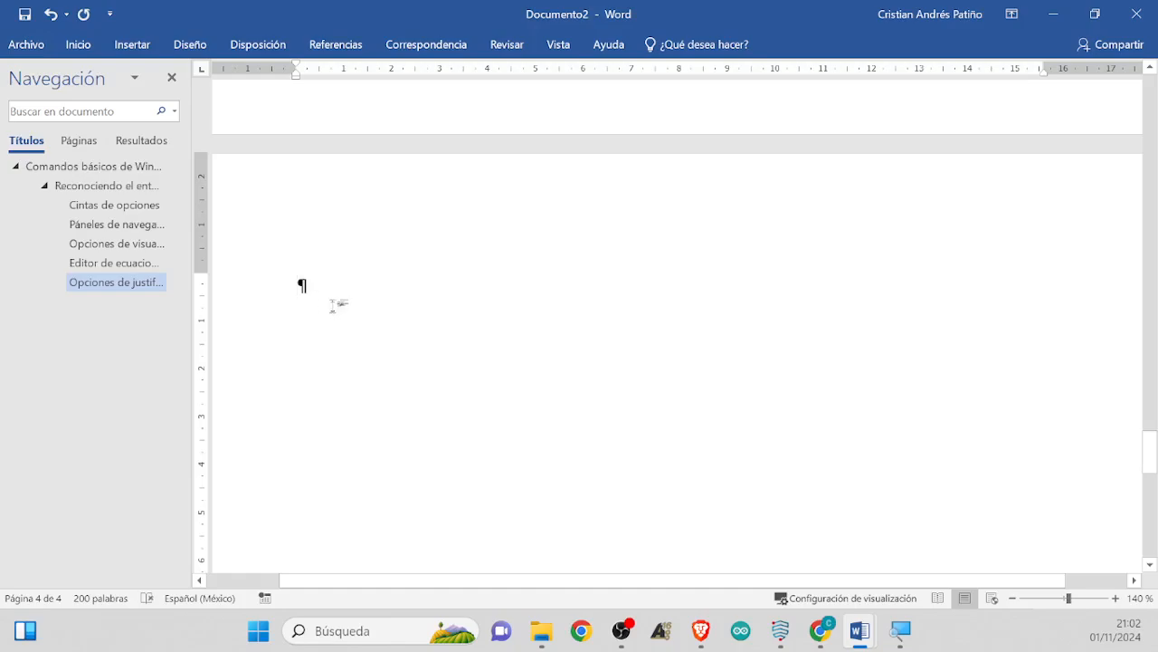
Examine the page break mark below the page 3 paragraph, and place the cursor in the empty paragraph on page 4
scroll(353, 294, up, 6)
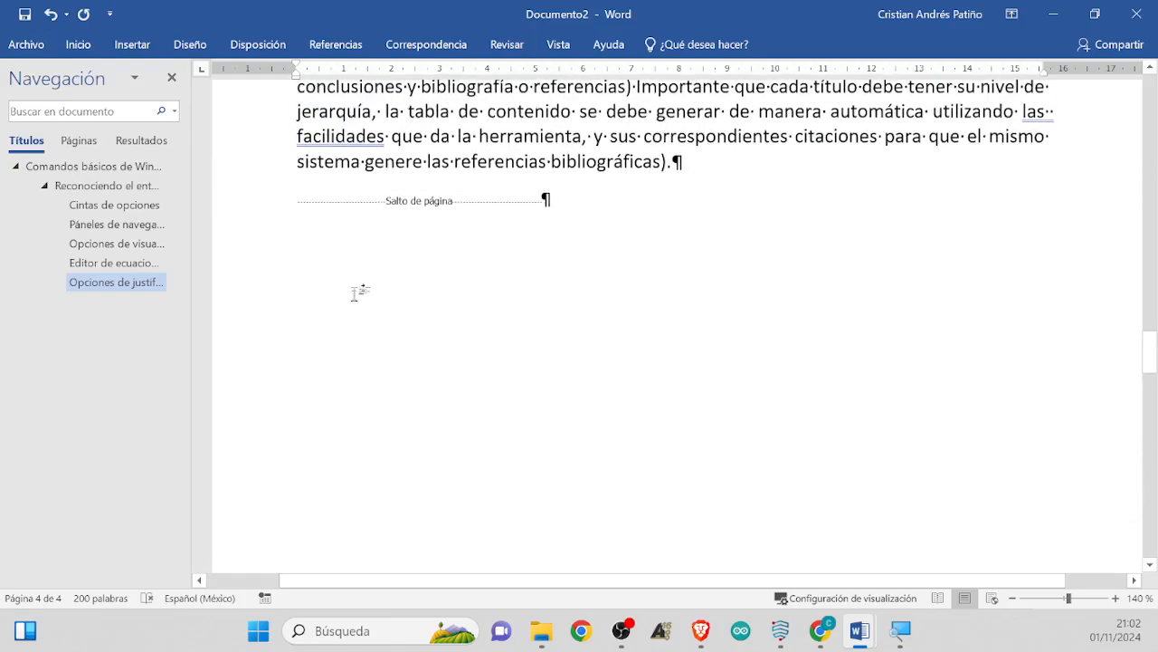
scroll(357, 294, up, 2)
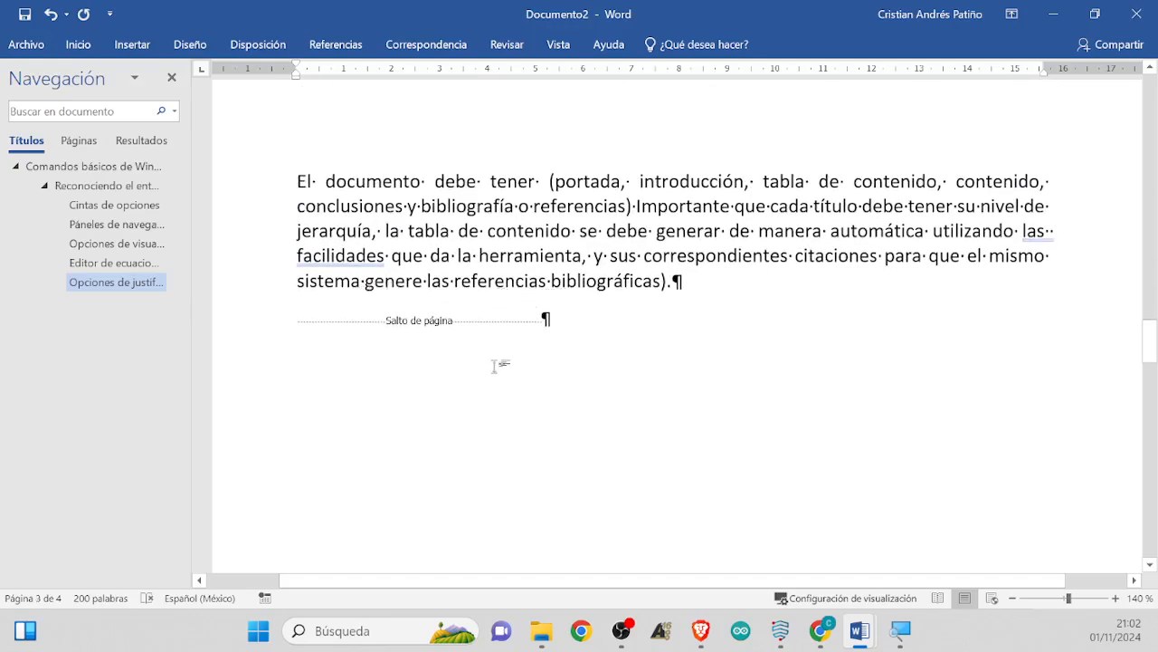
scroll(497, 366, down, 5)
scroll(543, 362, up, 6)
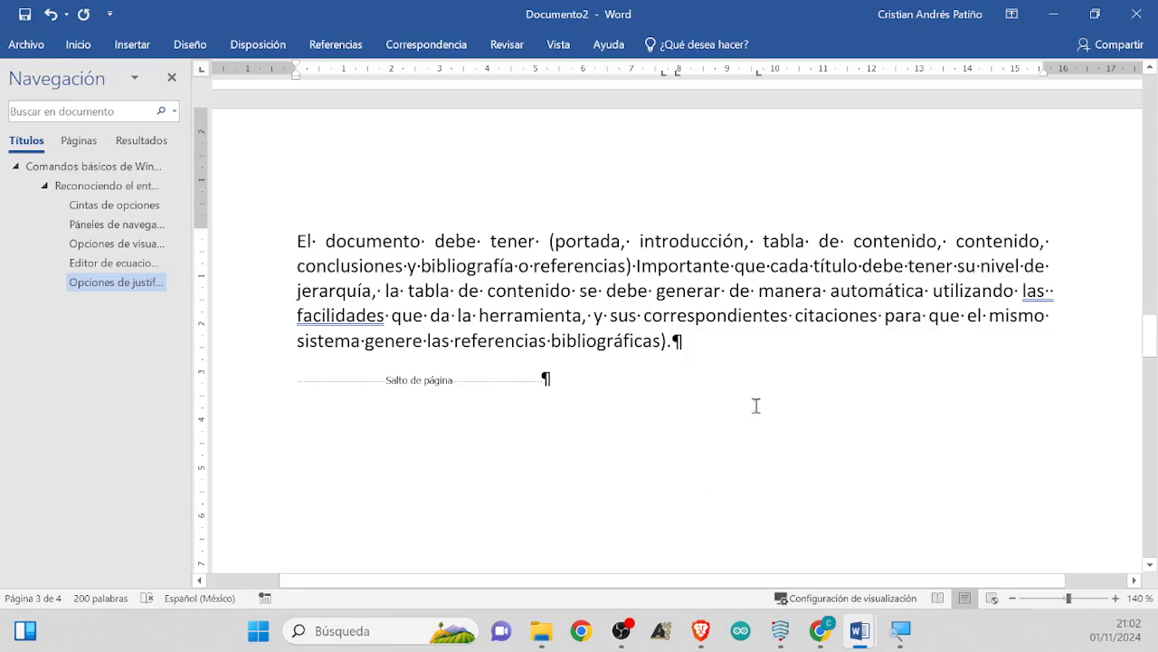
scroll(677, 453, down, 2)
scroll(458, 421, down, 4)
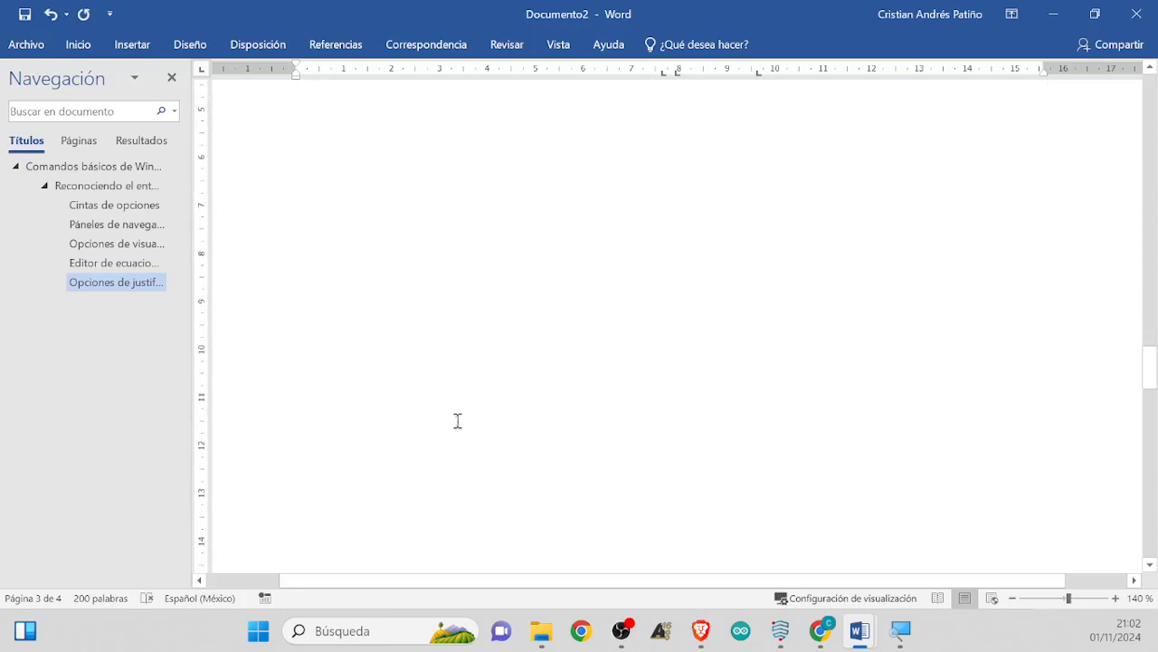
scroll(426, 465, down, 4)
click(298, 402)
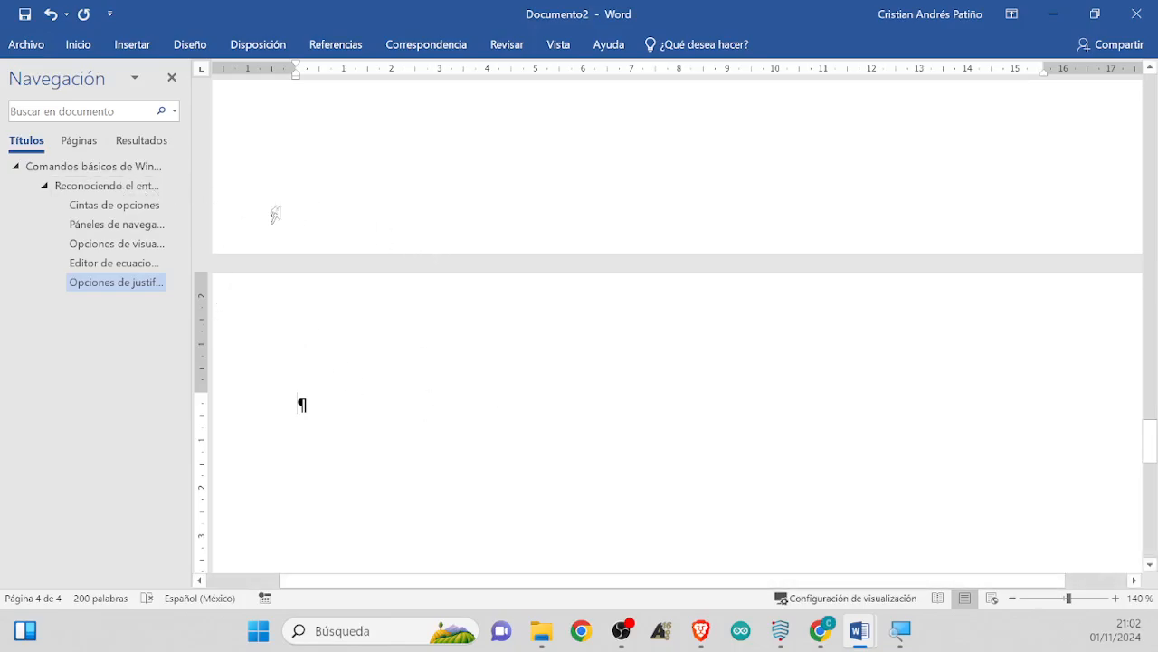
click(72, 50)
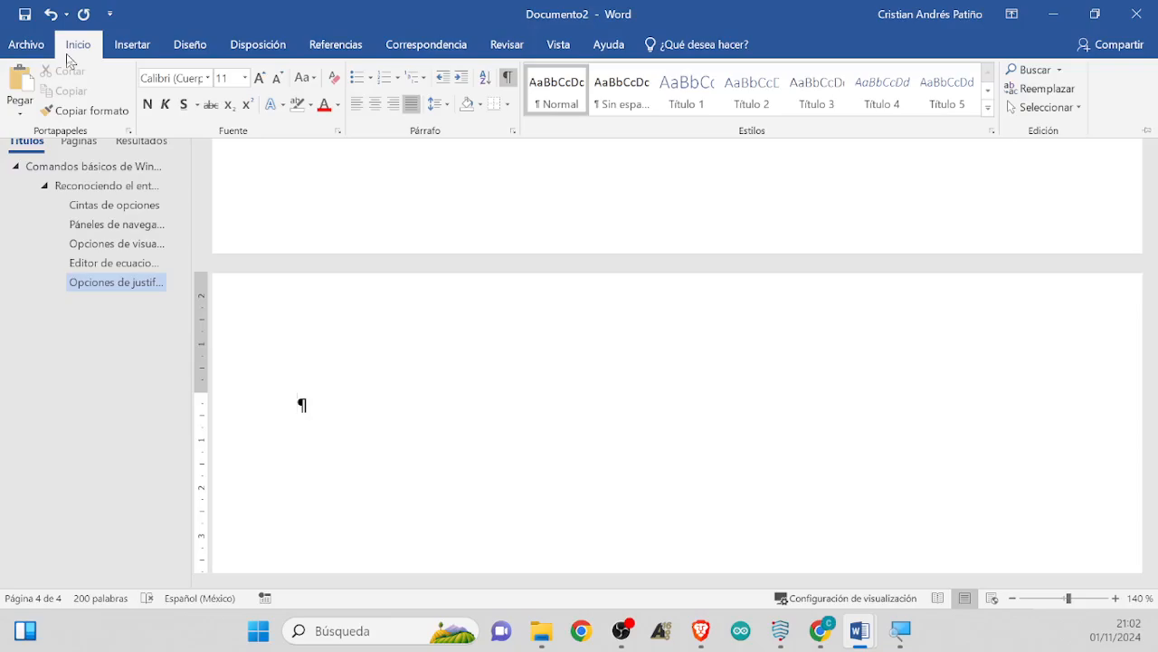
click(69, 53)
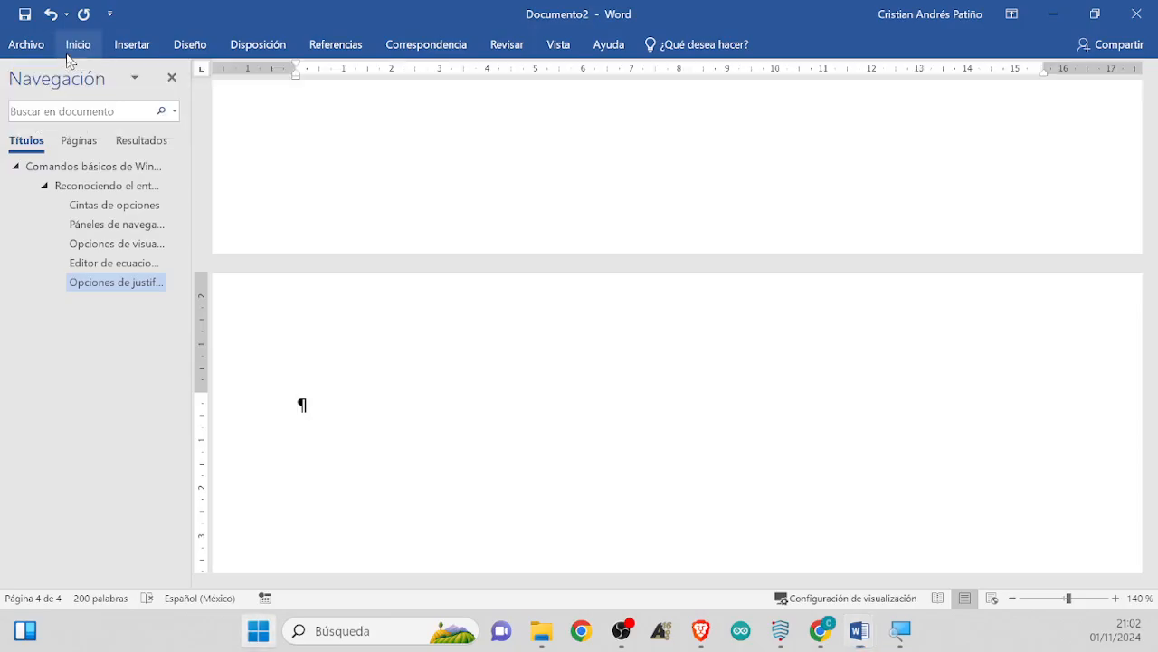
click(124, 48)
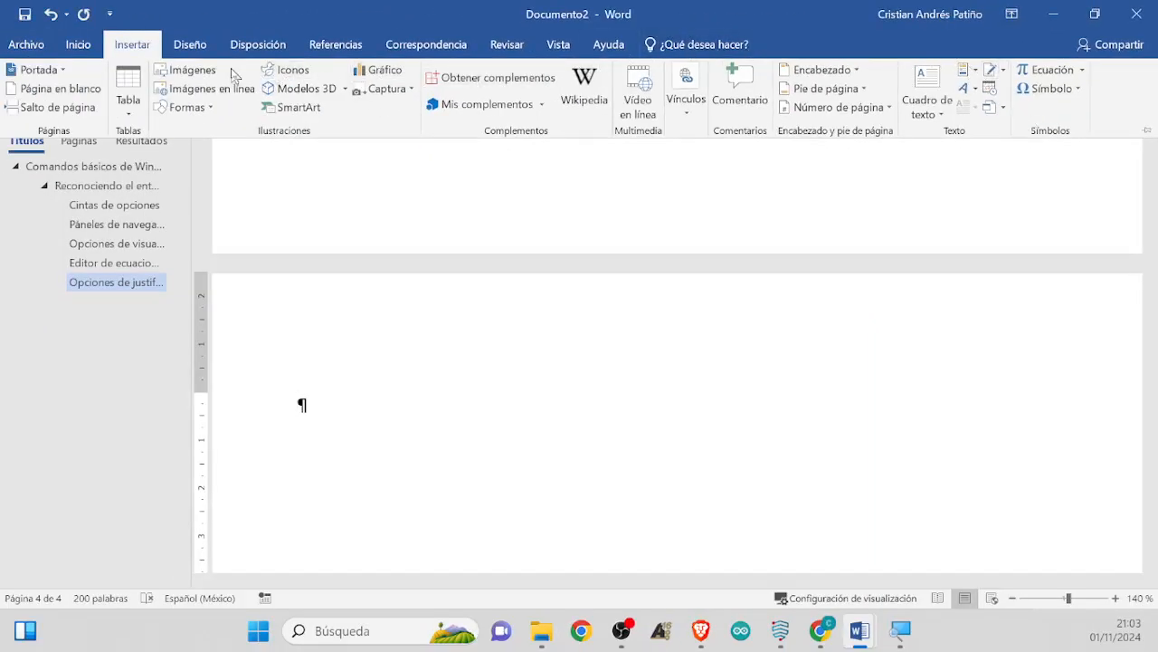
click(190, 45)
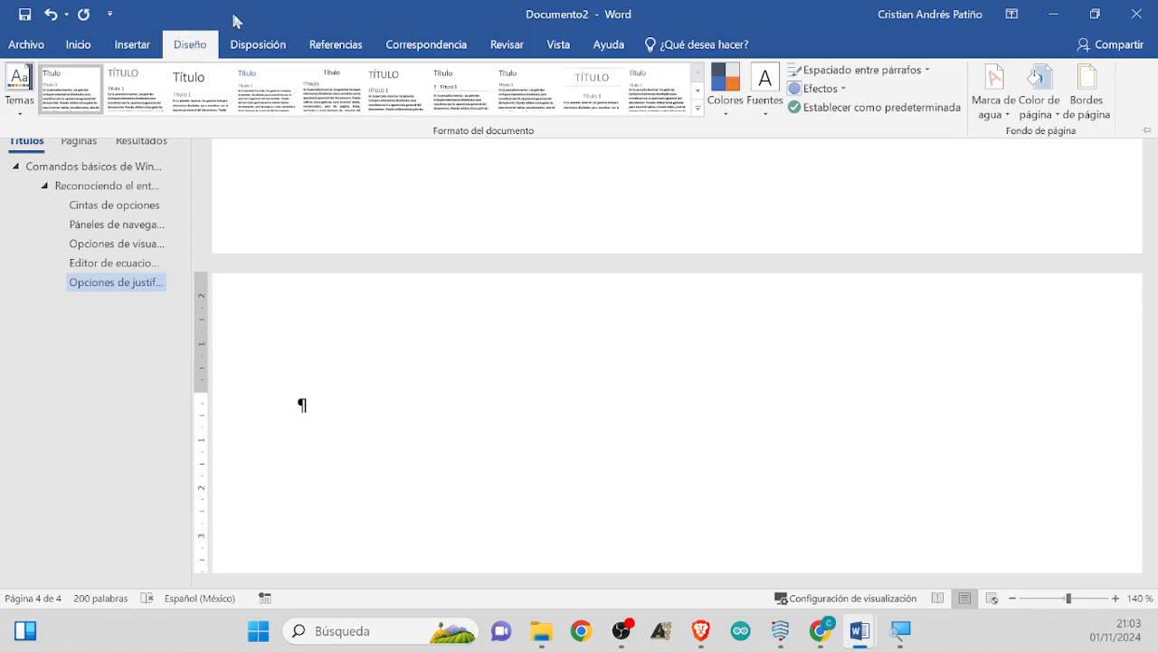
click(245, 45)
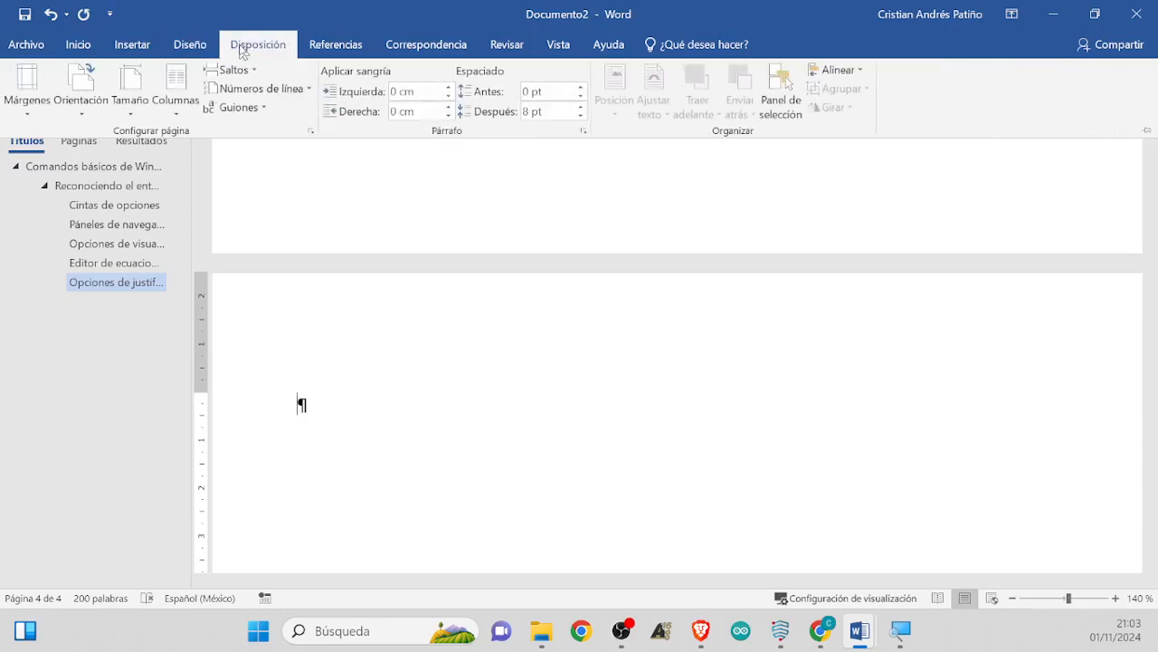
click(244, 50)
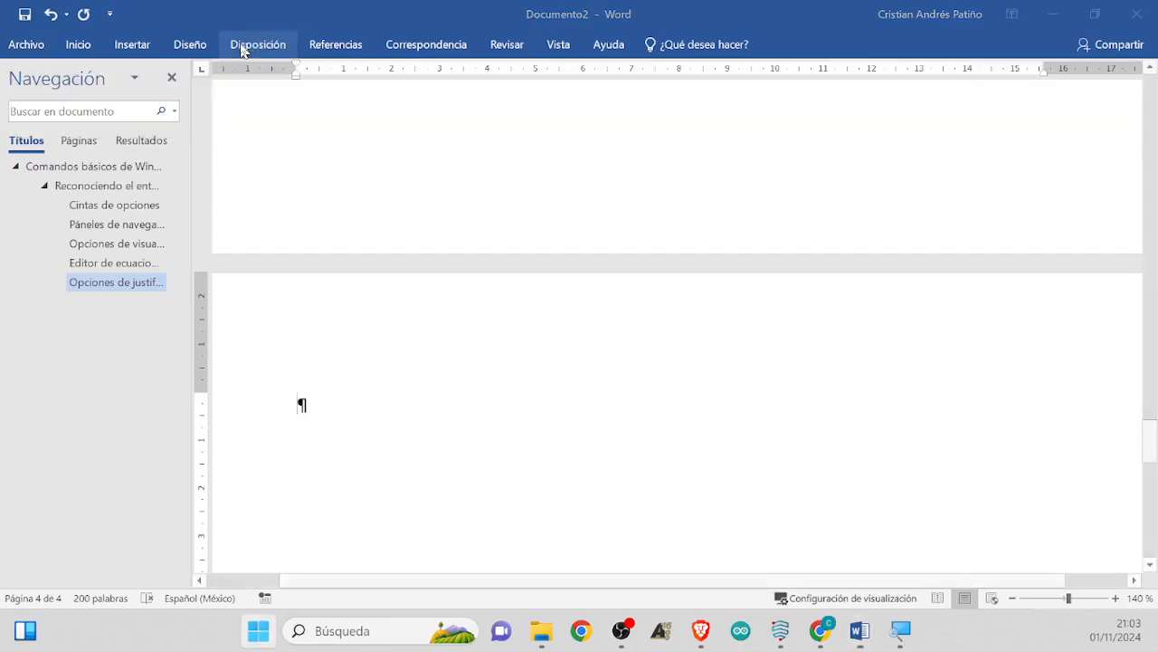
Insert a "Página siguiente" section break at the empty paragraph on page 4
click(251, 47)
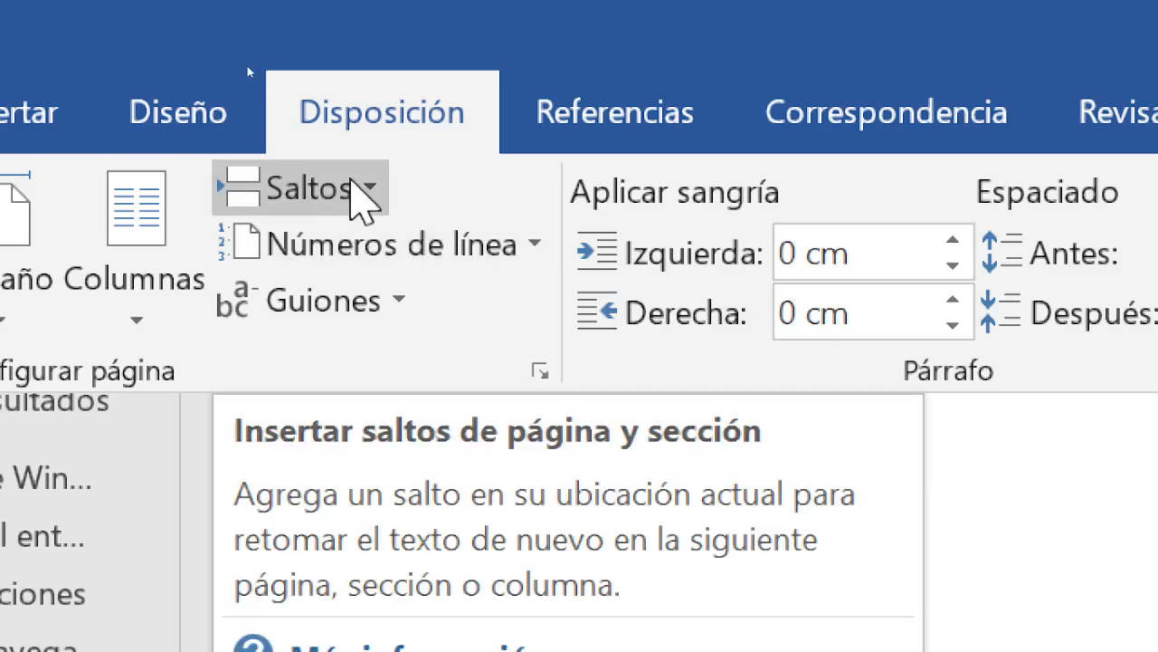
click(357, 190)
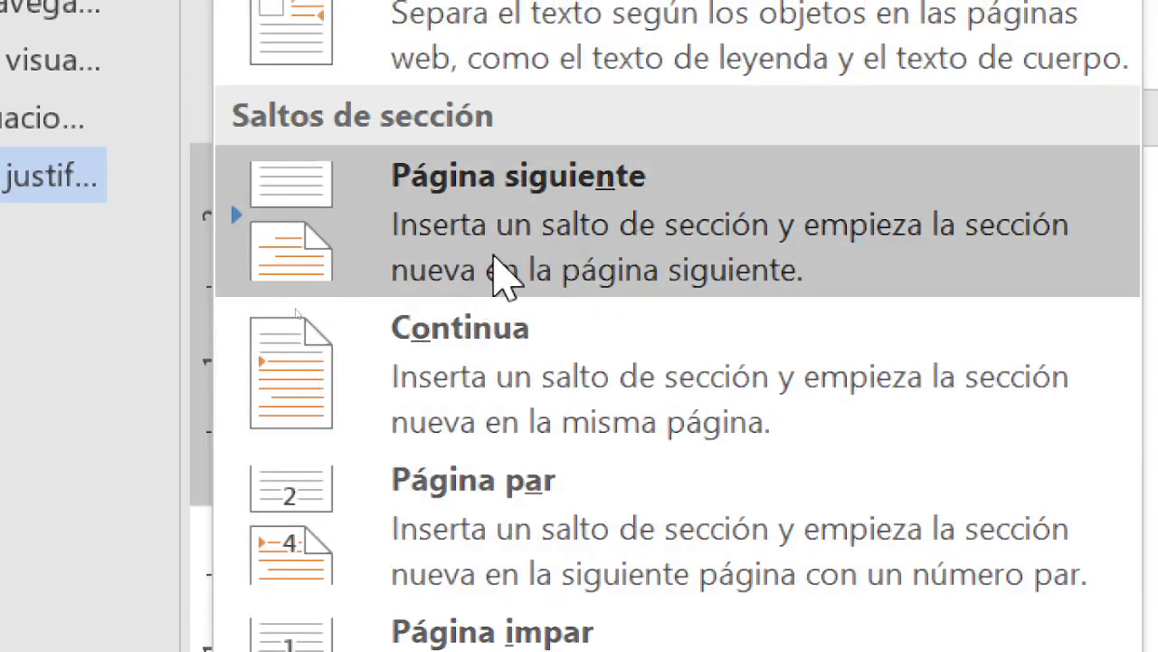
click(504, 276)
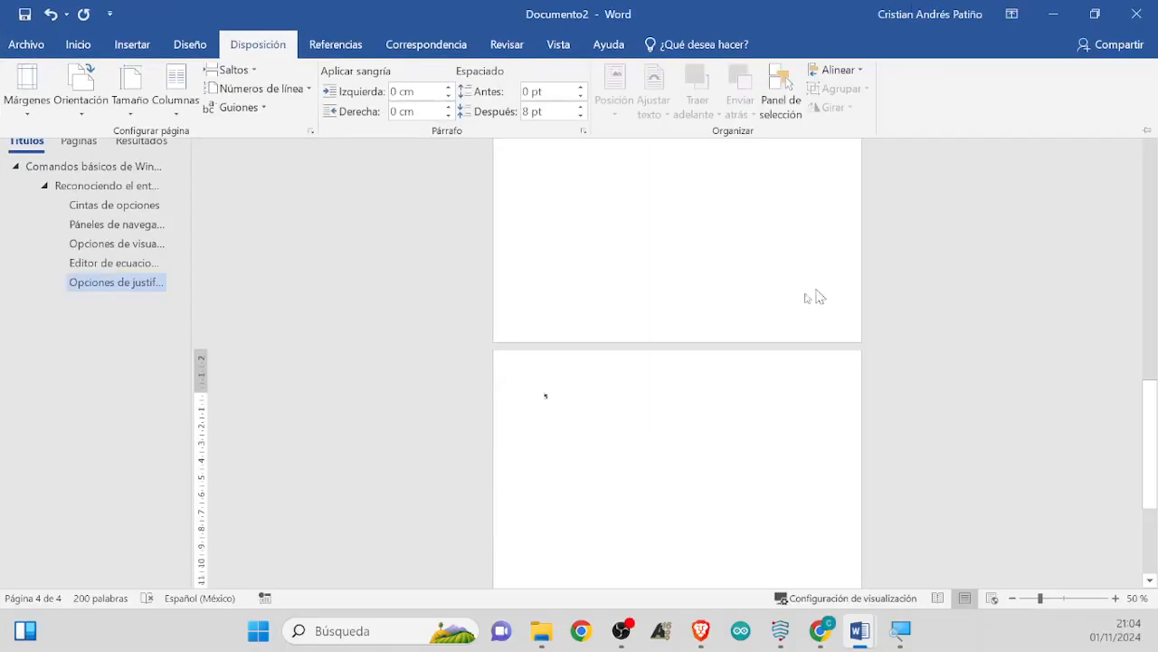
Examine the section break mark on page 3, selecting the two paragraphs before it and checking the page that follows
scroll(814, 295, up, 8)
scroll(570, 383, up, 13)
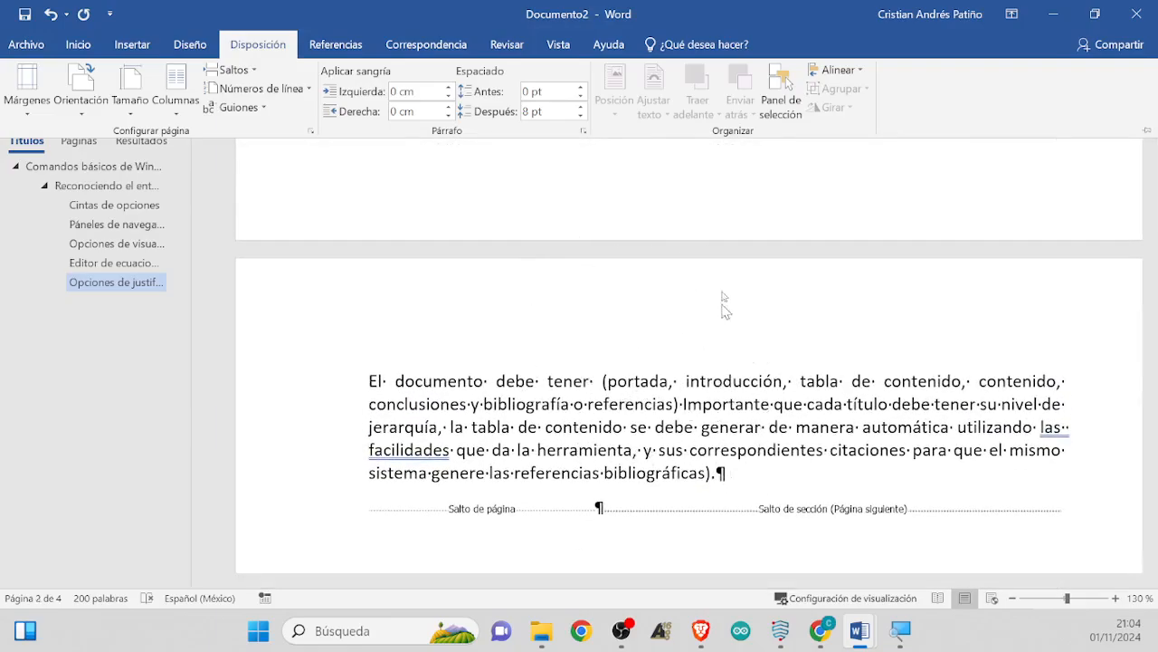
scroll(715, 312, up, 2)
scroll(688, 326, down, 2)
click(614, 352)
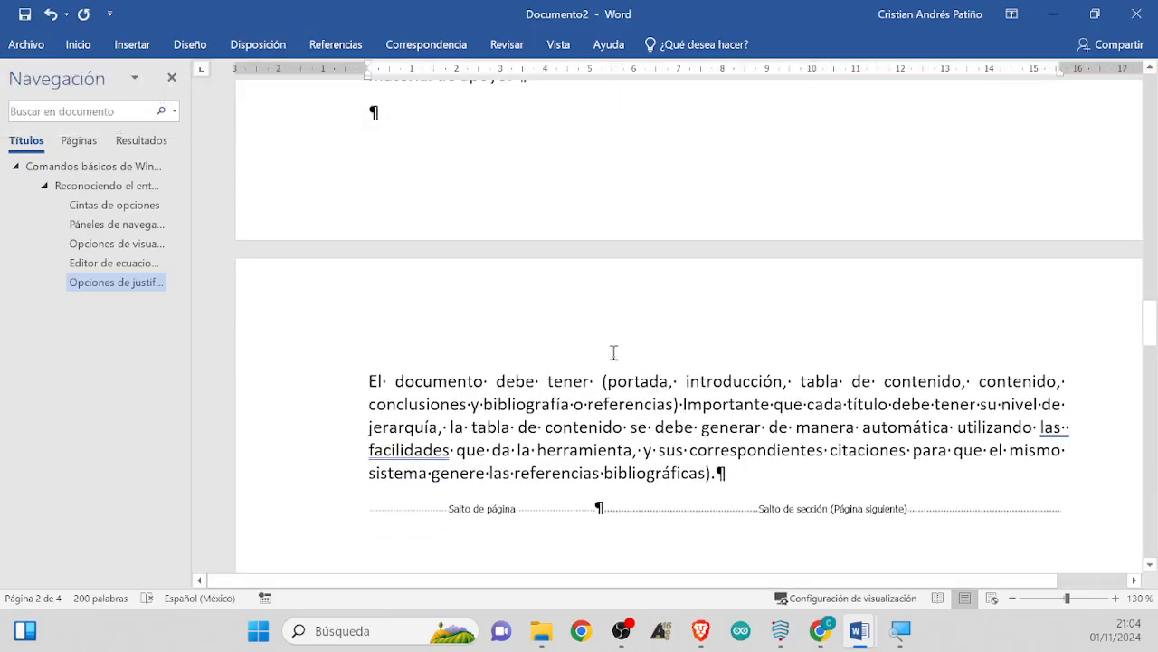
drag(667, 404, 348, 226)
scroll(553, 339, up, 3)
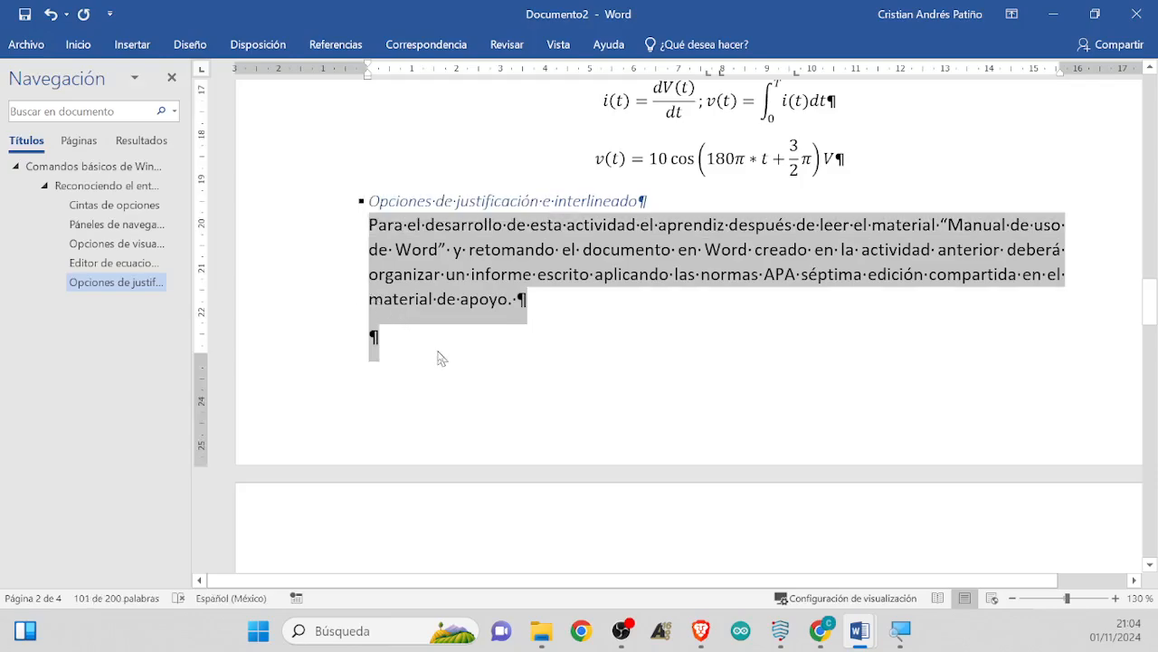
scroll(477, 413, down, 5)
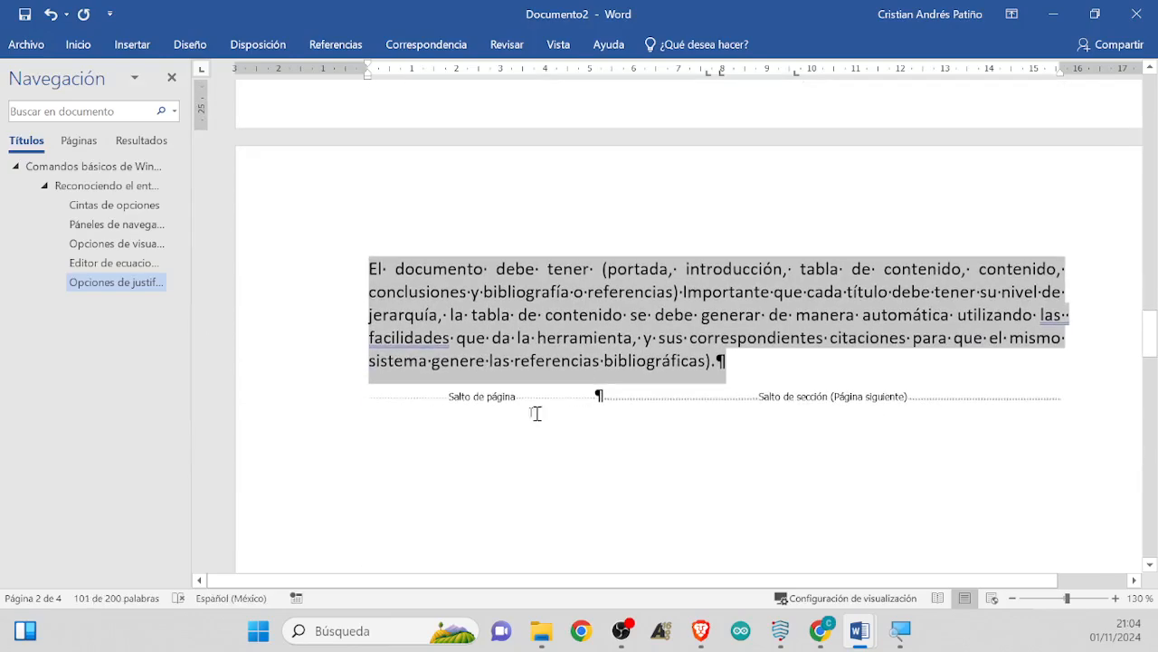
scroll(577, 414, down, 10)
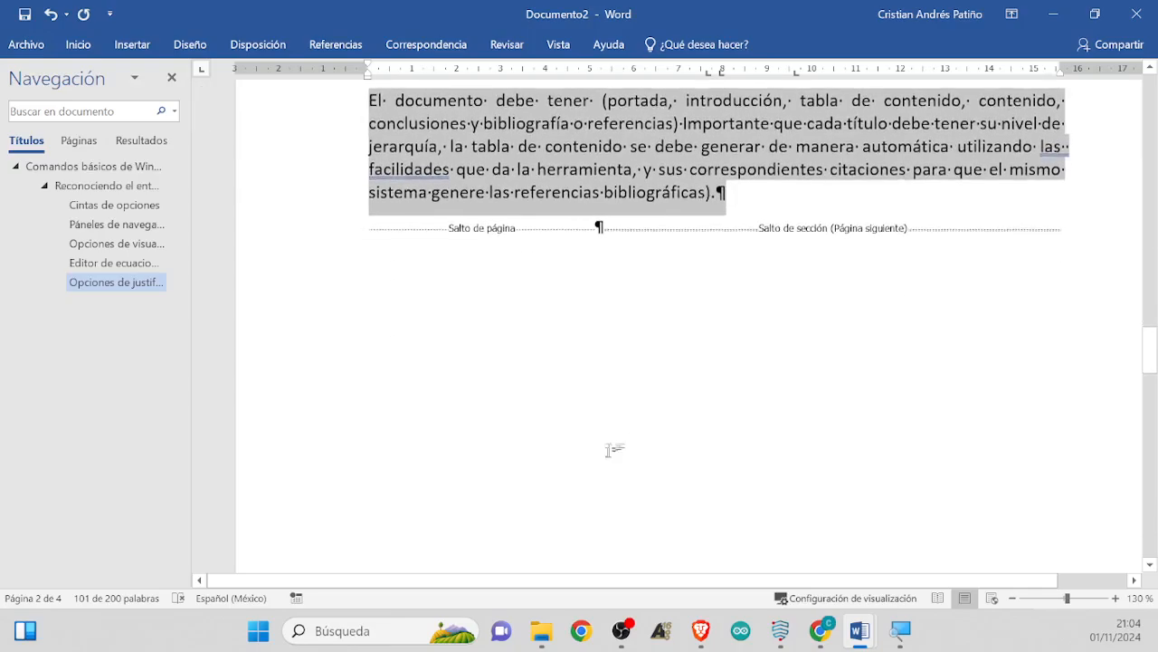
click(490, 465)
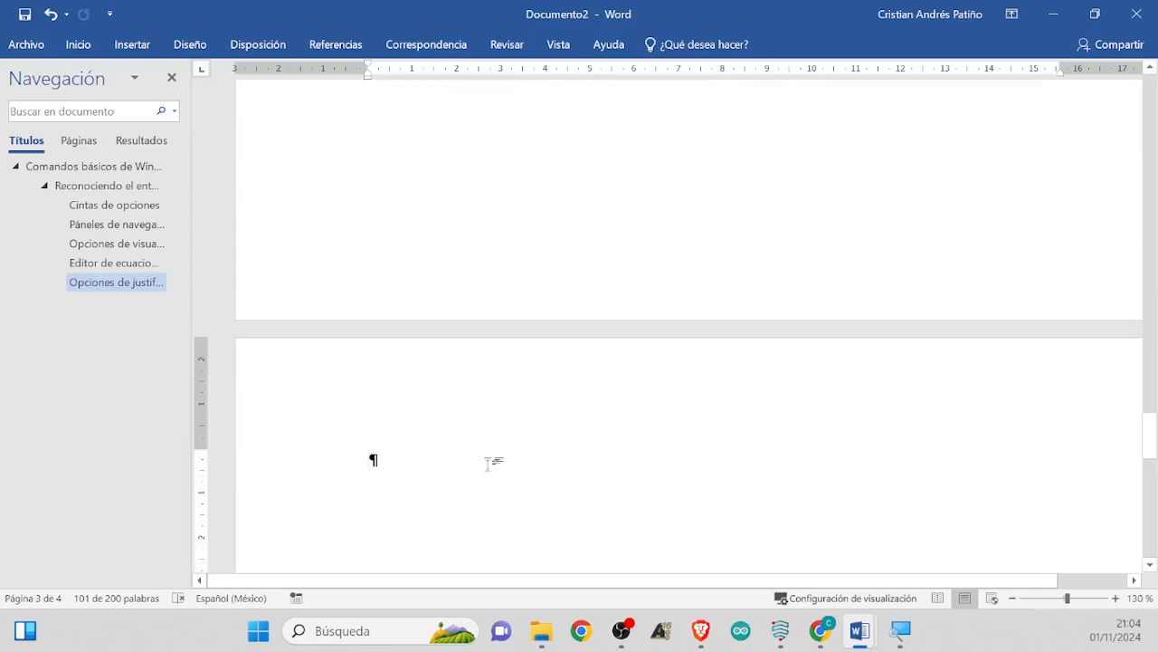
Delete the page break that precedes the section break below the page 3 paragraph
scroll(533, 440, up, 10)
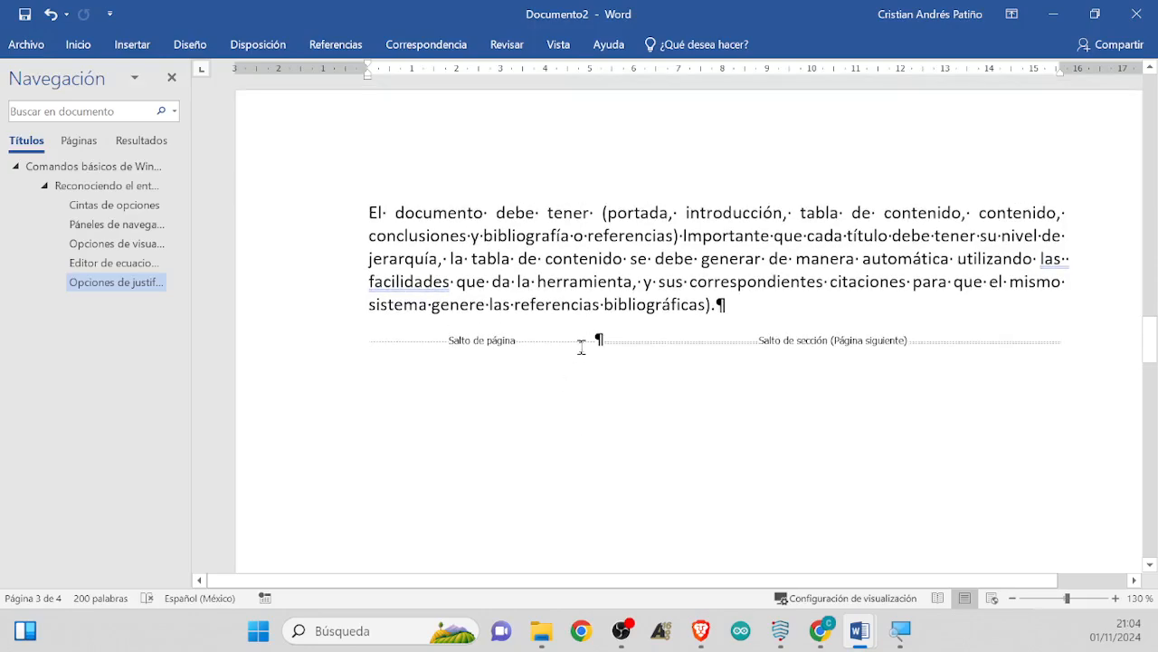
click(582, 347)
key(BackSpace)
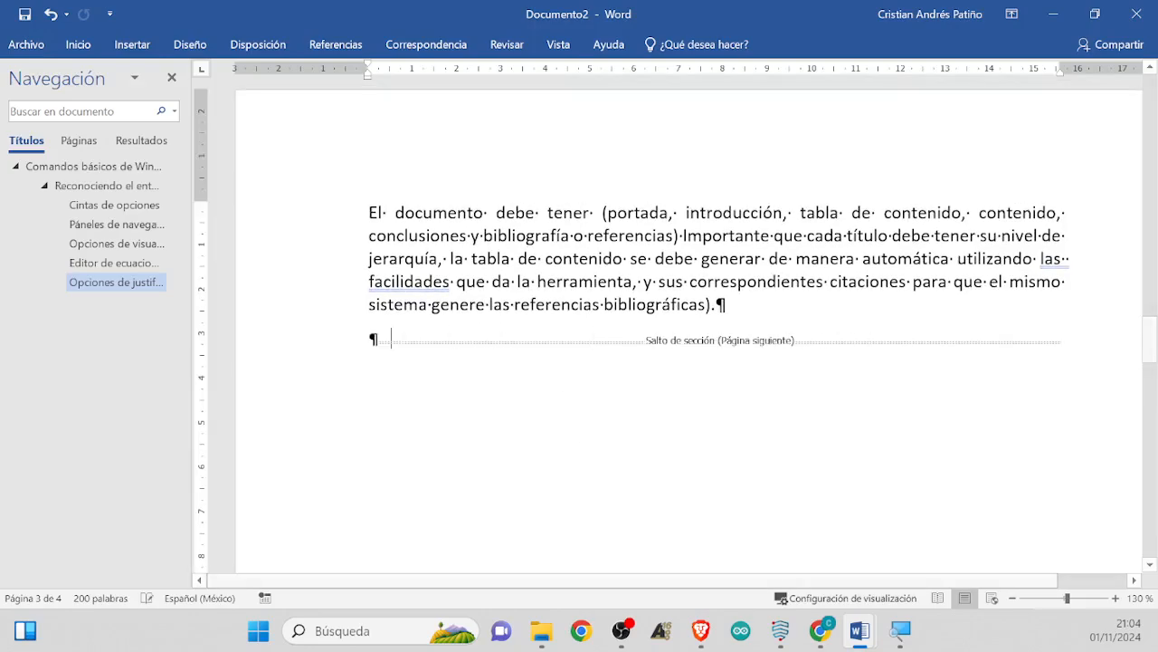
Paste the "Para el desarrollo de esta actividad" and "El documento debe tener" paragraphs on page 4, after the section break
scroll(626, 435, down, 5)
scroll(625, 446, down, 3)
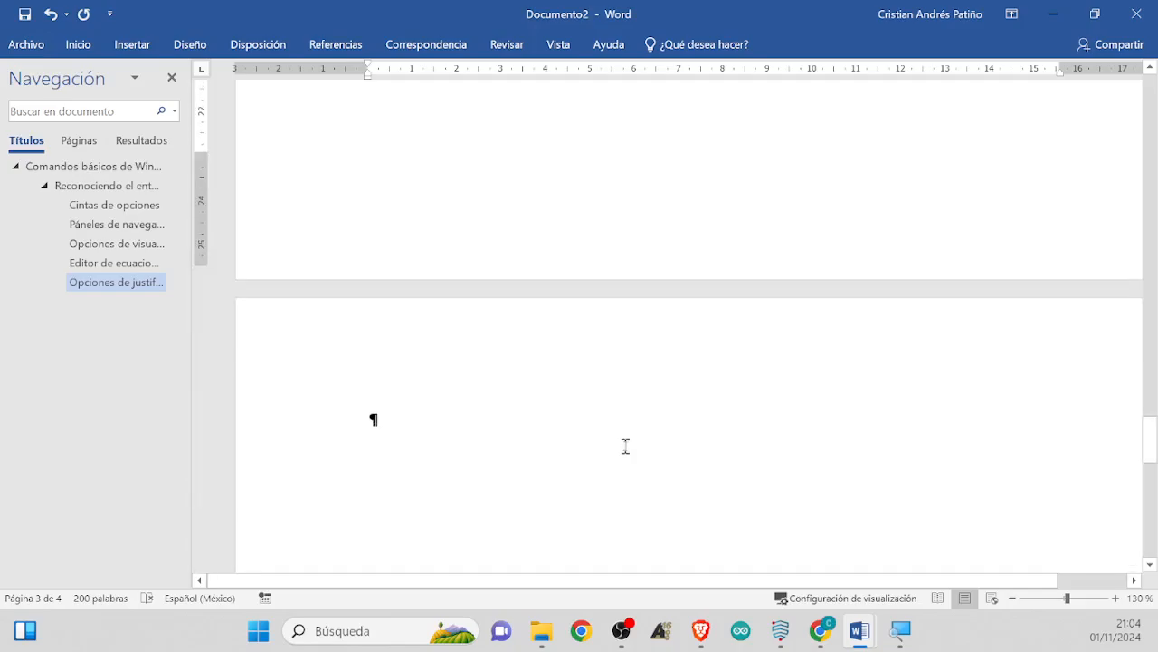
text(Para el desarrollo de esta actividad el aprendiz después de leer el material "Manual de uso de Word" y retomando el documento en Word creado en la actividad anterior deberá organizar un informe escrito aplicando las normas APA séptima edición compartida en el material de apoyo.   El documento debe tener (portada, introducción, tabla de contenido, contenido, conclusiones y bibliografía o referencias) Importante que cada título debe tener su nivel de jerarquía, la tabla de contenido se debe generar de manera automática utilizando las  facilidades que da la herramienta, y sus correspondientes citaciones para que el mismo sistema genere las referencias bibliográficas).)
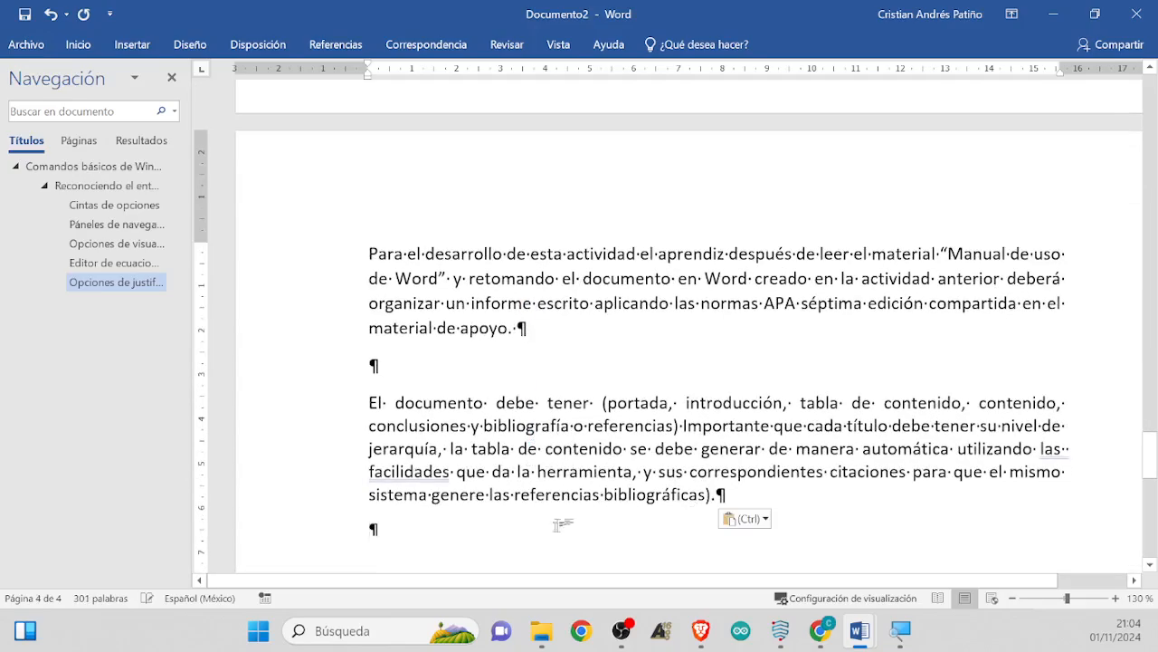
Apply justified alignment to the two pasted paragraphs and delete the extra space after "las" in the second one
drag(367, 253, 439, 534)
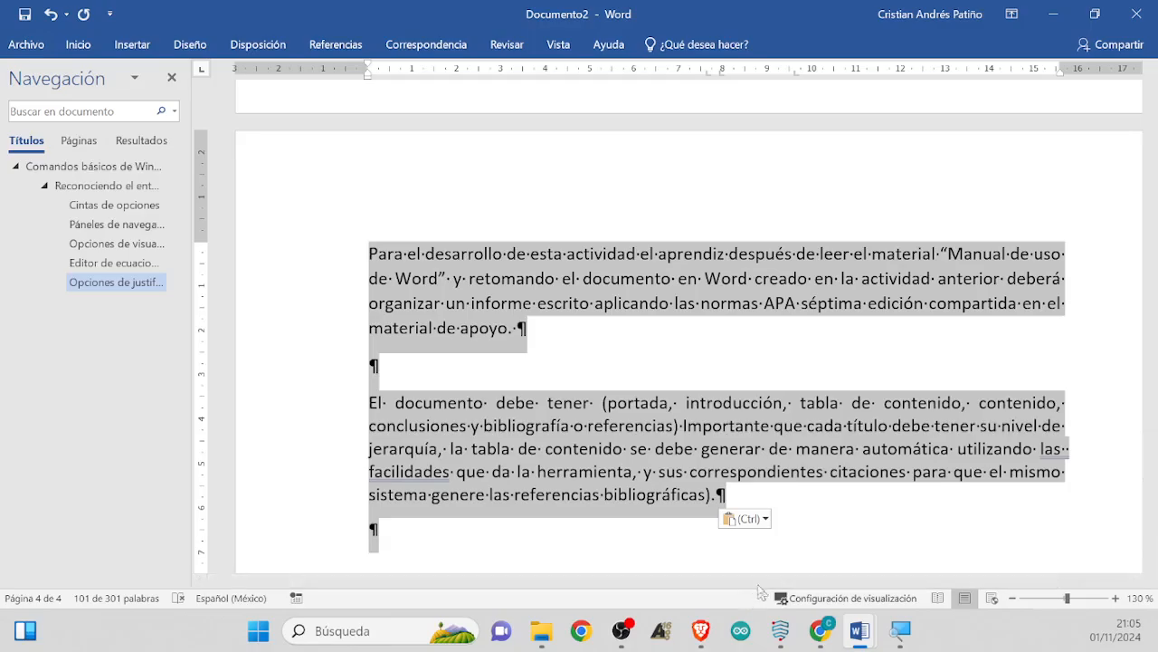
ctrl+scroll(788, 494, up, 4)
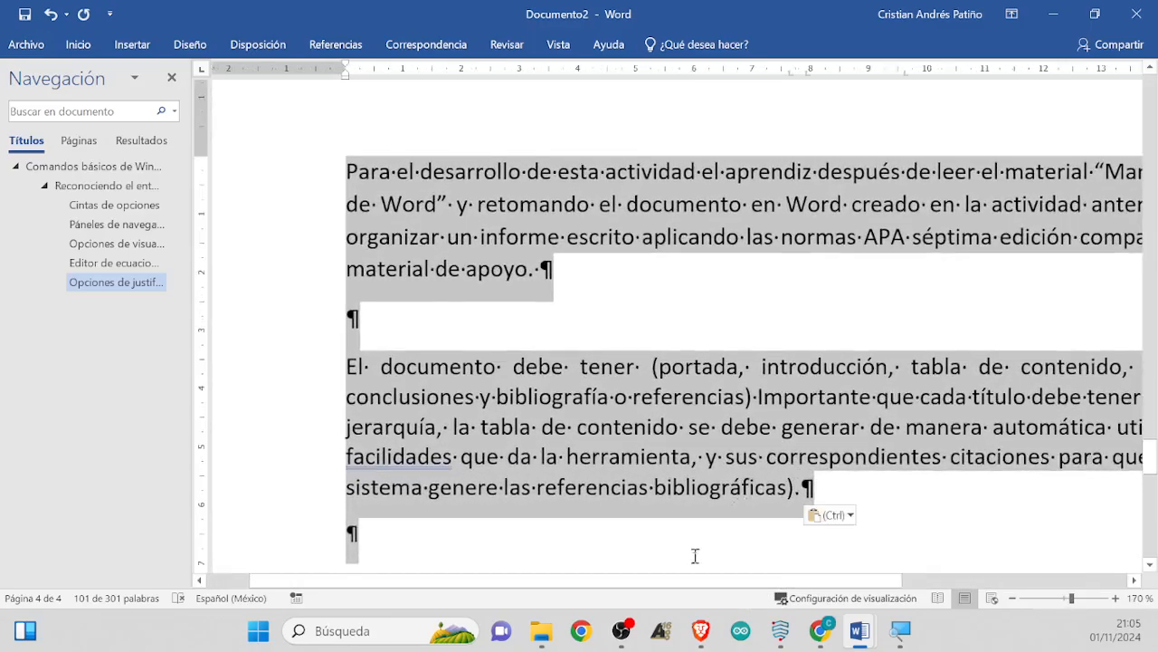
drag(691, 586, 780, 586)
ctrl+scroll(751, 538, down, 1)
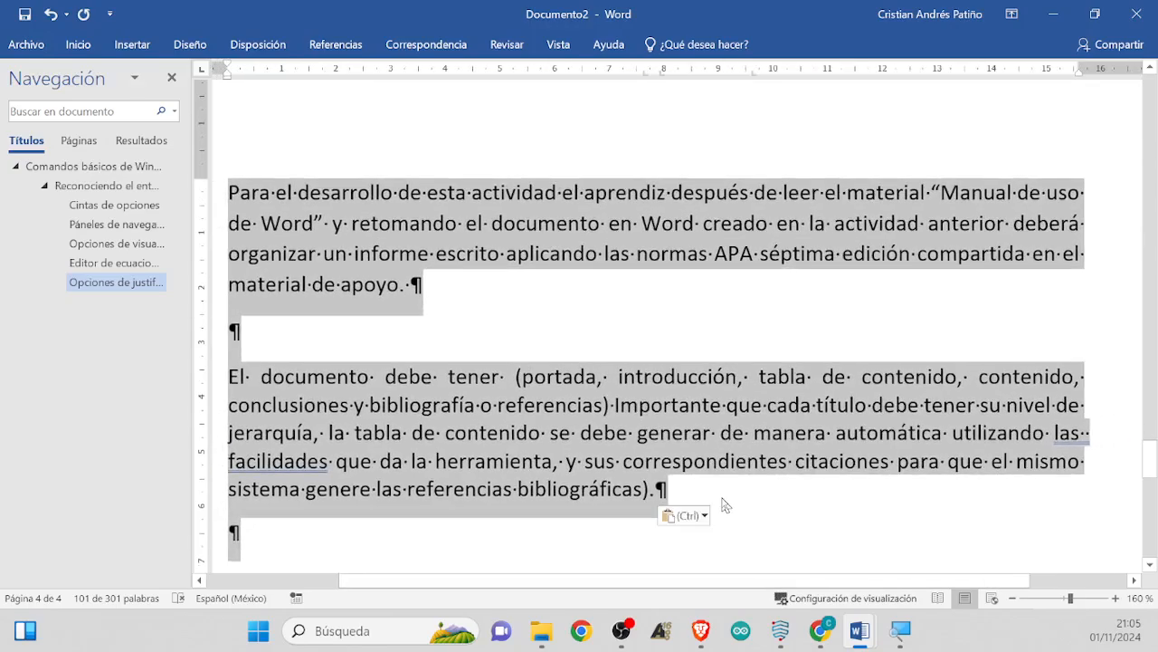
key(ctrl+j)
key(ctrl+j)
click(1089, 434)
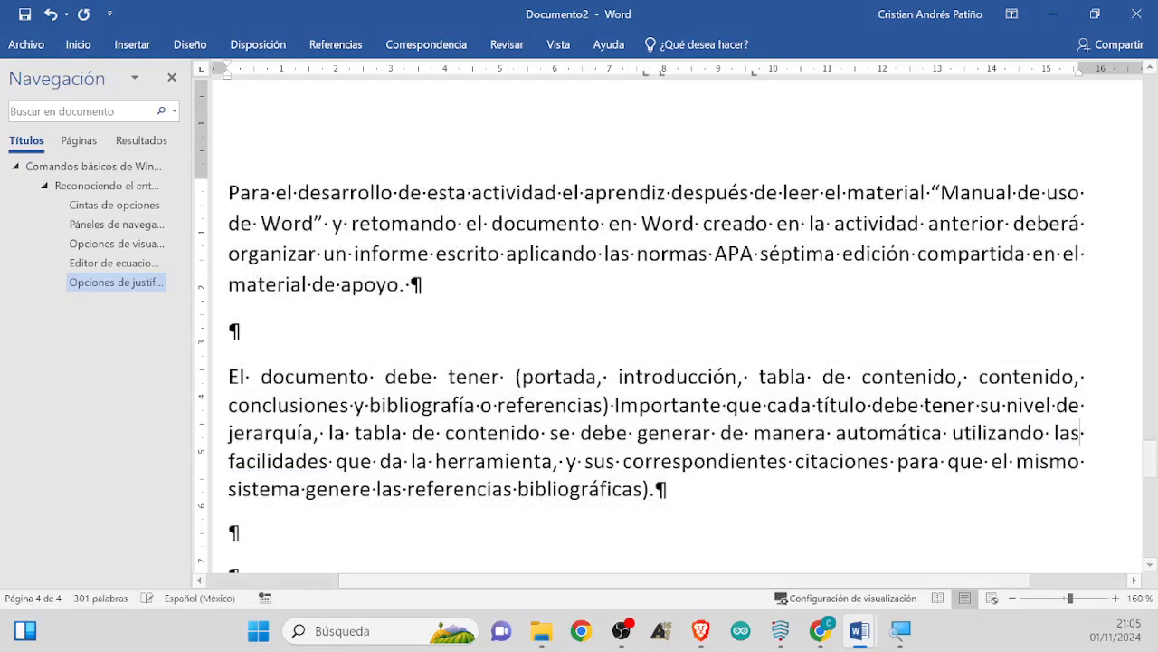
mouse_move(621, 631)
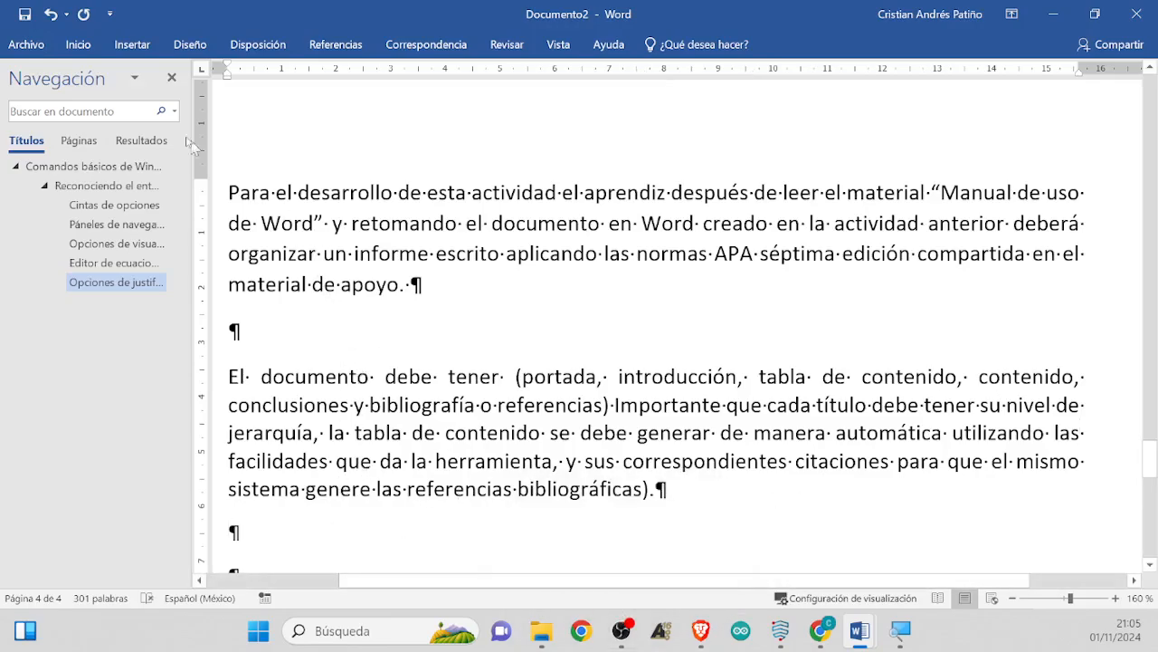
click(237, 46)
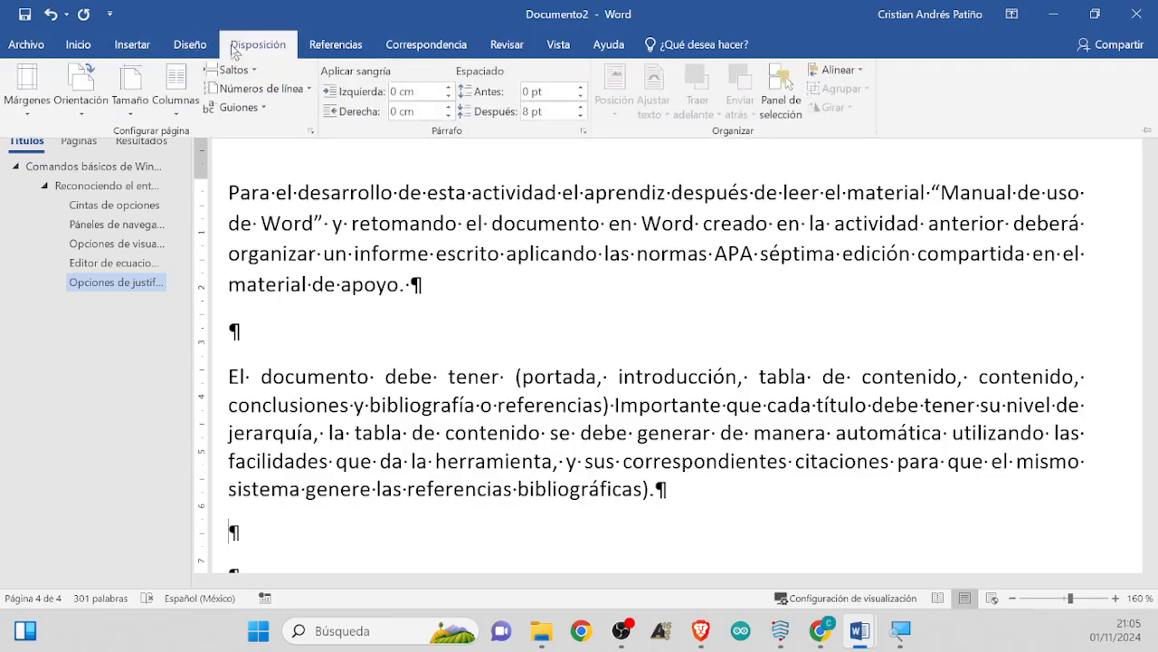
click(188, 41)
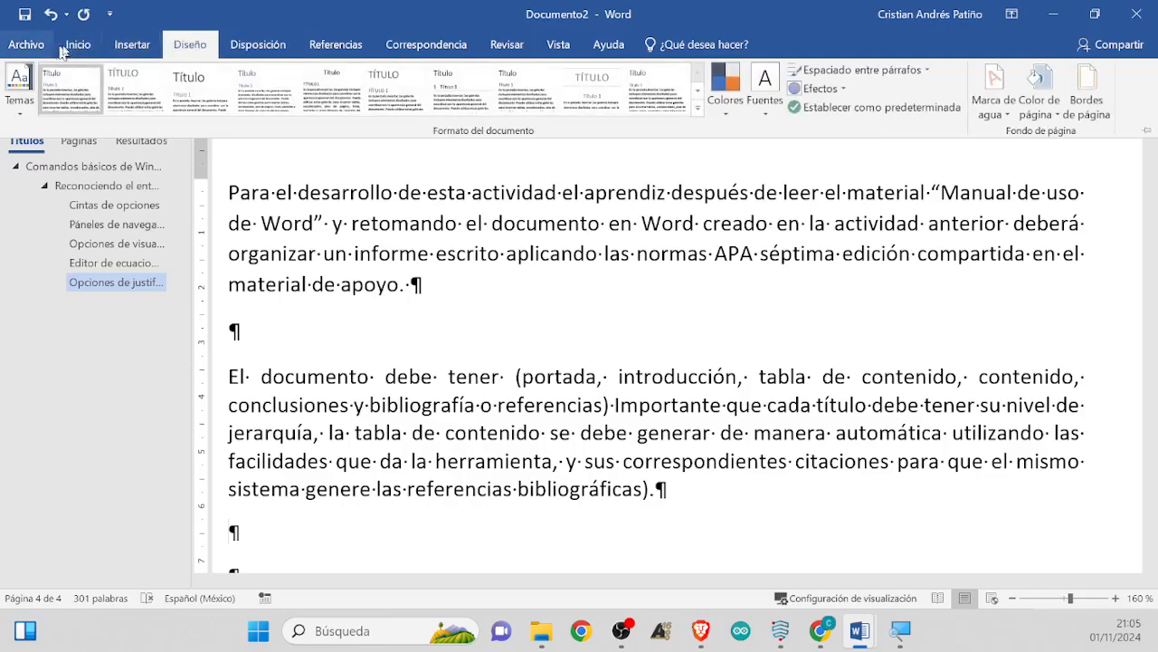
click(262, 49)
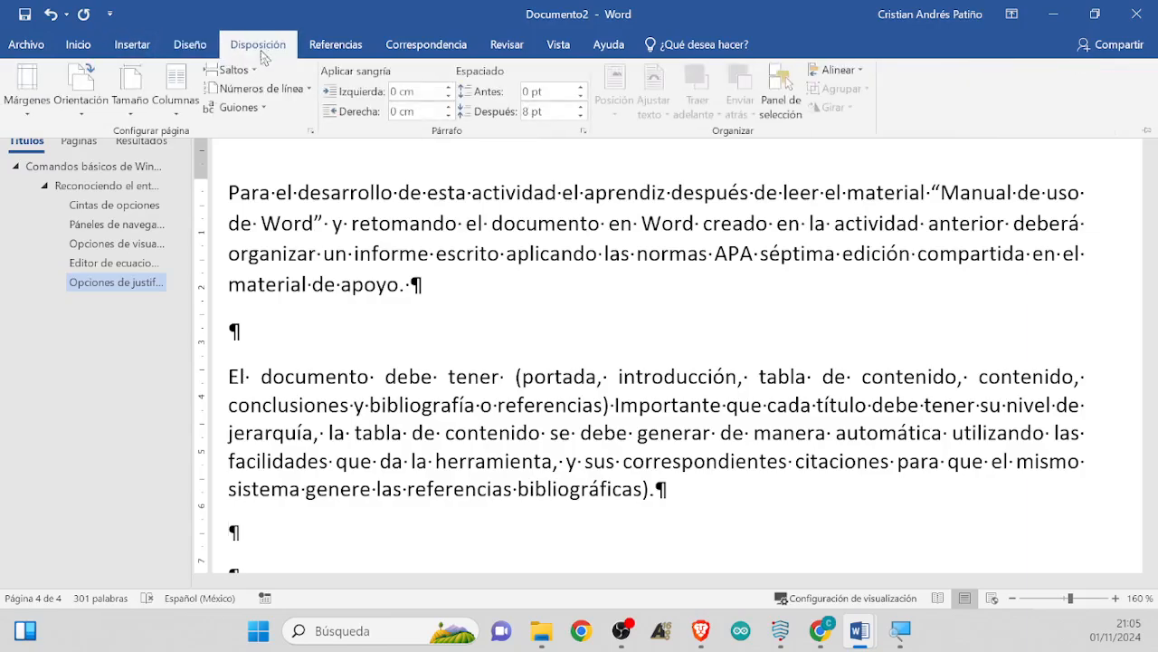
click(391, 290)
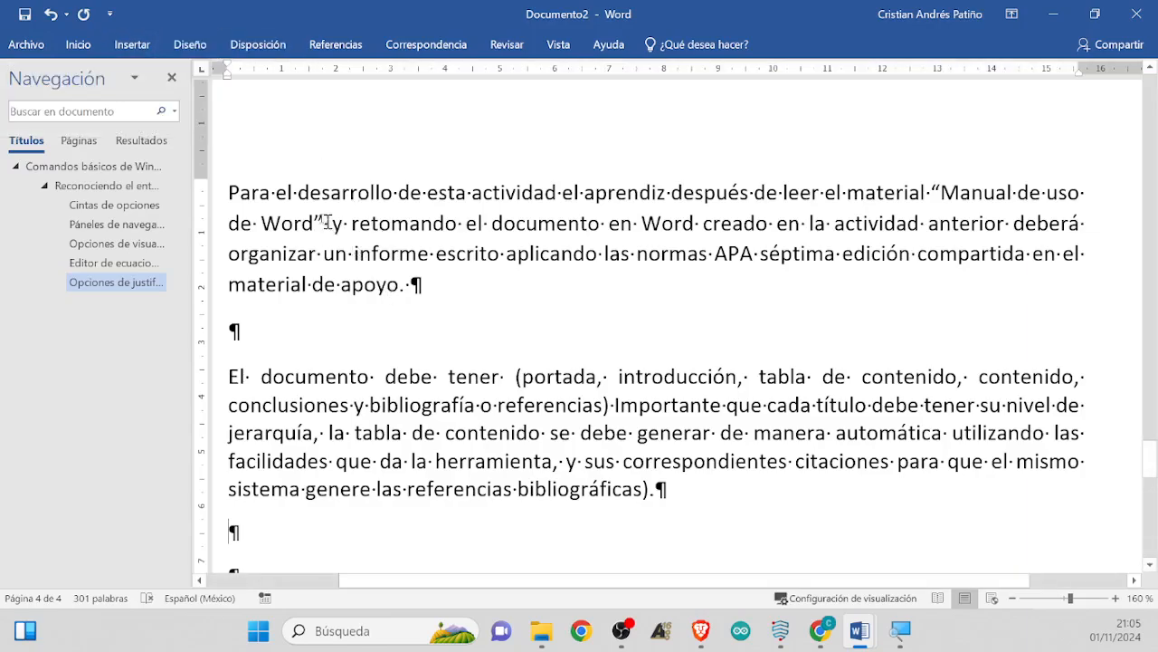
Lay out the text of the page 4 section in two columns
drag(229, 177, 393, 543)
click(374, 465)
click(78, 44)
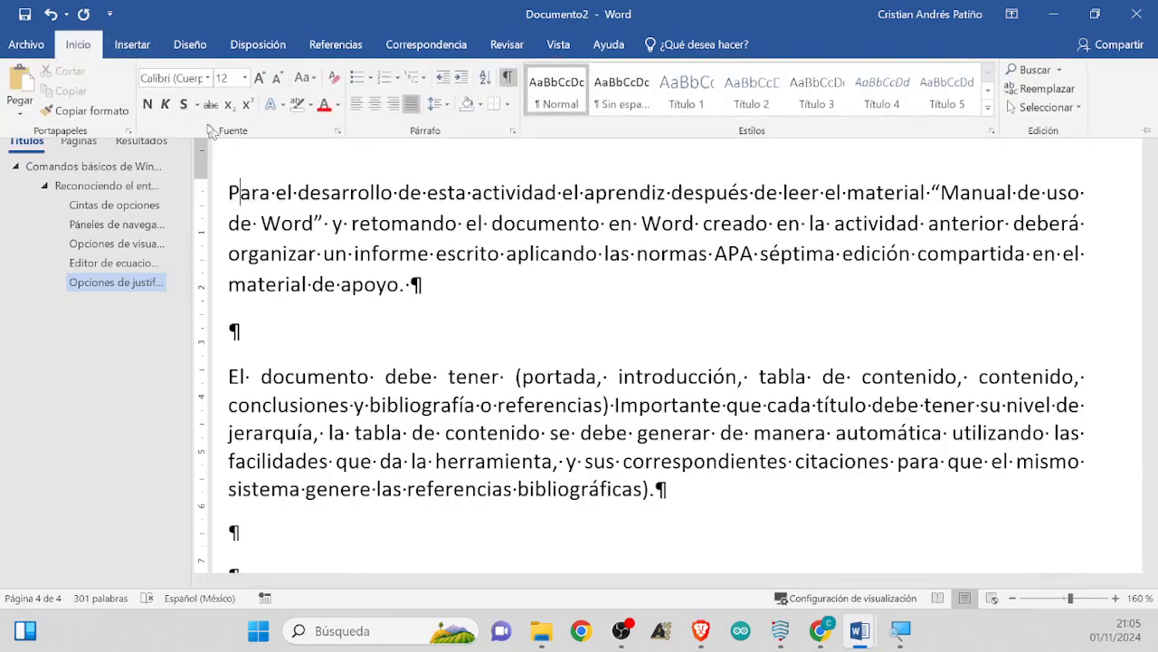
click(261, 46)
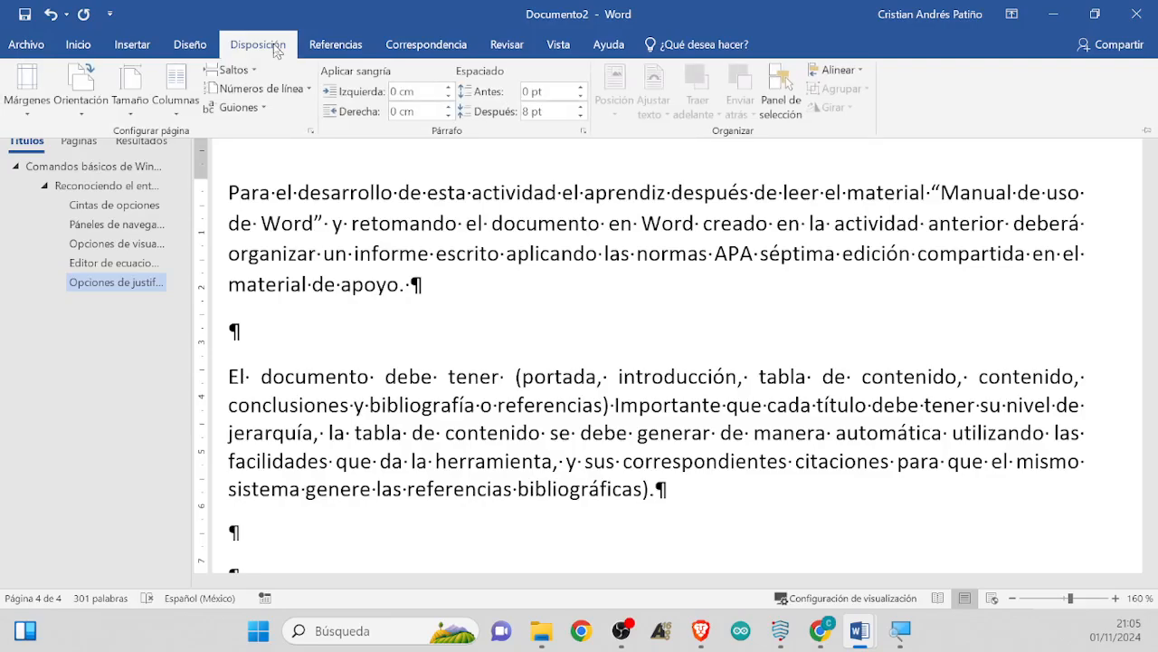
click(187, 83)
click(169, 186)
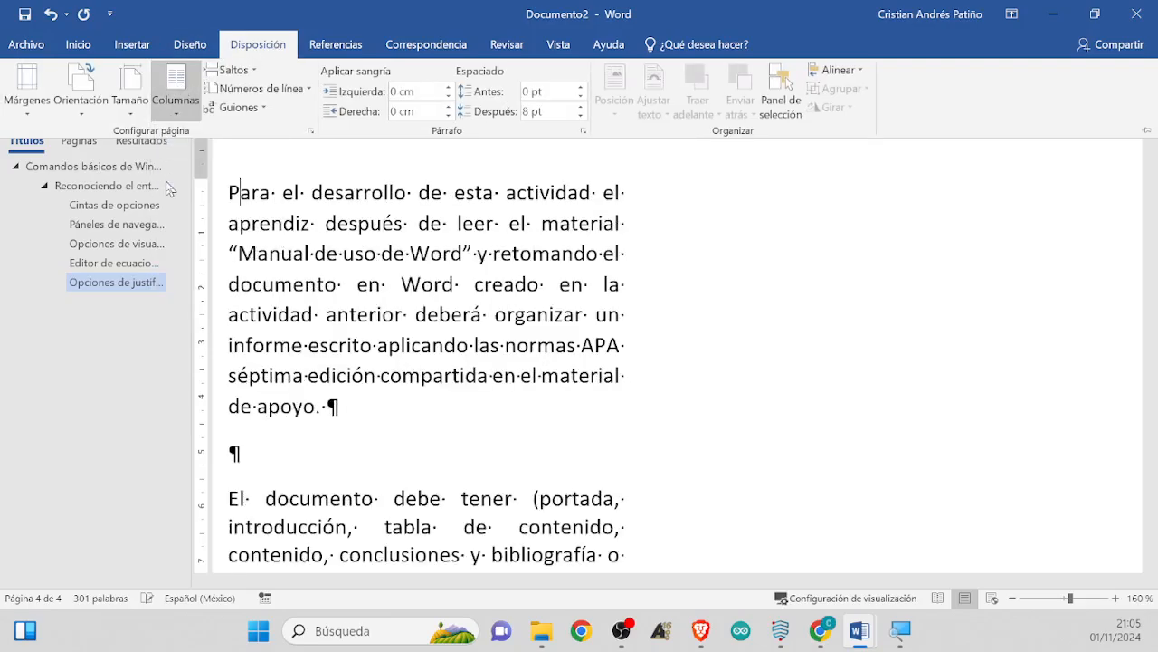
scroll(714, 383, down, 5)
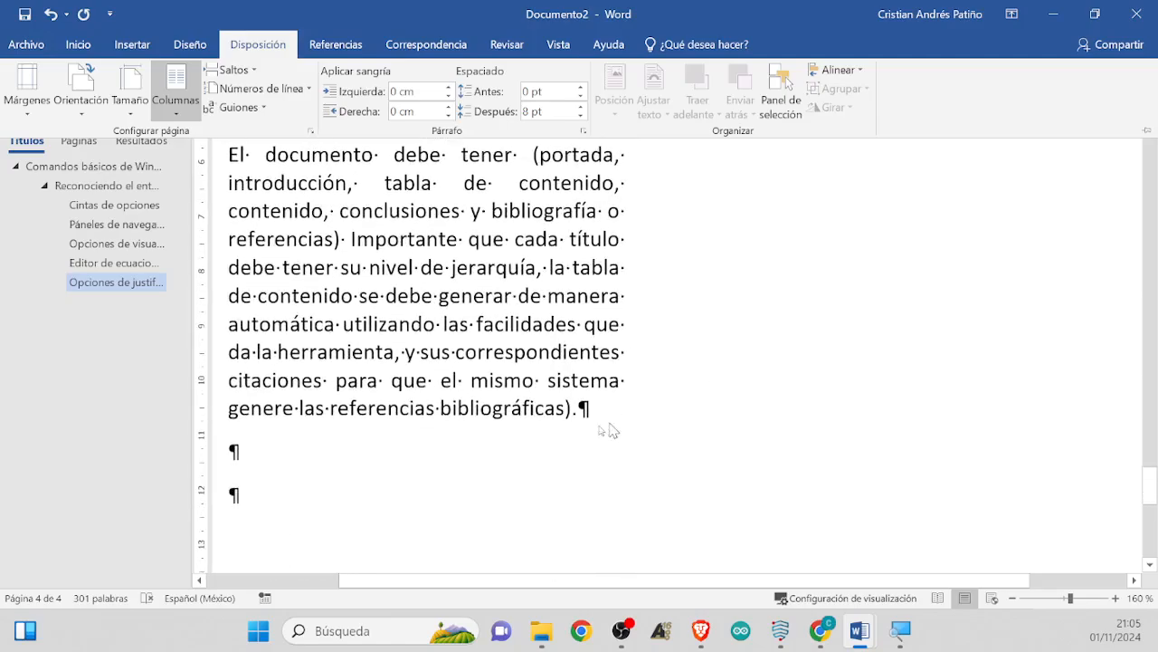
scroll(590, 414, up, 1)
Copy both paragraphs of the two-column section and paste them three times below to fill the second column
click(482, 421)
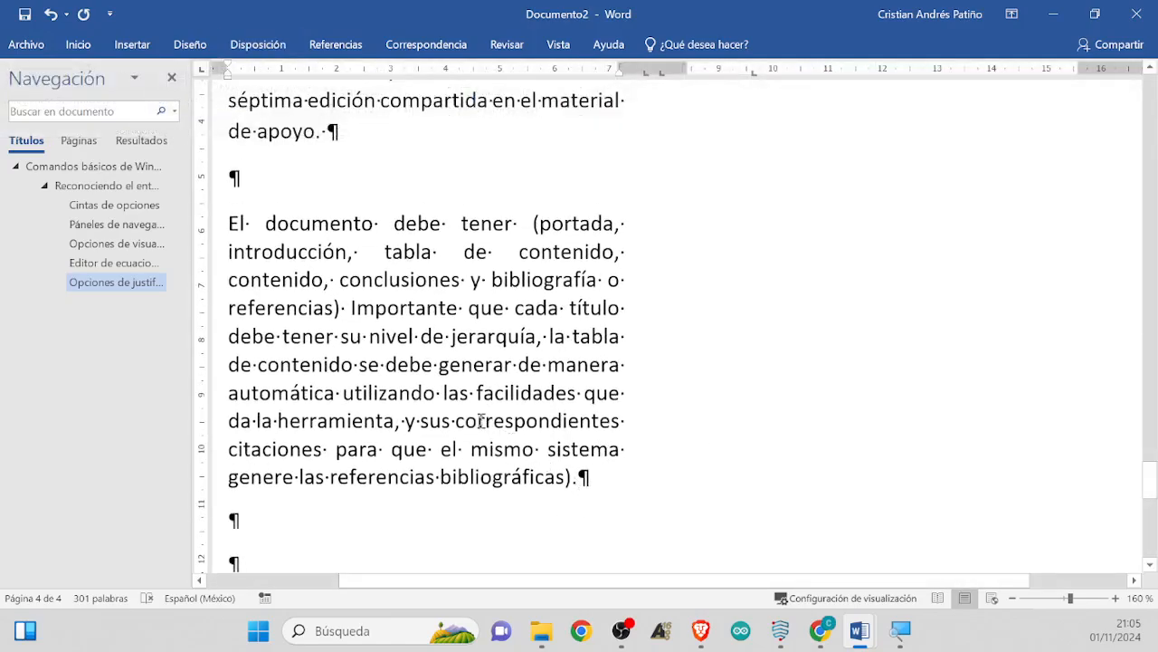
drag(580, 477, 238, 202)
key(ctrl+c)
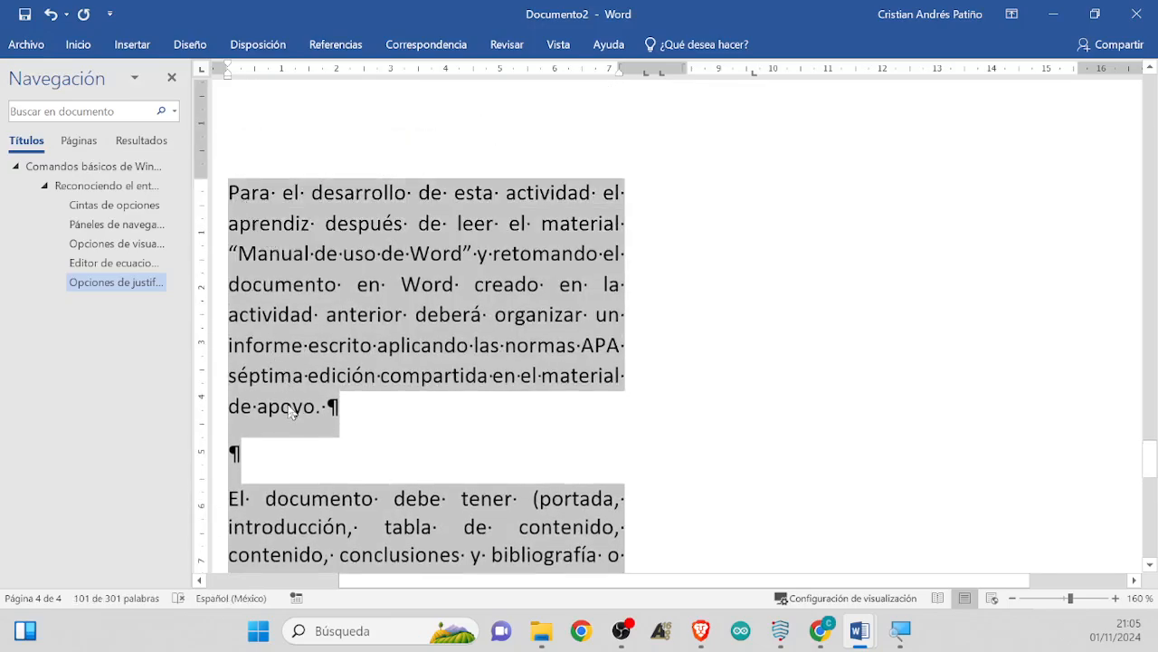
scroll(292, 412, down, 3)
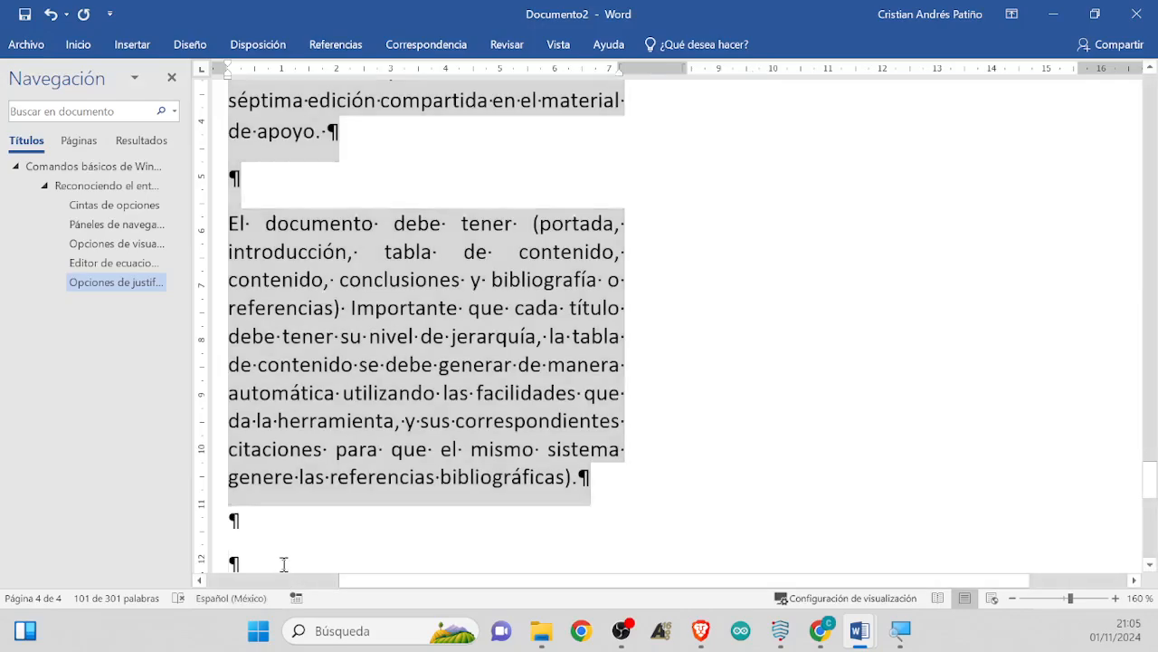
click(347, 535)
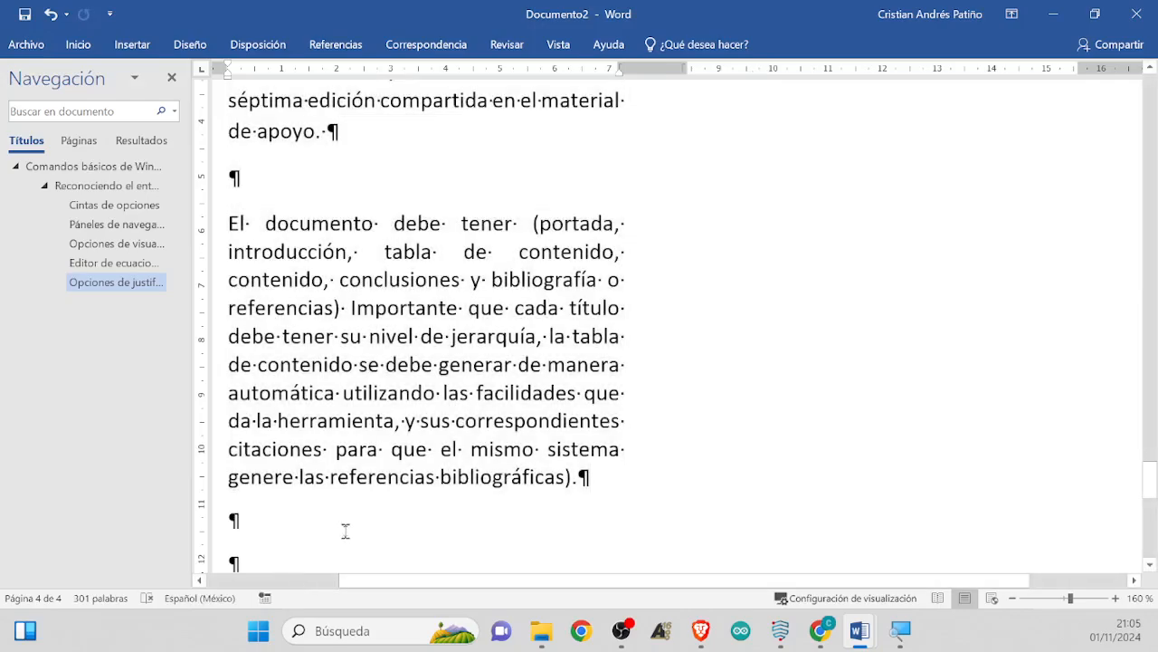
key(ctrl+v)
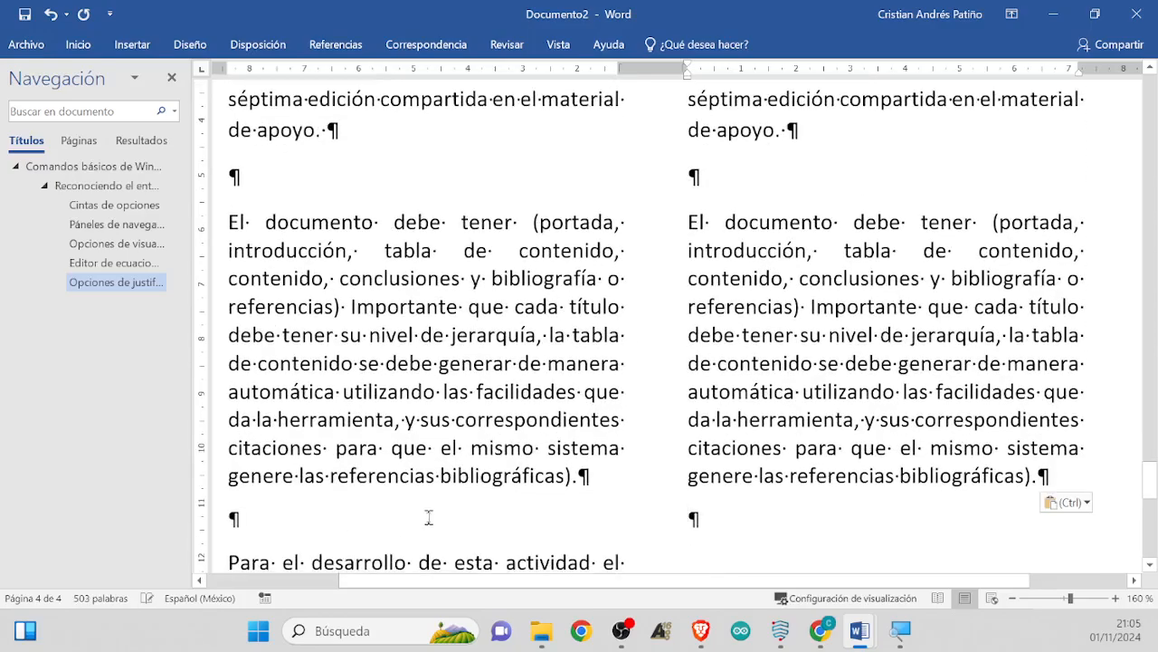
key(ctrl+v)
scroll(493, 420, down, 4)
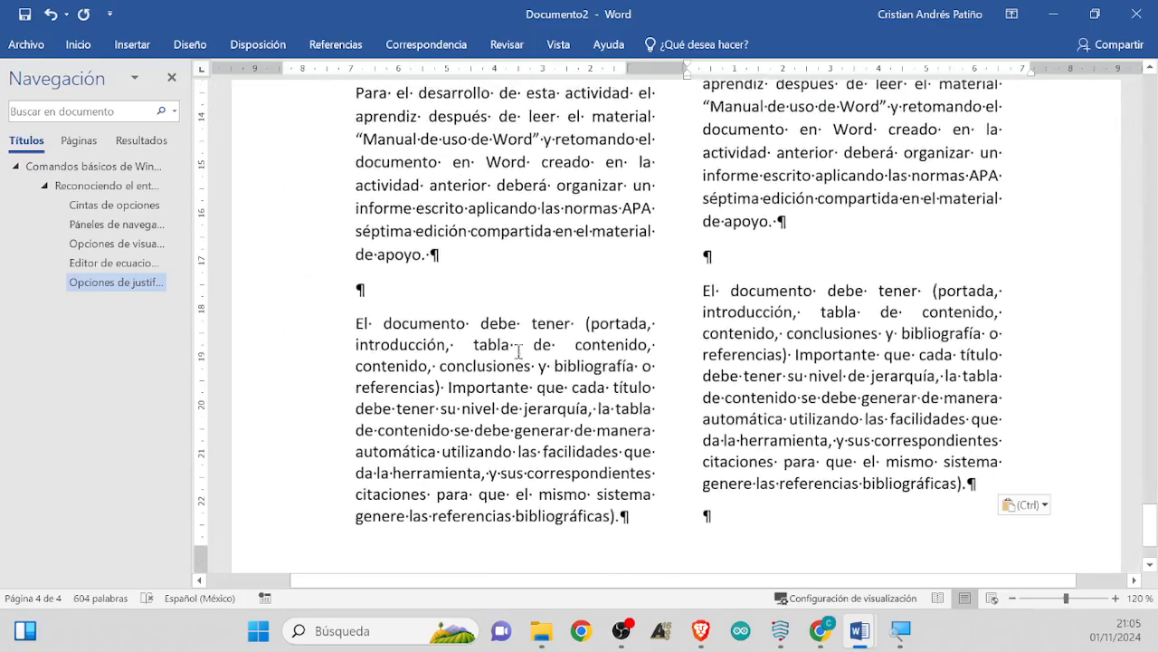
Compare the single-column pages from the "Editor de ecuaciones" heading onward with the two-column page after the section break
scroll(519, 351, up, 4)
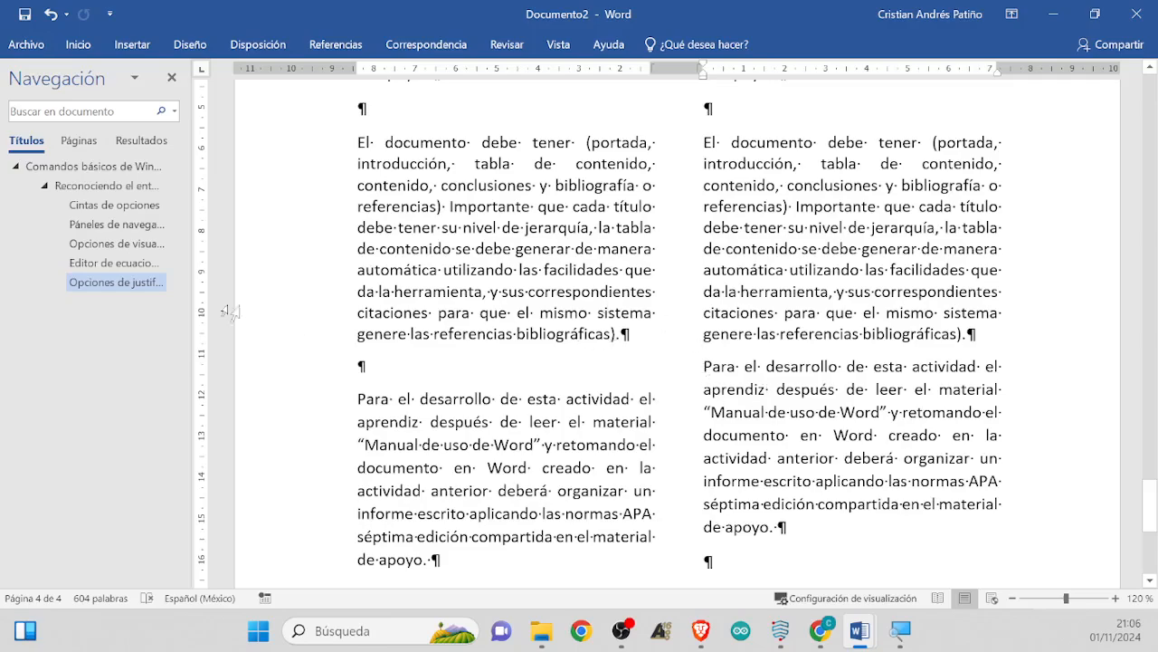
click(107, 264)
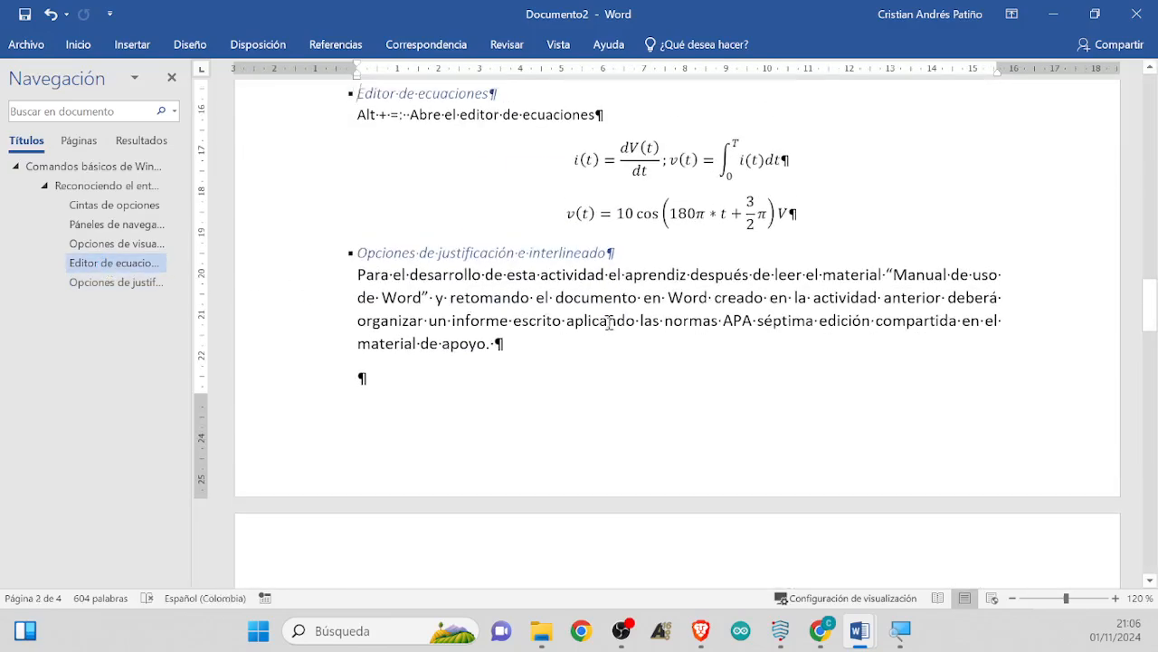
scroll(609, 322, down, 6)
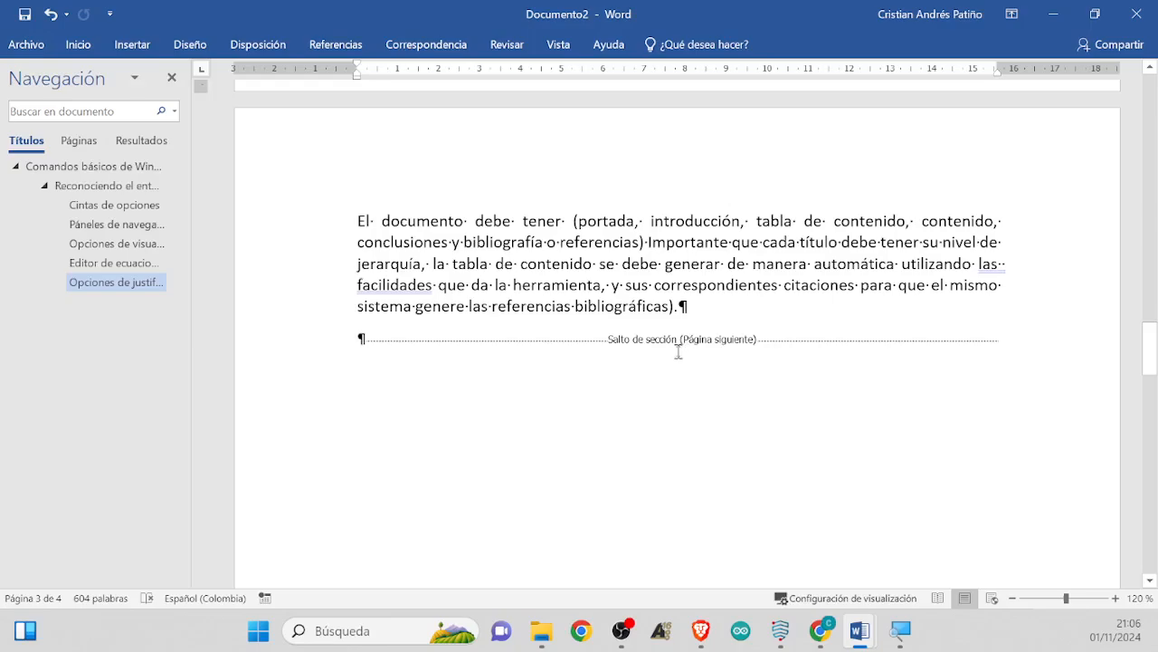
scroll(637, 379, down, 10)
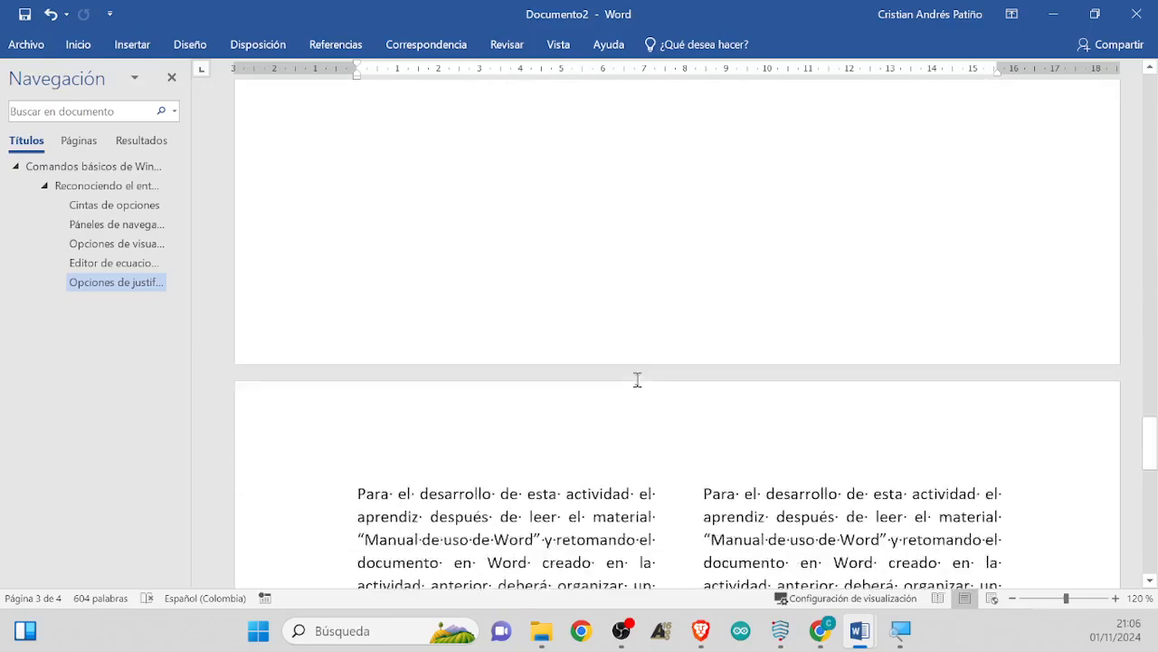
scroll(637, 379, down, 2)
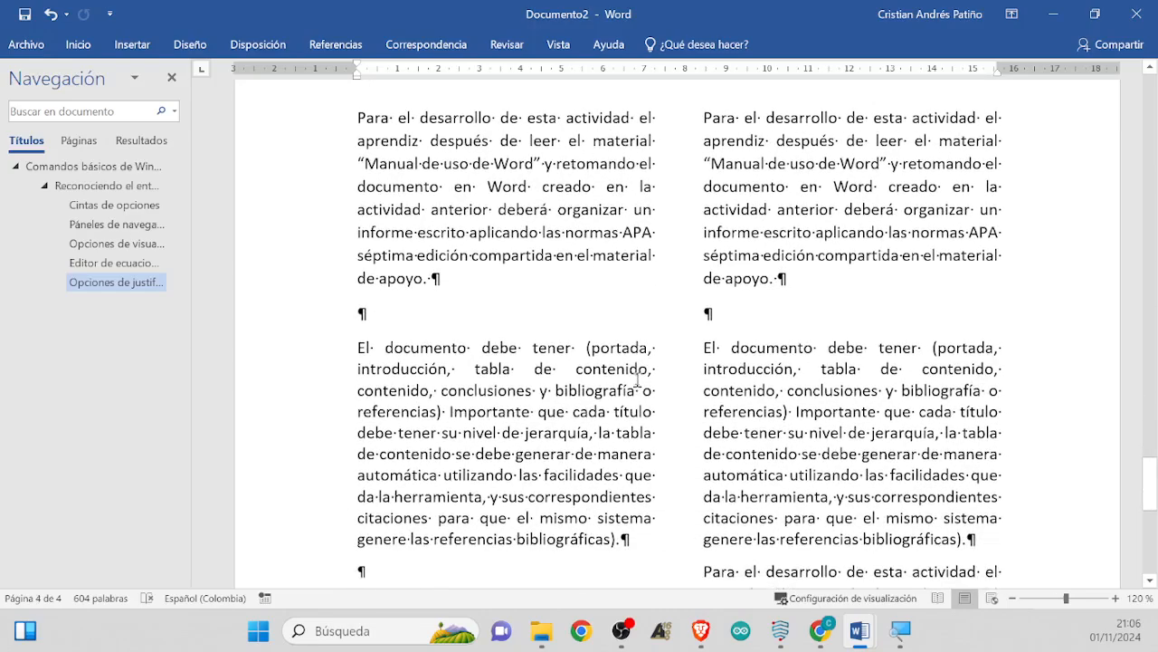
scroll(638, 380, down, 3)
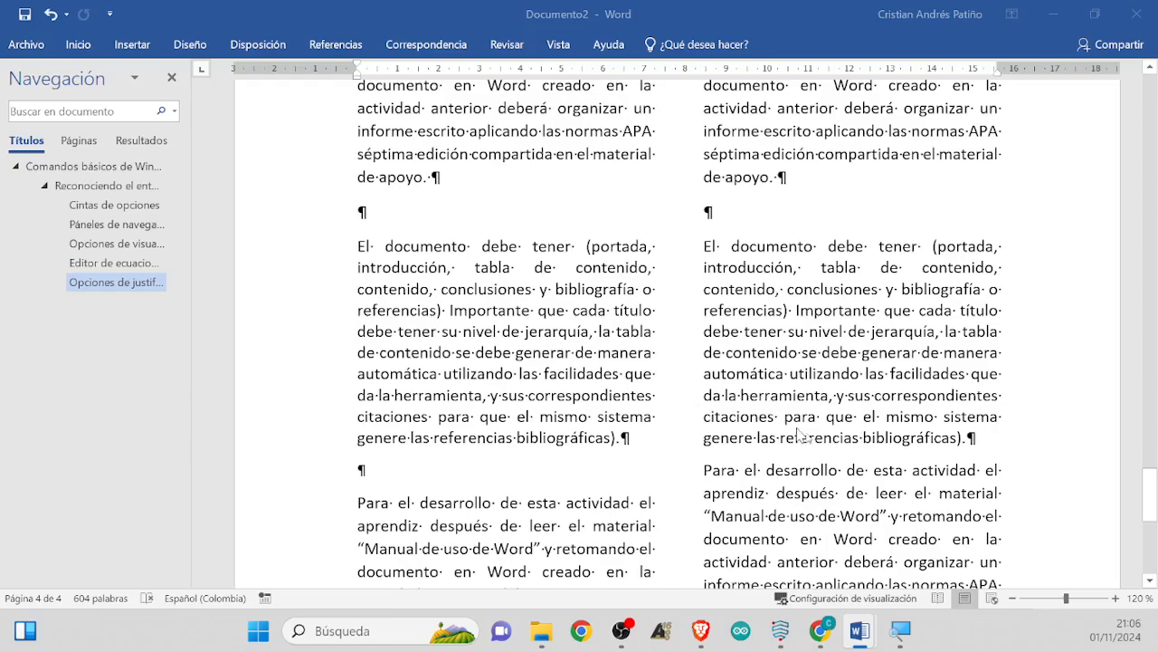
Switch to the Manejo de TICS class in Google Classroom, open the IEEE format document and examine its two-column layout
key(alt+Tab)
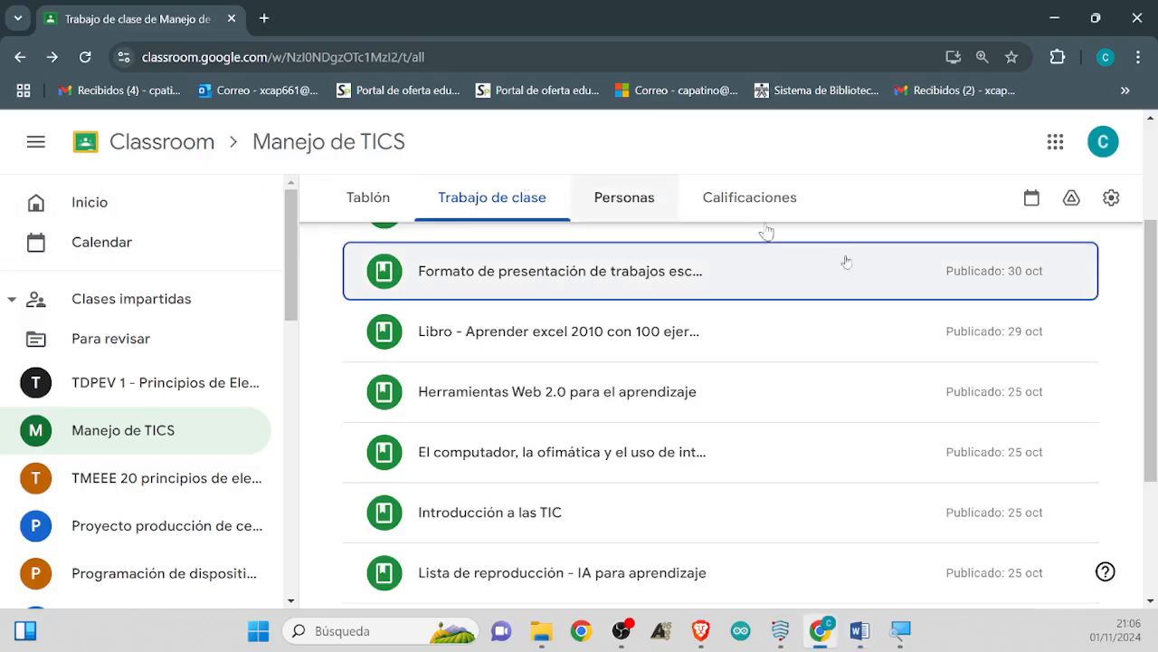
click(599, 282)
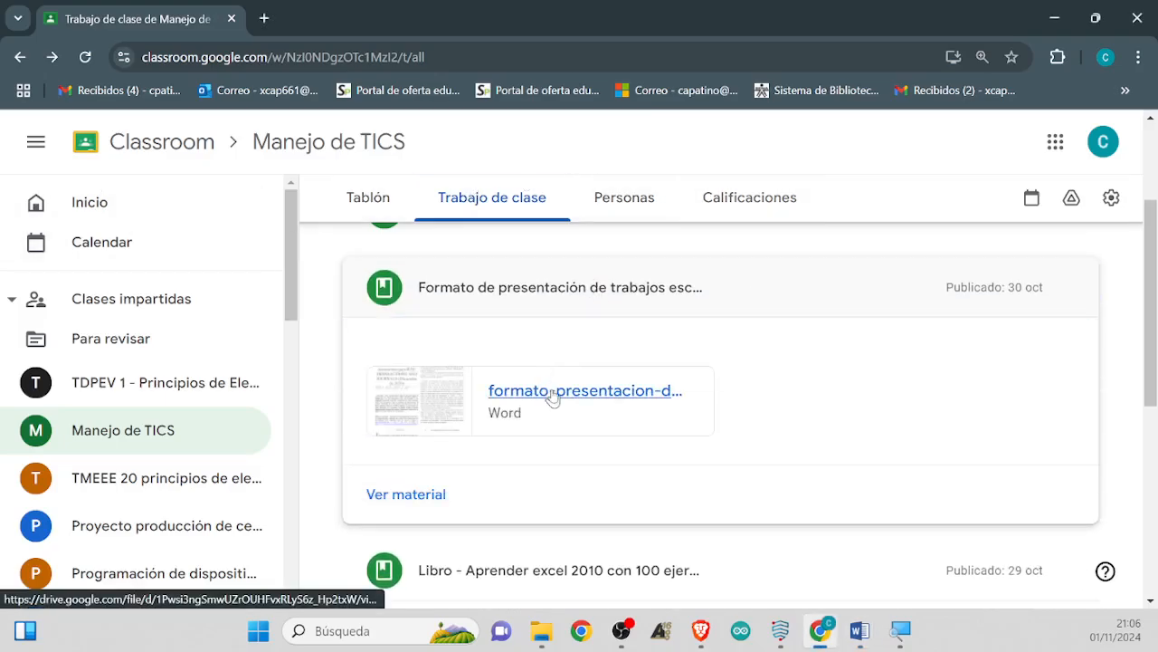
click(548, 390)
scroll(586, 351, down, 3)
scroll(589, 352, down, 10)
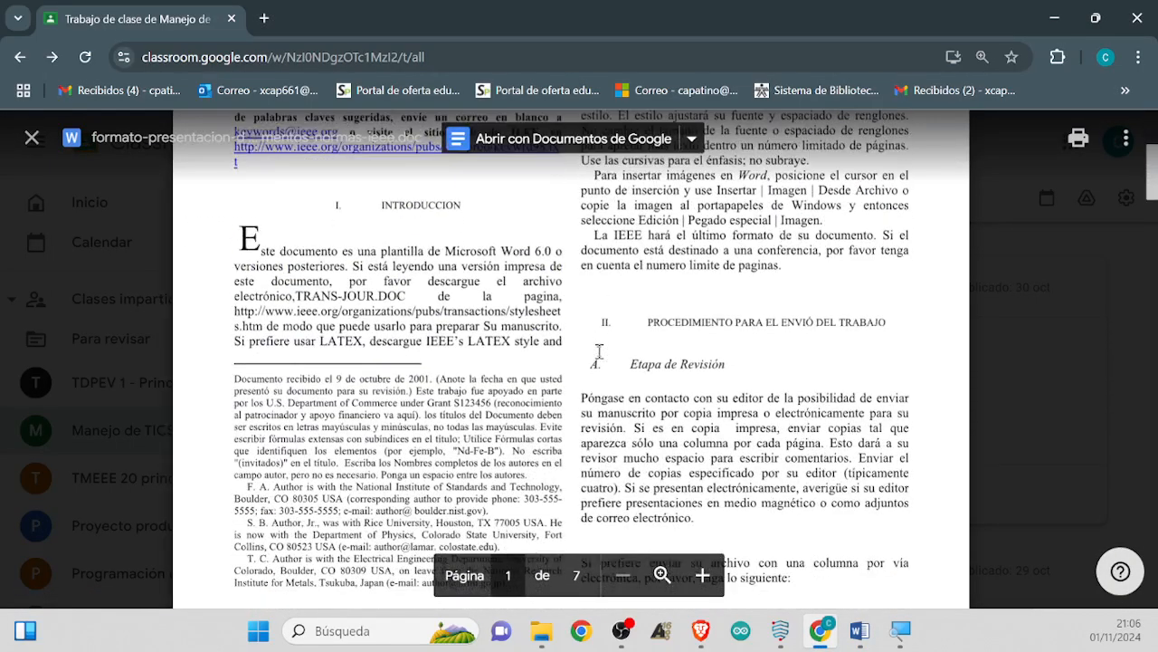
scroll(594, 357, down, 5)
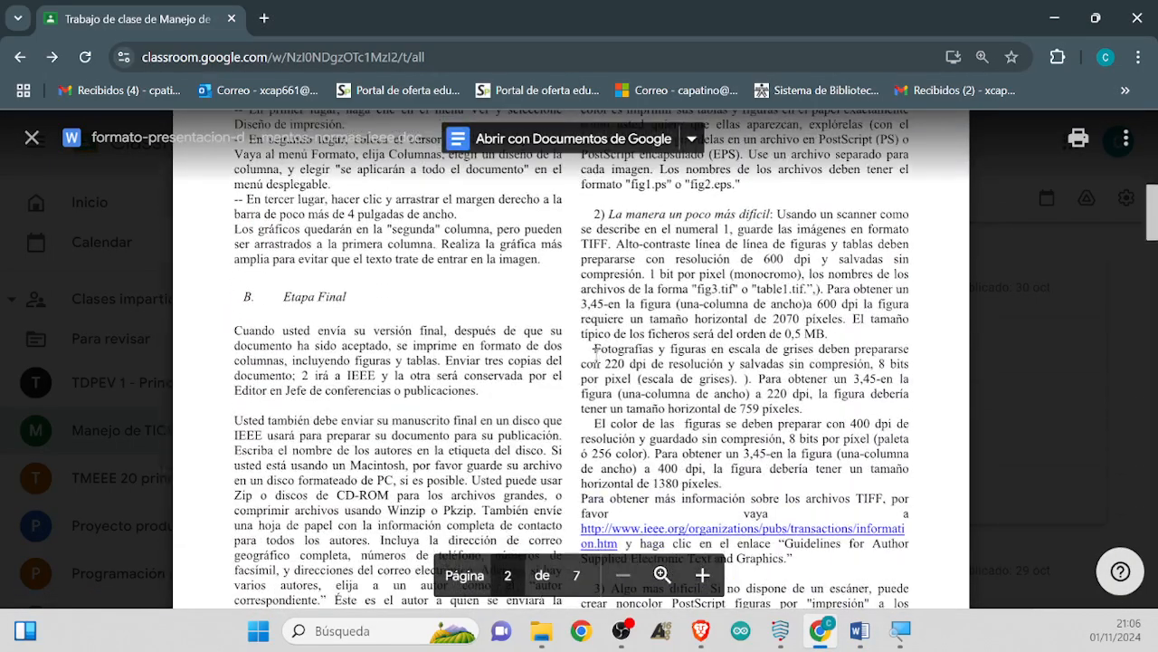
scroll(625, 412, down, 5)
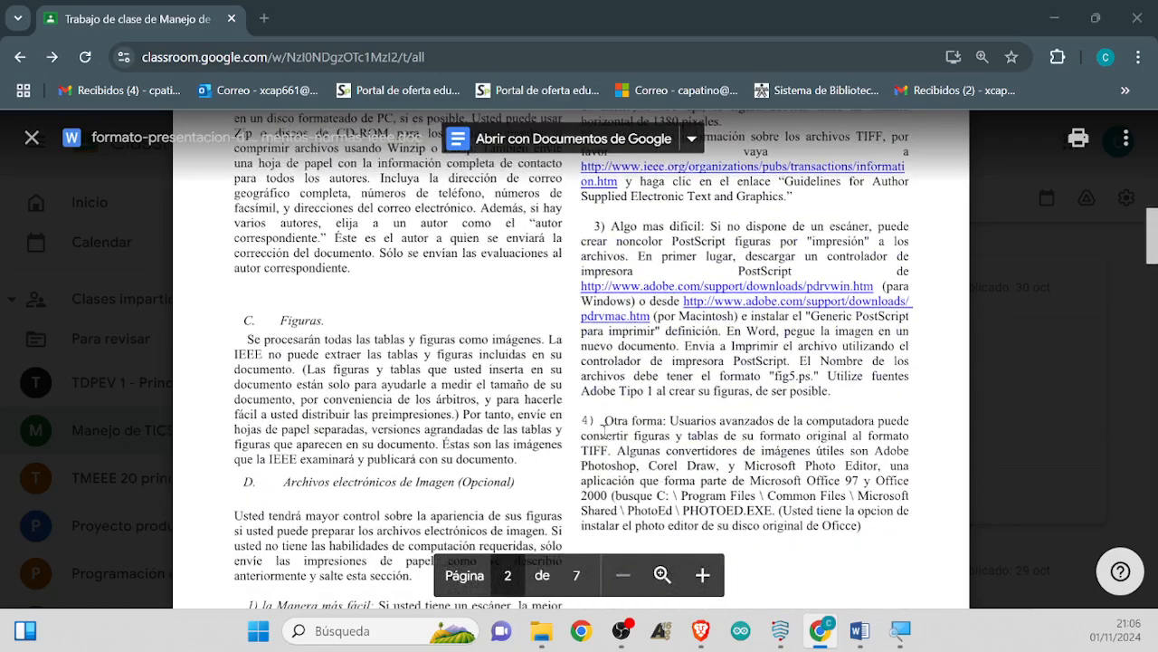
Switch to the GFPI-F3-135 guide in Word and copy the Word logo picture beside the Actividad No 2 text
key(alt+Tab)
scroll(711, 452, down, 8)
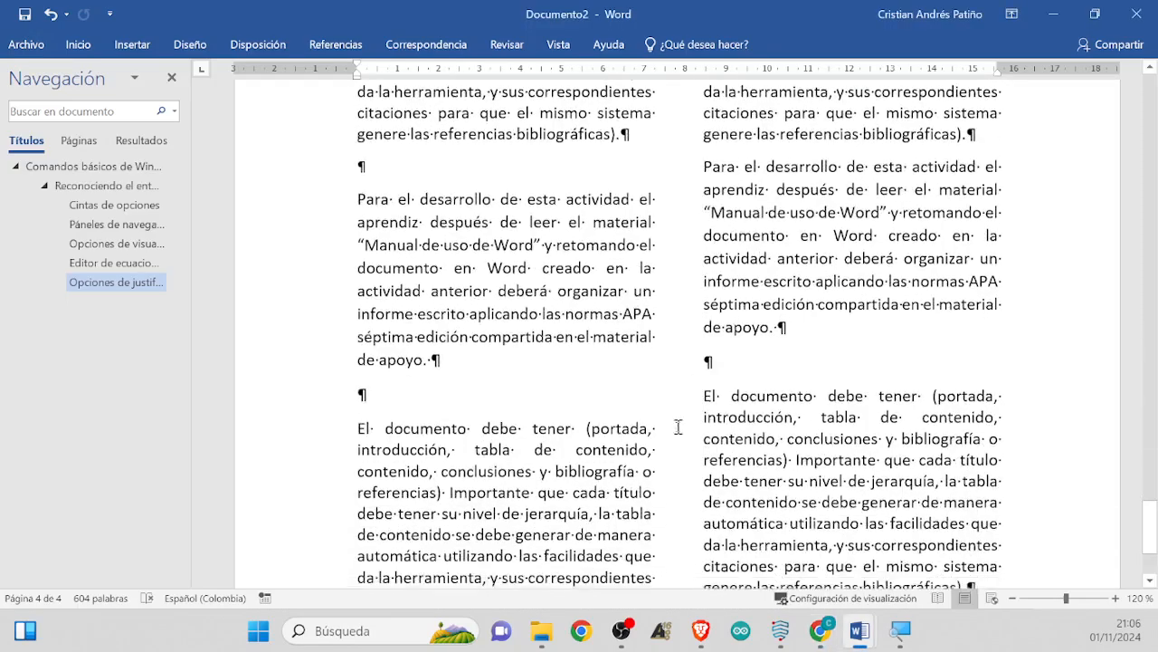
click(696, 449)
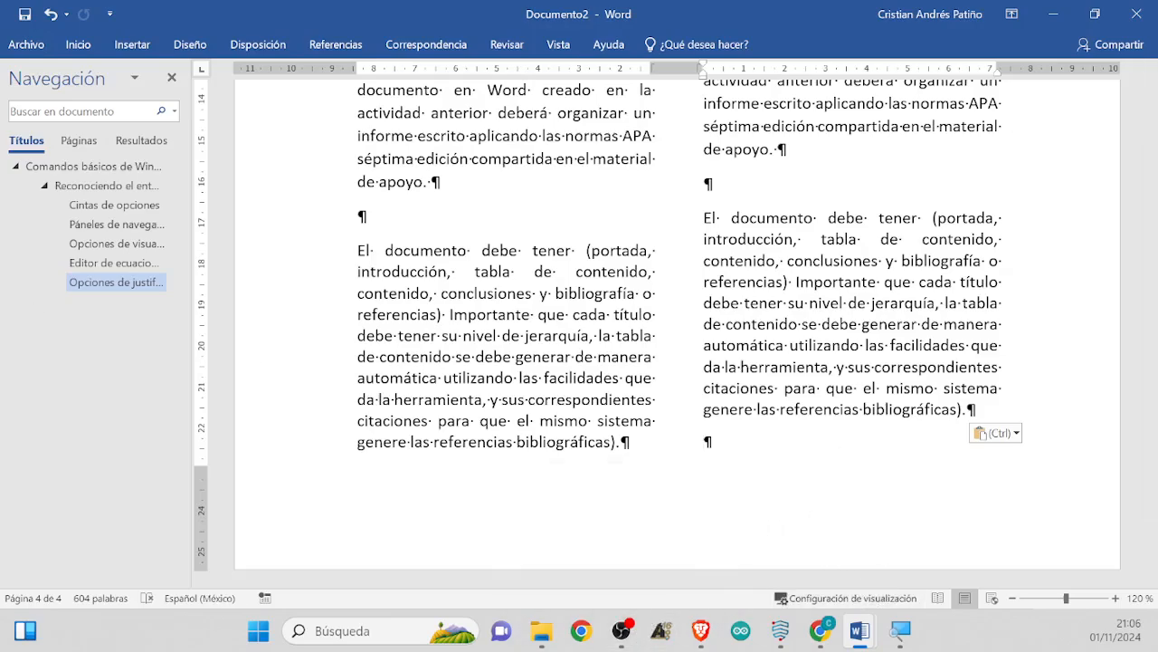
key(alt+Tab)
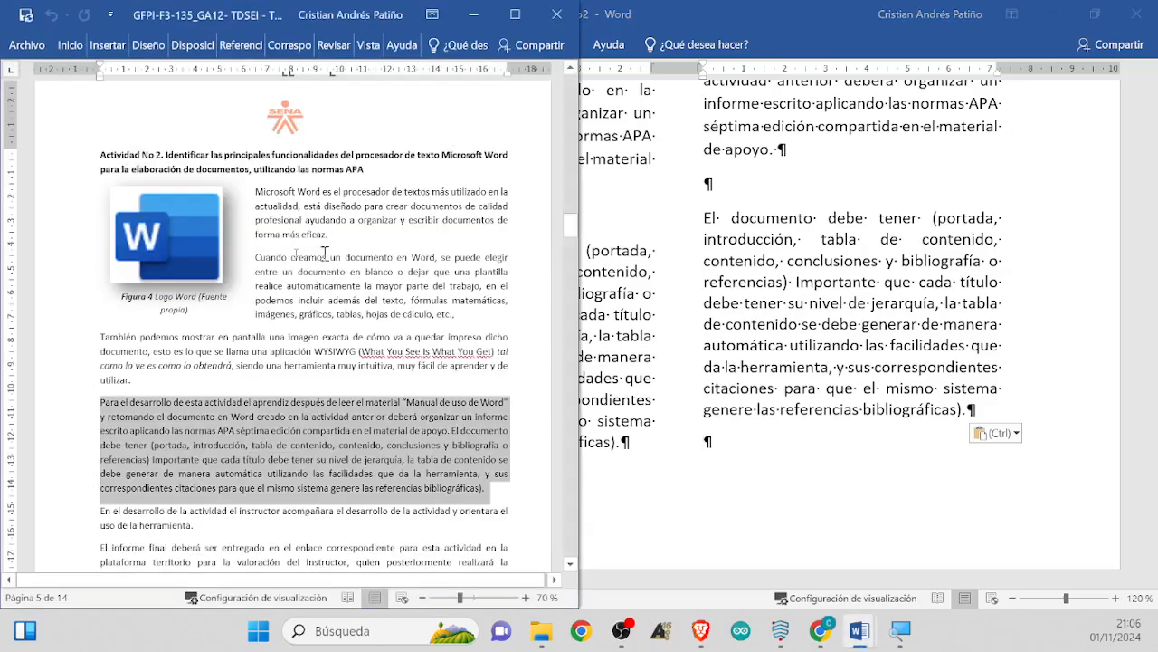
click(172, 250)
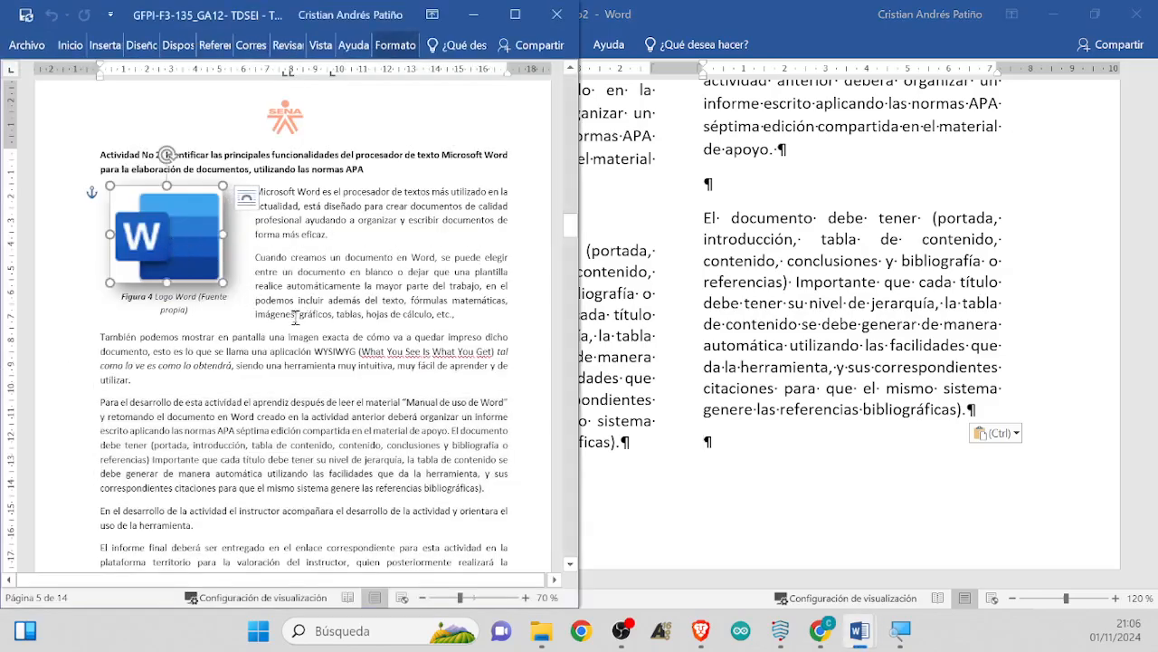
scroll(201, 393, down, 9)
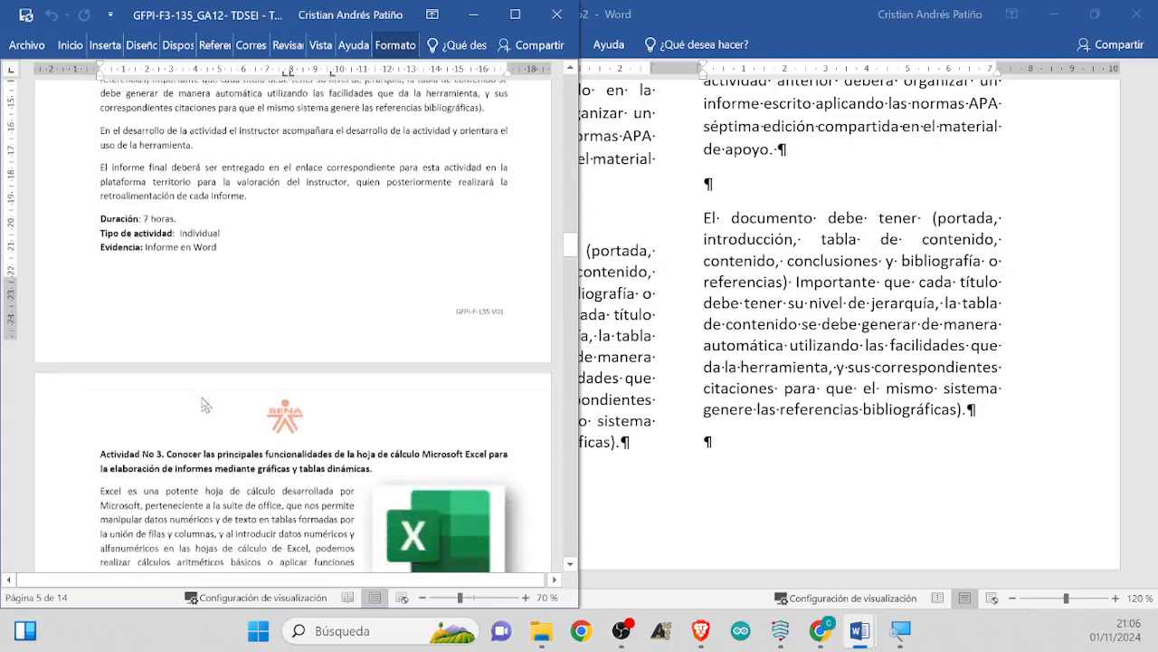
scroll(205, 404, up, 10)
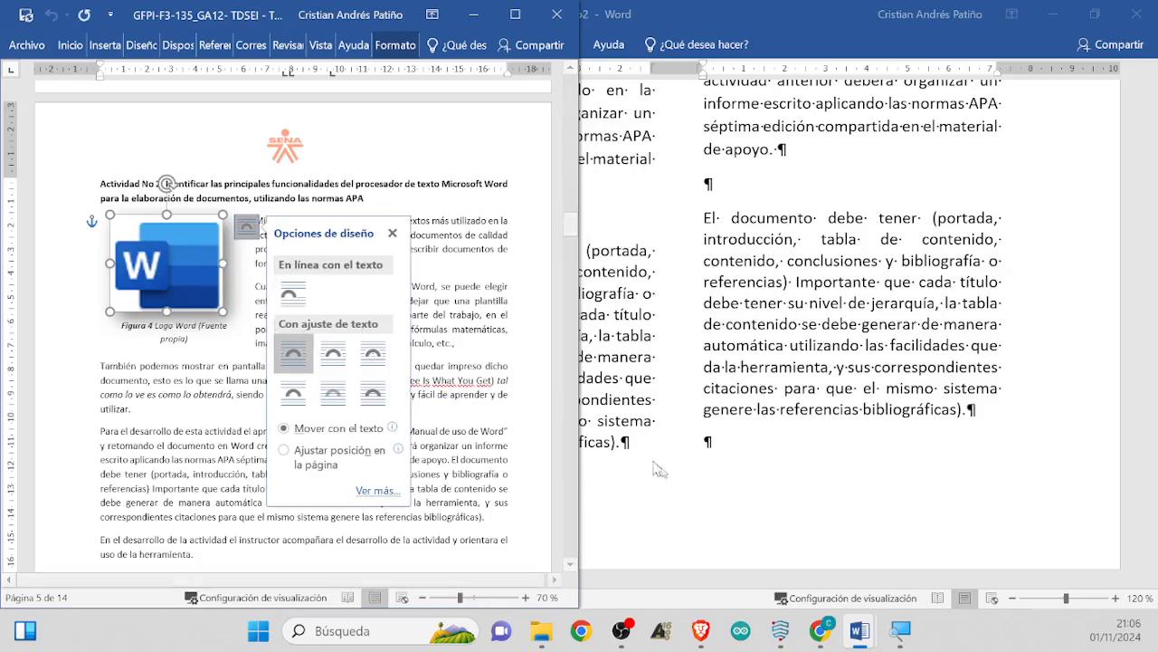
Paste the copied logo as a picture into the empty paragraph ending the second column of Documento2
click(713, 375)
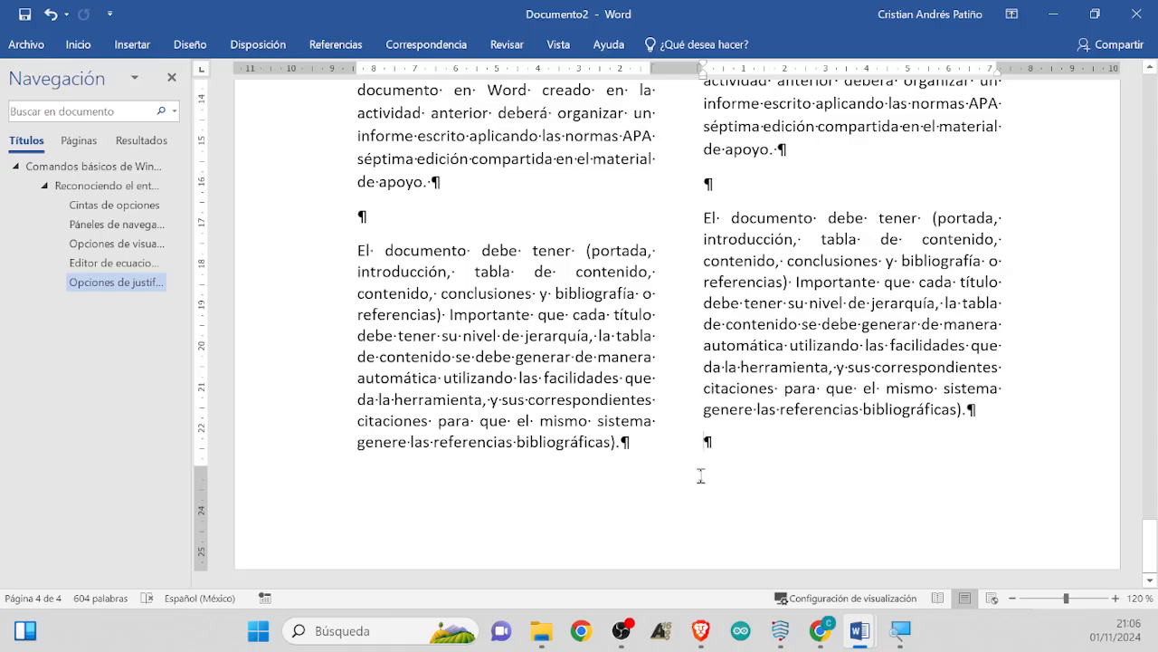
scroll(706, 471, up, 4)
scroll(724, 452, down, 4)
scroll(733, 439, down, 1)
ctrl+scroll(742, 443, up, 9)
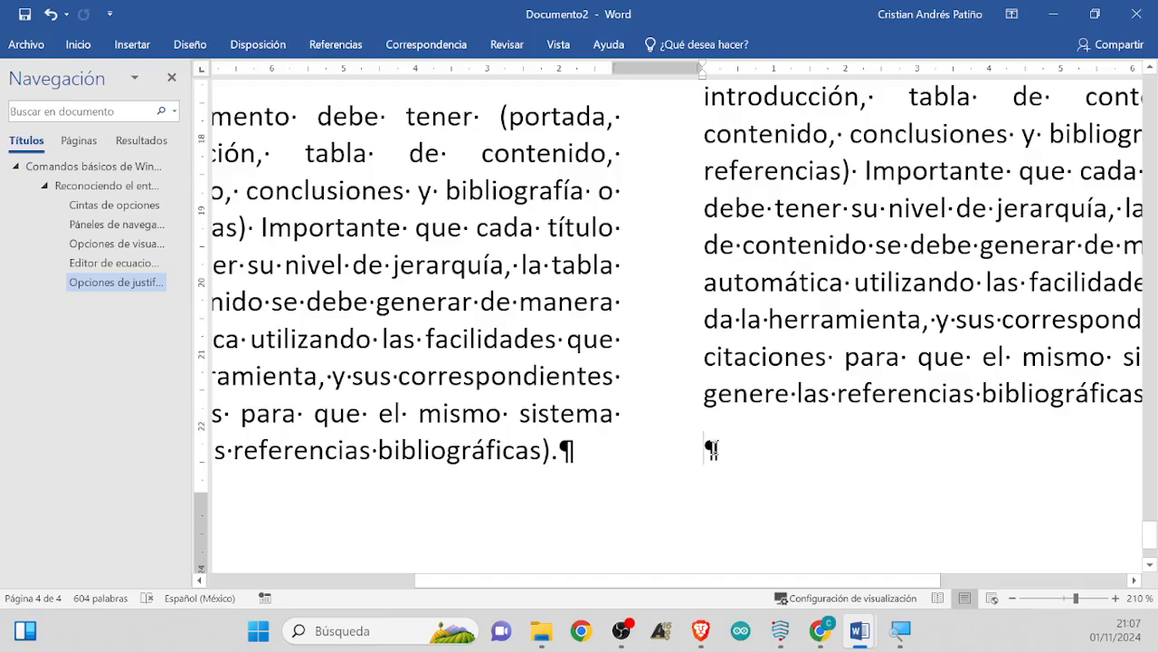
right_click(712, 449)
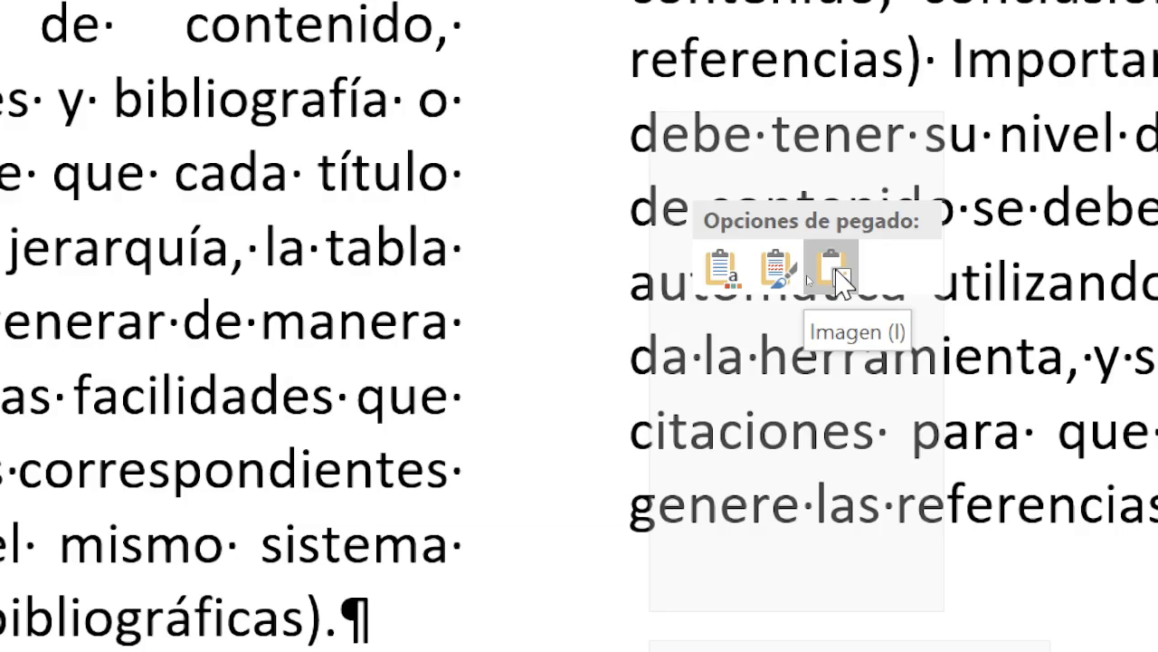
click(836, 271)
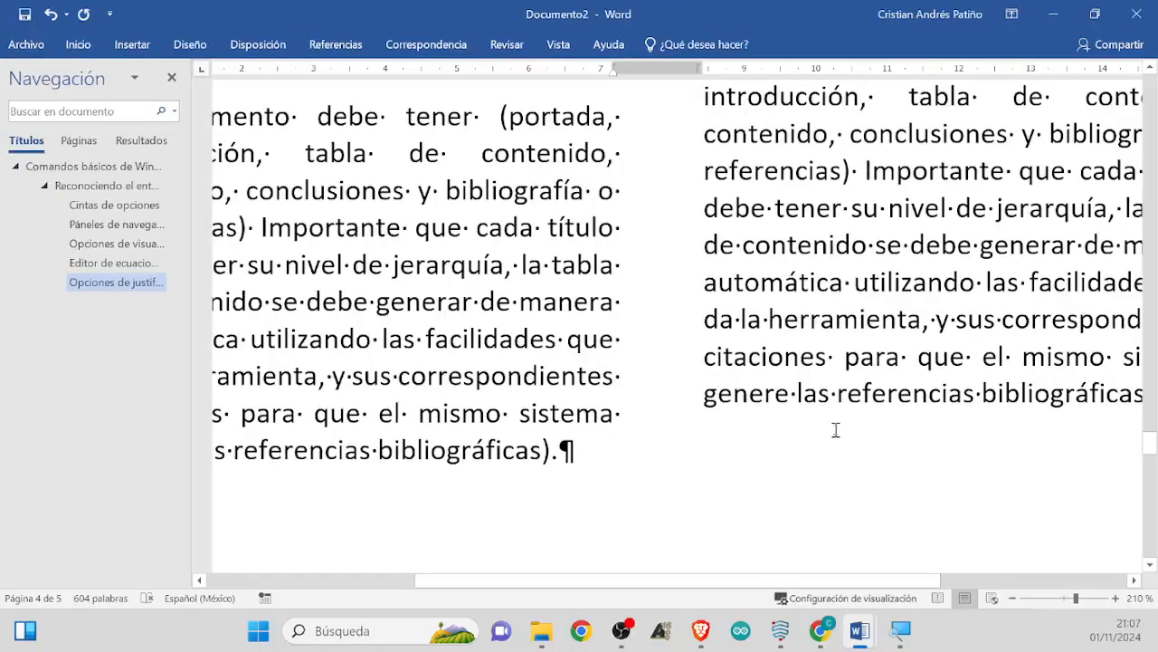
Locate and select the pasted Word logo on page 5 and examine the picture formatting options
scroll(841, 453, up, 2)
scroll(847, 480, down, 8)
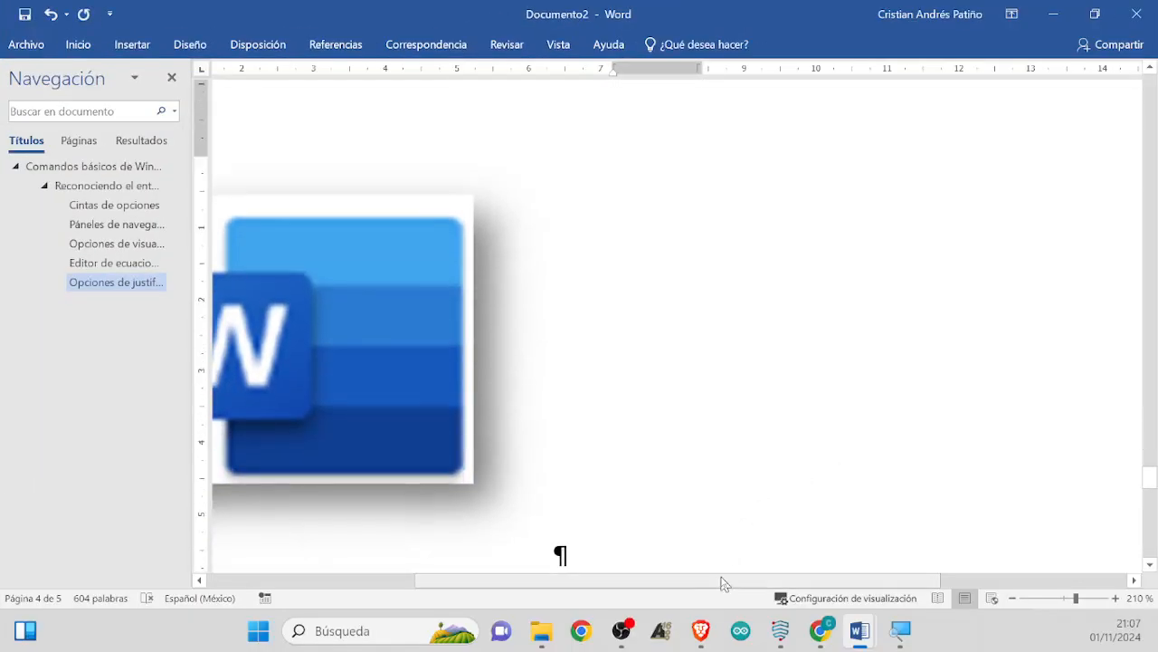
drag(724, 583, 571, 589)
click(534, 453)
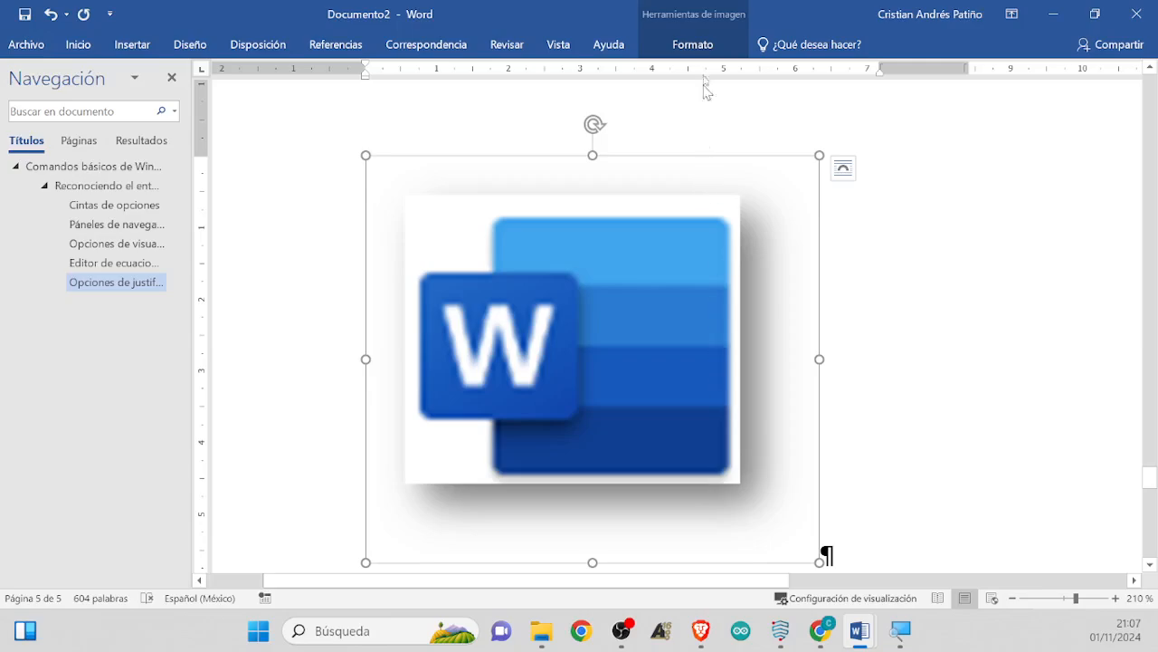
click(705, 47)
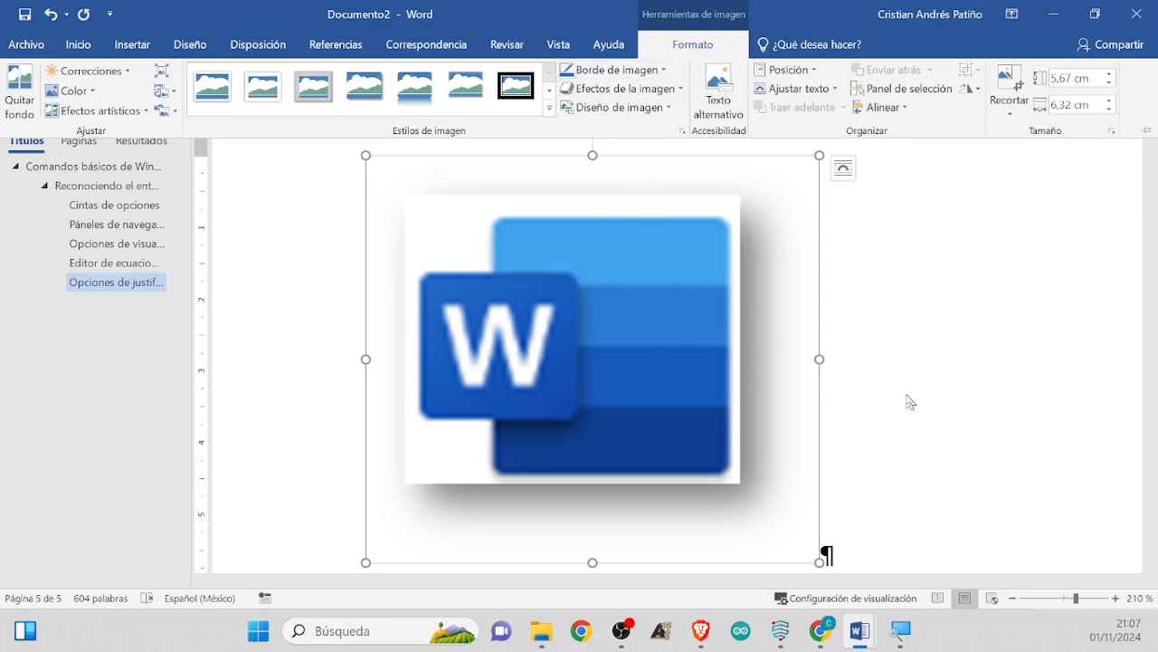
key(ctrl+F1)
click(874, 458)
click(702, 435)
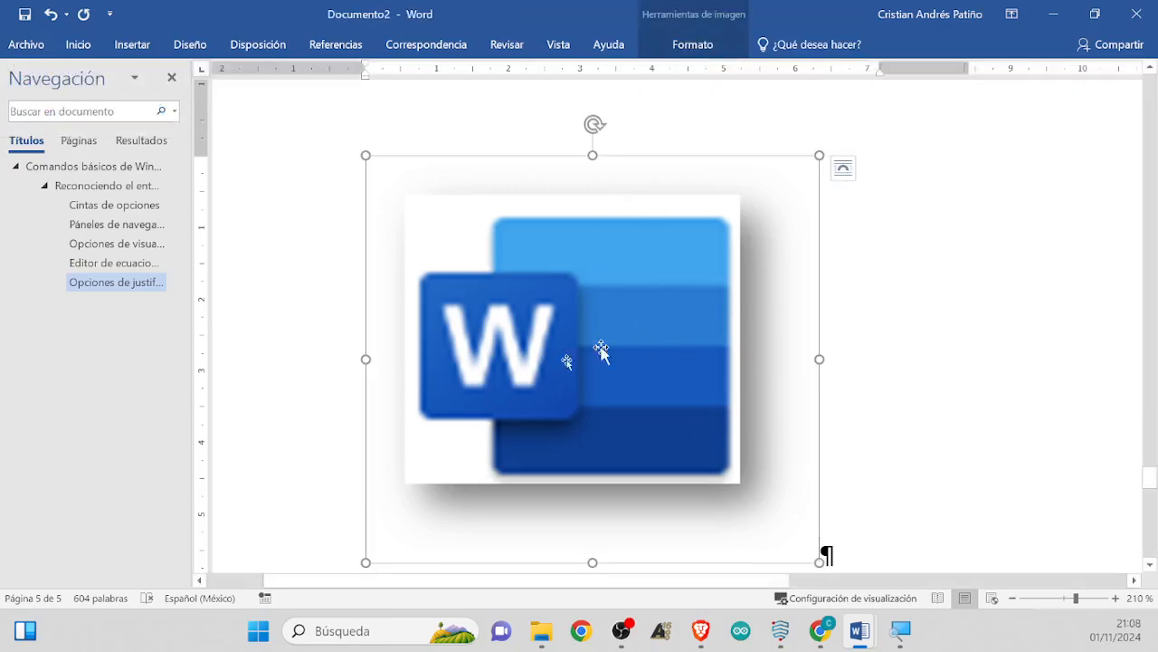
Set the Word logo picture's colour saturation to 0%
click(692, 45)
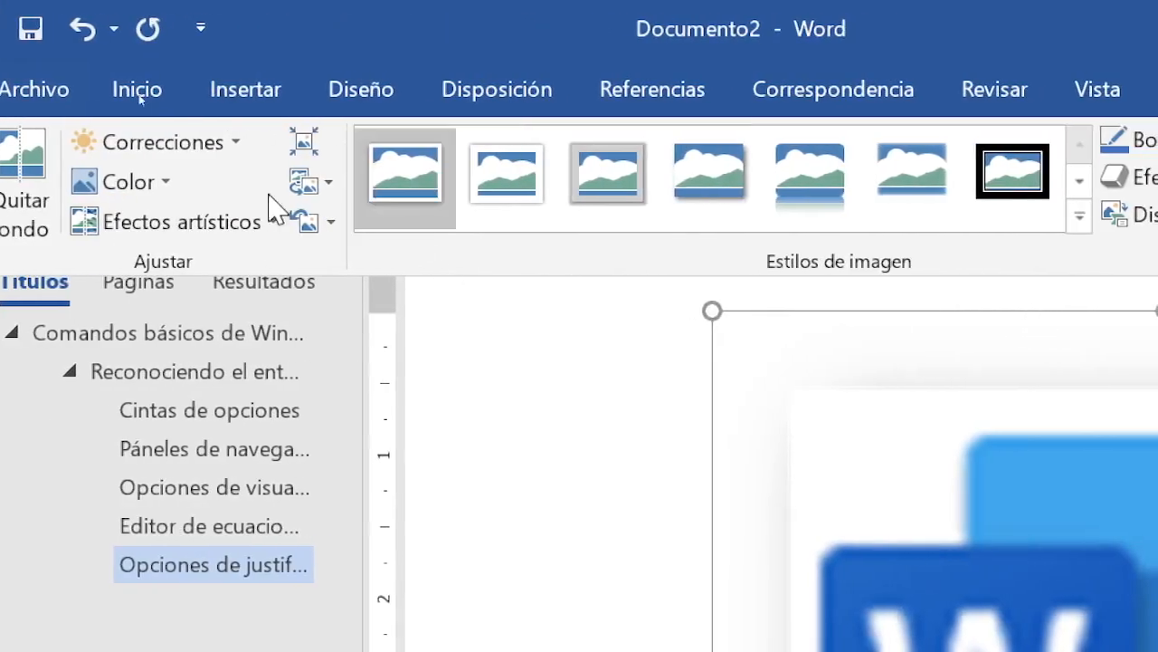
click(552, 181)
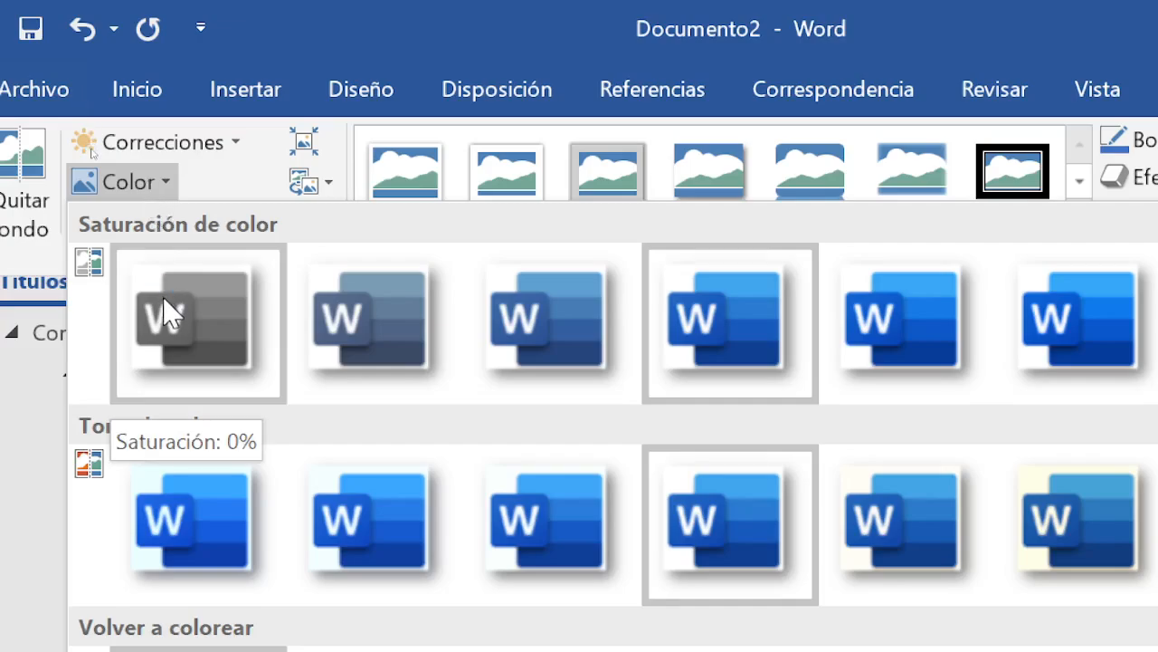
scroll(163, 326, down, 1)
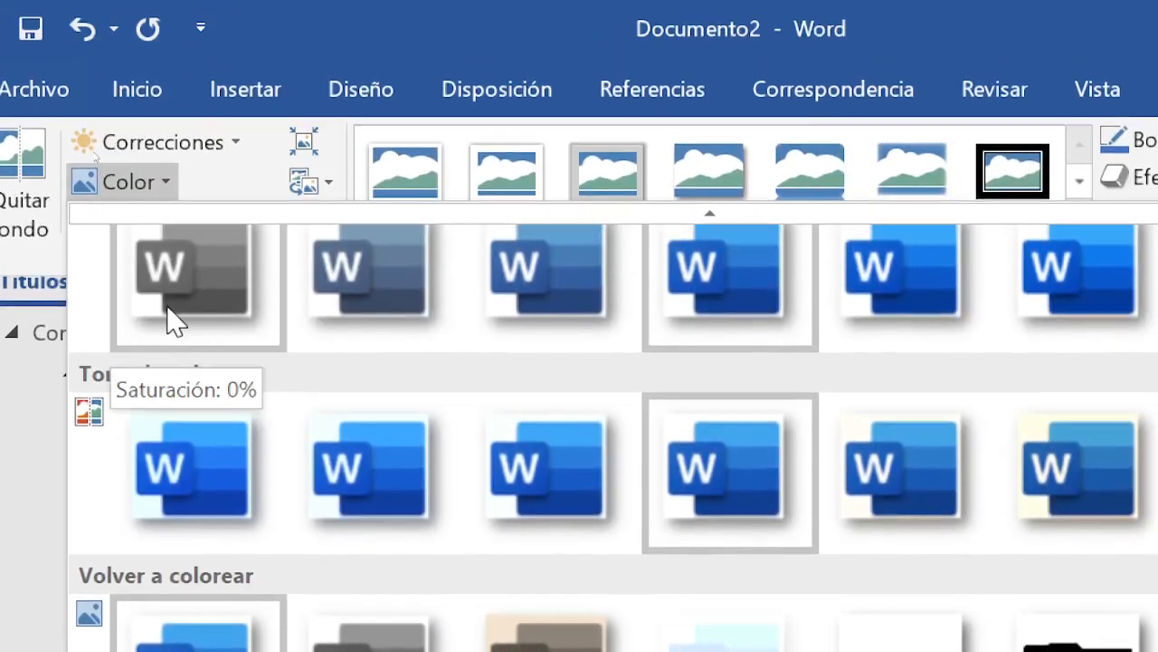
click(175, 321)
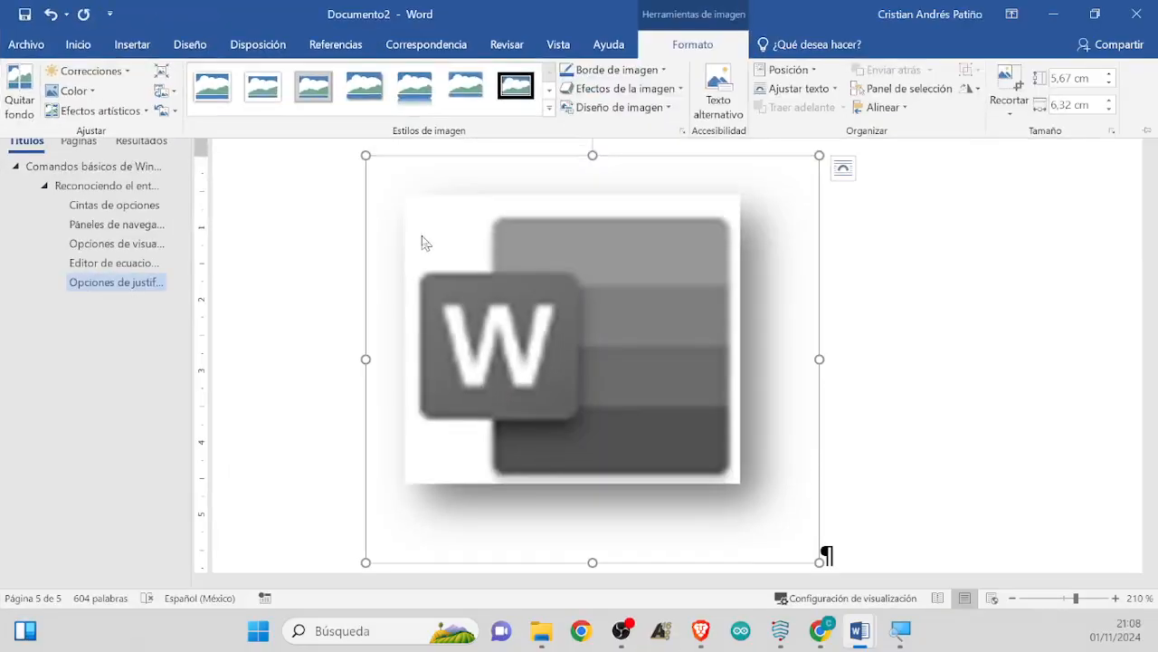
scroll(693, 315, up, 2)
scroll(881, 441, down, 3)
scroll(881, 440, down, 2)
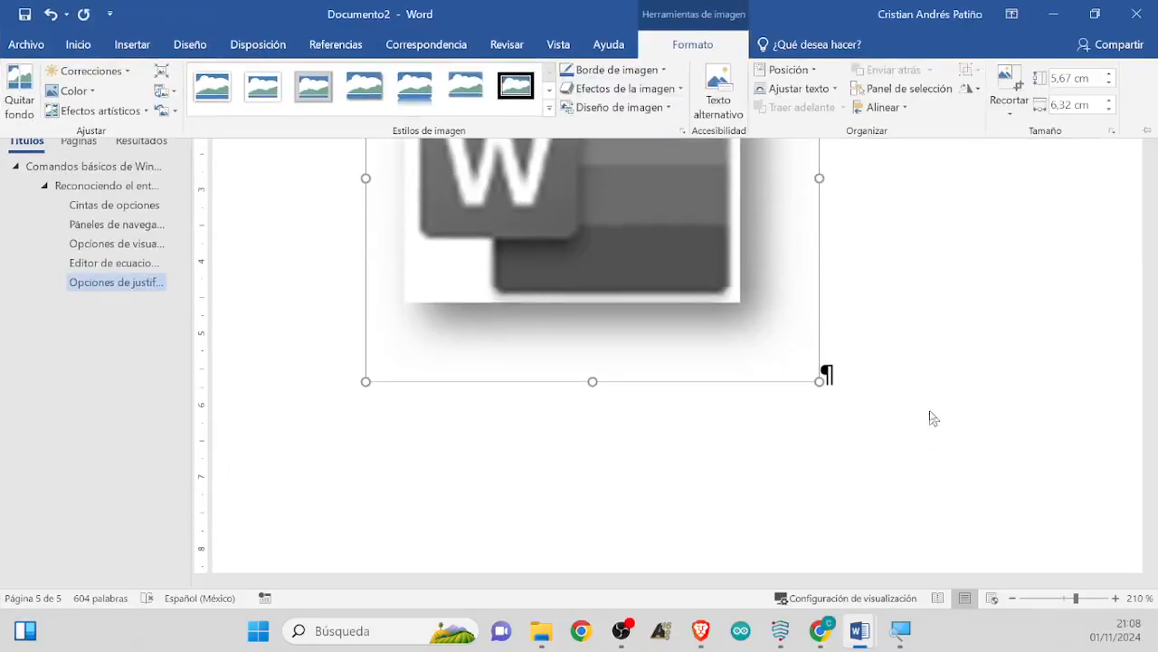
Add an empty paragraph below the Word logo picture
click(933, 418)
scroll(841, 416, up, 4)
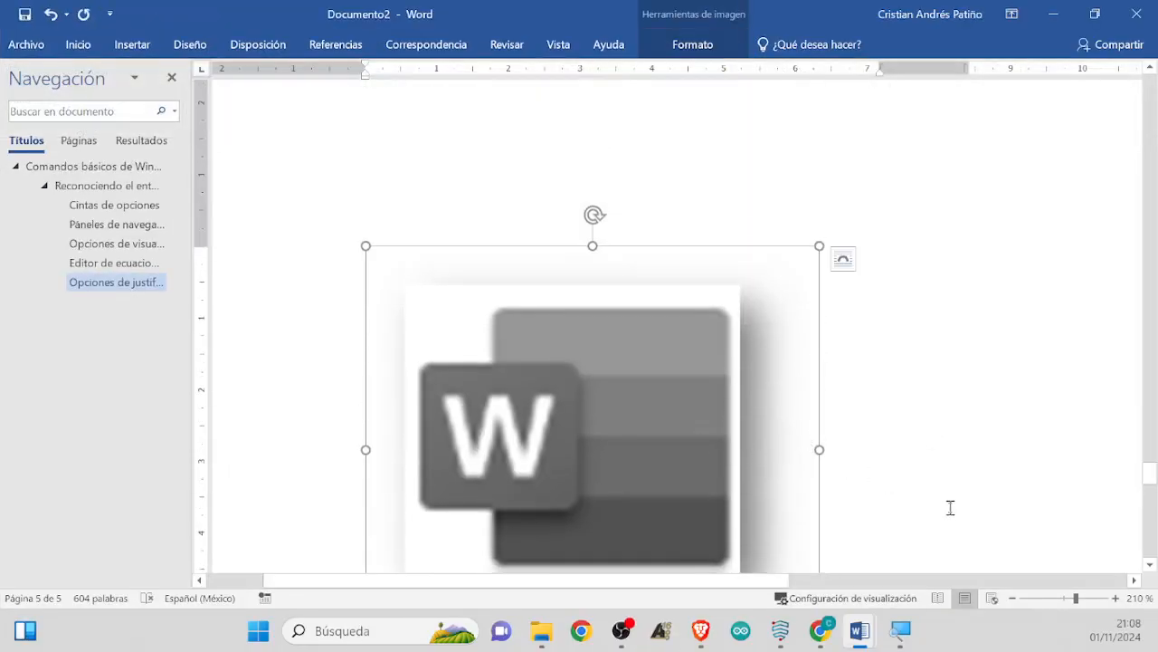
scroll(949, 507, down, 3)
click(920, 480)
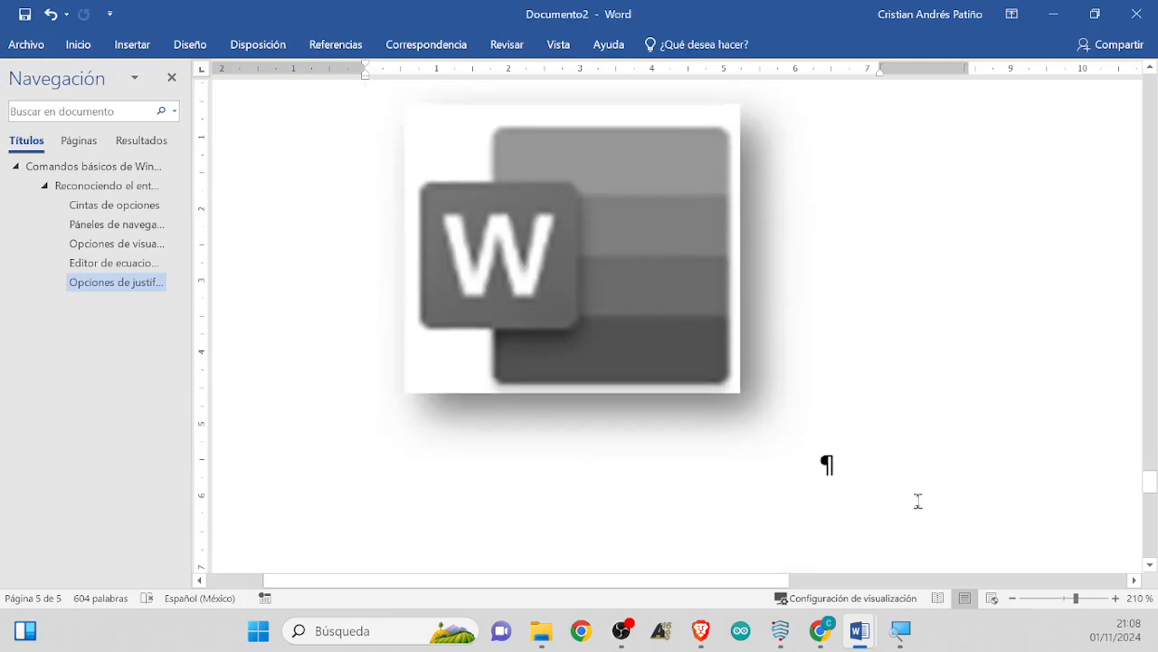
key(Return)
Review the logo picture's correction and colour options, previewing the "Blanco y negro: 50%" recolouring without applying it
click(638, 364)
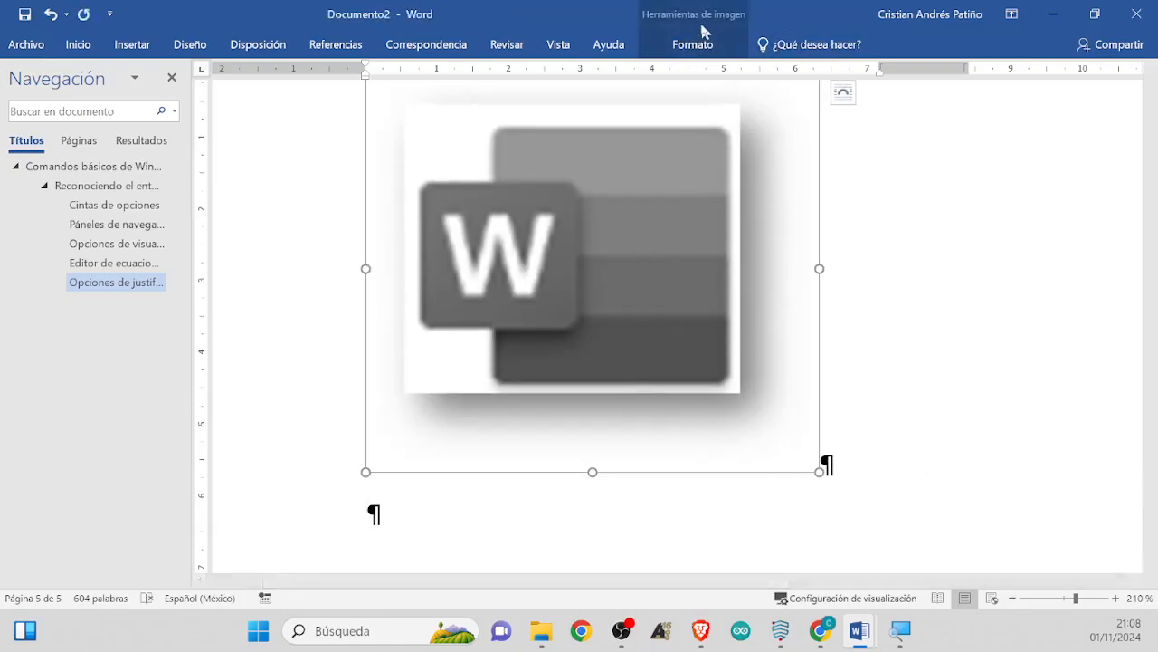
click(696, 43)
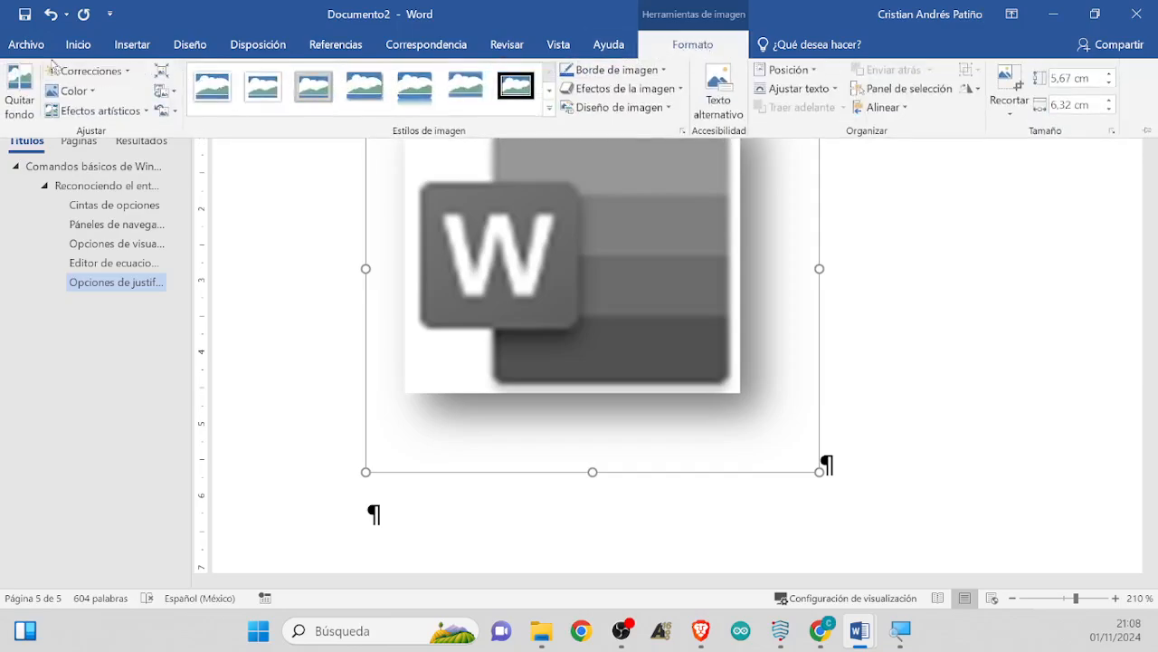
click(88, 73)
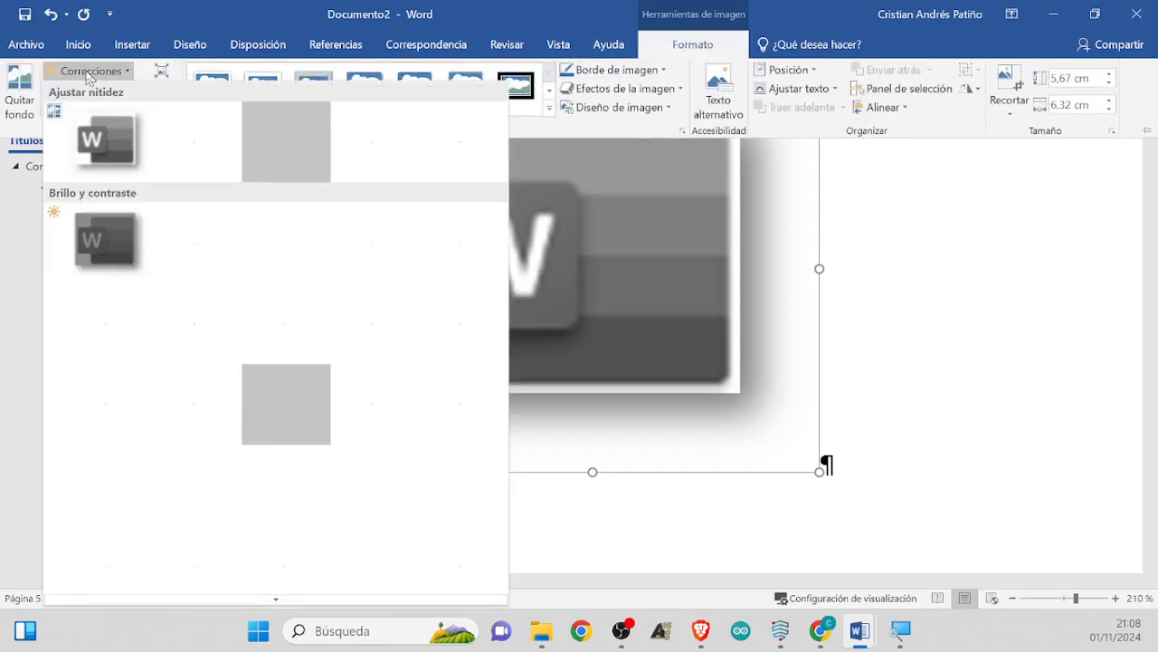
click(88, 72)
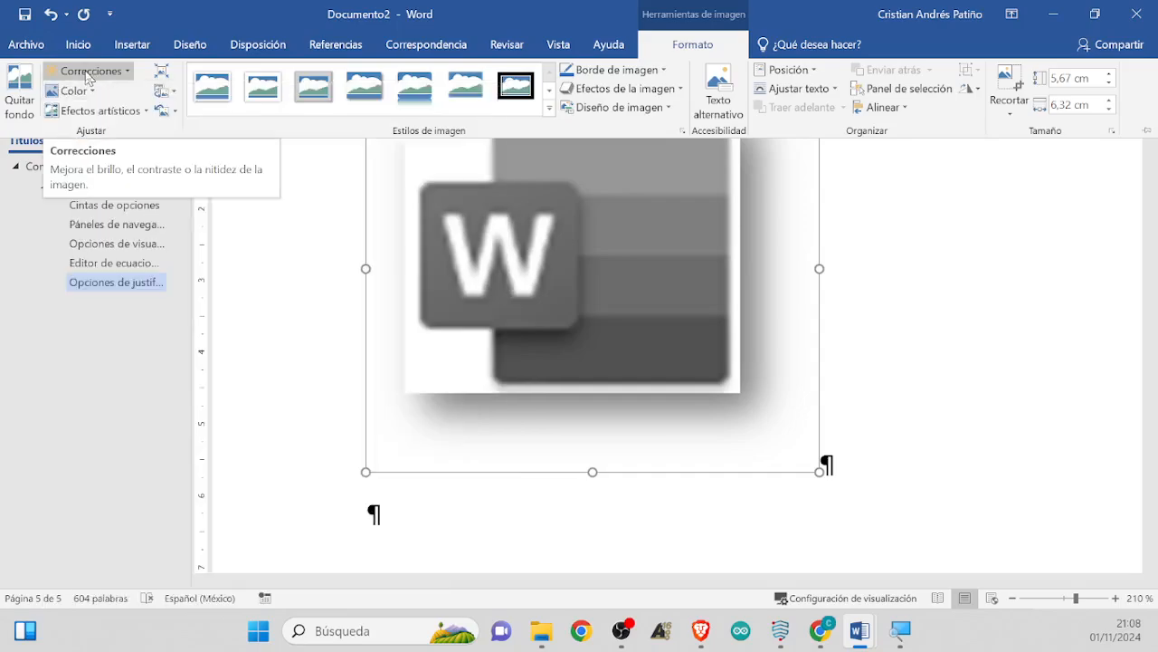
click(68, 91)
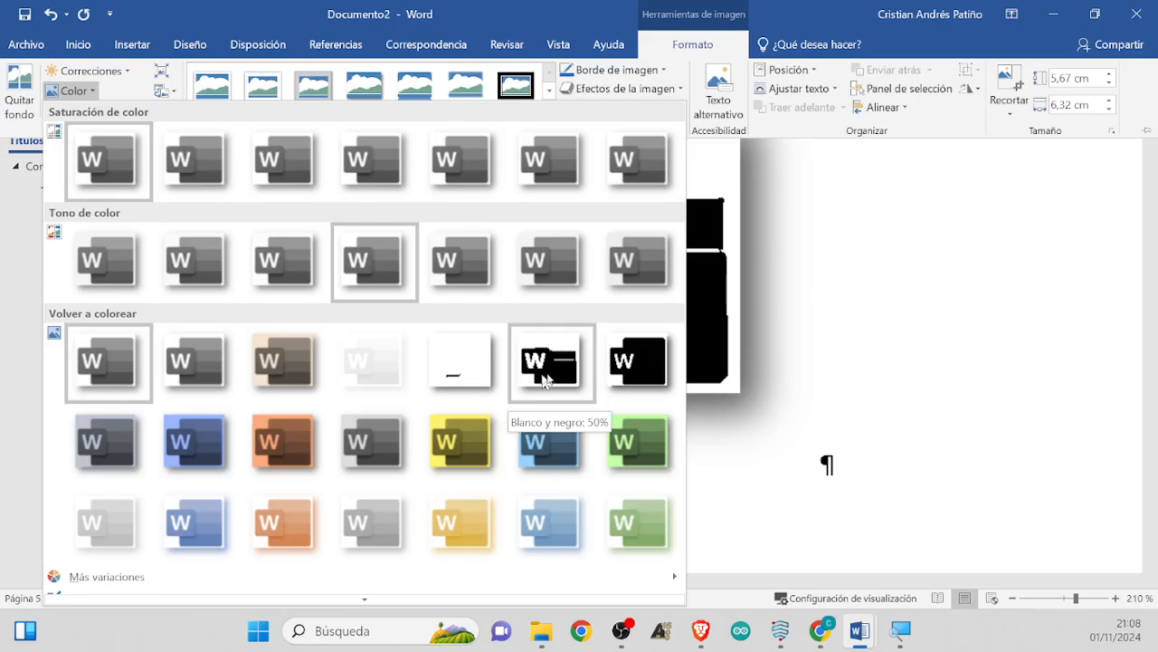
click(1031, 407)
click(598, 513)
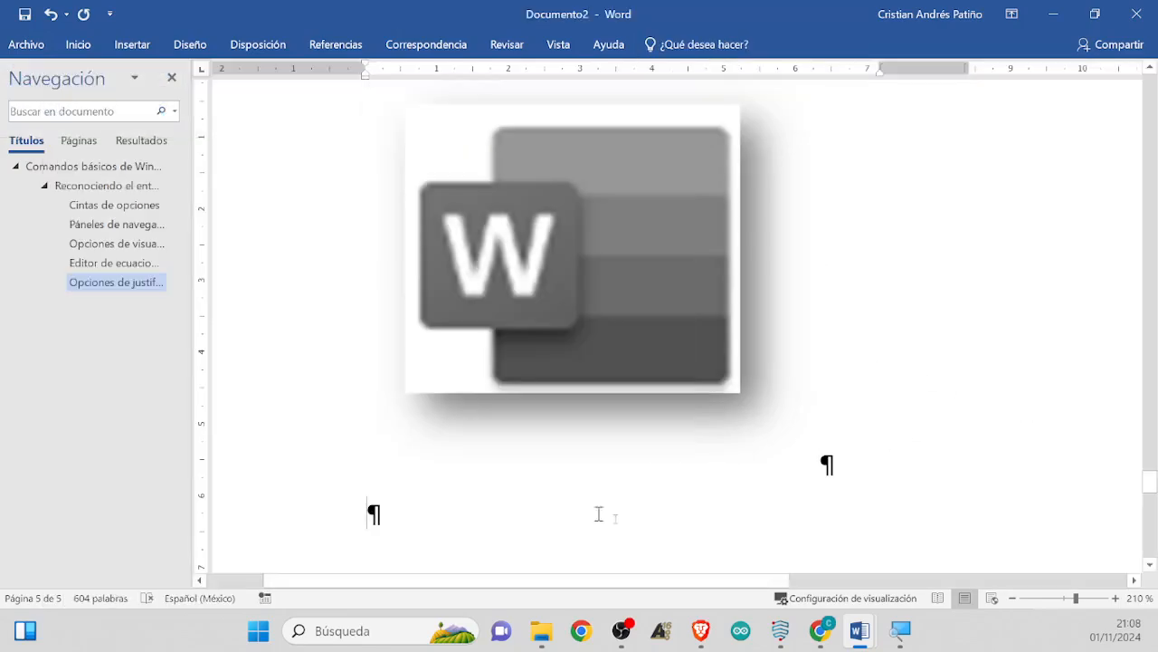
Look over the IEEE format document in Chrome, then return to the Word logo picture in Documento2
key(F12)
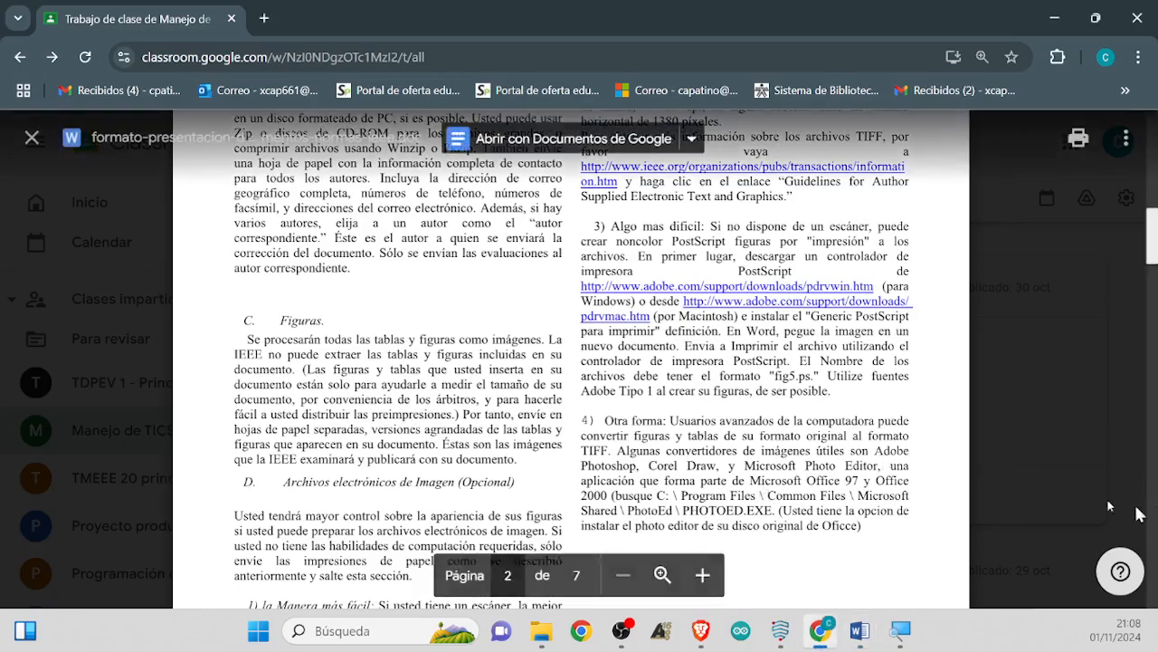
scroll(375, 380, down, 10)
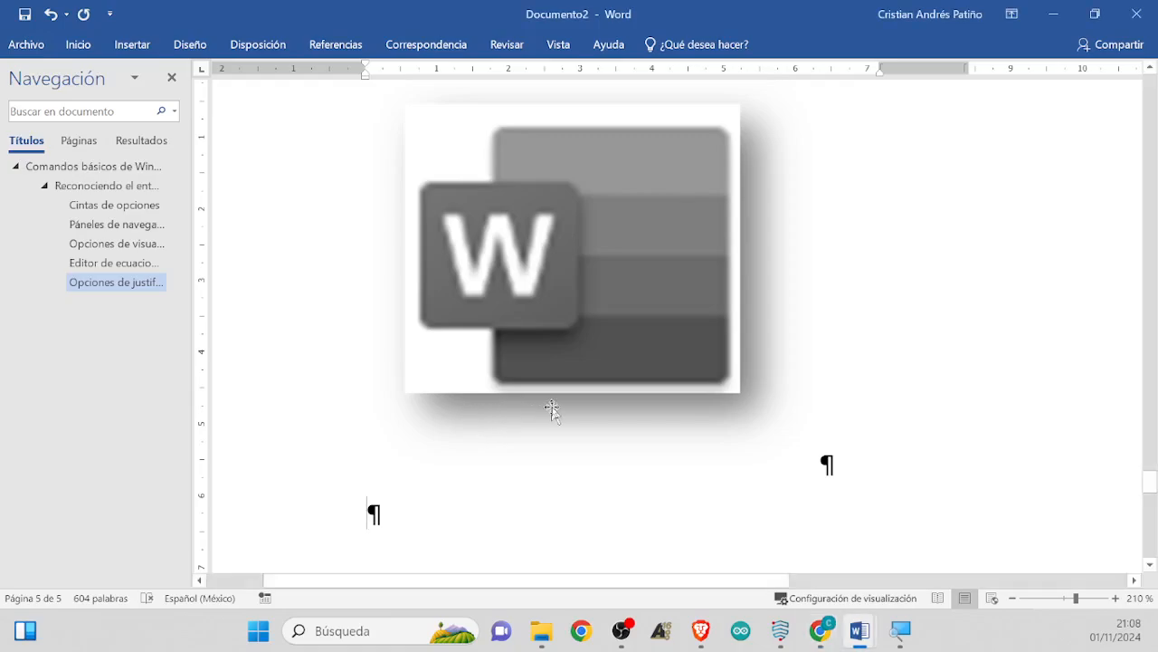
scroll(549, 408, up, 2)
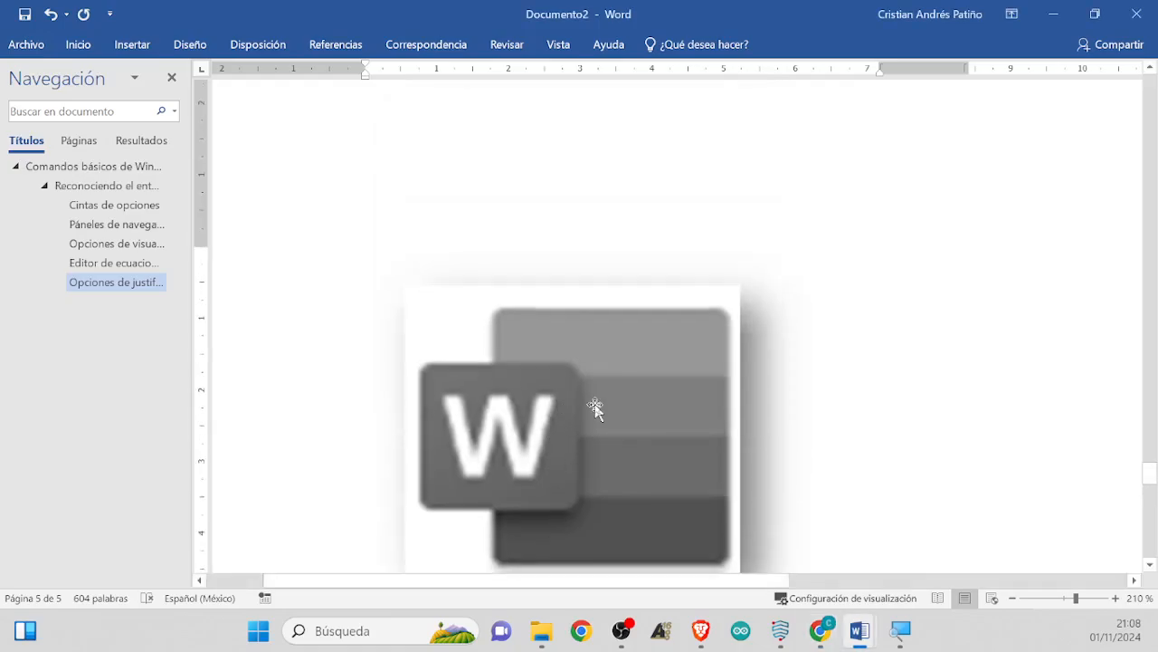
click(594, 408)
scroll(594, 407, down, 3)
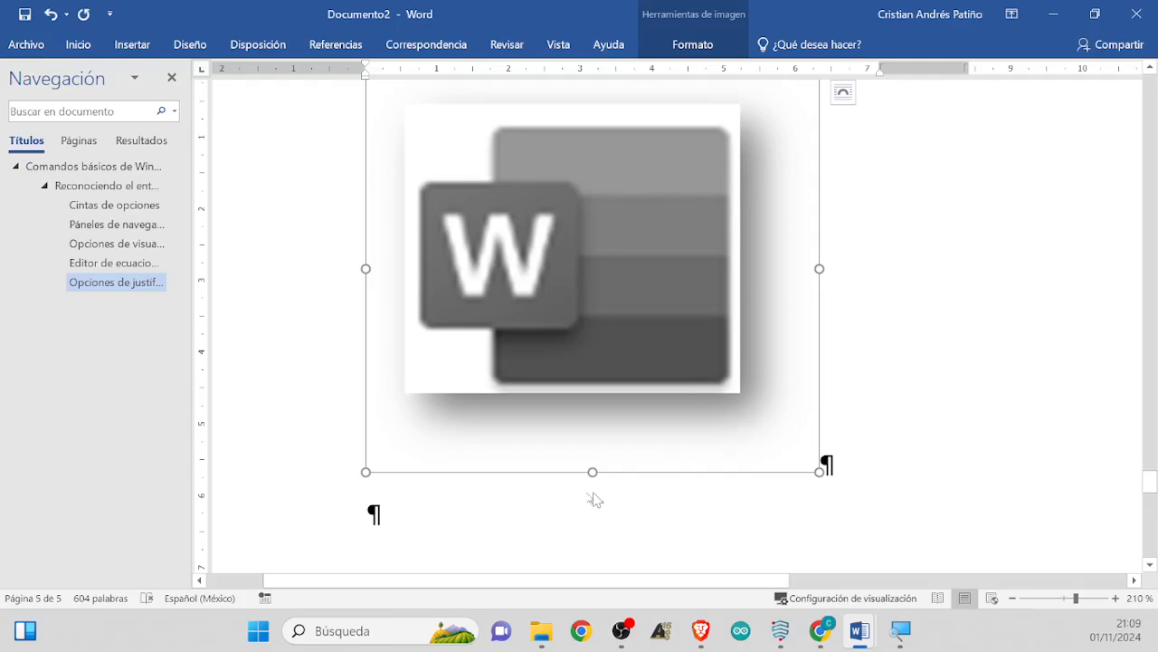
click(491, 518)
scroll(561, 413, up, 1)
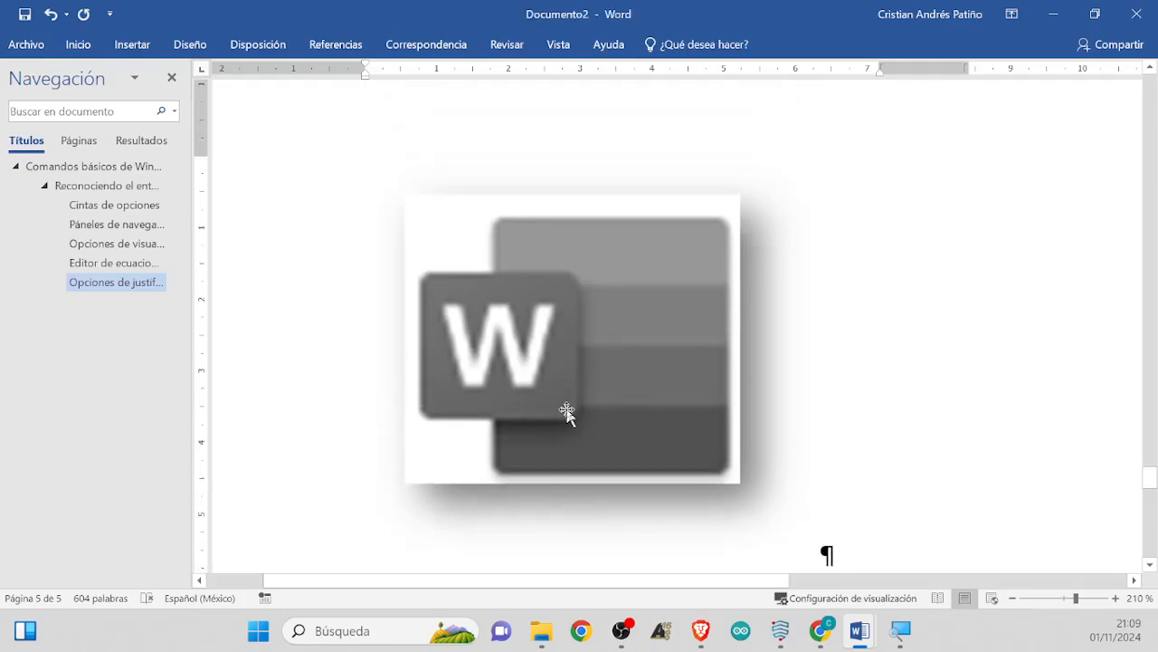
Start inserting a caption for the Word logo picture and review the available caption labels
click(634, 373)
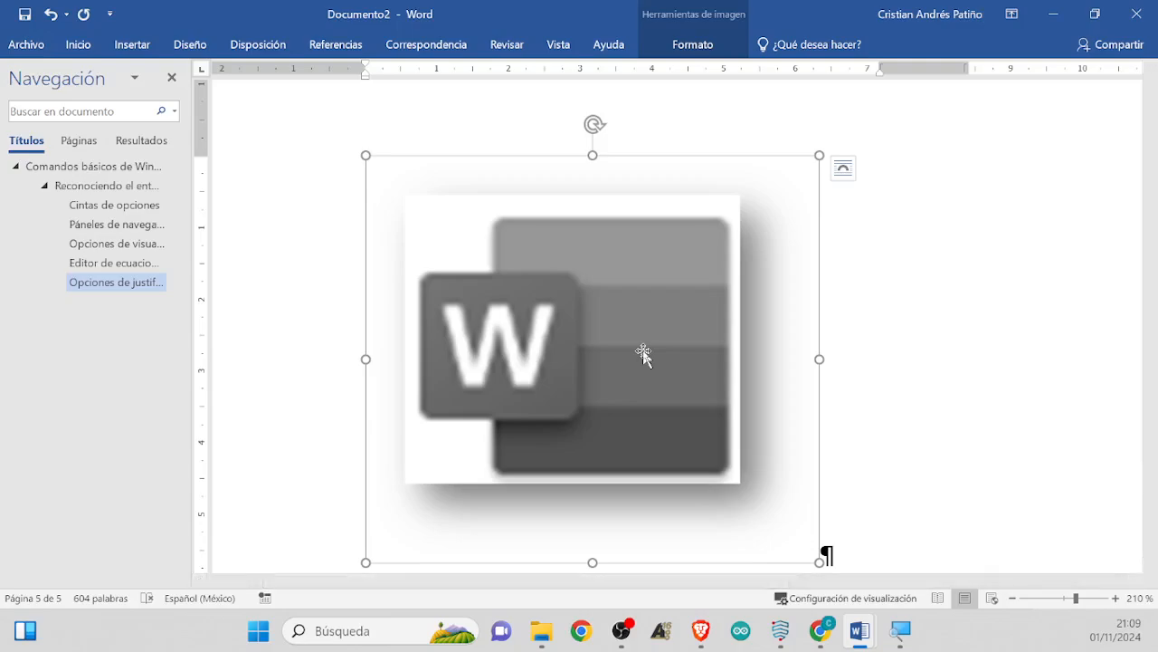
right_click(704, 374)
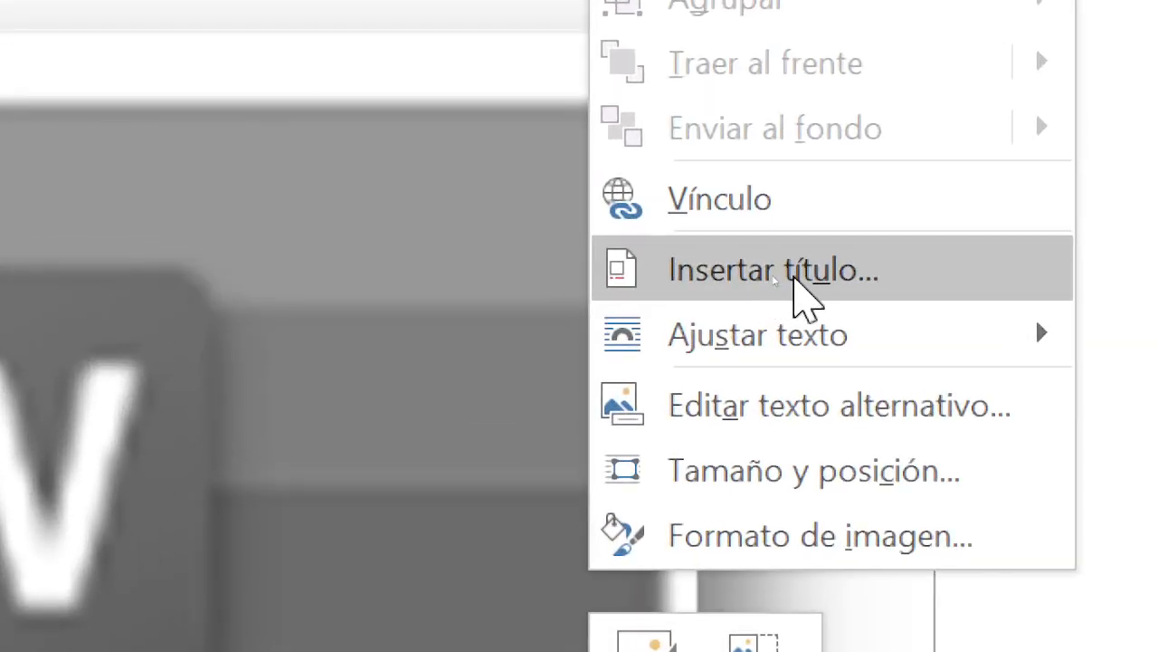
click(794, 277)
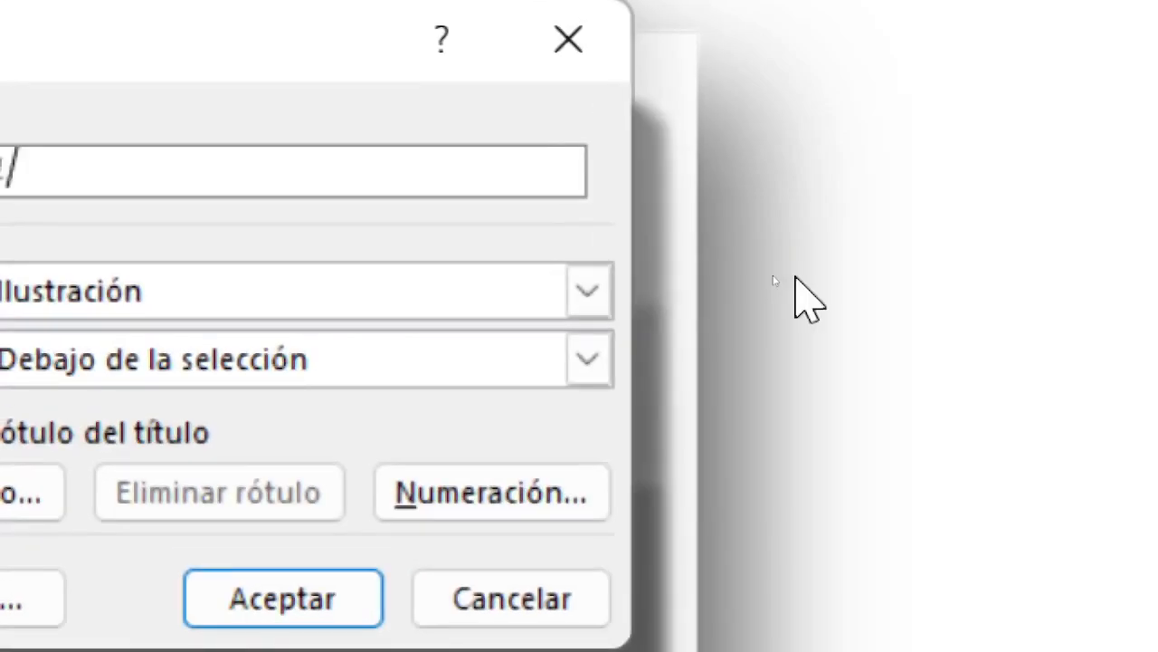
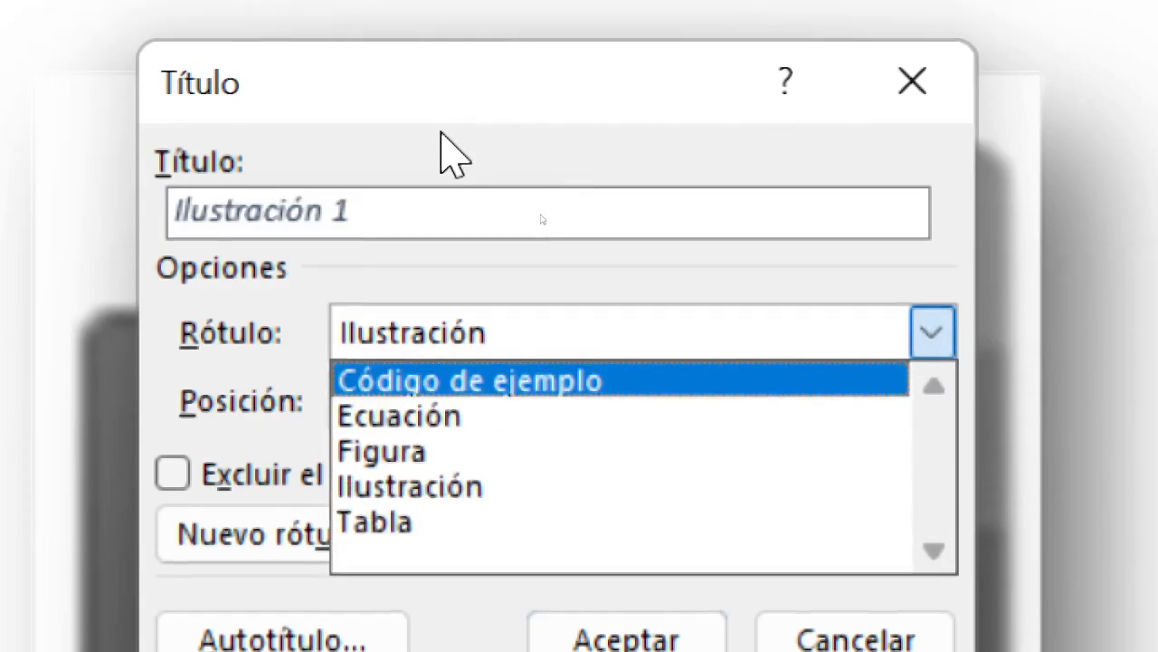
click(452, 157)
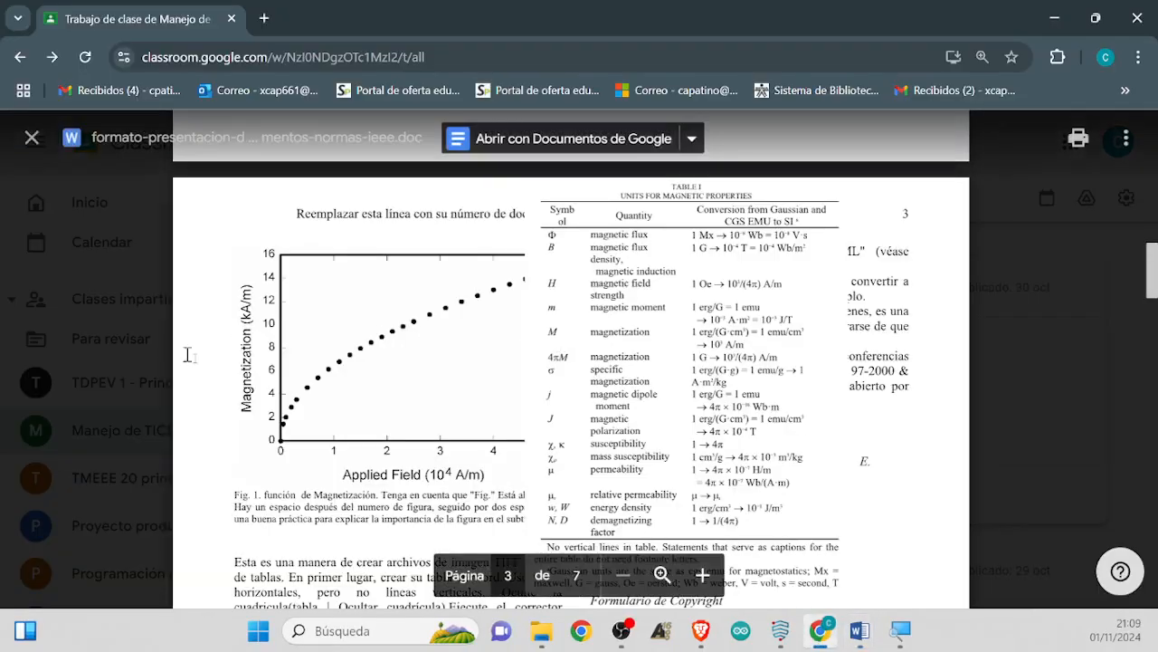
Switch to Chrome and examine how the magnetization figure's caption is labelled in the IEEE format document
key(ctrl+plus)
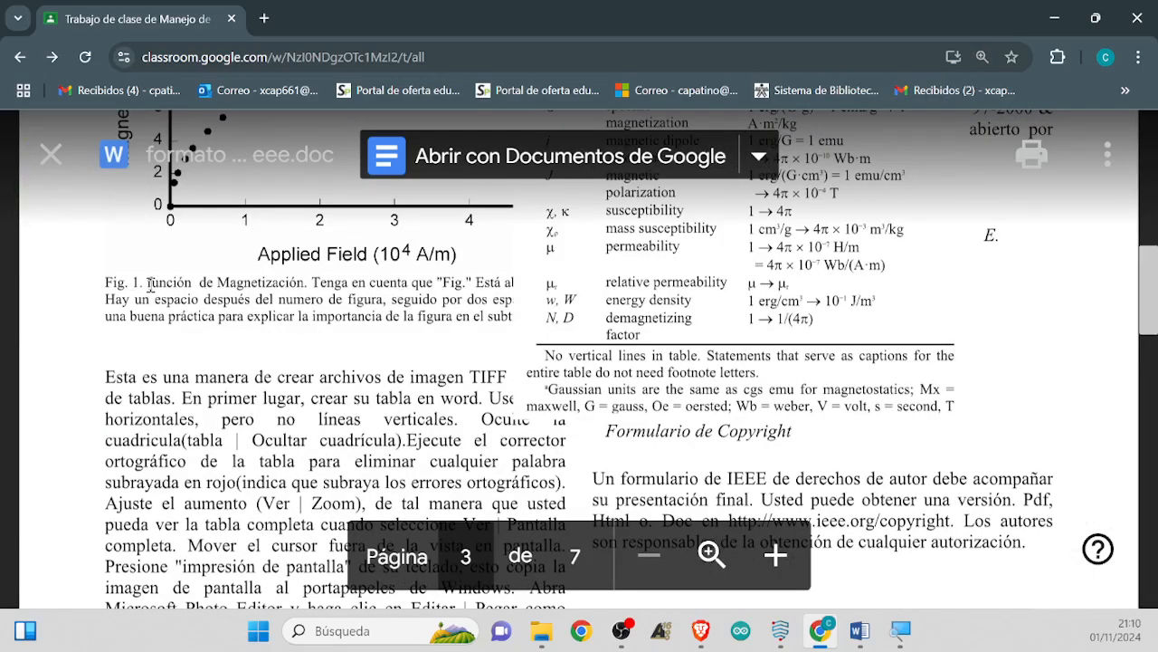
key(ctrl+minus)
key(ctrl+minus)
key(ctrl+minus)
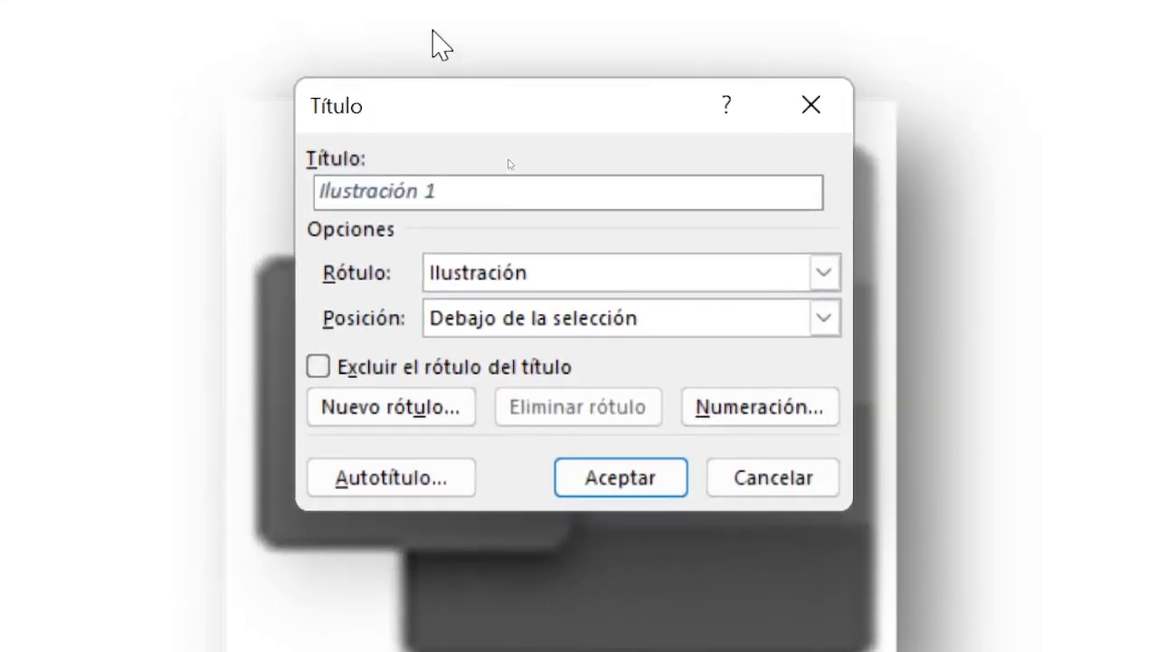
Create a new caption label "Fig." and insert the caption "Fig. 1" below the Word logo picture
click(399, 420)
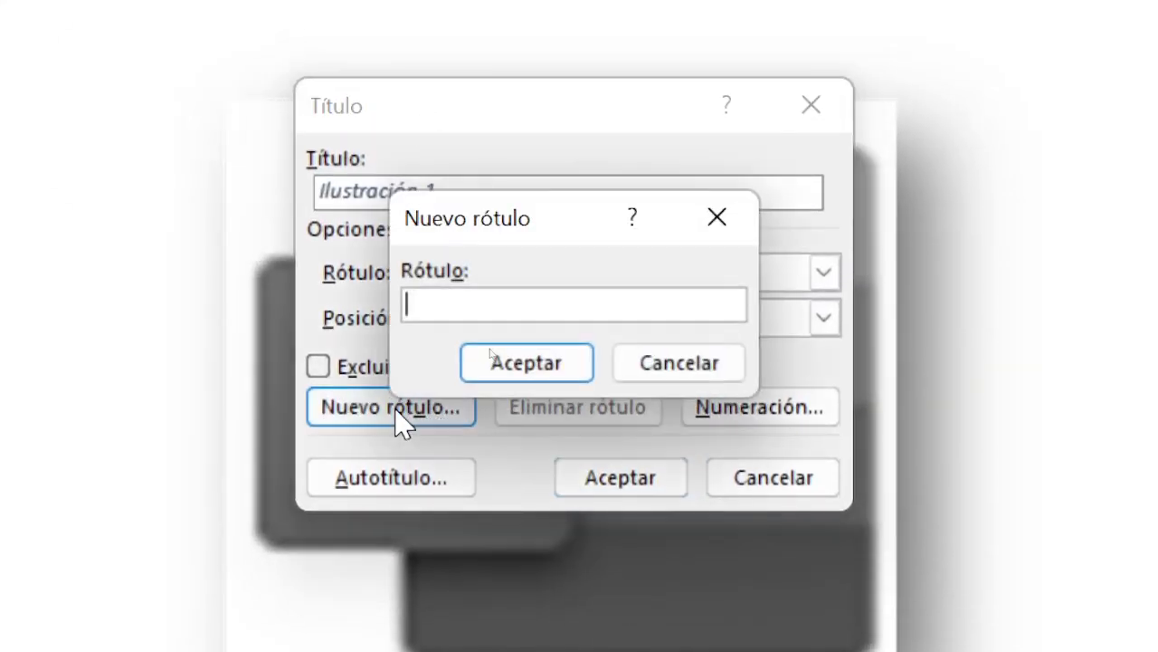
text(Fig)
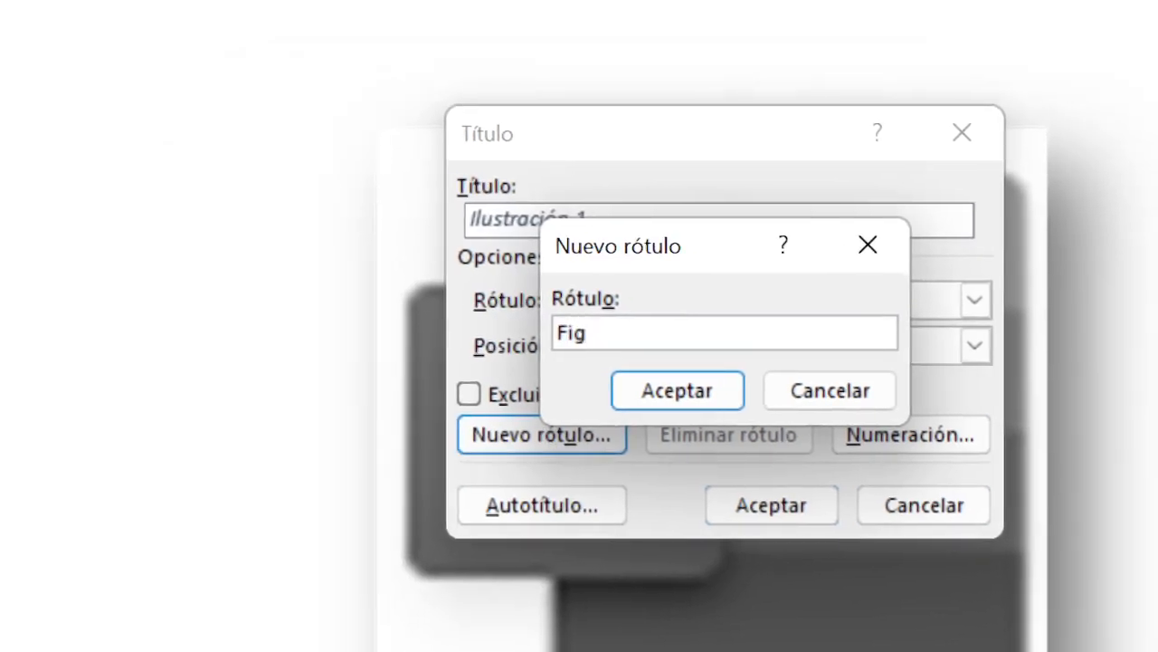
text(.)
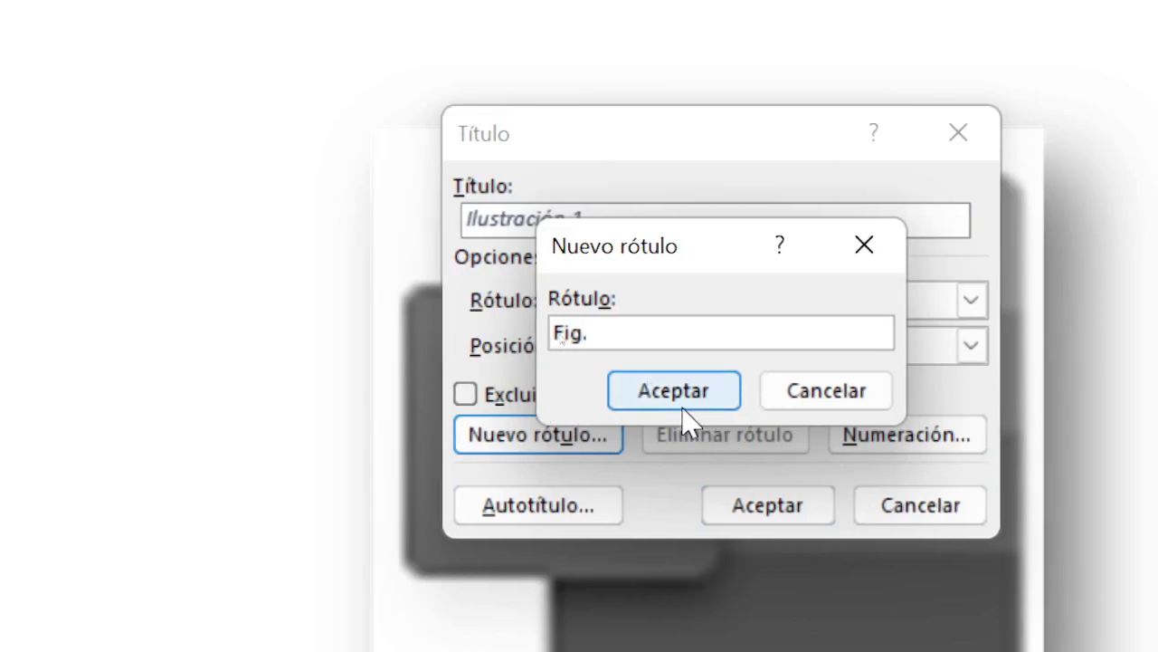
click(682, 406)
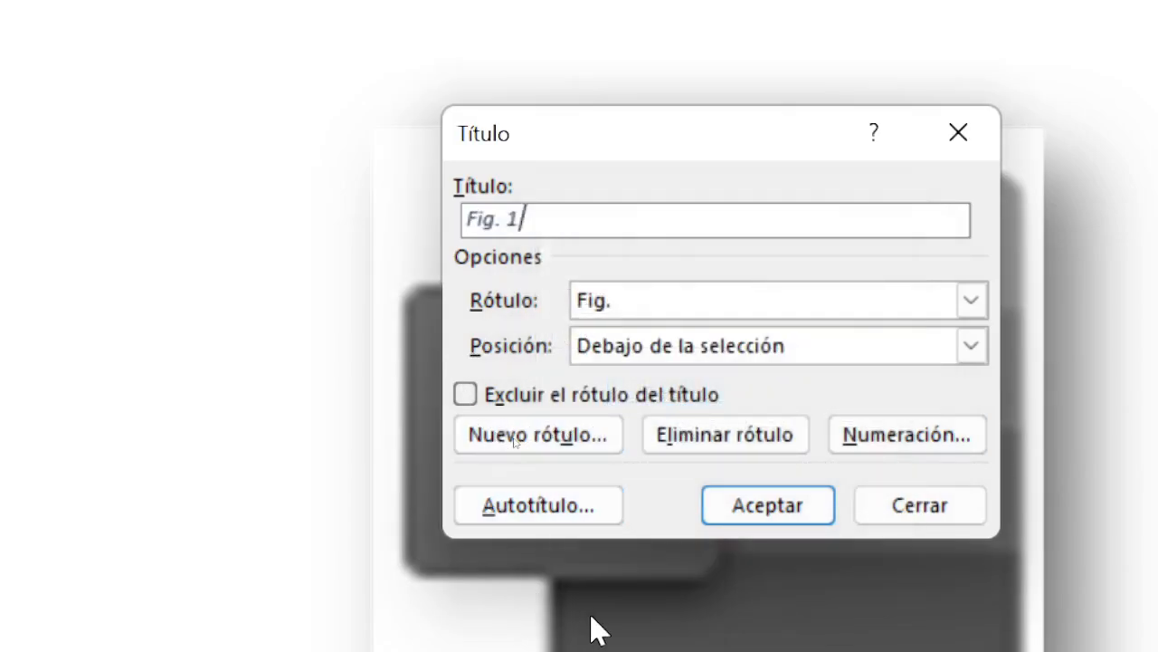
click(768, 508)
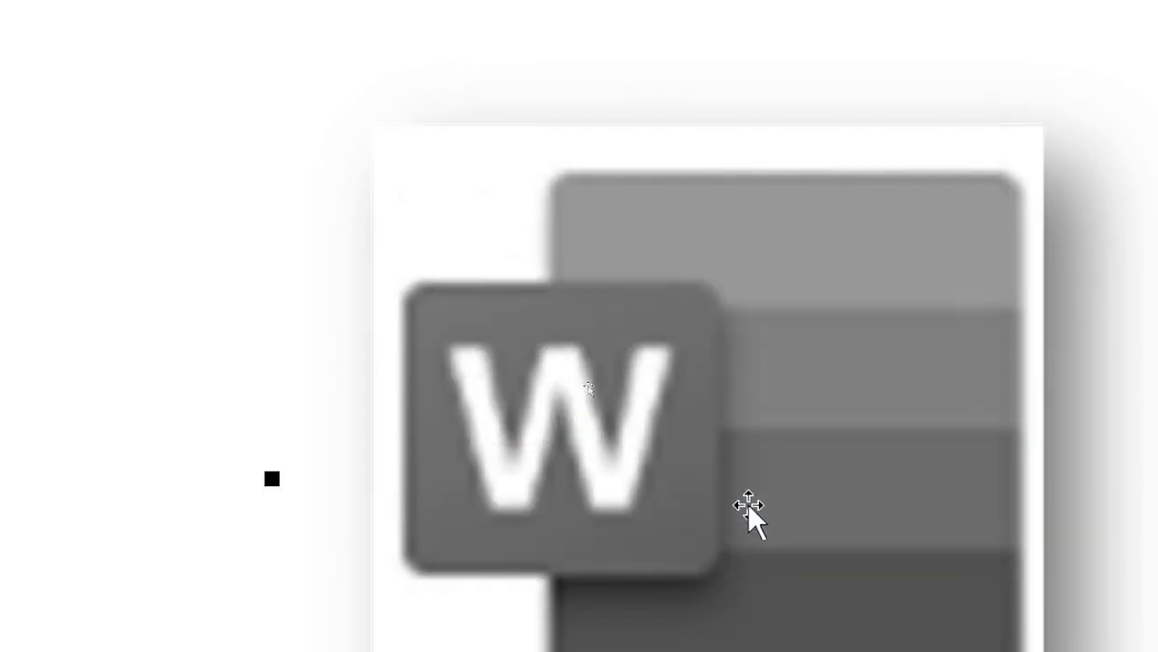
scroll(770, 597, down, 3)
scroll(744, 539, up, 2)
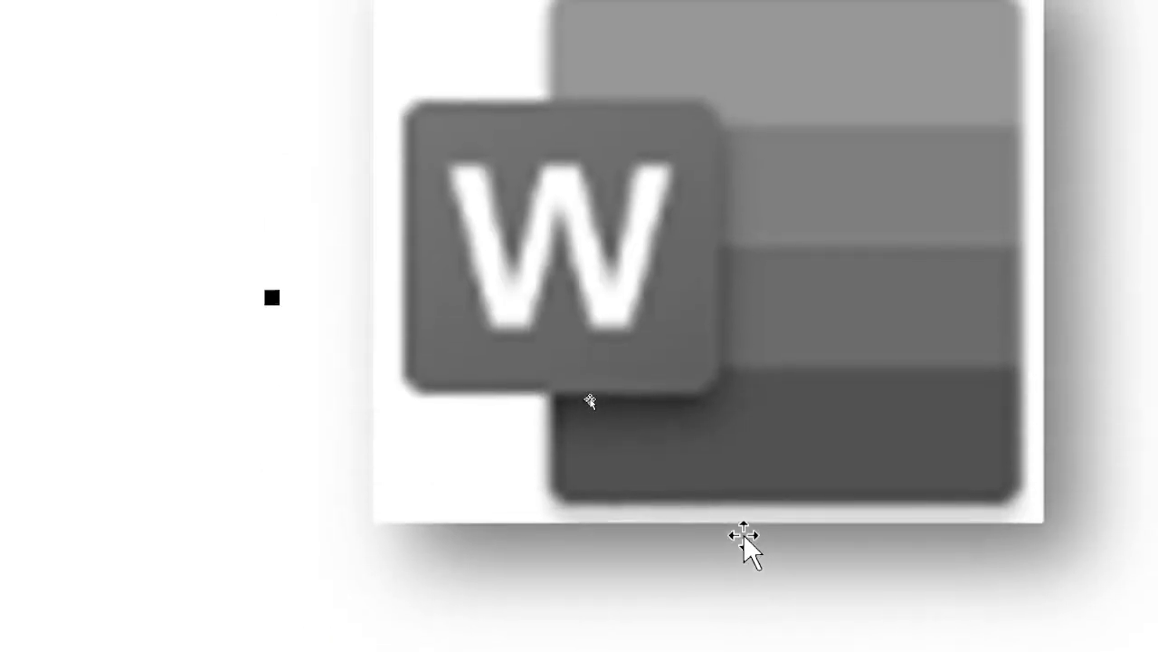
scroll(703, 403, down, 4)
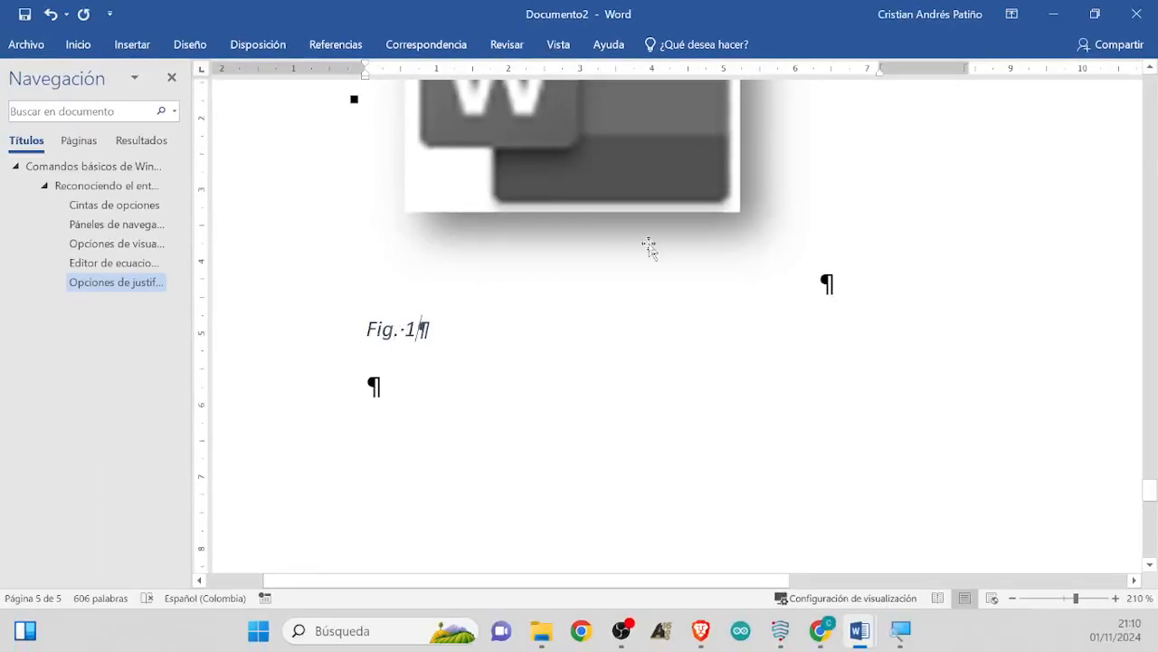
scroll(649, 249, up, 3)
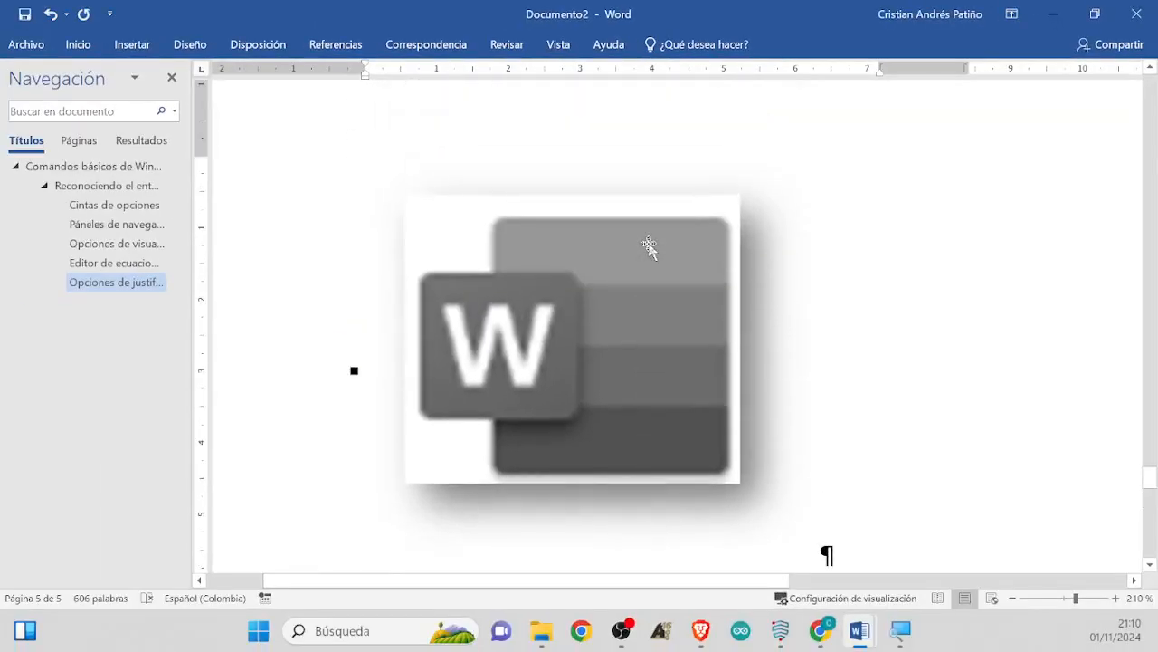
Try the caption position "Encima de la selección" for the Word logo picture, then cancel without inserting another caption
scroll(649, 258, down, 1)
click(651, 261)
right_click(610, 246)
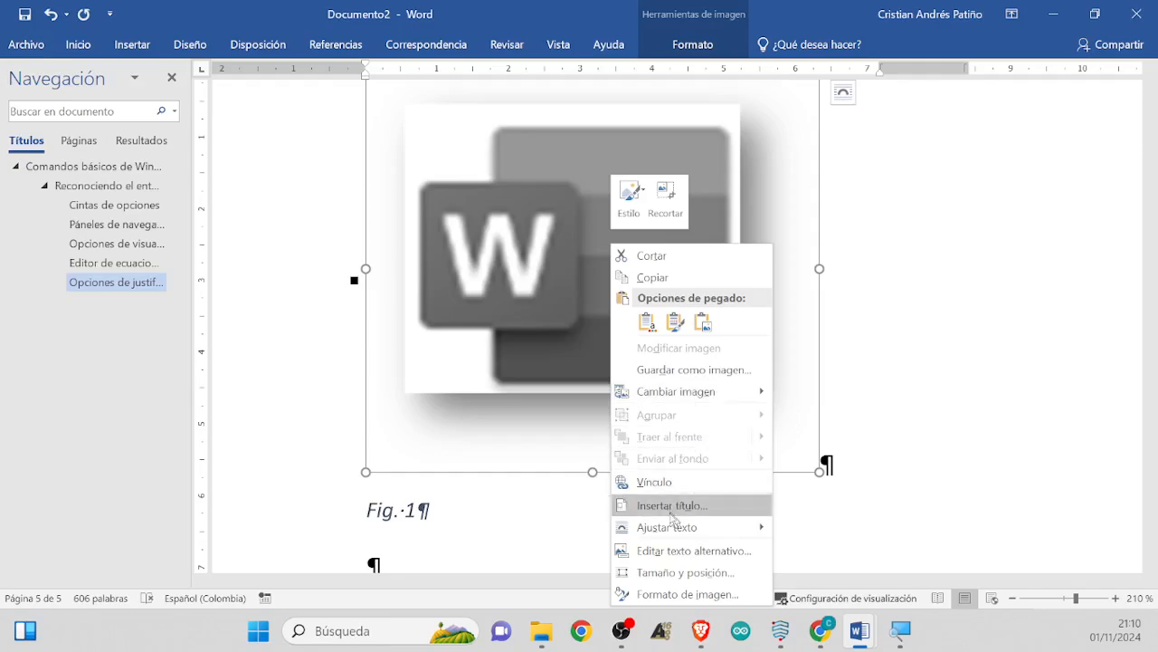
click(671, 515)
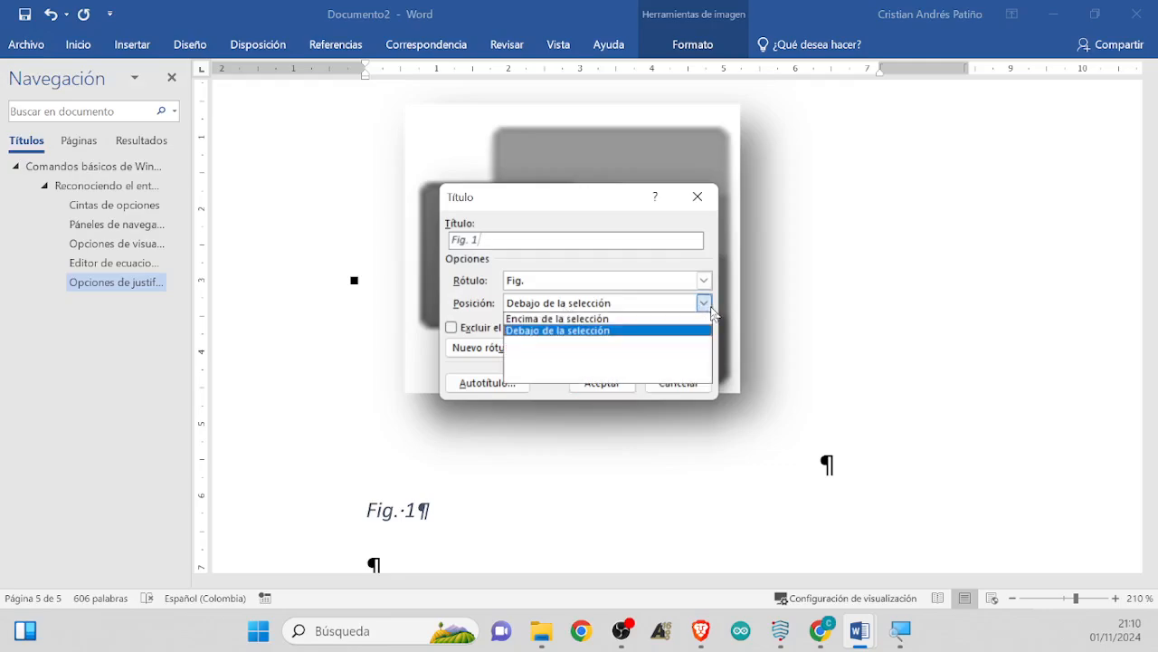
click(703, 304)
click(639, 319)
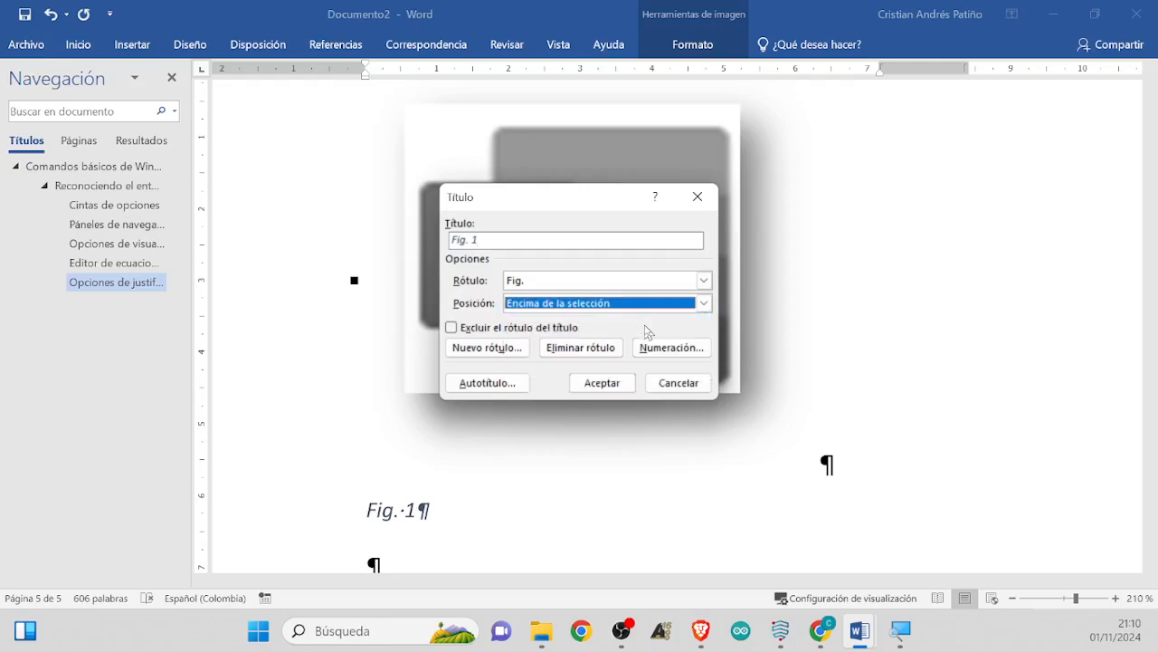
click(684, 308)
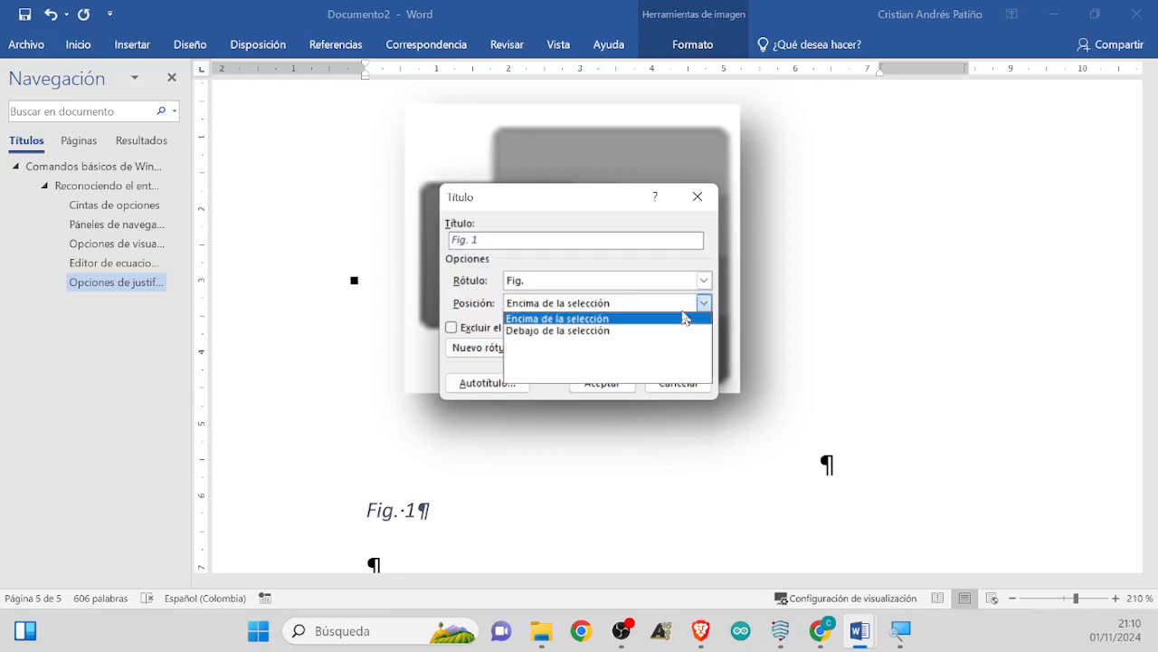
click(639, 269)
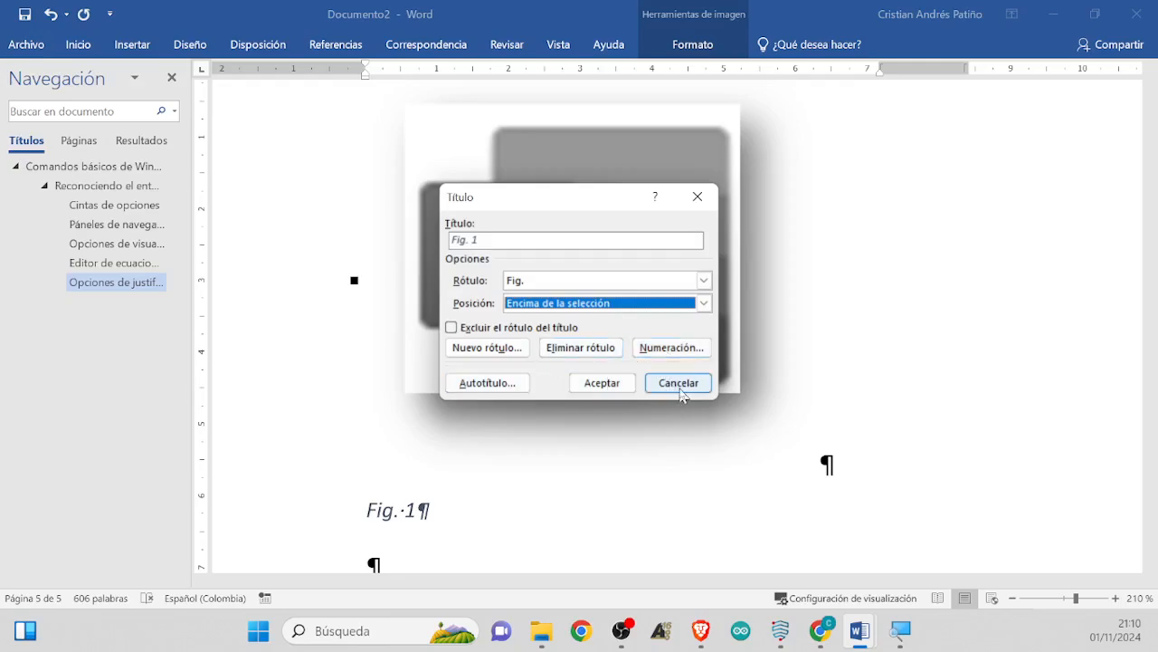
click(678, 384)
Review the captioned picture, check the figure and table captions in the IEEE document in Chrome, and return to Documento2
click(512, 517)
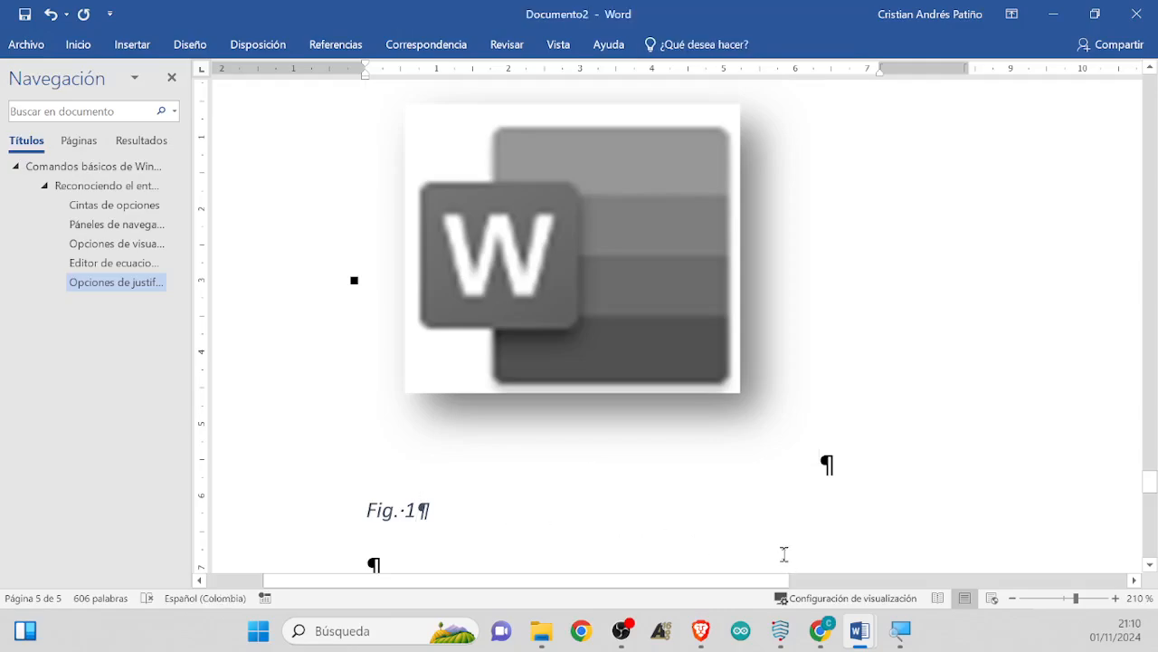
scroll(733, 480, down, 3)
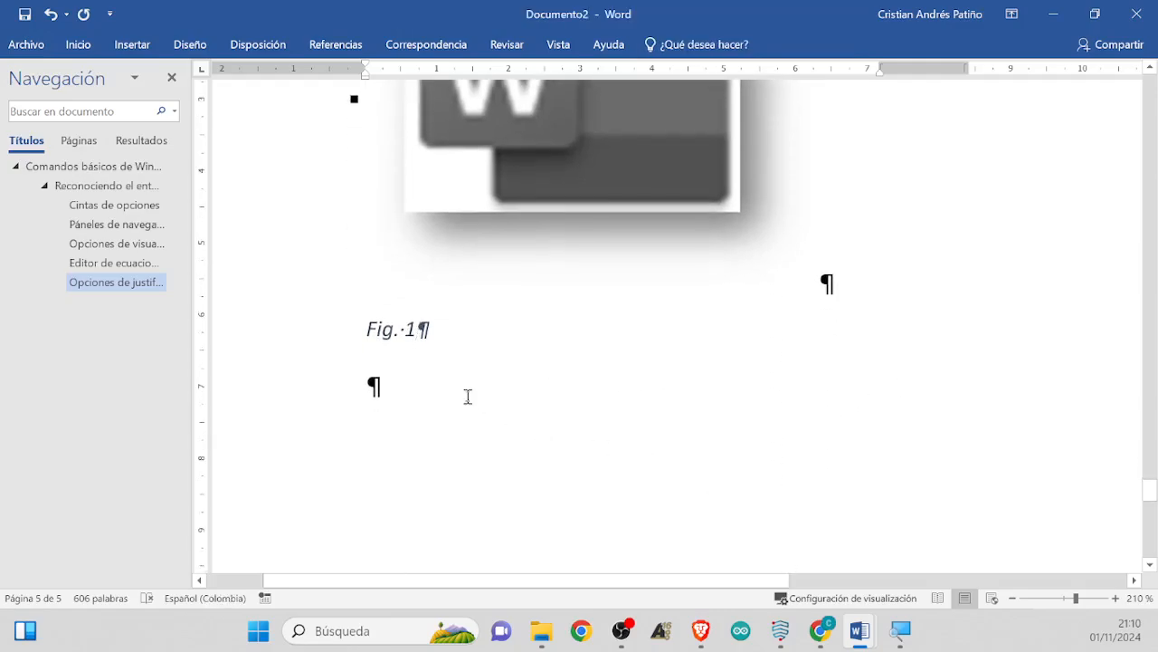
scroll(737, 432, down, 2)
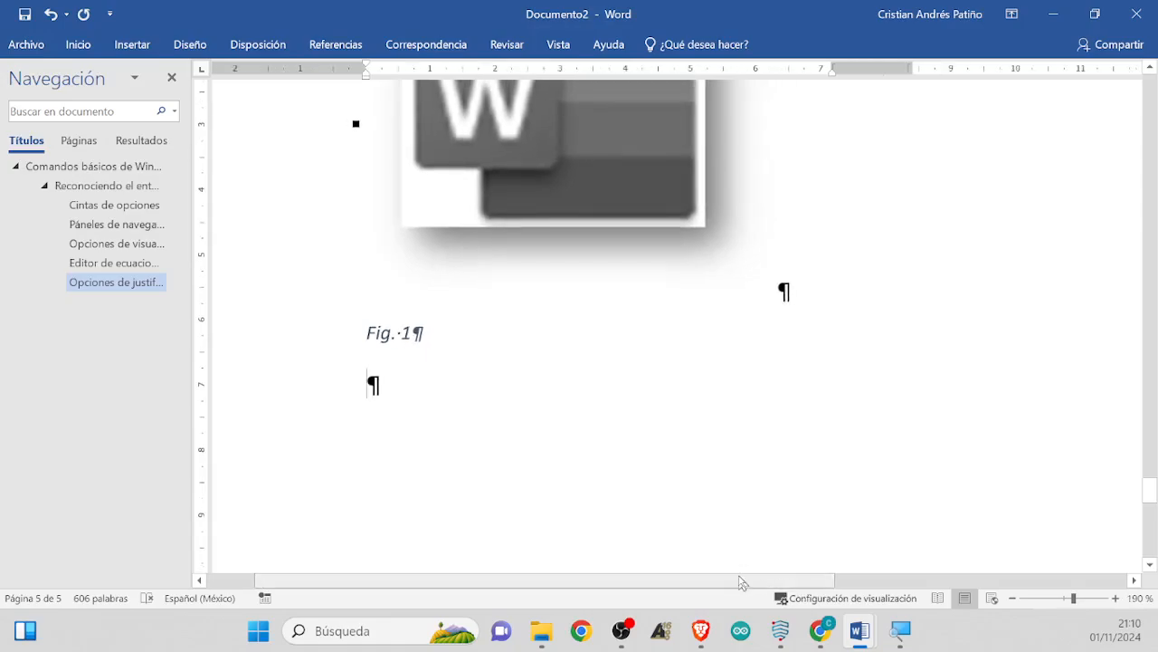
drag(745, 582, 806, 589)
scroll(772, 499, up, 10)
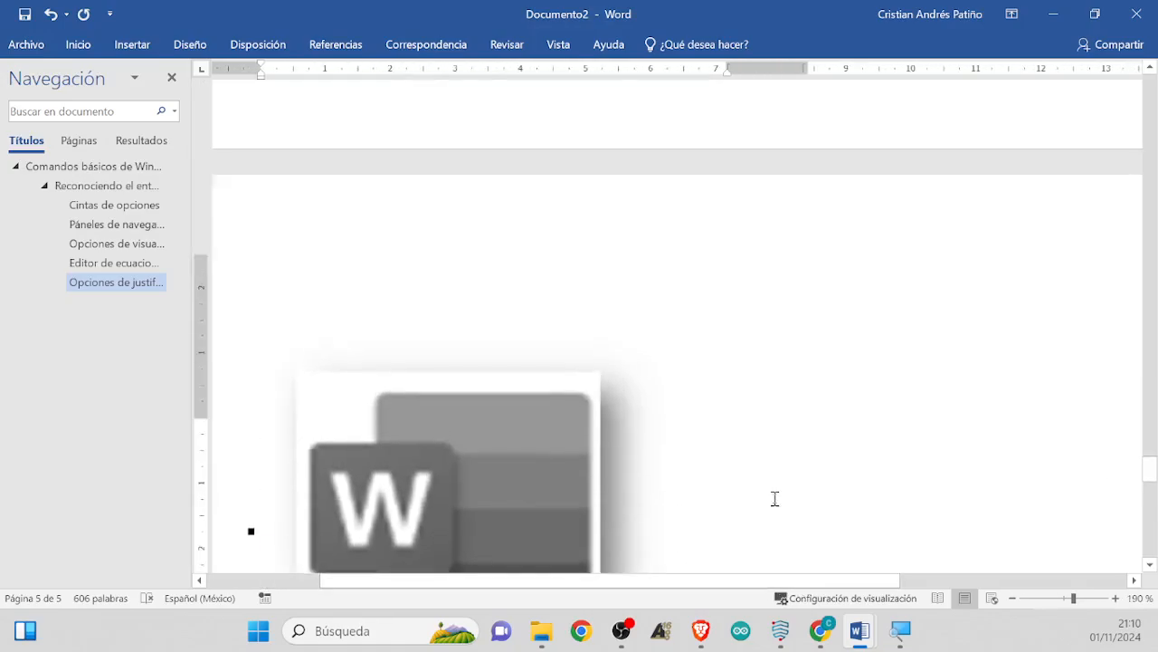
scroll(775, 498, down, 8)
click(821, 630)
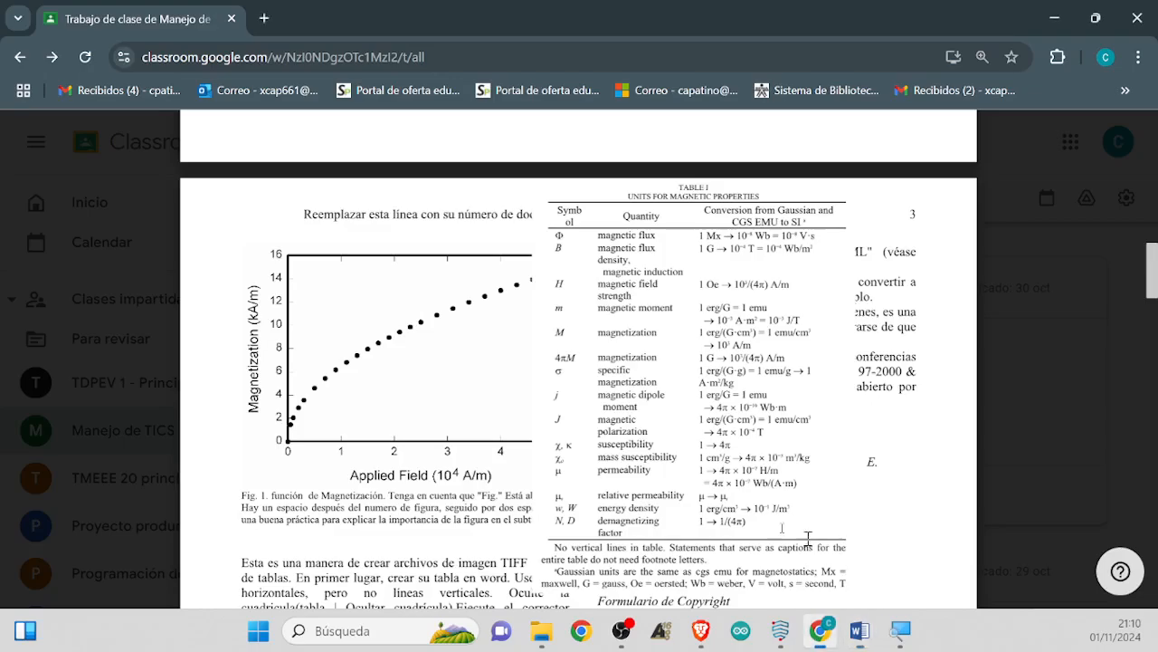
scroll(734, 308, down, 5)
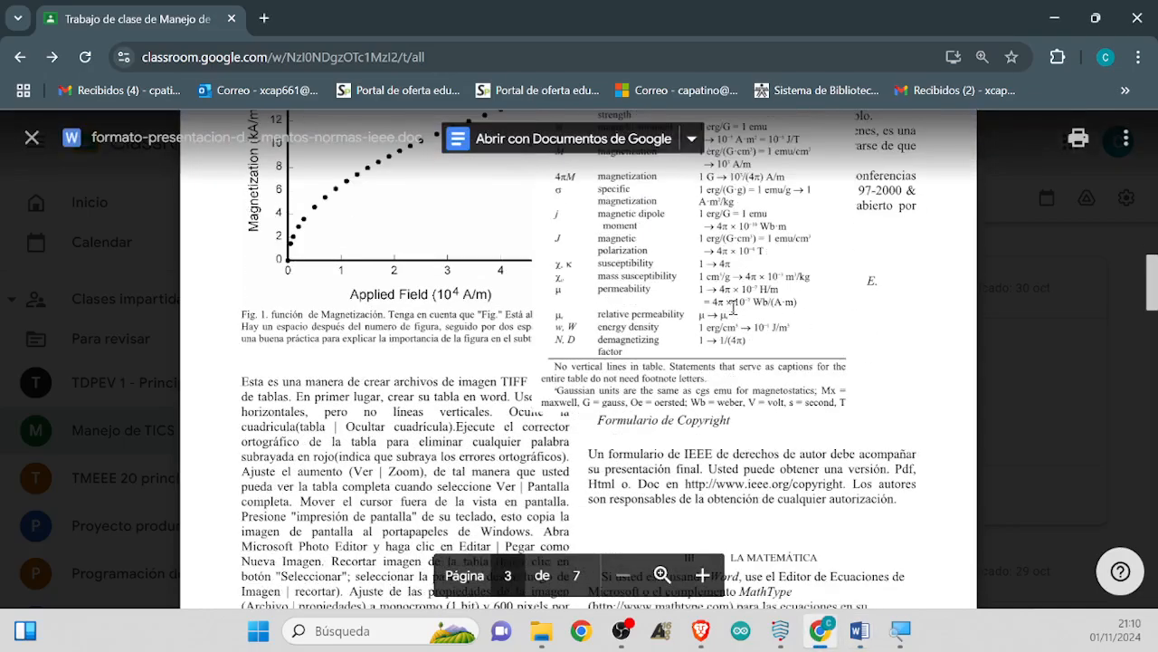
scroll(703, 328, up, 4)
scroll(703, 328, down, 4)
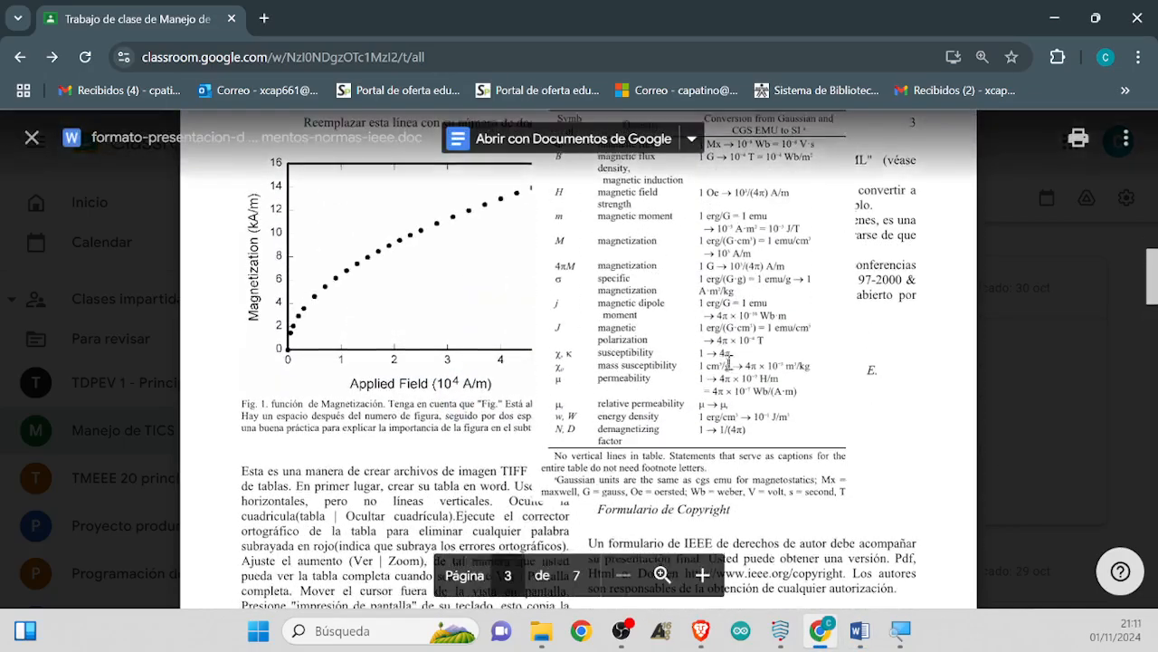
key(alt+Tab)
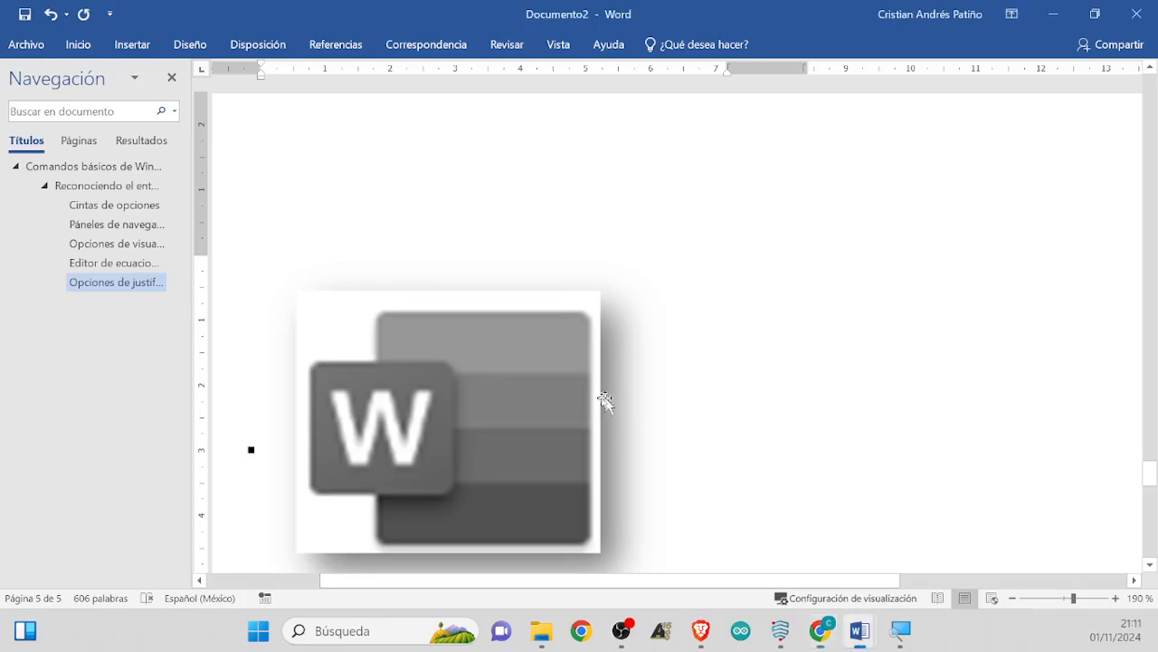
Add the heading "Tablas" in the Título 4 style below the figure caption, followed by an empty paragraph
scroll(604, 402, down, 3)
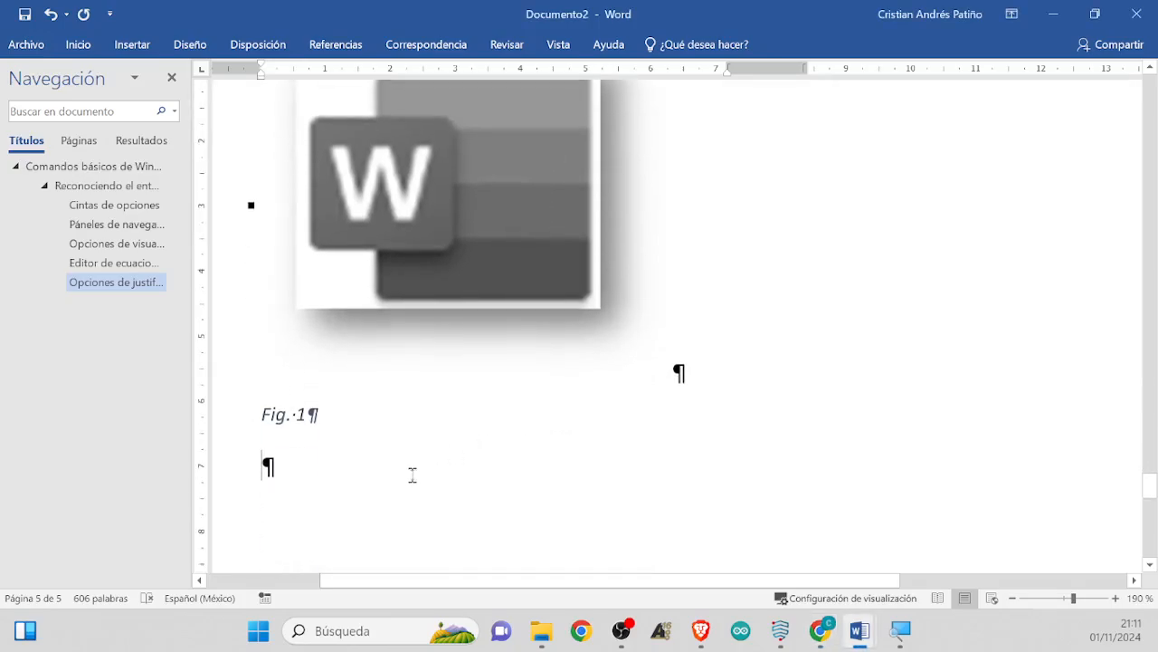
text(Tablas)
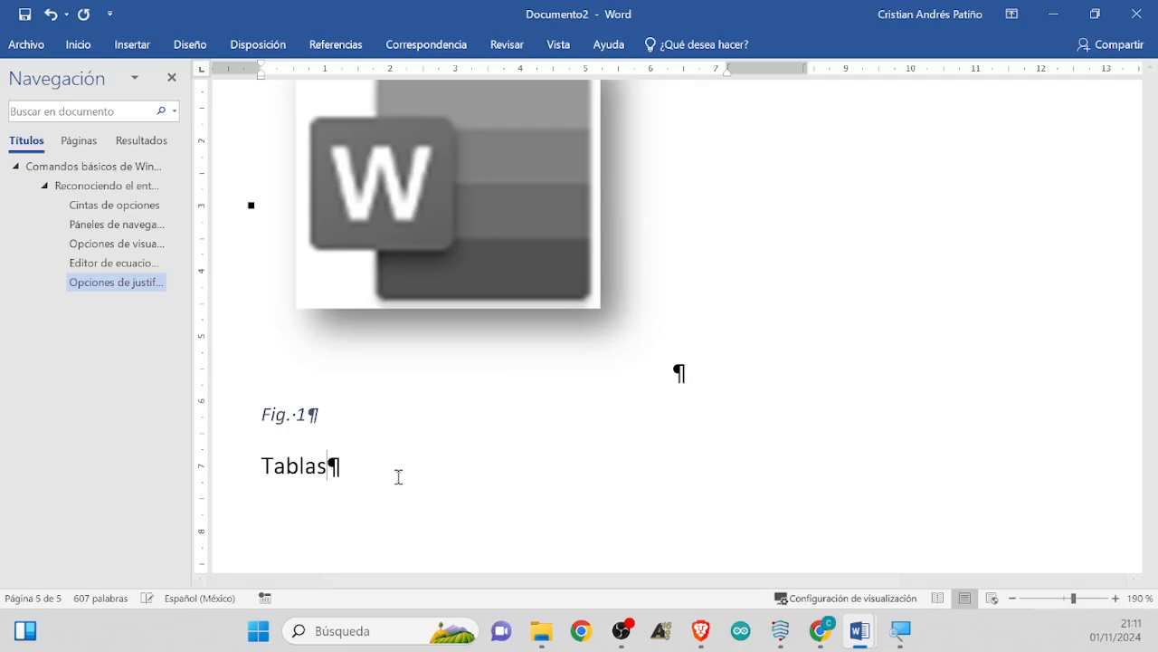
click(250, 486)
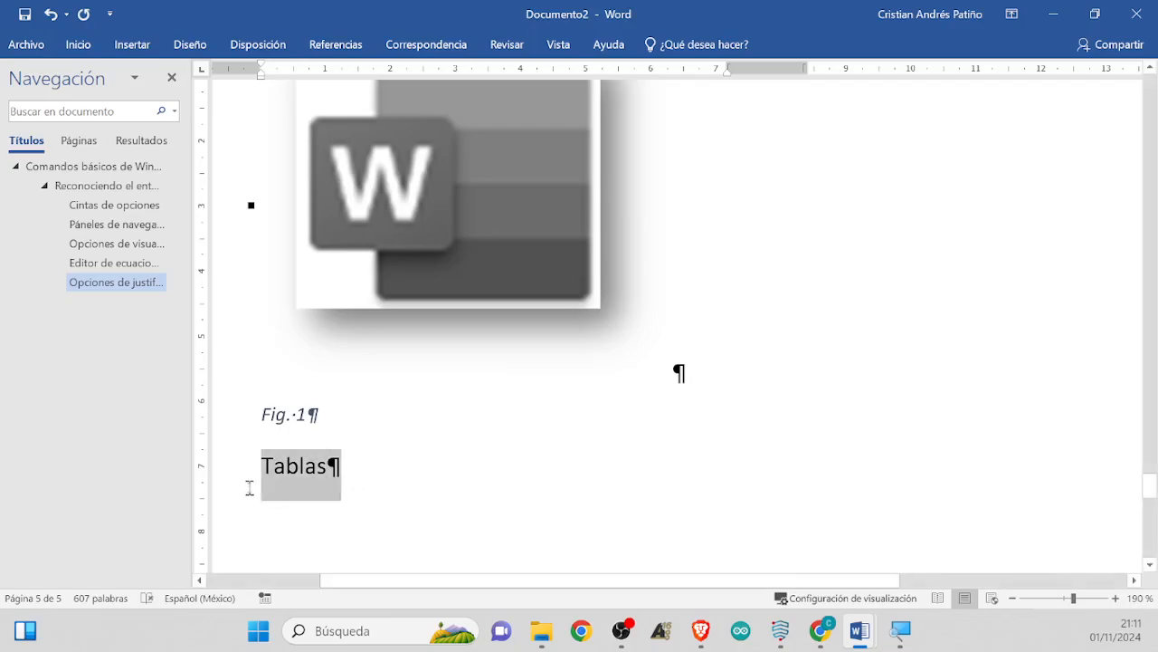
click(426, 438)
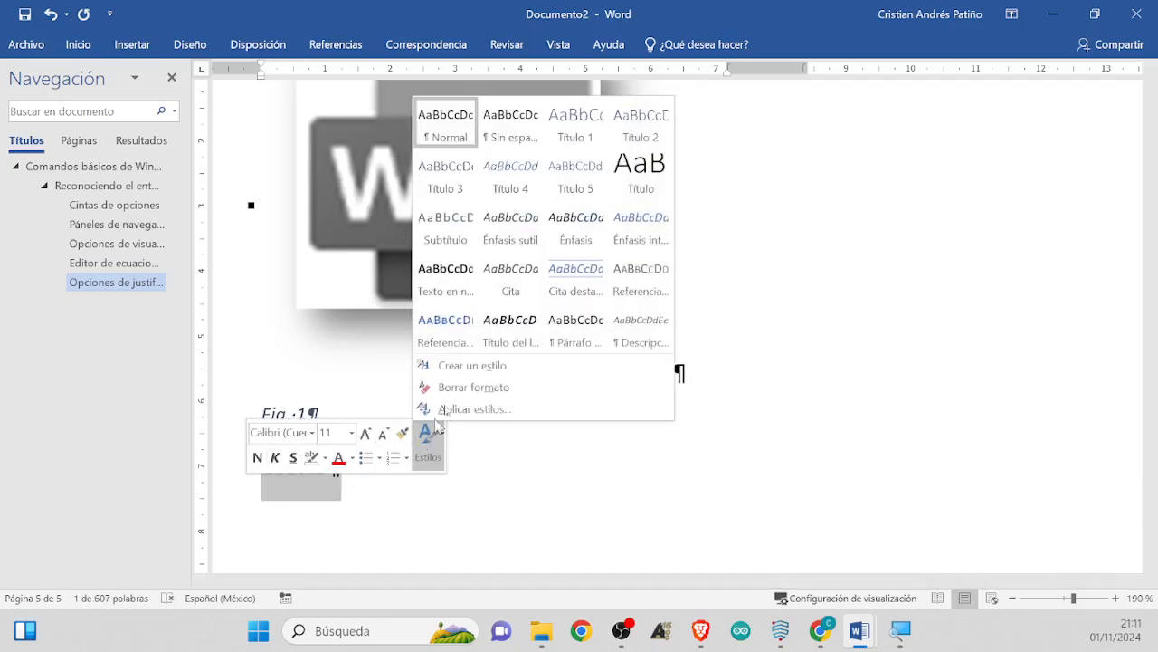
click(504, 181)
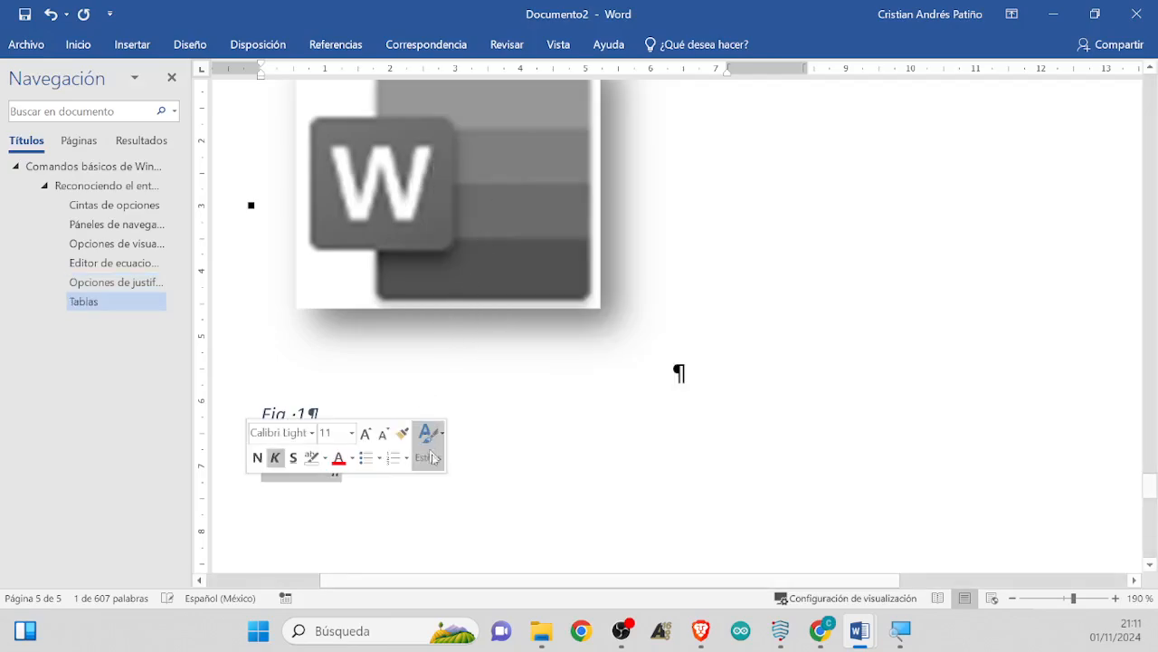
click(517, 510)
key(Return)
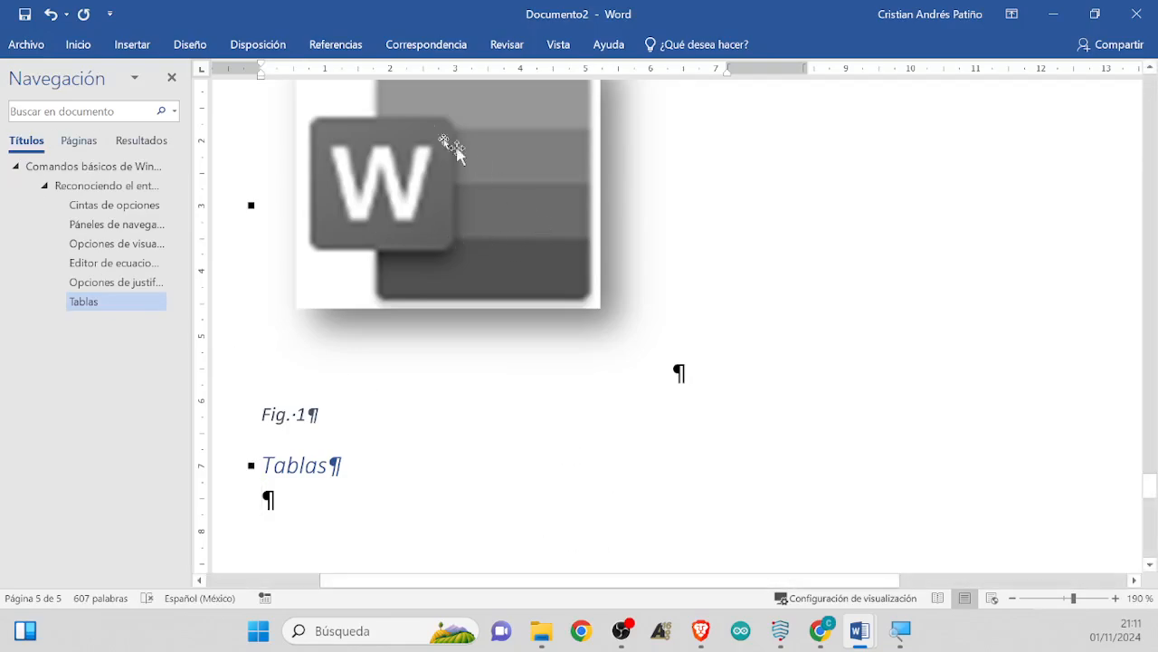
Insert a table with three columns and five rows below the "Tablas" heading
click(133, 45)
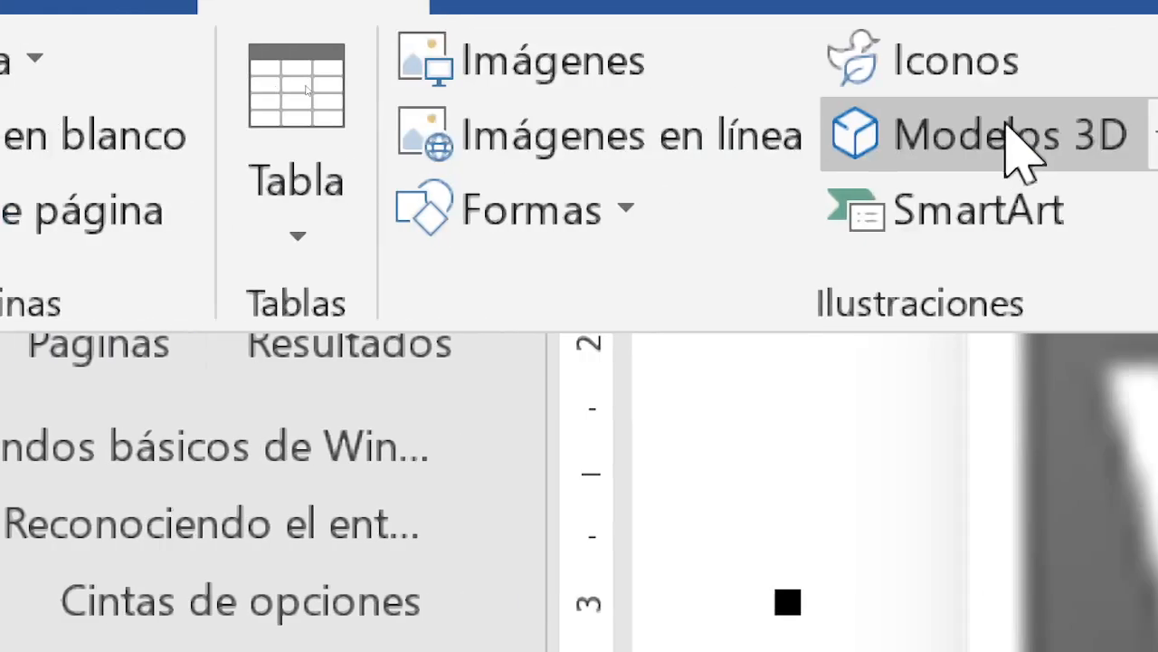
click(288, 145)
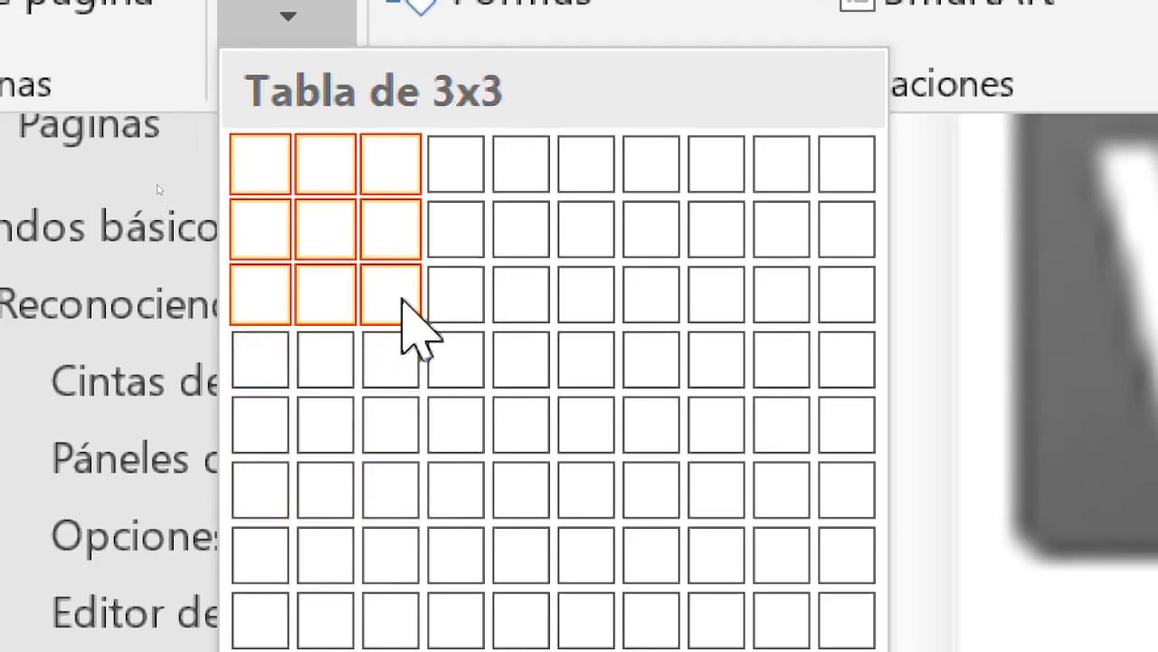
click(389, 425)
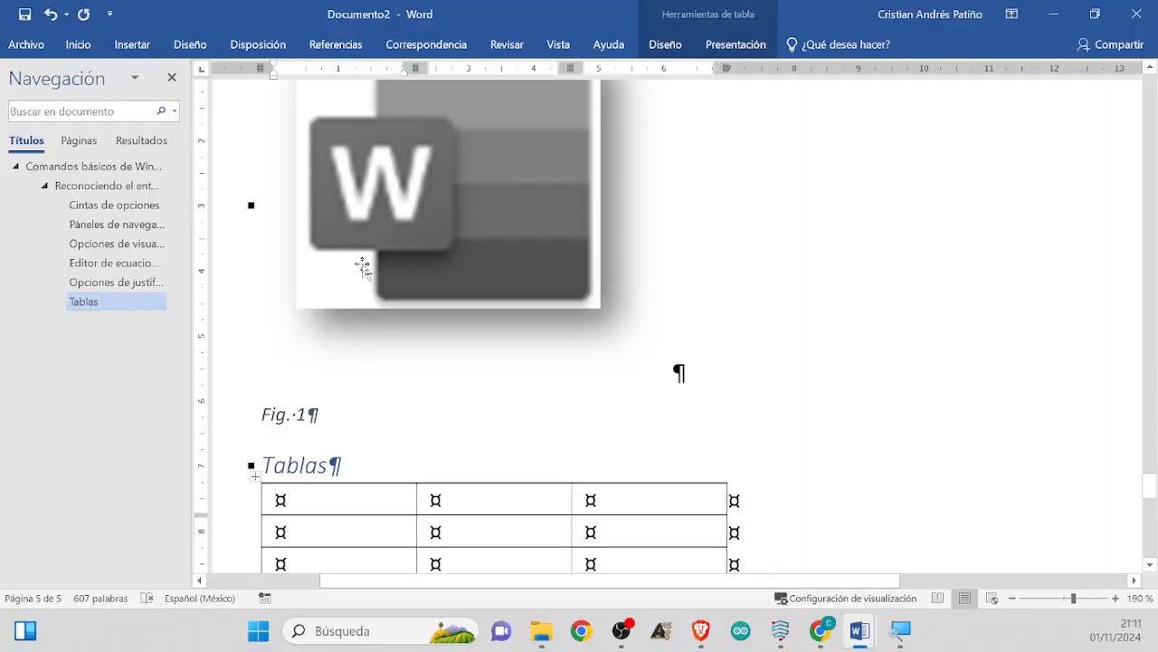
scroll(362, 267, down, 3)
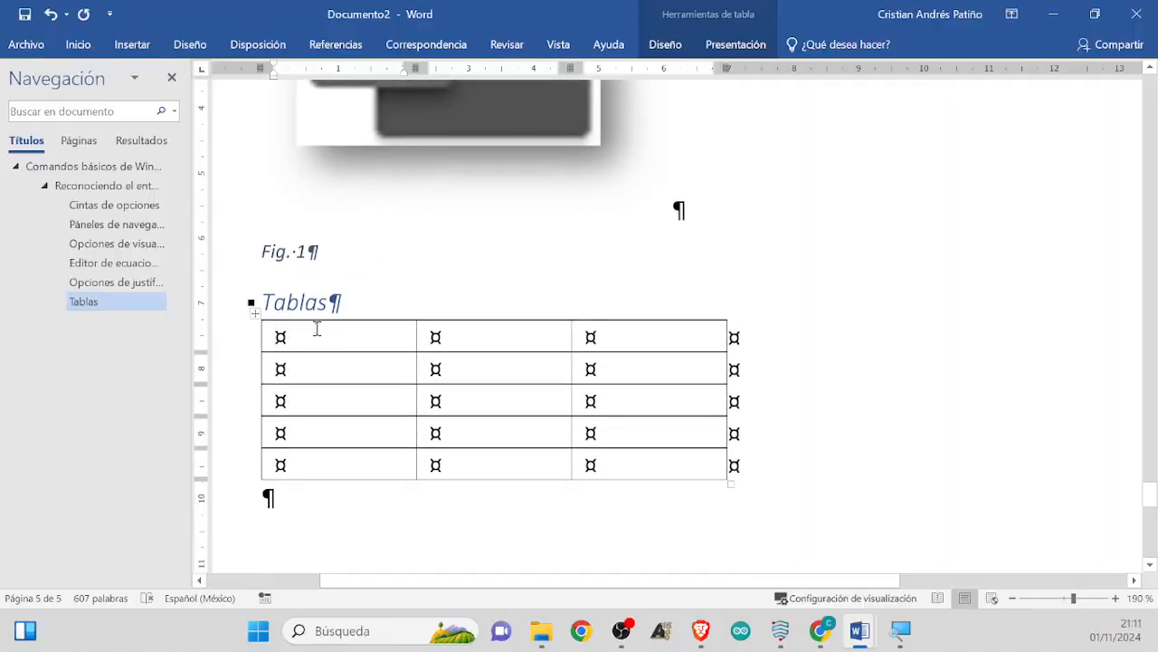
drag(317, 329, 635, 465)
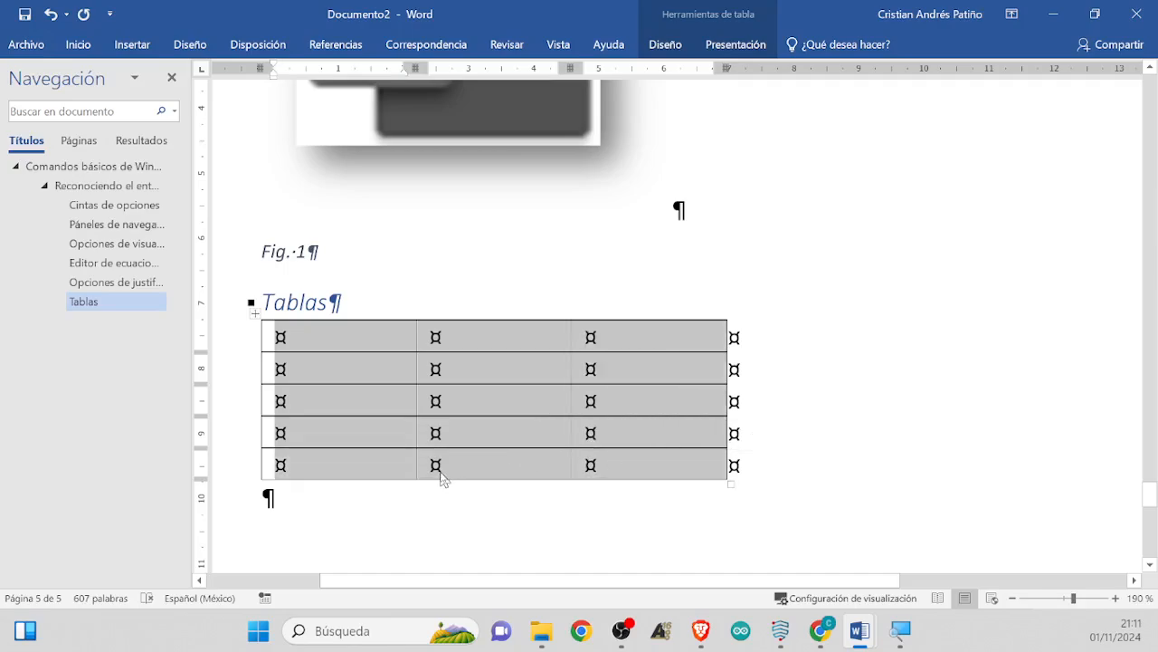
drag(378, 337, 639, 455)
drag(383, 352, 604, 477)
click(389, 350)
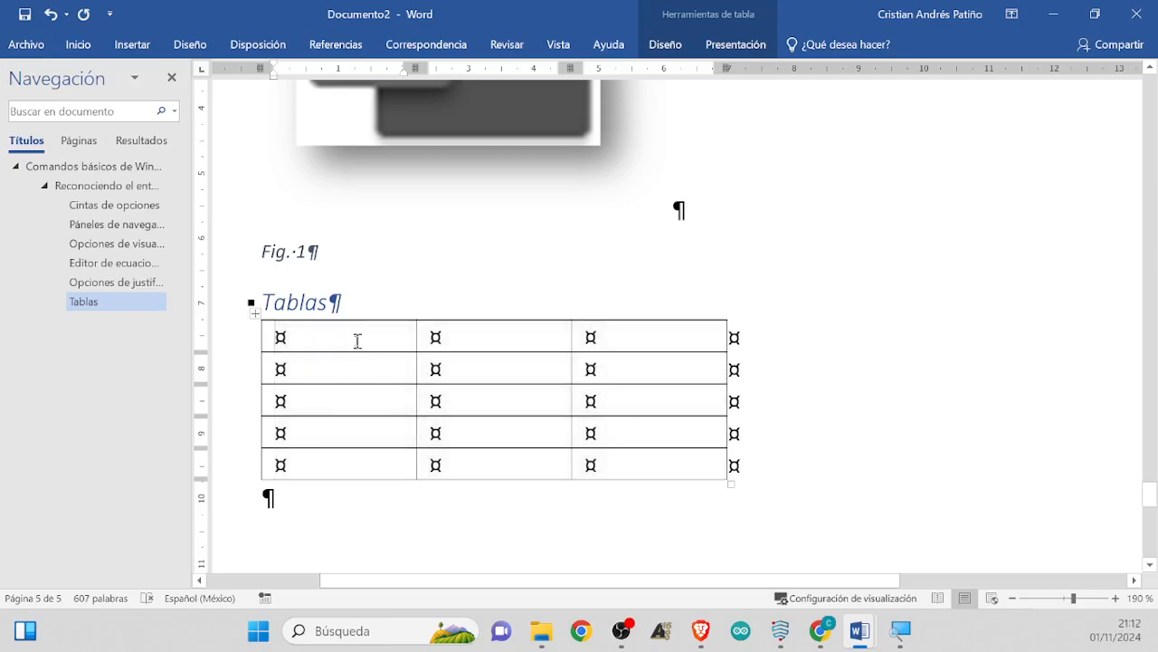
drag(407, 348, 637, 455)
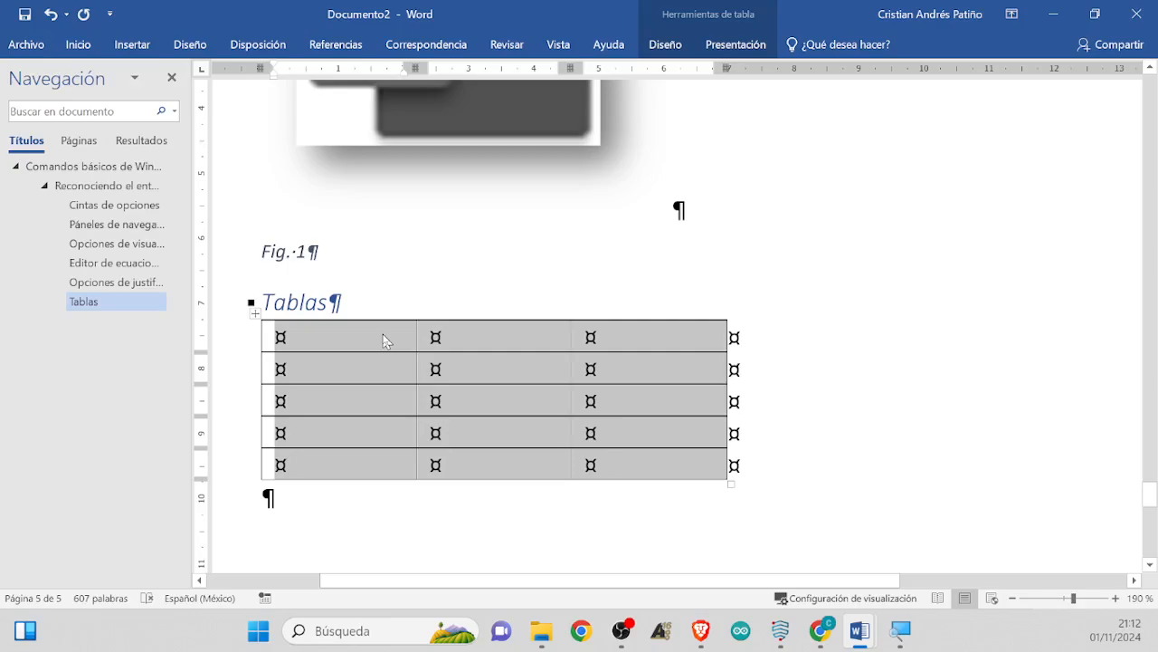
scroll(384, 340, up, 2)
click(486, 431)
drag(364, 419, 760, 433)
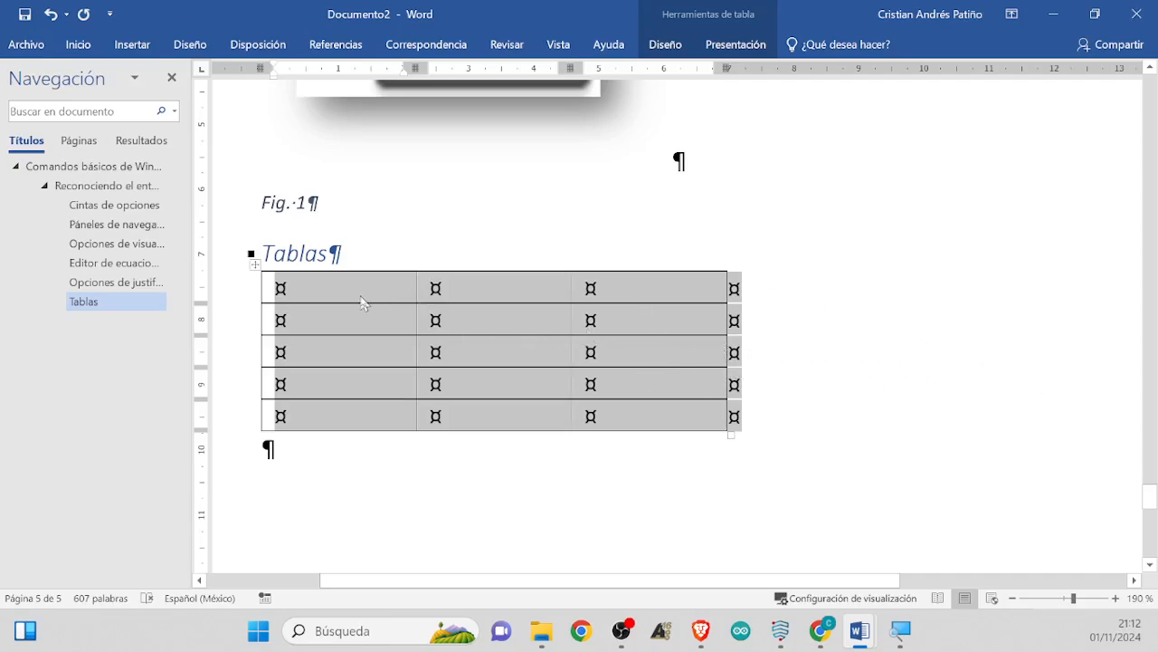
Try centred, right and left alignment on all table cells, finishing with centred alignment
drag(361, 303, 638, 415)
key(ctrl+t)
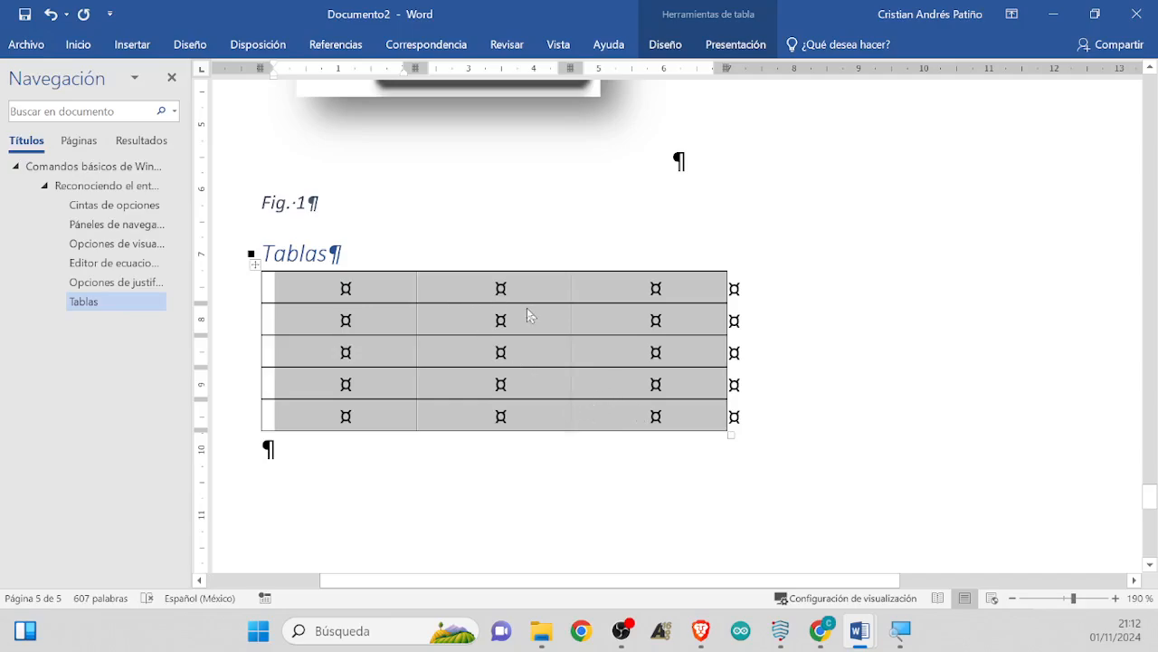
key(ctrl+d)
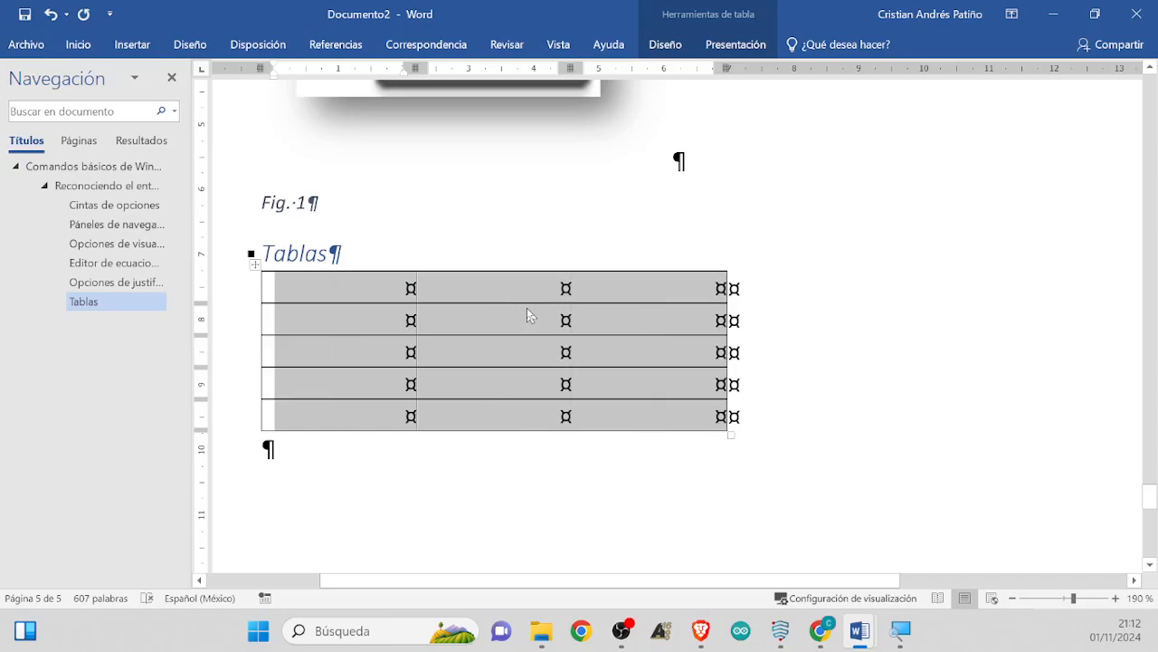
key(ctrl+q)
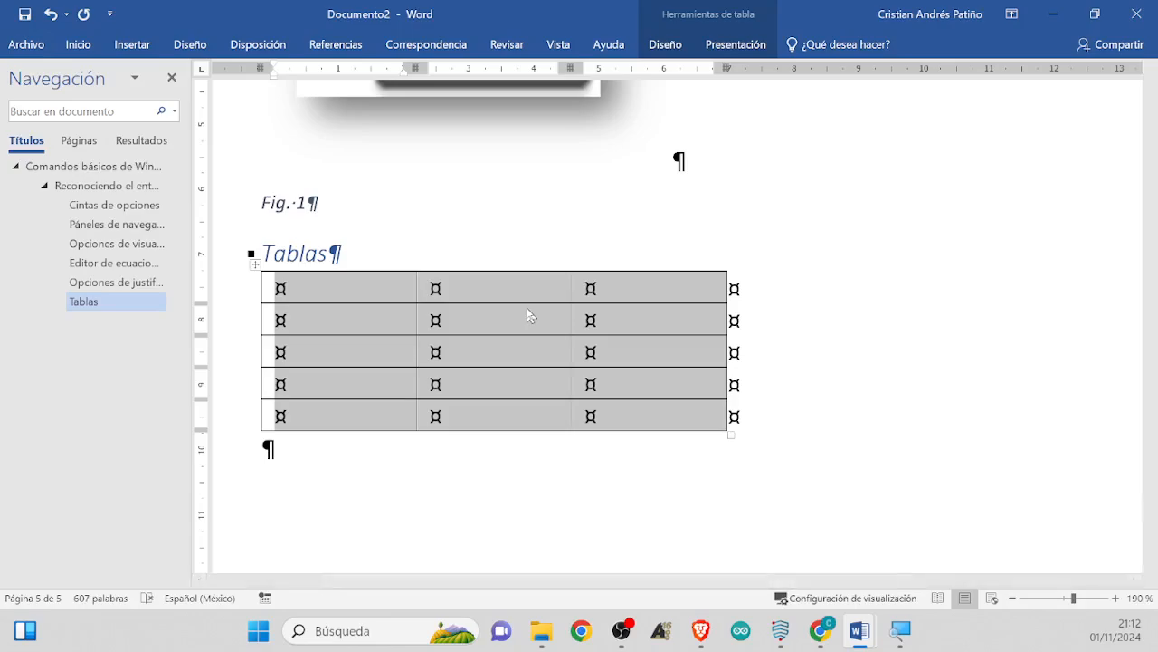
key(ctrl+t)
Fill the table's header row with "A", "B" and "Q = A*B"
scroll(522, 306, up, 1)
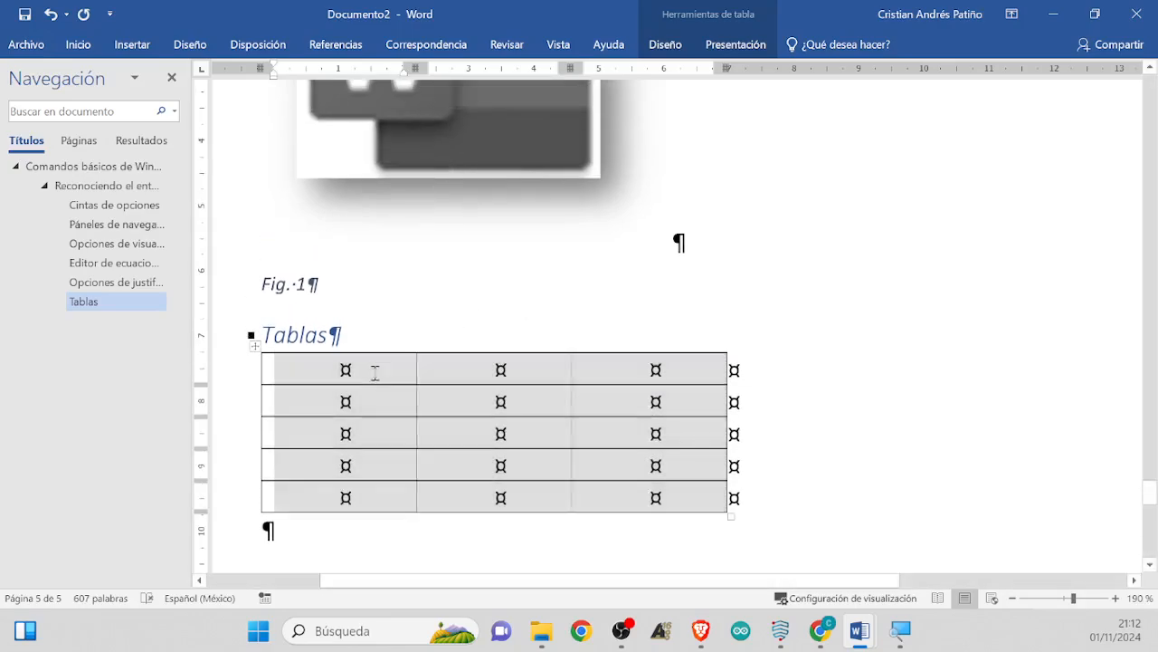
click(375, 373)
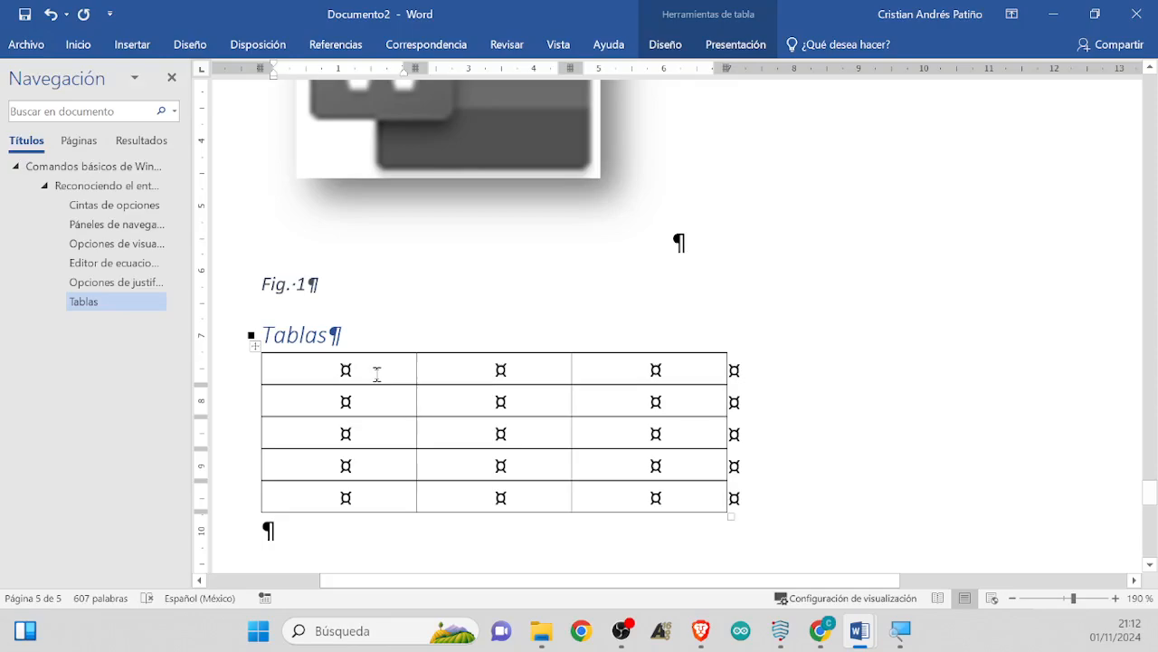
text(A)
key(Tab)
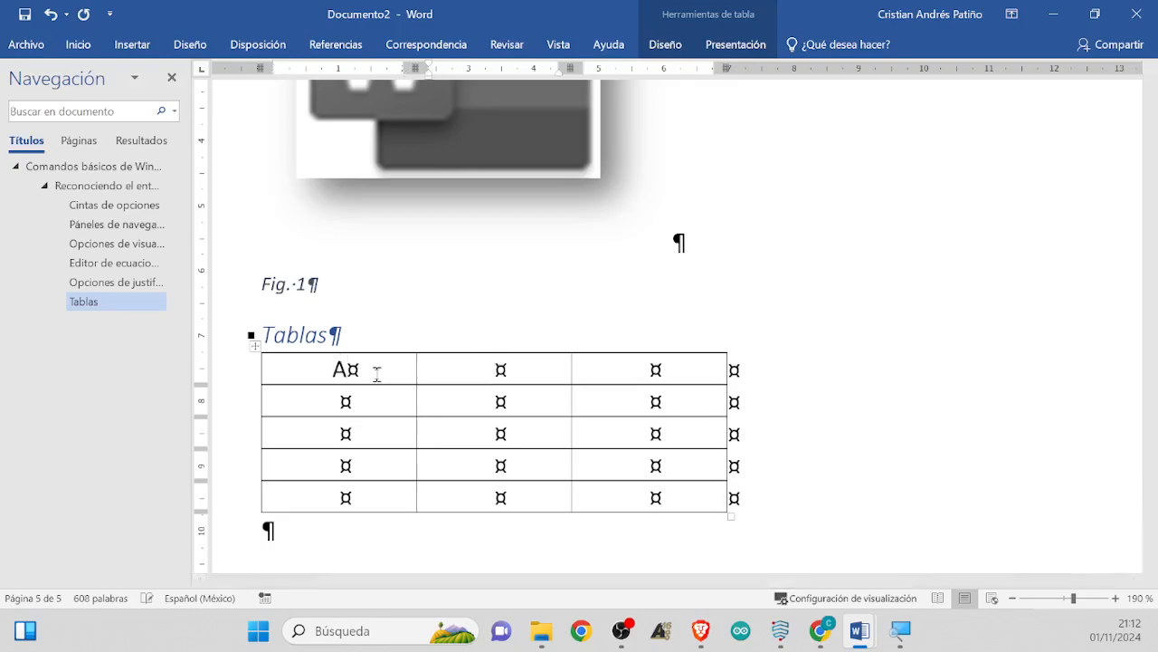
text(B)
key(Tab)
text(Q )
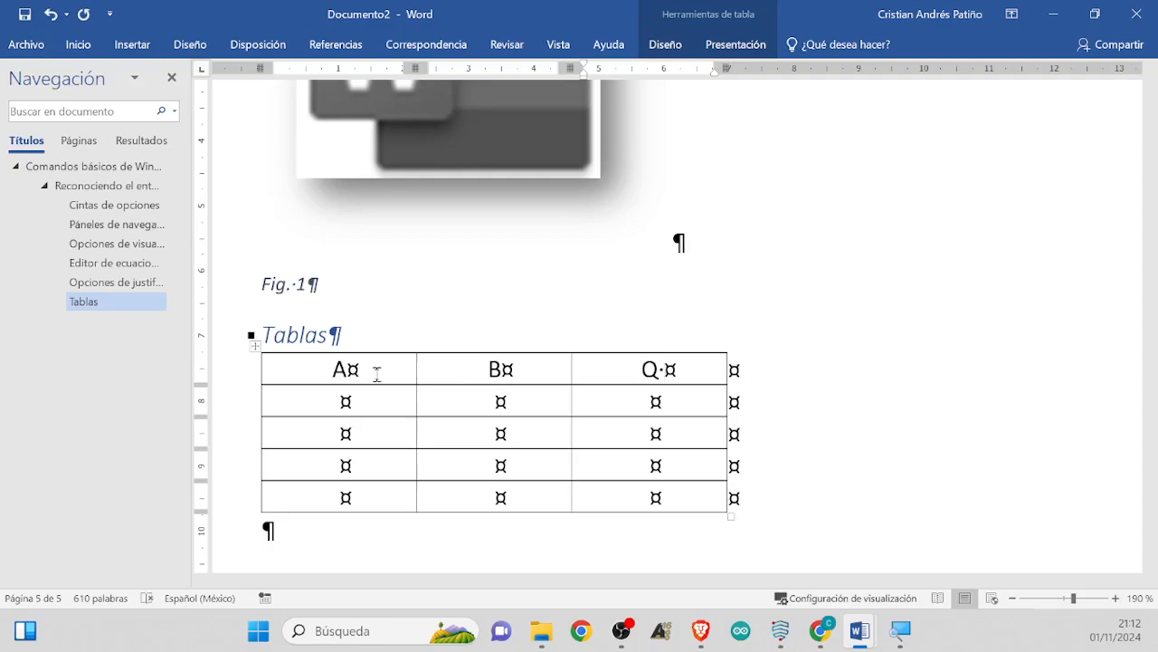
text(¿)
key(BackSpace)
text(= )
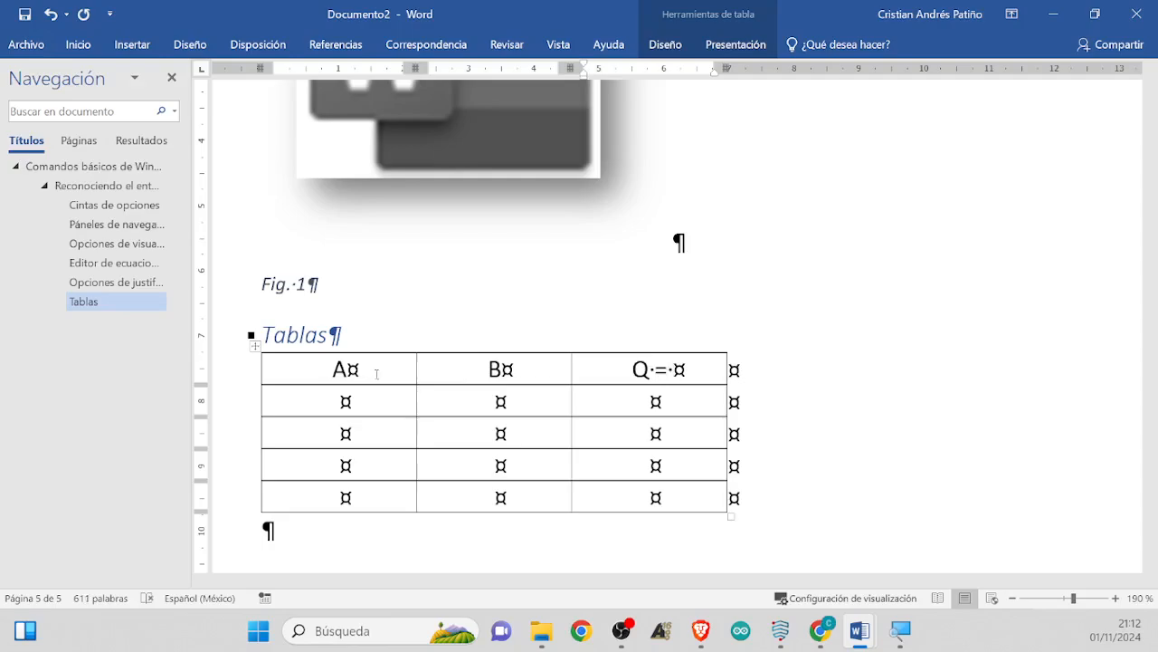
text(A*B)
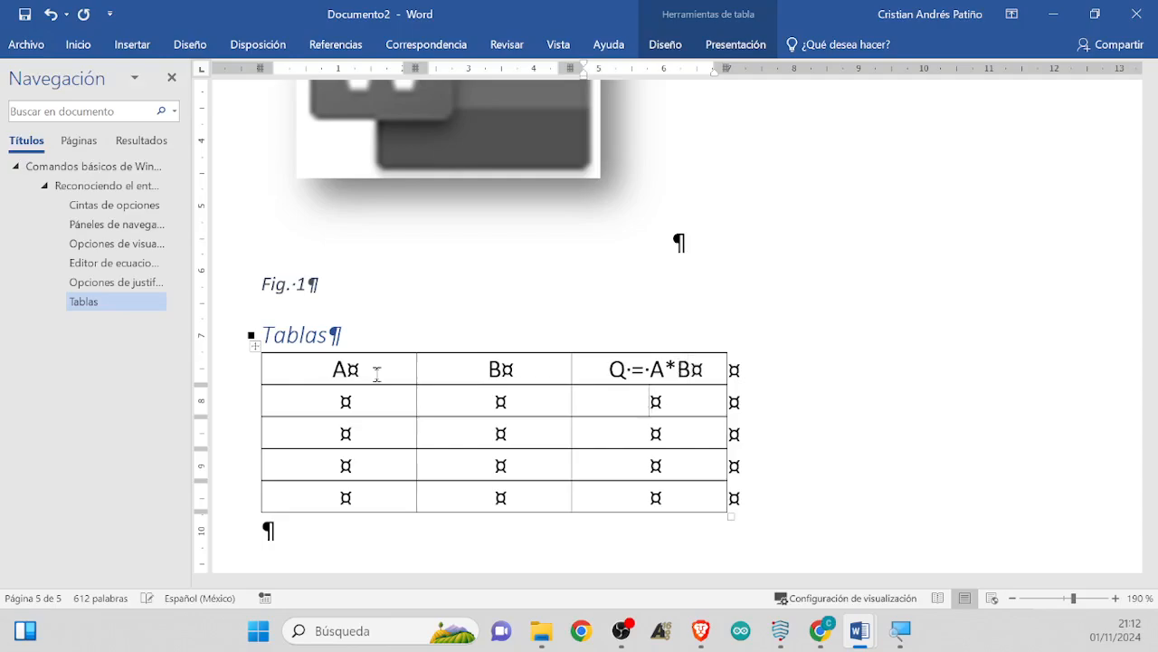
Fill column A below the header with 0, 0, 1 and 1
key(Left)
key(Left)
text(0)
text(0)
text(1)
key(Down)
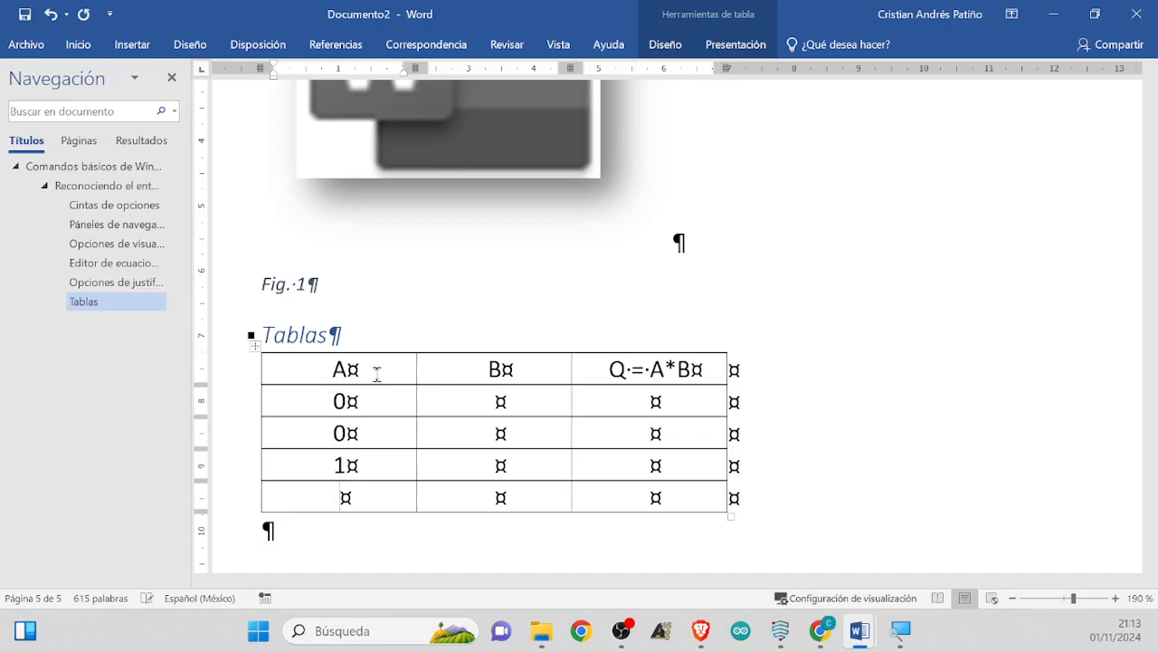
text(1)
Fill column B below the header with 0, 1, 0 and 1
key(Tab)
text(0)
key(Down)
text(10)
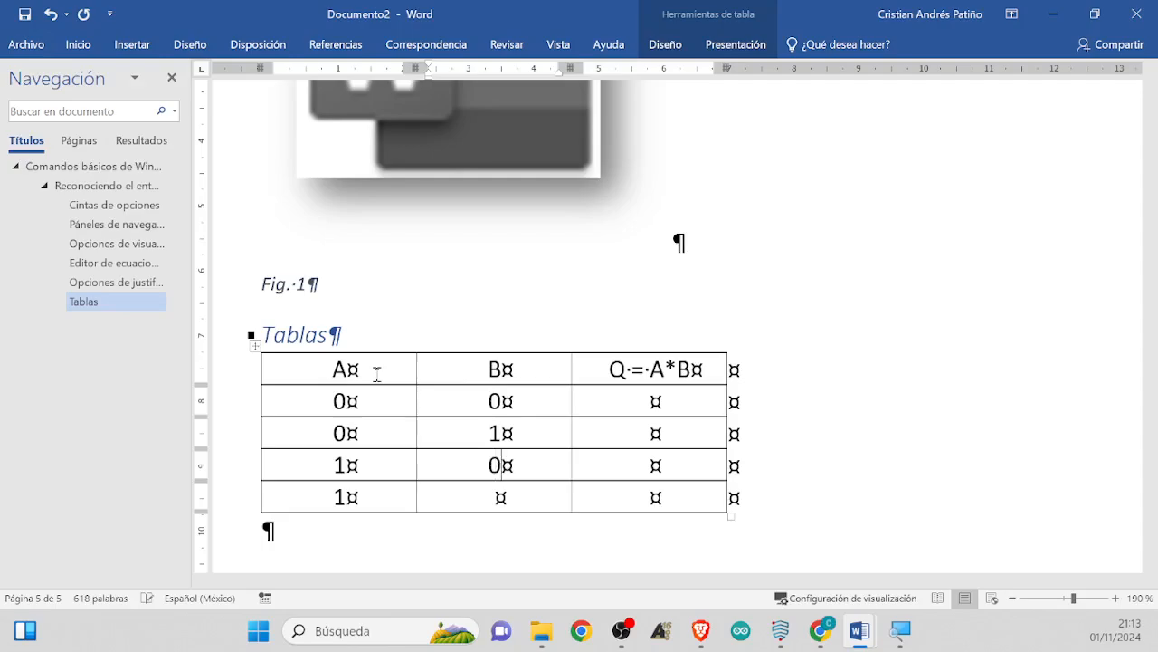
key(Down)
text(1)
key(Tab)
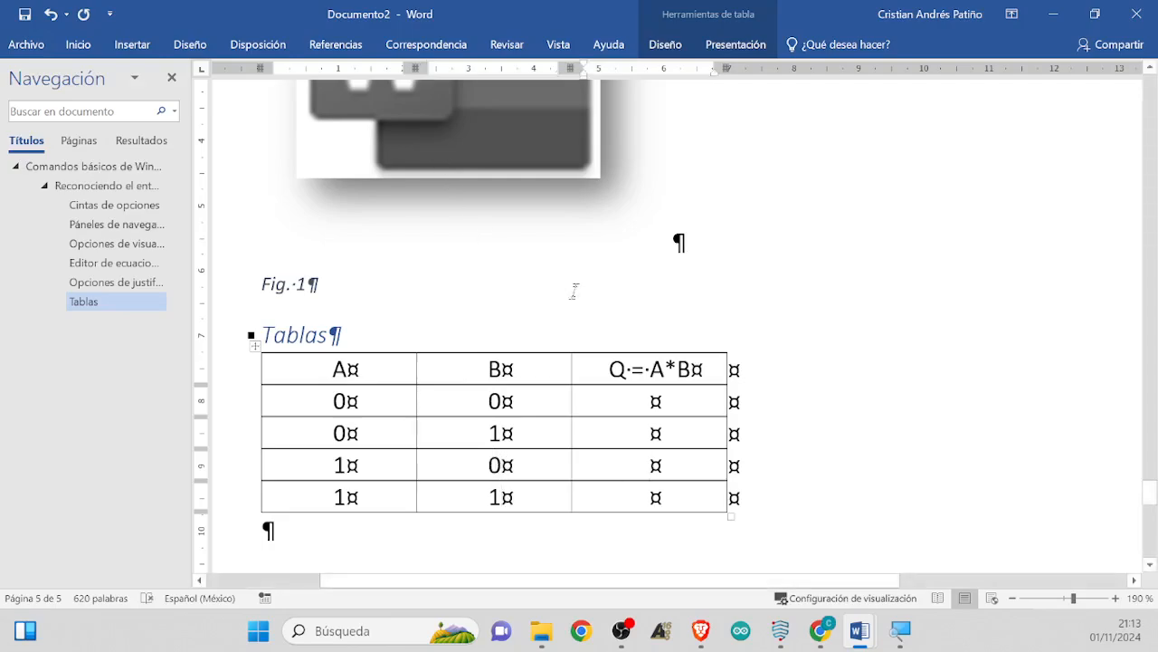
Fill the "Q = A*B" column below the header with 0, 0, 0 and 1
click(647, 395)
text(0)
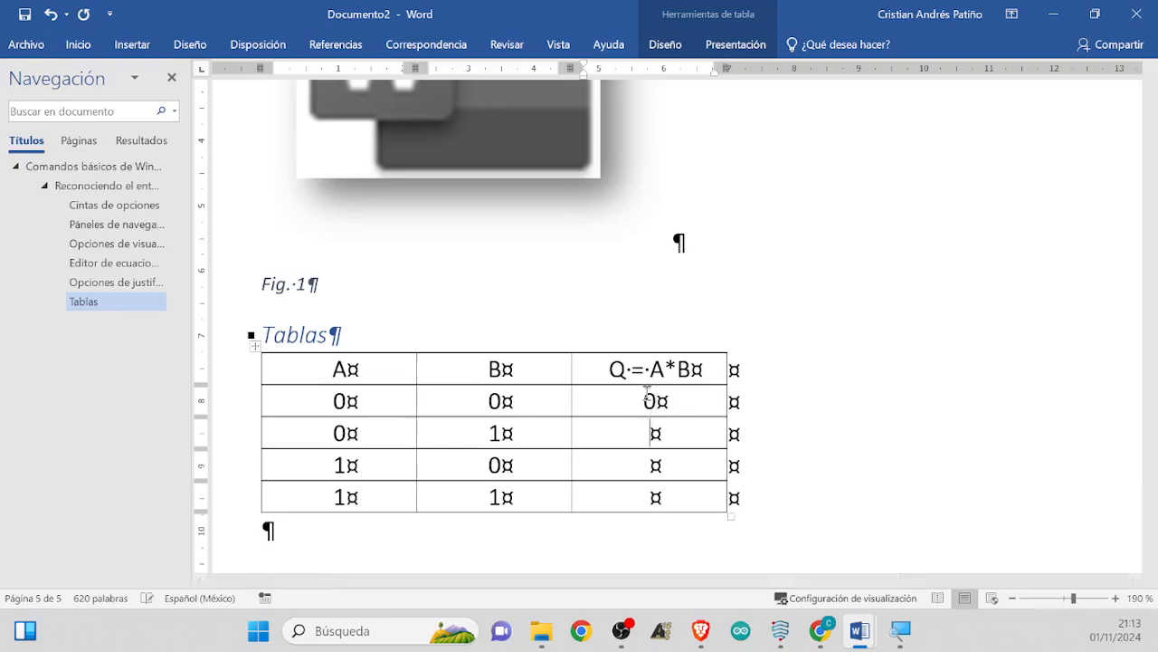
key(Down)
text(0)
key(Down)
text(0 )
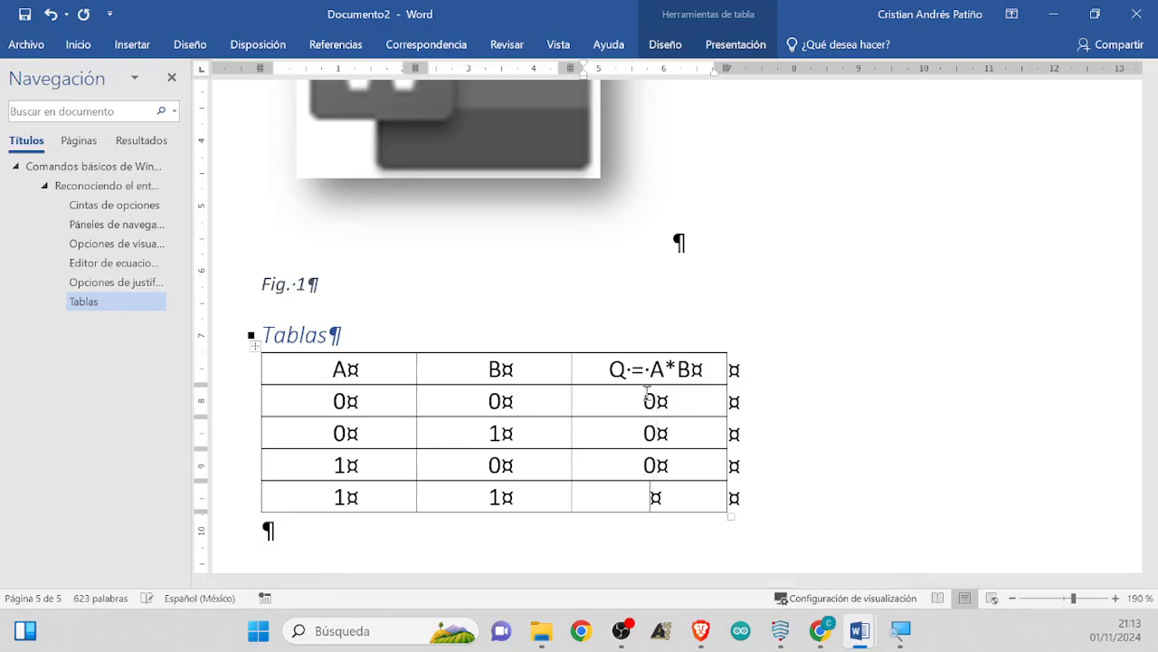
text(1)
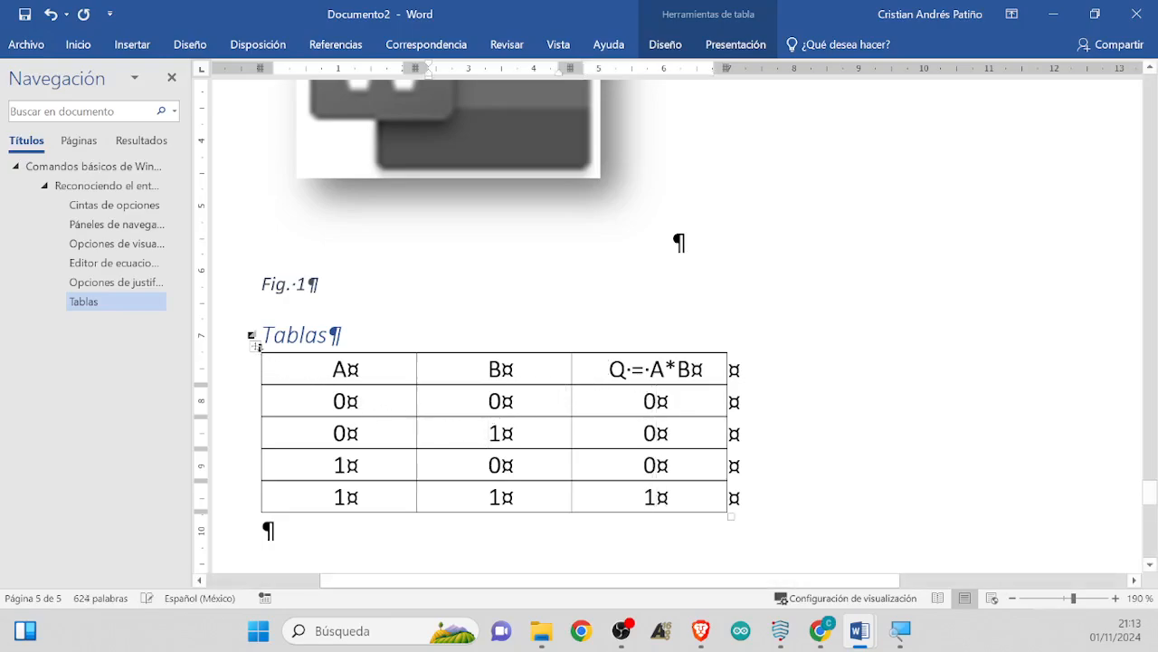
Hide the paragraph and formatting marks in the document
click(256, 345)
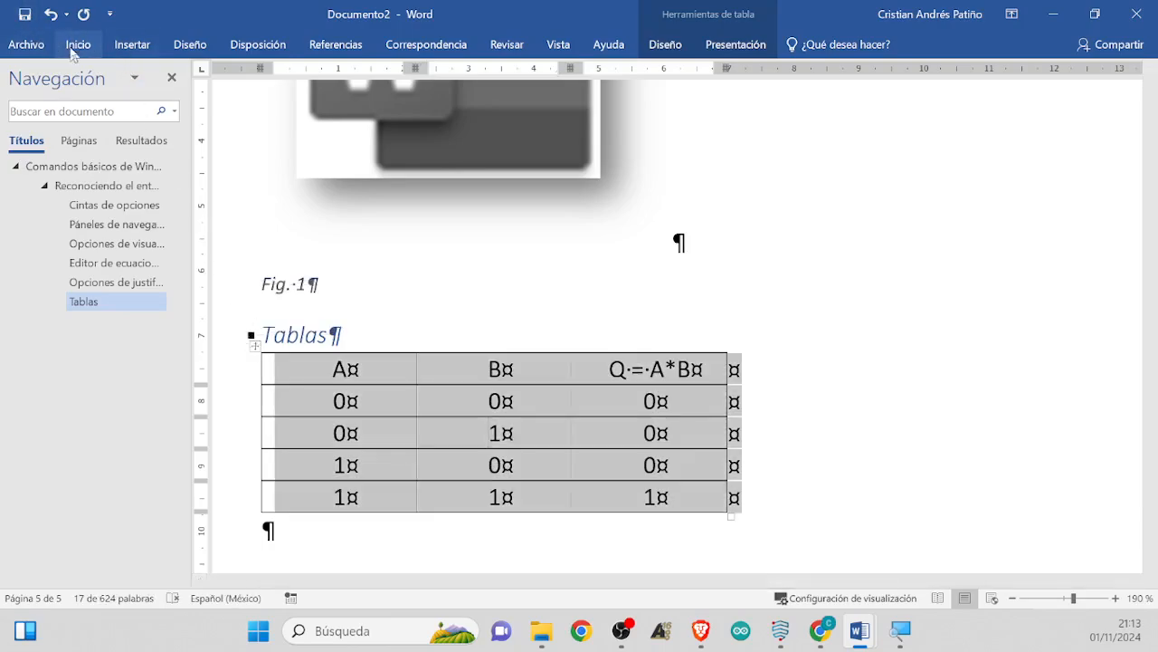
click(78, 44)
click(507, 77)
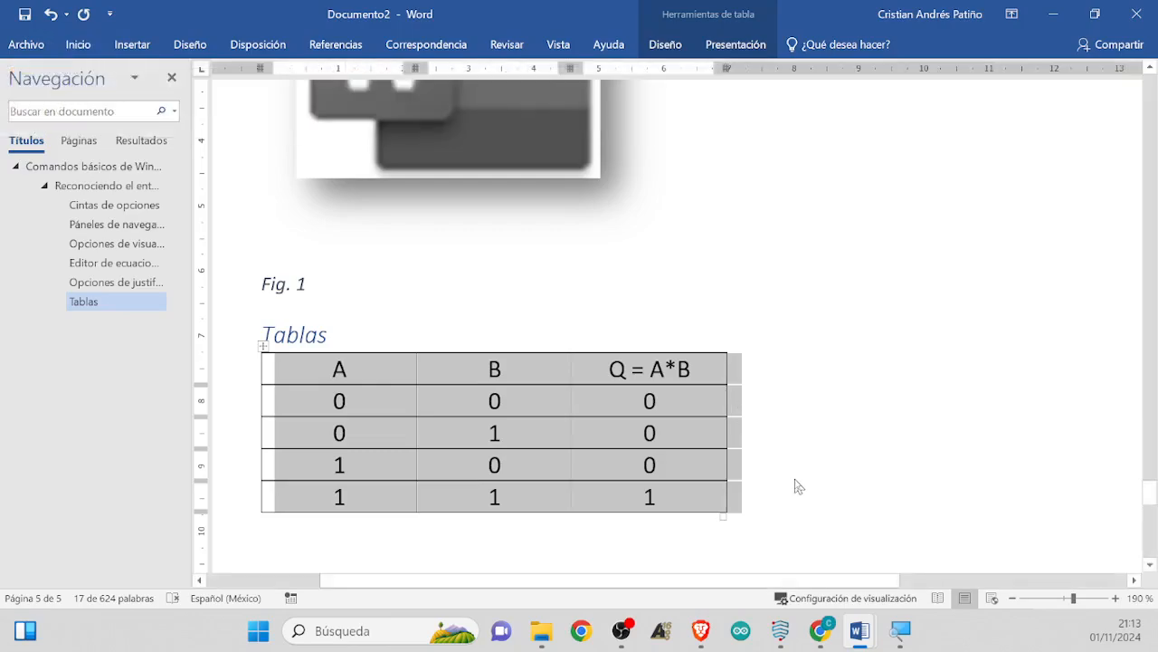
click(452, 422)
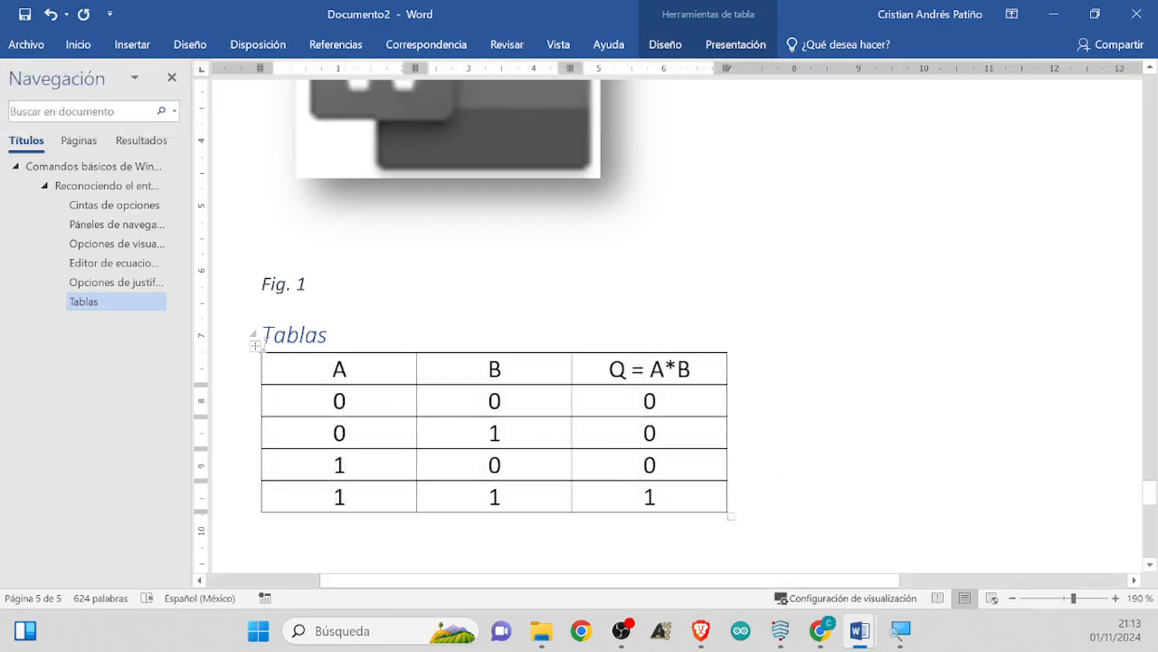
Select the whole truth table and remove its borders with the "Sin borde" option
click(257, 345)
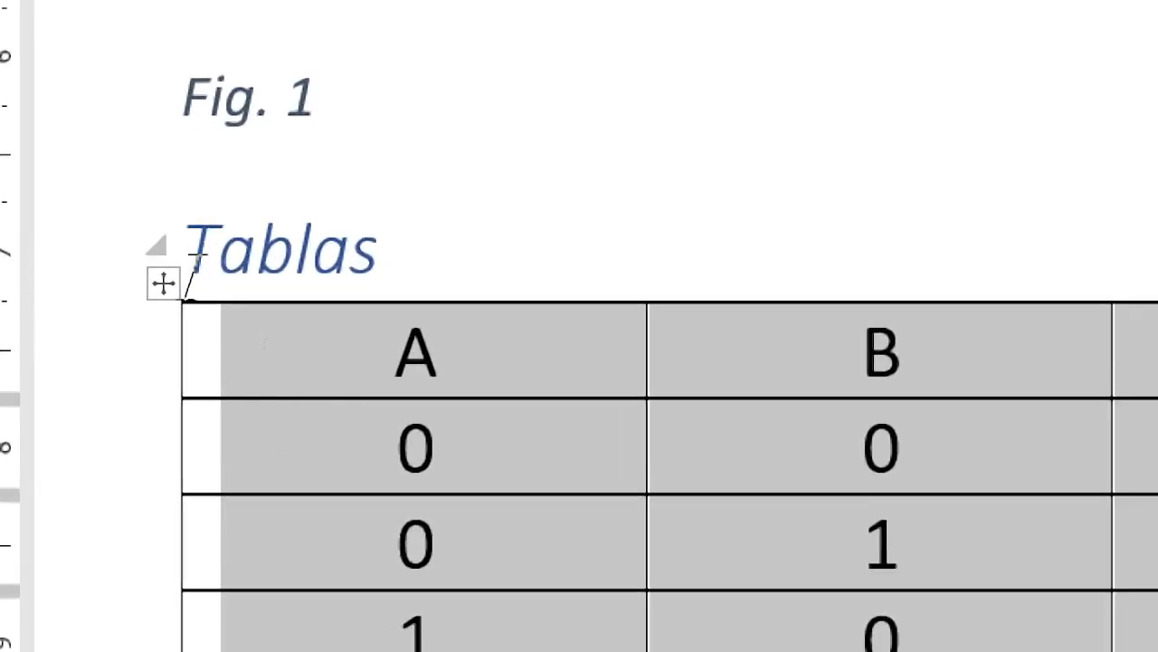
click(166, 294)
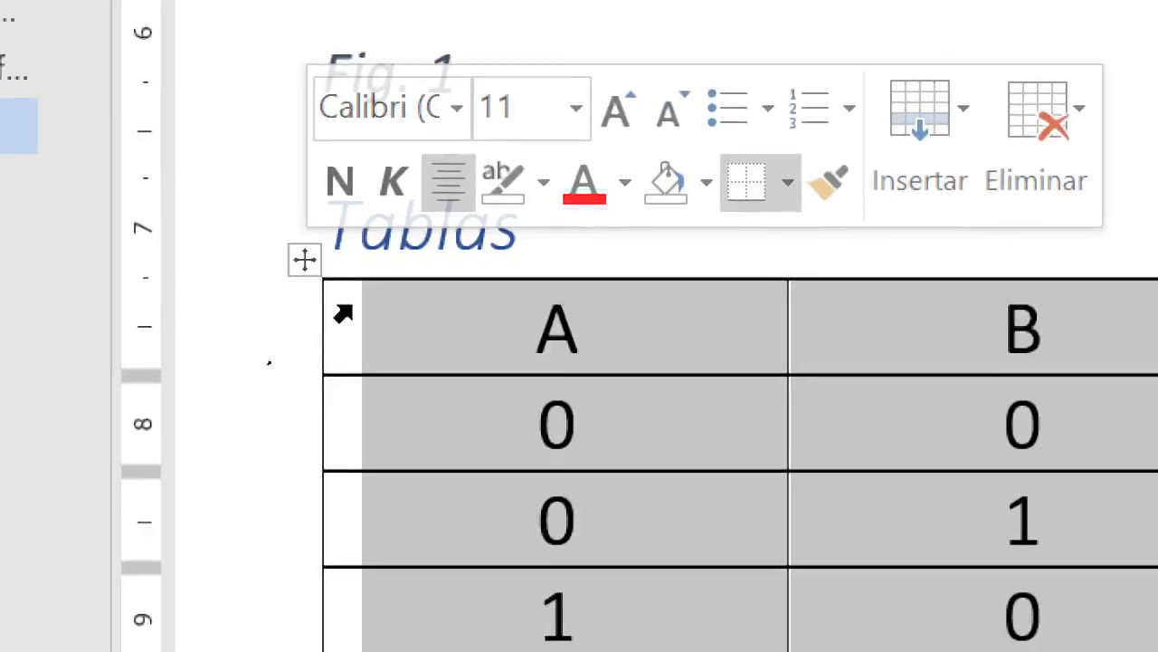
click(386, 309)
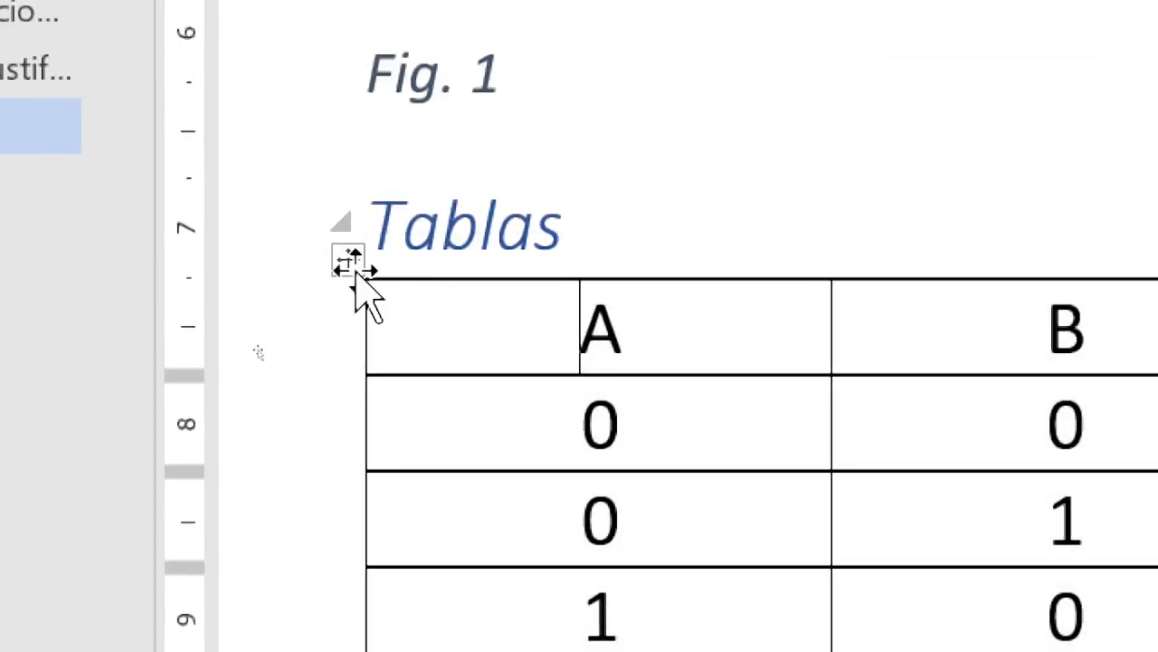
click(307, 265)
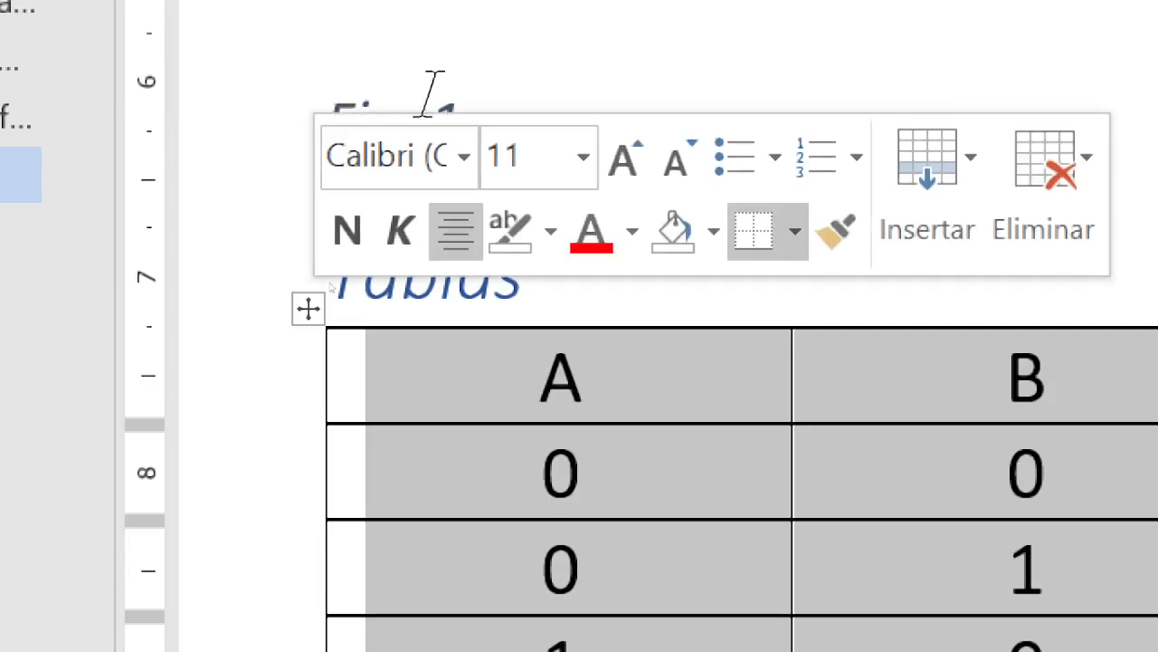
click(800, 248)
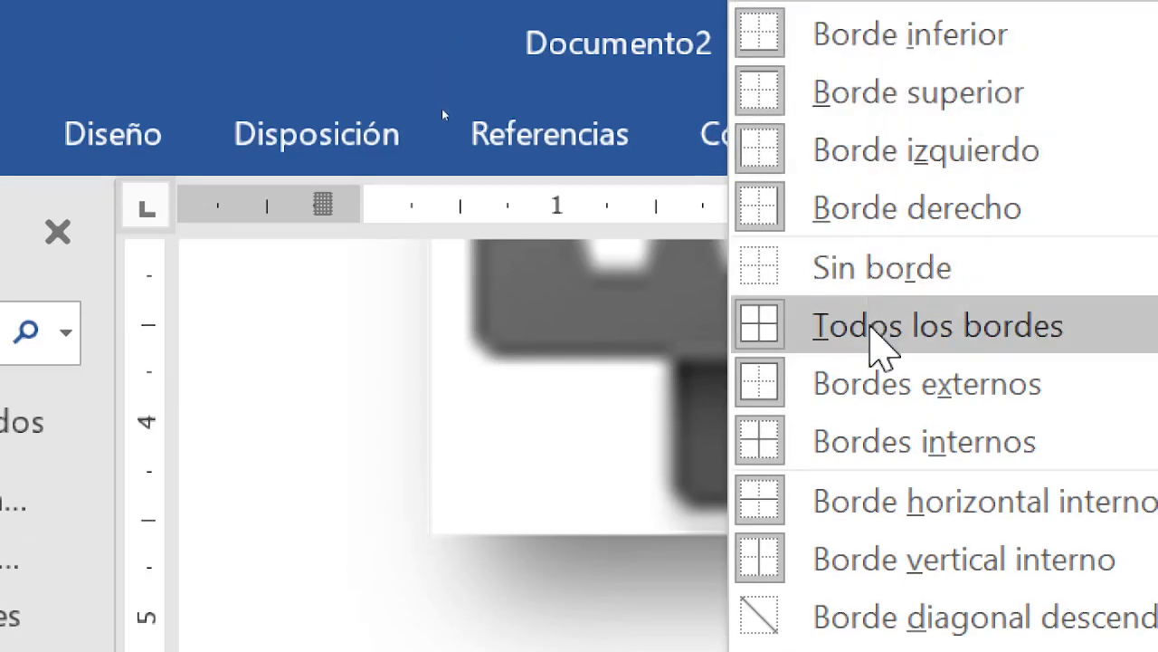
click(884, 265)
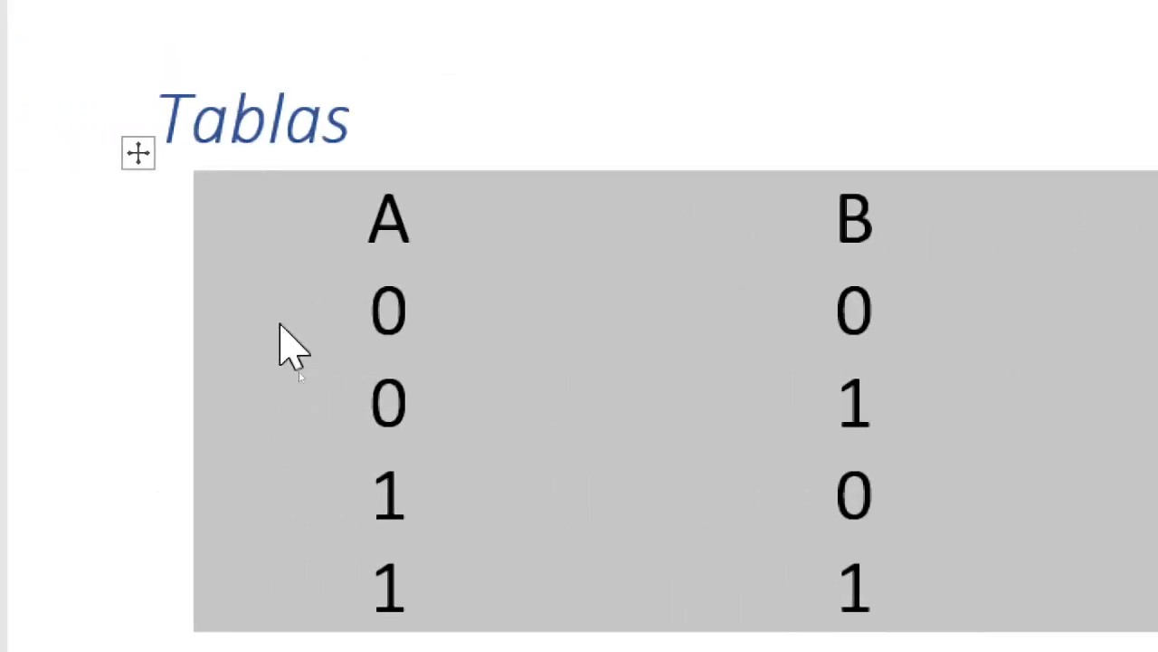
Apply the blue banded grid table style with a solid blue header row to the whole truth table
click(132, 181)
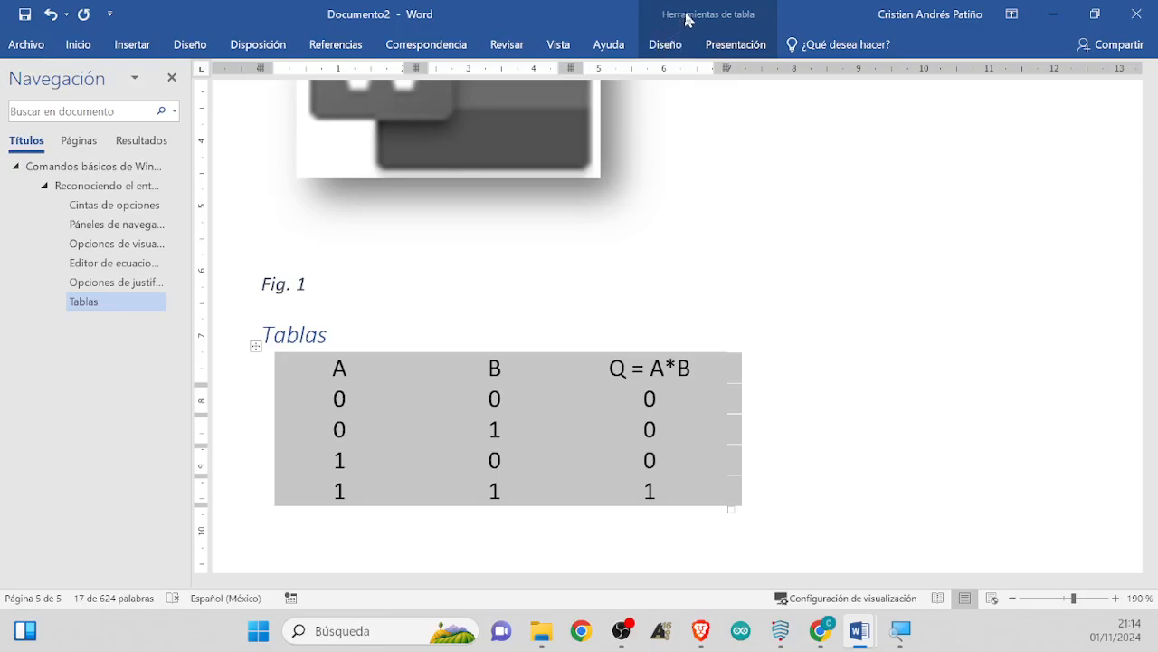
click(655, 43)
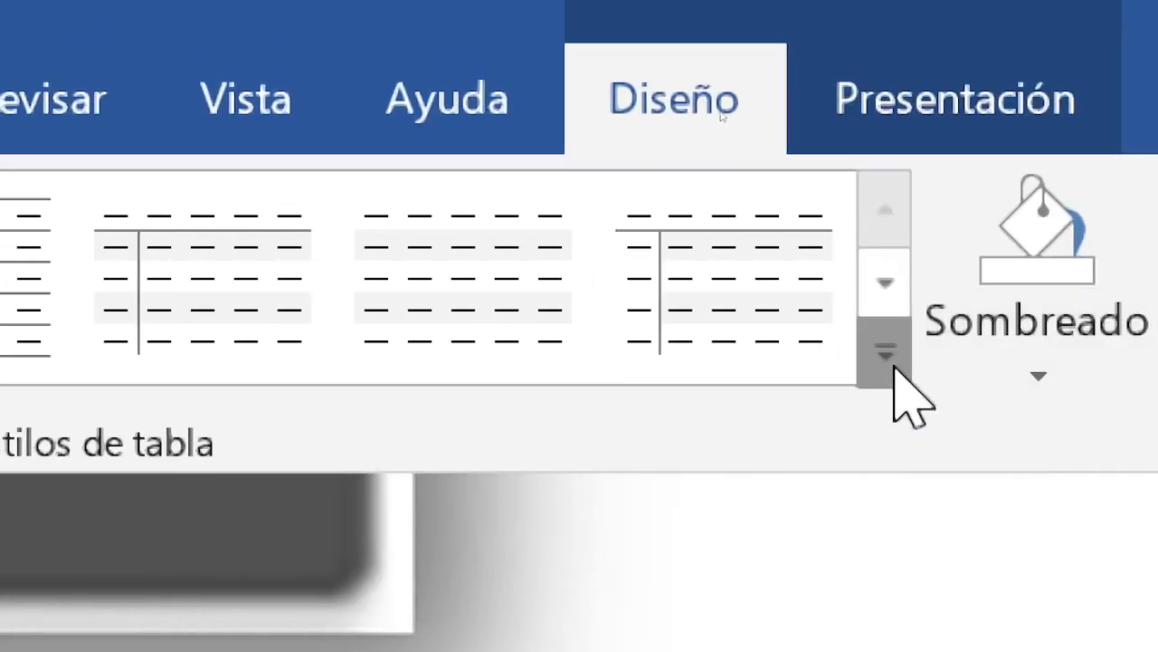
click(891, 349)
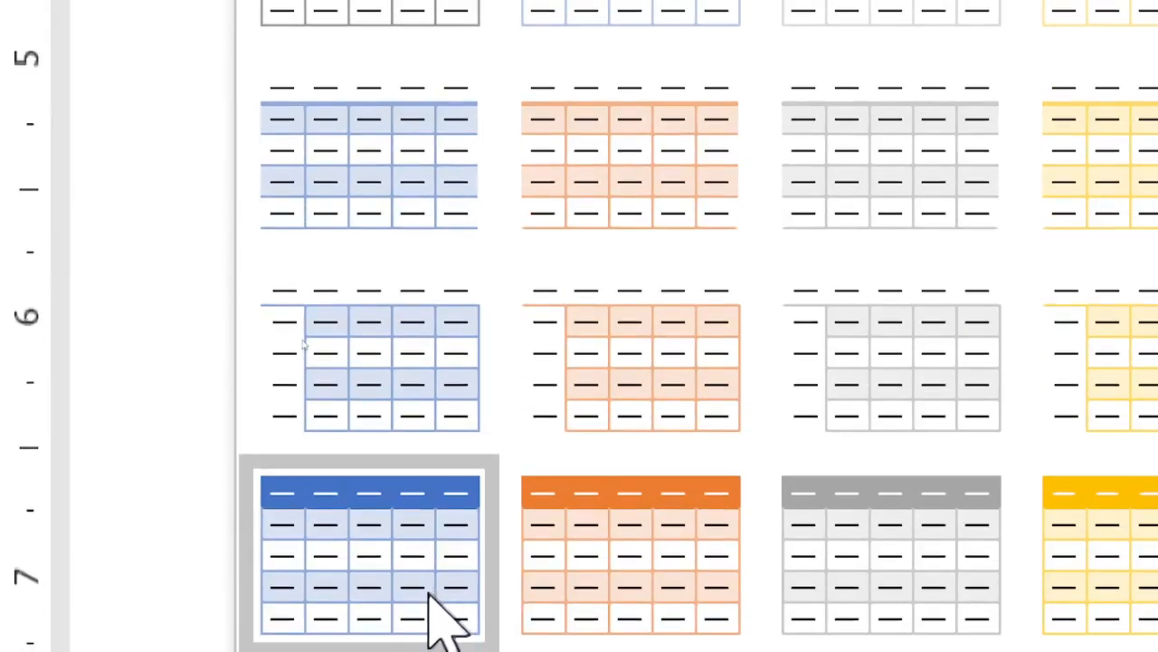
click(435, 644)
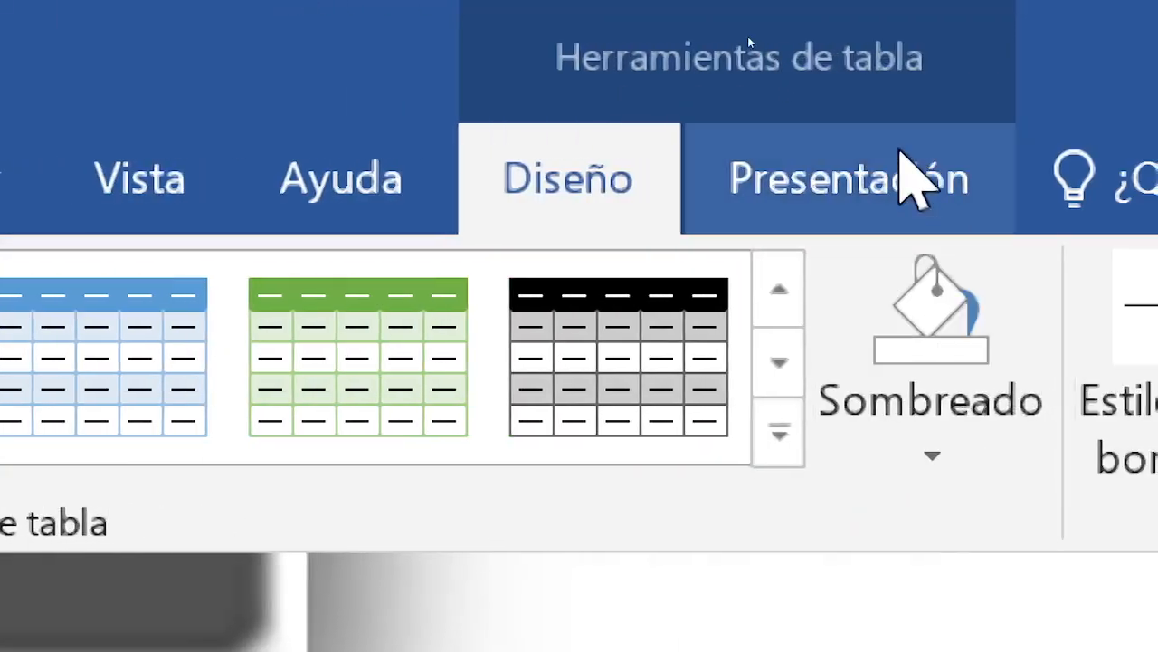
Set the column width of the whole truth table to 1 cm
click(854, 207)
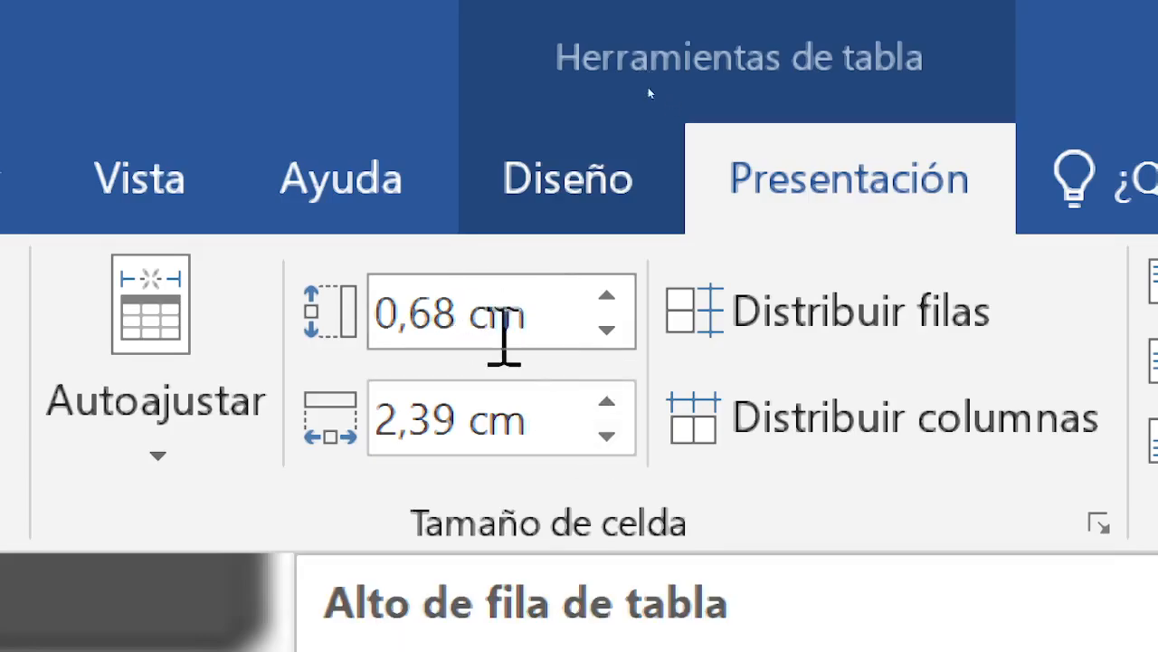
click(553, 441)
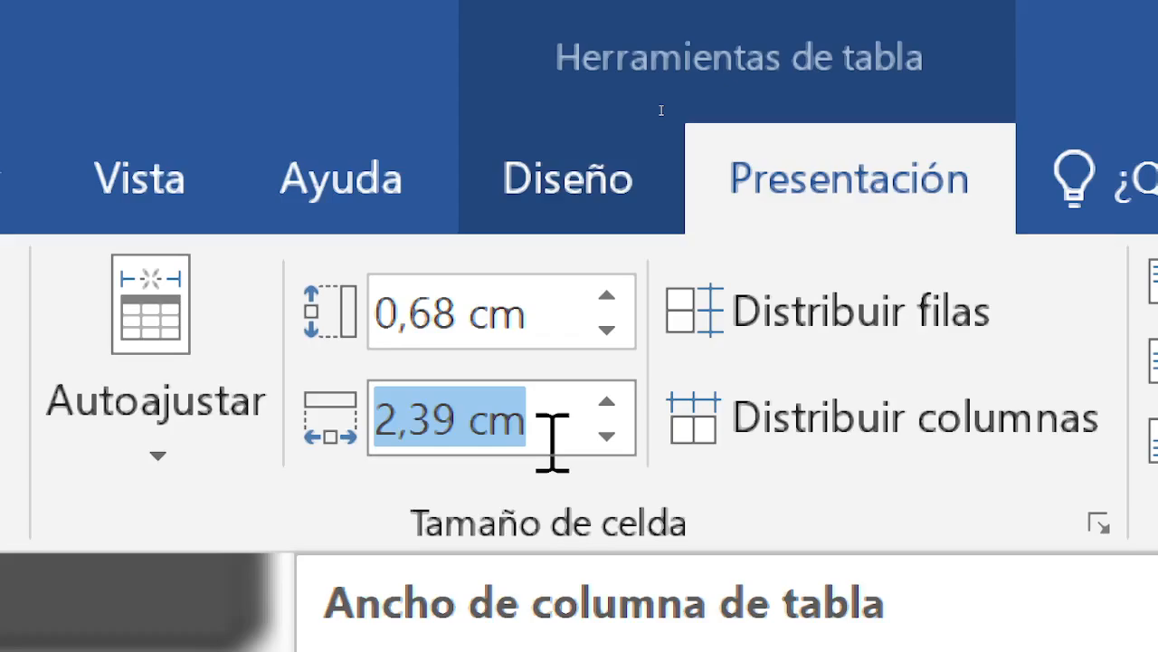
text(1)
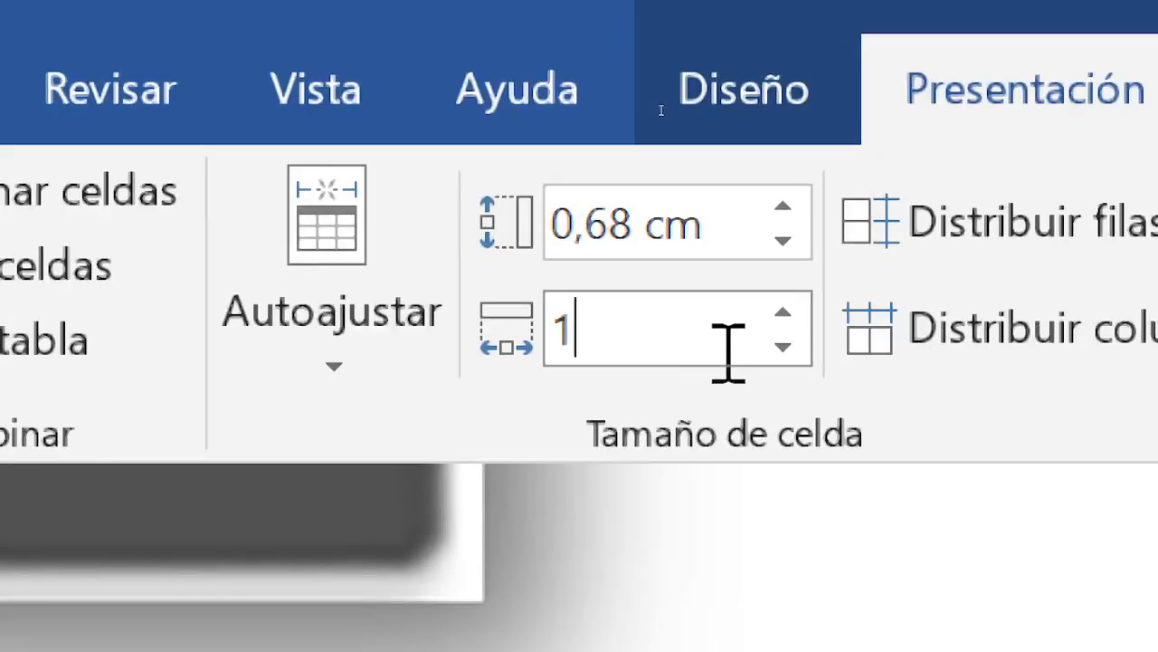
key(BackSpace)
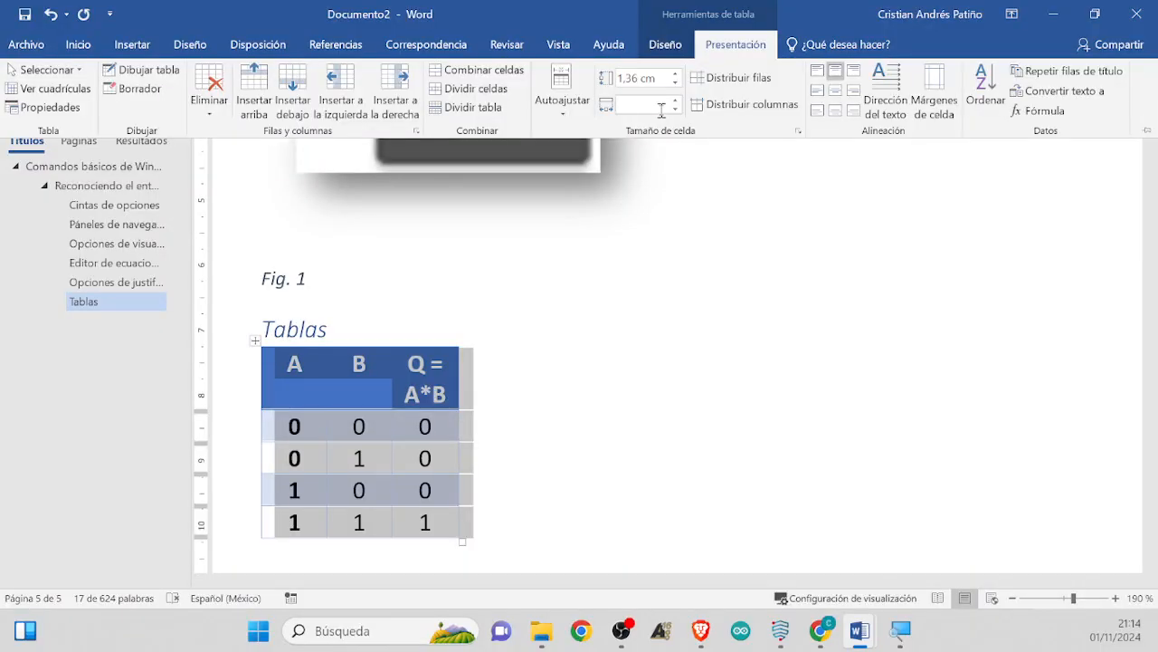
click(491, 398)
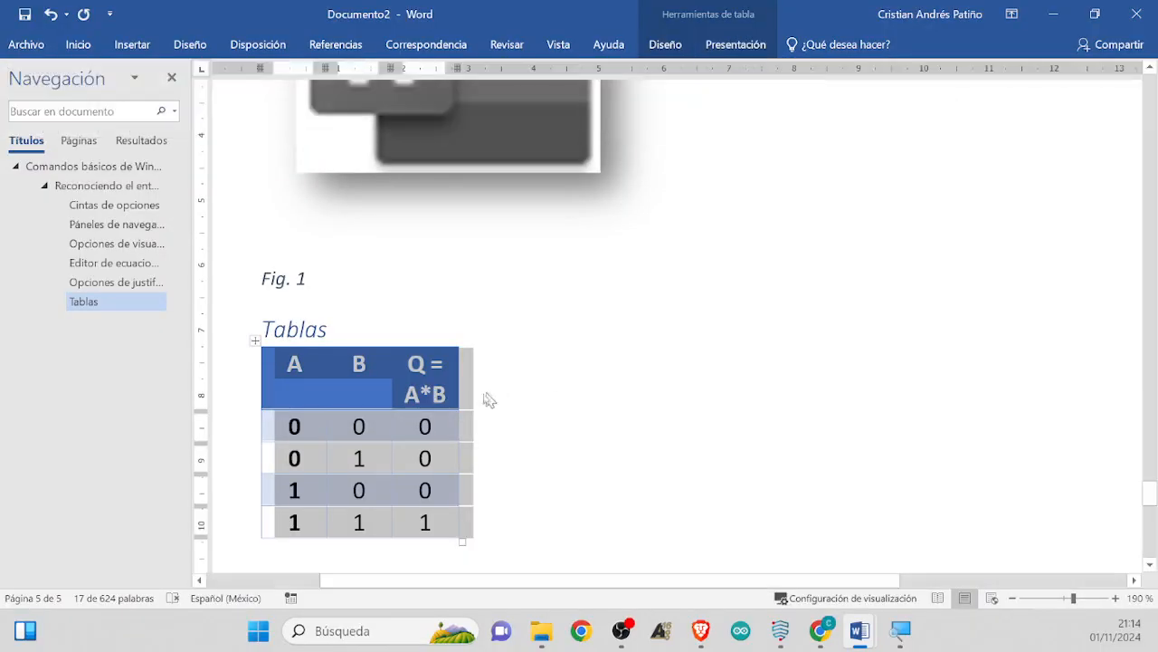
Shorten the third column's header in the truth table to just "Q" by deleting the "= A*B" part
click(441, 396)
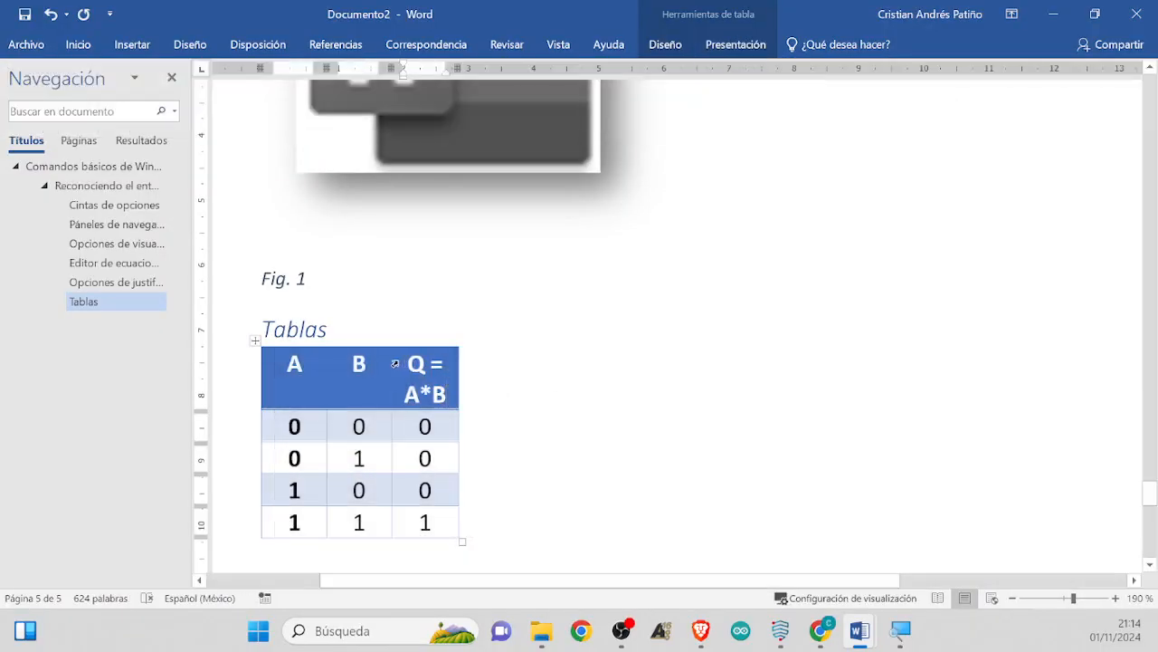
drag(449, 391, 405, 392)
key(BackSpace)
key(BackSpace)
key(BackSpace)
key(BackSpace)
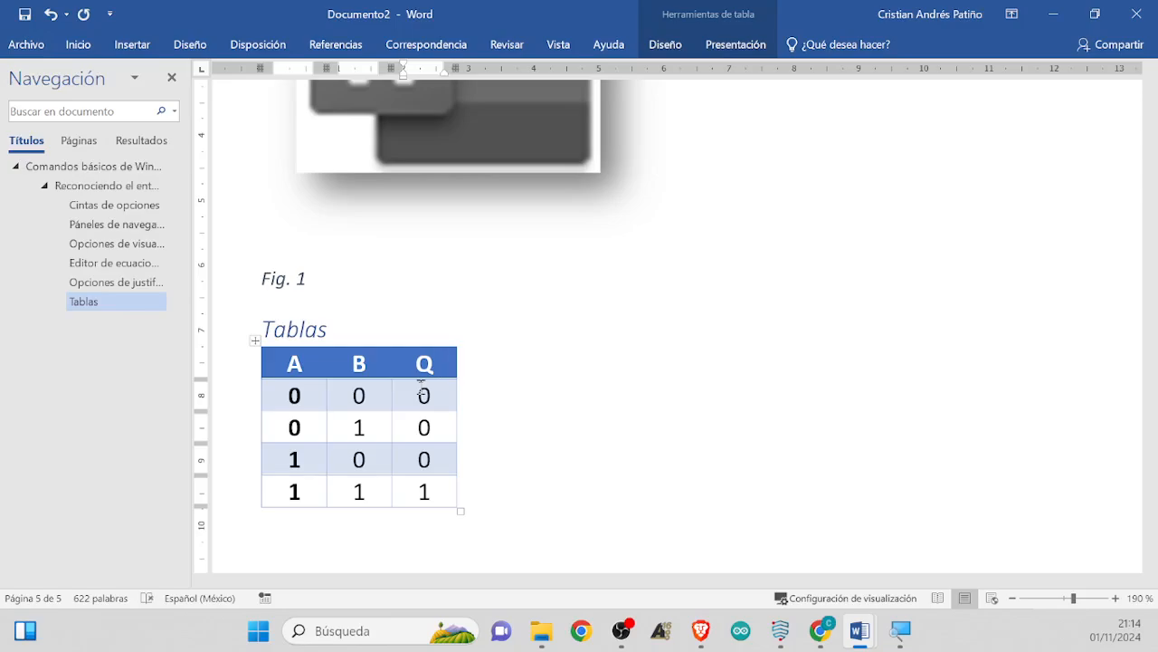
Center the whole truth table horizontally between the page margins
click(258, 345)
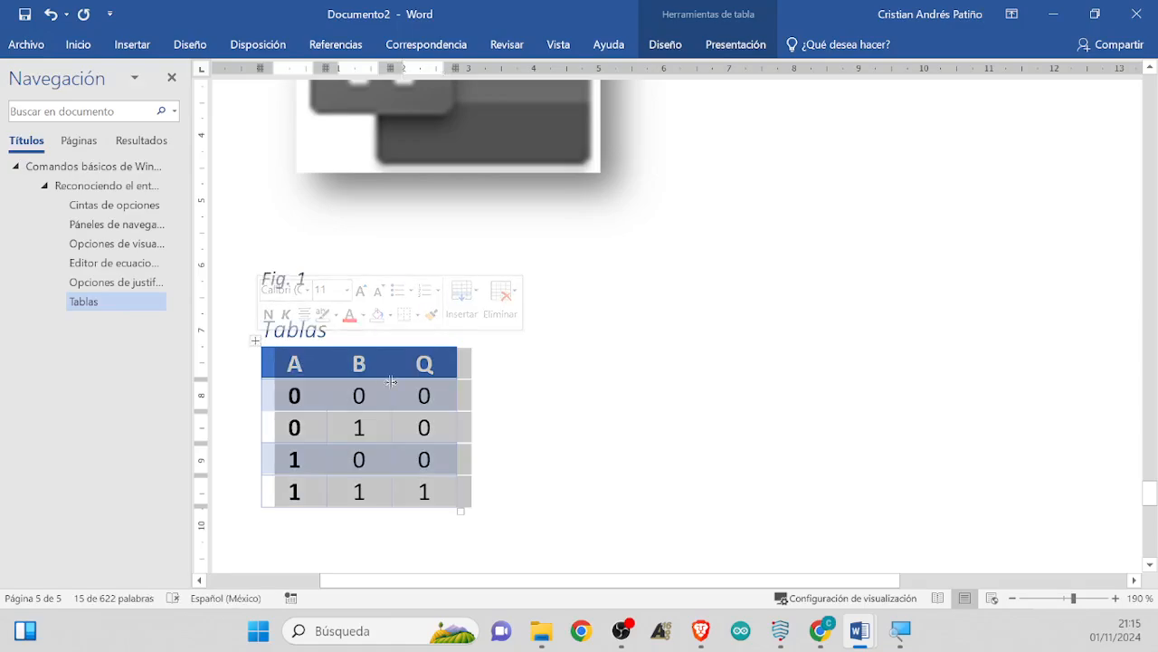
drag(391, 381, 387, 391)
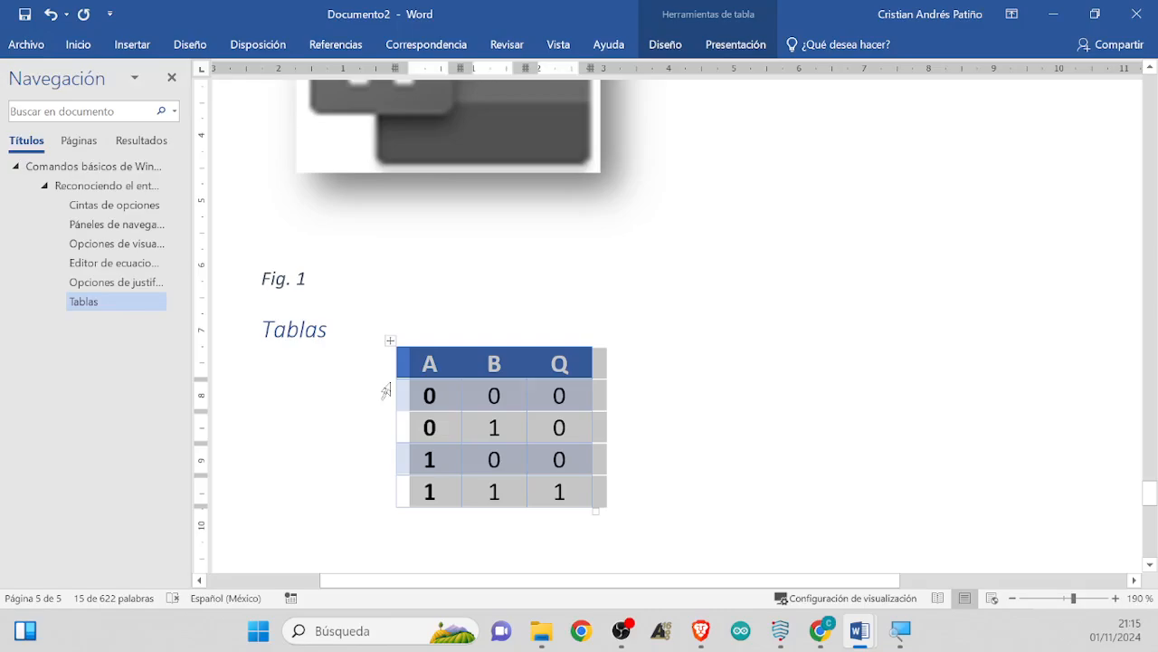
click(404, 532)
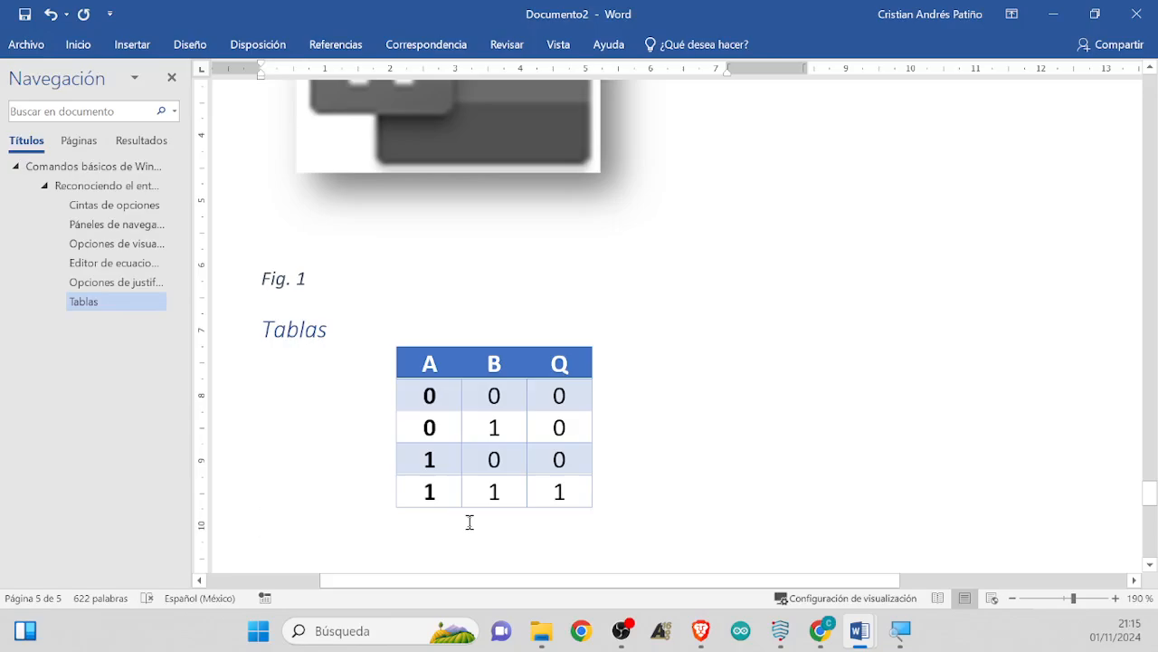
scroll(467, 522, down, 2)
scroll(467, 522, up, 2)
click(403, 47)
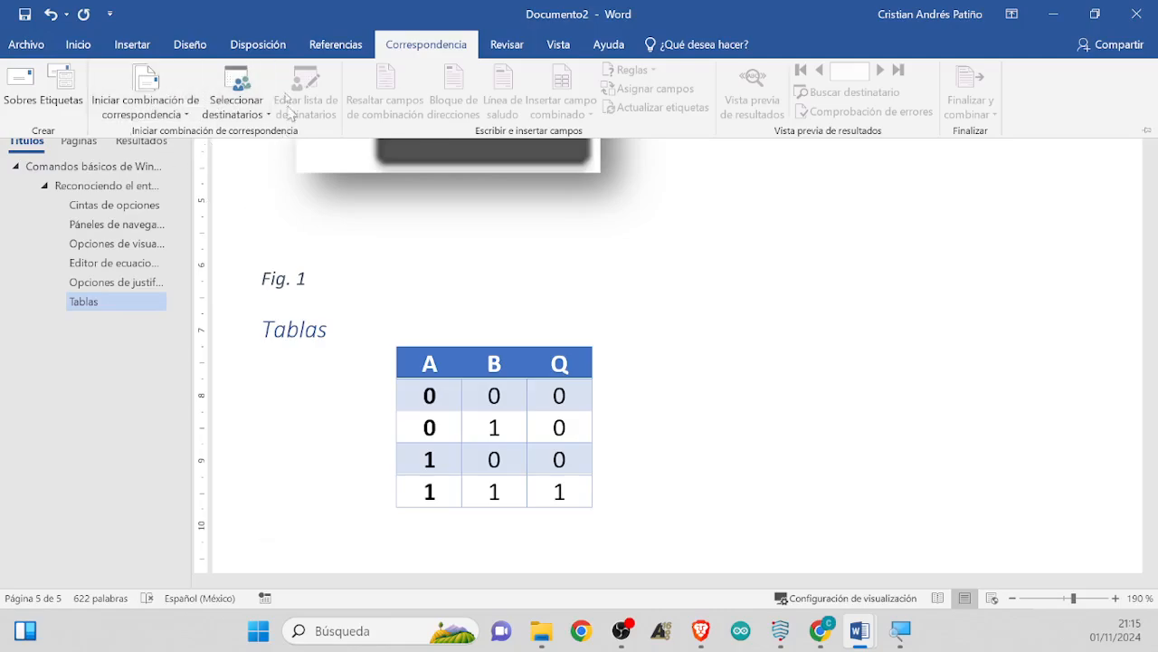
click(337, 47)
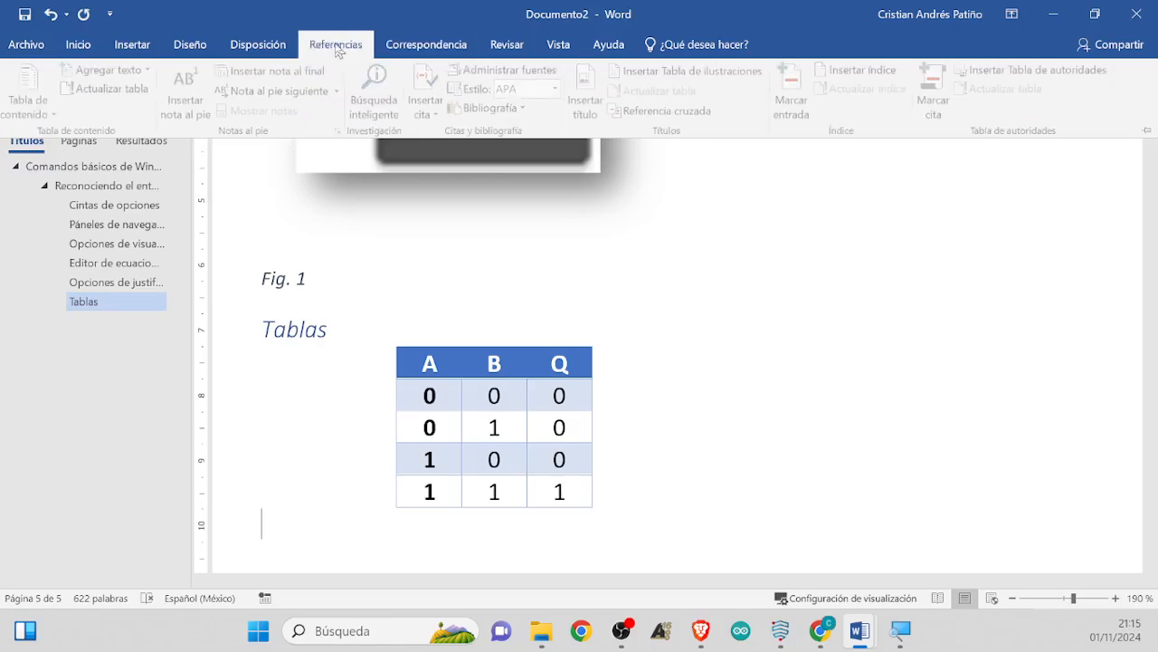
click(434, 44)
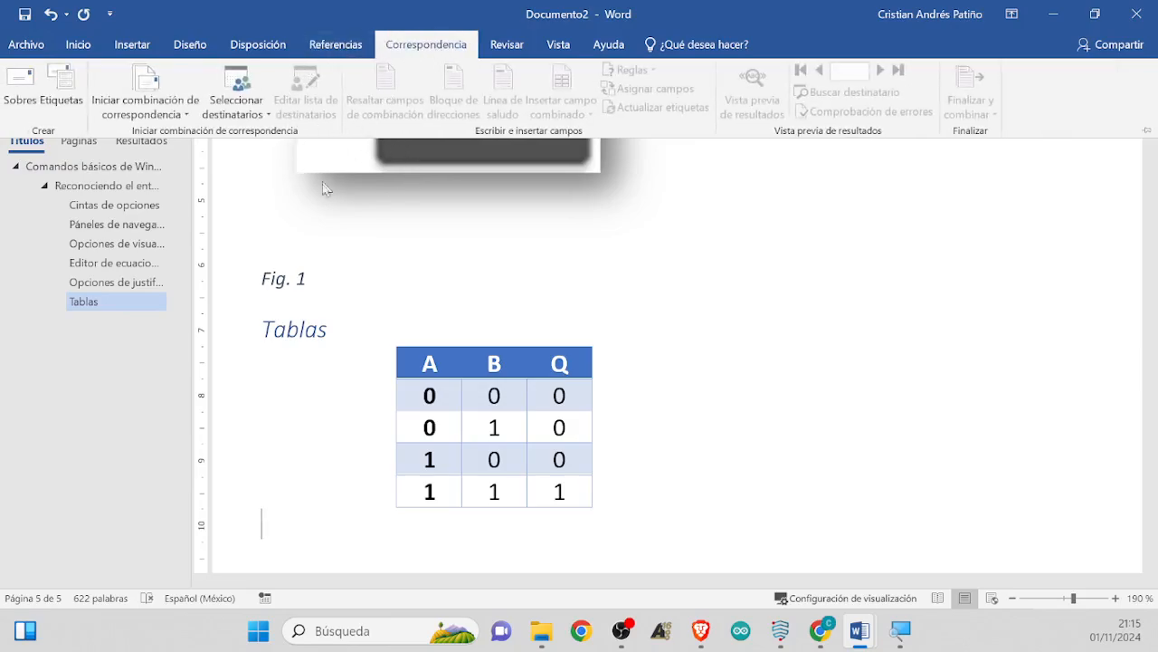
click(338, 44)
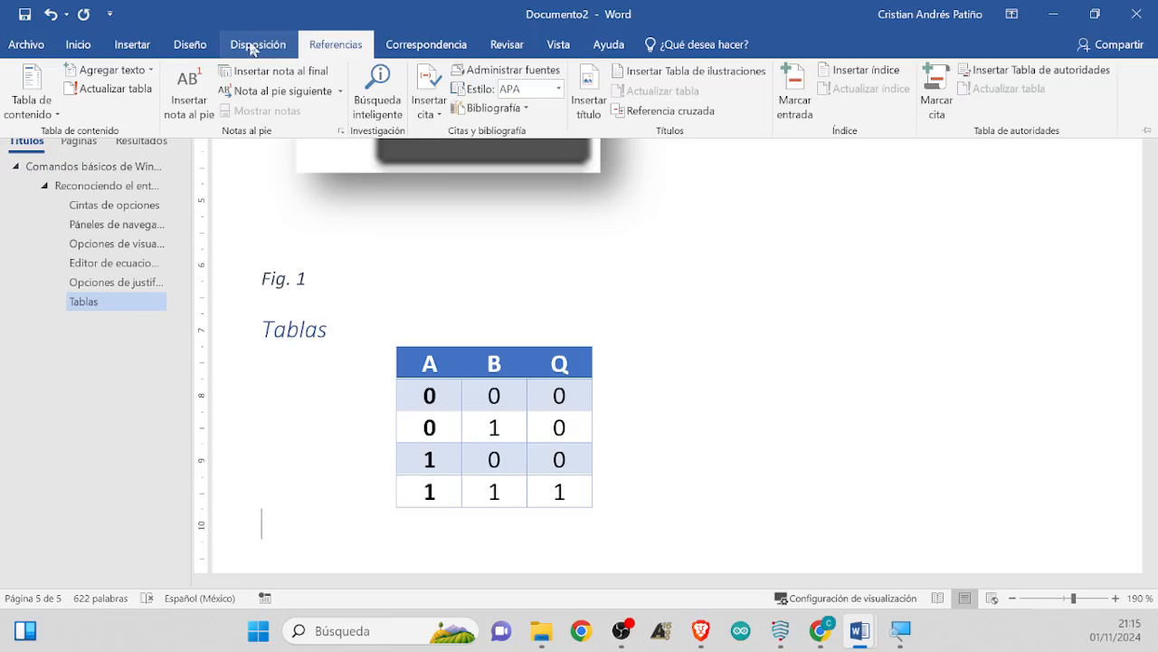
click(254, 47)
click(325, 48)
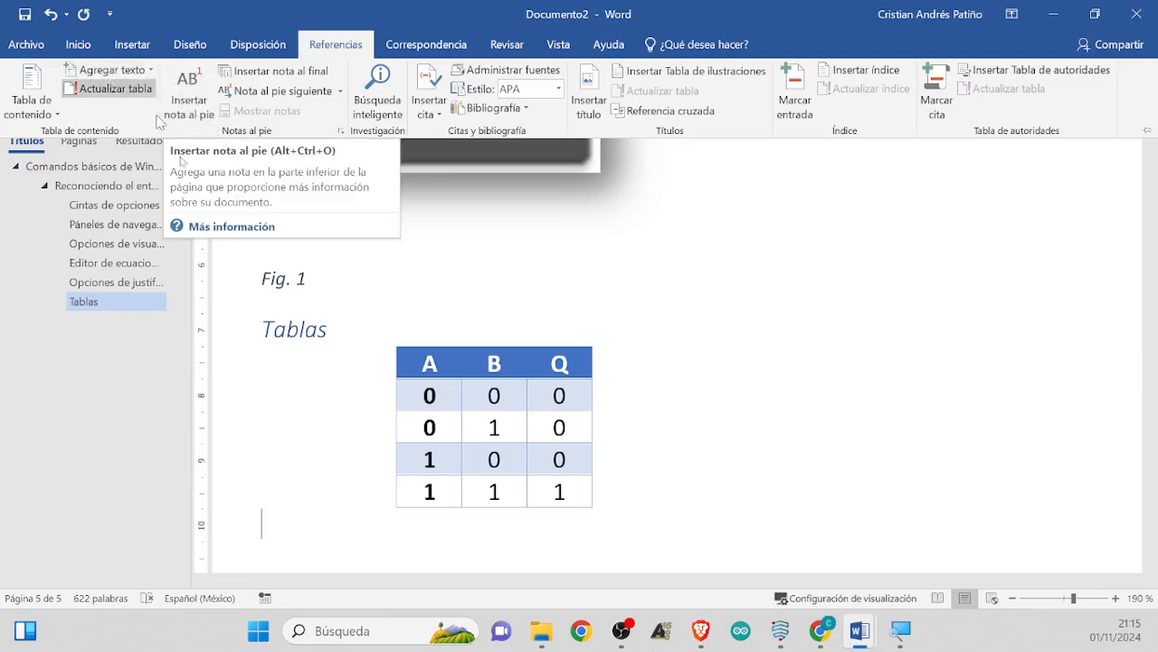
click(341, 540)
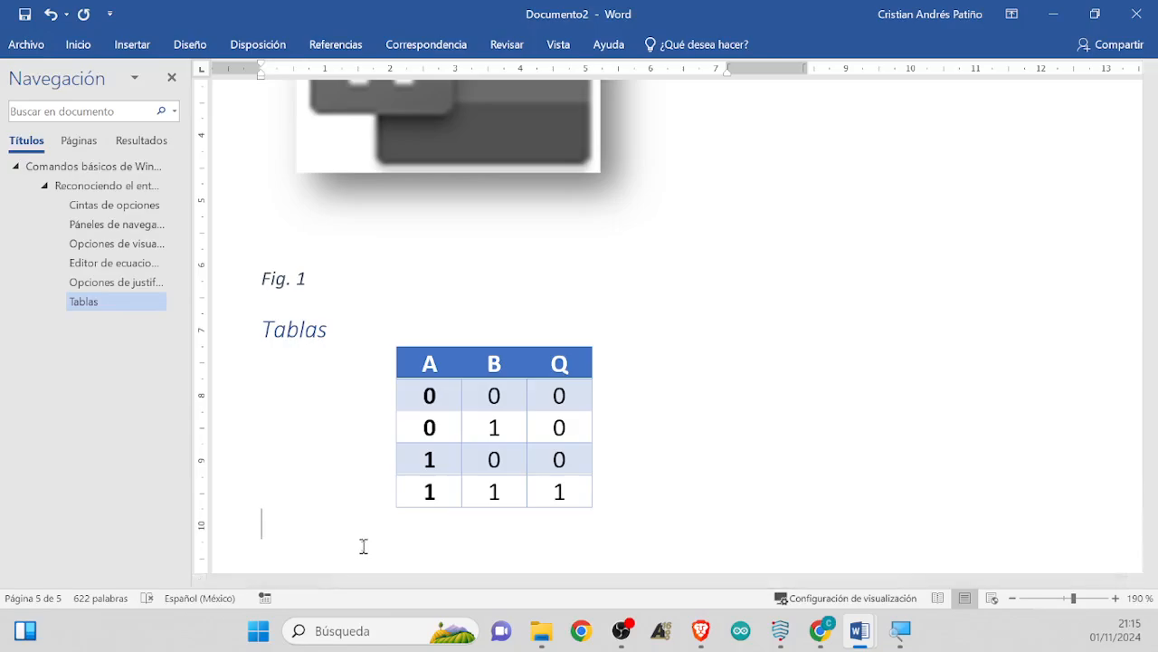
Add a blank page at the start of the document, before the "Comandos básicos de Windows" title, and place the cursor on it
key(ctrl+Home)
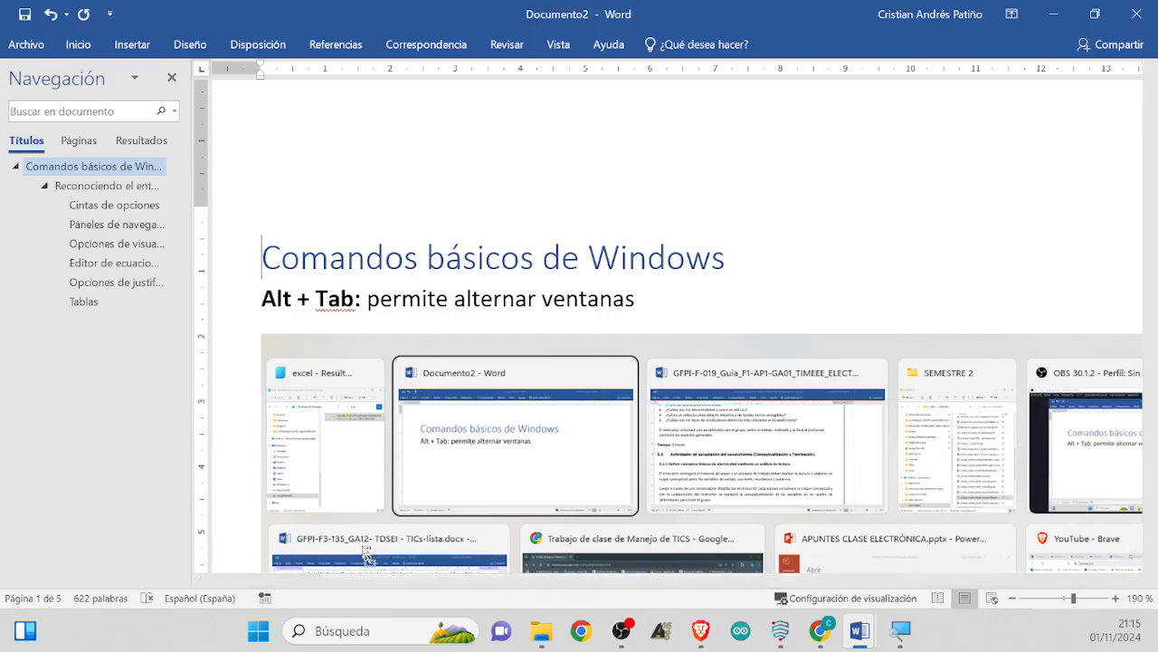
scroll(366, 554, up, 3)
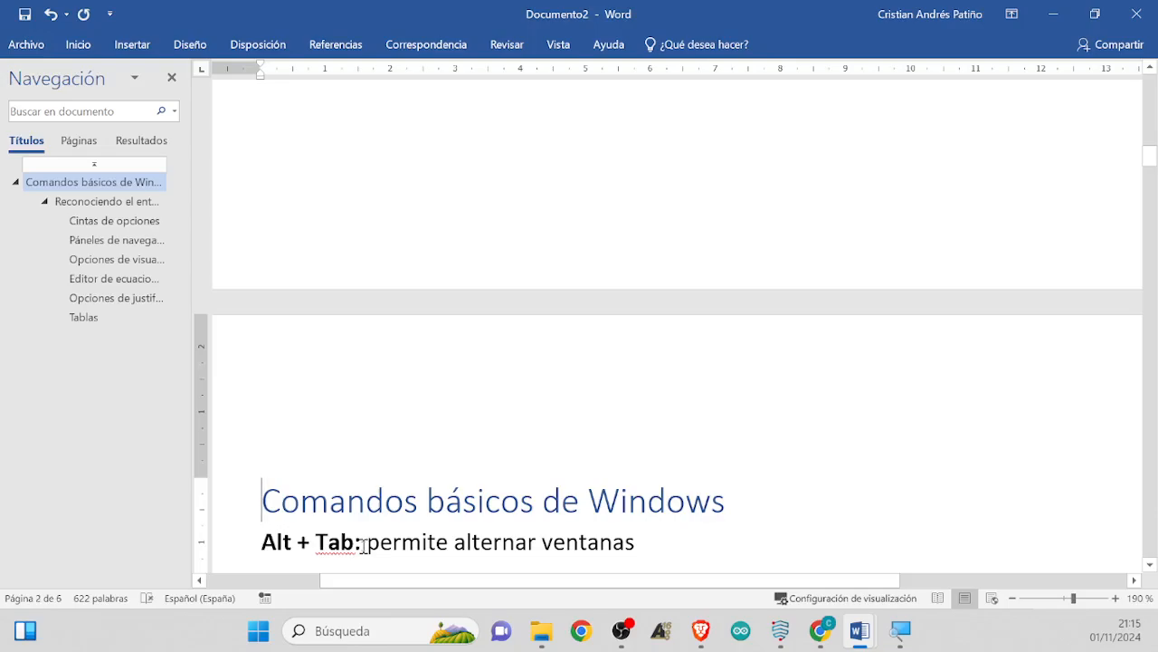
key(ctrl+Home)
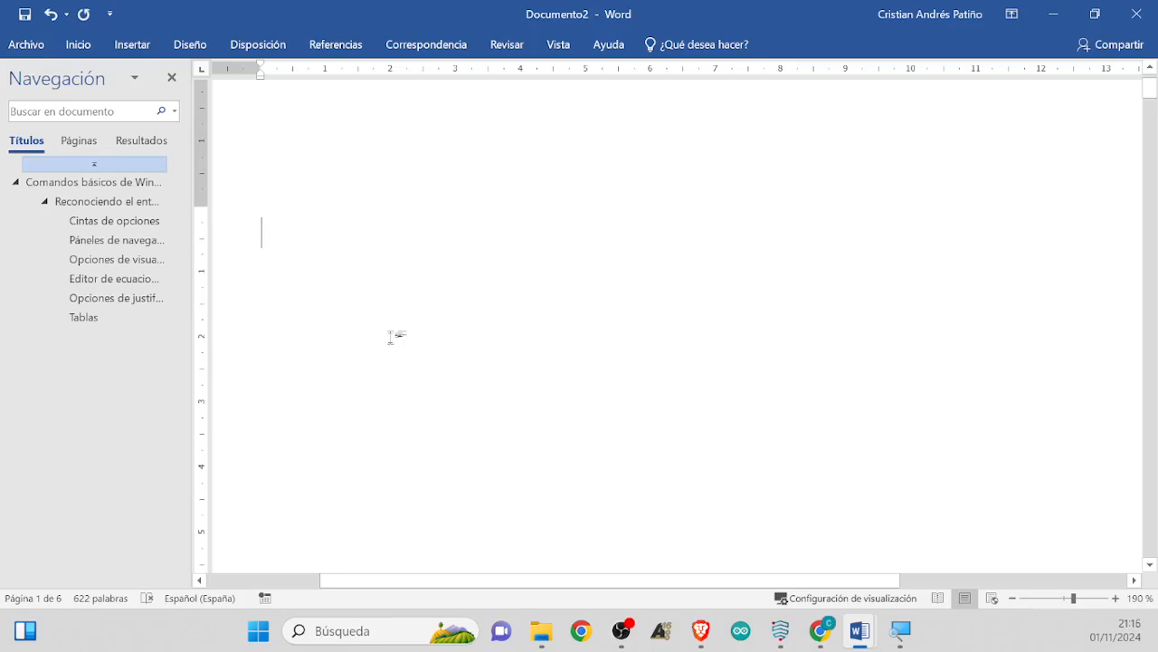
Try the "Tabla manual" table of contents on the blank first page and undo its insertion
click(343, 47)
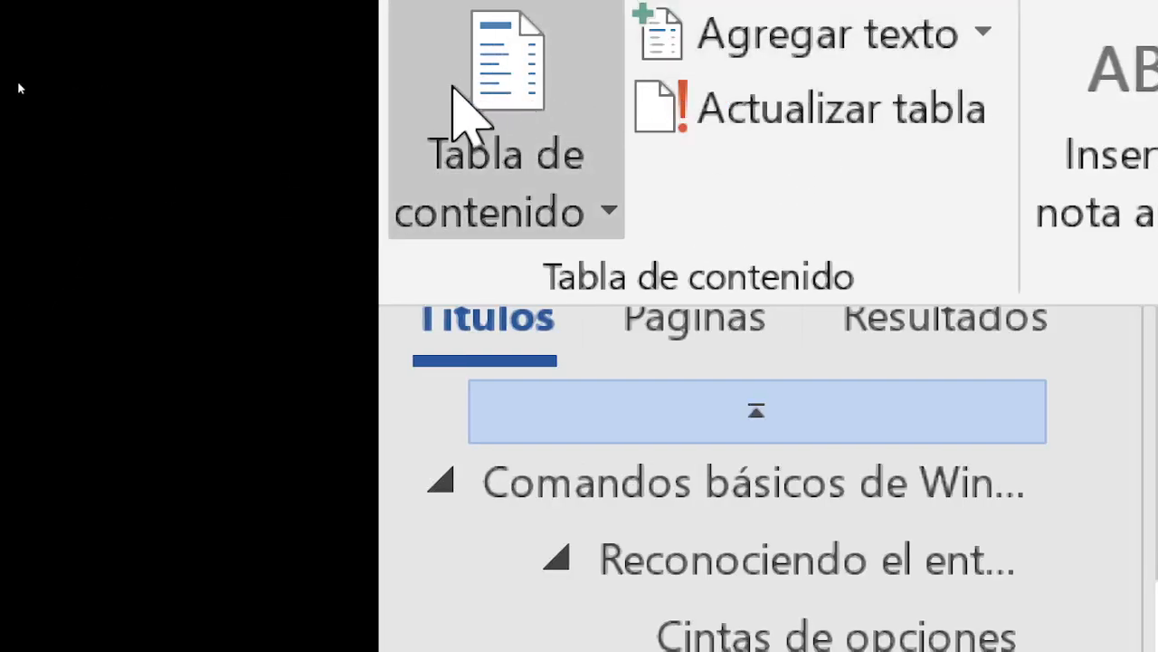
click(446, 89)
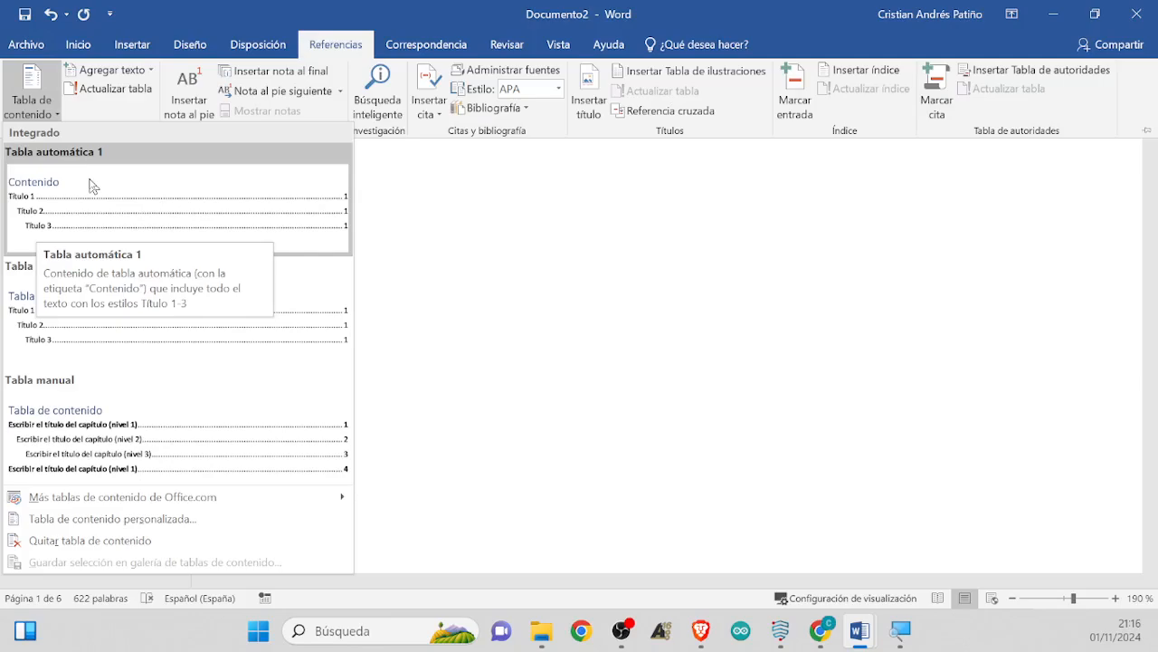
click(118, 445)
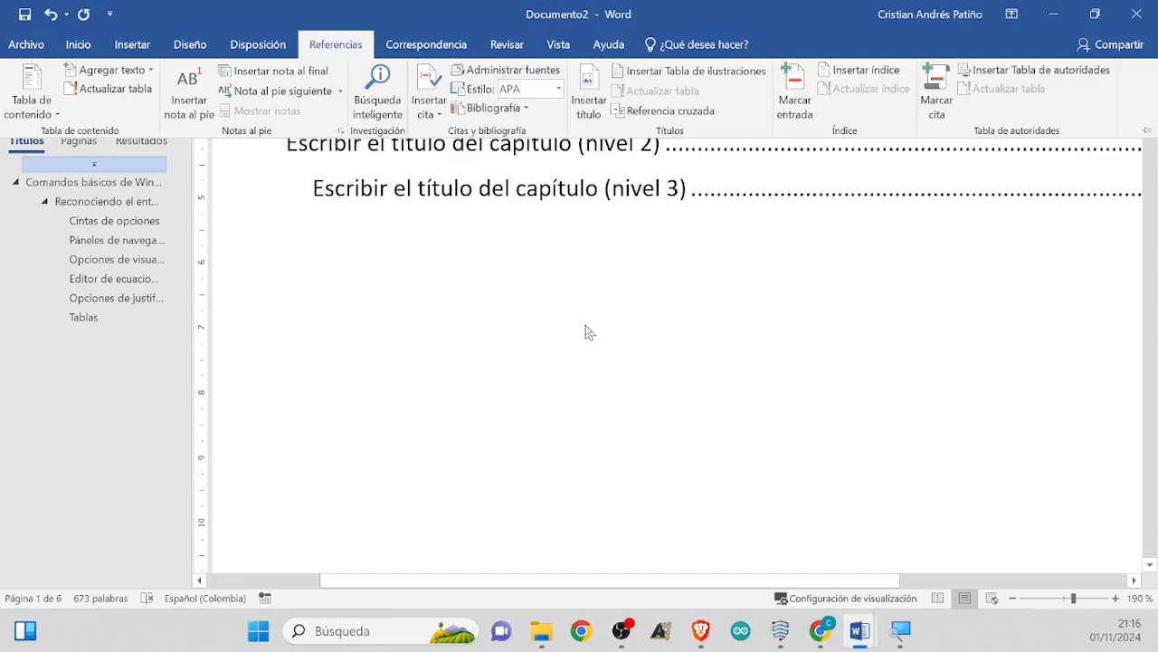
scroll(606, 380, down, 7)
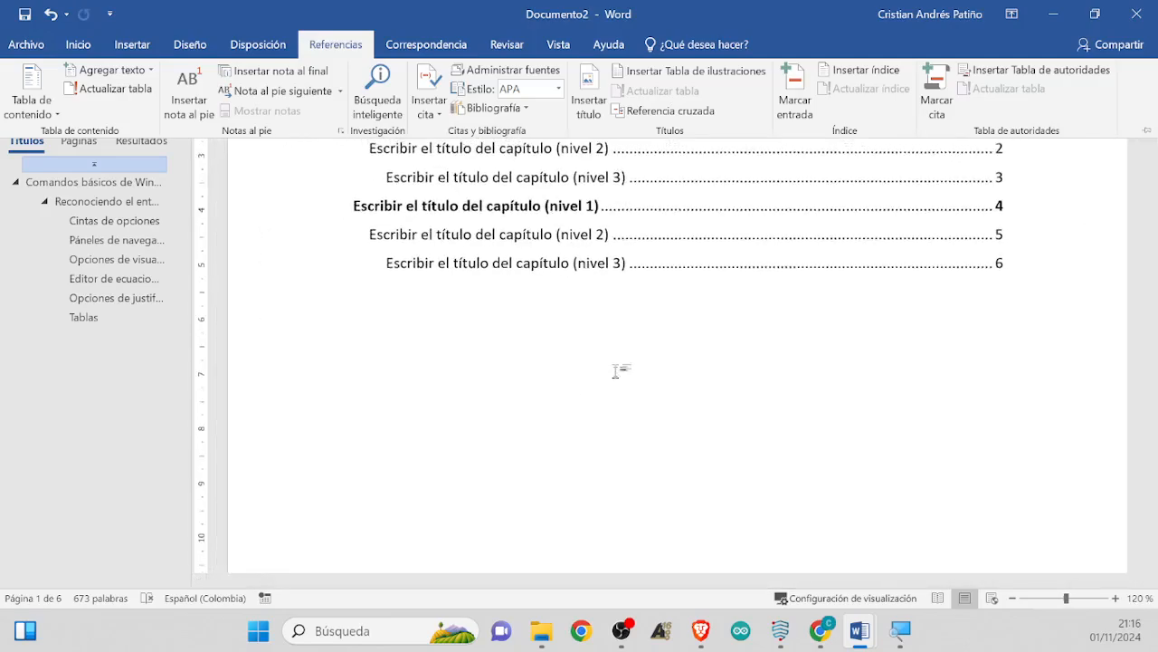
scroll(615, 369, up, 3)
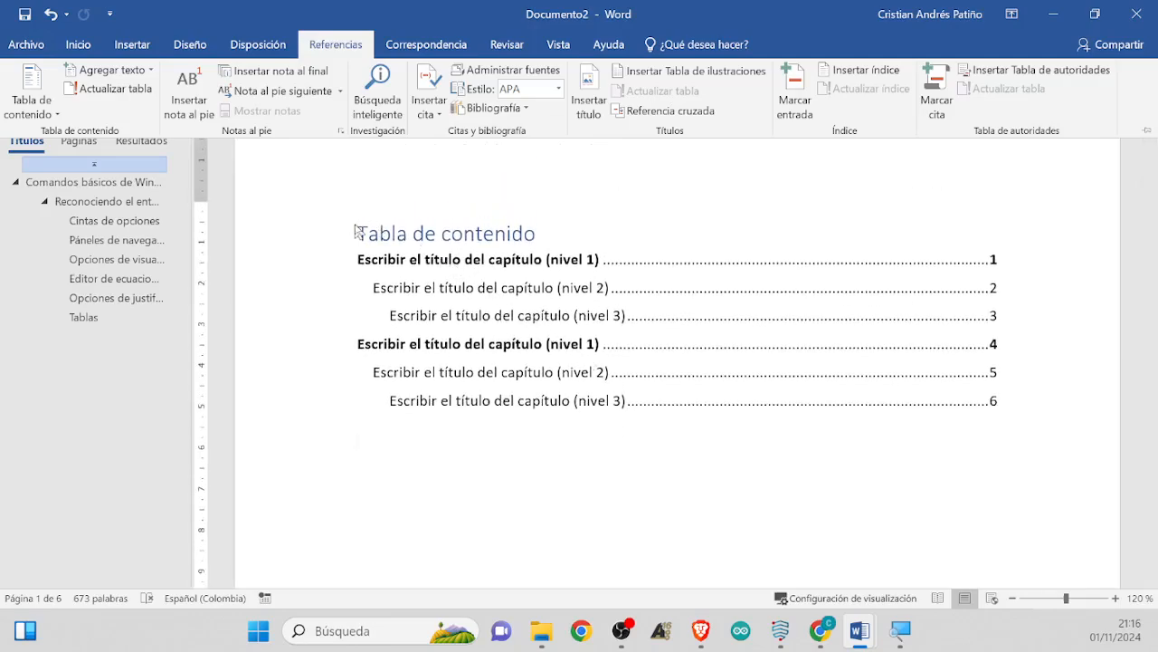
click(357, 231)
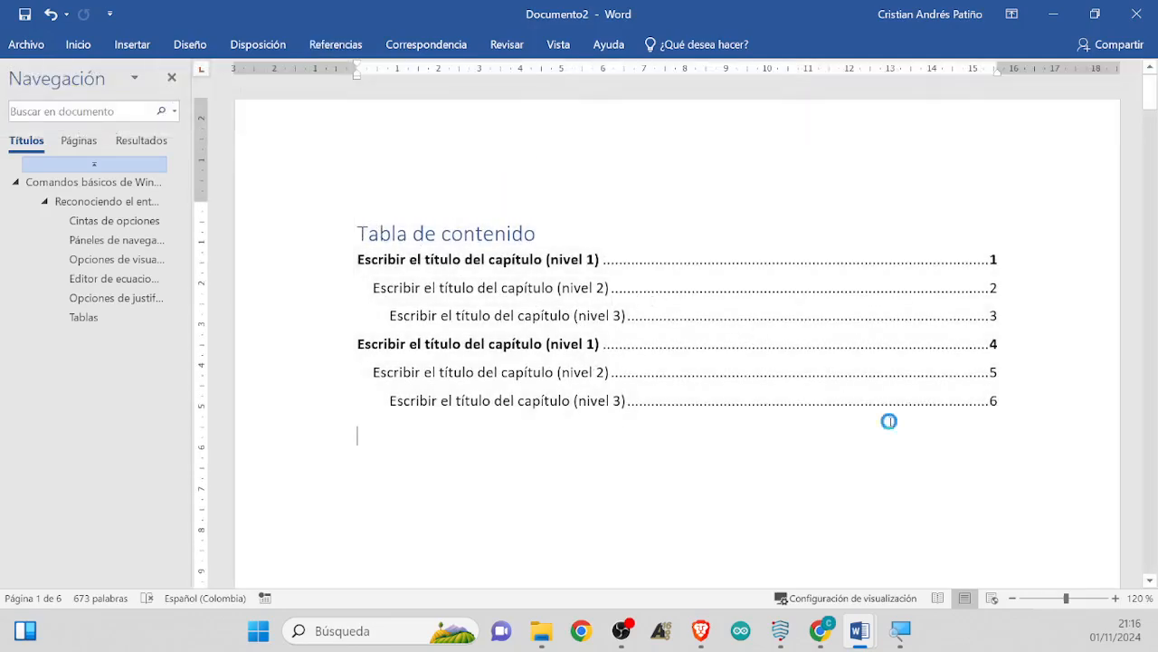
key(ctrl+z)
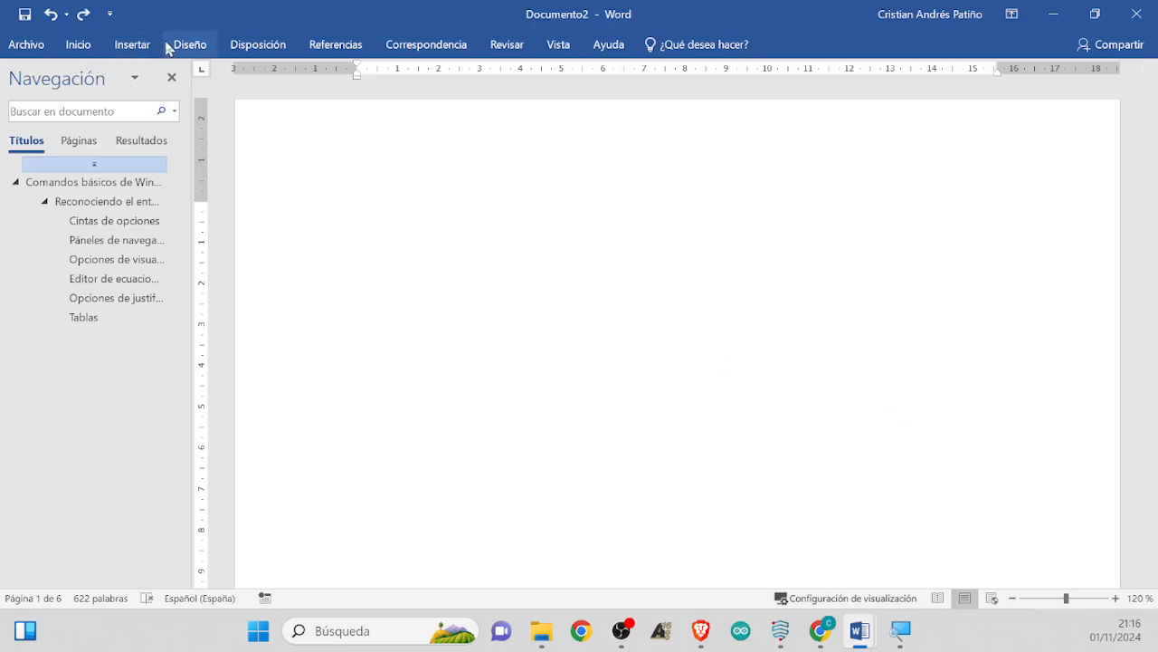
Insert the "Tabla automática 1" table of contents on the blank first page
click(189, 45)
click(152, 46)
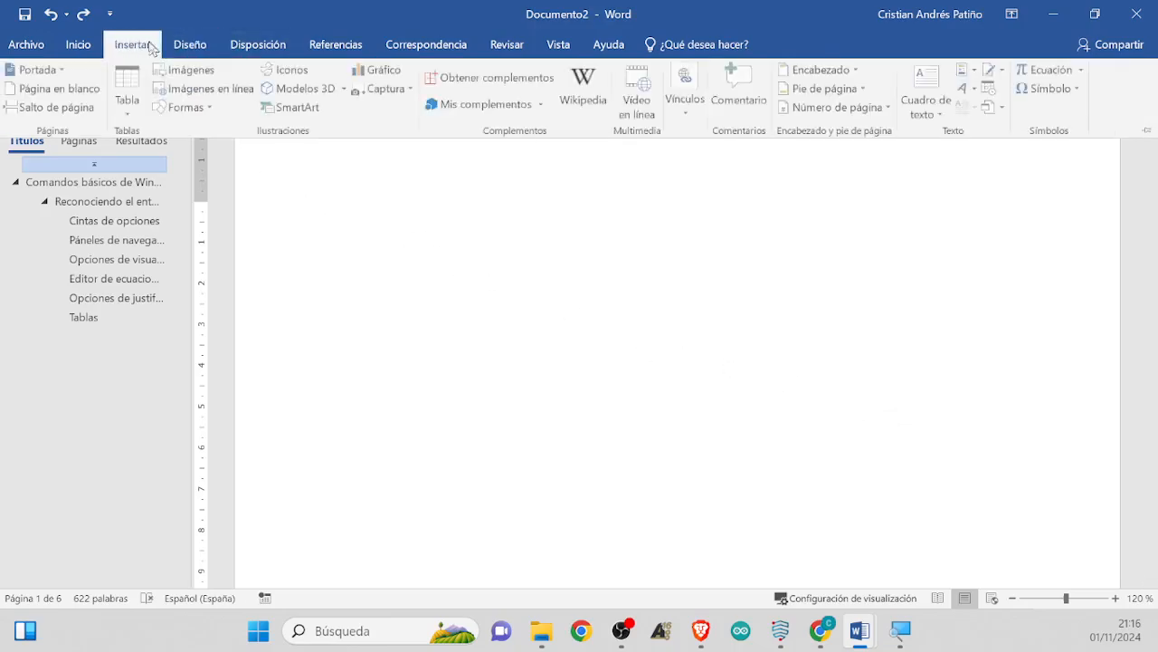
click(333, 44)
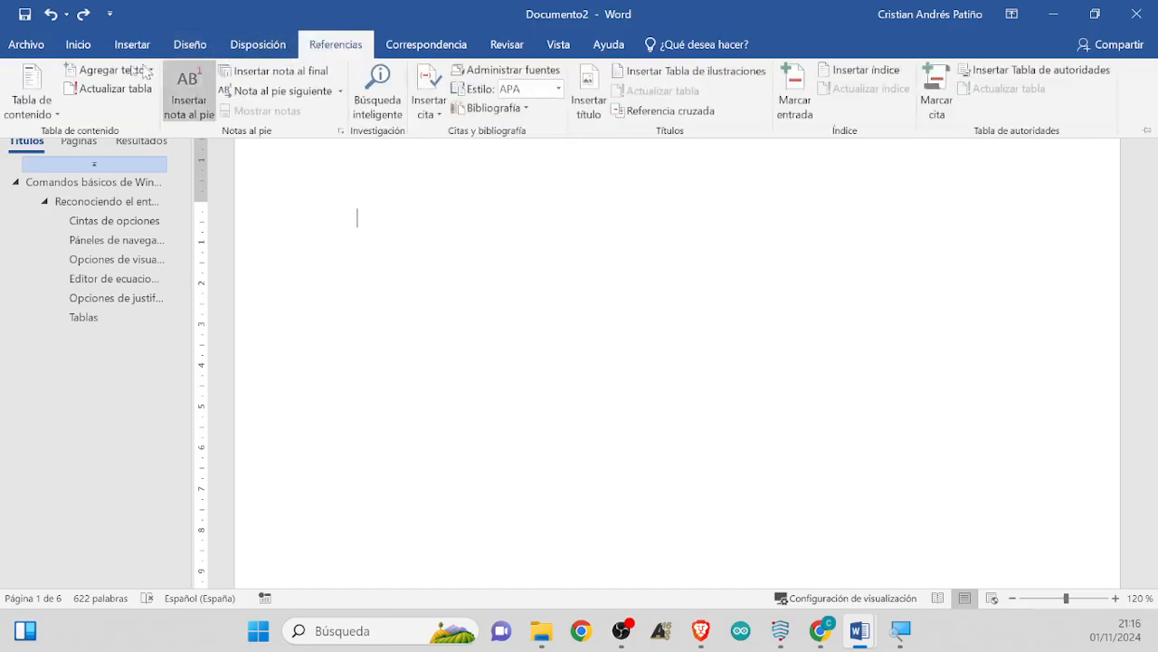
click(35, 97)
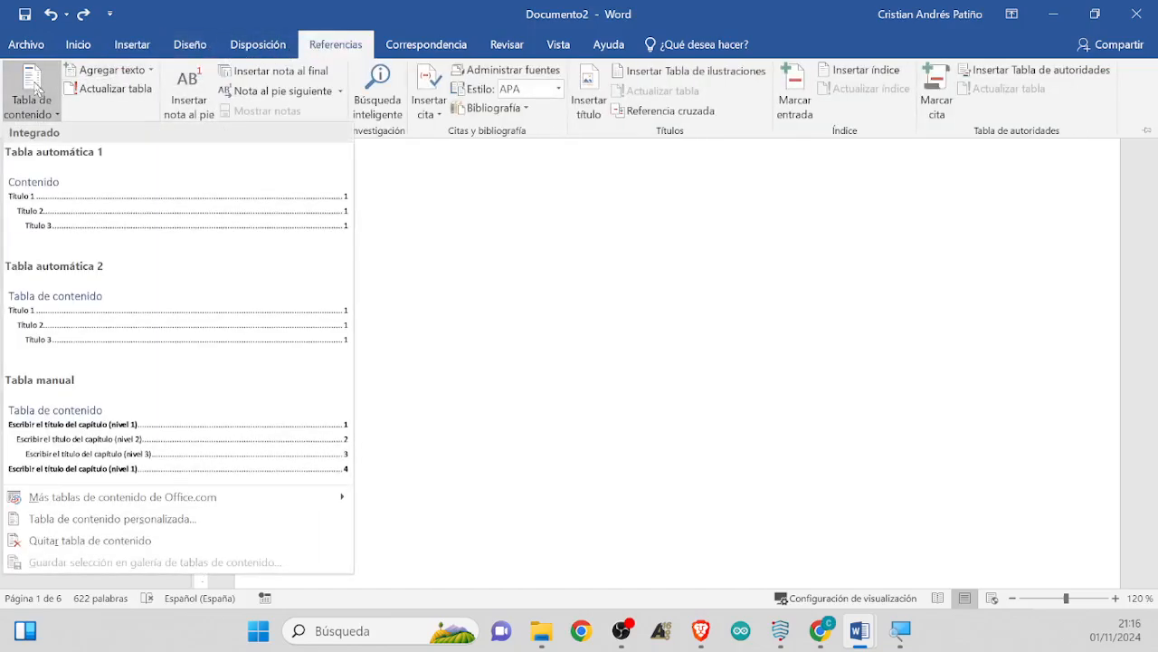
click(69, 188)
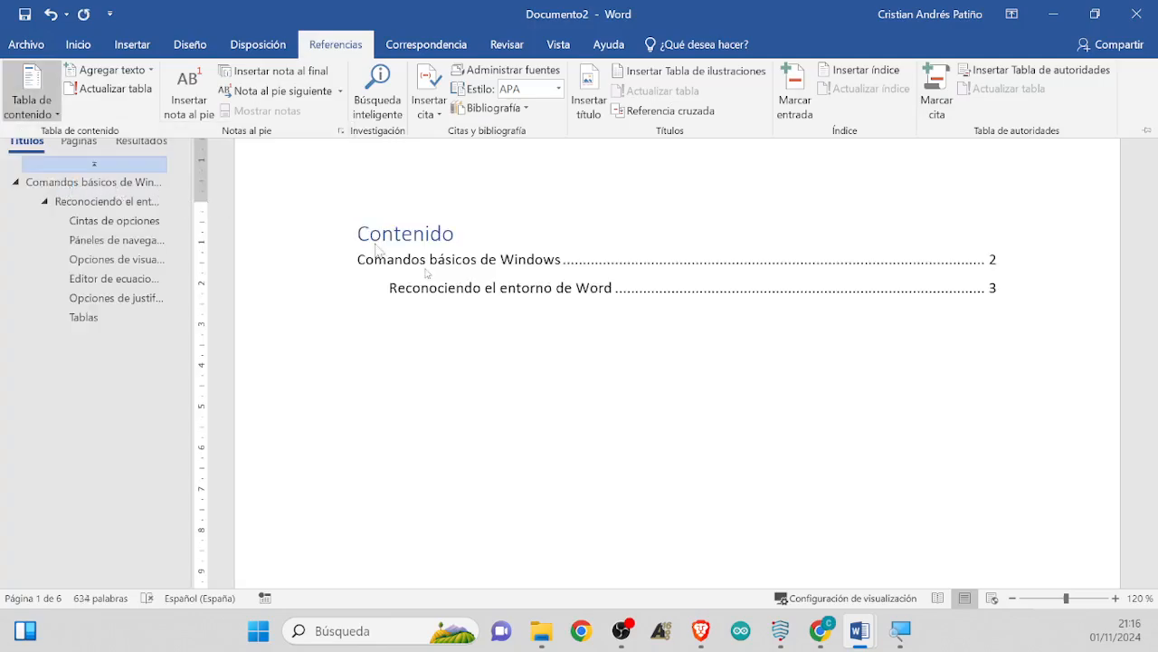
click(492, 347)
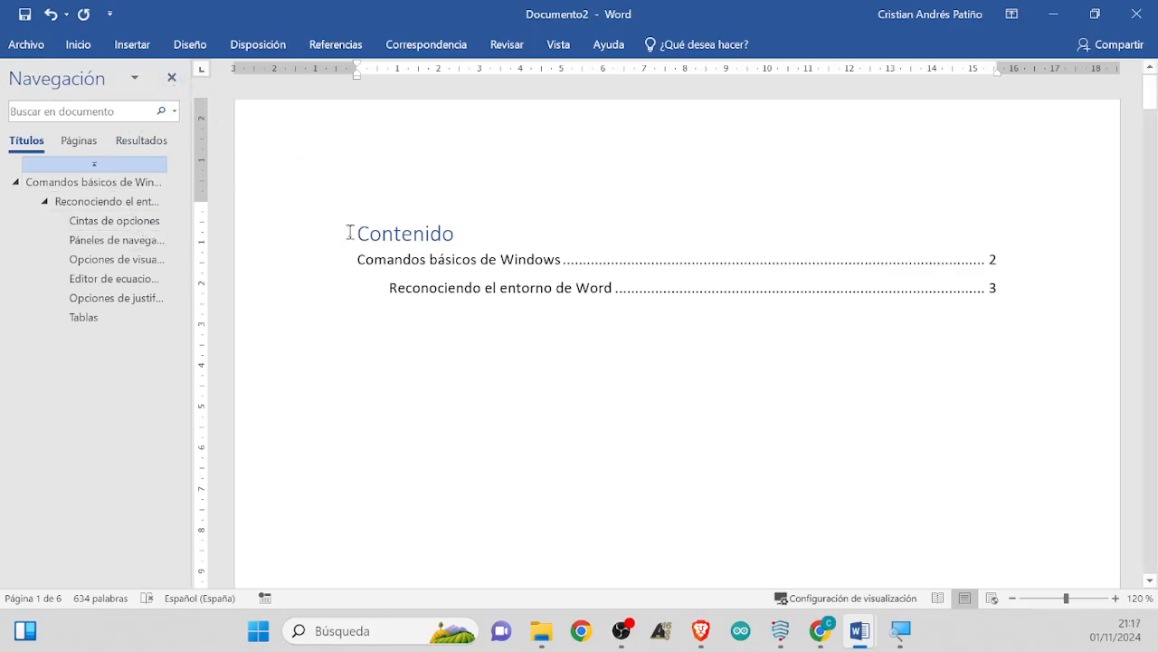
Follow the "Comandos básicos de Windows" and "Reconociendo el entorno de Word" links in the table of contents, returning to the first page after each
ctrl+click(412, 261)
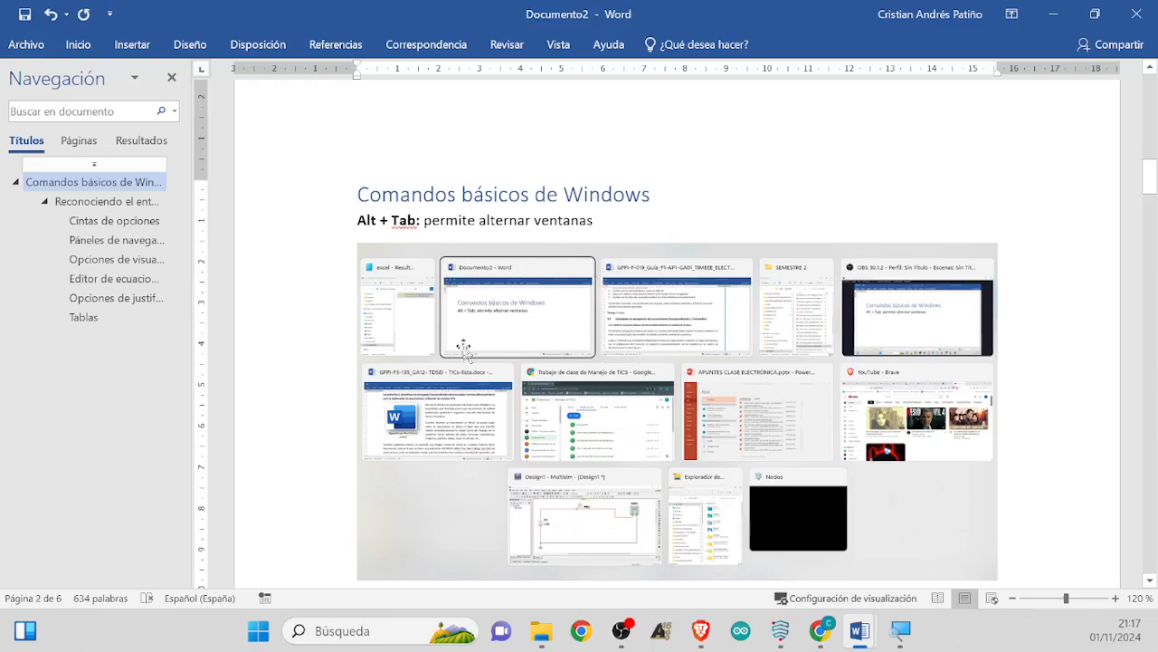
key(ctrl+Home)
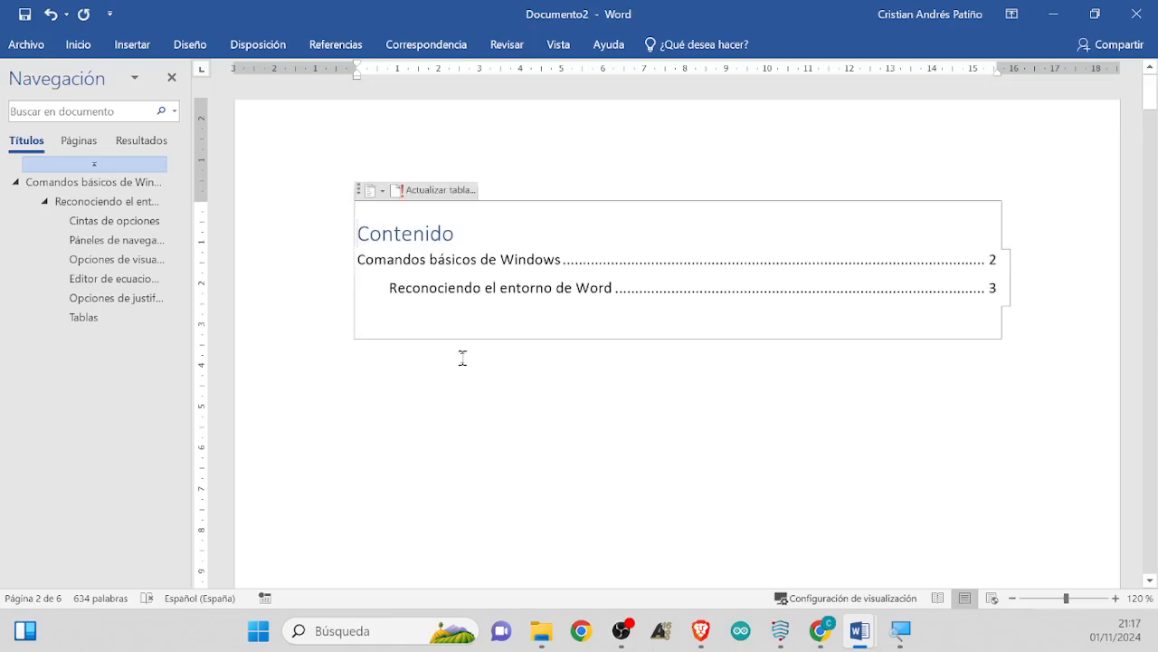
ctrl+click(465, 287)
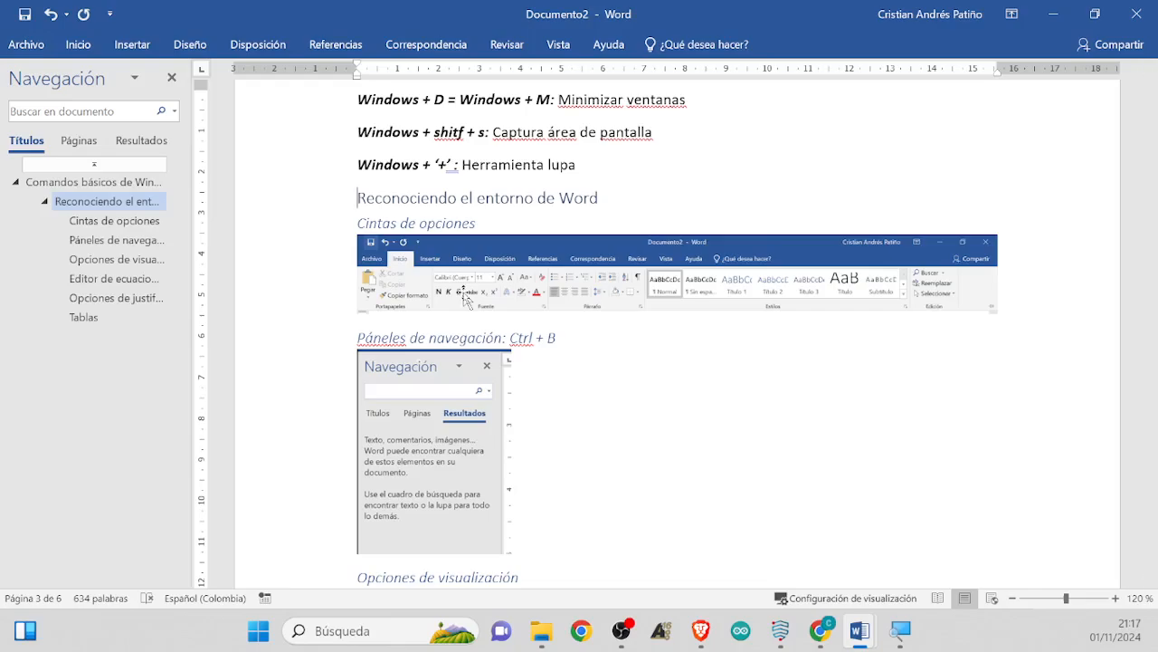
scroll(561, 389, up, 1)
scroll(651, 480, down, 1)
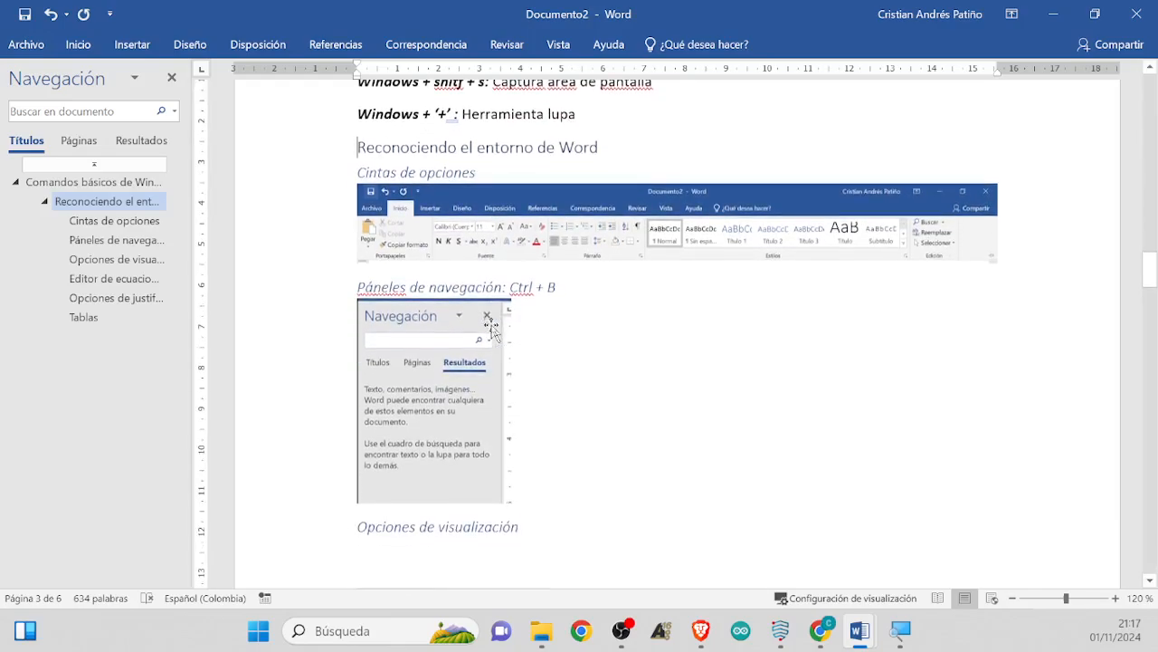
scroll(743, 564, up, 1)
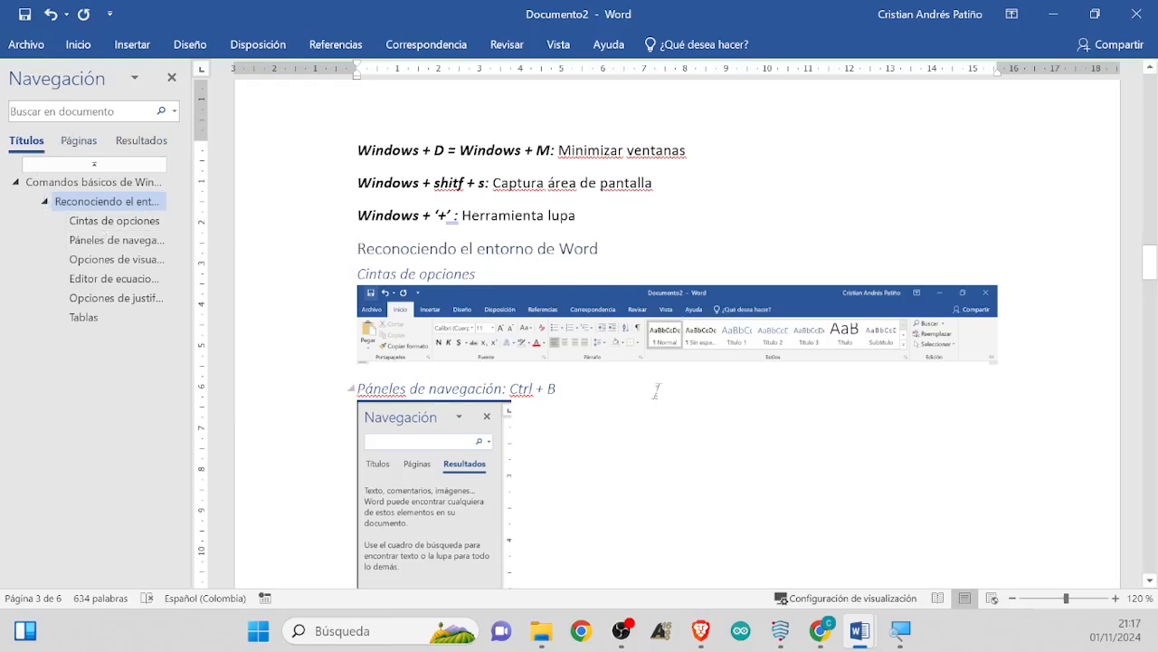
scroll(656, 389, up, 15)
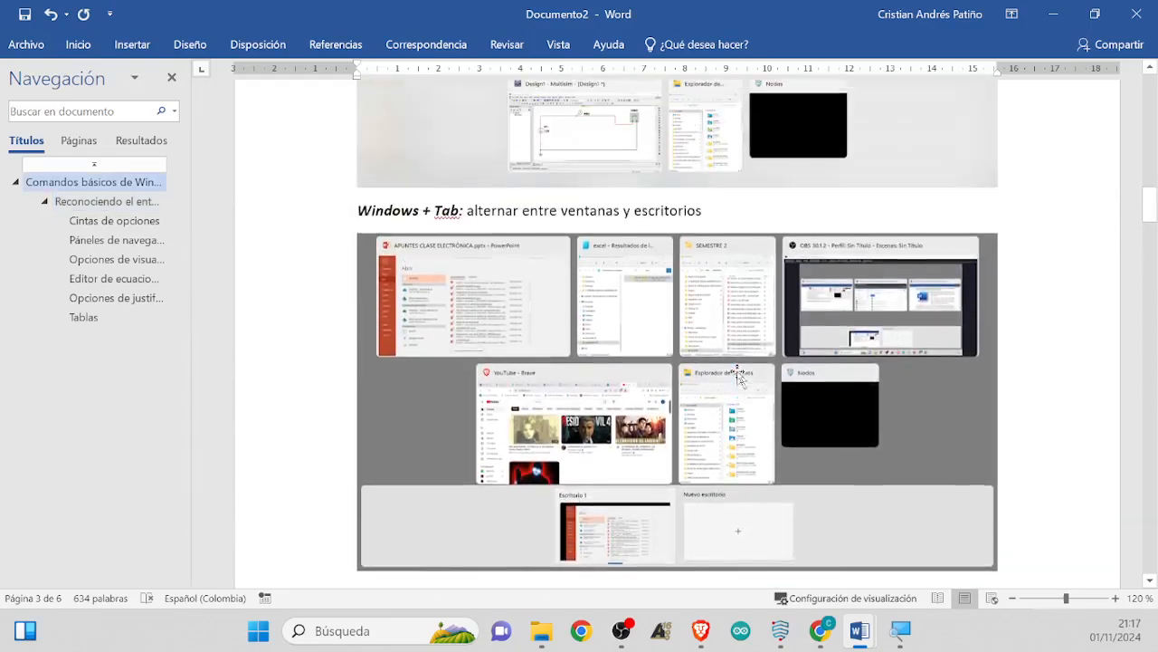
scroll(773, 367, up, 1)
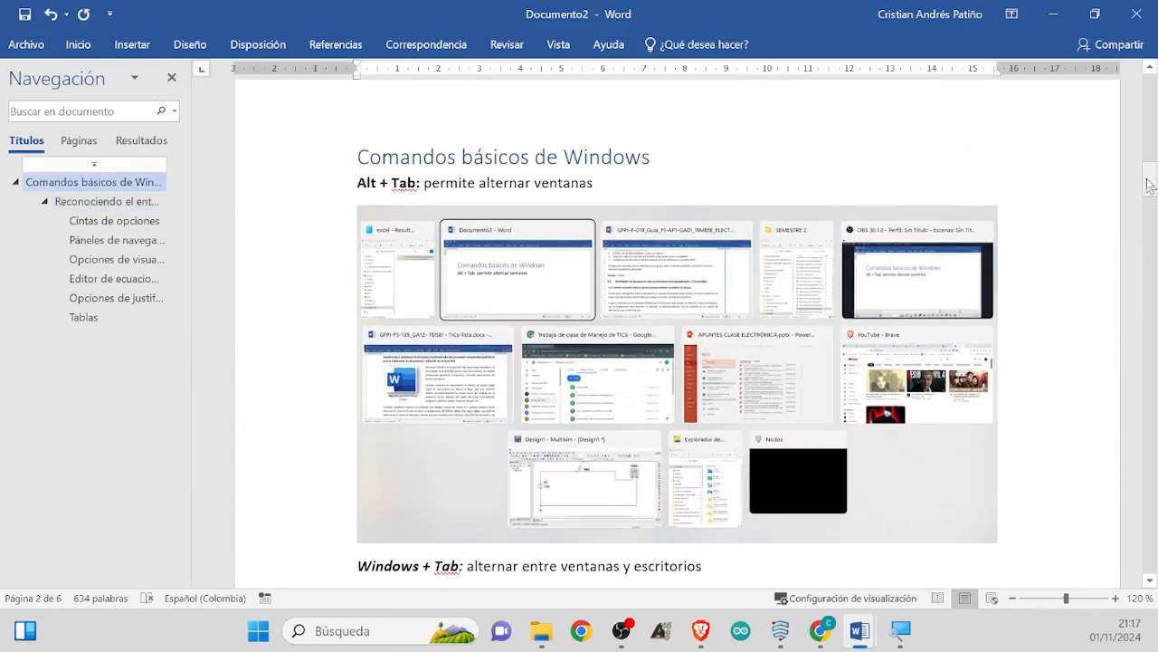
drag(1150, 179, 1149, 92)
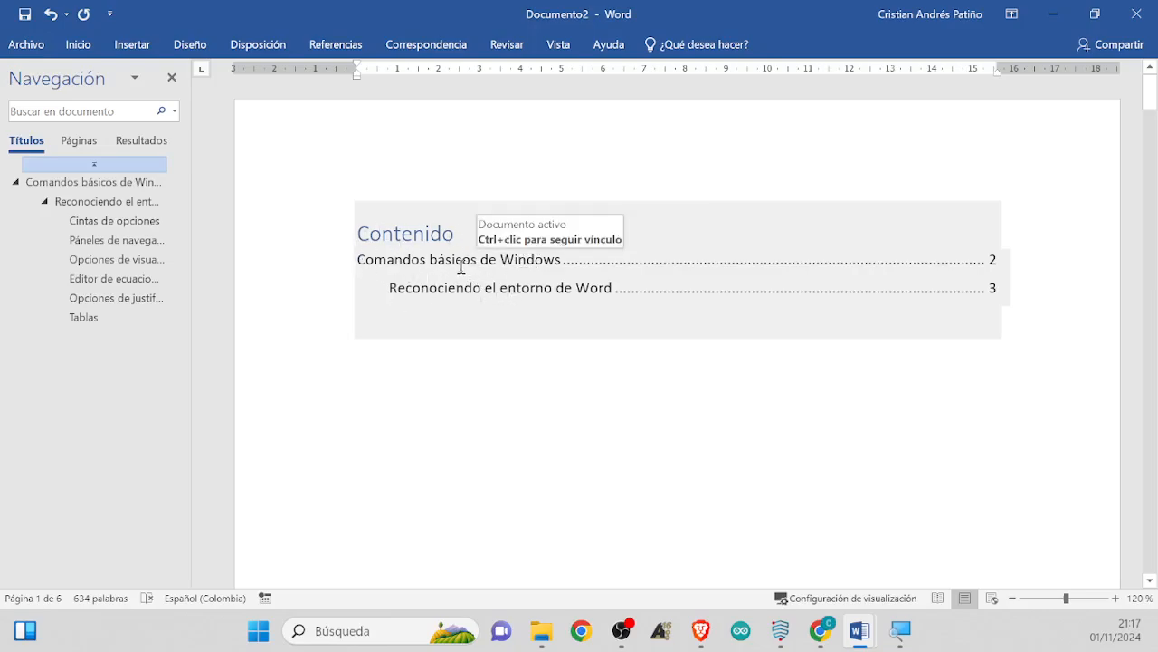
Add the heading "OTROS" below the truth table in the "Tablas" section and apply the Título 2 style to it
click(100, 318)
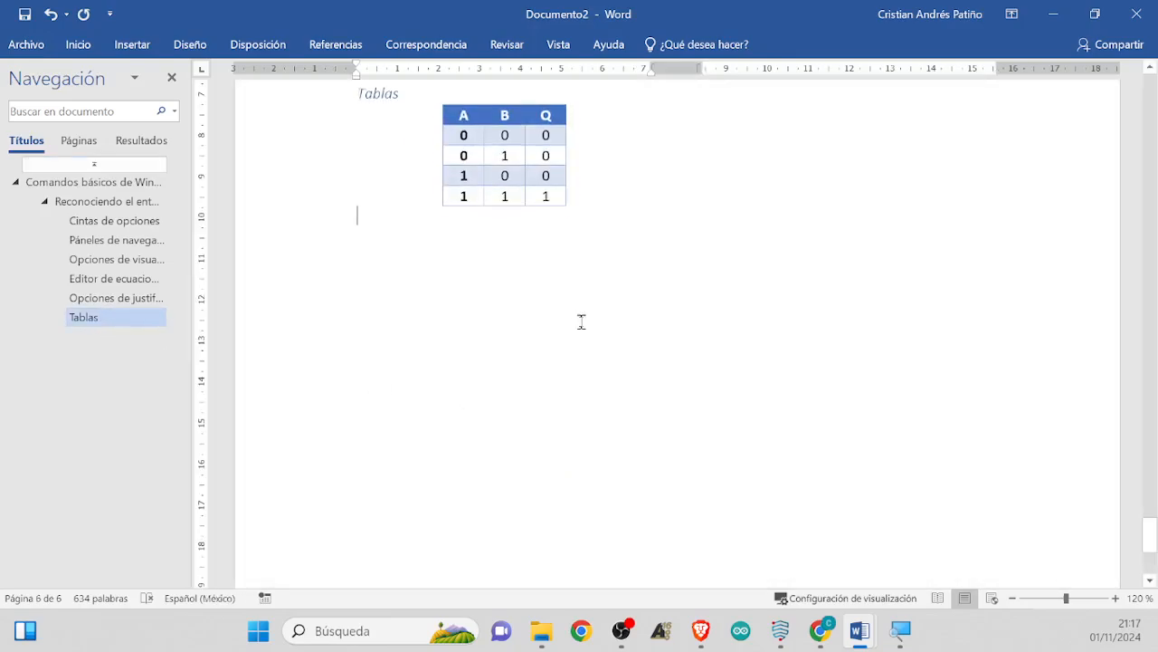
text(OTRO)
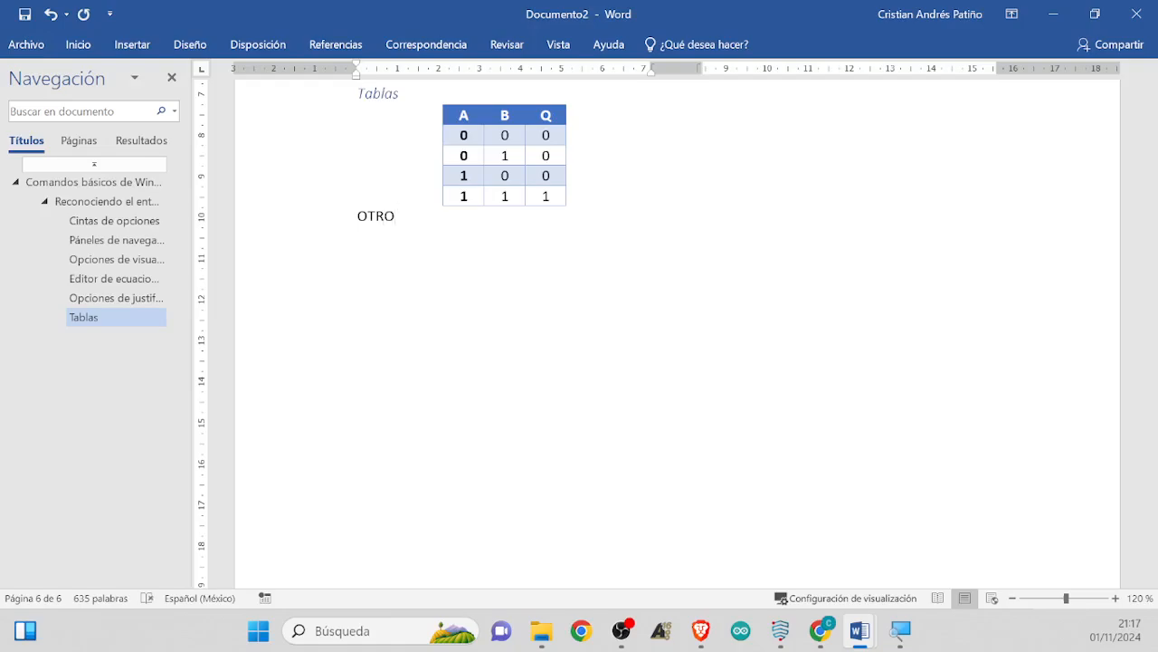
text(S)
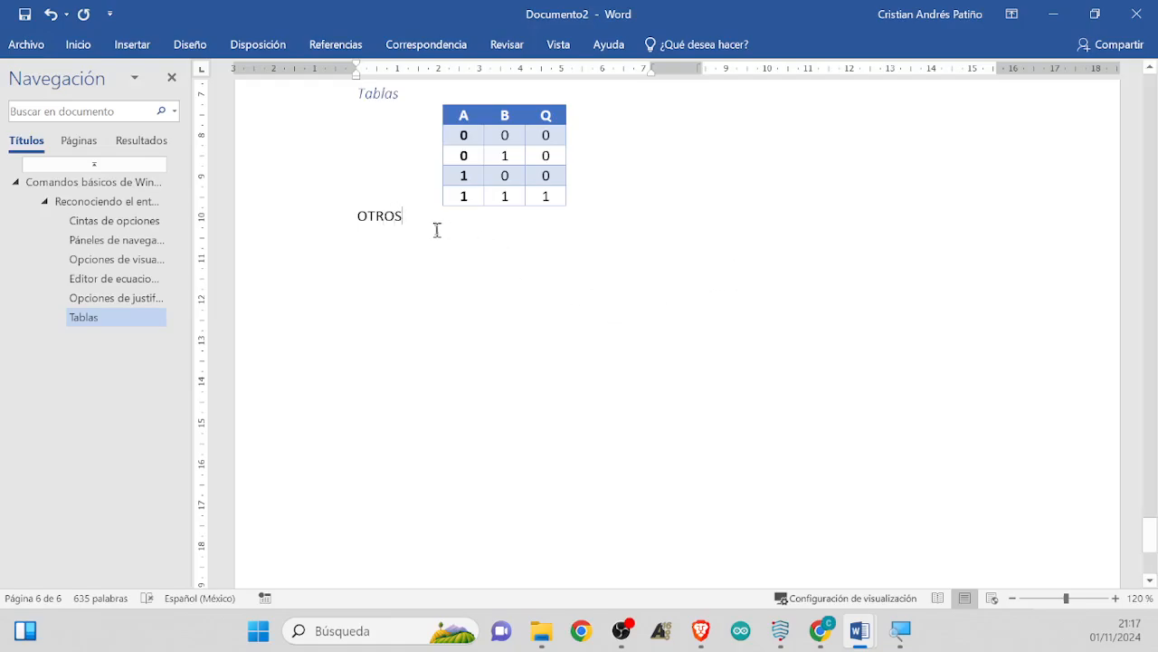
drag(435, 227, 345, 223)
click(523, 175)
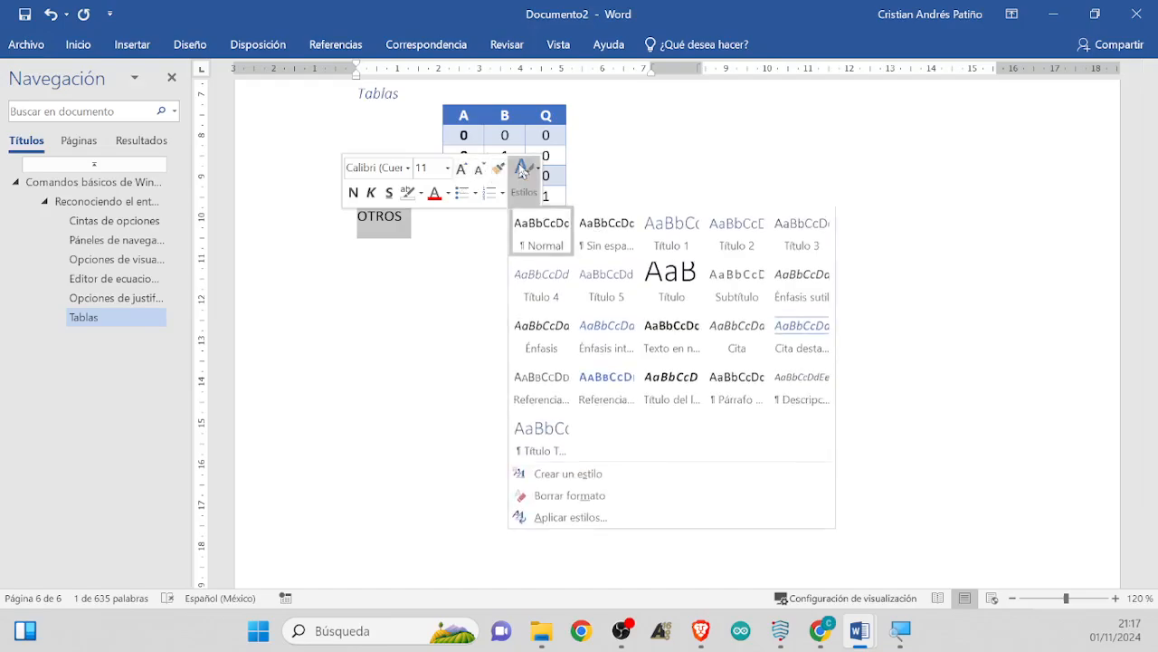
click(739, 230)
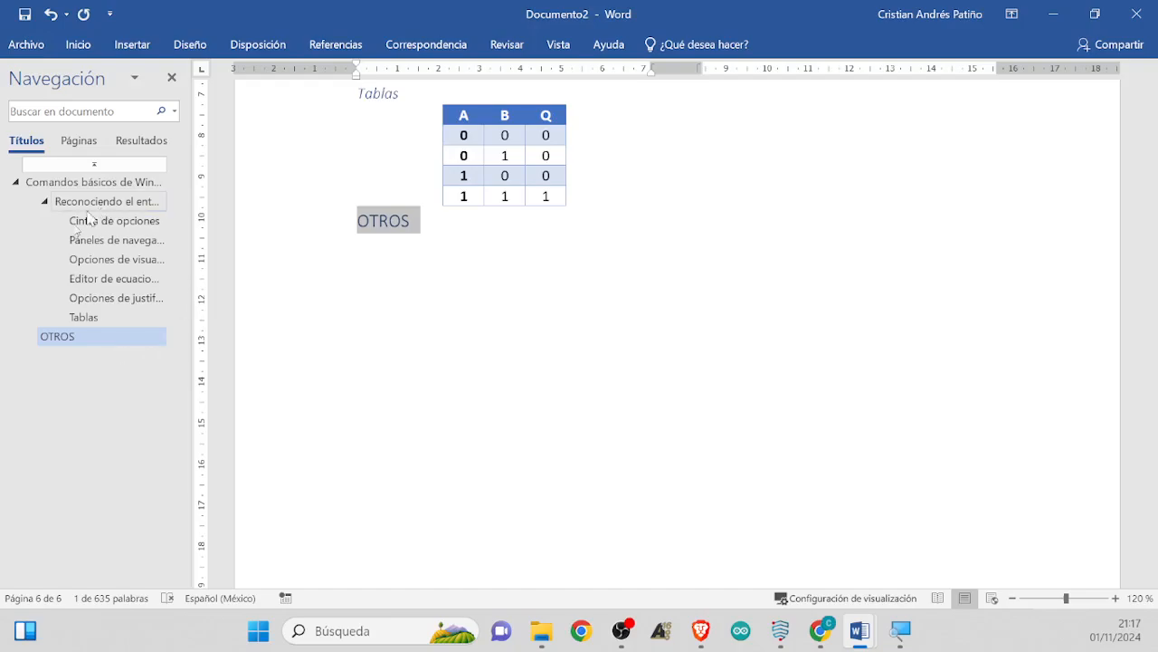
Update the entire table of contents on the first page, including its entries as well as the page numbers
click(90, 182)
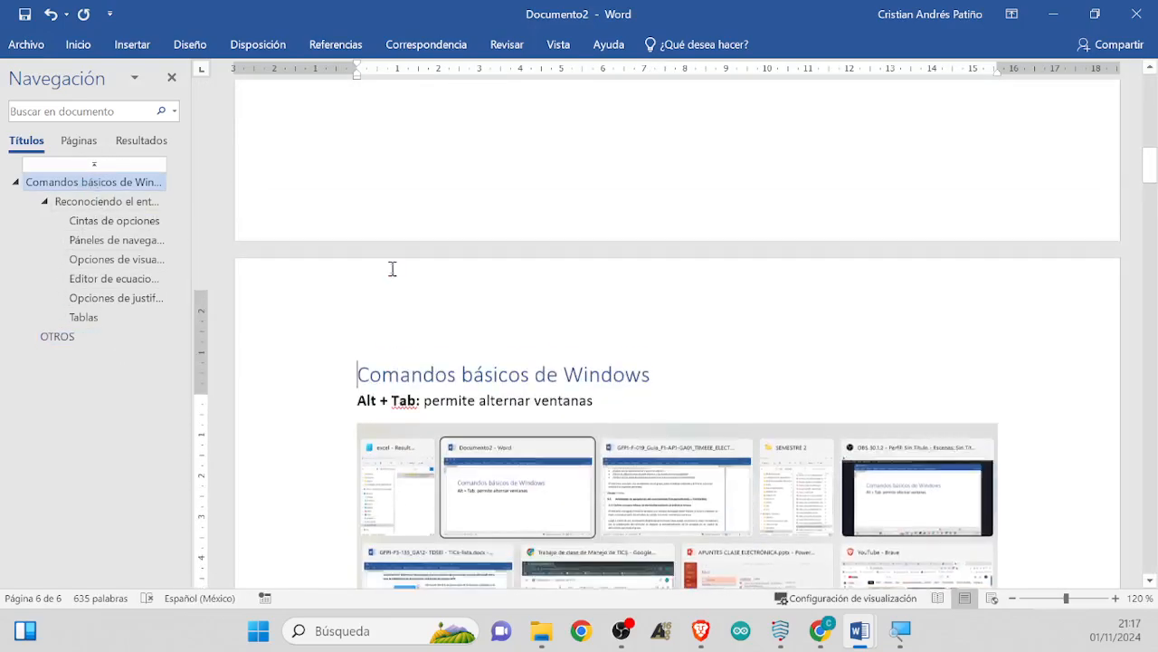
scroll(392, 267, up, 3)
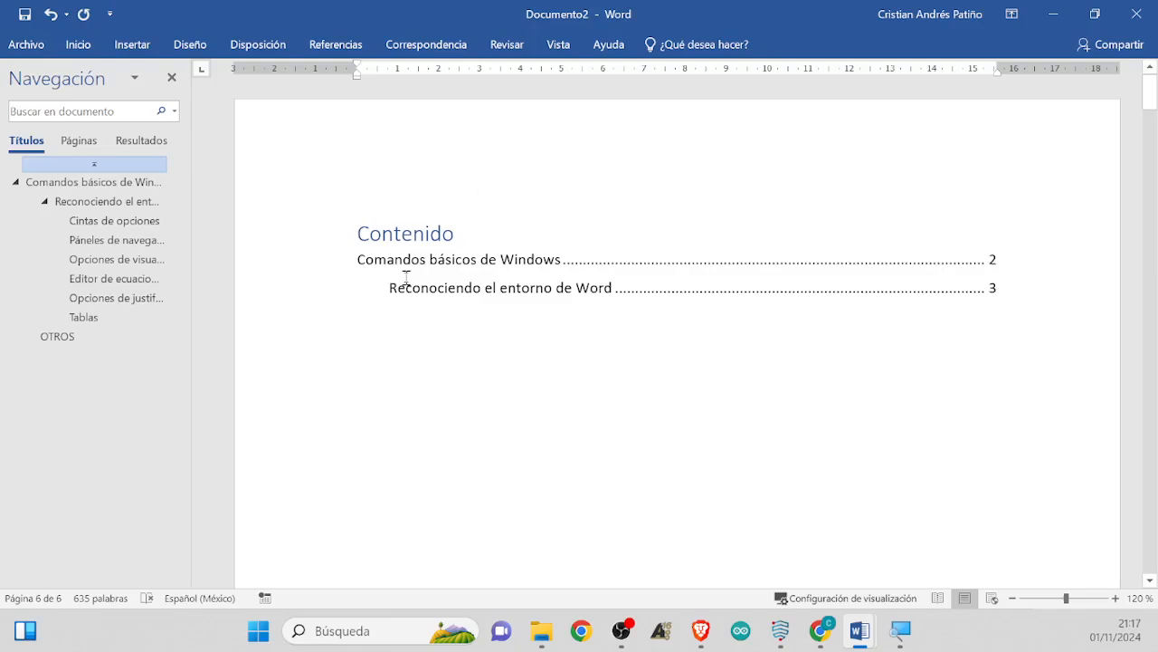
click(404, 263)
click(429, 190)
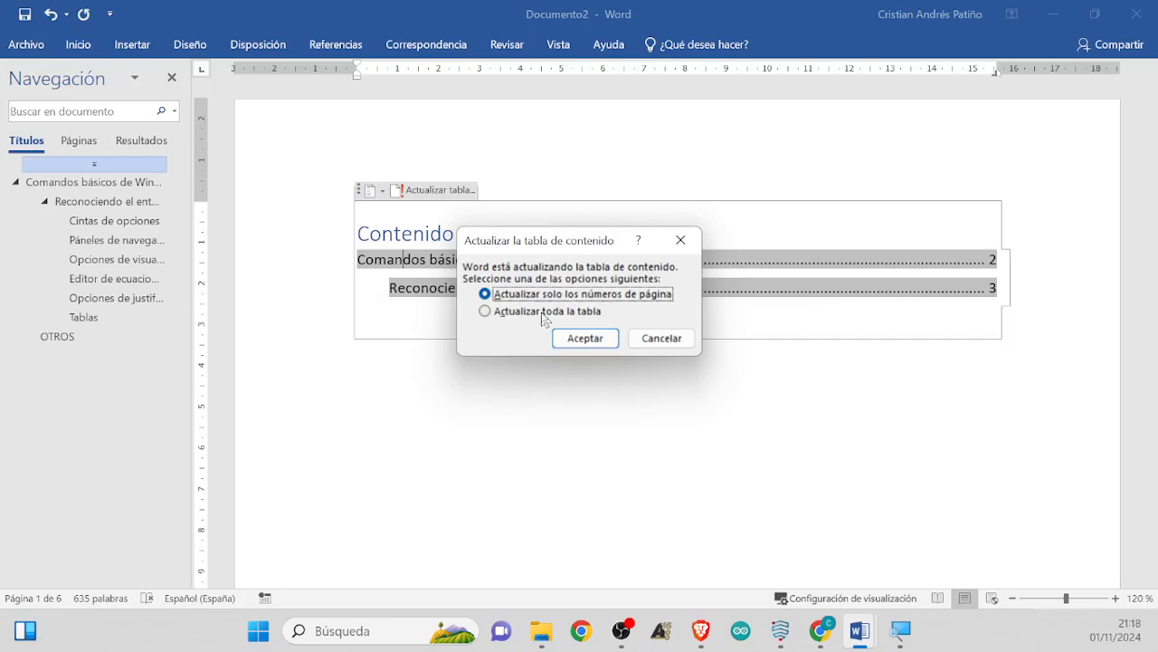
click(543, 312)
click(574, 340)
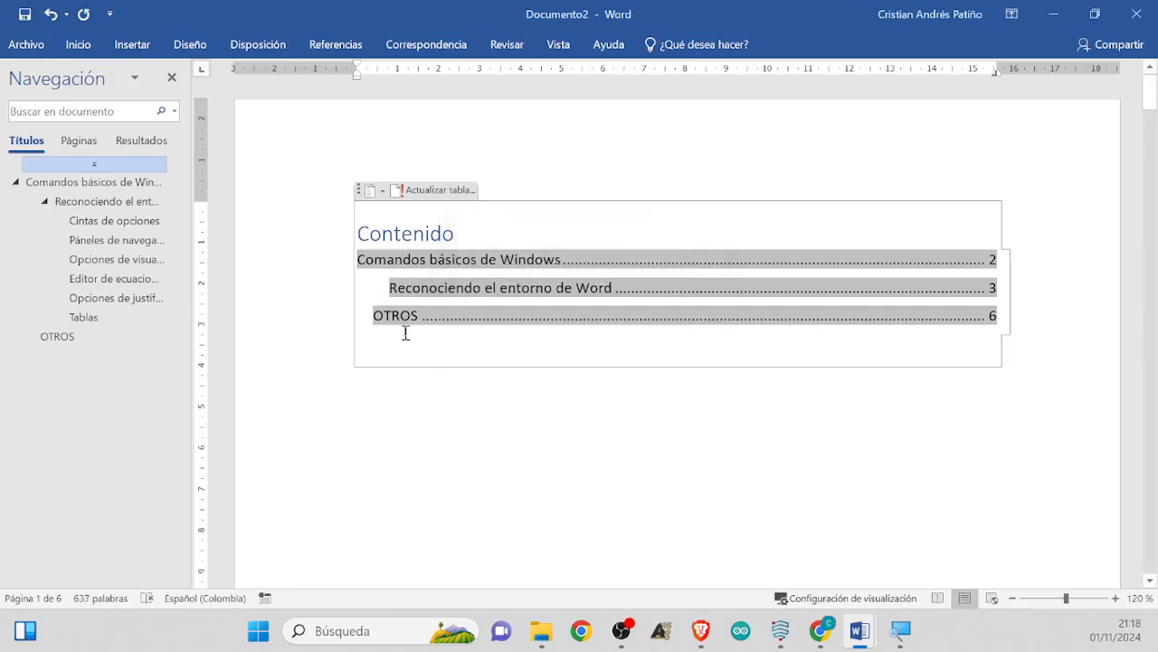
click(477, 413)
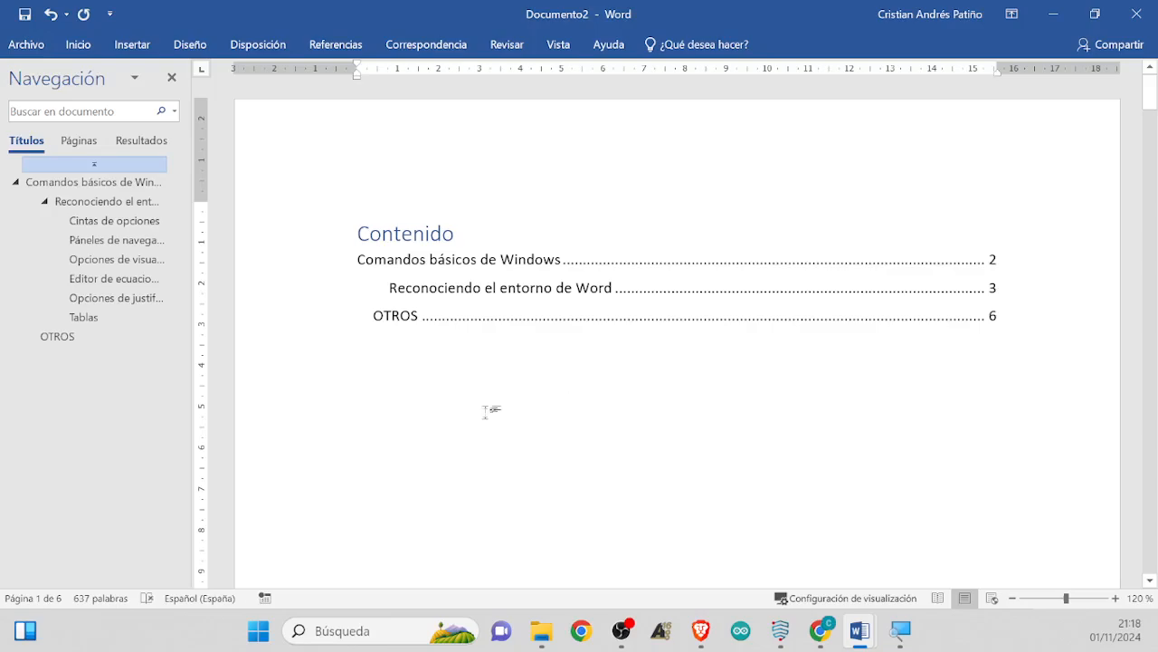
ctrl+scroll(488, 412, up, 5)
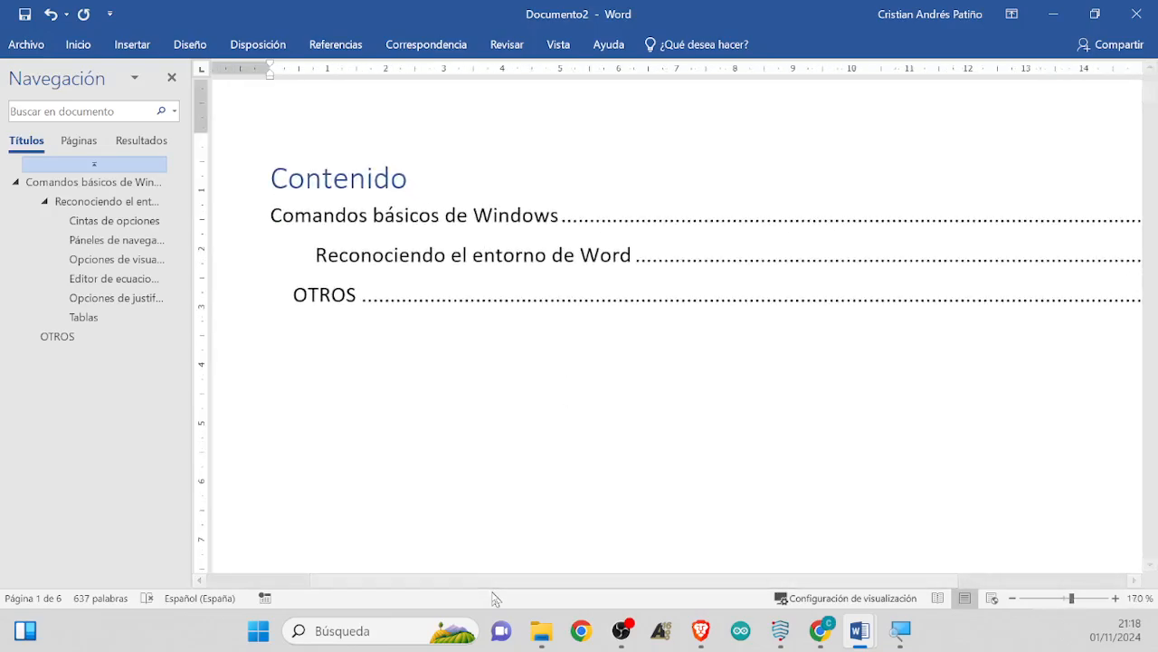
drag(501, 580, 546, 581)
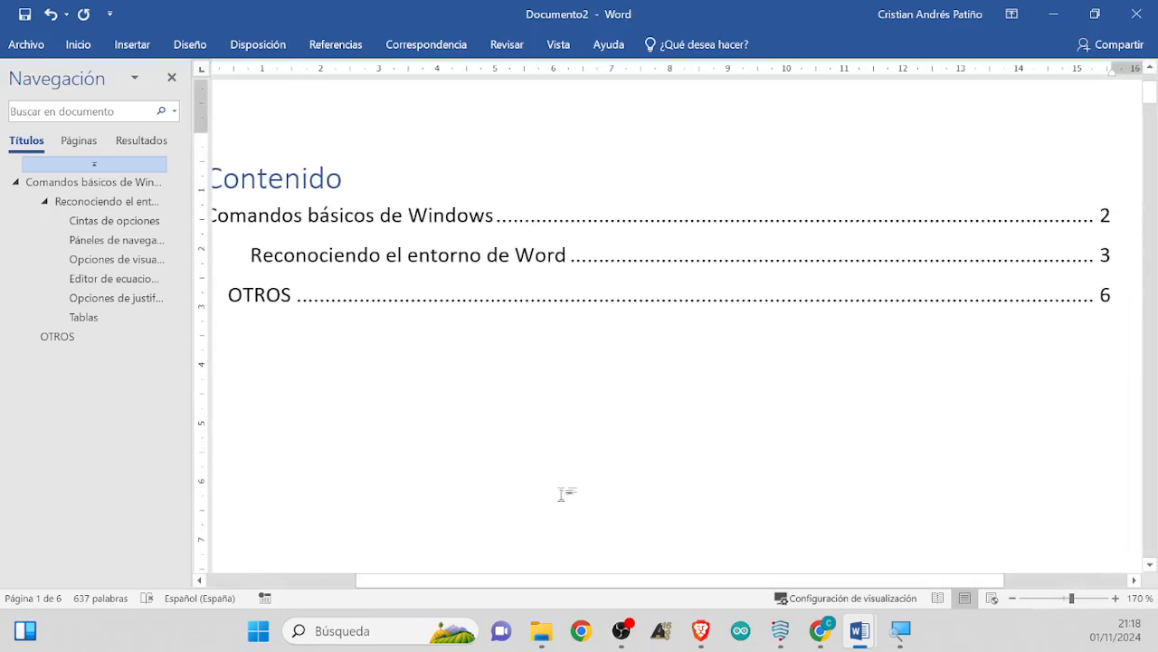
ctrl+scroll(561, 493, down, 2)
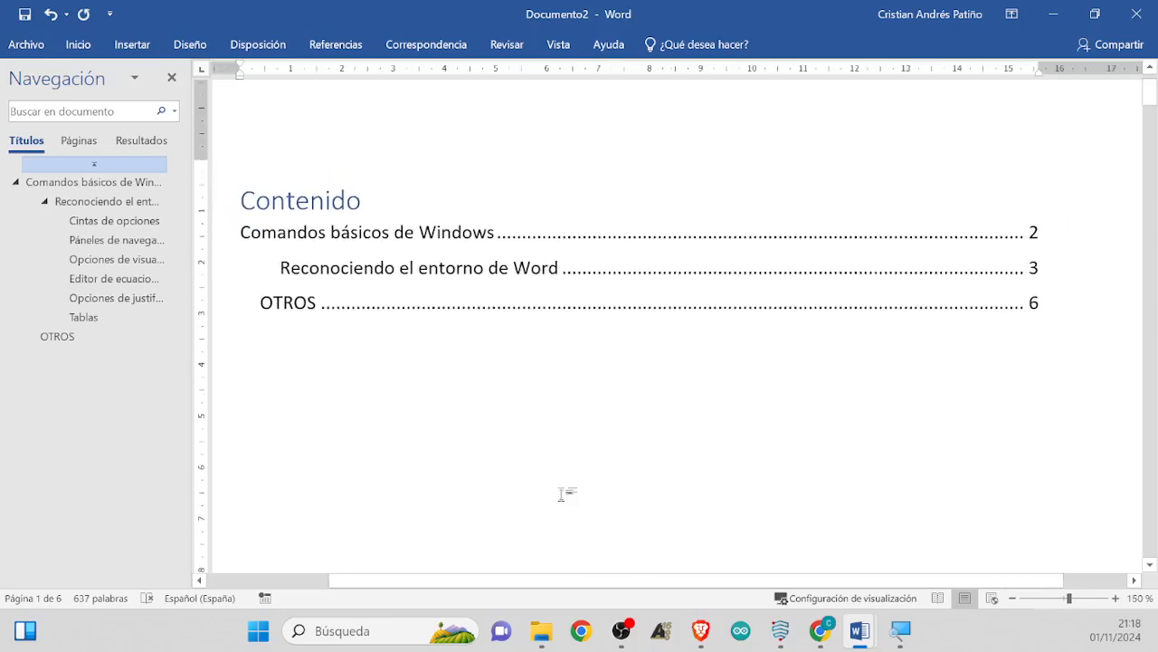